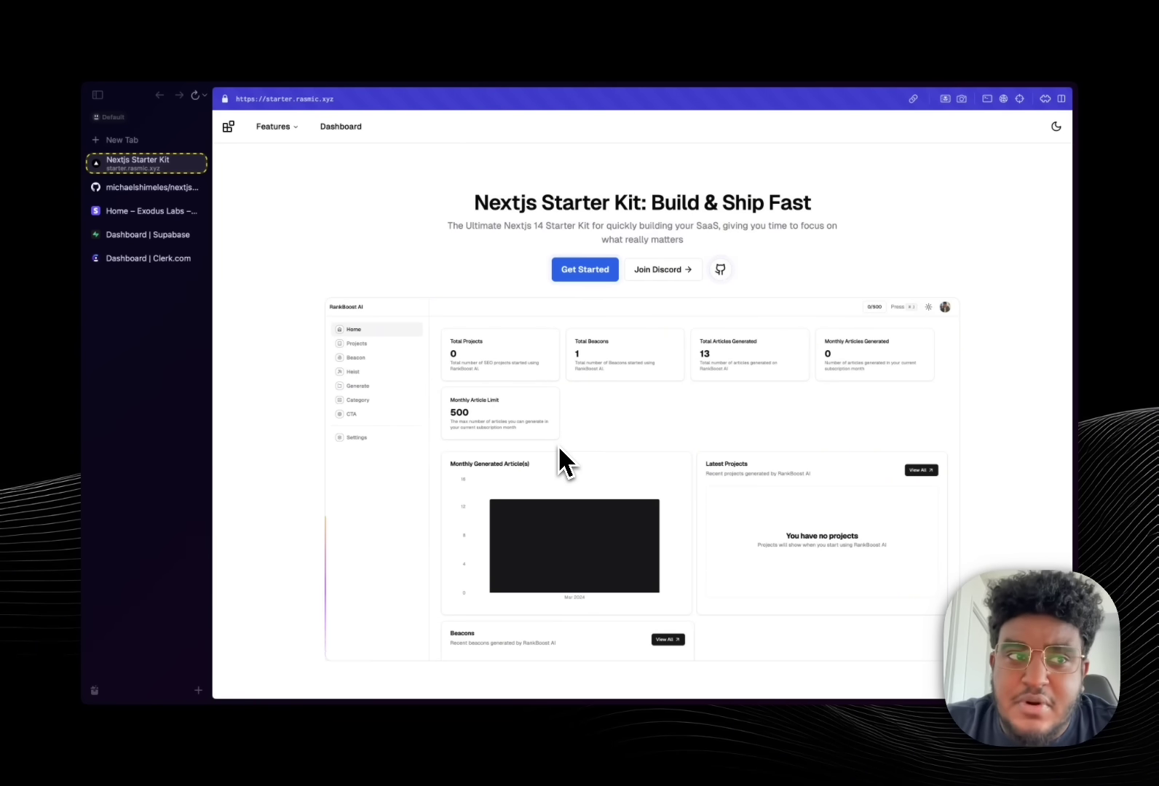
Step: Look over the GitHub repository tab, then return to the Nextjs Starter Kit site
{"action": "left_click", "coordinate": [142, 187]}
{"action": "scroll", "coordinate": [361, 211], "scroll_direction": "down", "scroll_amount": 20}
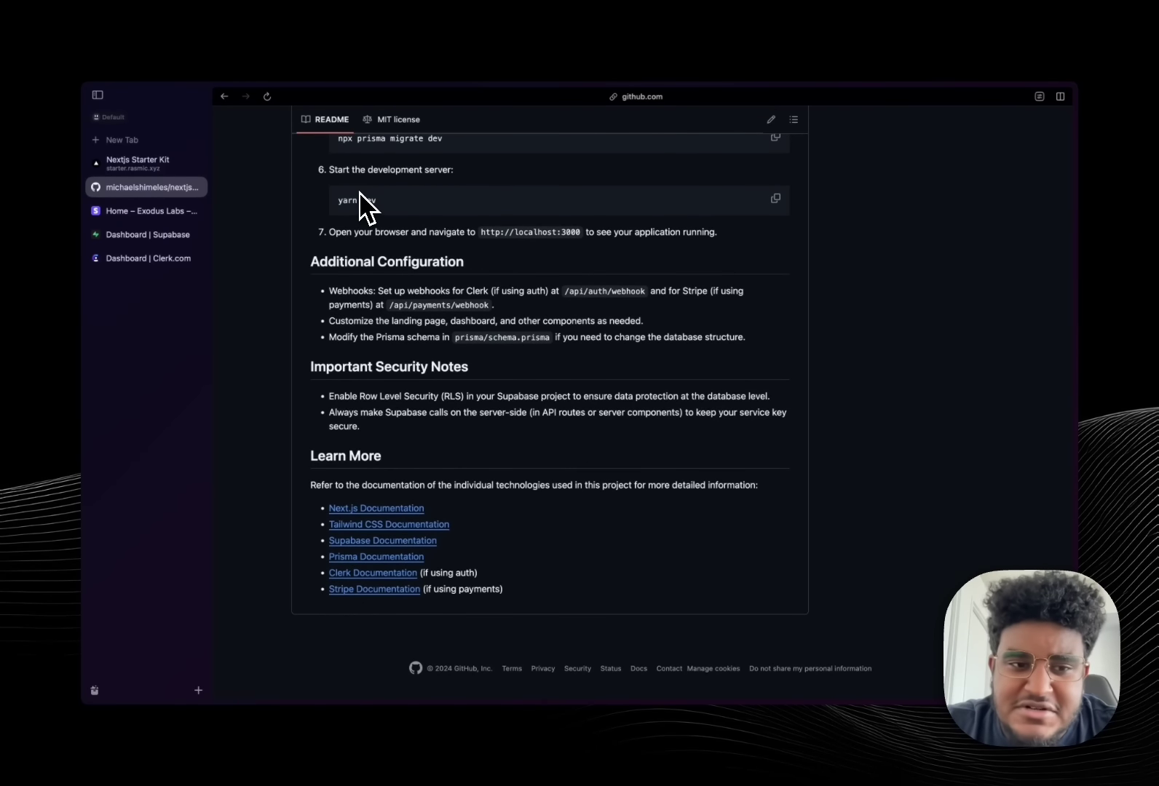
{"action": "scroll", "coordinate": [452, 360], "scroll_direction": "up", "scroll_amount": 2}
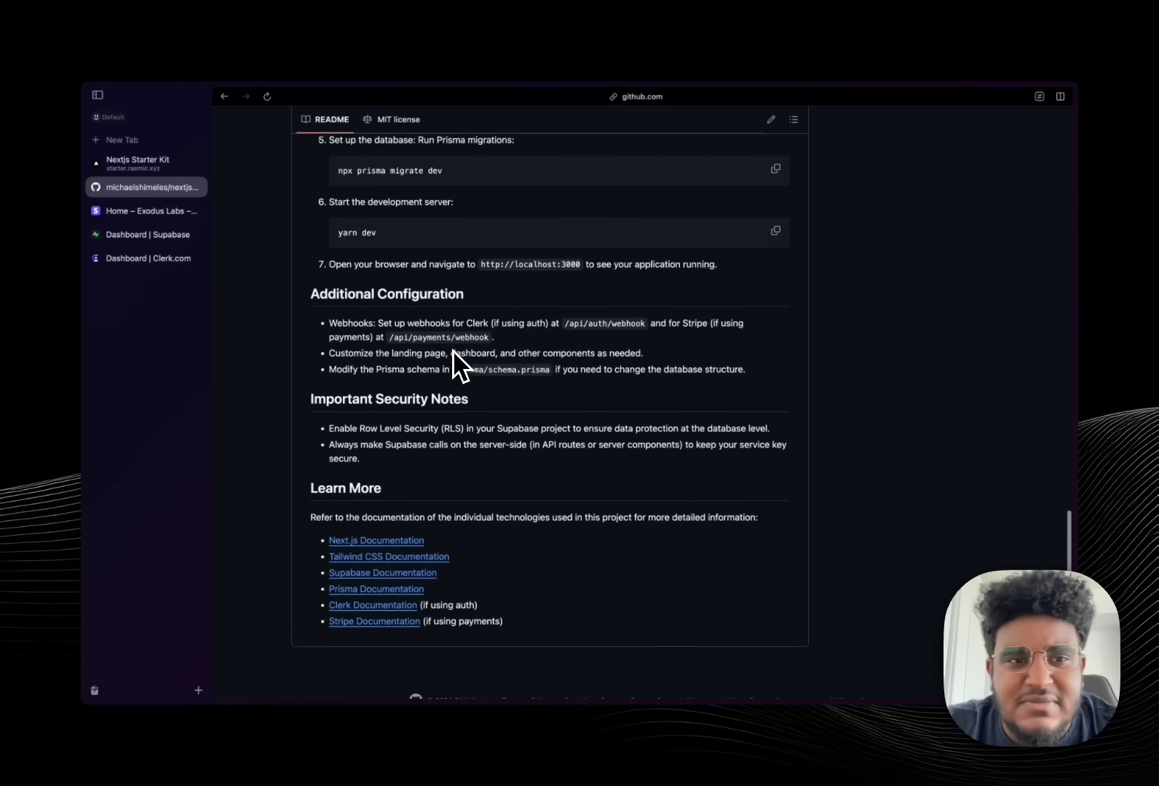
{"action": "scroll", "coordinate": [453, 361], "scroll_direction": "up", "scroll_amount": 20}
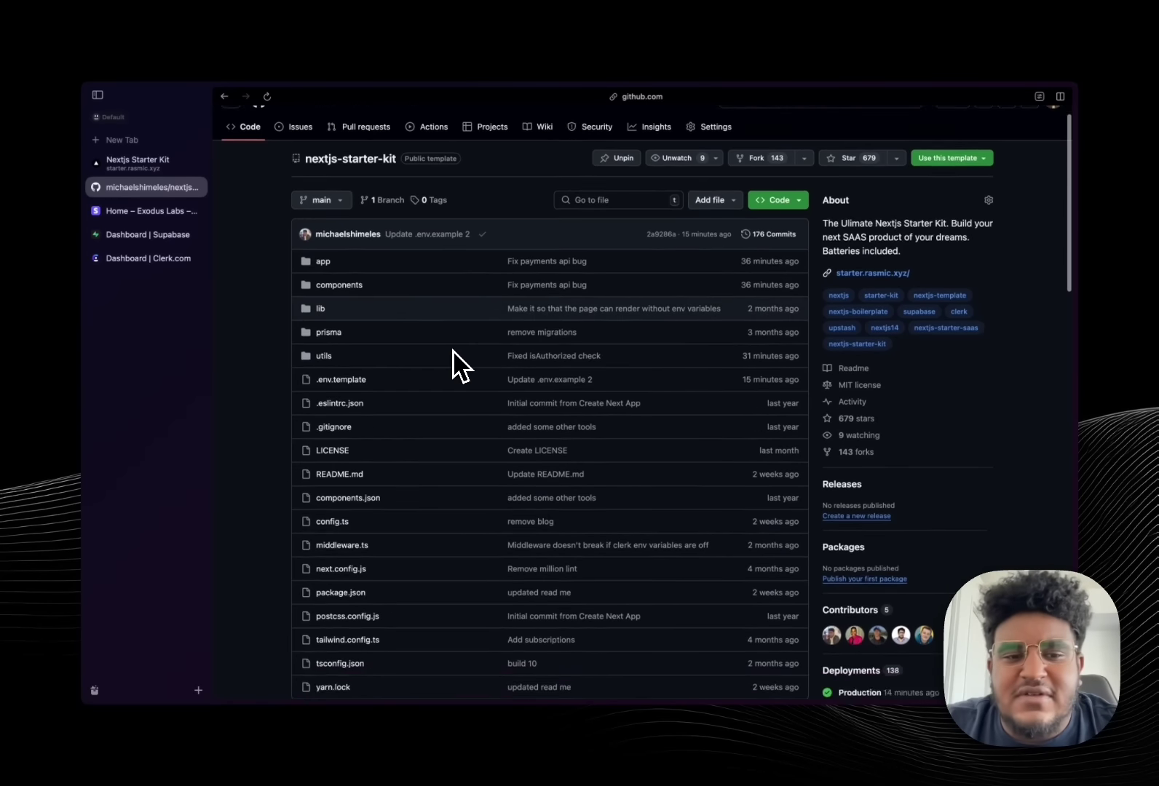
{"action": "scroll", "coordinate": [453, 362], "scroll_direction": "down", "scroll_amount": 3}
{"action": "scroll", "coordinate": [453, 364], "scroll_direction": "up", "scroll_amount": 3}
{"action": "scroll", "coordinate": [452, 305], "scroll_direction": "down", "scroll_amount": 5}
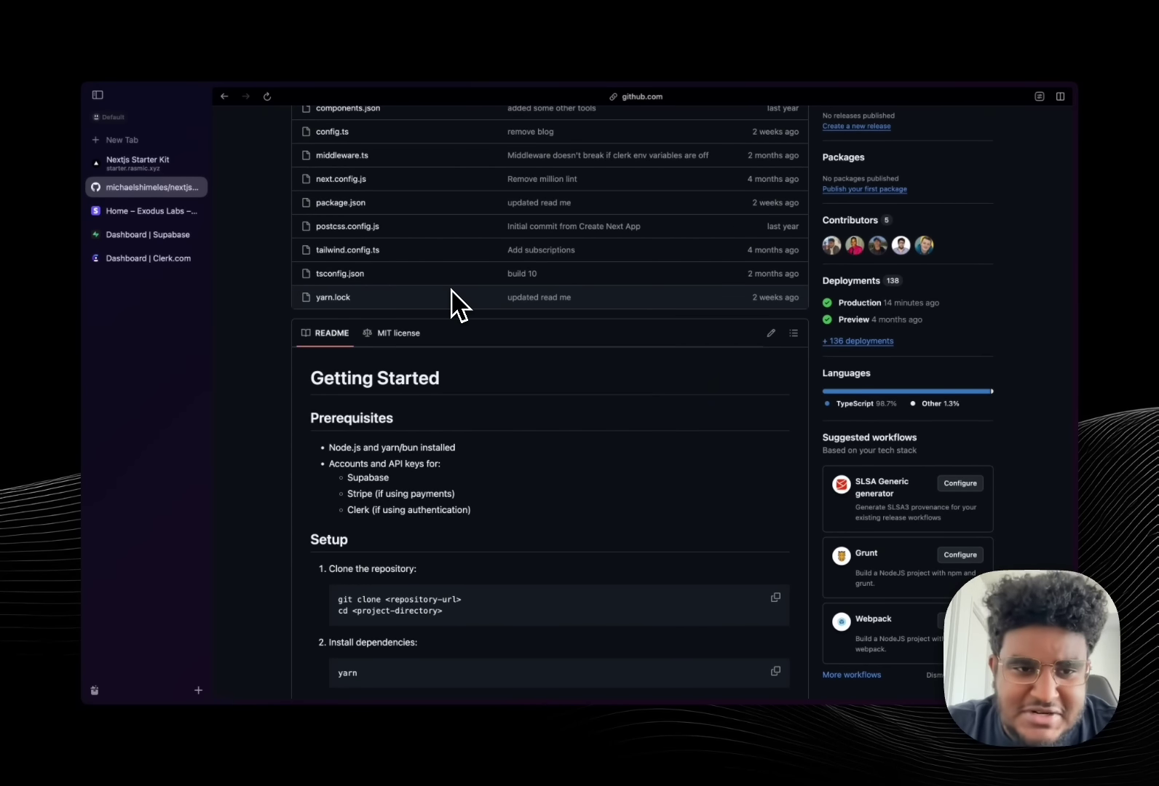
{"action": "key", "text": "ctrl+Tab"}
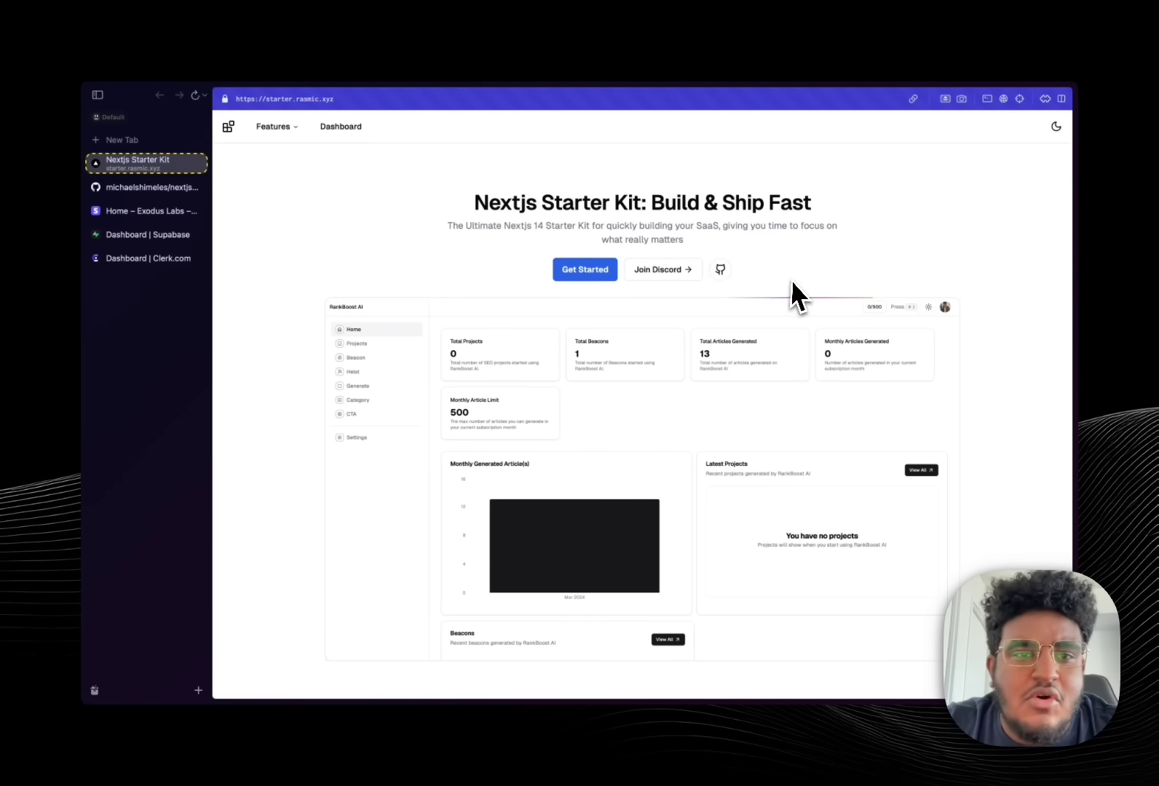
Step: Download the nextjs-starter-kit repository as a ZIP and move the extracted nextjs-starter-kit-main folder to the desktop
{"action": "left_click", "coordinate": [720, 270]}
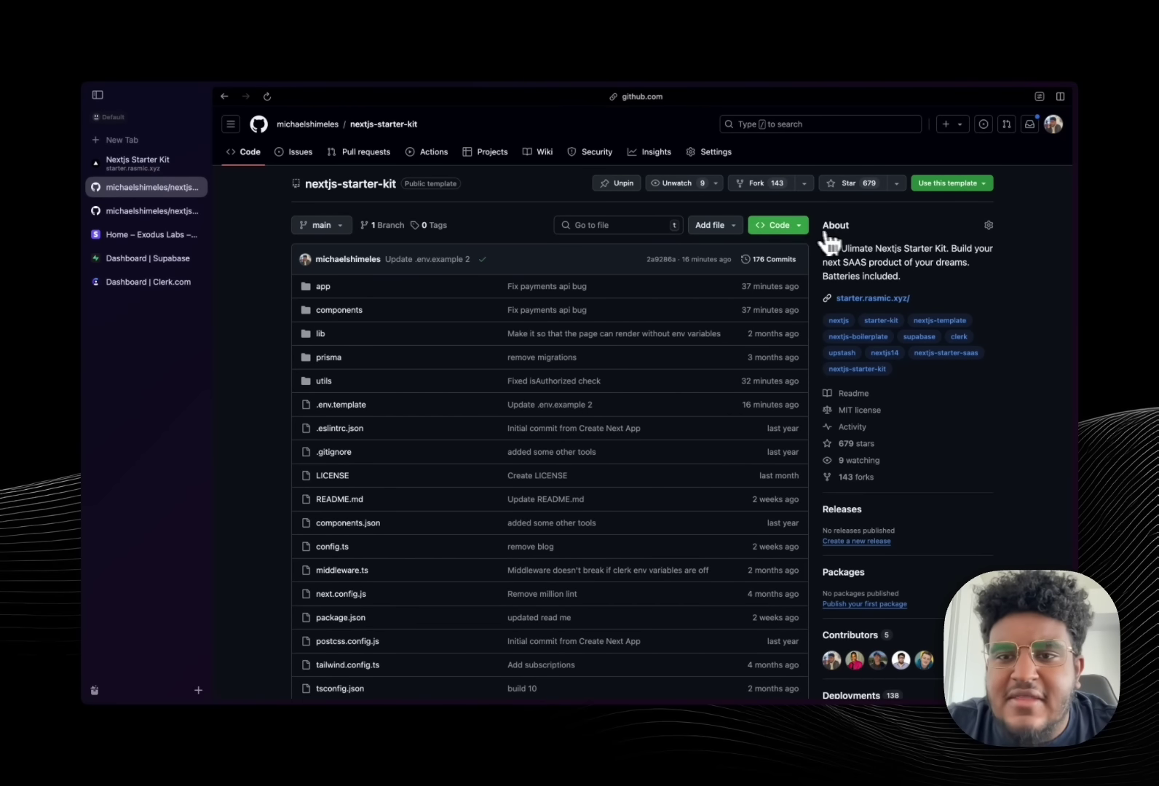
{"action": "left_click", "coordinate": [778, 225]}
{"action": "left_click", "coordinate": [632, 412]}
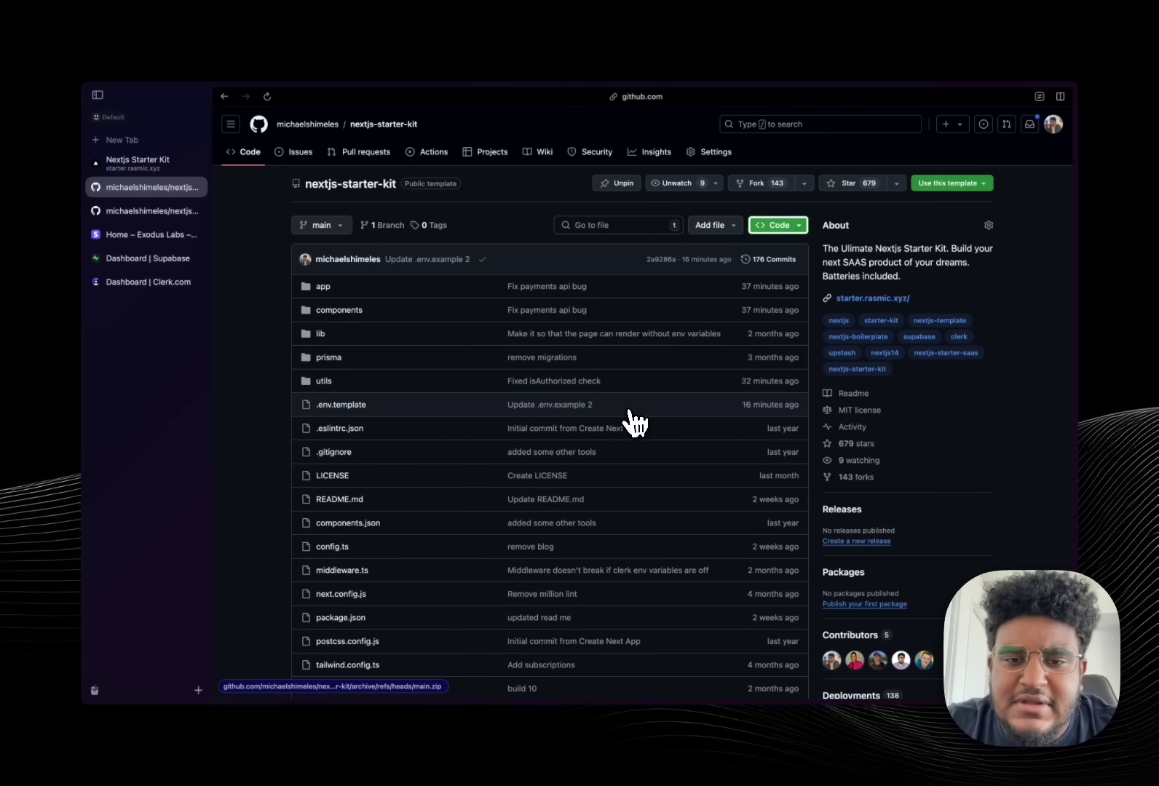
{"action": "mouse_move", "coordinate": [105, 689]}
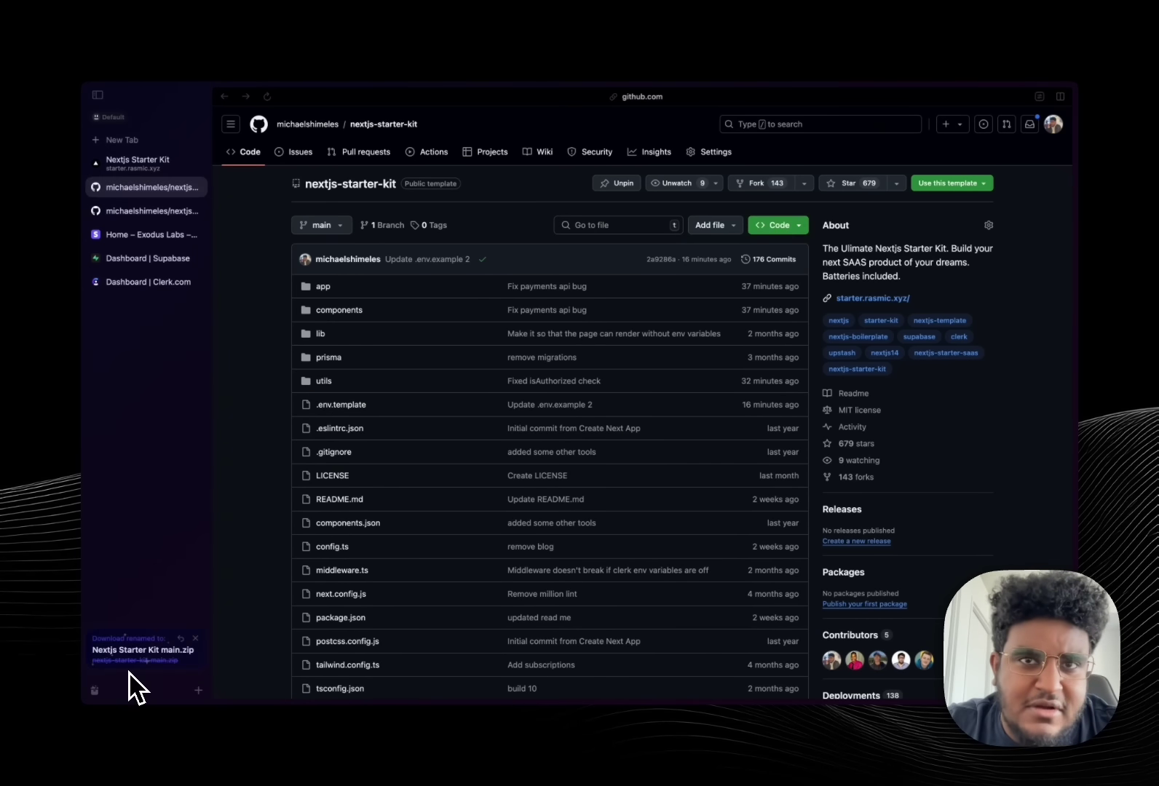
{"action": "left_click", "coordinate": [129, 672]}
{"action": "left_click_drag", "start_coordinate": [679, 137], "coordinate": [349, 189]}
Step: Open the youtube-setup folder as a project in a new Cursor window
{"action": "left_click", "coordinate": [564, 97]}
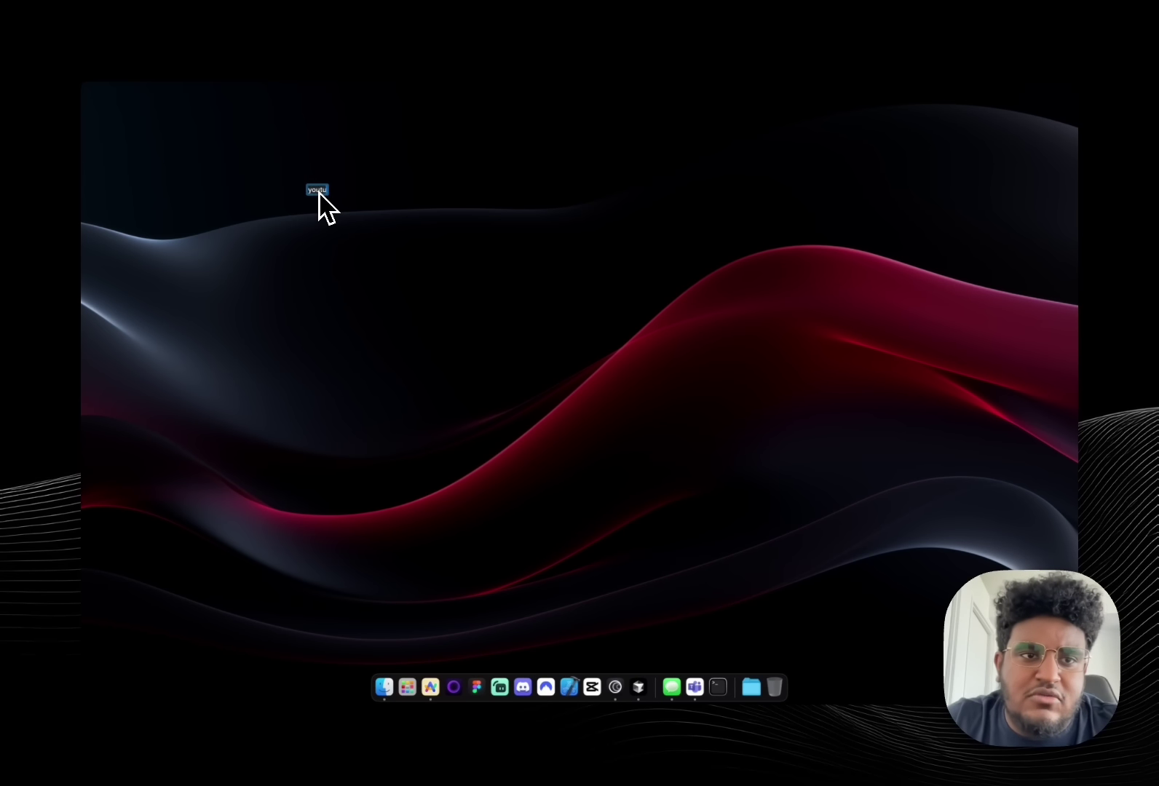
{"action": "left_click_drag", "start_coordinate": [319, 193], "coordinate": [319, 196]}
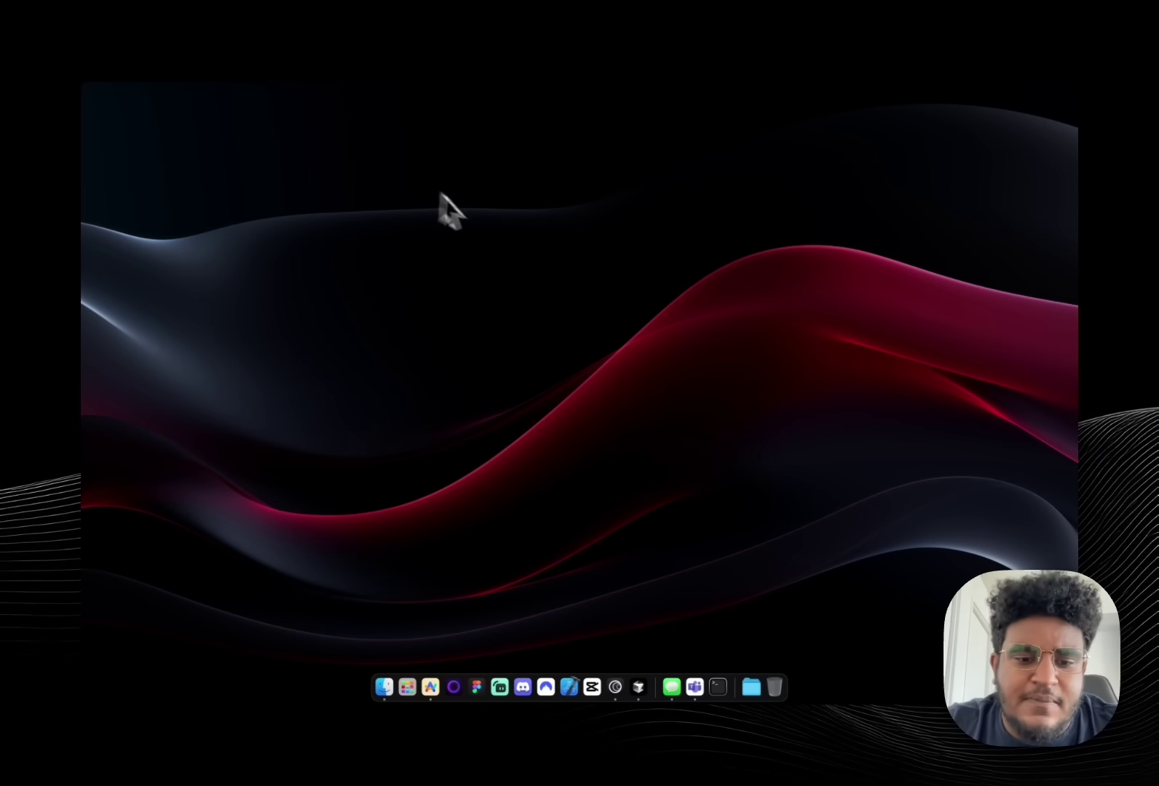
{"action": "right_click", "coordinate": [641, 693]}
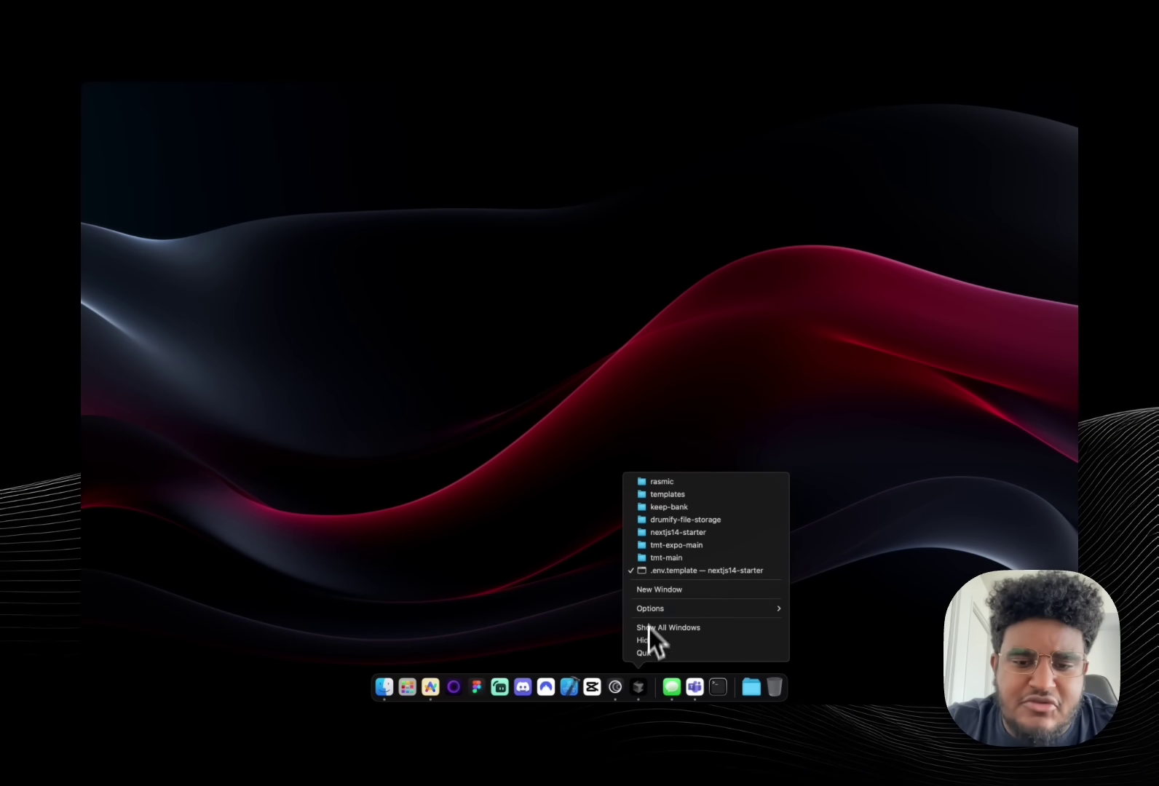
{"action": "left_click", "coordinate": [658, 590]}
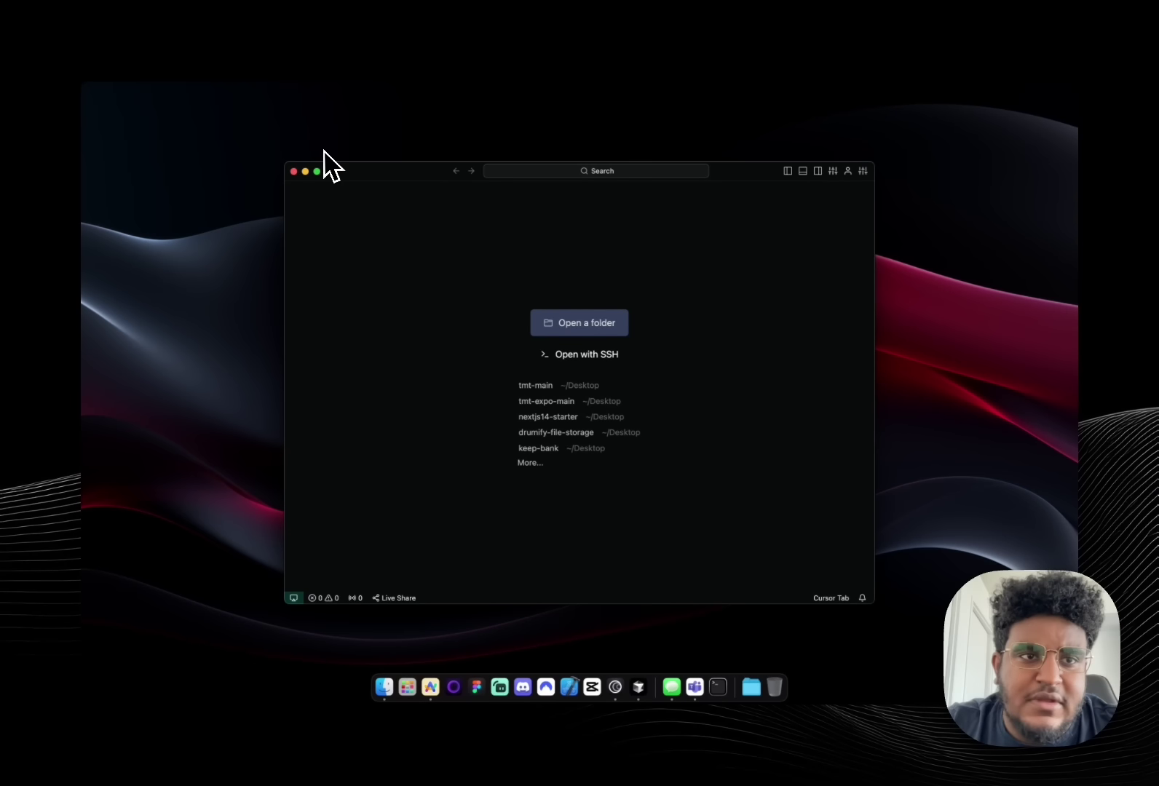
{"action": "left_click_drag", "start_coordinate": [324, 151], "coordinate": [593, 308]}
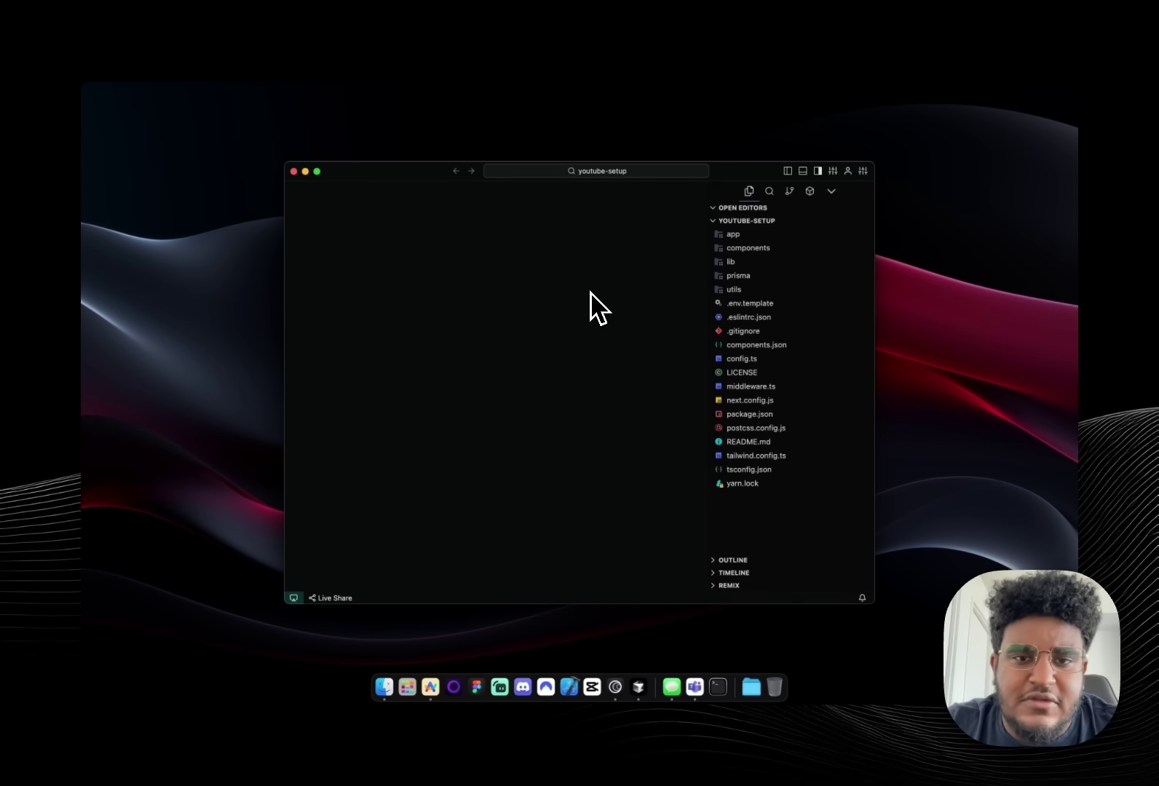
Step: Make the Cursor window full screen and enlarge the interface text two steps
{"action": "left_click", "coordinate": [317, 172]}
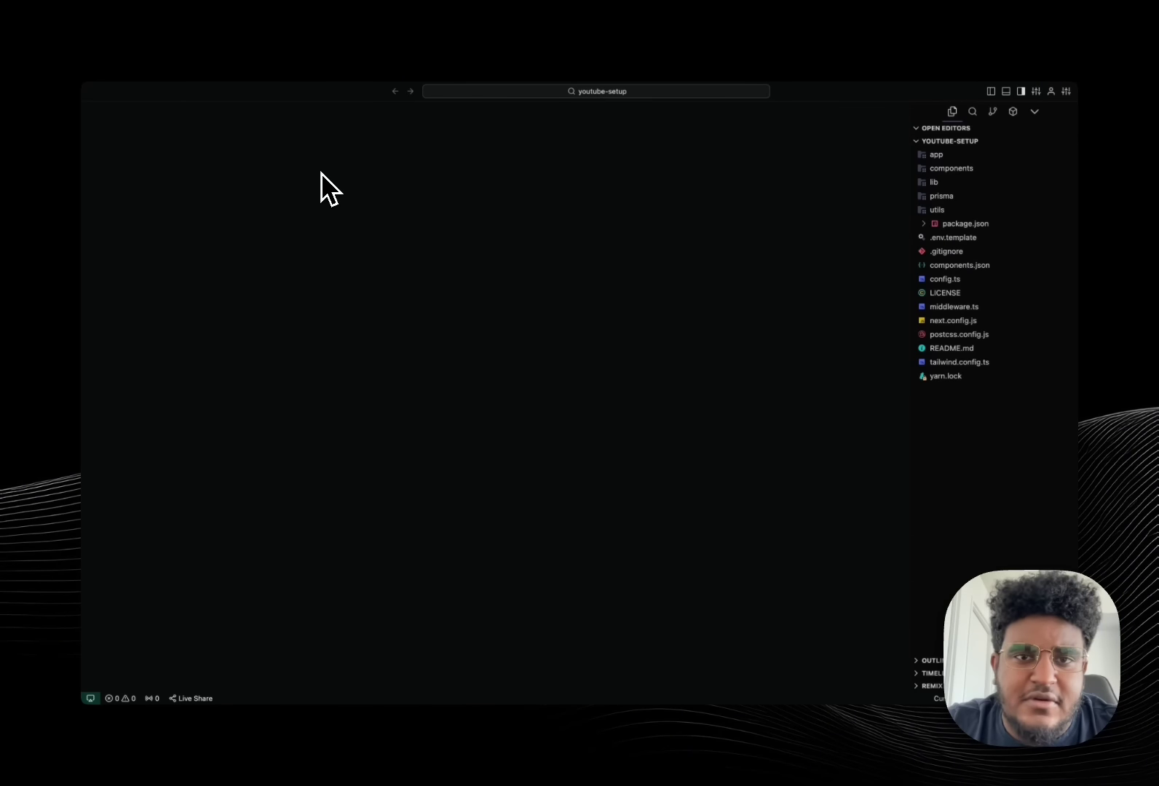
{"action": "key", "text": "super+equal"}
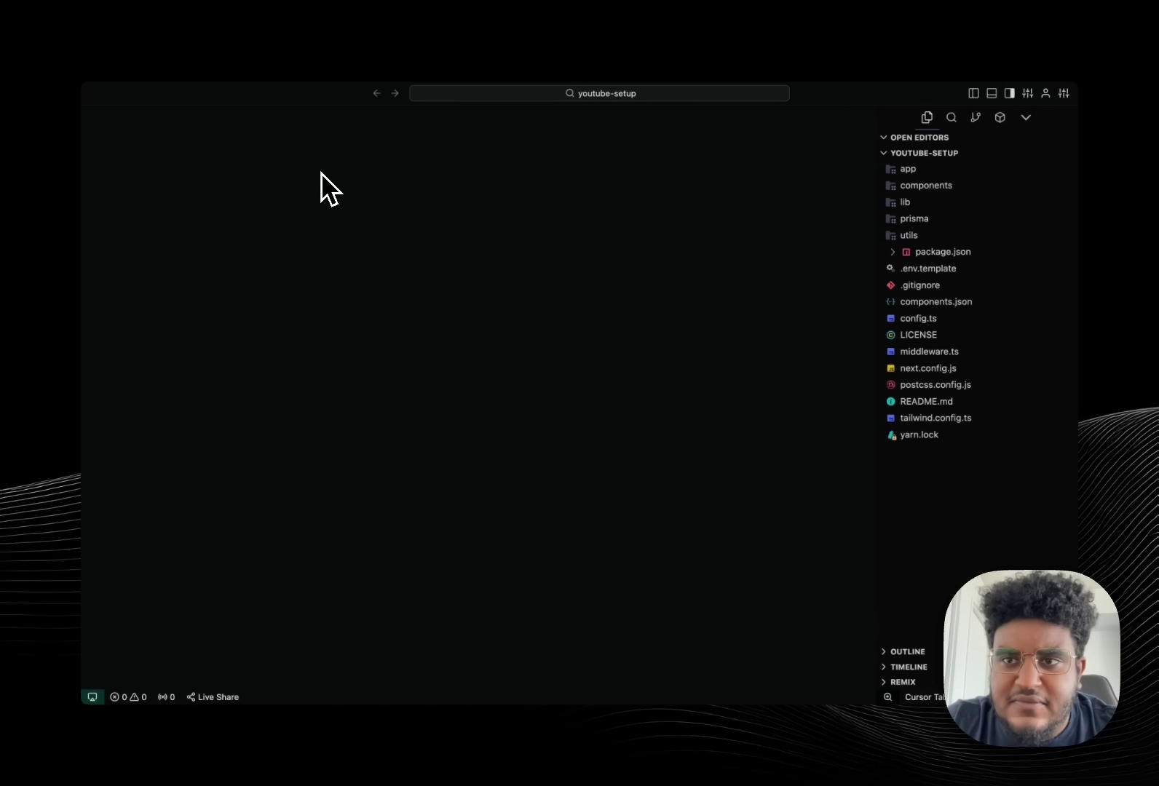
{"action": "key", "text": "super+equal"}
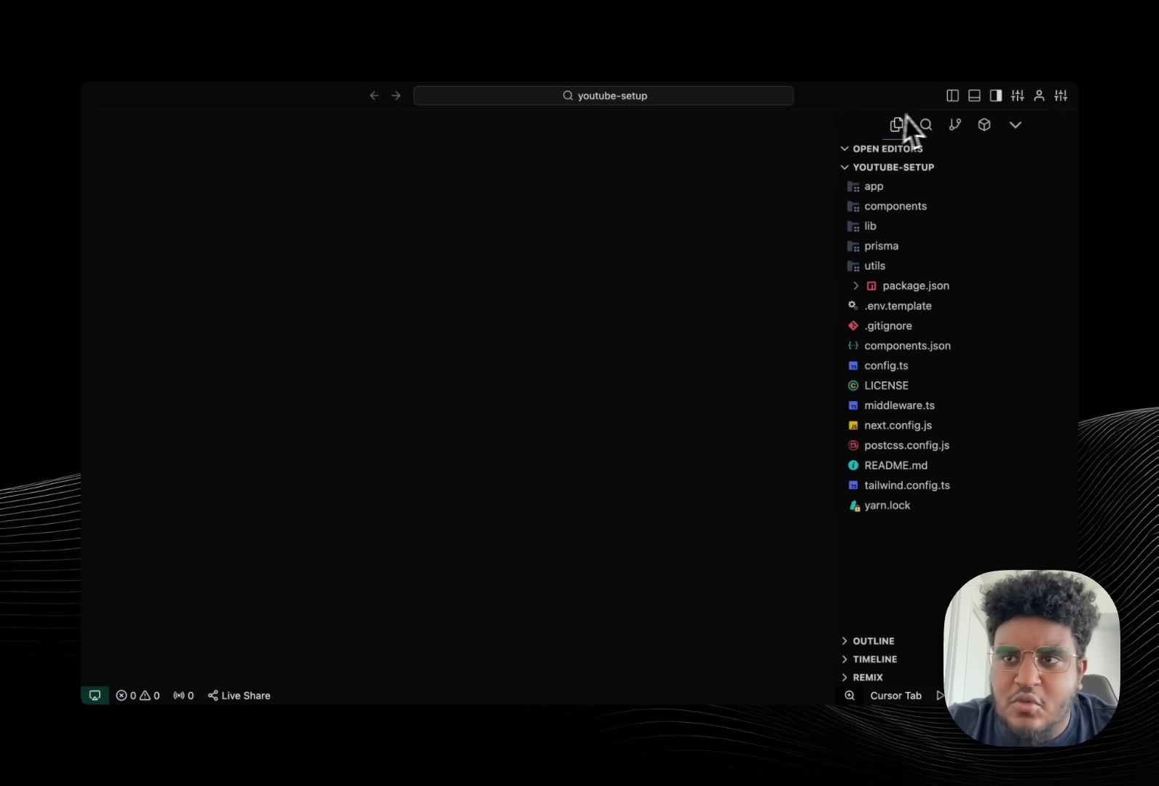
Step: Open and shorten the terminal panel, run yarn to install dependencies, and return to the browser
{"action": "left_click", "coordinate": [974, 103]}
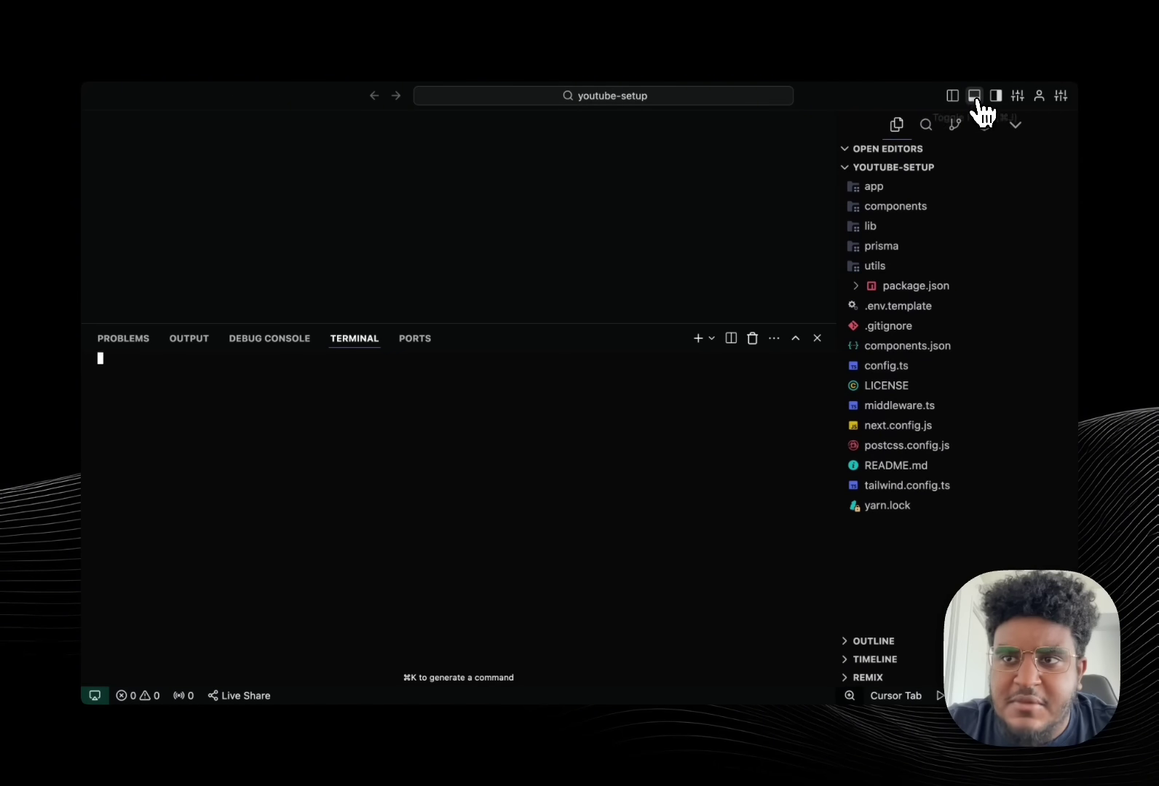
{"action": "left_click_drag", "start_coordinate": [499, 324], "coordinate": [499, 422]}
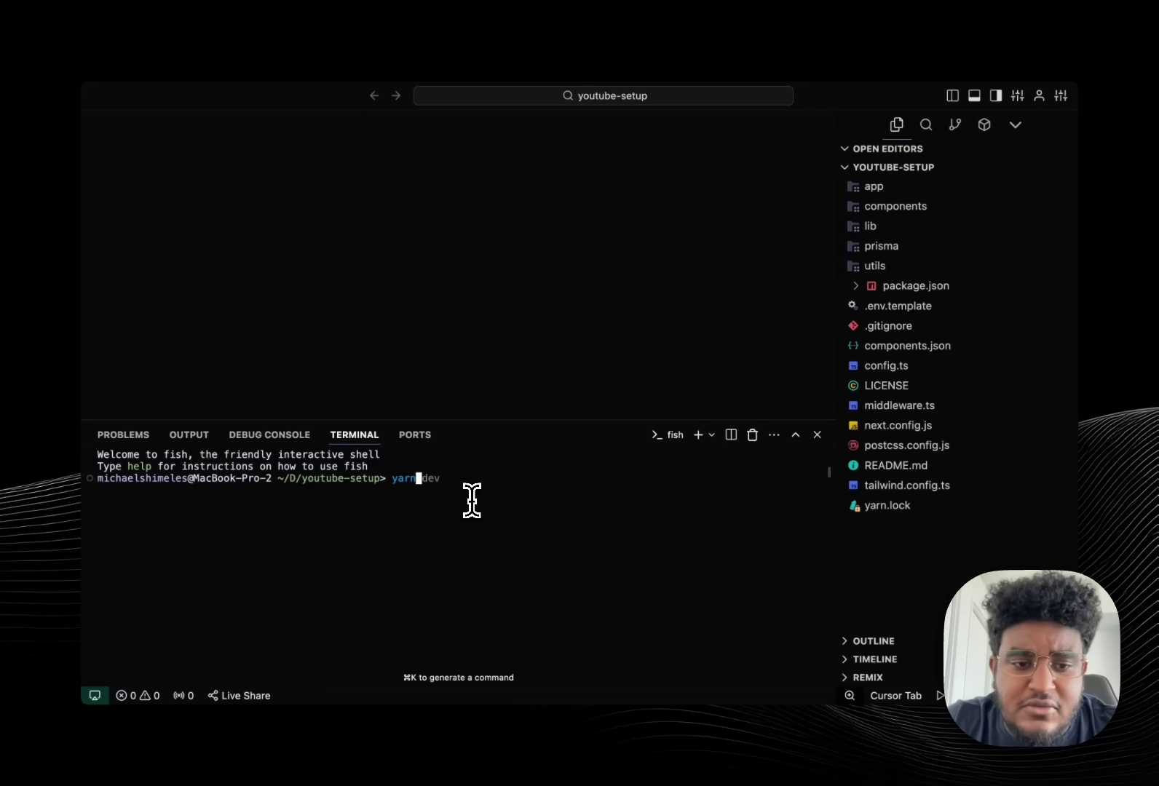
{"action": "key", "text": "Return"}
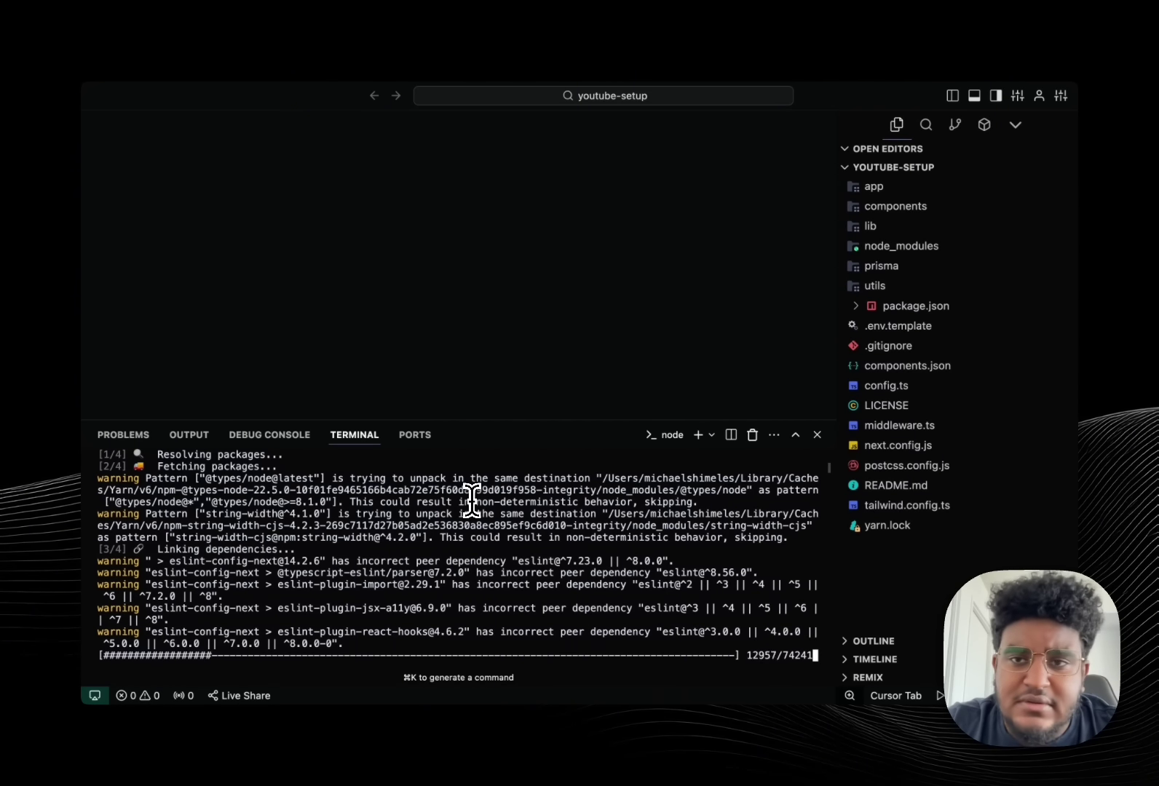
{"action": "key", "text": "super+Tab"}
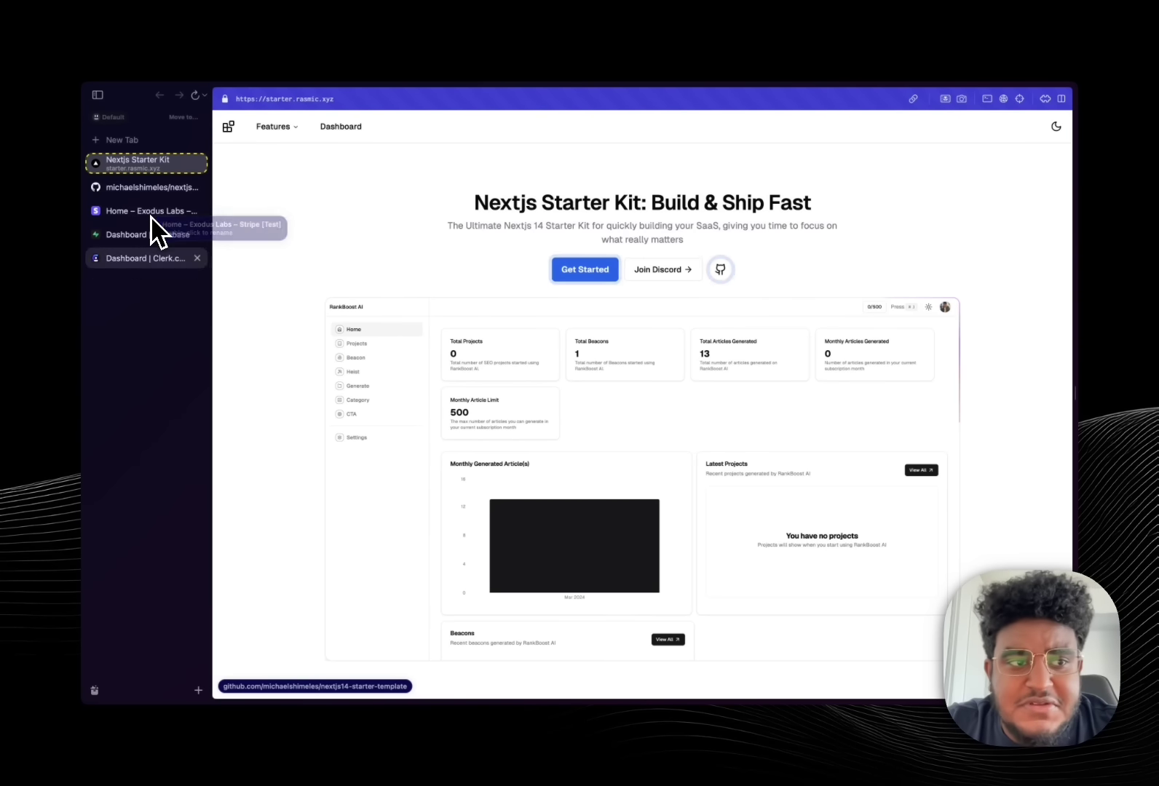
Step: Look over the Clerk, Supabase and Stripe dashboards, ending back on Clerk
{"action": "left_click", "coordinate": [146, 259]}
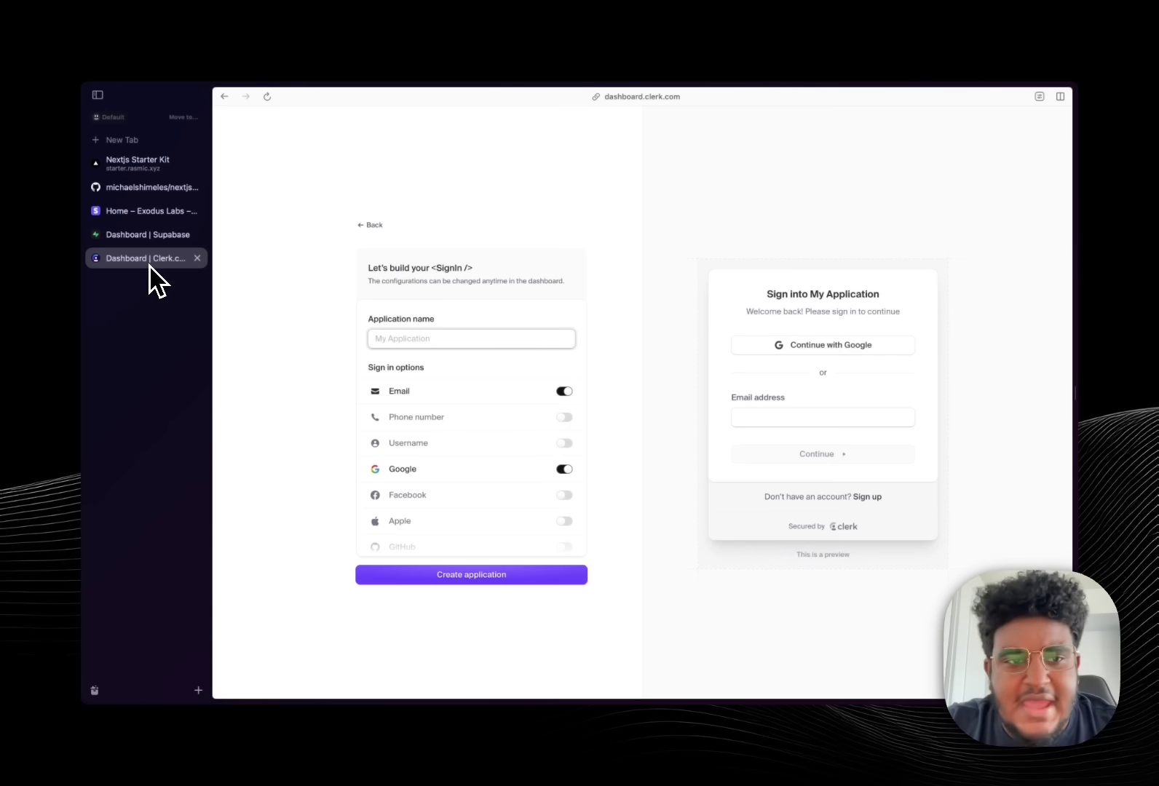
{"action": "left_click", "coordinate": [152, 234]}
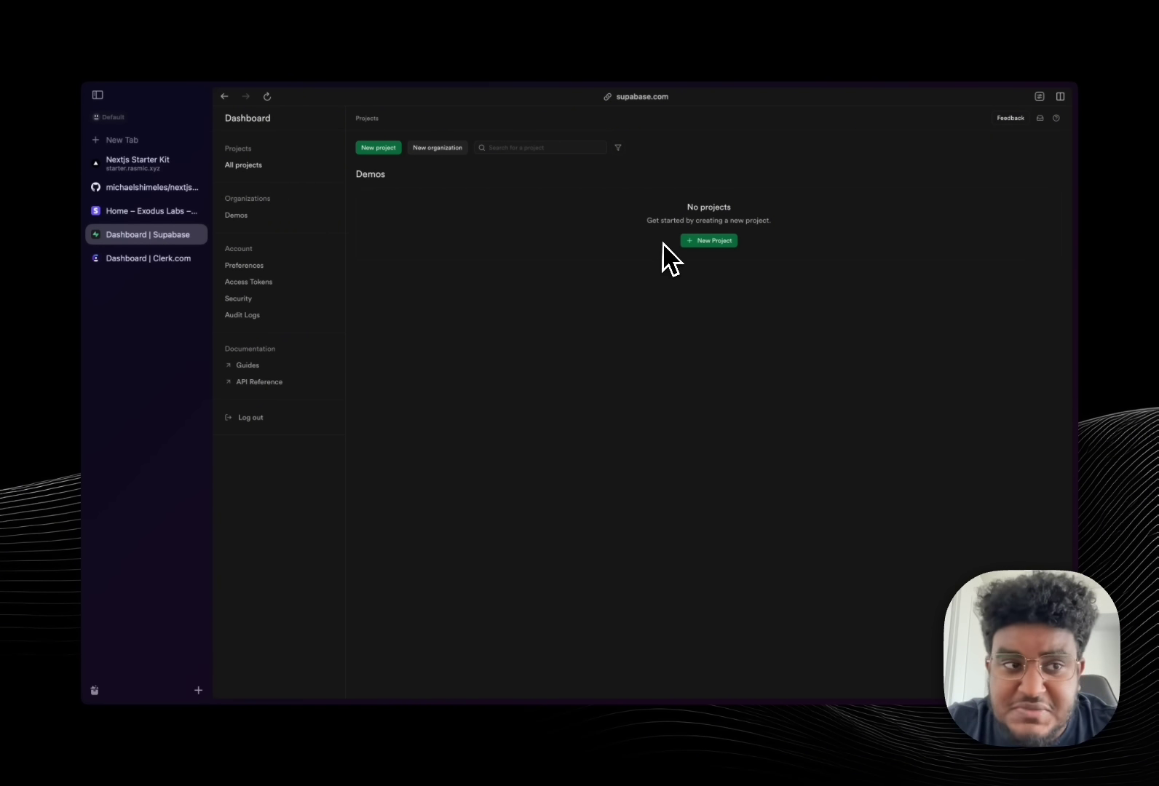
{"action": "left_click", "coordinate": [175, 211]}
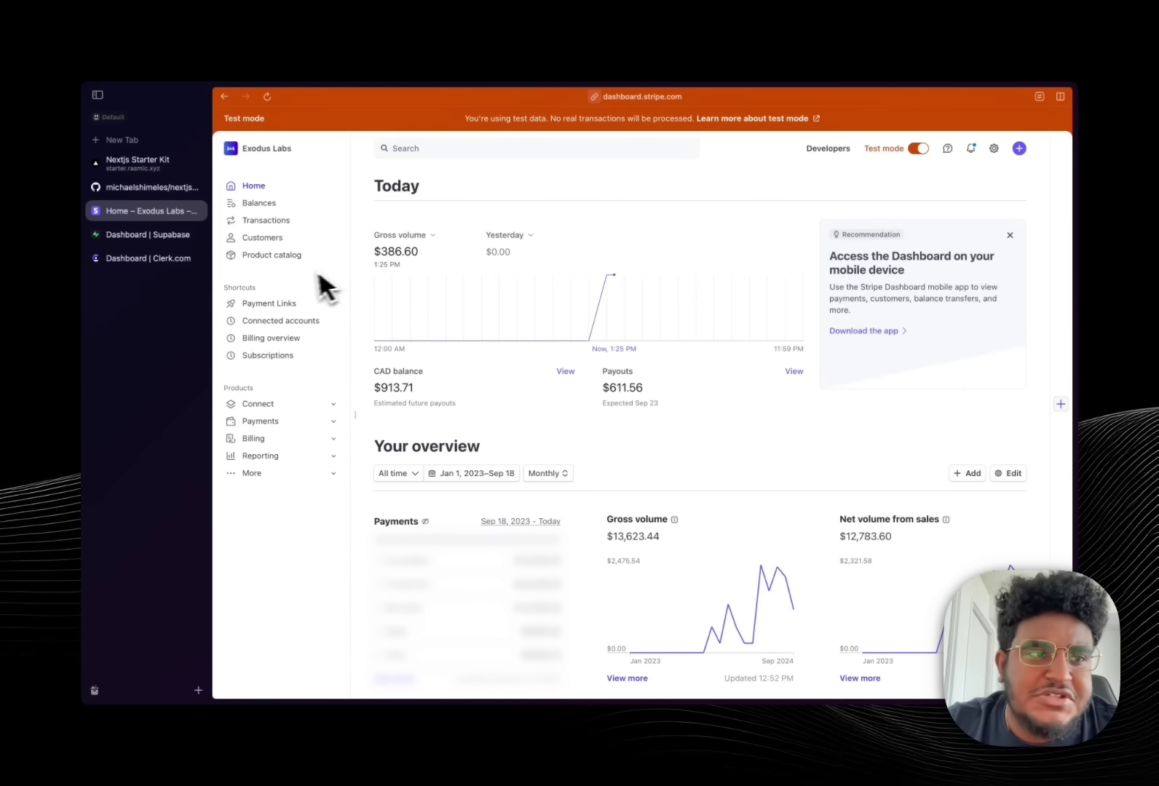
{"action": "left_click", "coordinate": [157, 235]}
{"action": "left_click", "coordinate": [151, 262]}
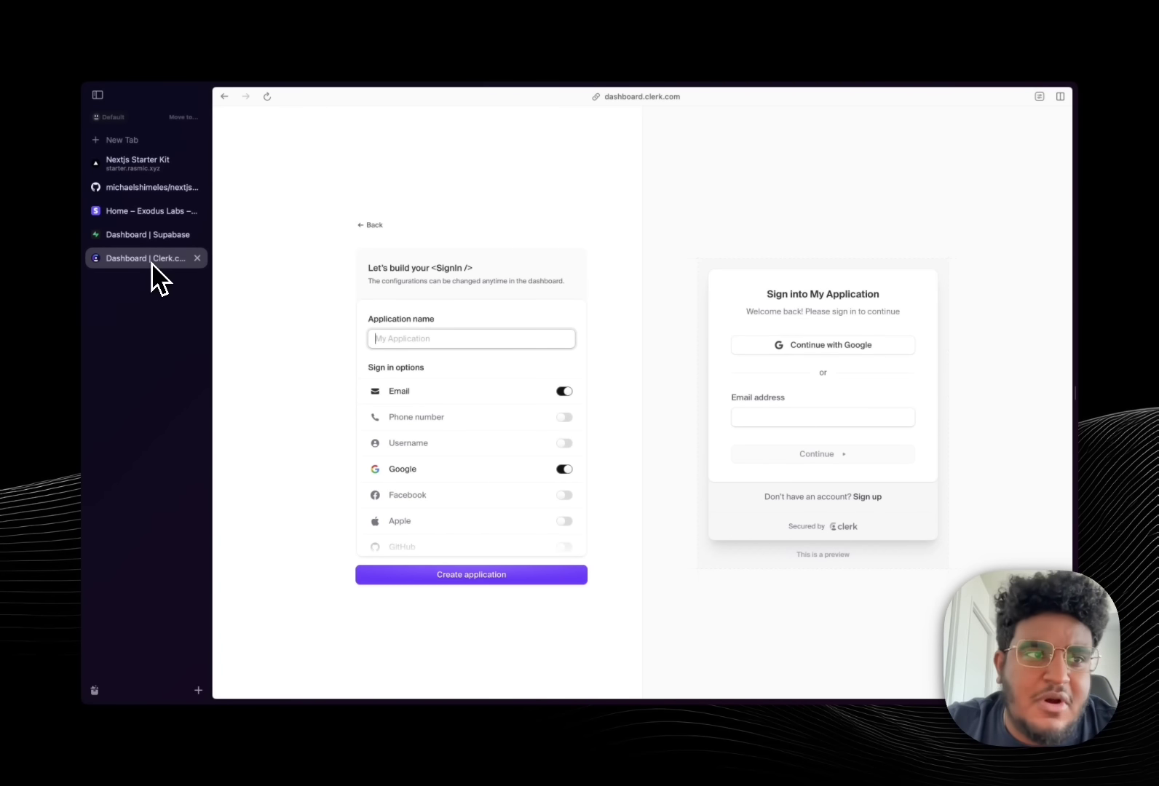
Step: Start the development server with yarn dev in Cursor's terminal
{"action": "key", "text": "super+Tab"}
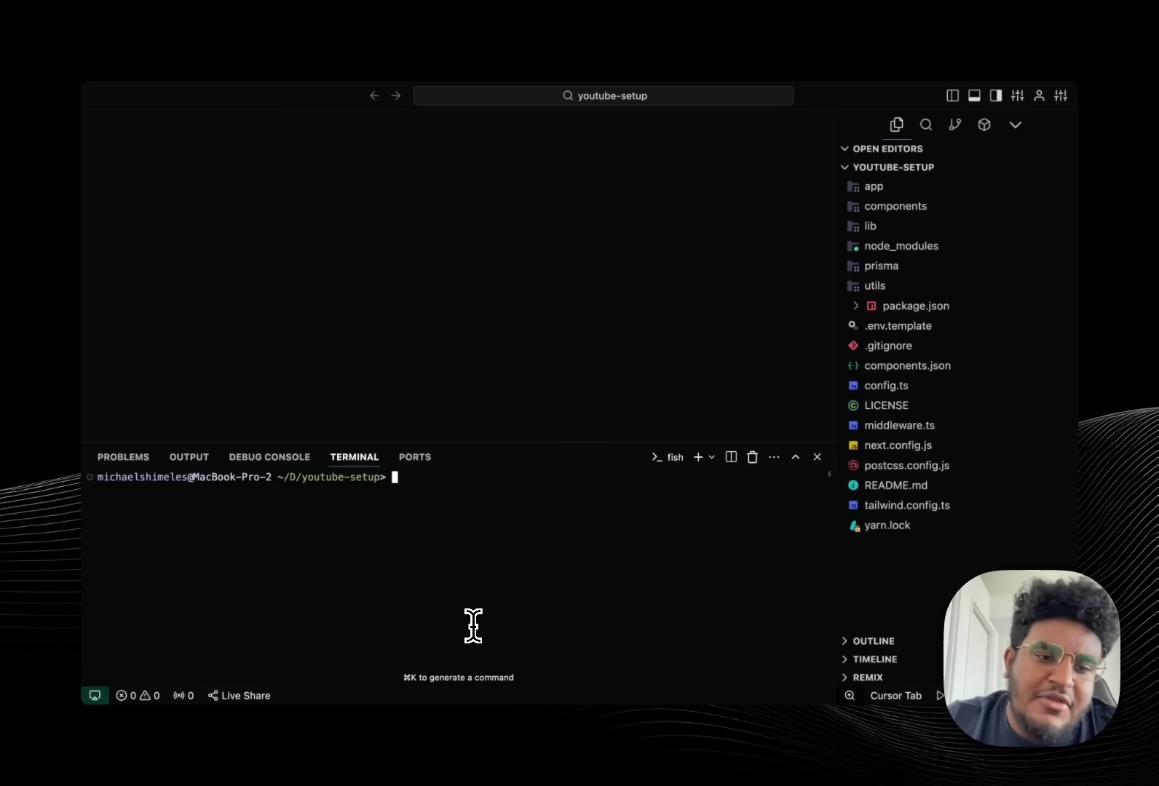
{"action": "type", "text": "yarn de"}
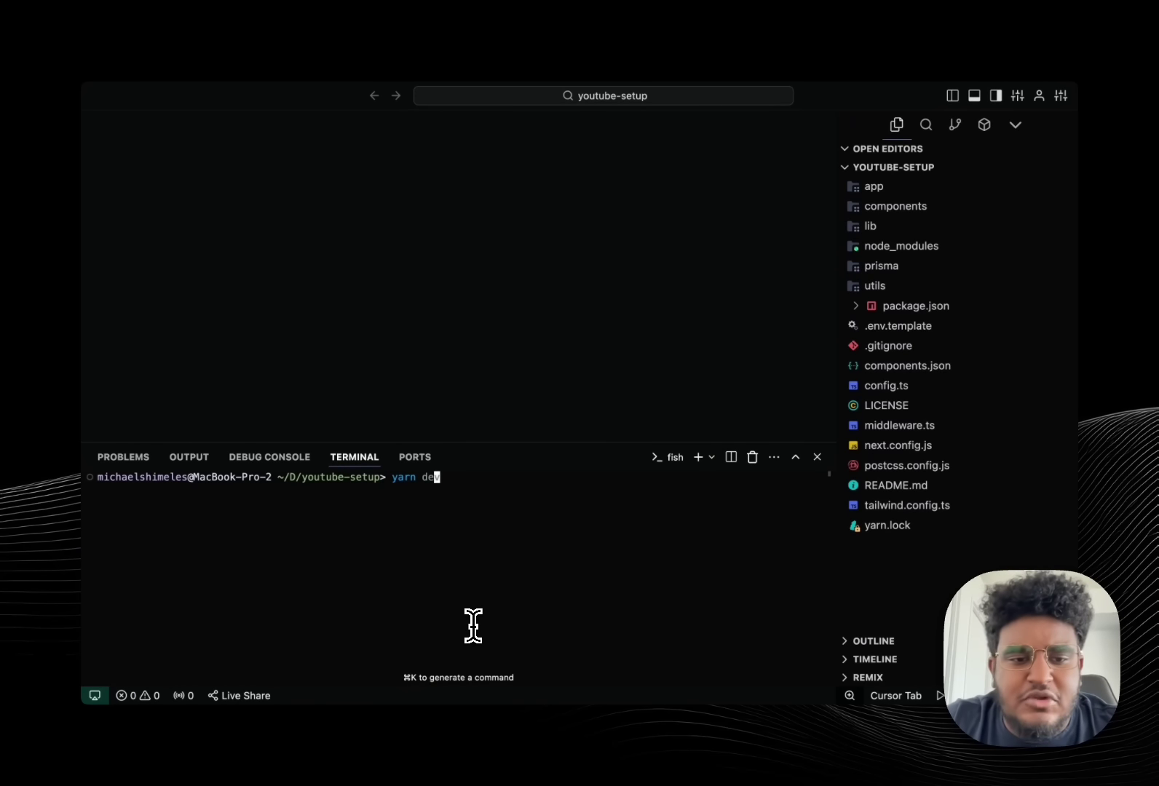
{"action": "type", "text": "v"}
{"action": "key", "text": "Return"}
Step: Load localhost:3000 in a new browser tab to see Clerk's missing publishableKey error
{"action": "key", "text": "super+Tab"}
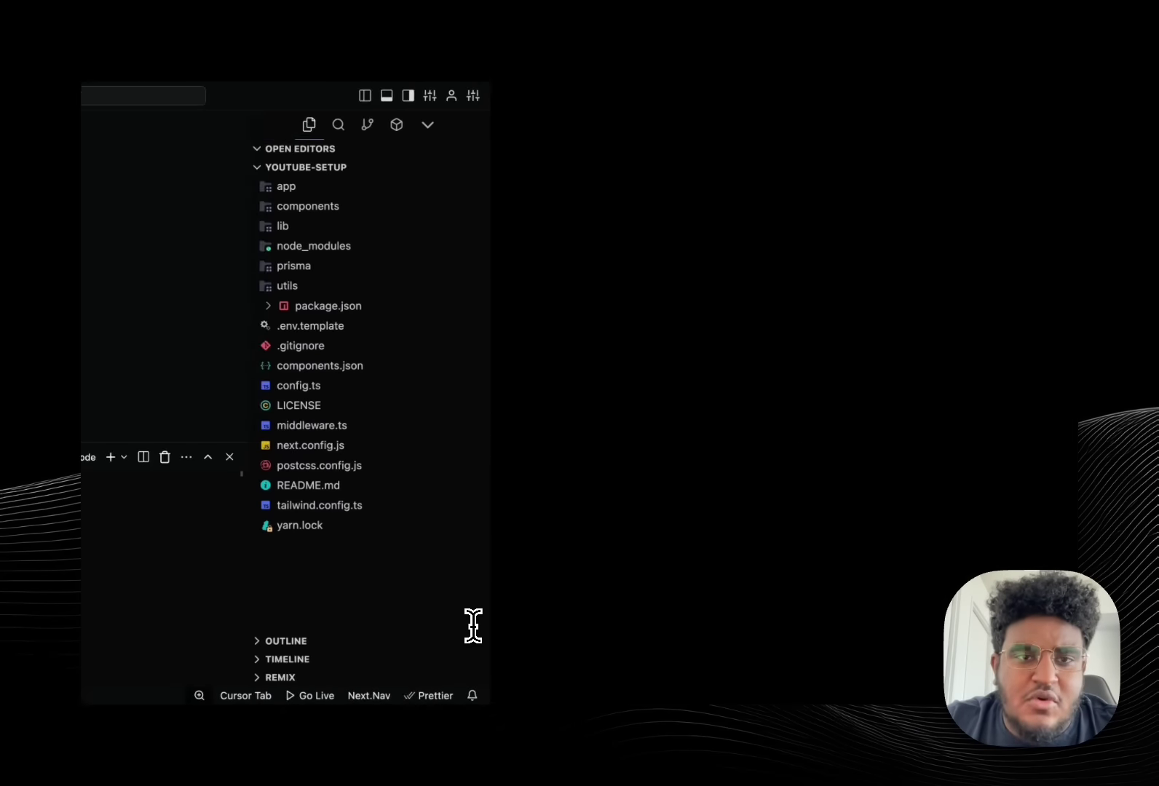
{"action": "left_click", "coordinate": [134, 141]}
{"action": "type", "text": "lco"}
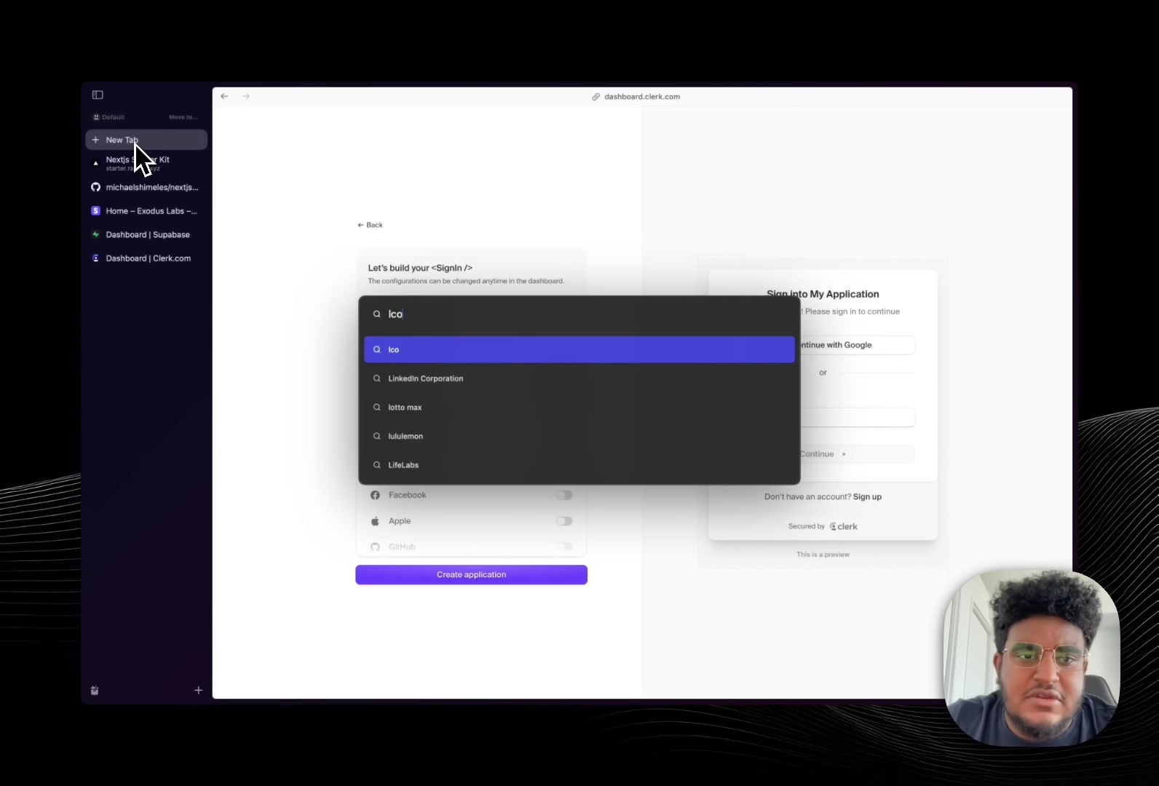
{"action": "type", "text": "a"}
{"action": "key", "text": "BackSpace"}
{"action": "type", "text": "ca"}
{"action": "key", "text": "BackSpace"}
{"action": "key", "text": "BackSpace"}
{"action": "key", "text": "BackSpace"}
{"action": "key", "text": "BackSpace"}
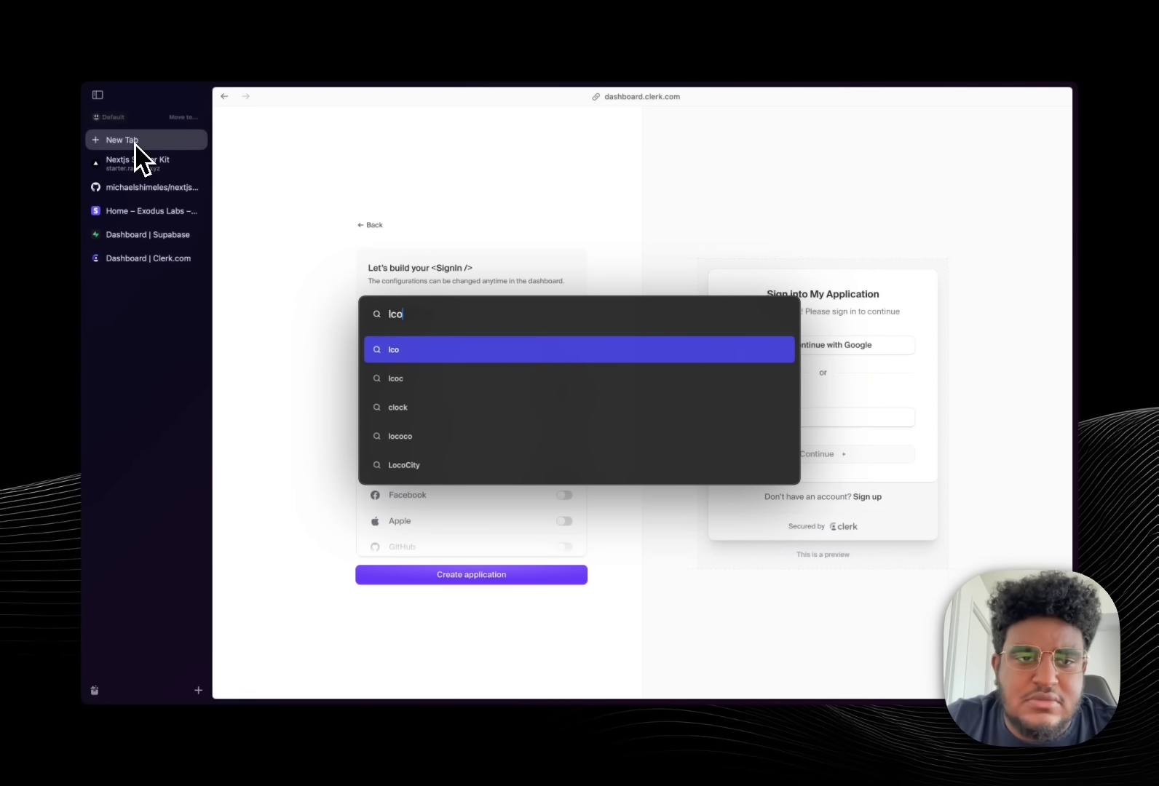
{"action": "type", "text": "ocalhost:3000"}
{"action": "key", "text": "Return"}
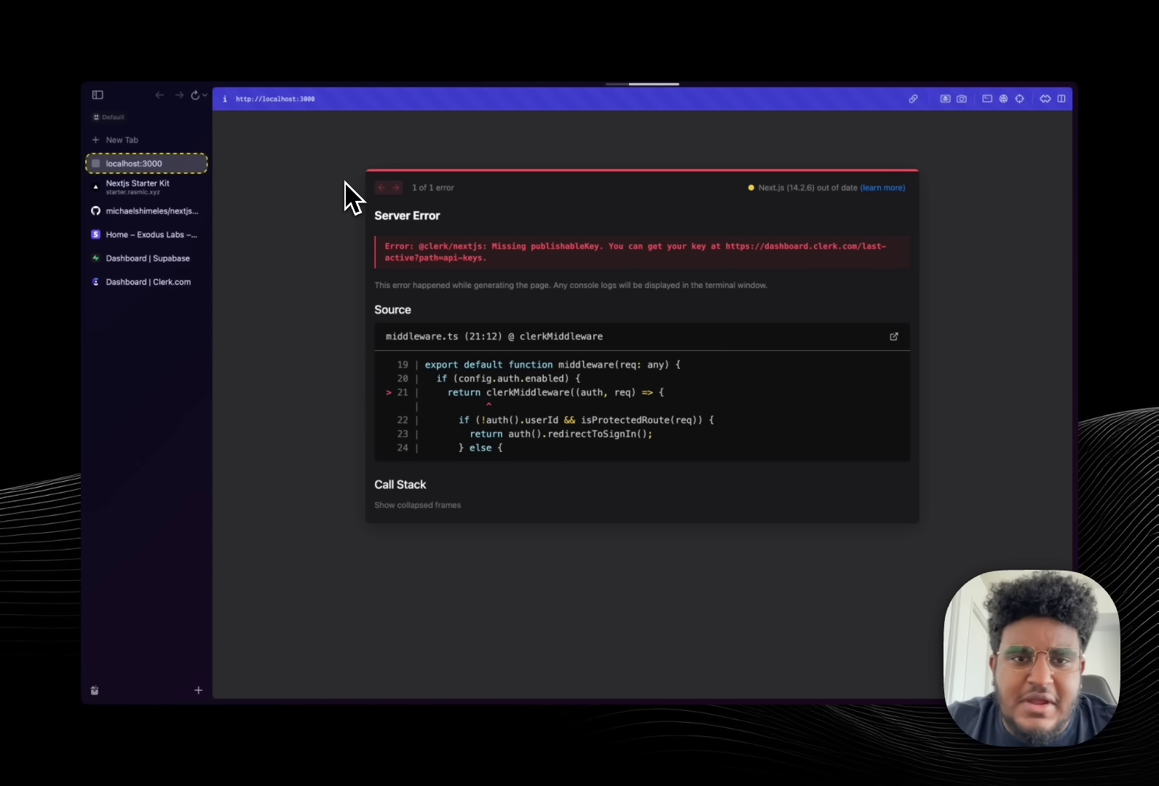
{"action": "key", "text": "ctrl+Left"}
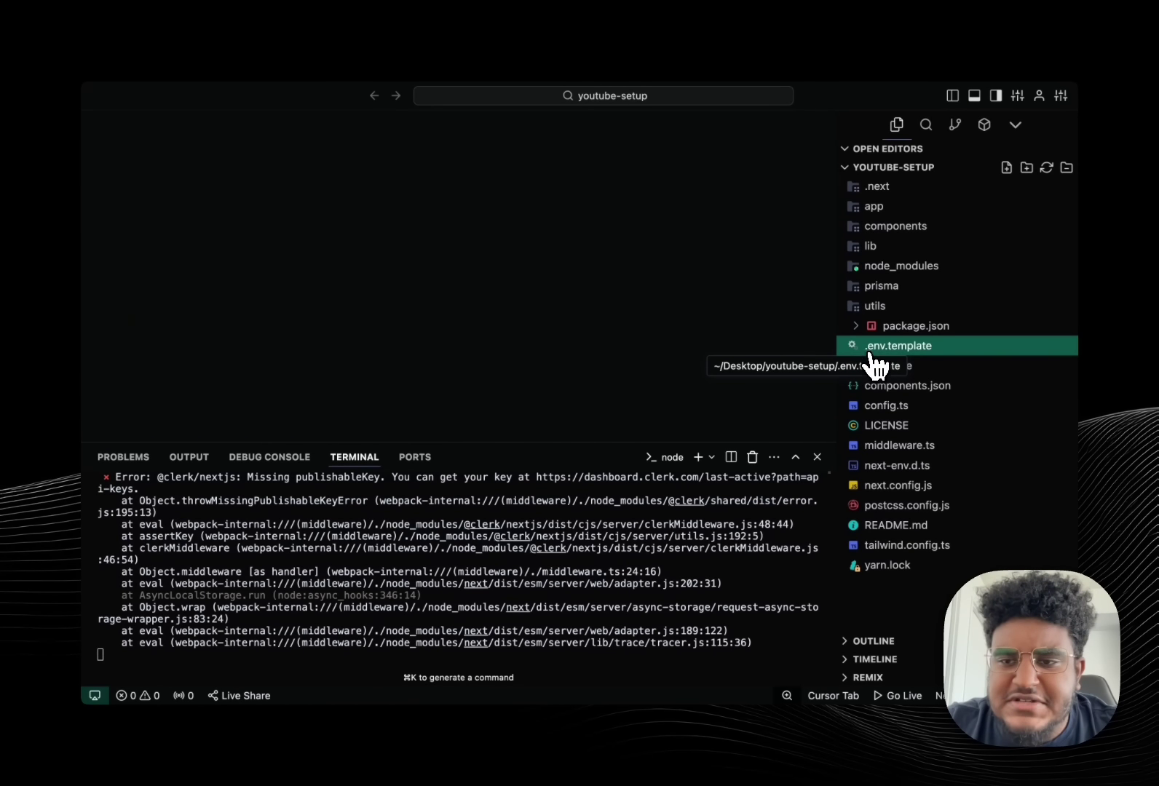
Step: Open .env.template and zoom out so every variable fits on screen
{"action": "left_click", "coordinate": [900, 351]}
{"action": "left_click", "coordinate": [901, 349]}
{"action": "scroll", "coordinate": [482, 269], "scroll_direction": "down", "scroll_amount": 2}
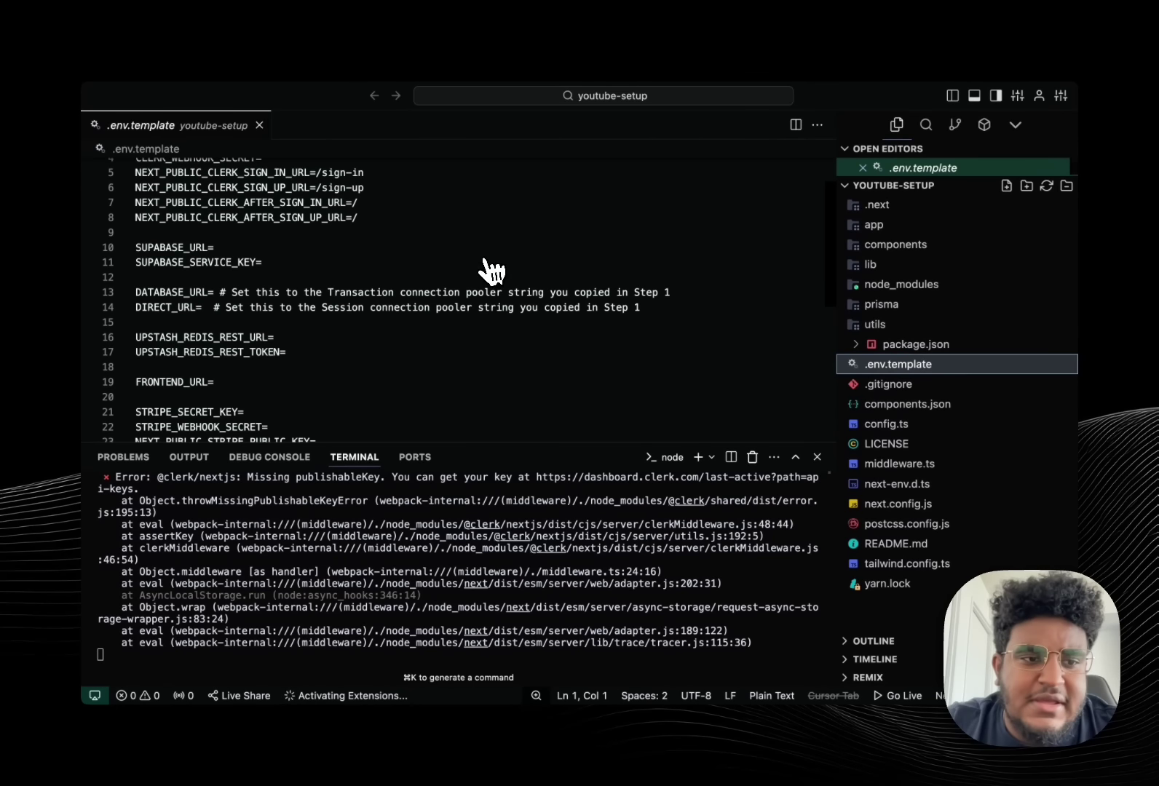
{"action": "left_click_drag", "start_coordinate": [505, 441], "coordinate": [185, 120]}
{"action": "left_click", "coordinate": [238, 240]}
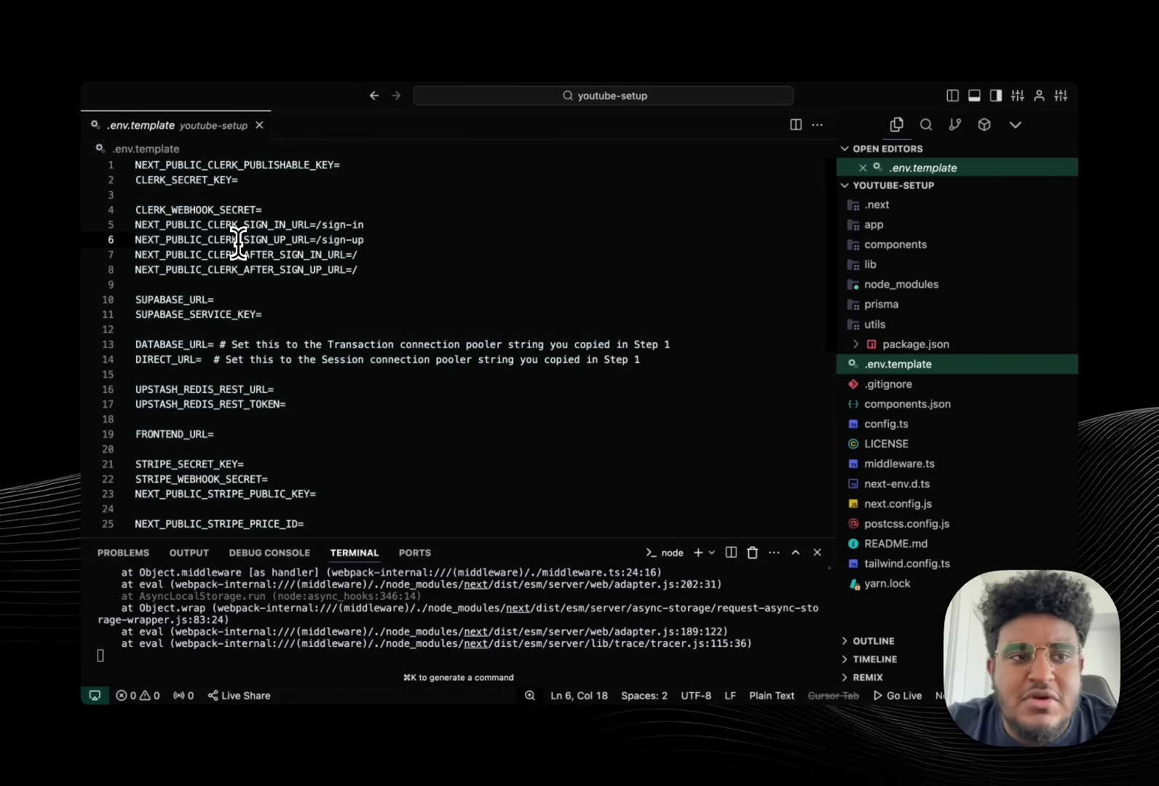
{"action": "key", "text": "super+minus"}
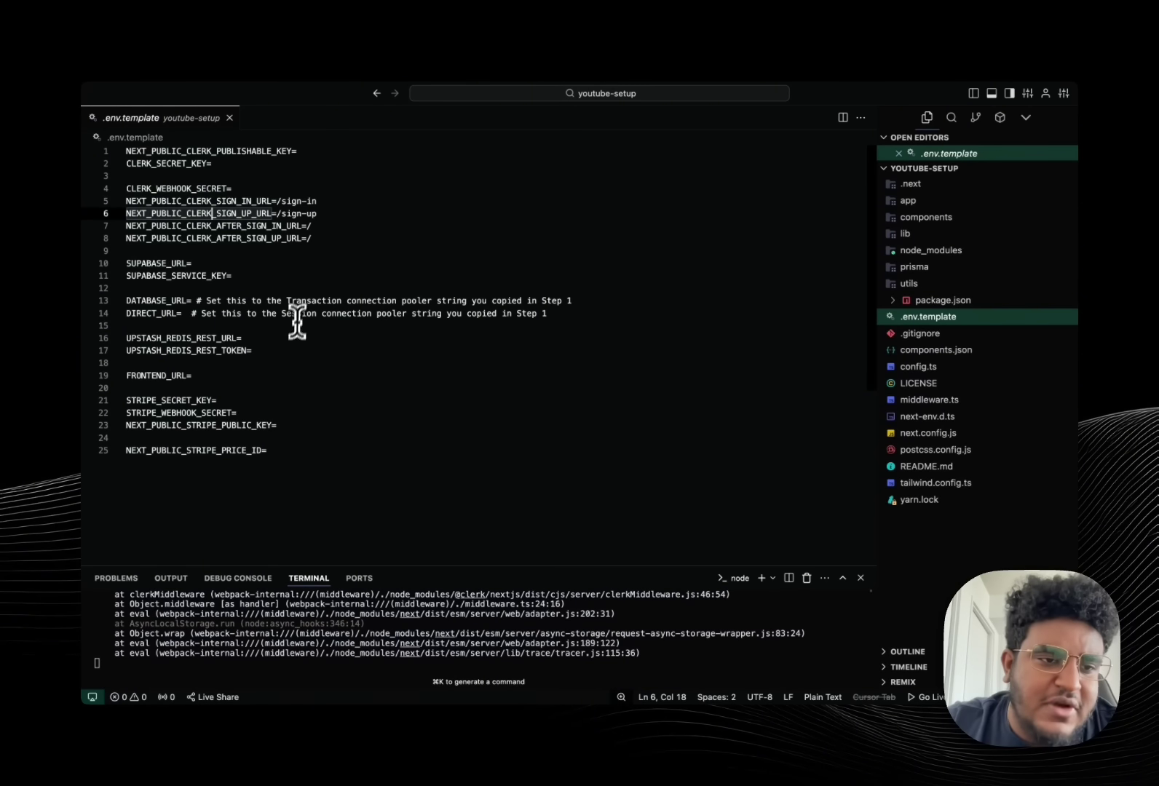
Step: Highlight the two Upstash Redis lines and the three Stripe variables in the template
{"action": "left_click", "coordinate": [285, 341]}
{"action": "left_click_drag", "start_coordinate": [279, 352], "coordinate": [100, 332]}
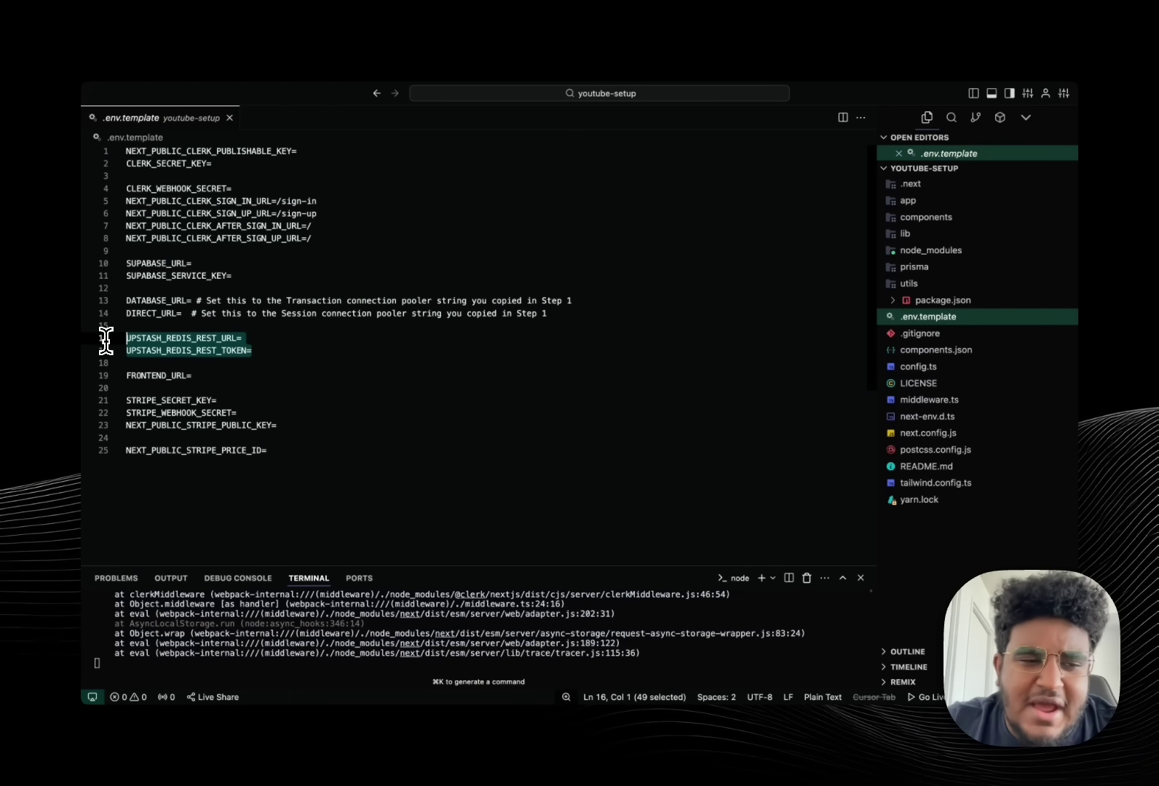
{"action": "left_click_drag", "start_coordinate": [211, 363], "coordinate": [125, 339]}
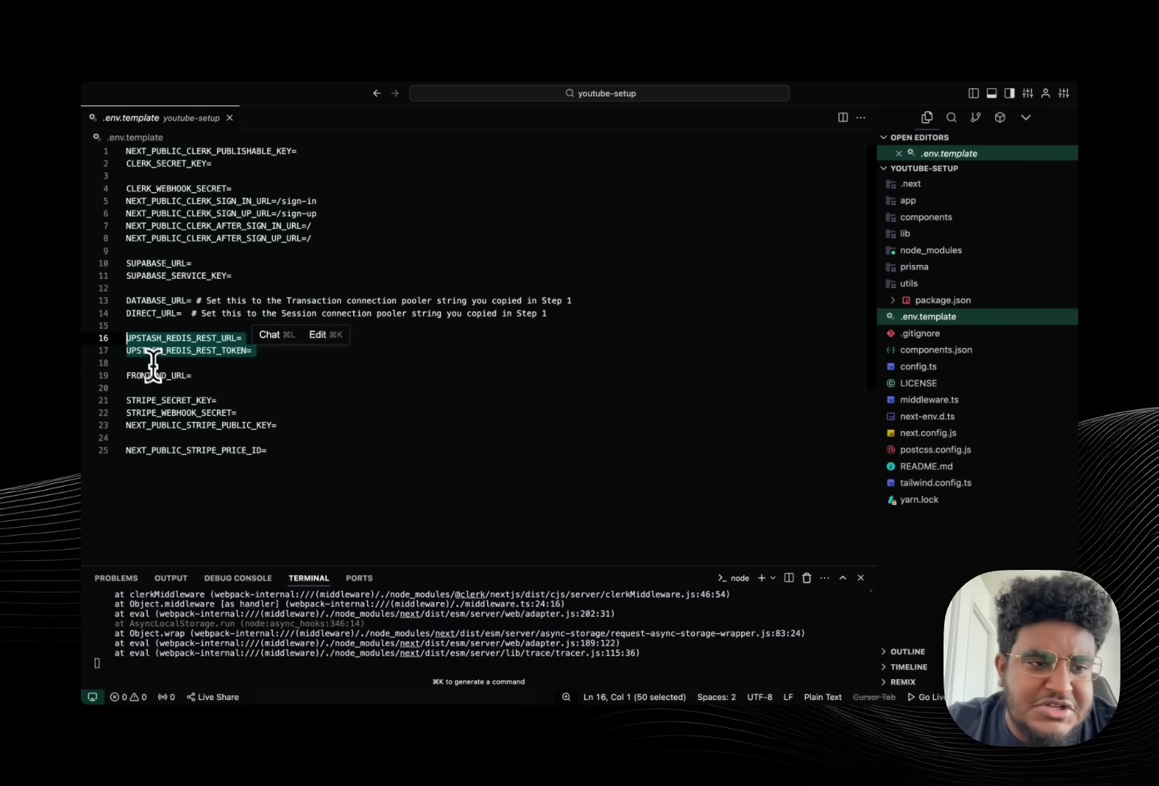
{"action": "left_click_drag", "start_coordinate": [290, 428], "coordinate": [122, 400]}
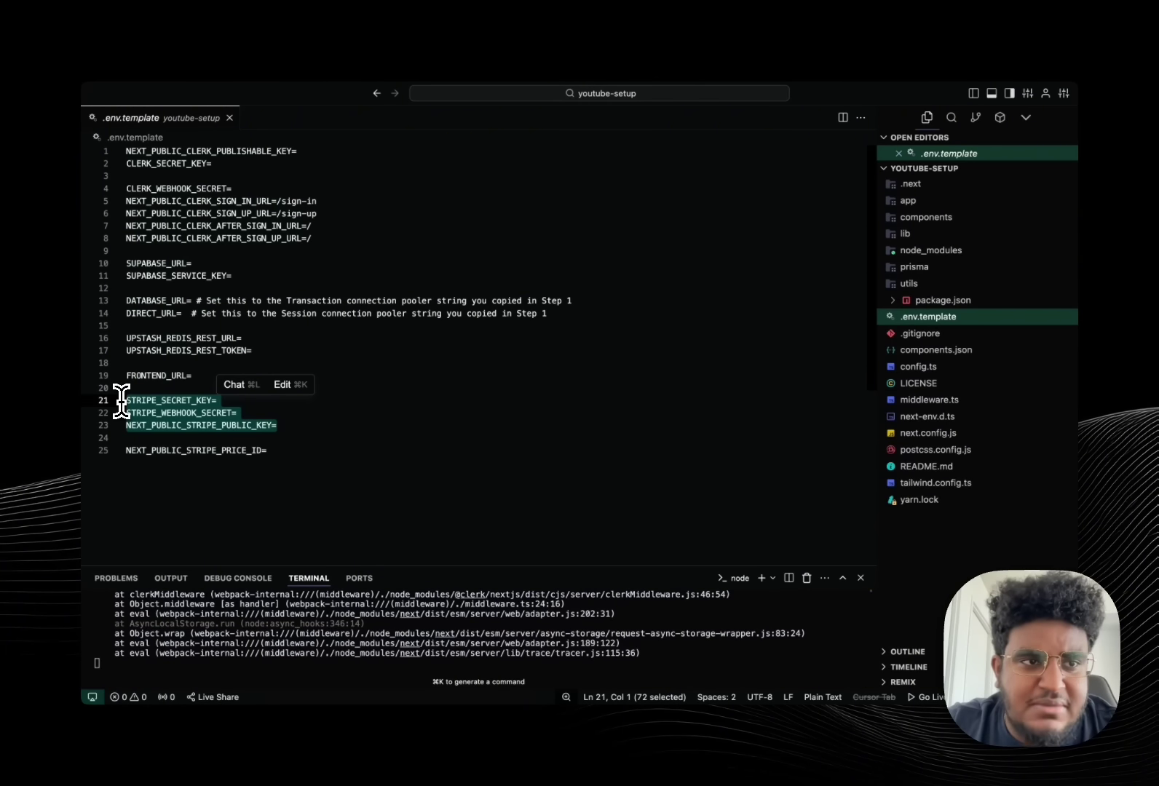
{"action": "left_click", "coordinate": [141, 338]}
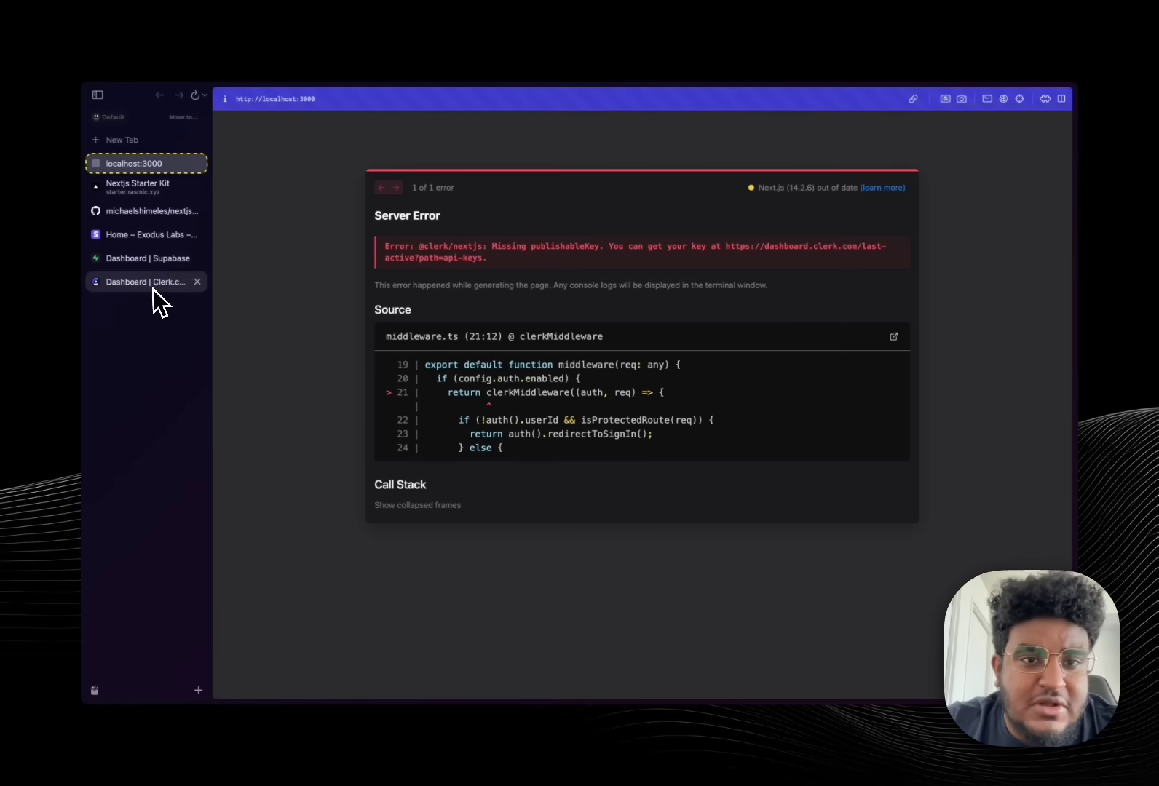
Step: Create a Clerk application named YouTube Demo
{"action": "left_click", "coordinate": [150, 290]}
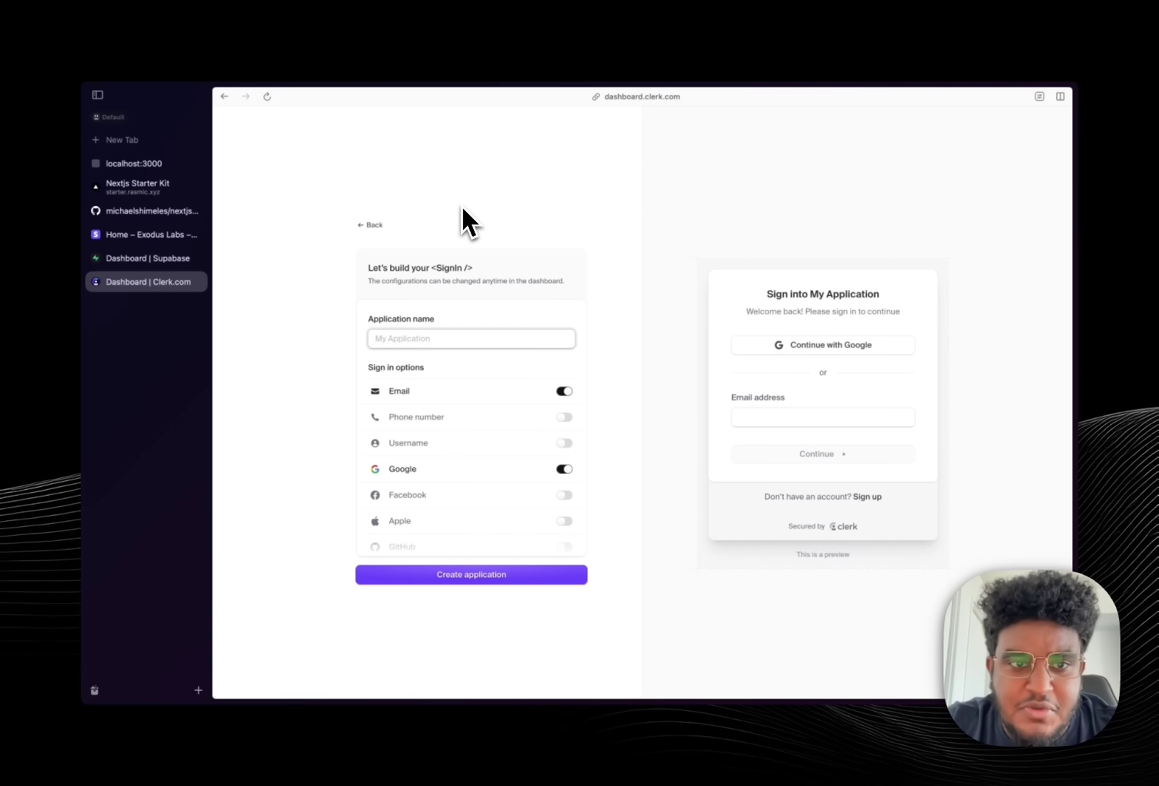
{"action": "type", "text": "Yo"}
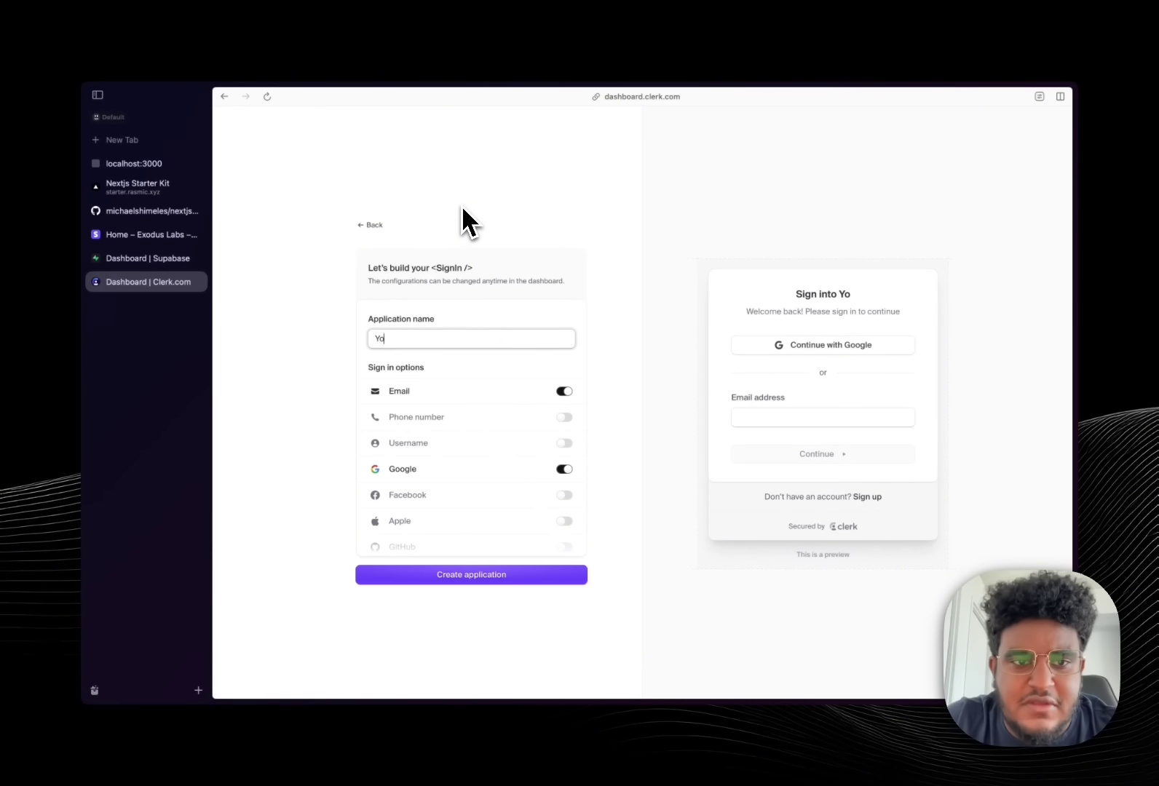
{"action": "type", "text": "uTube Demo"}
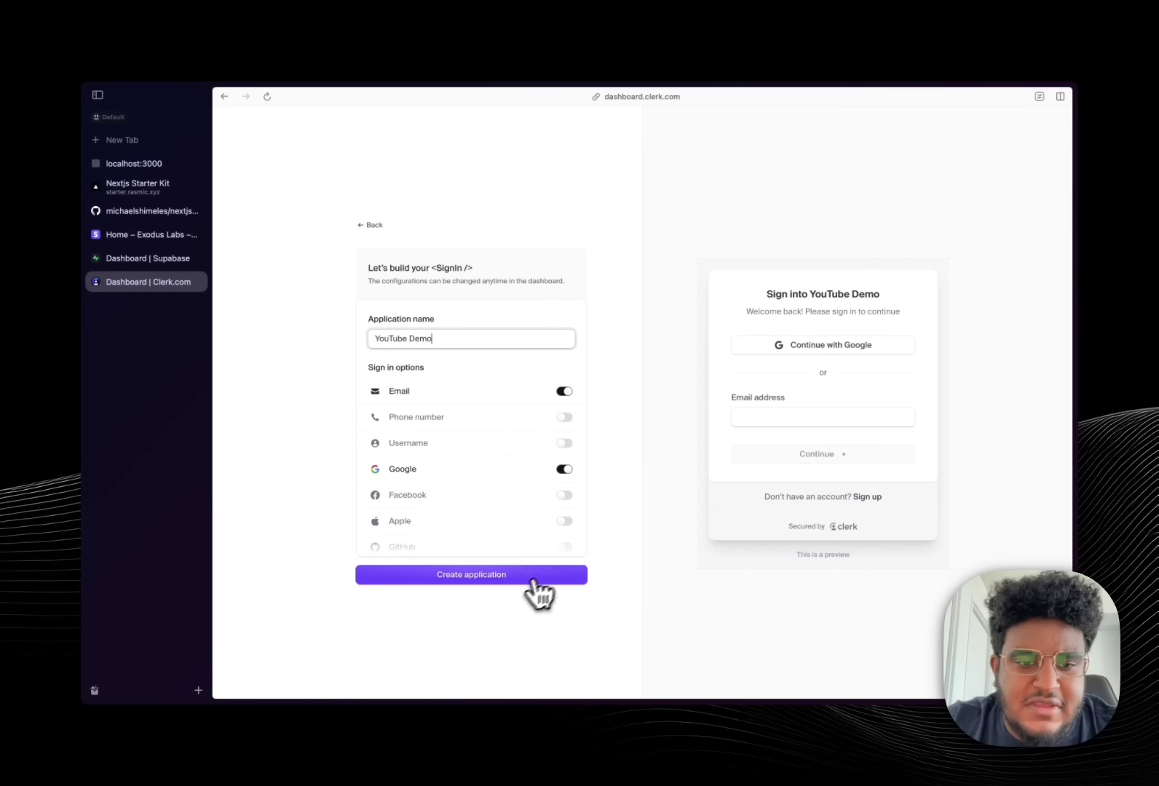
{"action": "left_click", "coordinate": [469, 576]}
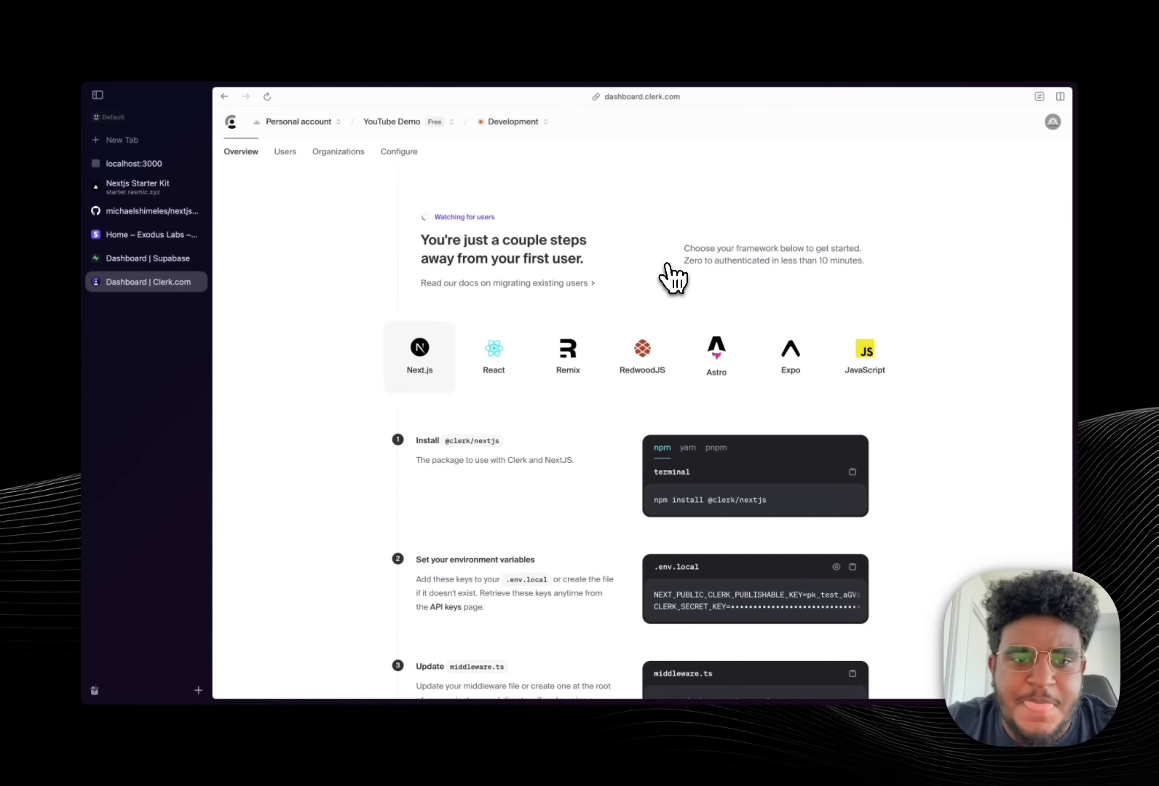
Step: Copy the .env.local Clerk keys from the Next.js quickstart page
{"action": "scroll", "coordinate": [674, 276], "scroll_direction": "down", "scroll_amount": 5}
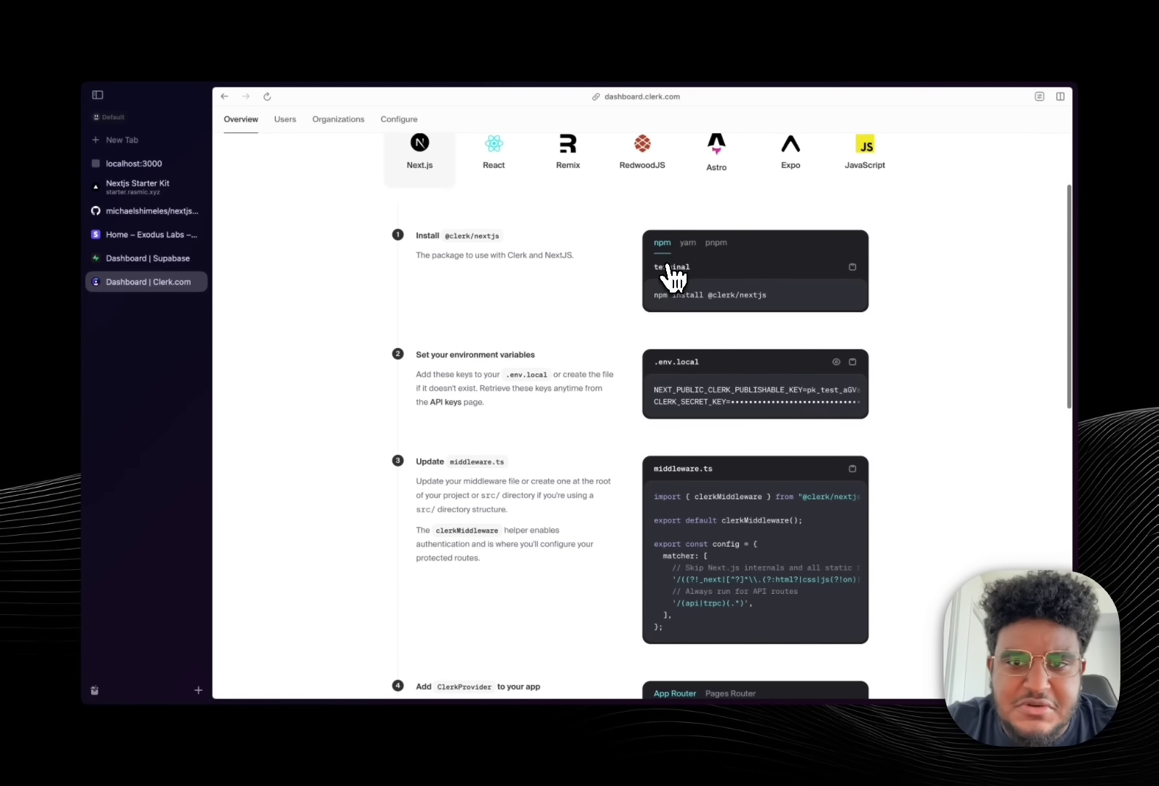
{"action": "double_click", "coordinate": [753, 291]}
{"action": "left_click", "coordinate": [753, 290]}
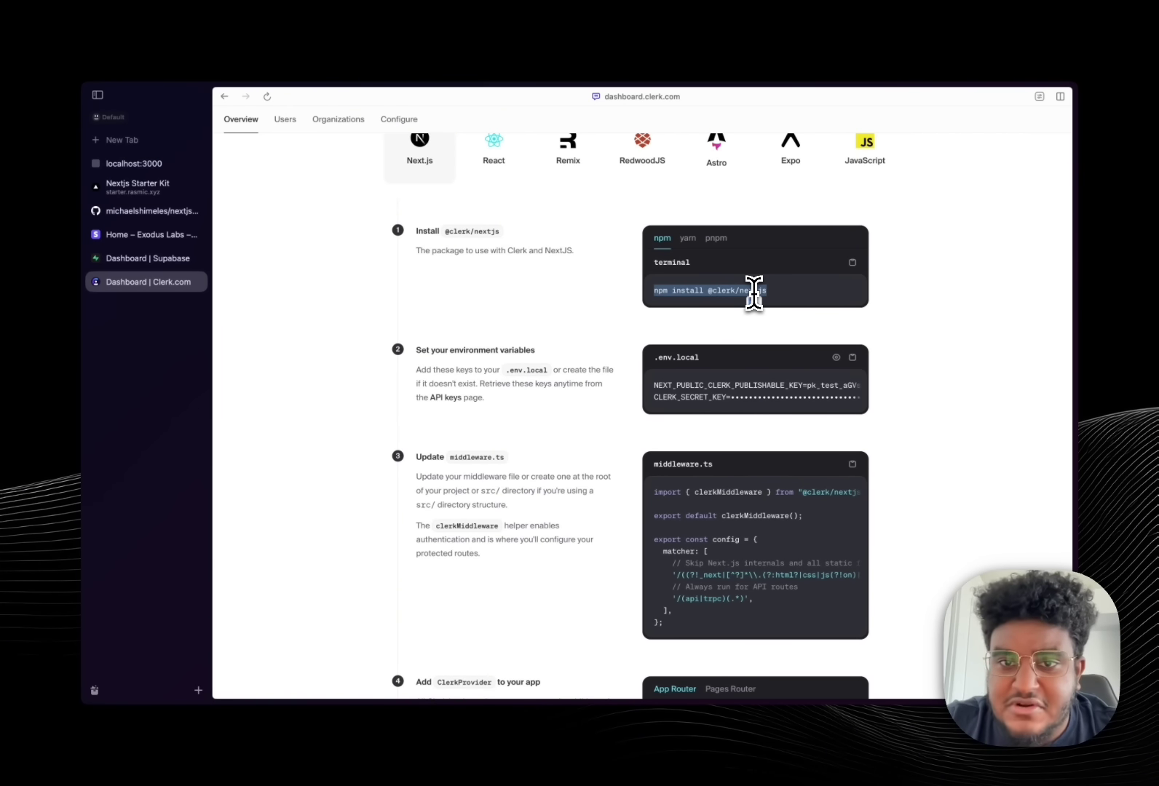
{"action": "scroll", "coordinate": [753, 294], "scroll_direction": "down", "scroll_amount": 3}
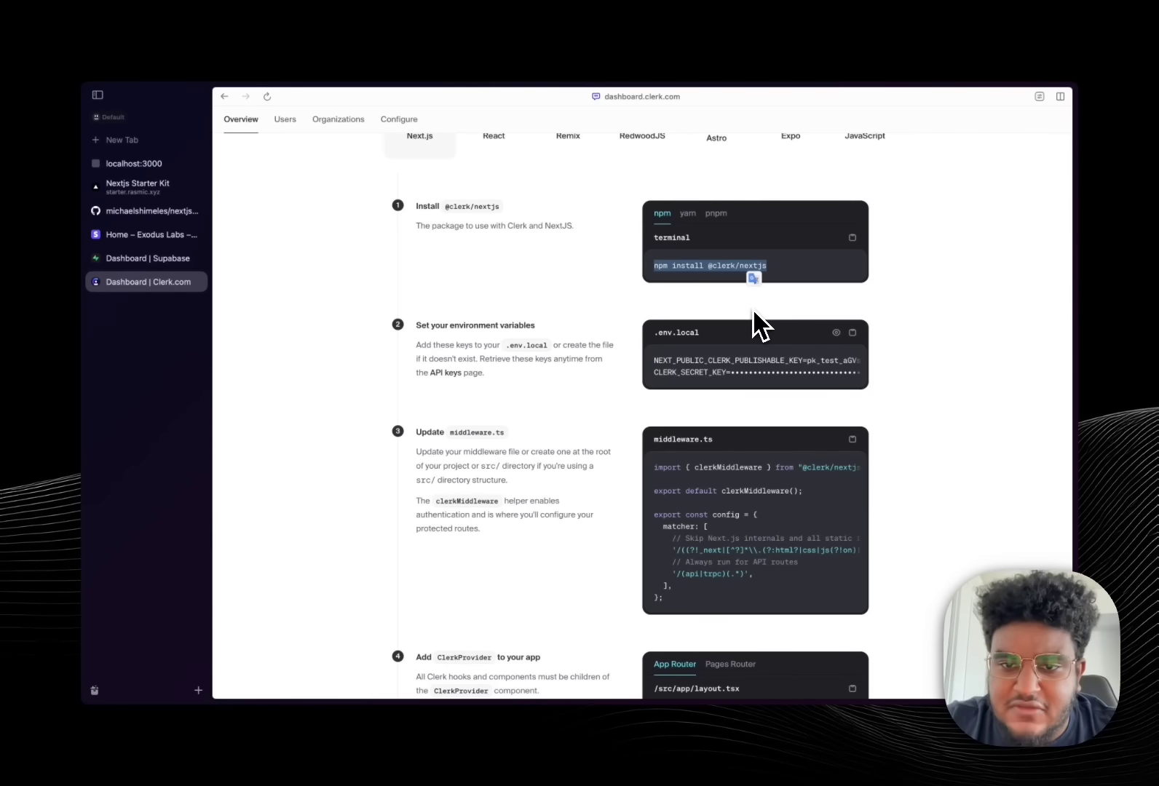
{"action": "left_click_drag", "start_coordinate": [654, 336], "coordinate": [776, 350]}
{"action": "left_click", "coordinate": [778, 342]}
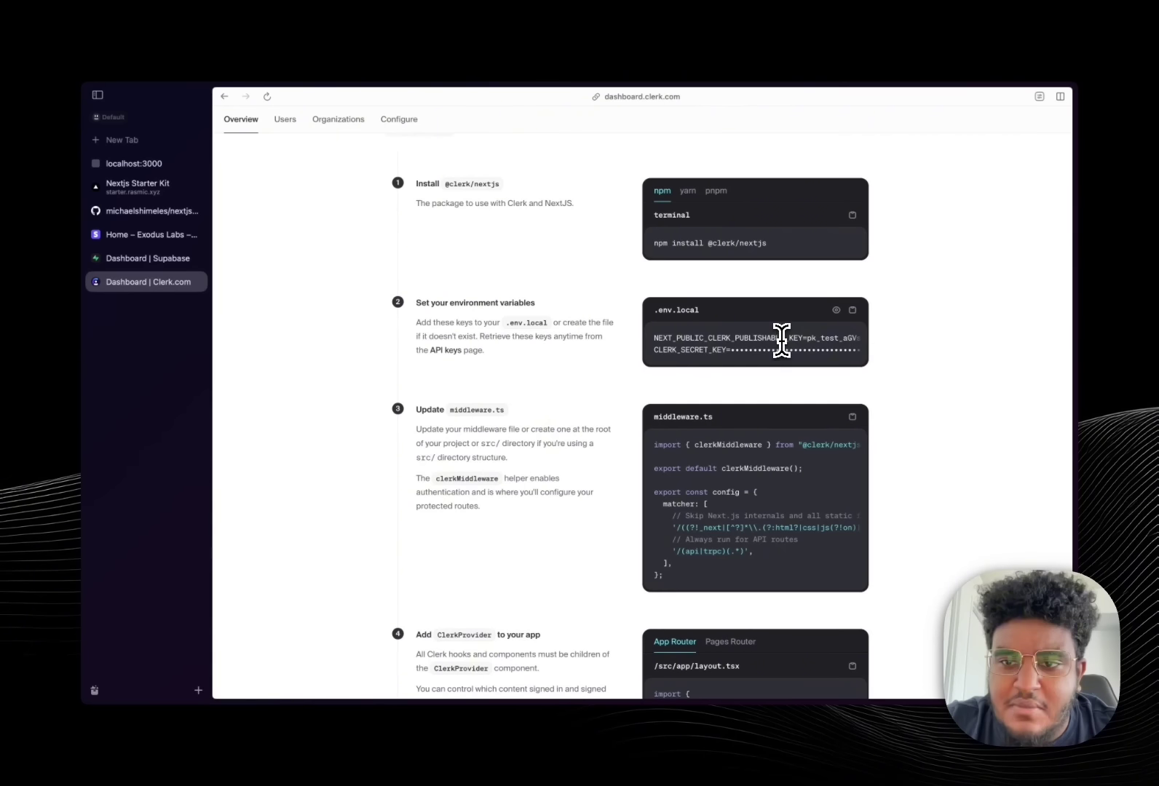
{"action": "left_click", "coordinate": [852, 311]}
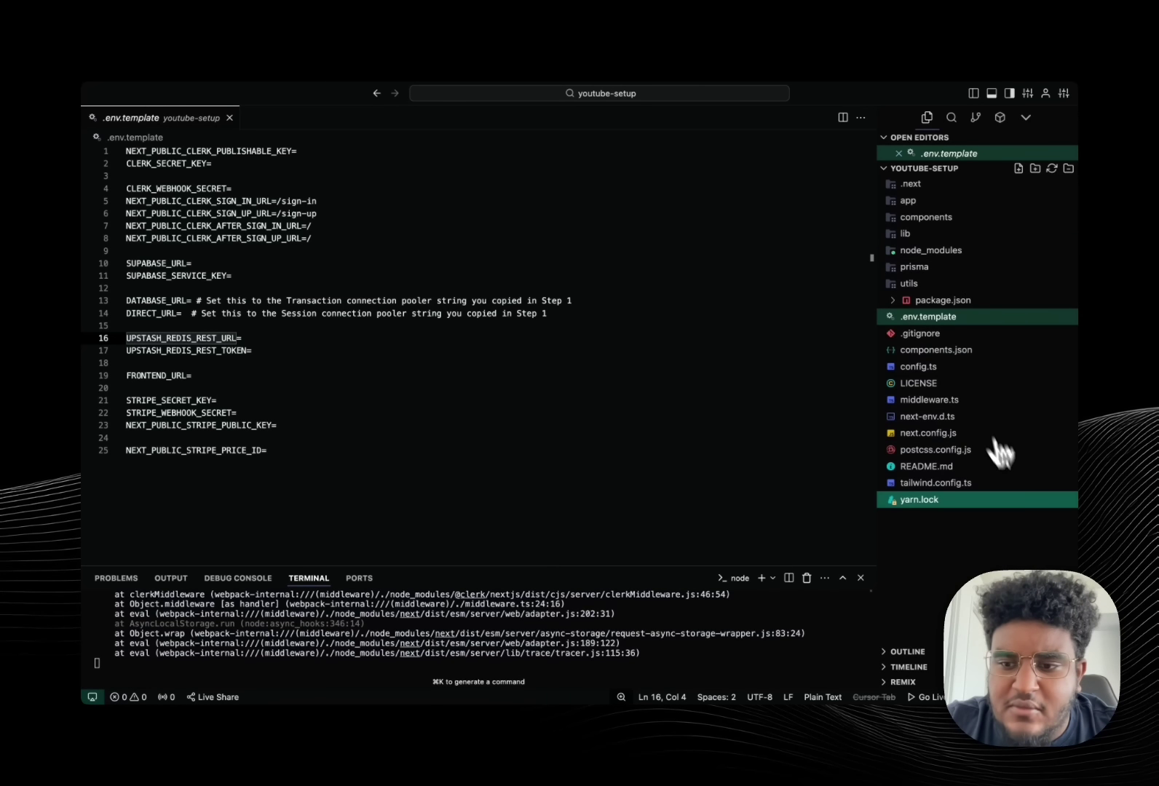
Step: Create .env.local in the project root, paste the Clerk keys, and save it
{"action": "right_click", "coordinate": [936, 456]}
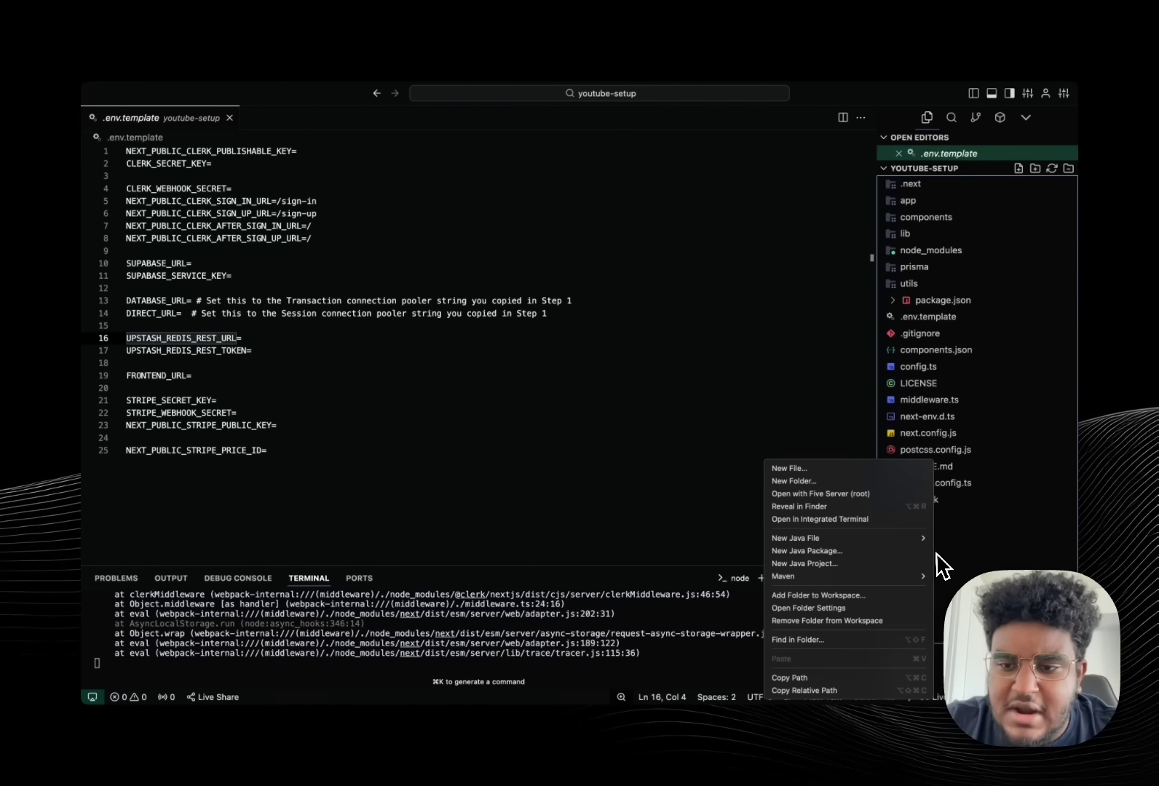
{"action": "left_click", "coordinate": [888, 469]}
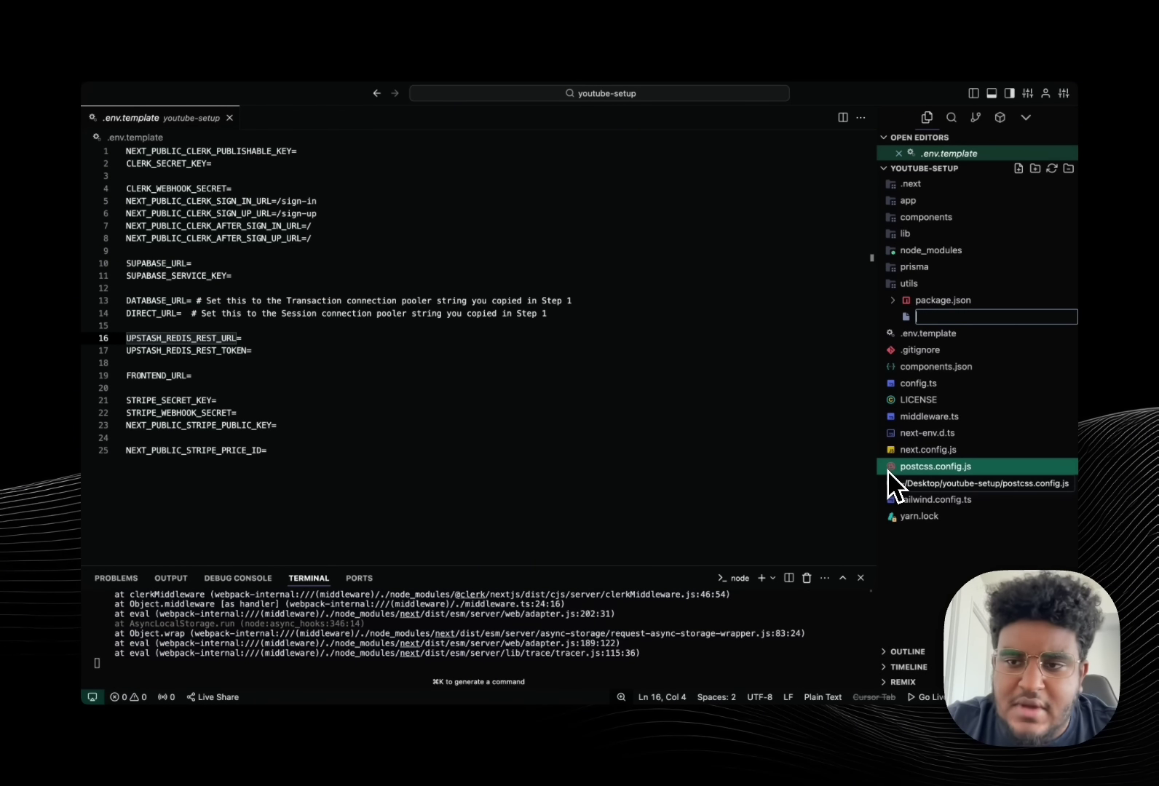
{"action": "type", "text": ".env"}
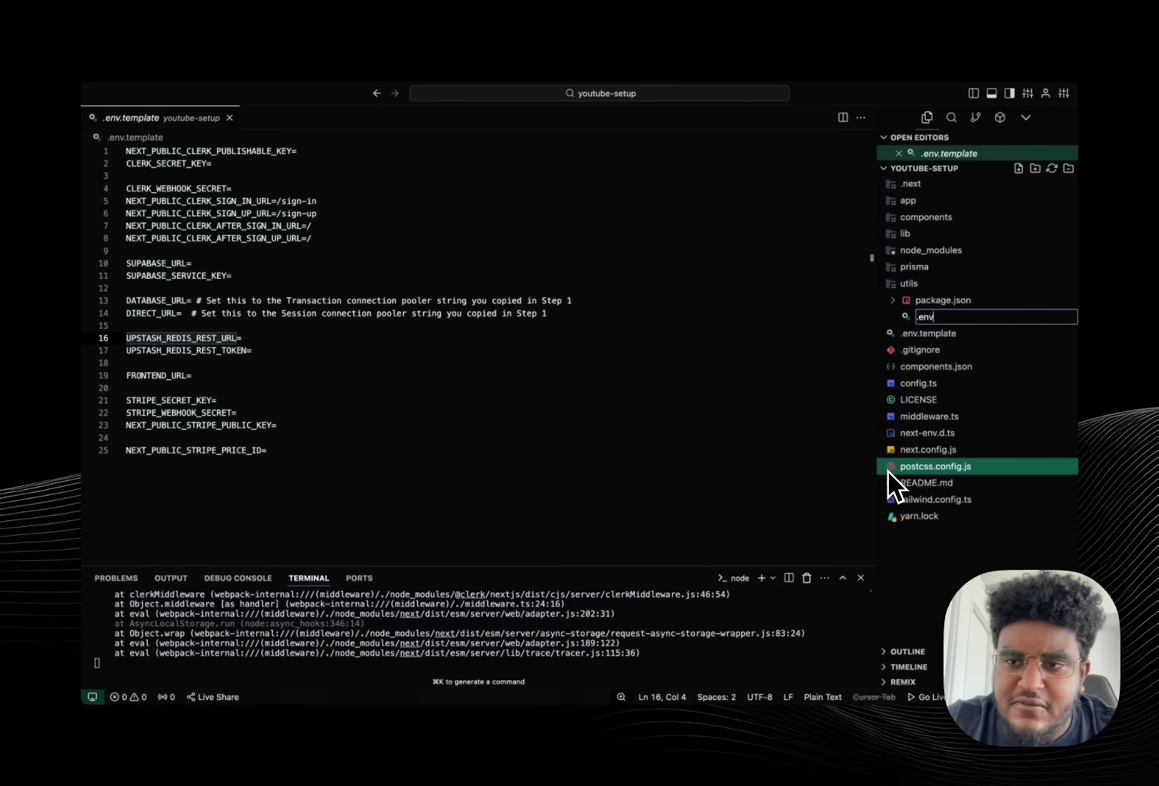
{"action": "type", "text": ".local"}
{"action": "key", "text": "Return"}
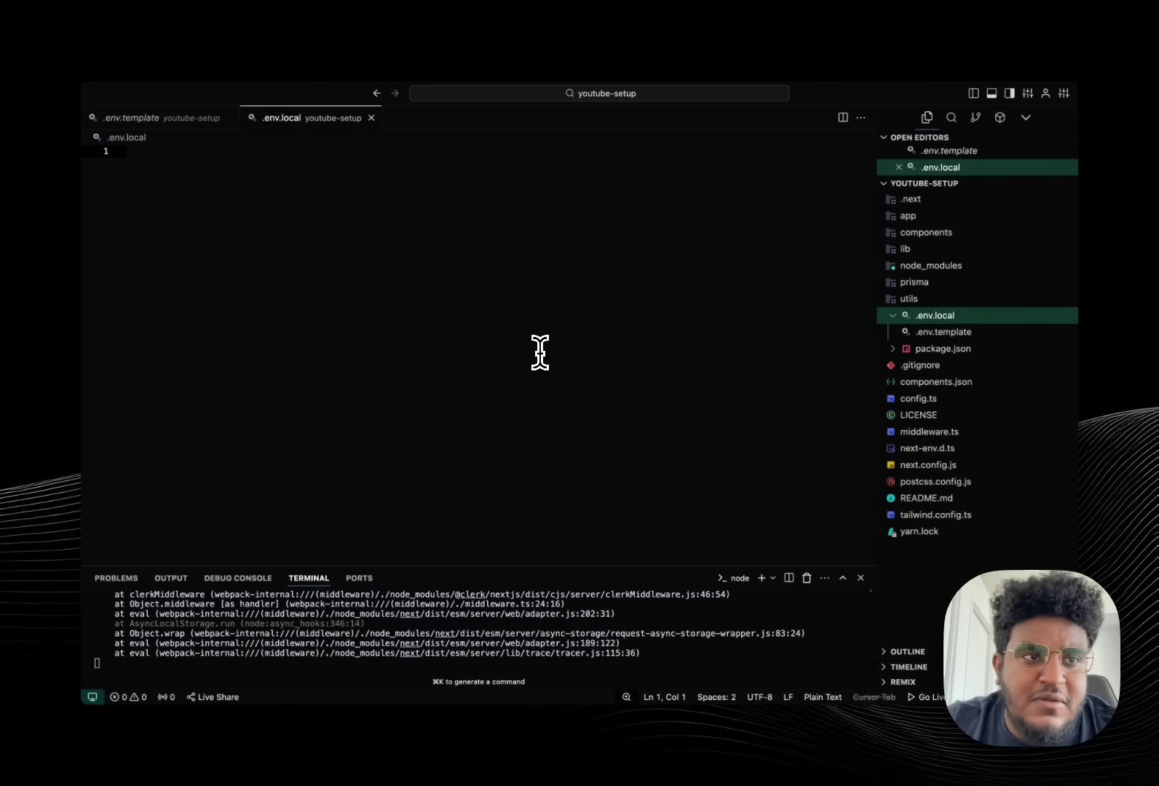
{"action": "key", "text": "super+v"}
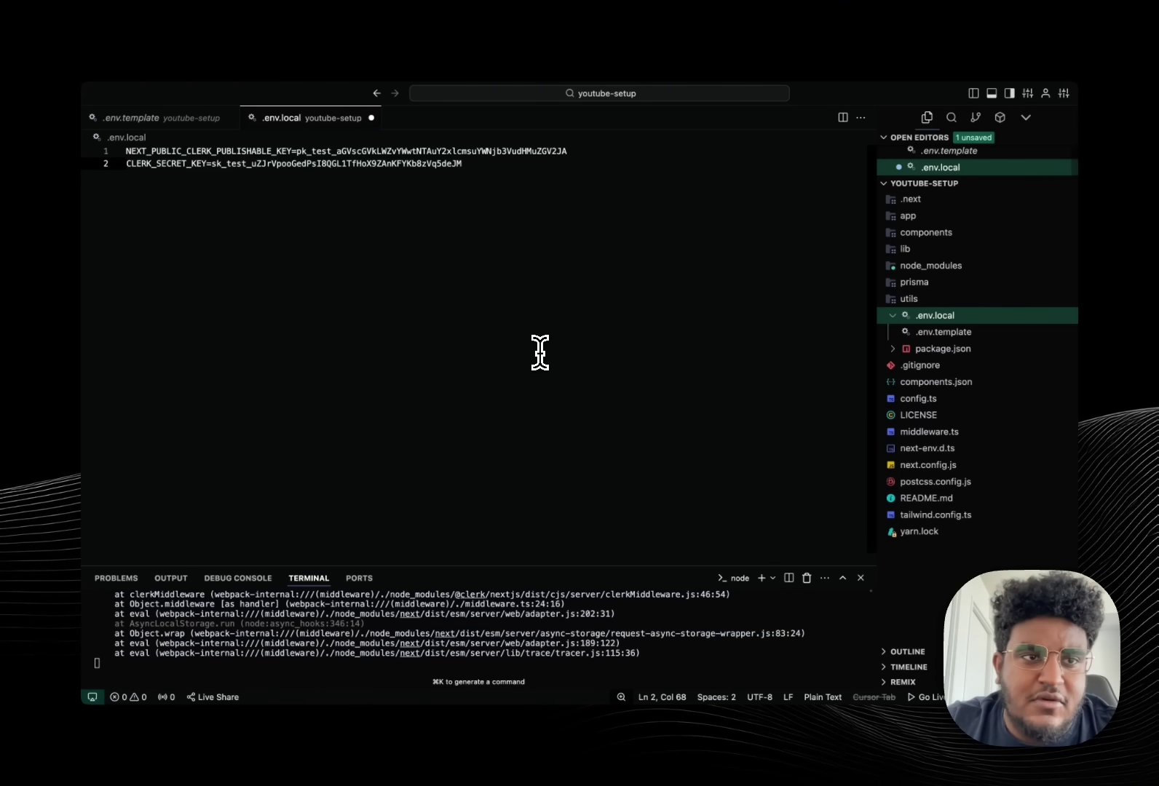
{"action": "key", "text": "super+s"}
Step: Copy the CLERK_WEBHOOK_SECRET and four redirect URL lines (lines 4–8) from .env.template
{"action": "left_click", "coordinate": [190, 118]}
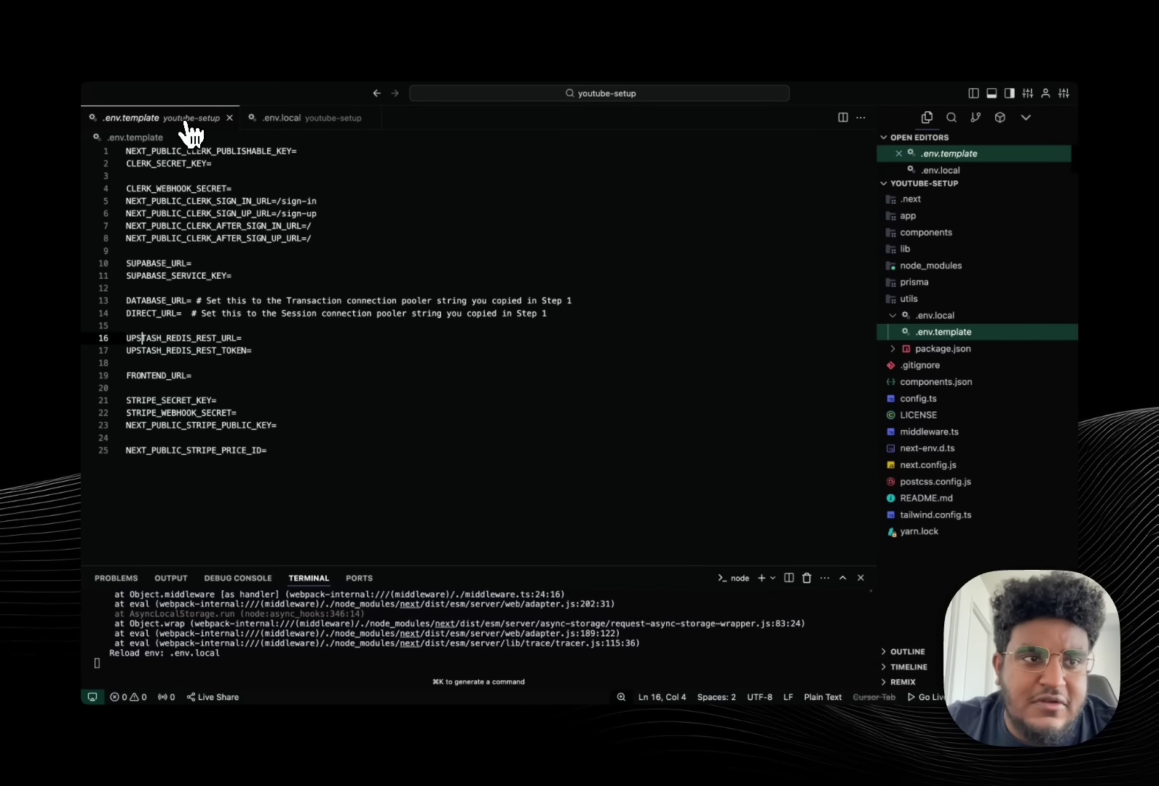
{"action": "left_click_drag", "start_coordinate": [213, 164], "coordinate": [101, 151]}
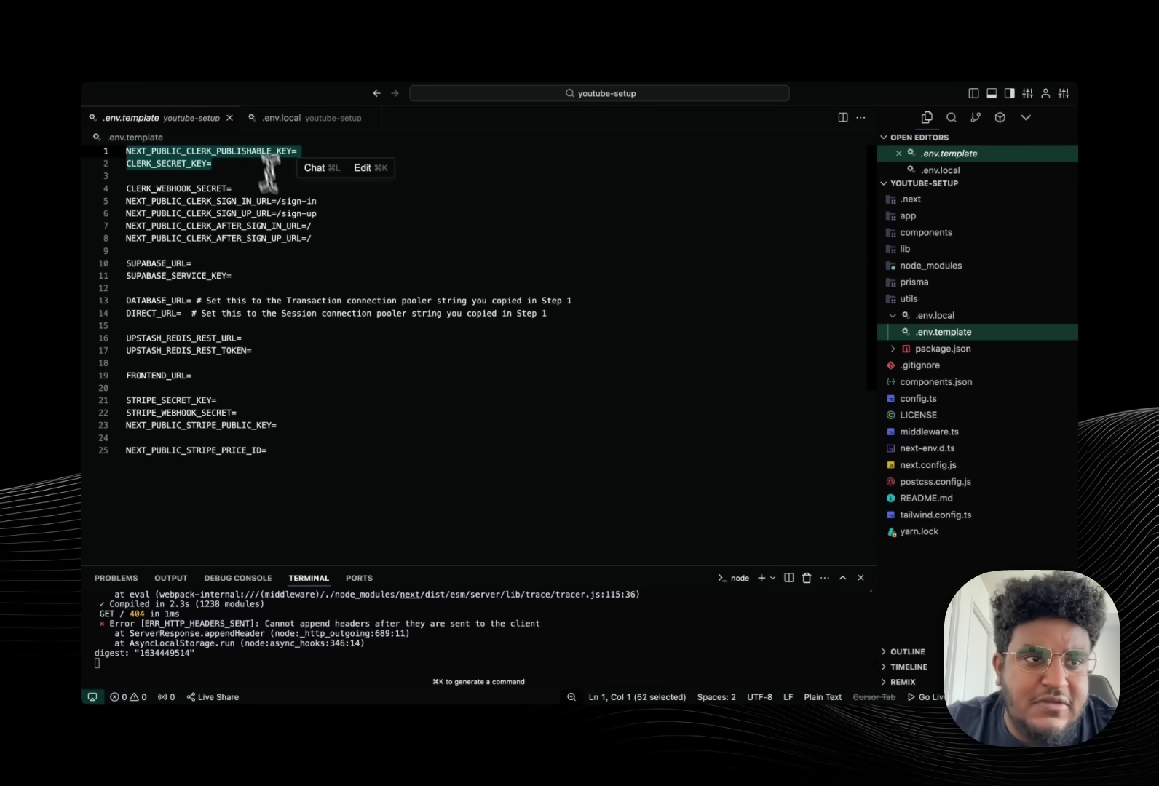
{"action": "left_click", "coordinate": [247, 263]}
{"action": "double_click", "coordinate": [136, 189]}
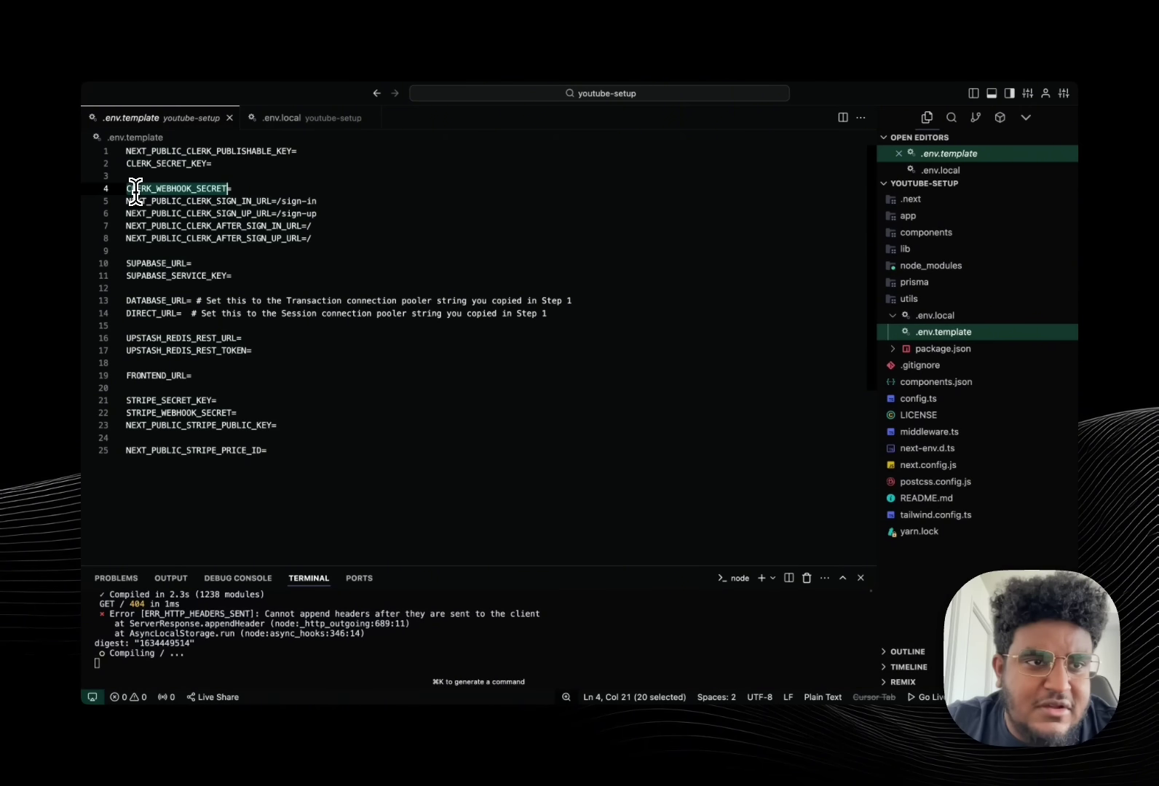
{"action": "left_click_drag", "start_coordinate": [127, 202], "coordinate": [313, 237]}
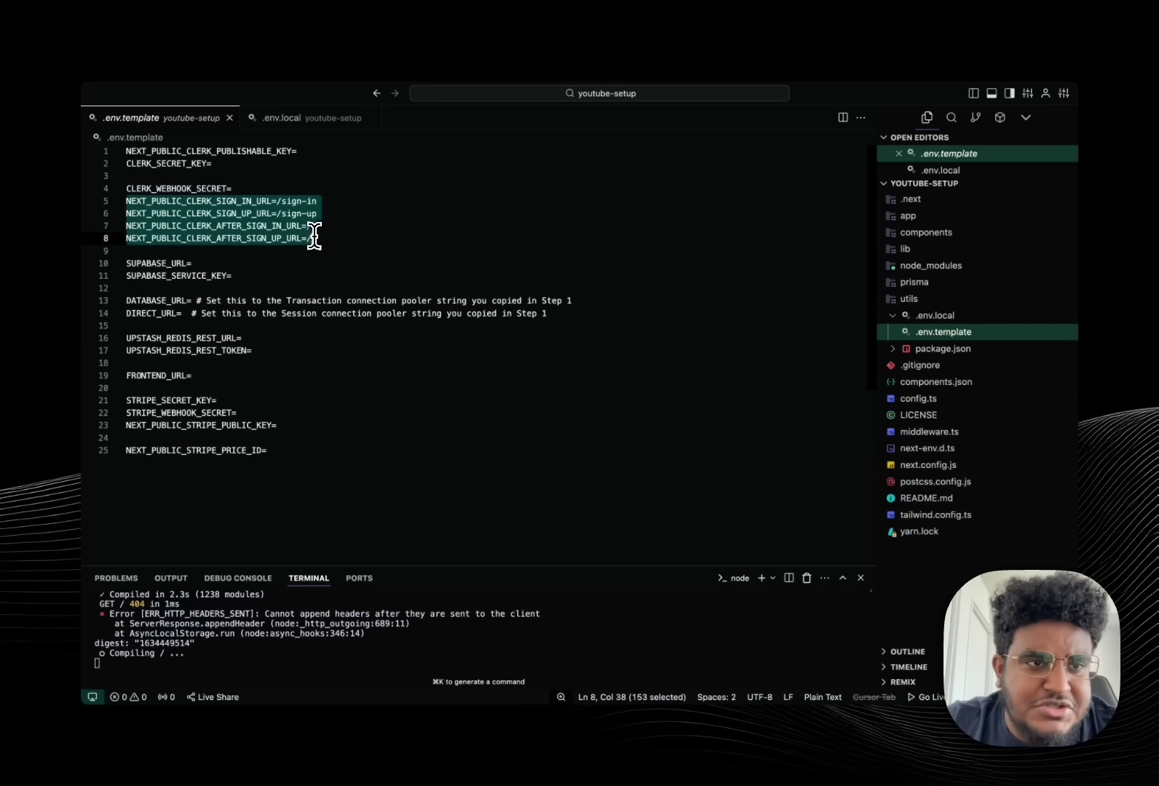
{"action": "double_click", "coordinate": [226, 212]}
{"action": "double_click", "coordinate": [228, 226]}
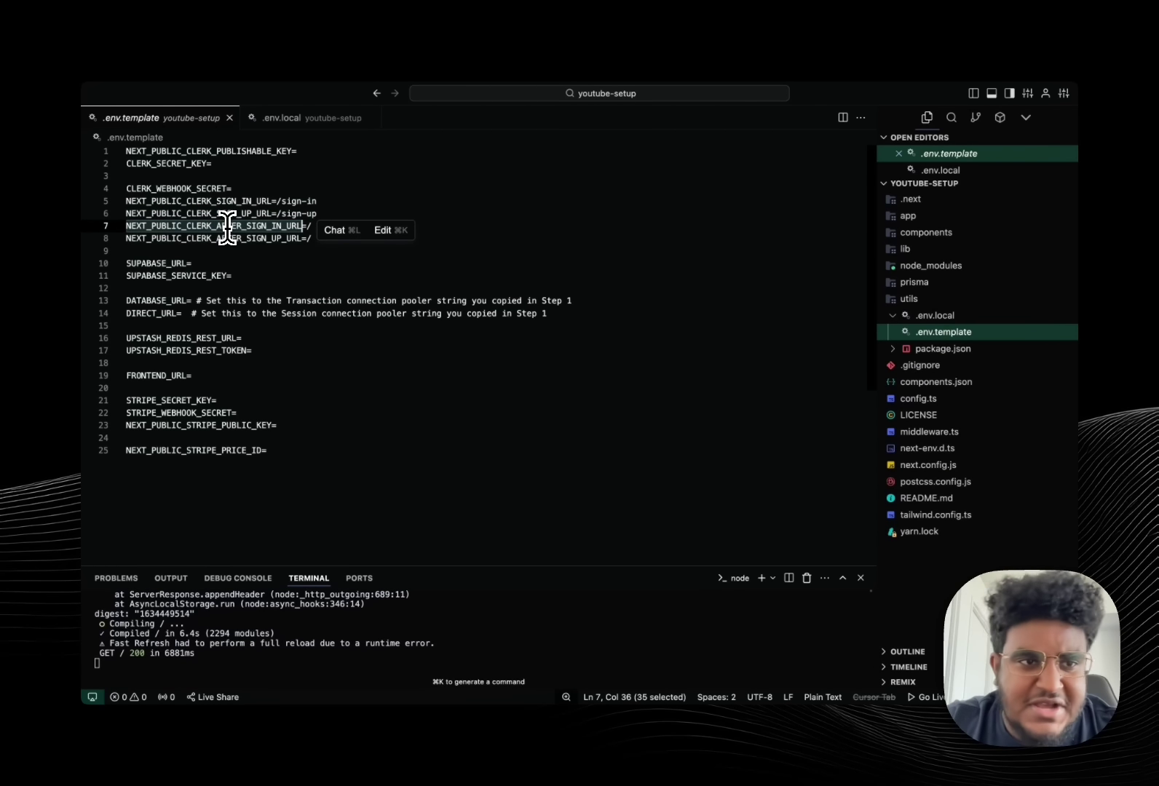
{"action": "double_click", "coordinate": [228, 239]}
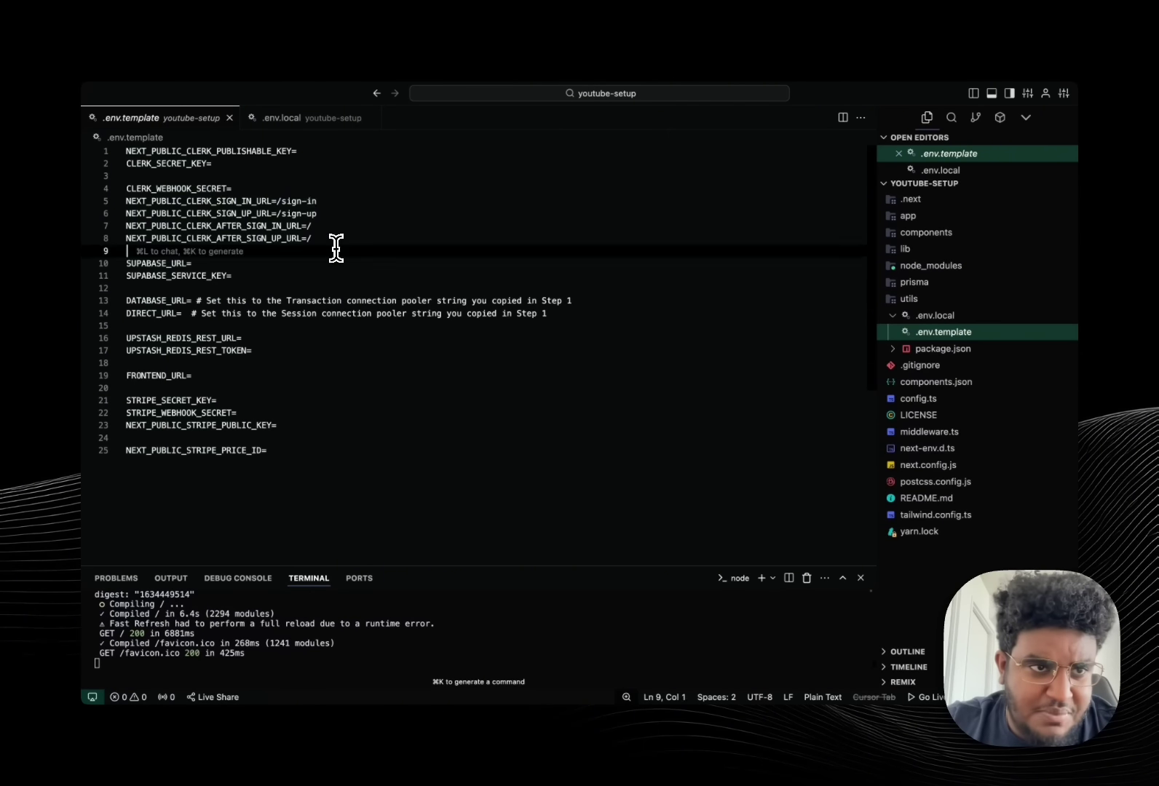
{"action": "left_click_drag", "start_coordinate": [331, 241], "coordinate": [122, 188]}
Step: Paste the webhook secret and redirect URL lines into .env.local below the Clerk keys
{"action": "left_click", "coordinate": [279, 118]}
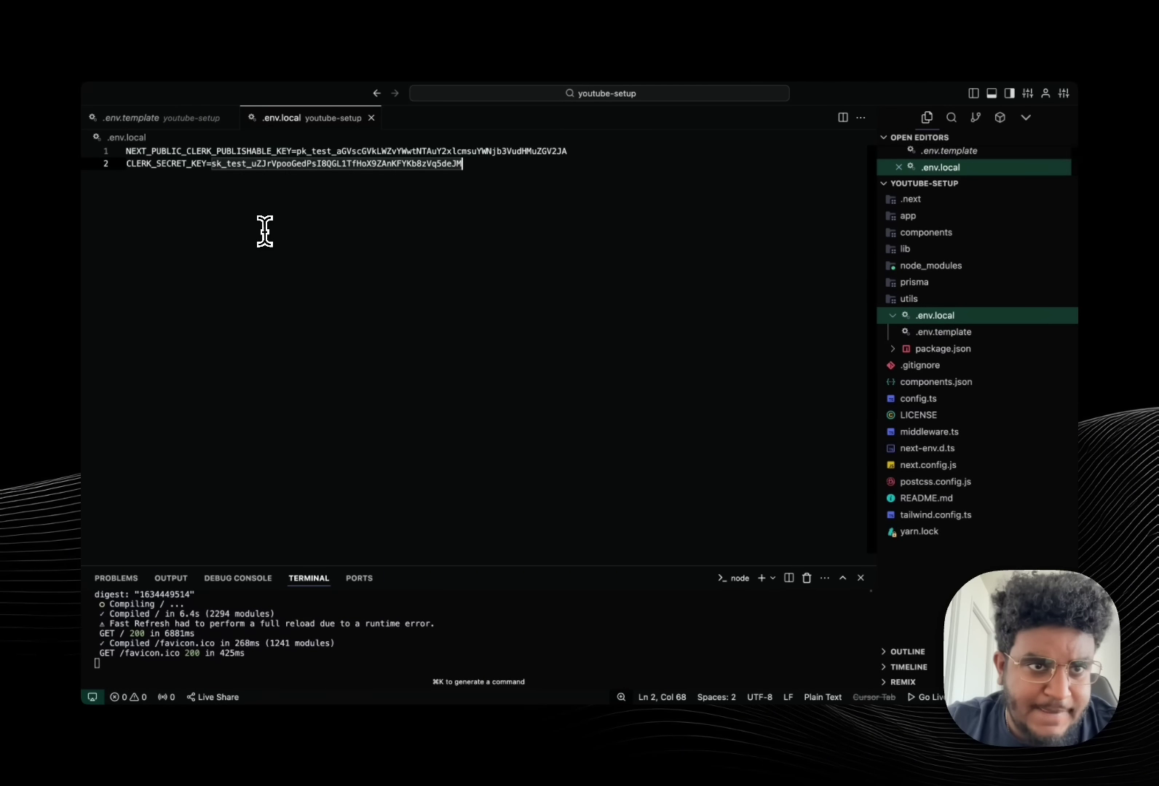
{"action": "key", "text": "Return"}
{"action": "key", "text": "Return"}
{"action": "key", "text": "super+v"}
{"action": "left_click", "coordinate": [289, 189]}
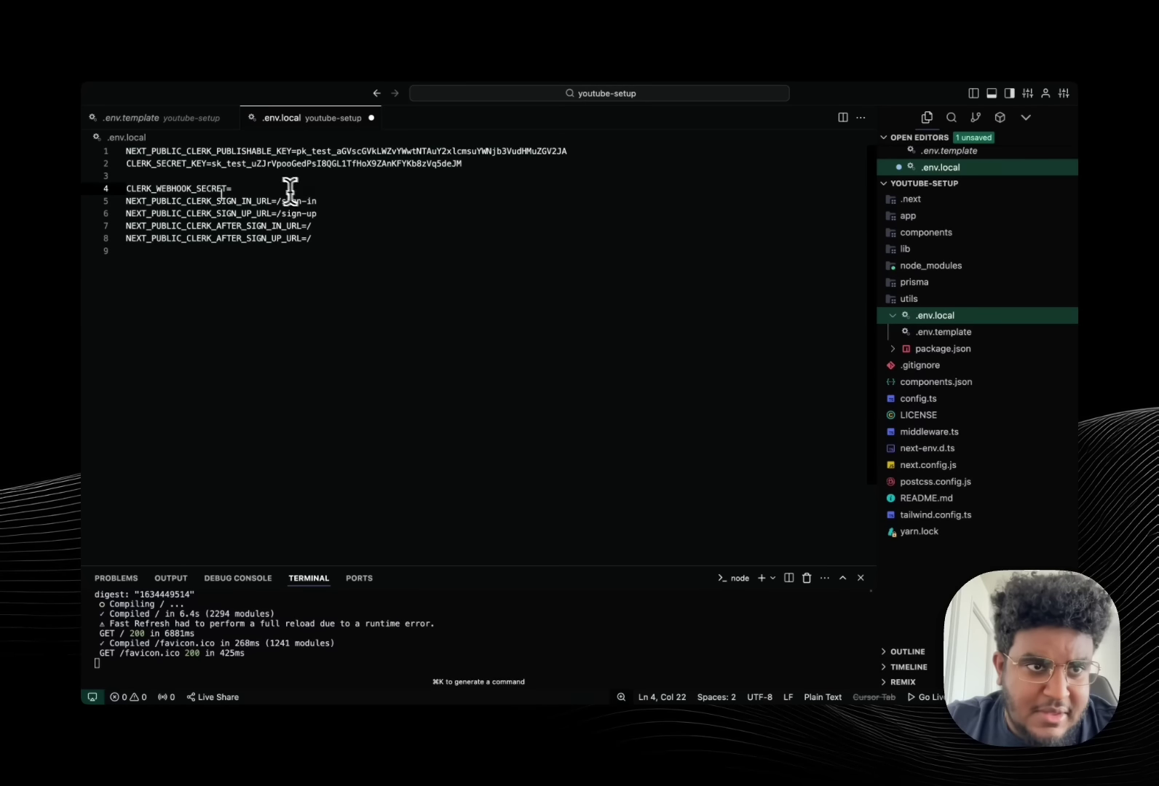
{"action": "key", "text": "Return"}
{"action": "double_click", "coordinate": [134, 188]}
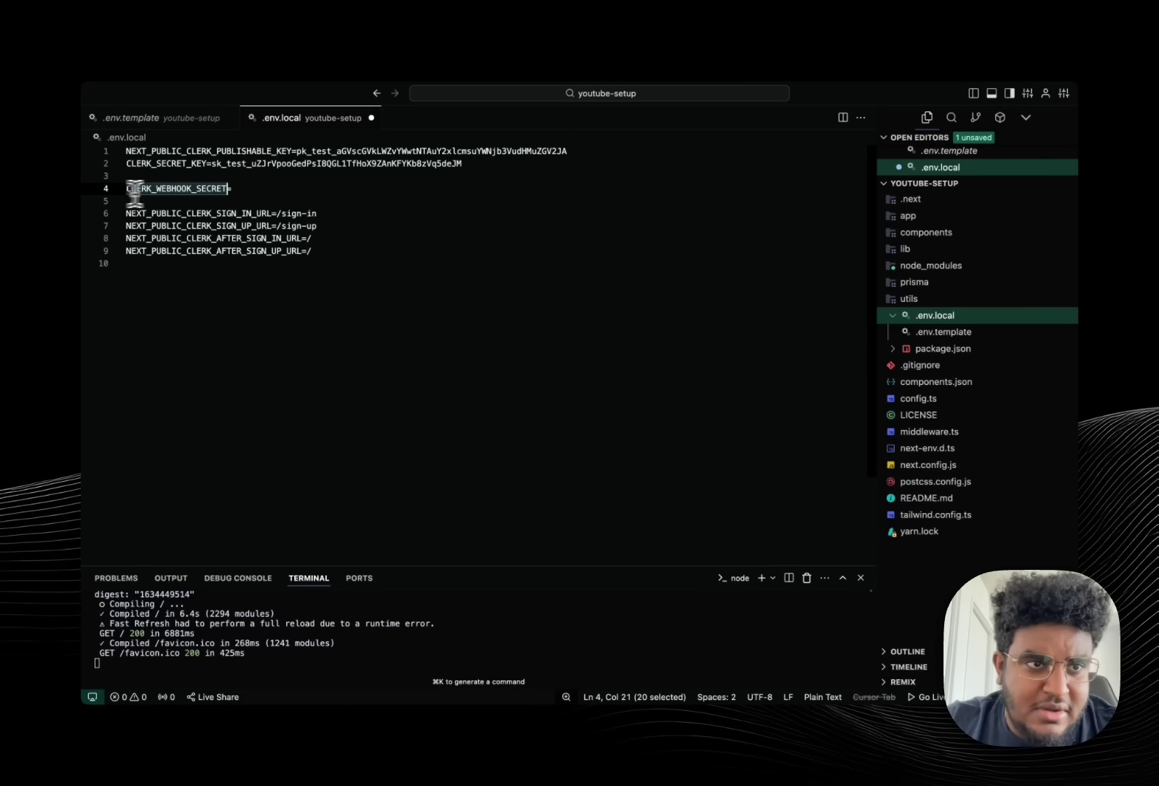
{"action": "left_click", "coordinate": [231, 268]}
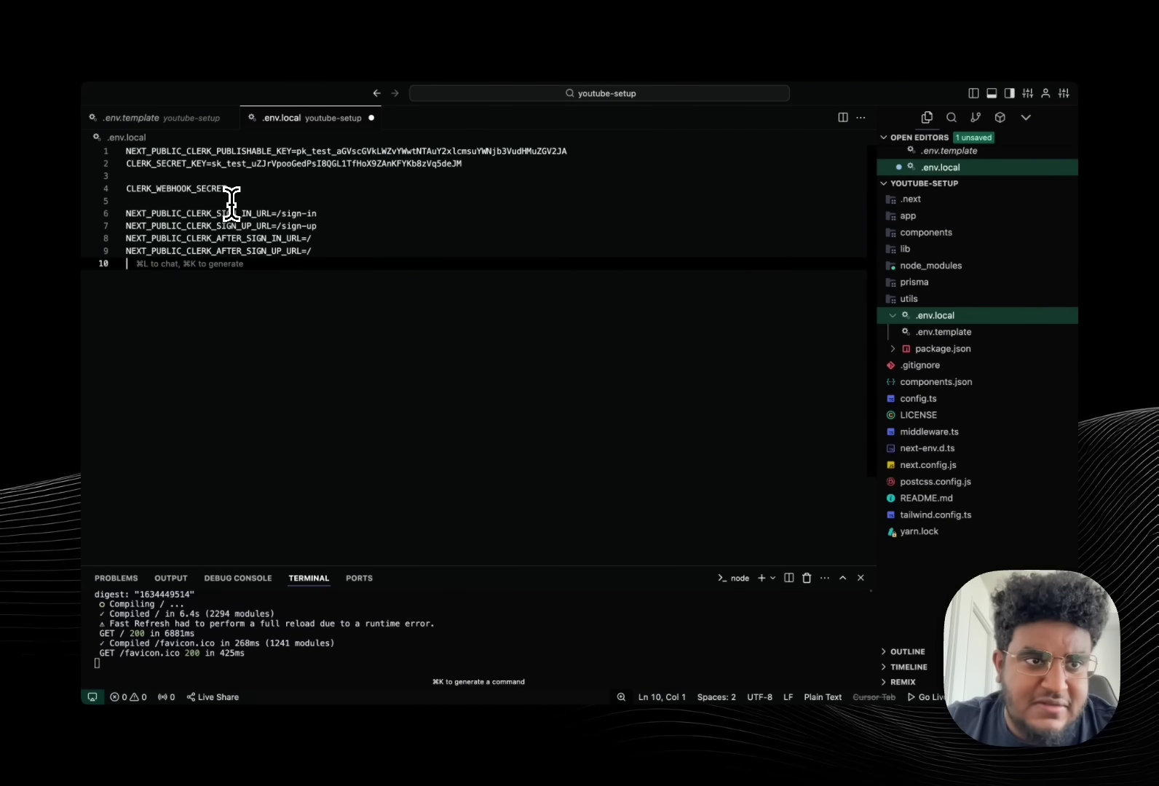
{"action": "left_click_drag", "start_coordinate": [234, 190], "coordinate": [128, 189]}
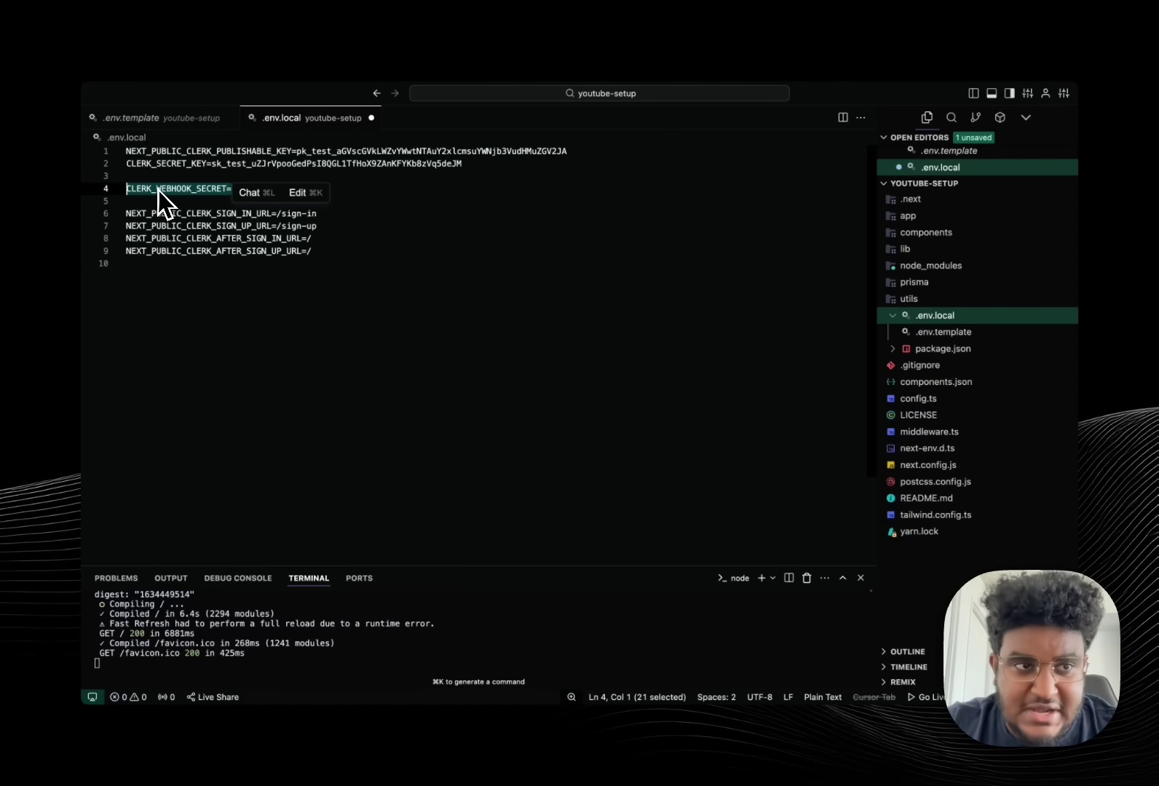
{"action": "left_click", "coordinate": [157, 189]}
Step: Review the /sign-in, /sign-up and after-sign-in paths, then select the CLERK_WEBHOOK_SECRET name
{"action": "left_click", "coordinate": [138, 188]}
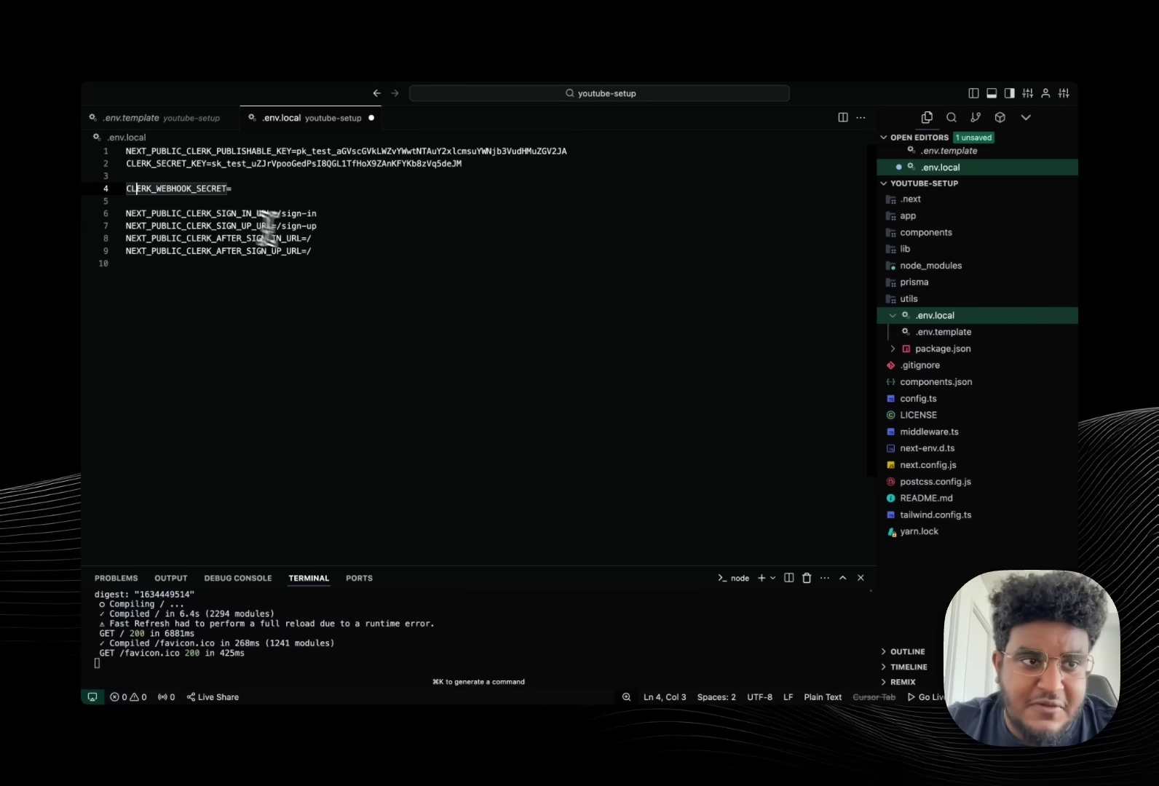
{"action": "left_click", "coordinate": [137, 213]}
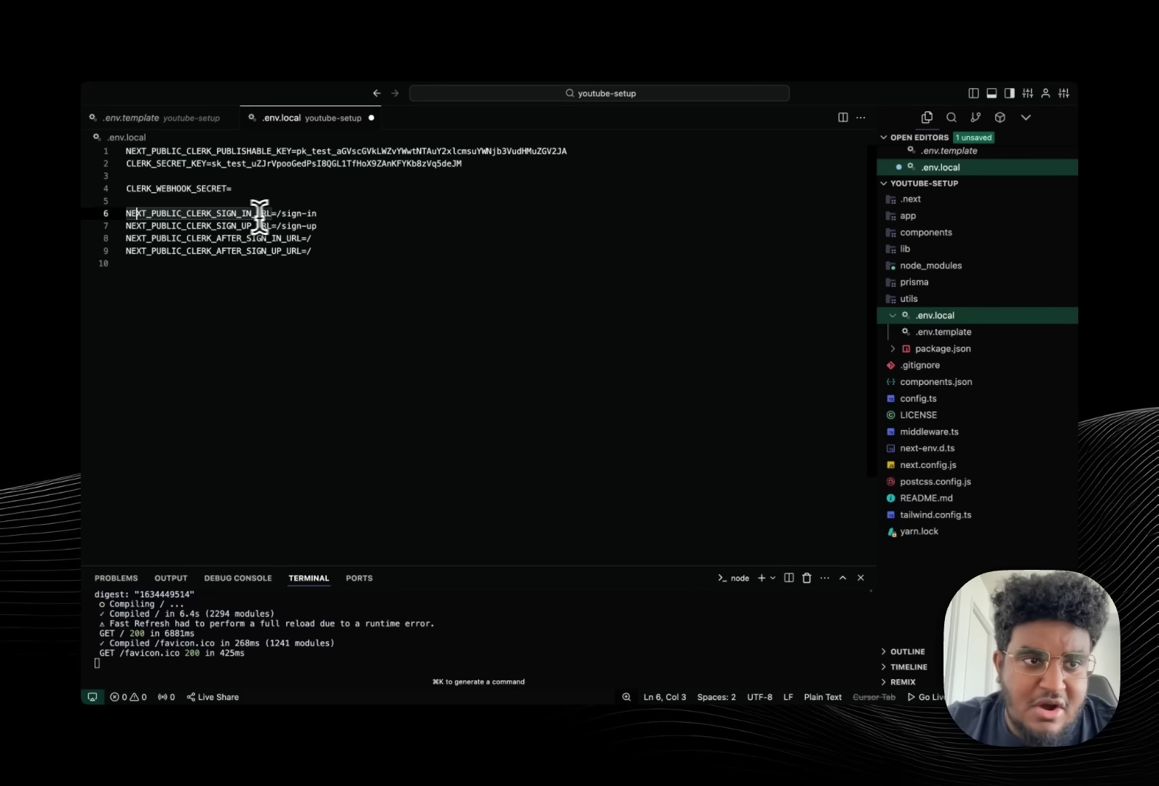
{"action": "left_click_drag", "start_coordinate": [277, 213], "coordinate": [117, 213]}
{"action": "left_click", "coordinate": [222, 238]}
{"action": "left_click", "coordinate": [315, 251]}
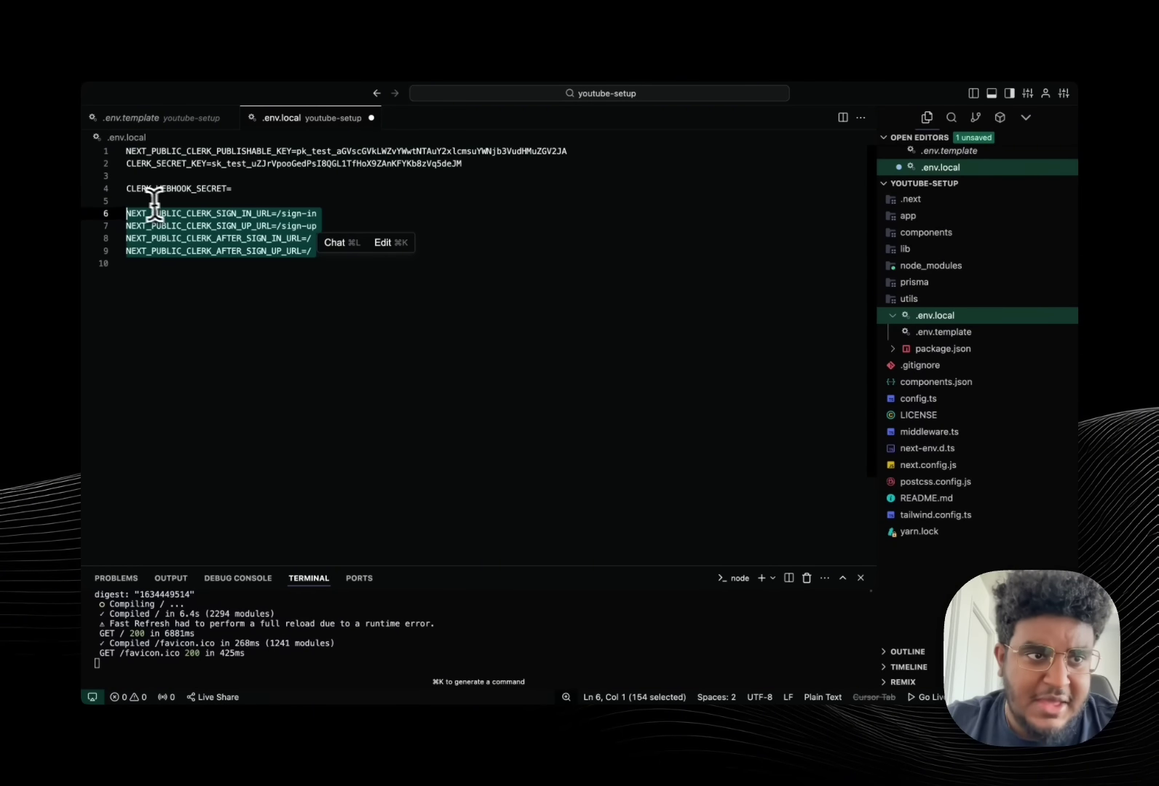
{"action": "double_click", "coordinate": [131, 190]}
{"action": "double_click", "coordinate": [195, 189]}
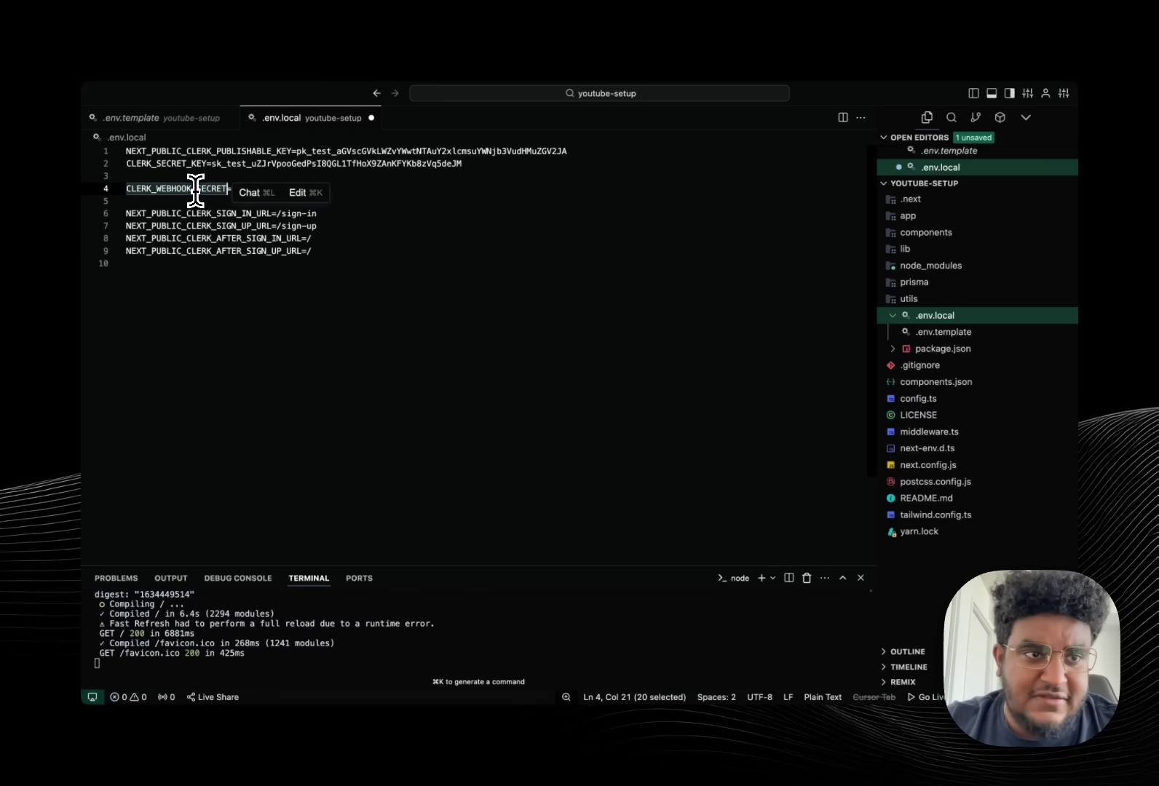
{"action": "key", "text": "super+Tab"}
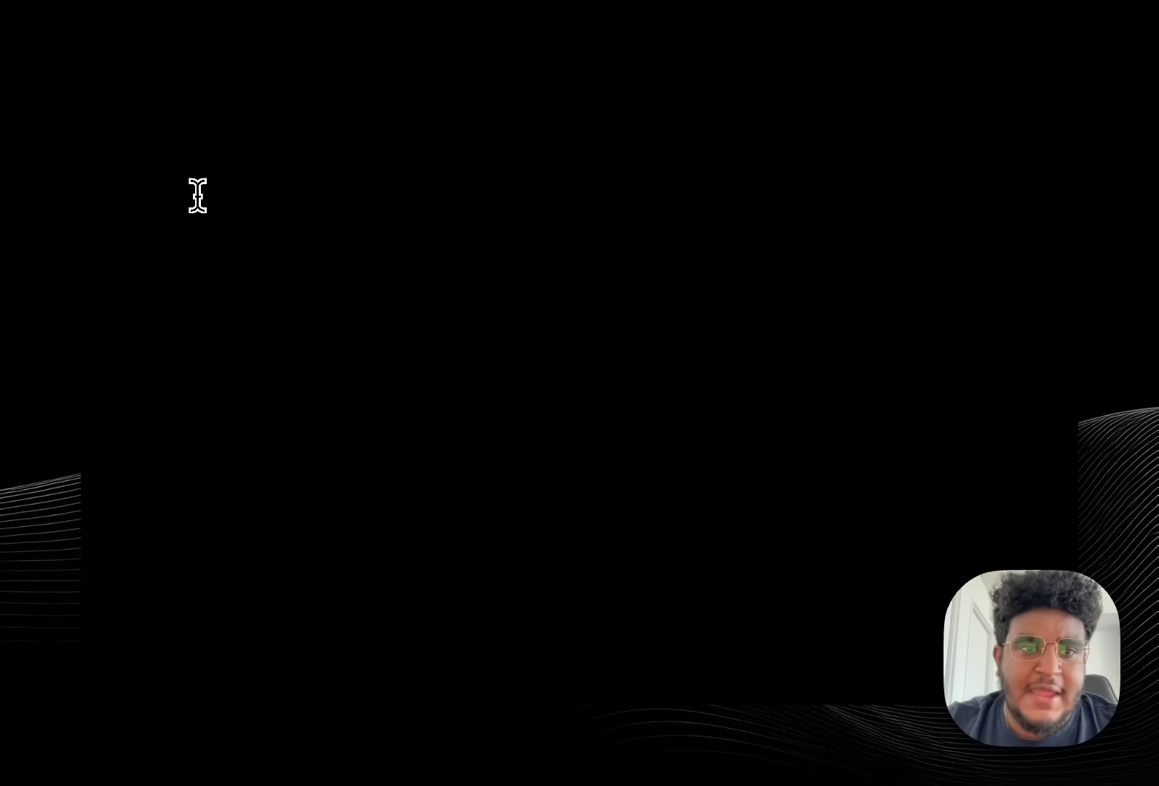
Step: Go to Configure > Webhooks in Clerk and start adding a new endpoint
{"action": "scroll", "coordinate": [545, 320], "scroll_direction": "down", "scroll_amount": 5}
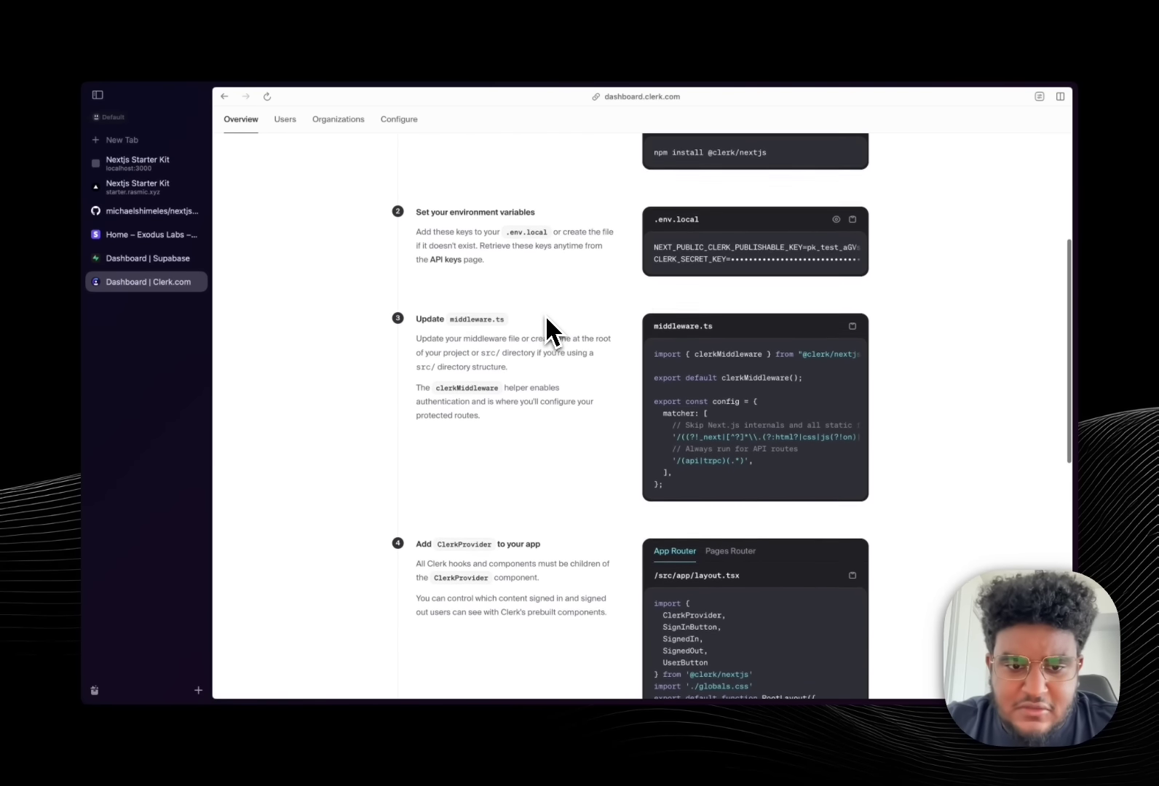
{"action": "scroll", "coordinate": [545, 328], "scroll_direction": "up", "scroll_amount": 10}
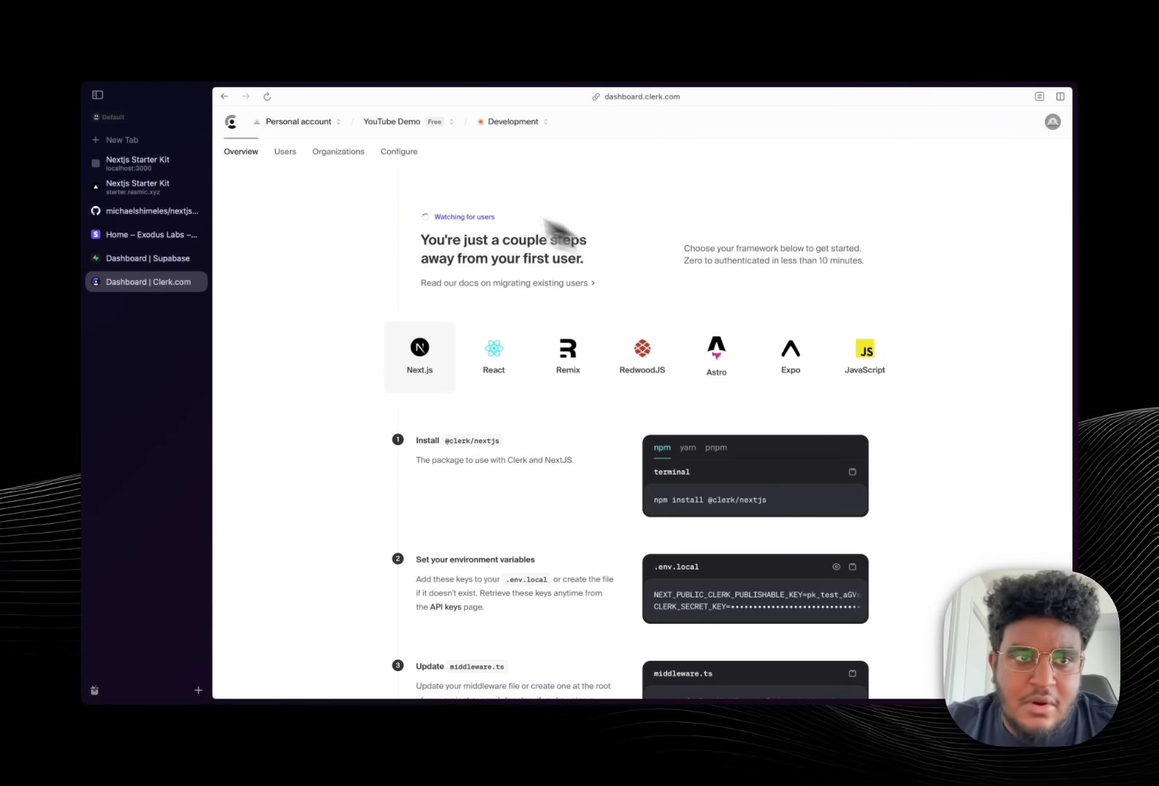
{"action": "left_click", "coordinate": [399, 152]}
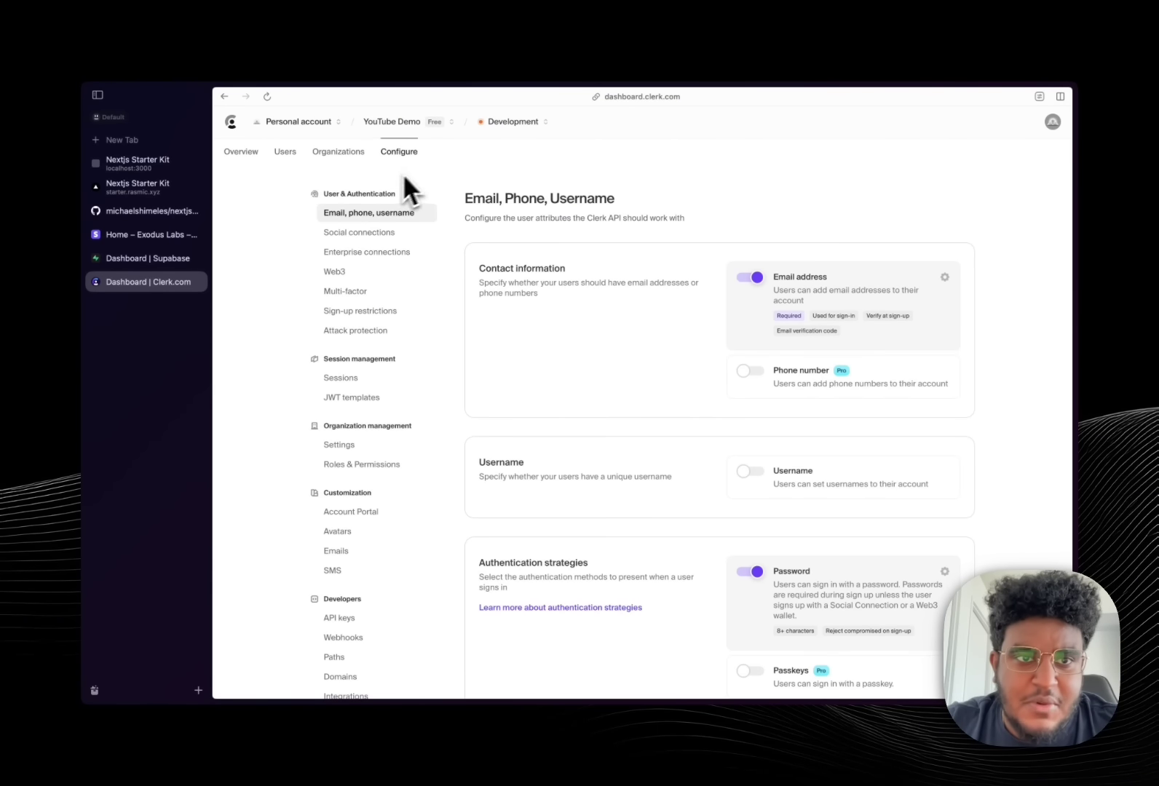
{"action": "scroll", "coordinate": [389, 164], "scroll_direction": "down", "scroll_amount": 5}
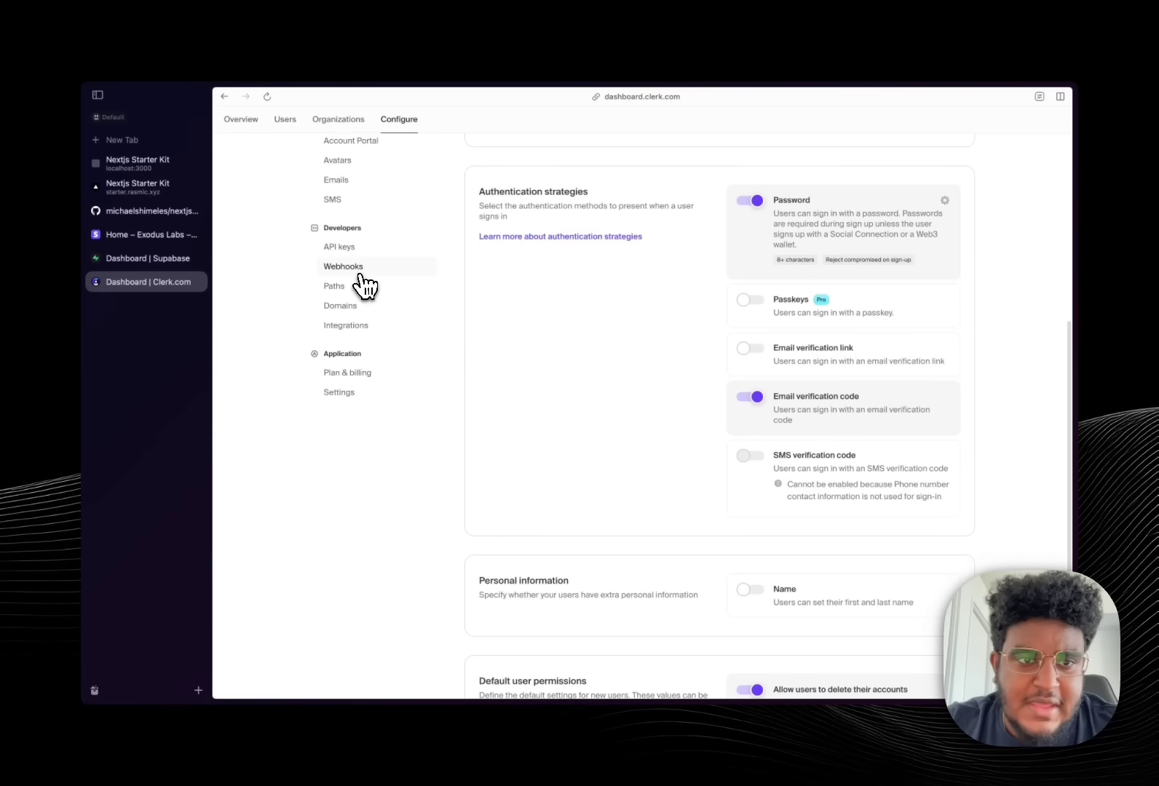
{"action": "left_click", "coordinate": [360, 271]}
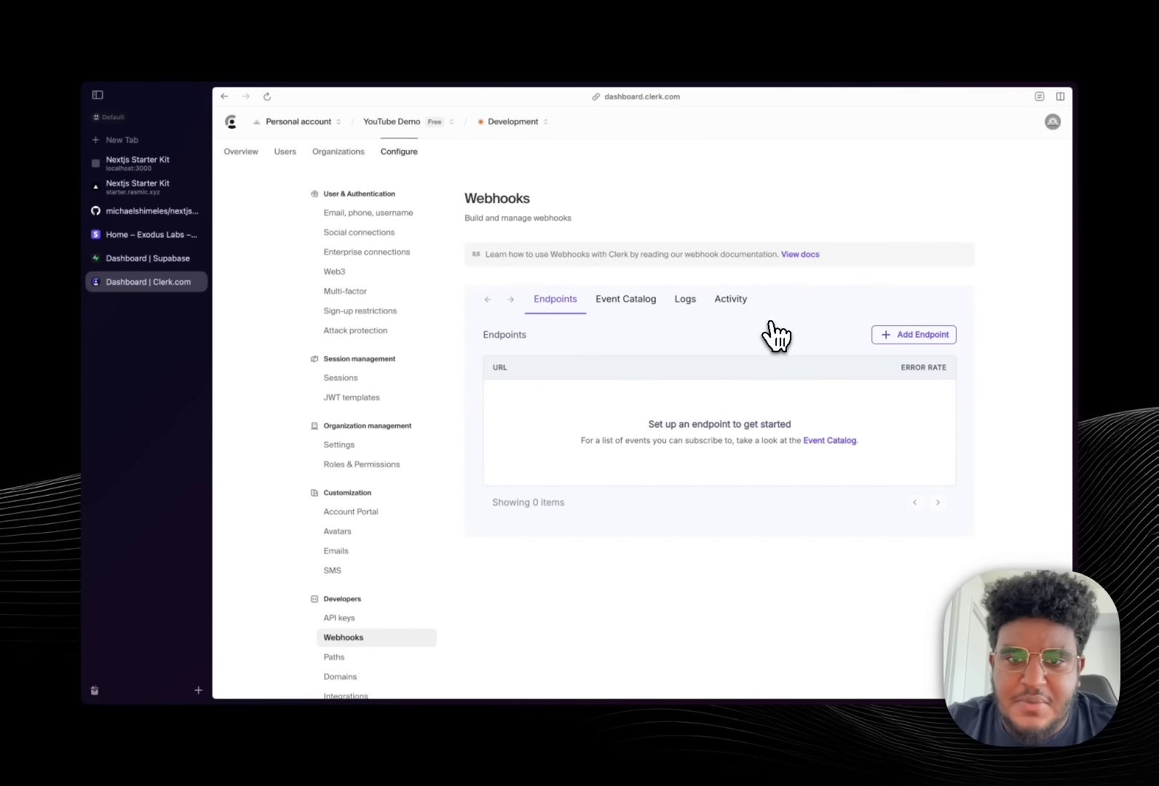
{"action": "left_click", "coordinate": [904, 336]}
Step: Open the Excalidraw site in a new browser tab
{"action": "left_click", "coordinate": [170, 142]}
{"action": "type", "text": "ex"}
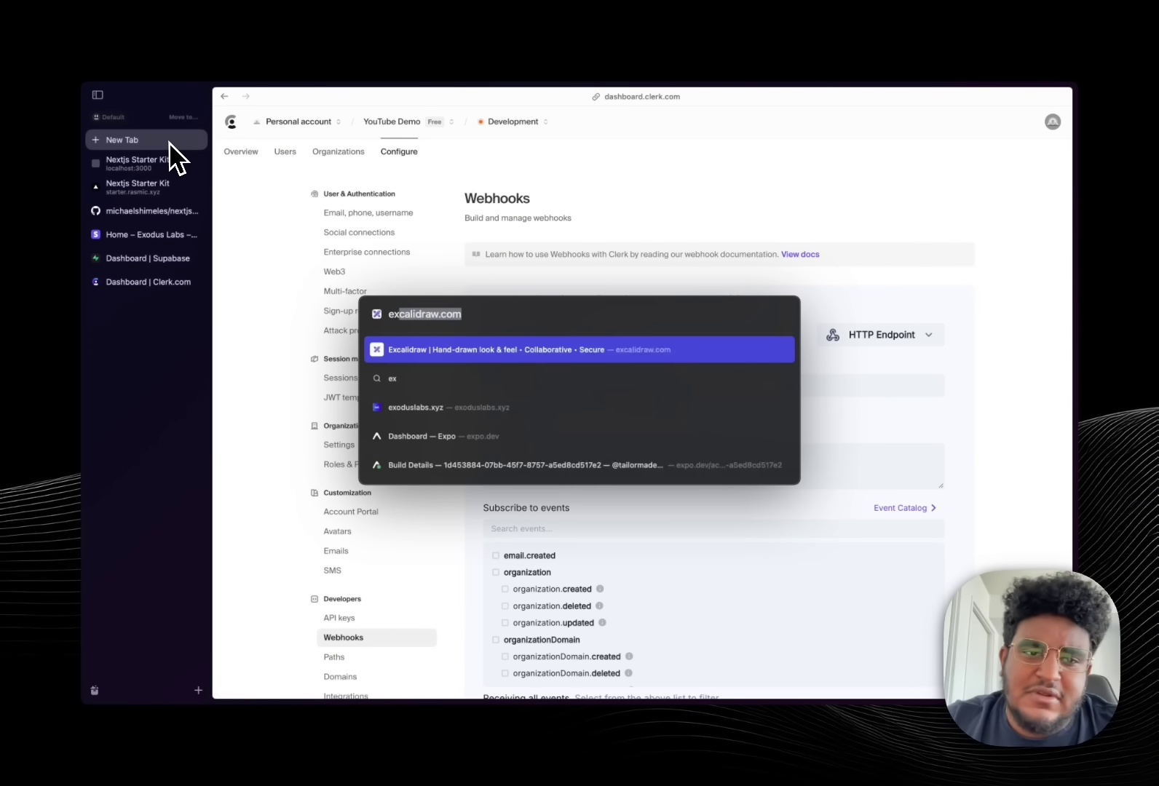
{"action": "type", "text": "c"}
{"action": "key", "text": "Return"}
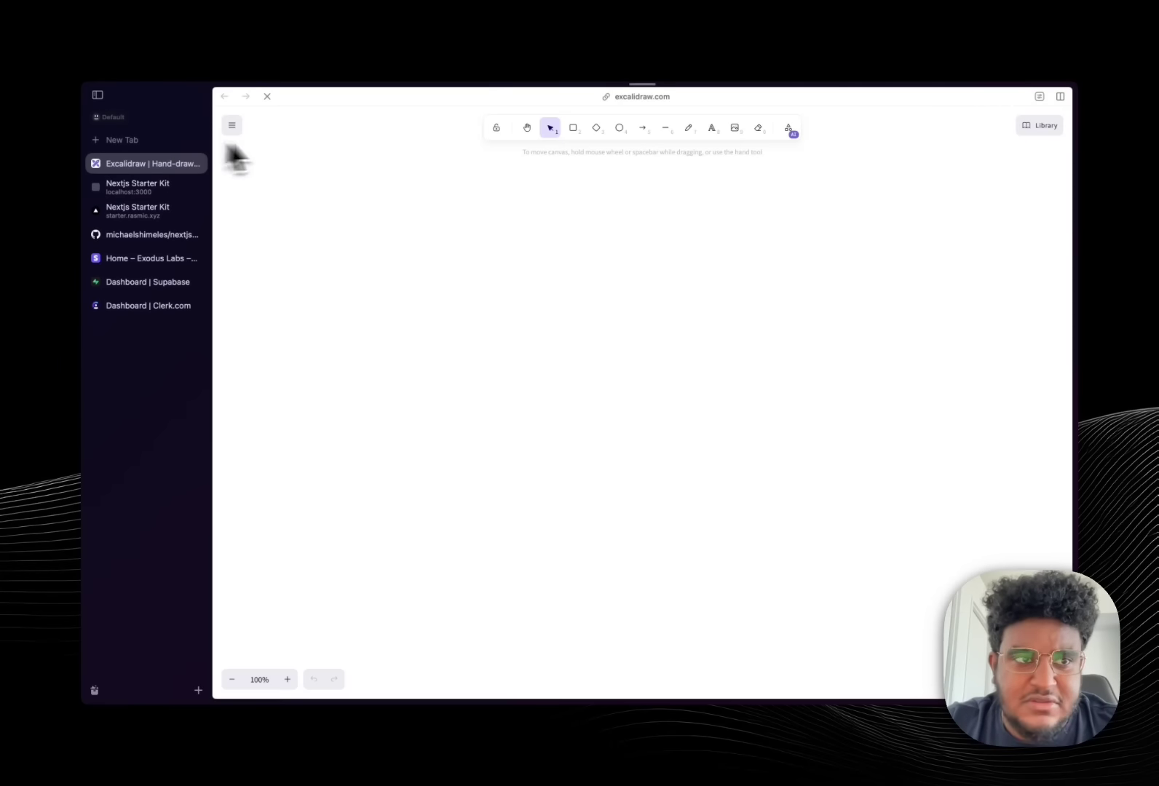
{"action": "scroll", "coordinate": [421, 245], "scroll_direction": "right", "scroll_amount": 10}
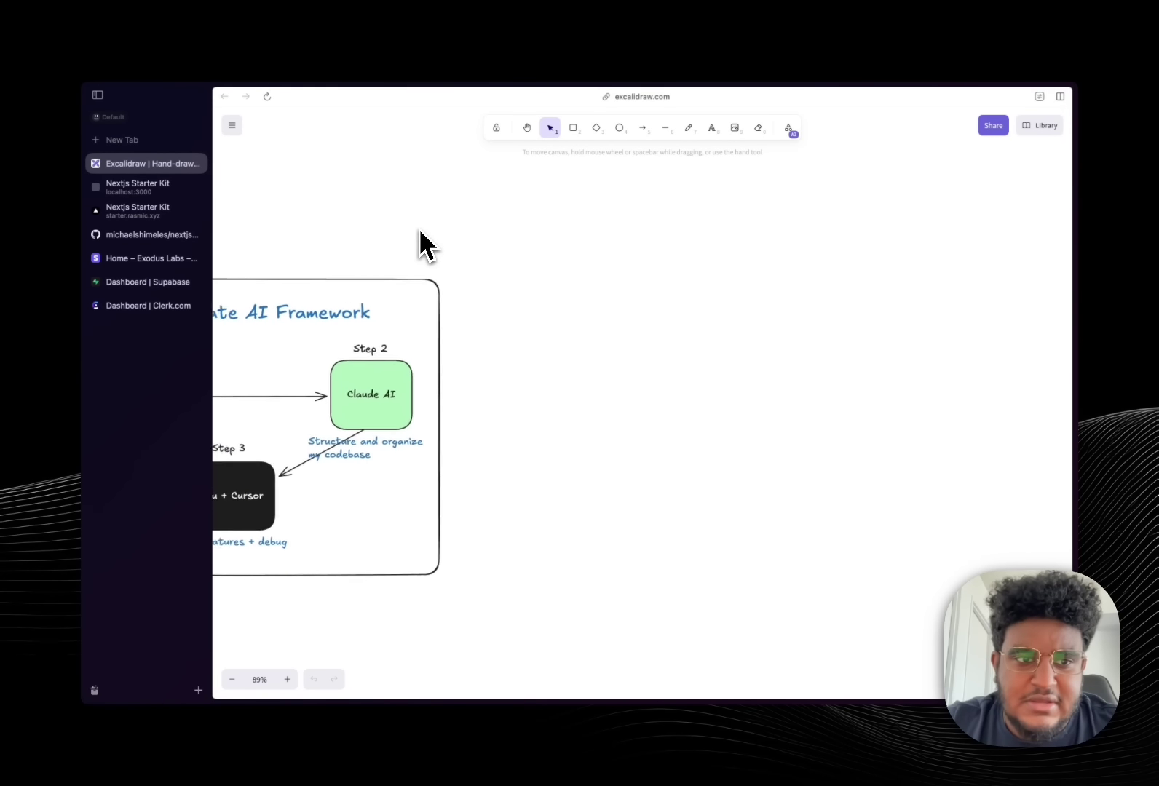
{"action": "scroll", "coordinate": [419, 227], "scroll_direction": "right", "scroll_amount": 5}
Step: Draw a dark rounded rectangle labelled Website
{"action": "left_click", "coordinate": [573, 128]}
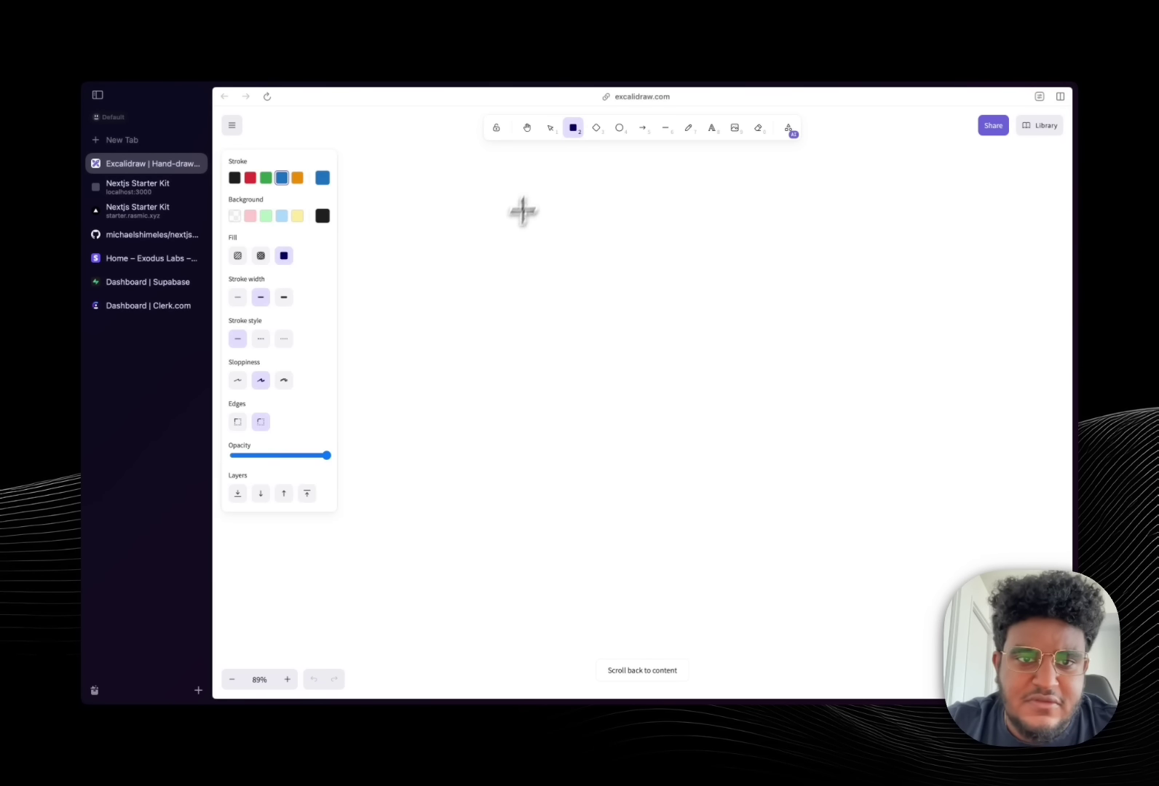
{"action": "left_click_drag", "start_coordinate": [503, 245], "coordinate": [744, 401]}
{"action": "double_click", "coordinate": [625, 325]}
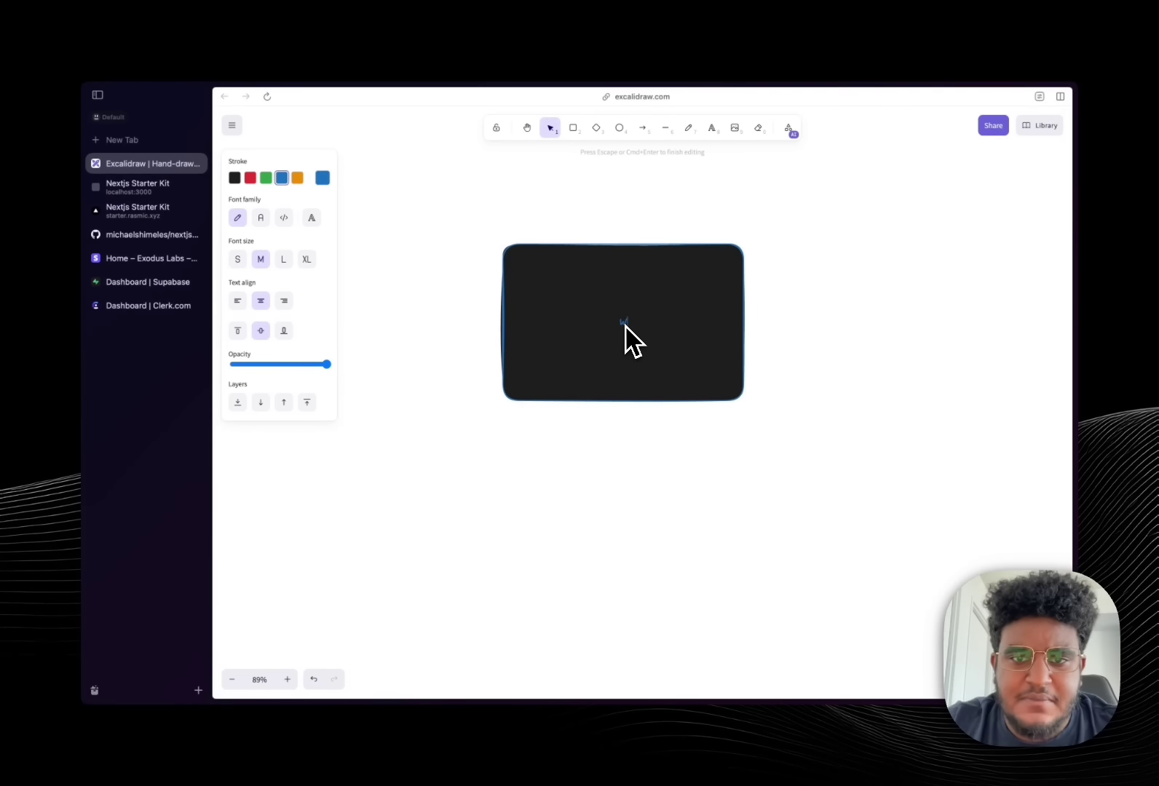
{"action": "key", "text": "Escape"}
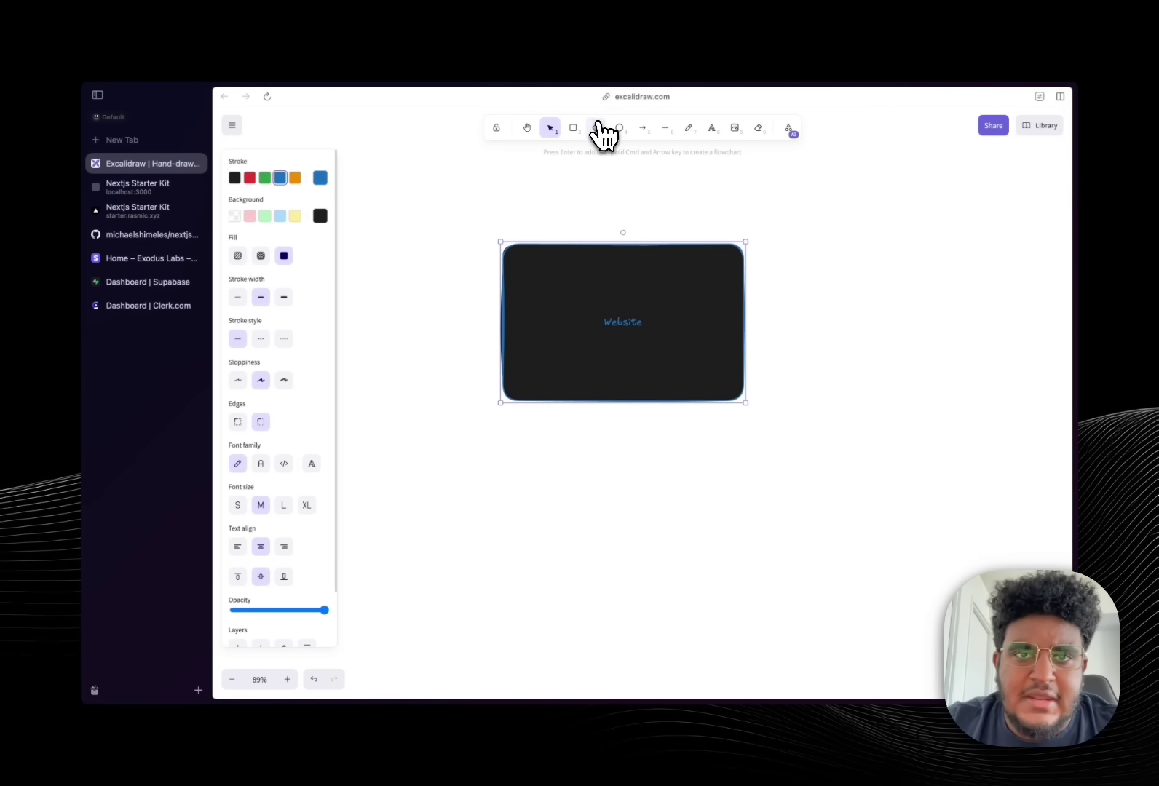
Step: Draw a diamond labelled 'User' to the left of the Website box
{"action": "left_click", "coordinate": [596, 128]}
{"action": "left_click_drag", "start_coordinate": [354, 285], "coordinate": [412, 357]}
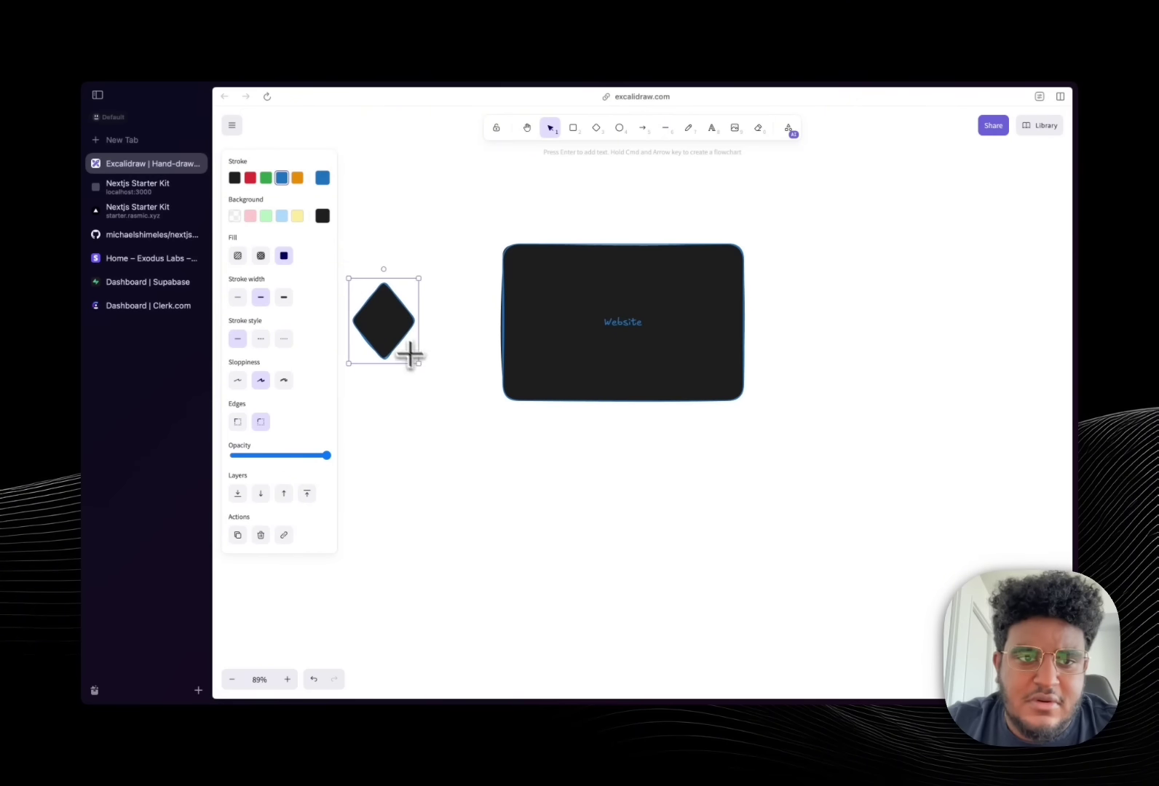
{"action": "double_click", "coordinate": [390, 340]}
{"action": "type", "text": "User"}
{"action": "key", "text": "Escape"}
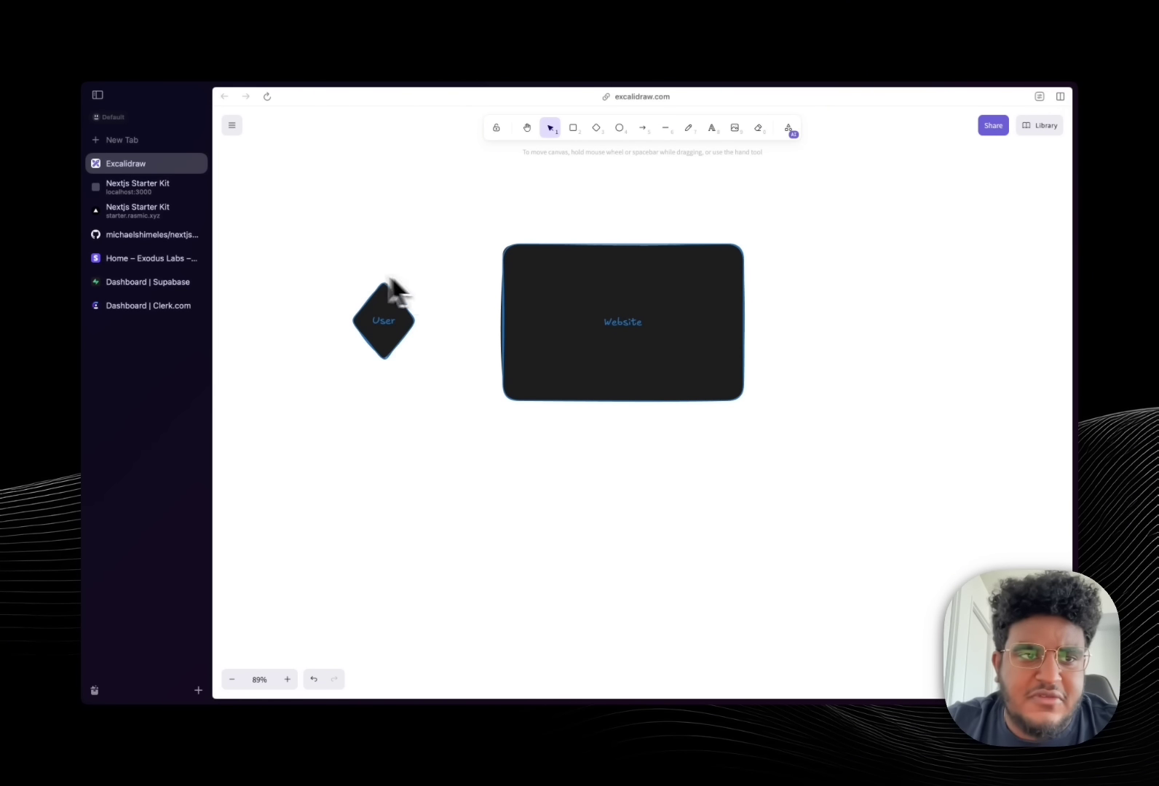
Step: Draw a 'Signs in' arrow from the User diamond to the Website box
{"action": "left_click", "coordinate": [642, 128]}
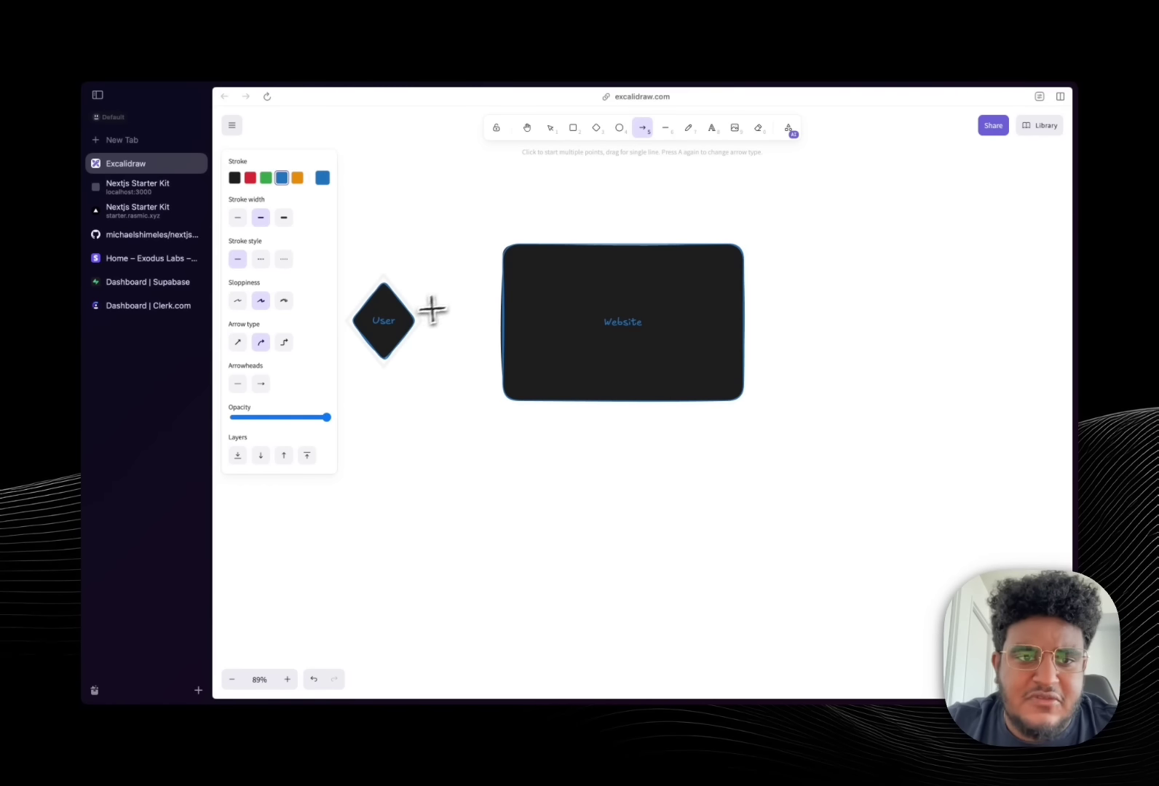
{"action": "left_click", "coordinate": [502, 321]}
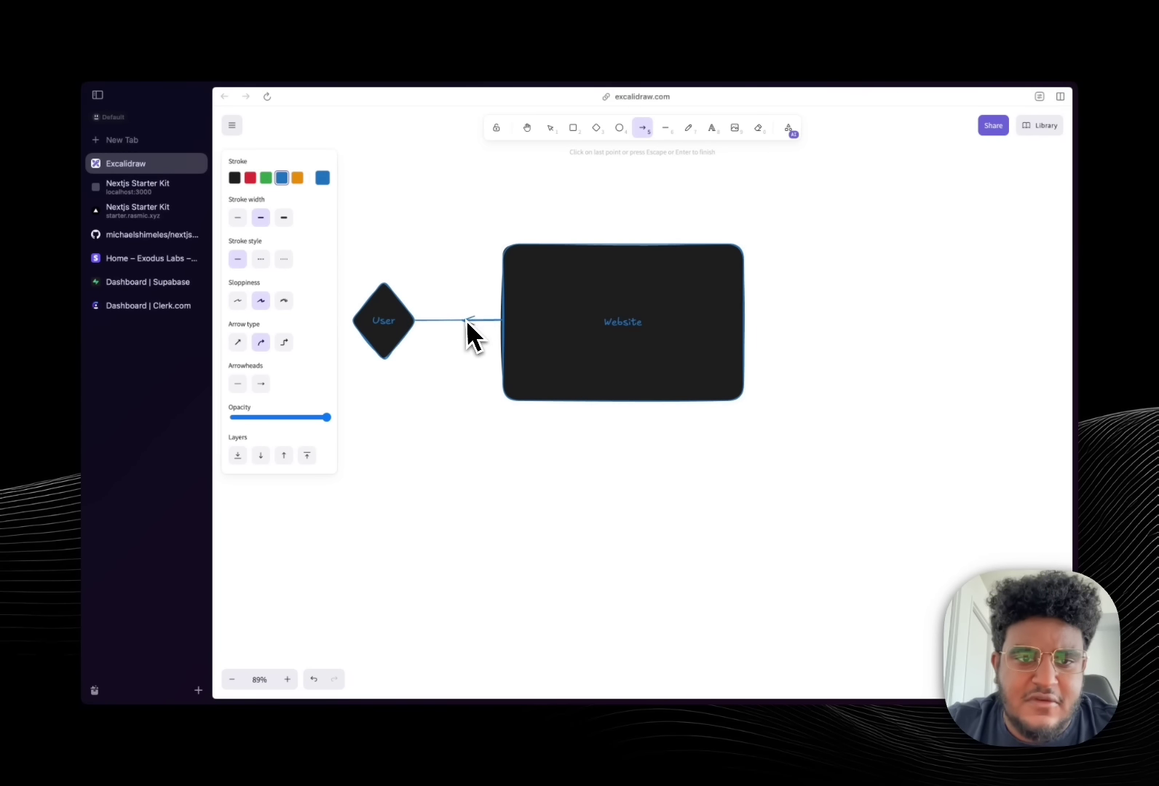
{"action": "double_click", "coordinate": [459, 321]}
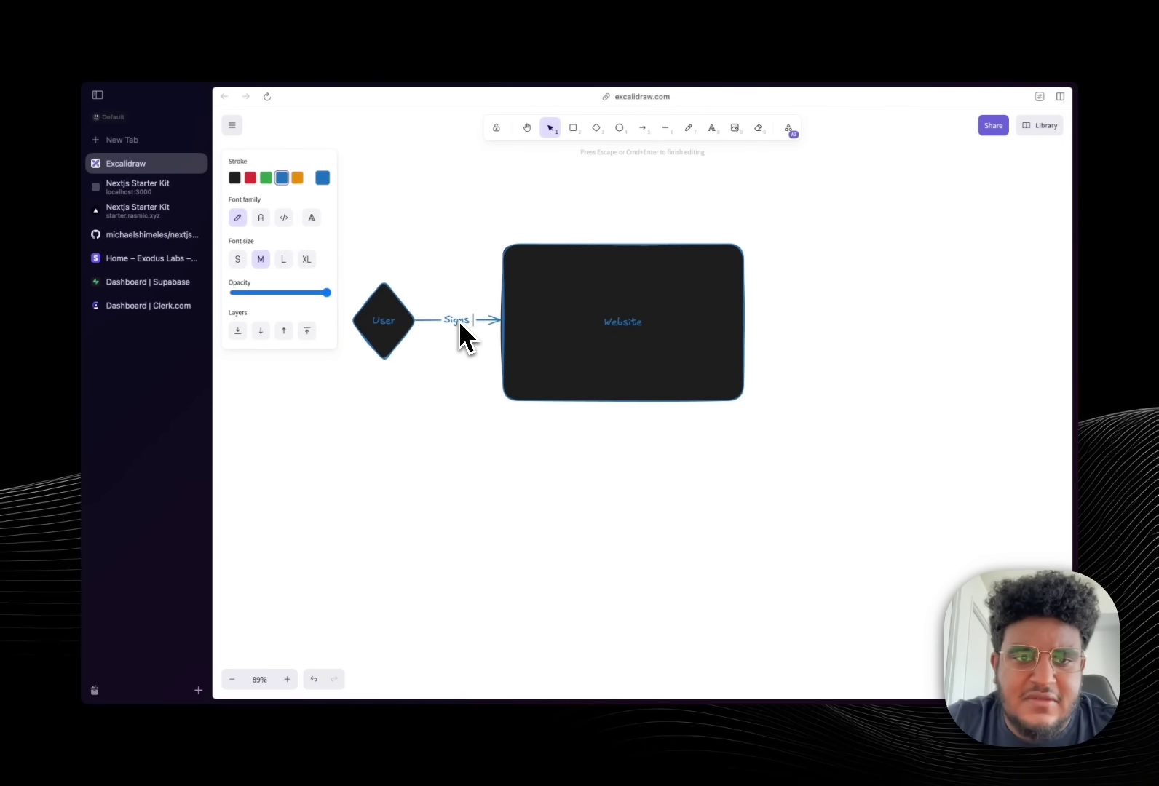
{"action": "left_click", "coordinate": [463, 391]}
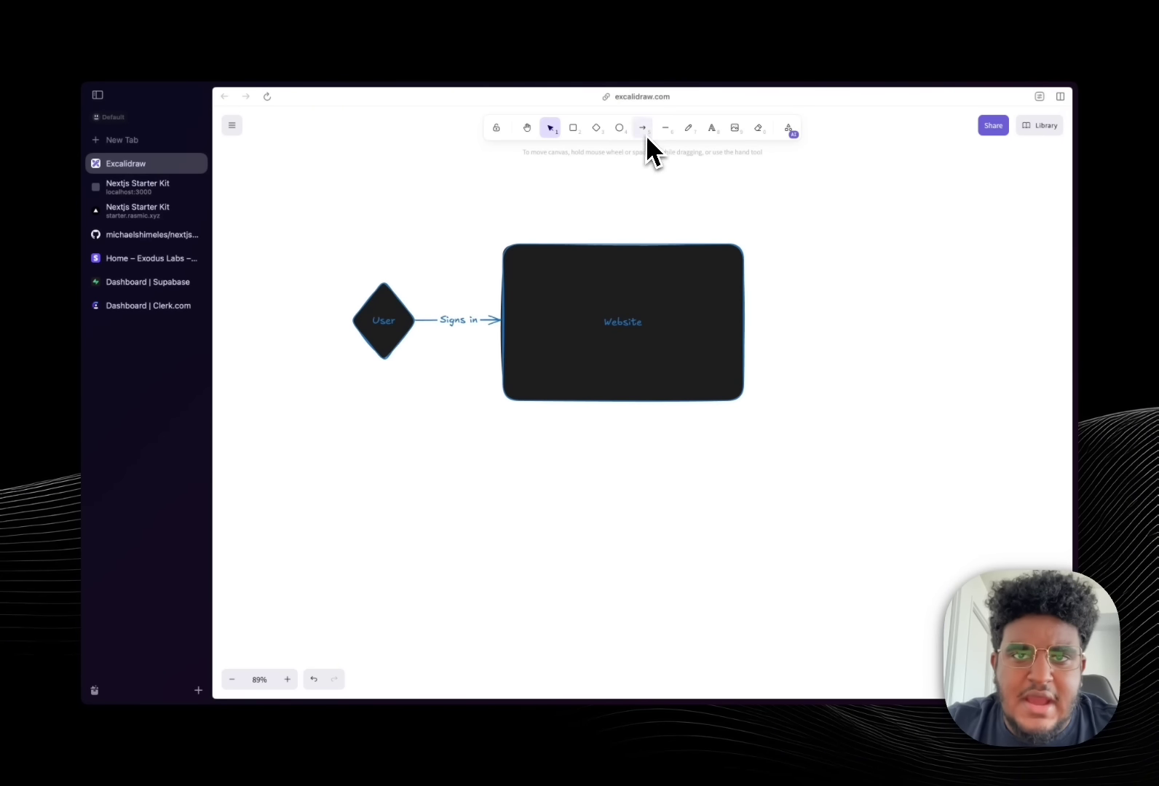
Step: Add a pink-filled 'Clerk' box and place it below the Website box
{"action": "left_click", "coordinate": [573, 127]}
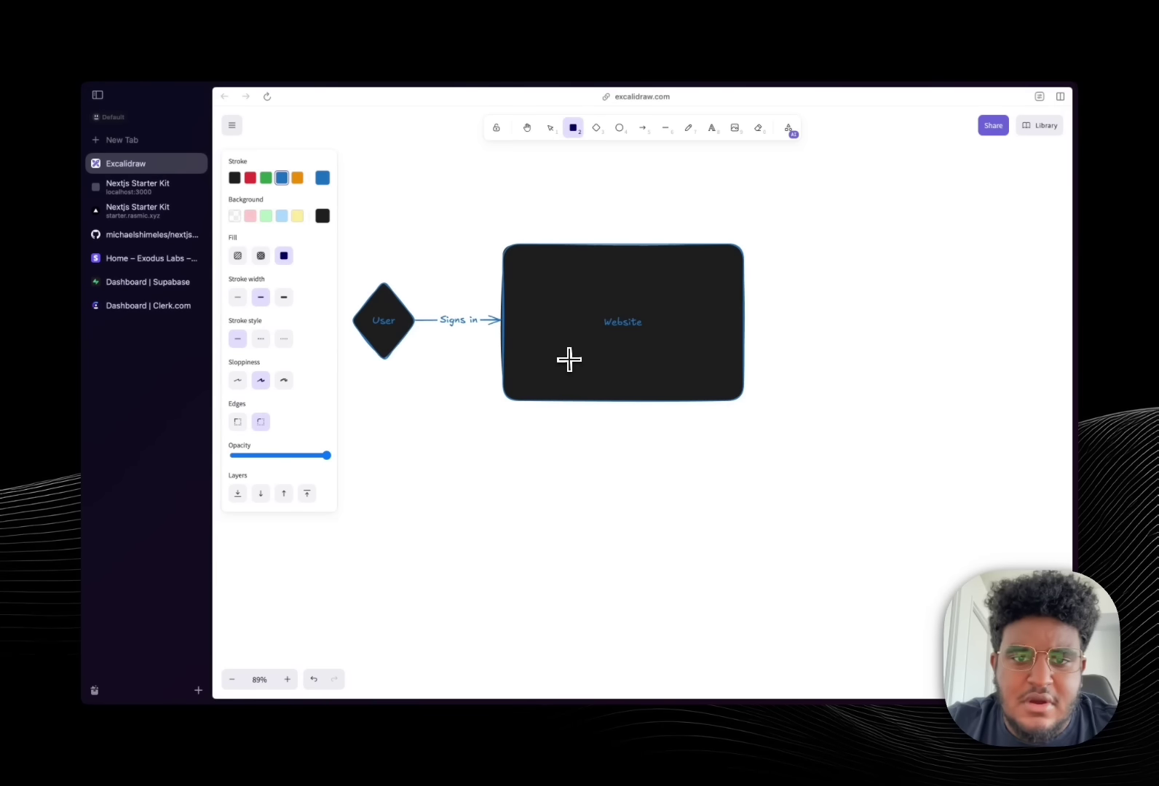
{"action": "left_click_drag", "start_coordinate": [565, 359], "coordinate": [681, 391]}
{"action": "double_click", "coordinate": [618, 375]}
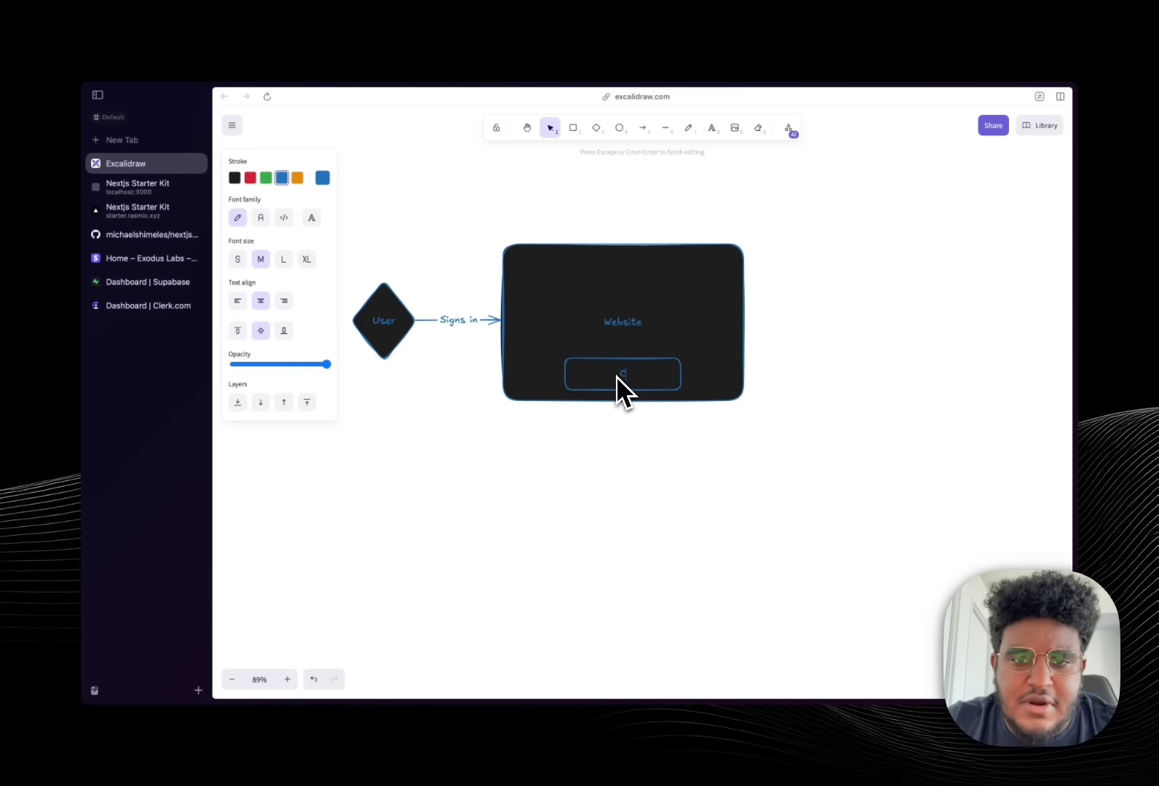
{"action": "type", "text": "Clerk"}
{"action": "key", "text": "Escape"}
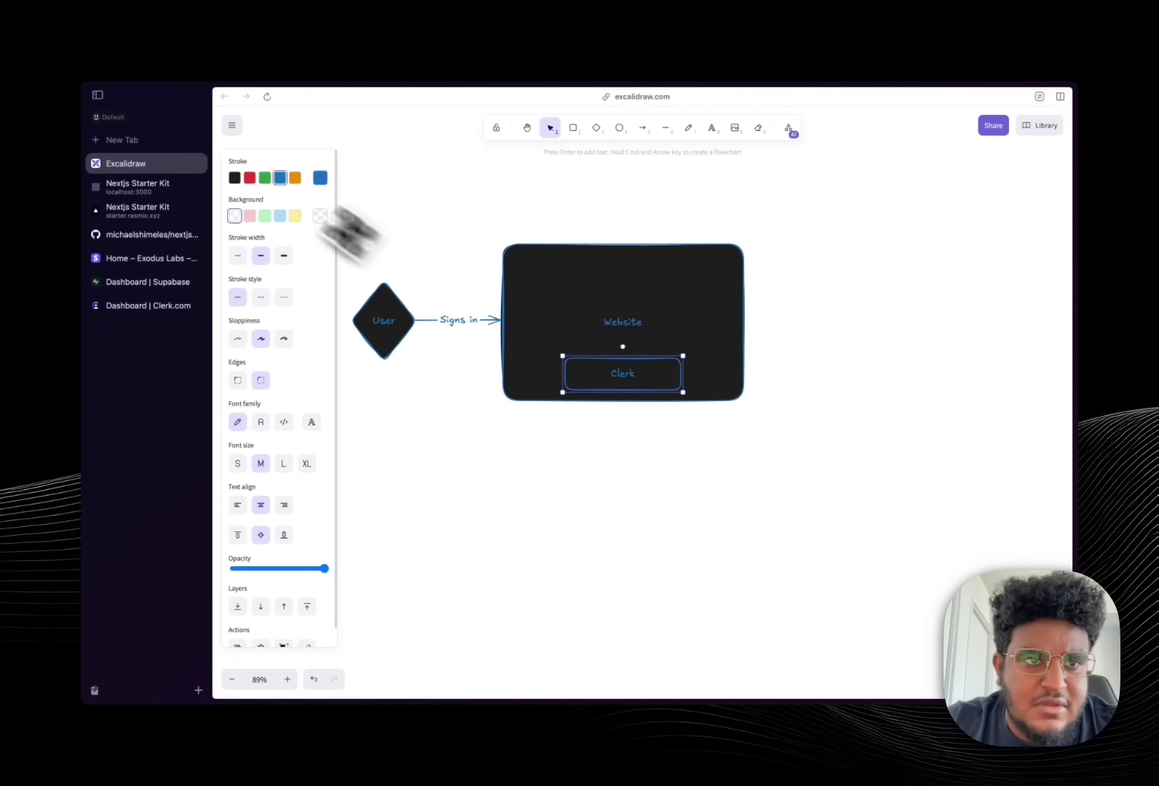
{"action": "left_click", "coordinate": [250, 215]}
{"action": "left_click_drag", "start_coordinate": [684, 355], "coordinate": [644, 378]}
{"action": "left_click", "coordinate": [637, 437]}
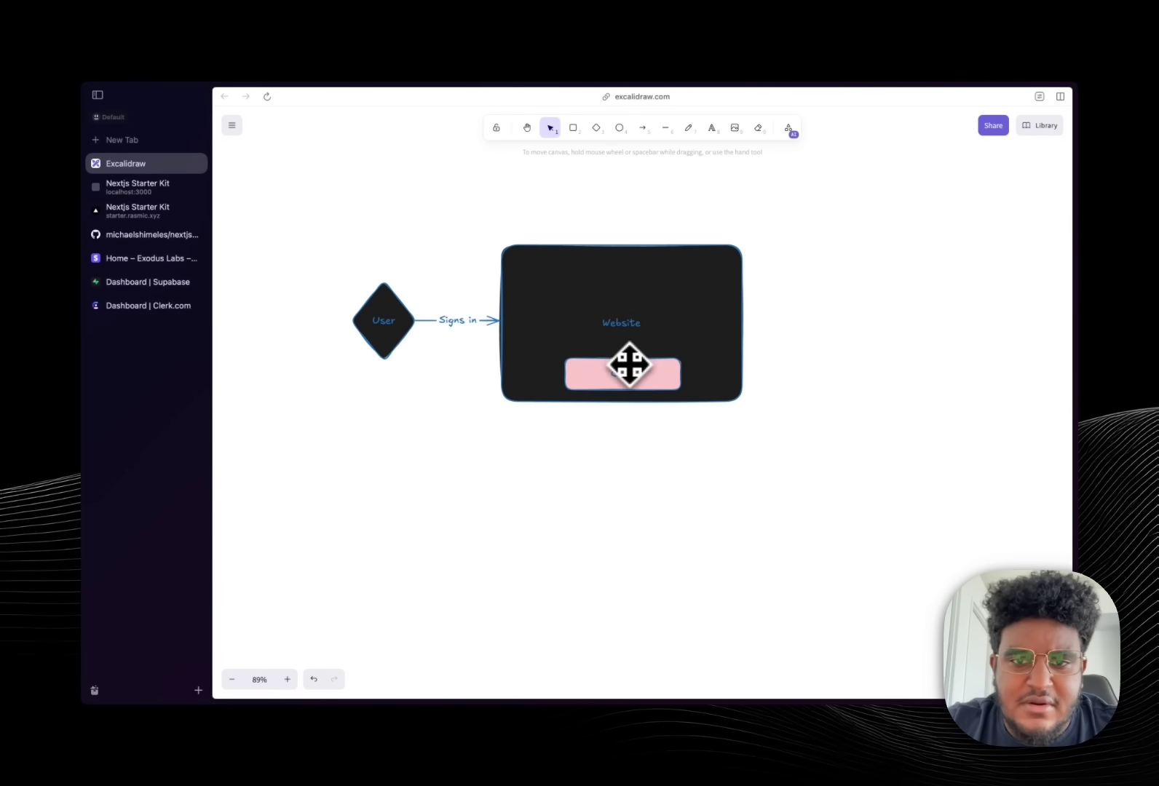
{"action": "left_click_drag", "start_coordinate": [626, 364], "coordinate": [629, 474]}
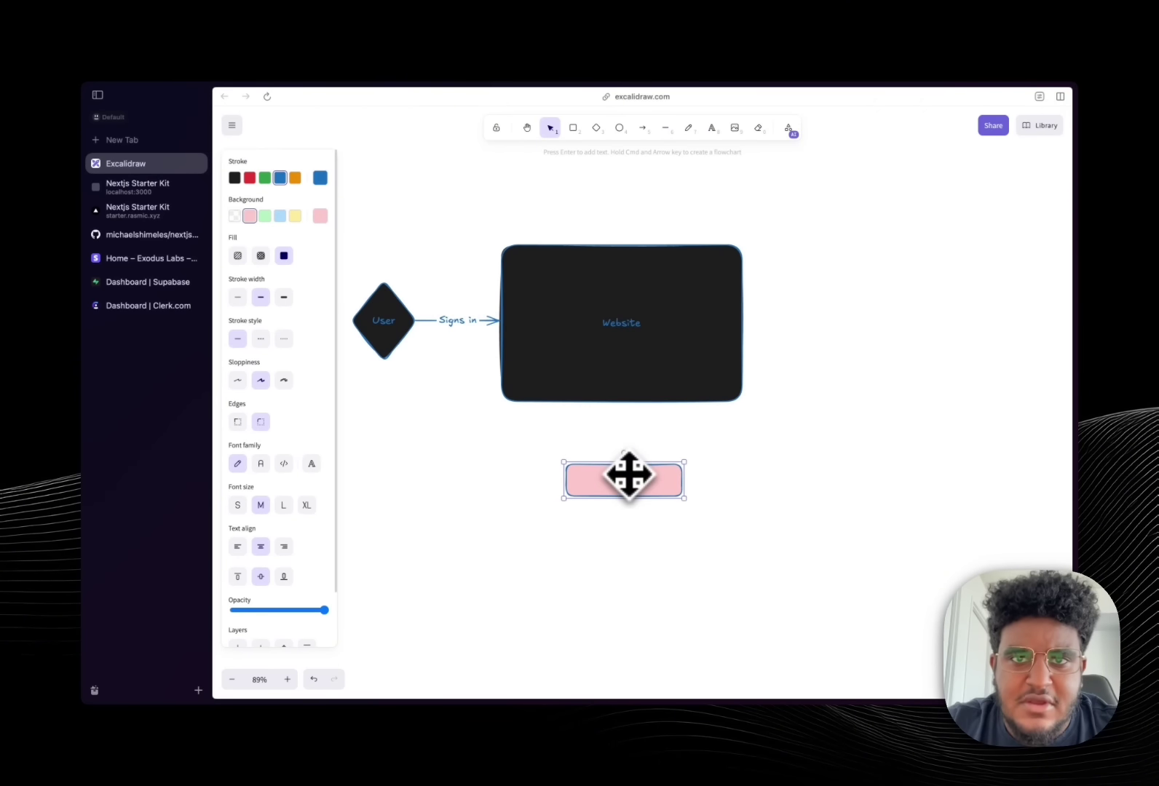
Step: Reattach the Signs in arrow's head to the Website box
{"action": "left_click", "coordinate": [642, 129]}
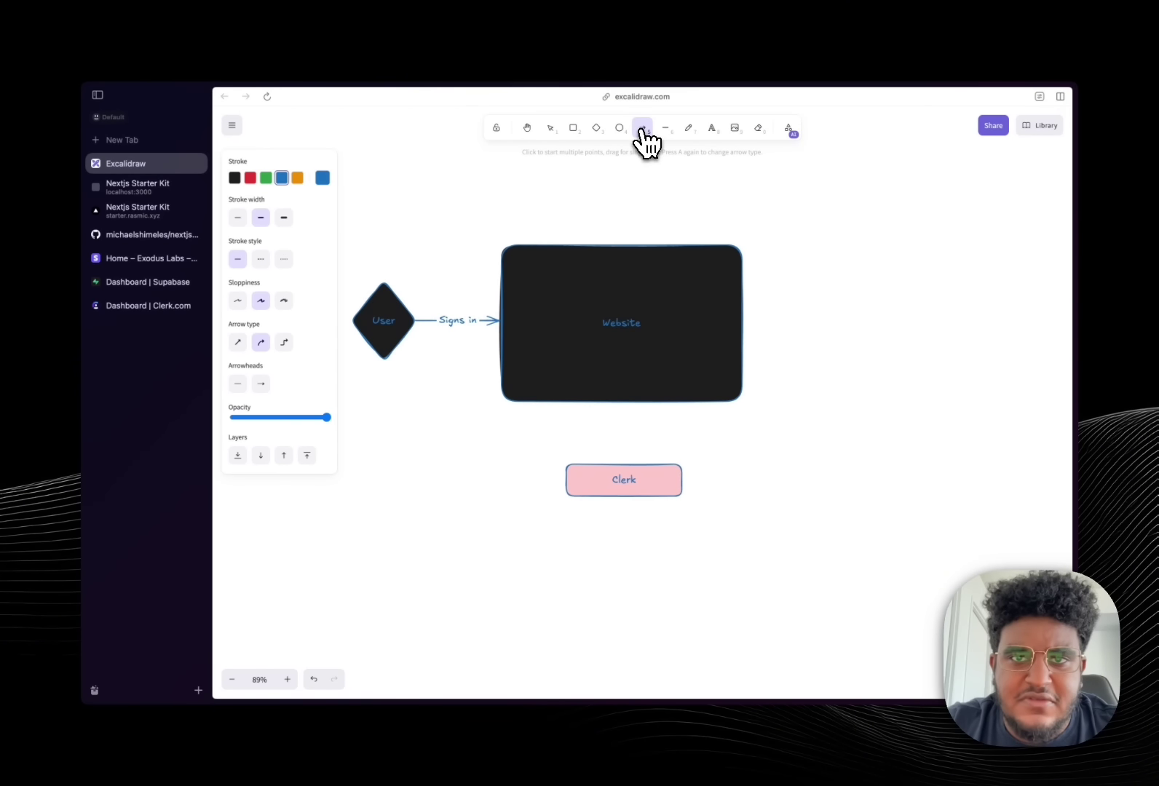
{"action": "left_click", "coordinate": [418, 320]}
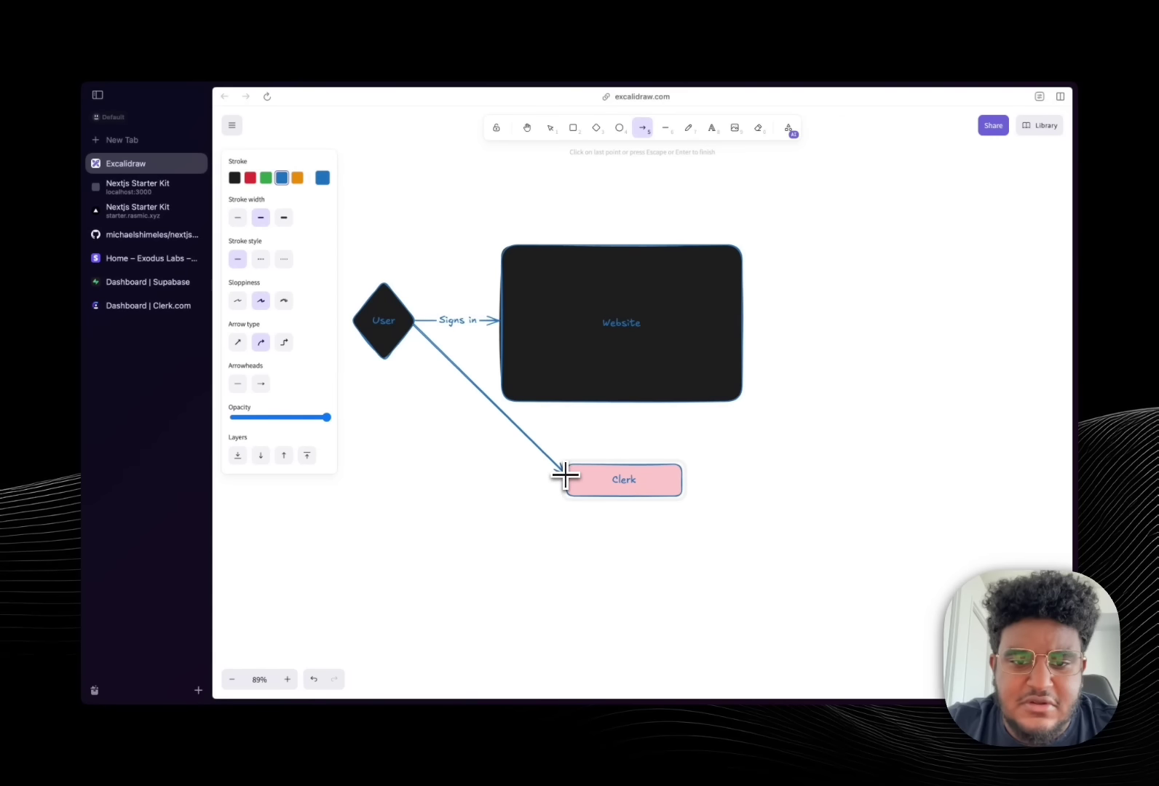
{"action": "key", "text": "Escape"}
{"action": "left_click", "coordinate": [498, 323]}
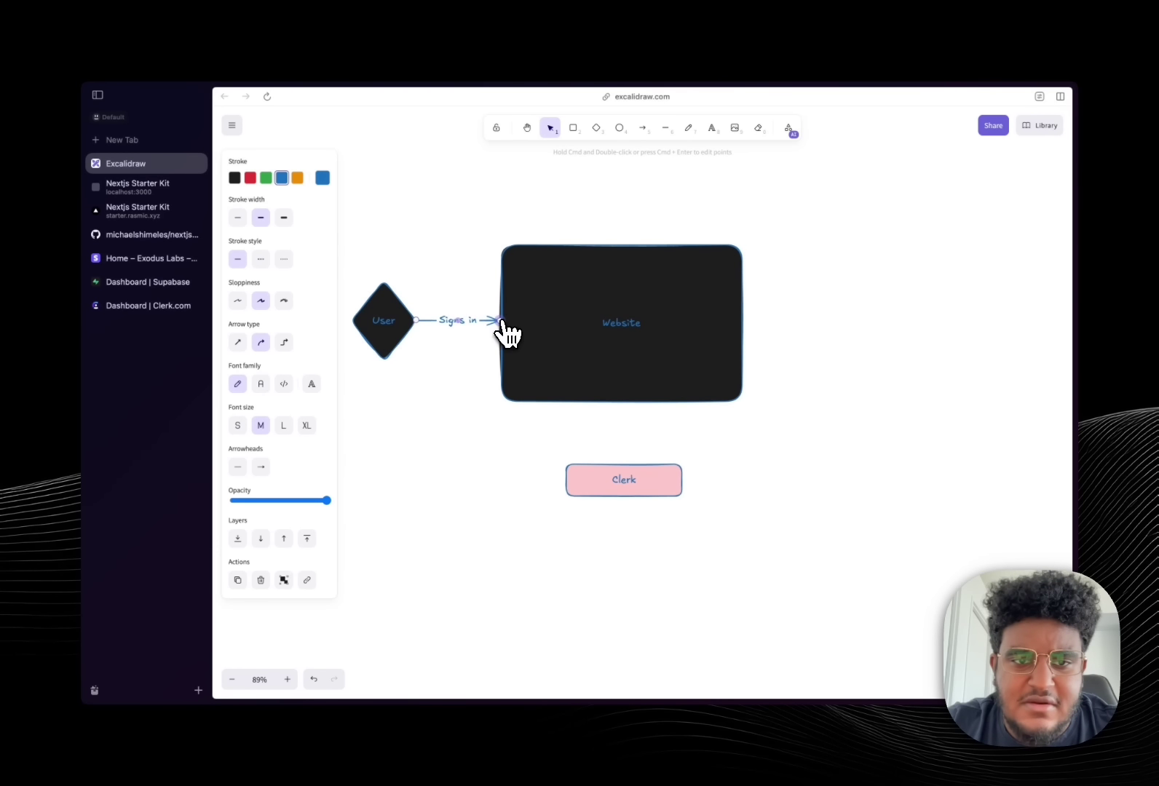
{"action": "mouse_move", "coordinate": [502, 324]}
{"action": "left_mouse_down"}
{"action": "mouse_move", "coordinate": [546, 472]}
{"action": "mouse_move", "coordinate": [501, 324]}
{"action": "left_mouse_up"}
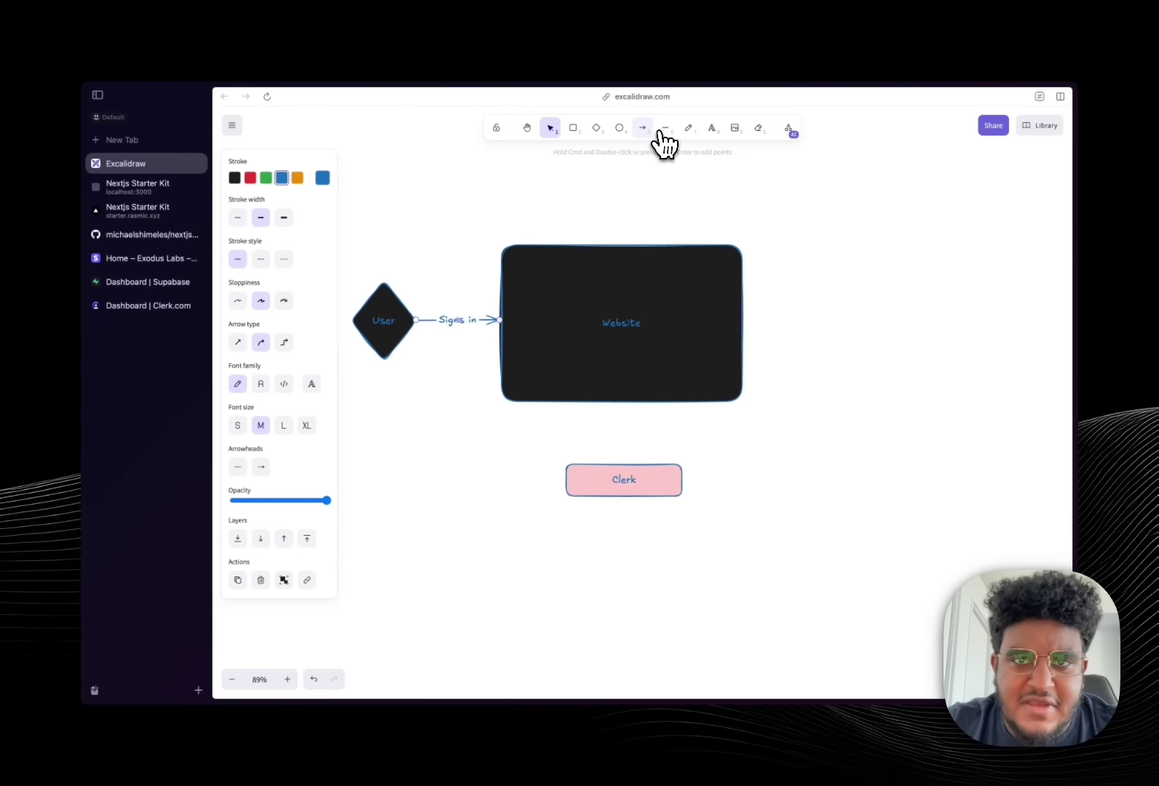
{"action": "left_click", "coordinate": [643, 127]}
Step: Draw a 'handle auth' arrow from the Website box down to Clerk
{"action": "left_click", "coordinate": [614, 403]}
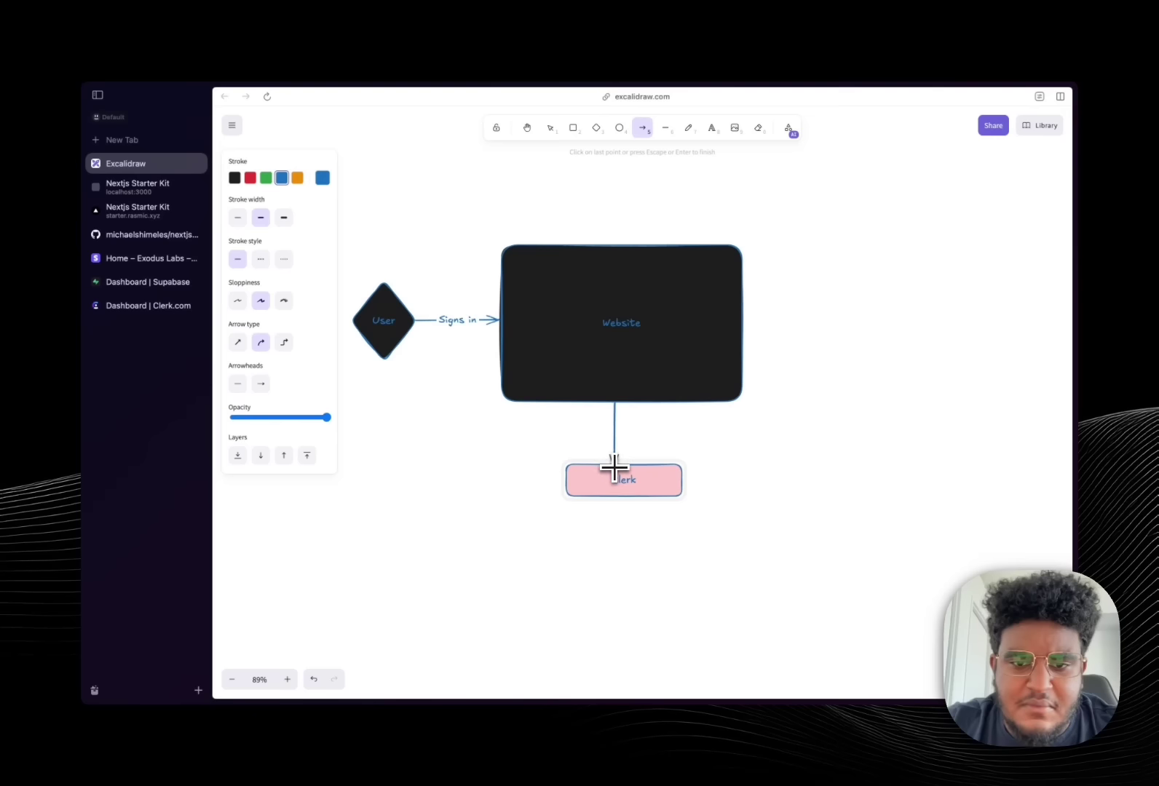
{"action": "left_click", "coordinate": [625, 453]}
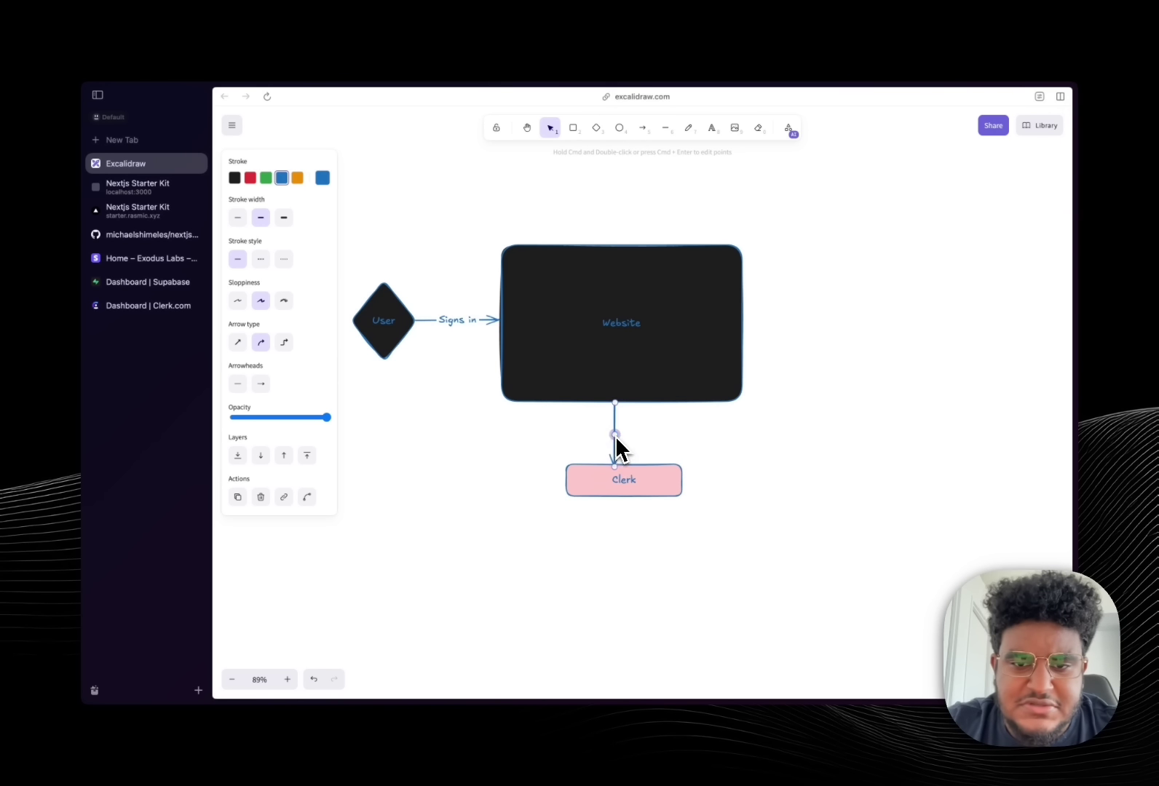
{"action": "double_click", "coordinate": [615, 435]}
{"action": "type", "text": "handle auth"}
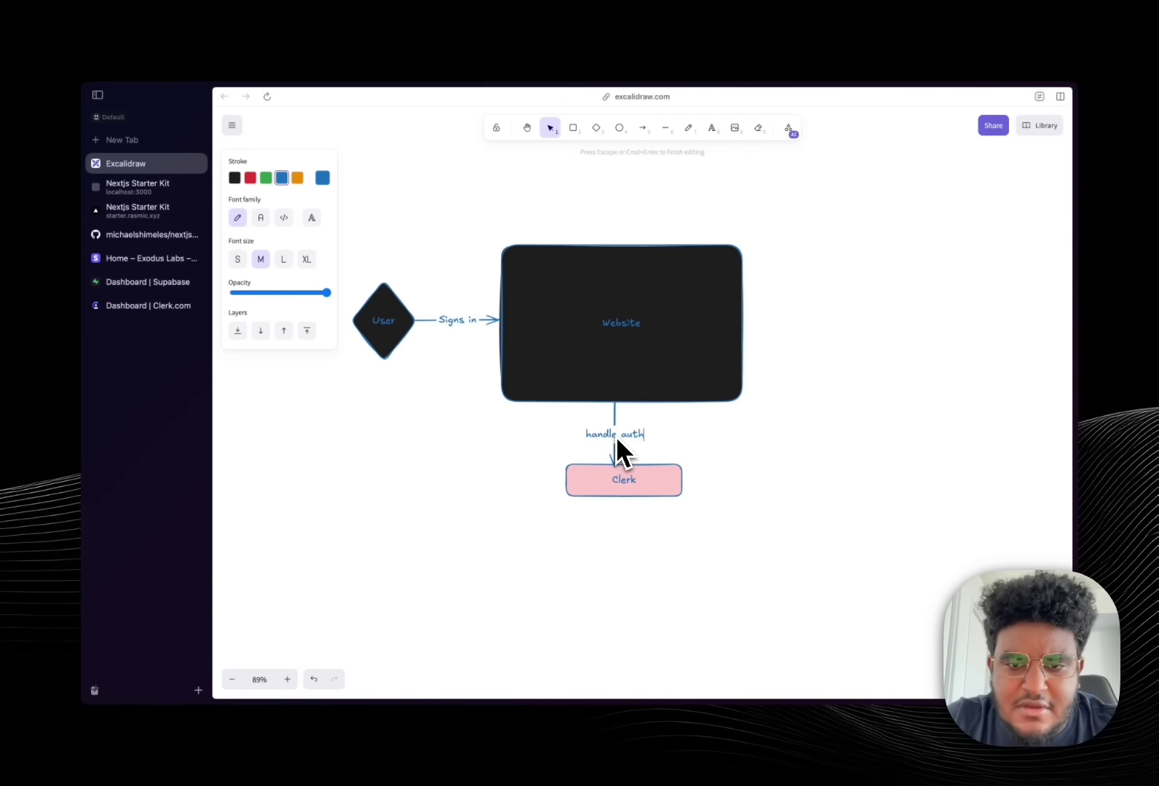
{"action": "left_click", "coordinate": [413, 466]}
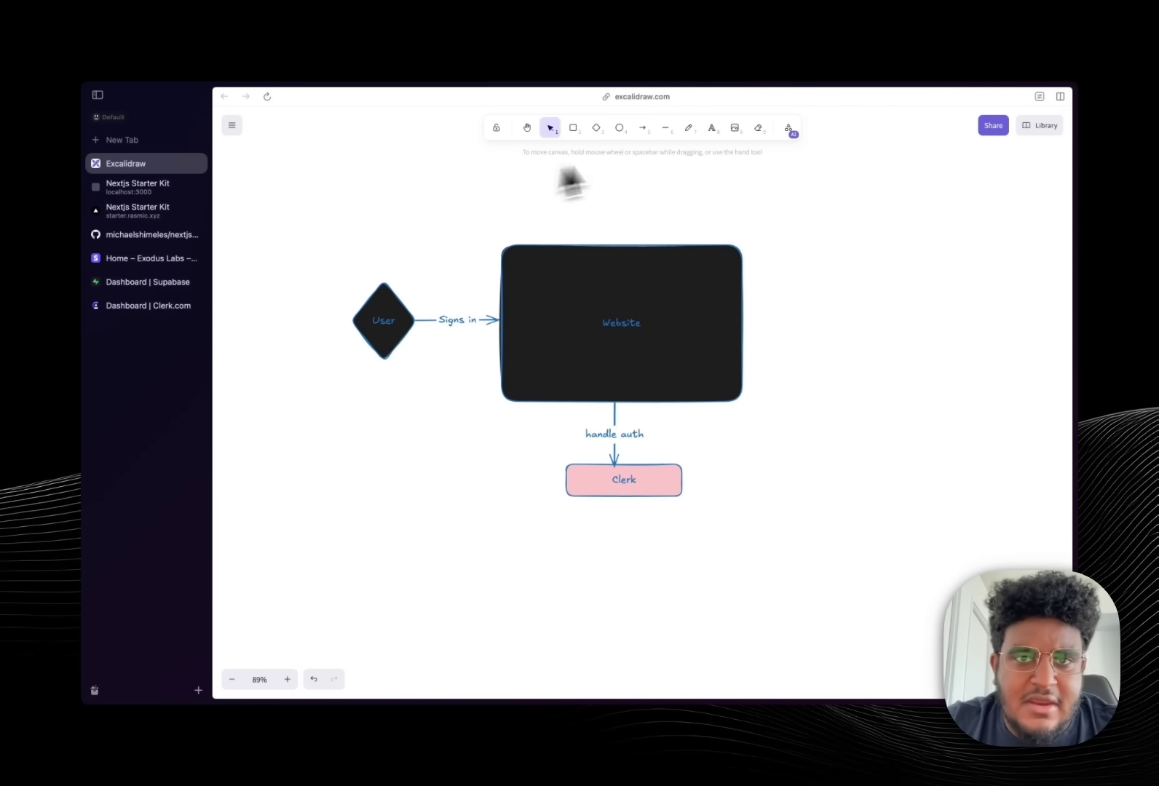
Step: Add an 'Info back' arrow from Clerk up to Website and bend the handle auth arrow left
{"action": "left_click", "coordinate": [647, 129]}
{"action": "left_click", "coordinate": [665, 466]}
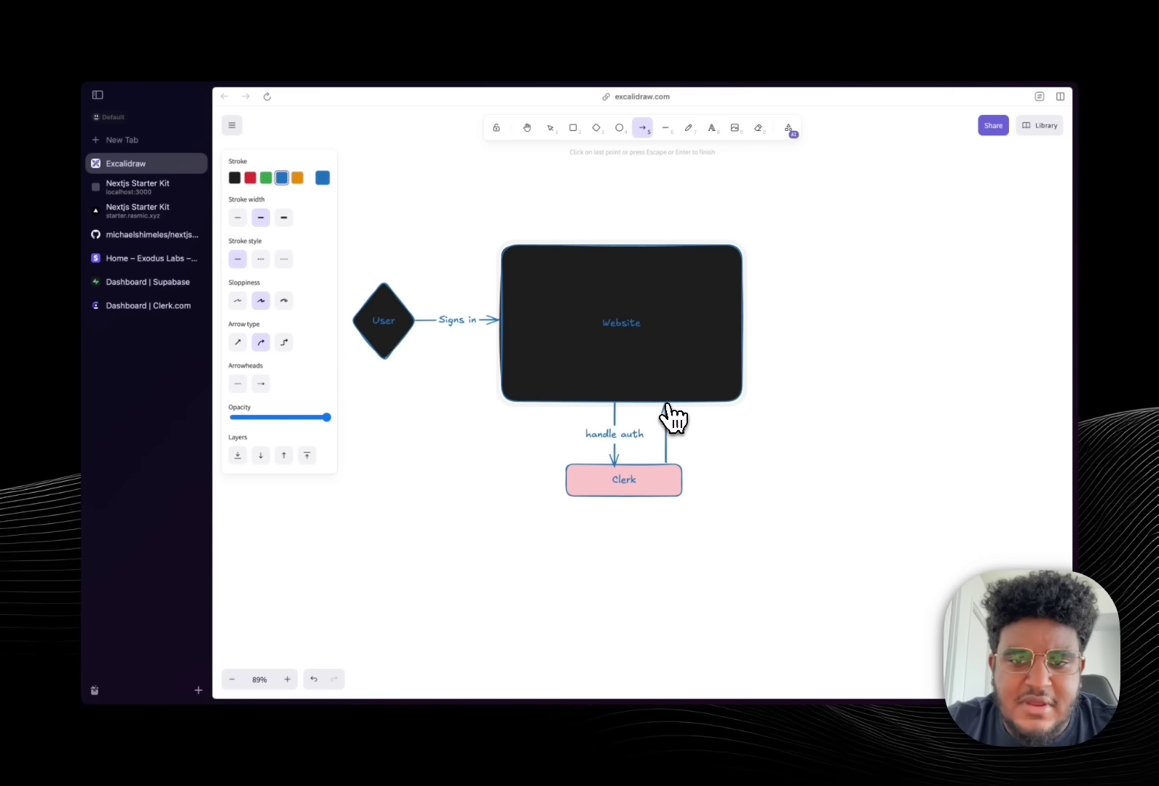
{"action": "left_click", "coordinate": [667, 404]}
{"action": "double_click", "coordinate": [666, 433]}
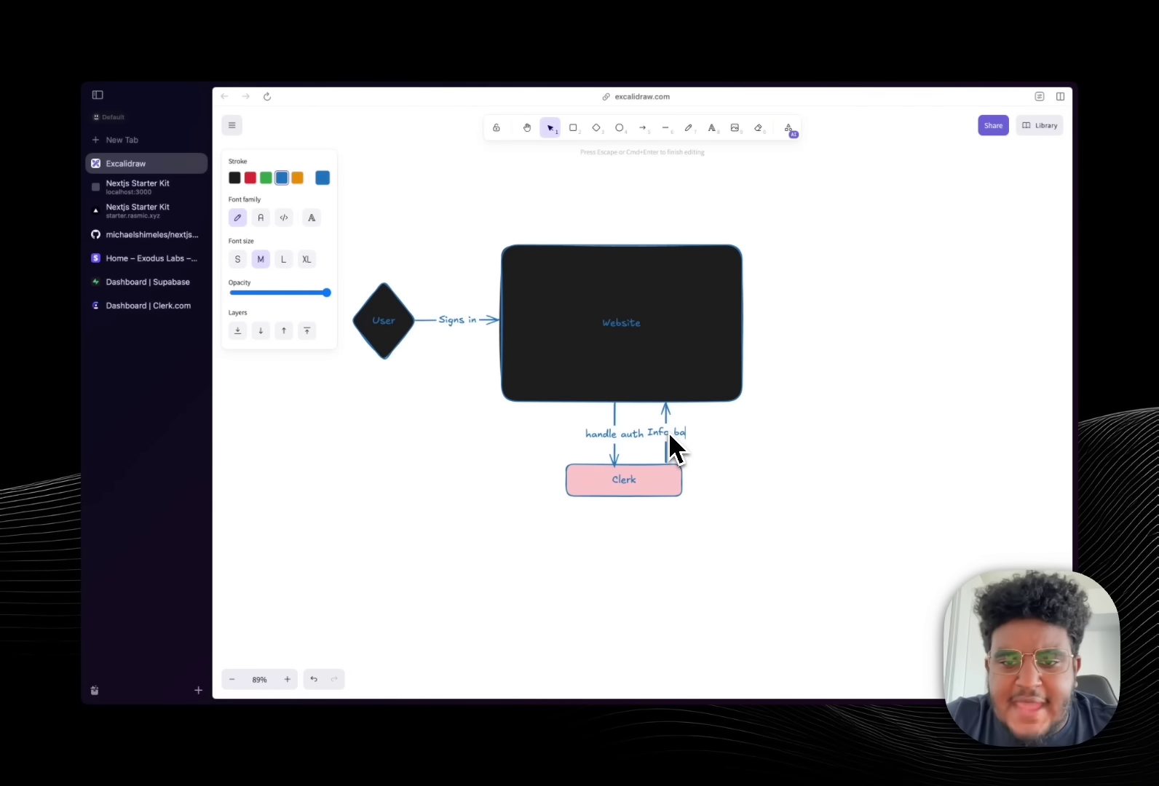
{"action": "left_click", "coordinate": [730, 448]}
{"action": "left_click", "coordinate": [616, 434]}
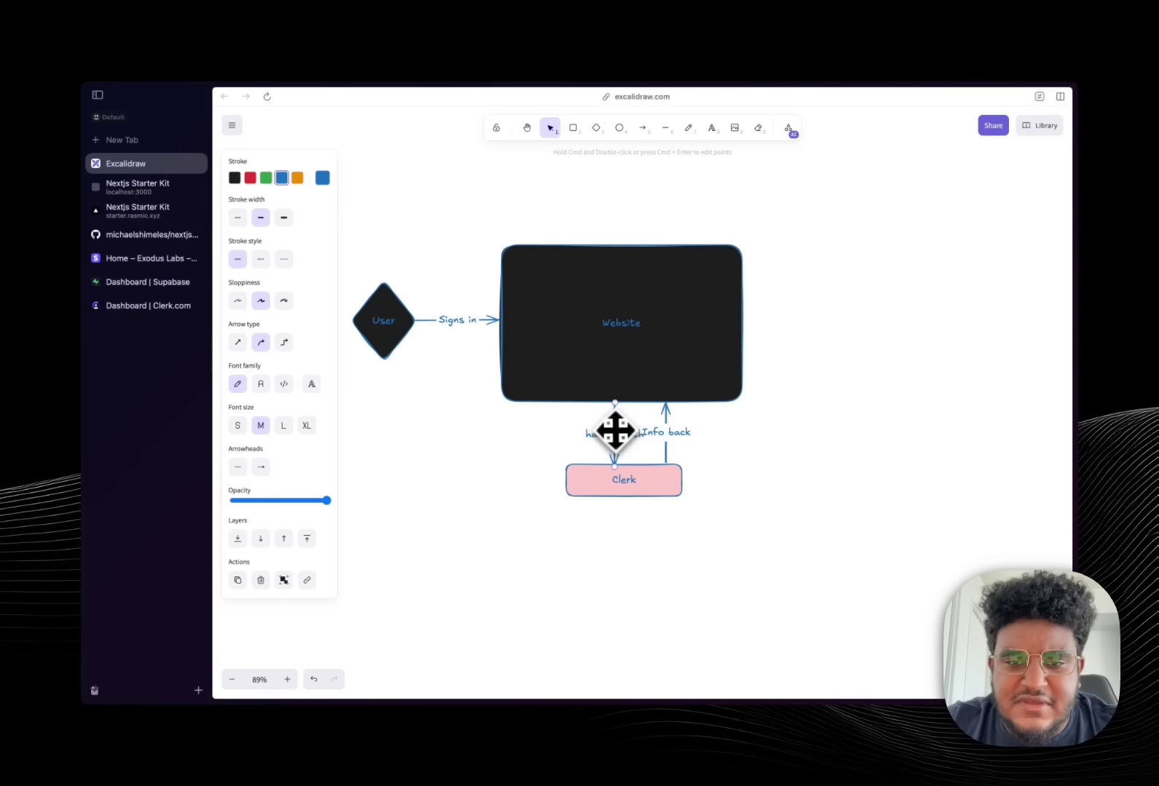
{"action": "left_click_drag", "start_coordinate": [615, 434], "coordinate": [588, 441]}
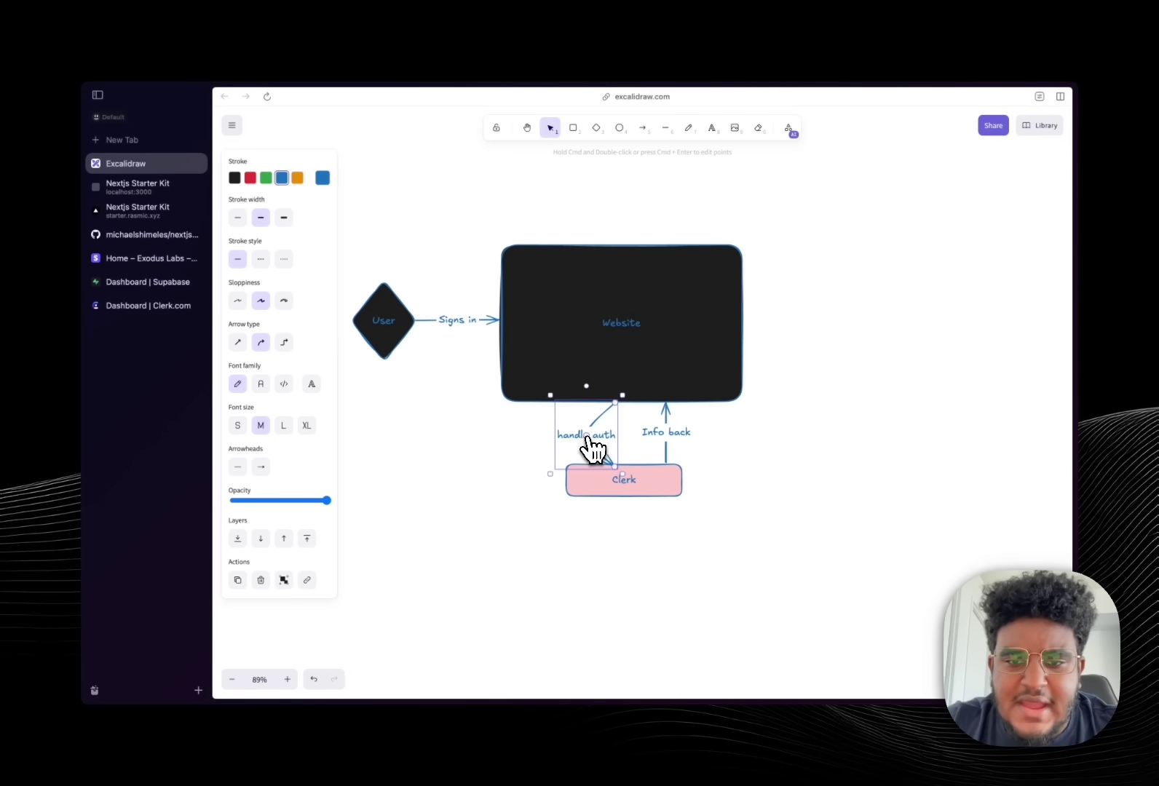
{"action": "left_click", "coordinate": [707, 431]}
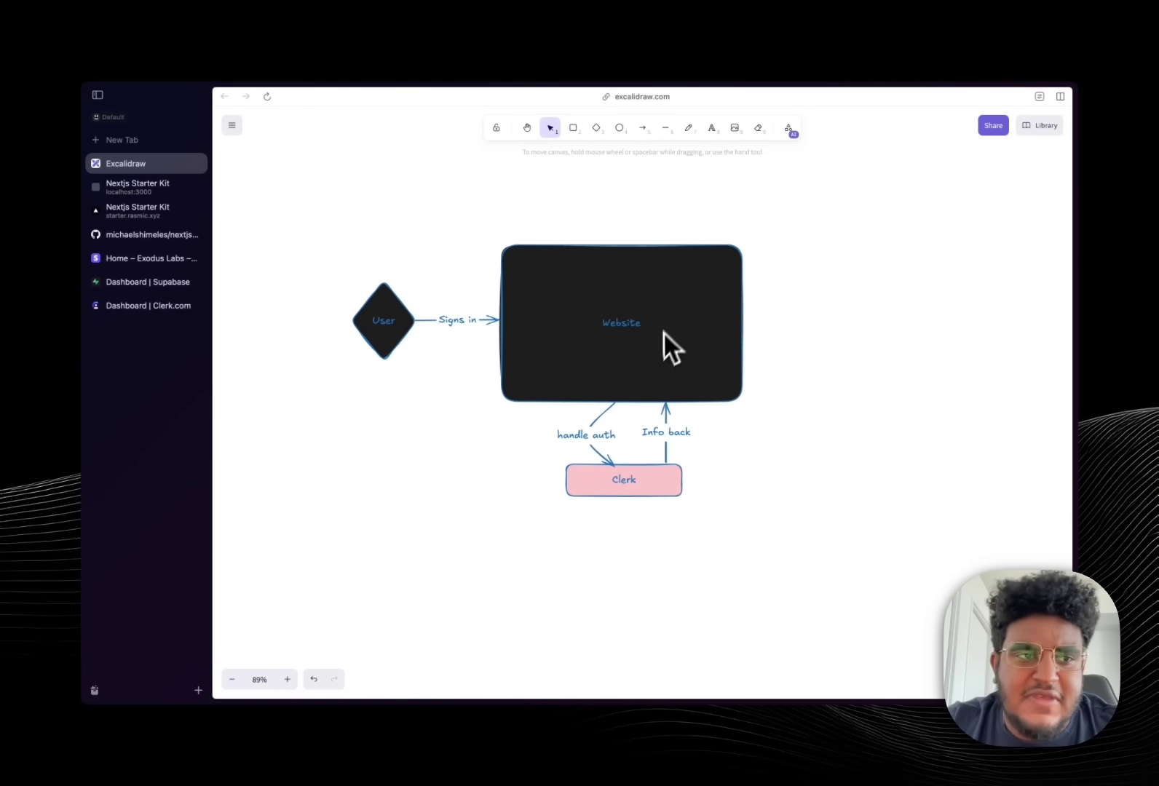
Step: Open app/api/auth/webhook/route.ts from the Explorer, then go back to the Excalidraw diagram
{"action": "key", "text": "ctrl+Left"}
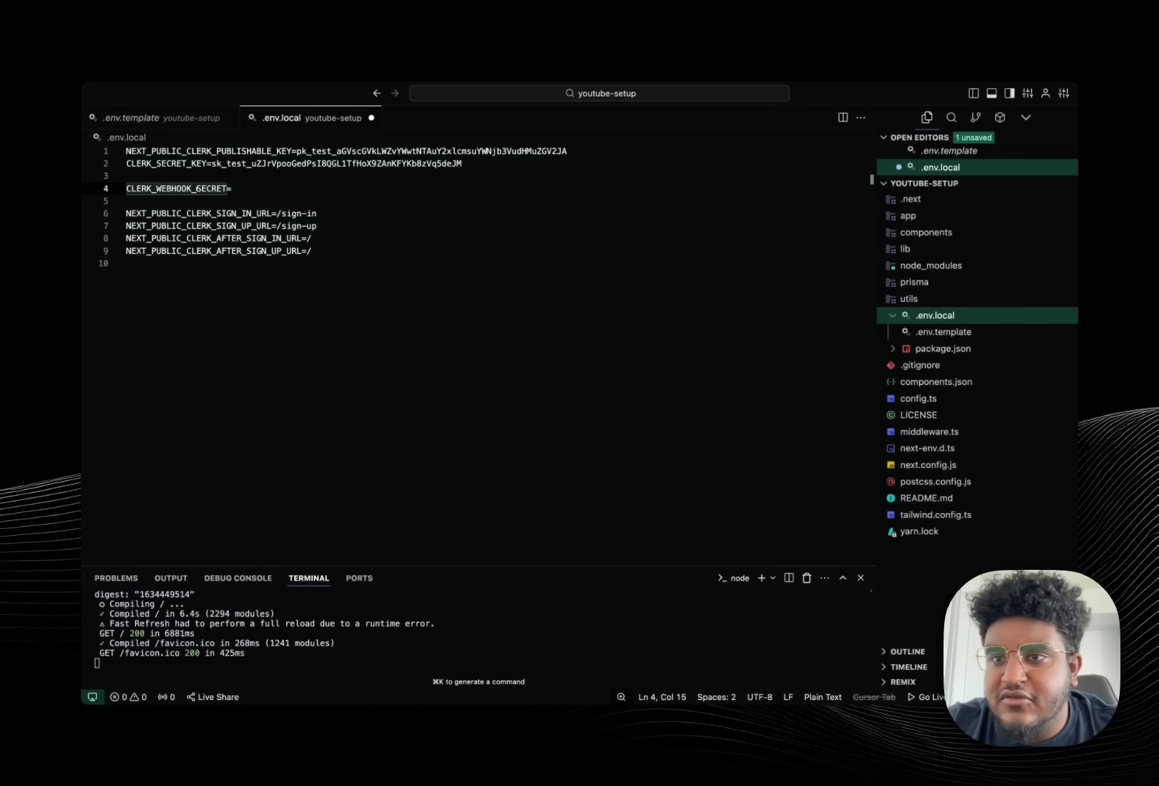
{"action": "left_click", "coordinate": [809, 370]}
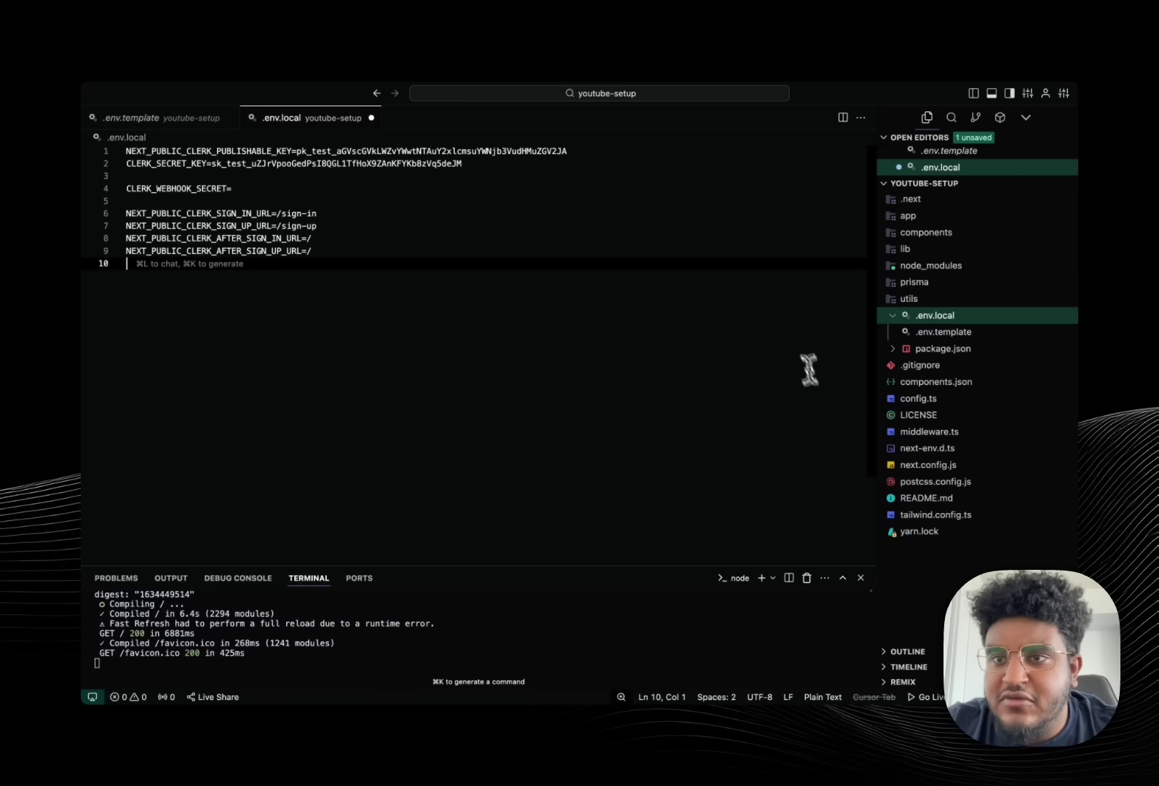
{"action": "left_click", "coordinate": [926, 218]}
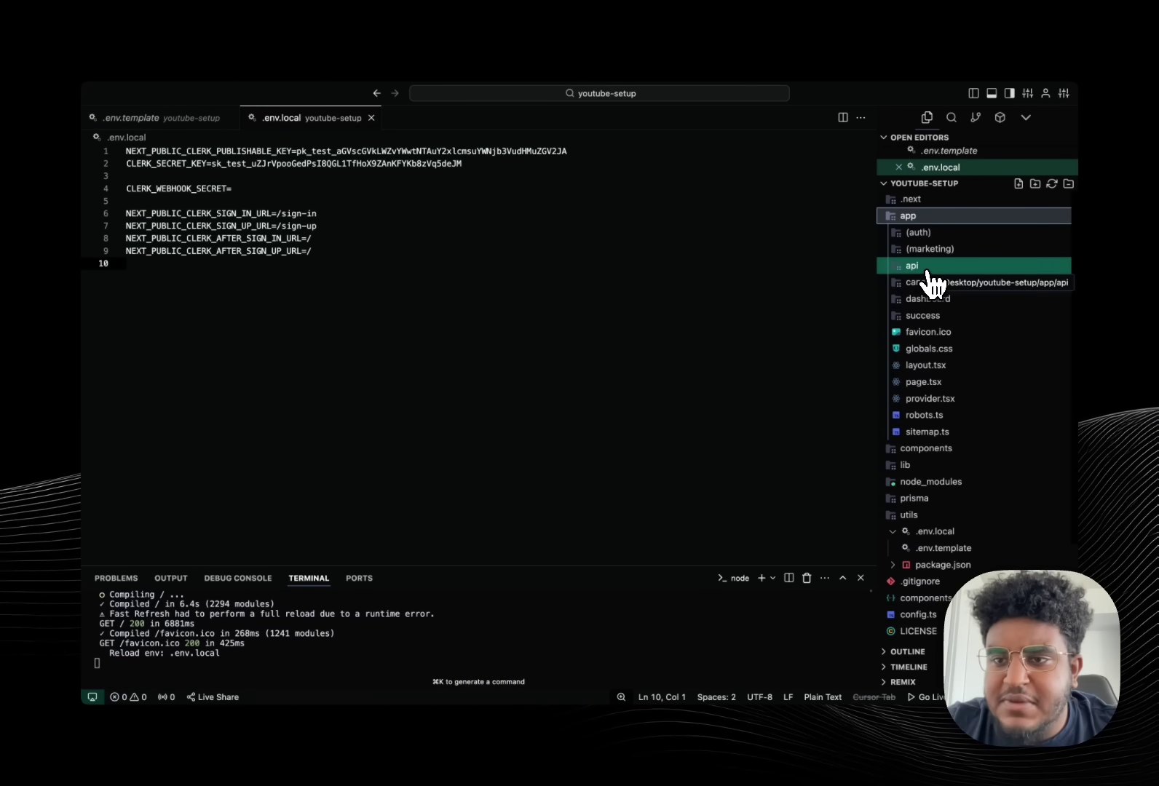
{"action": "left_click", "coordinate": [920, 267]}
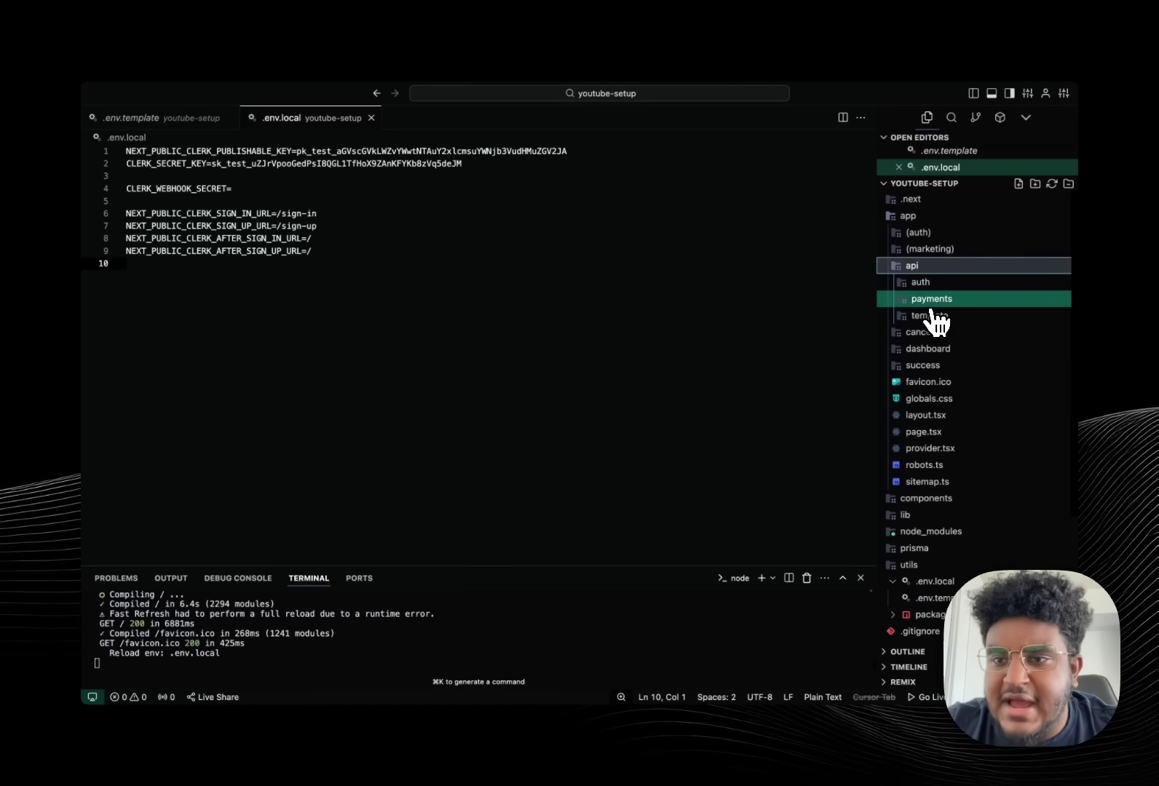
{"action": "left_click", "coordinate": [921, 283]}
{"action": "left_click", "coordinate": [934, 302]}
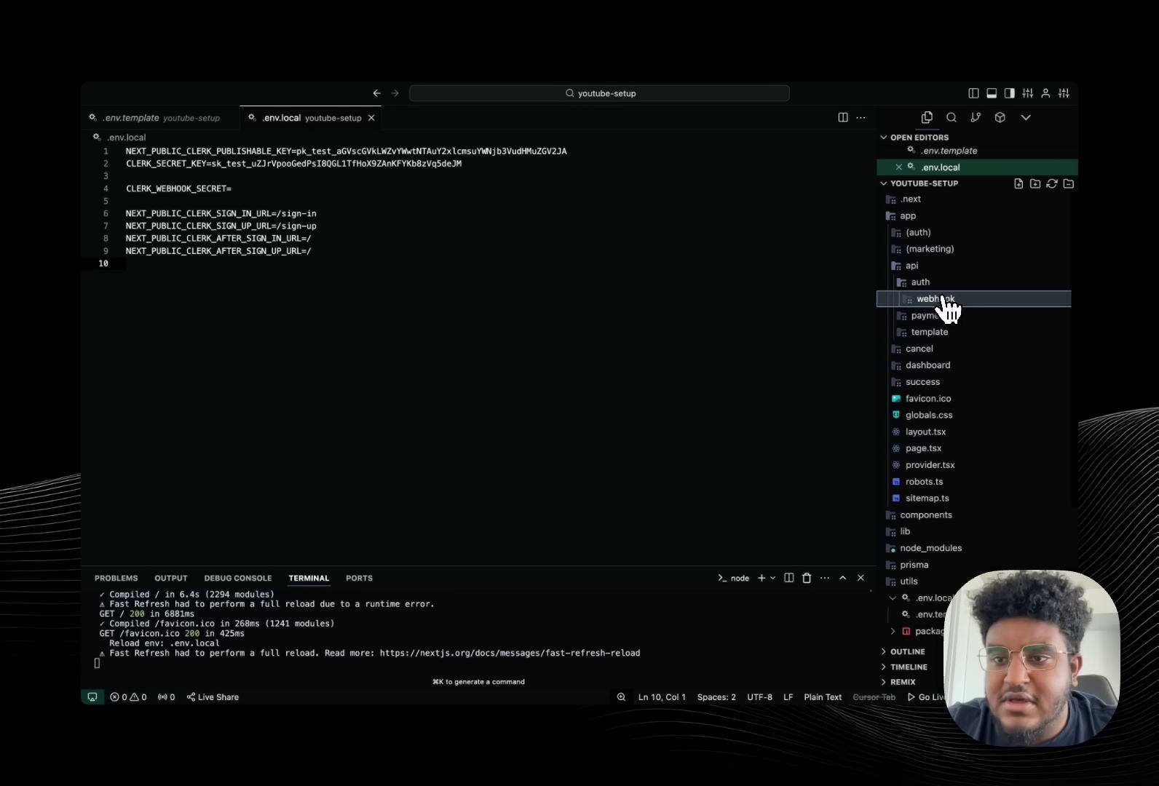
{"action": "left_click", "coordinate": [934, 298]}
{"action": "left_click", "coordinate": [936, 316]}
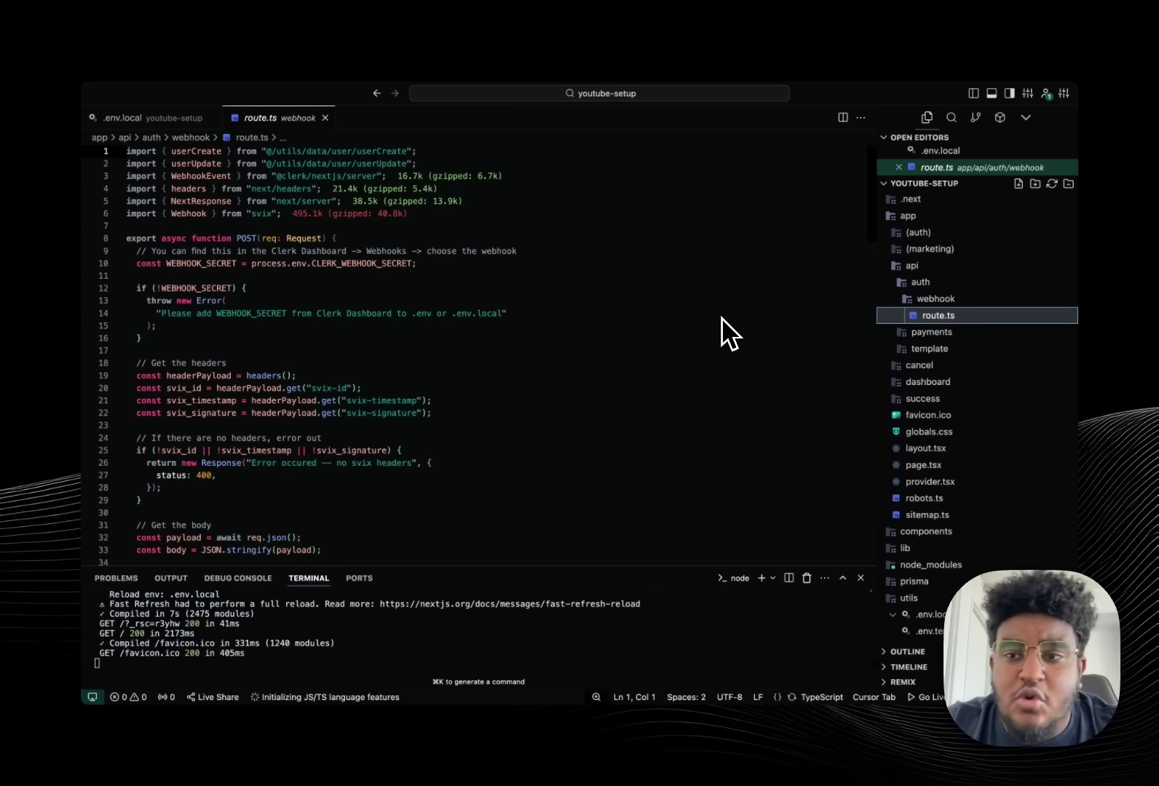
{"action": "key", "text": "super+Tab"}
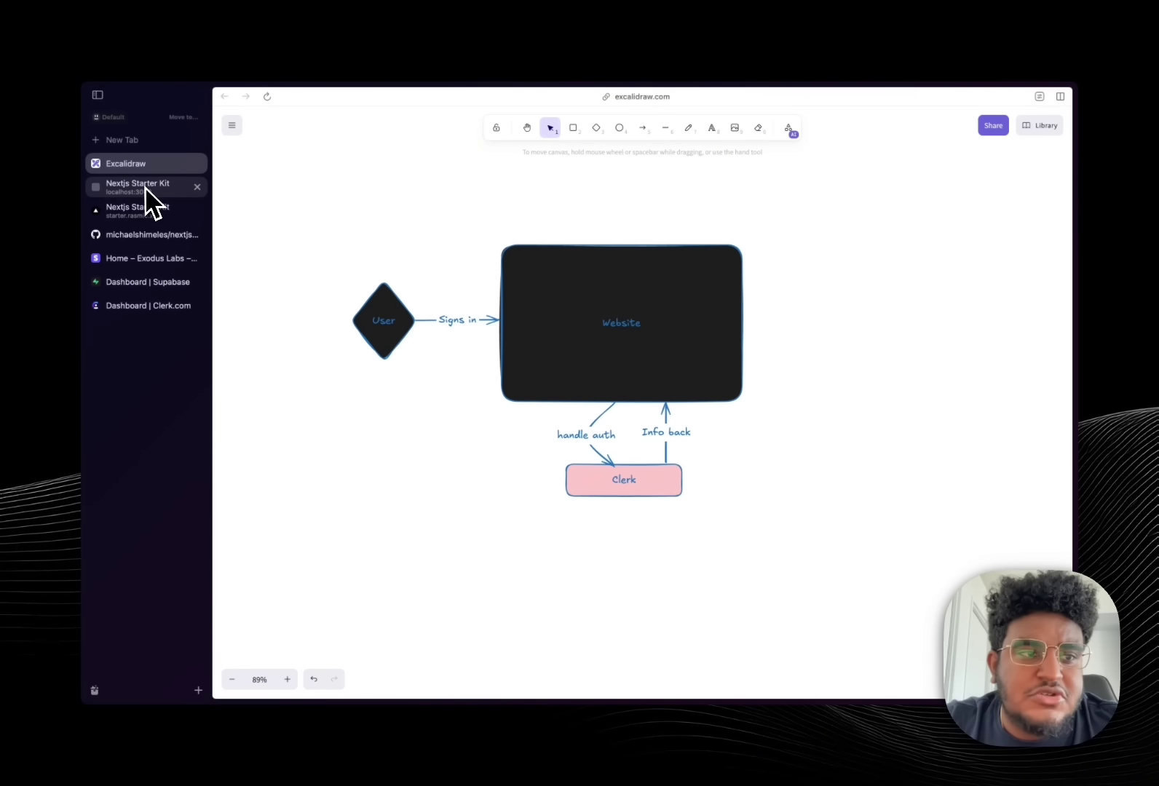
Step: Open Clerk's new webhook endpoint form and focus its empty Endpoint URL field, then return to route.ts
{"action": "left_click", "coordinate": [142, 306]}
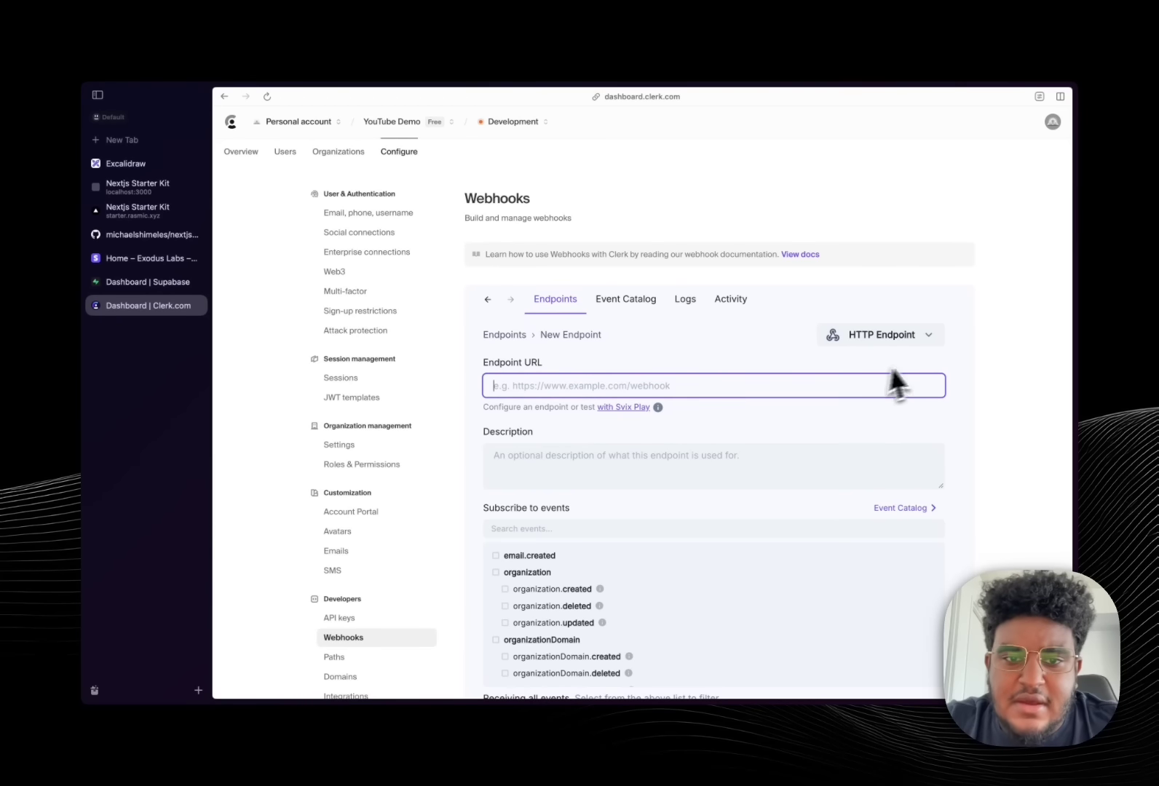
{"action": "scroll", "coordinate": [524, 397], "scroll_direction": "down", "scroll_amount": 1}
{"action": "left_click", "coordinate": [518, 348]}
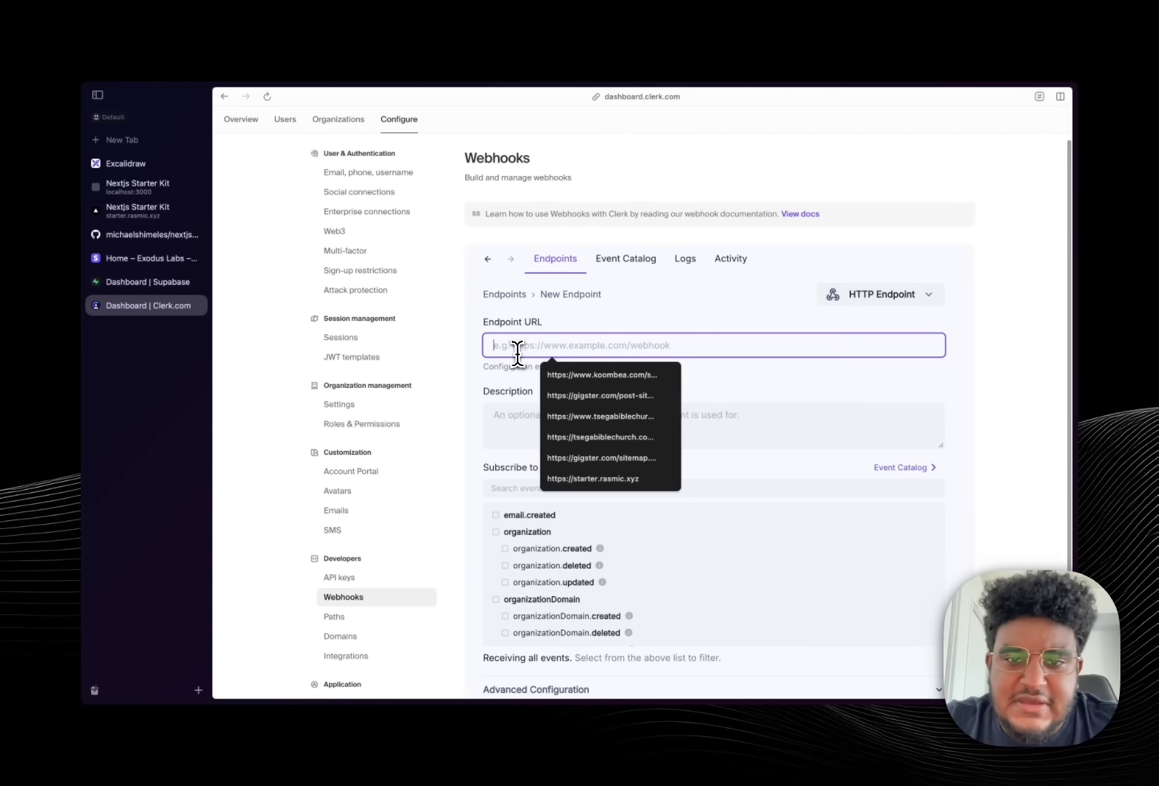
{"action": "left_click", "coordinate": [577, 344]}
{"action": "left_click", "coordinate": [568, 344]}
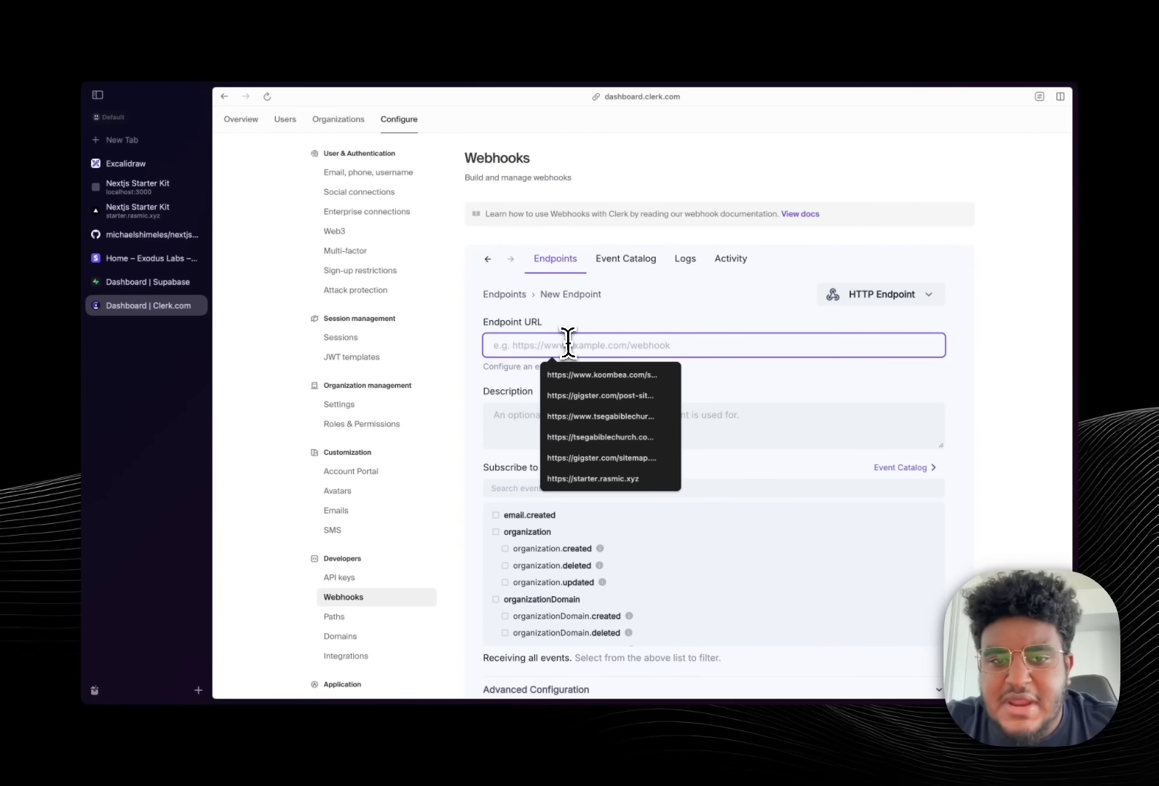
{"action": "left_click", "coordinate": [588, 332]}
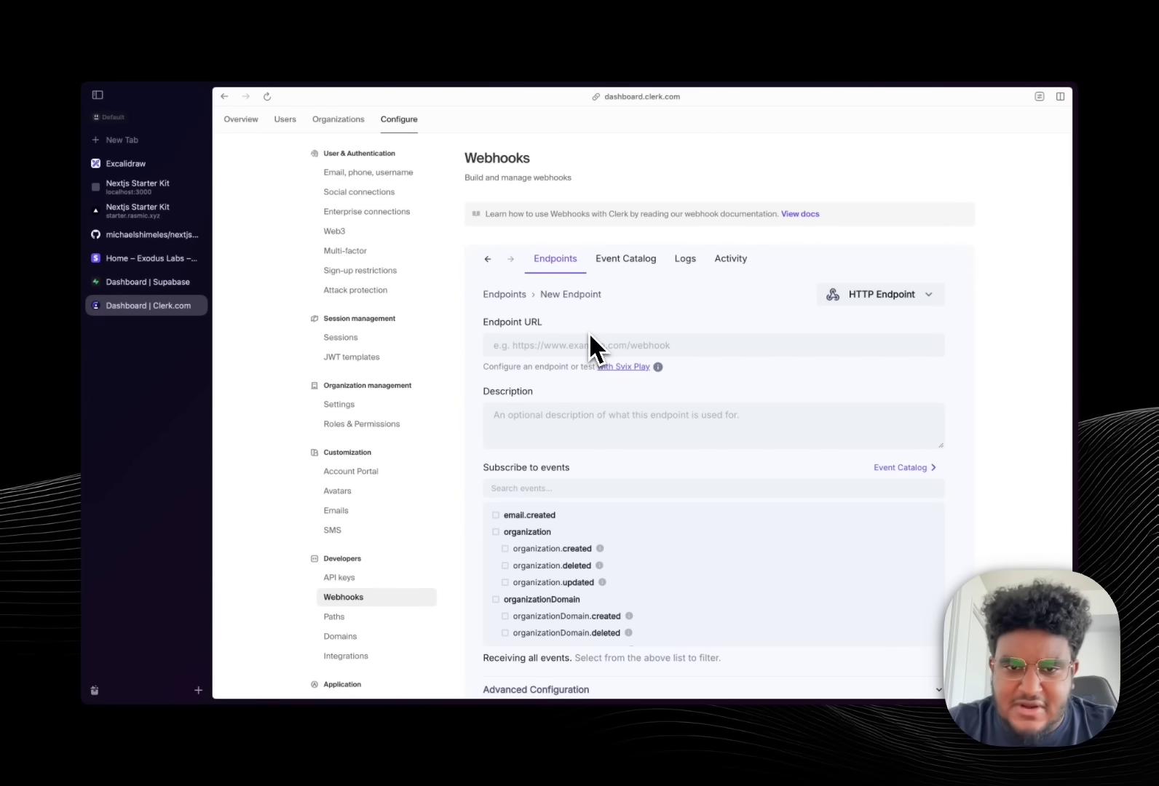
{"action": "key", "text": "super+Tab"}
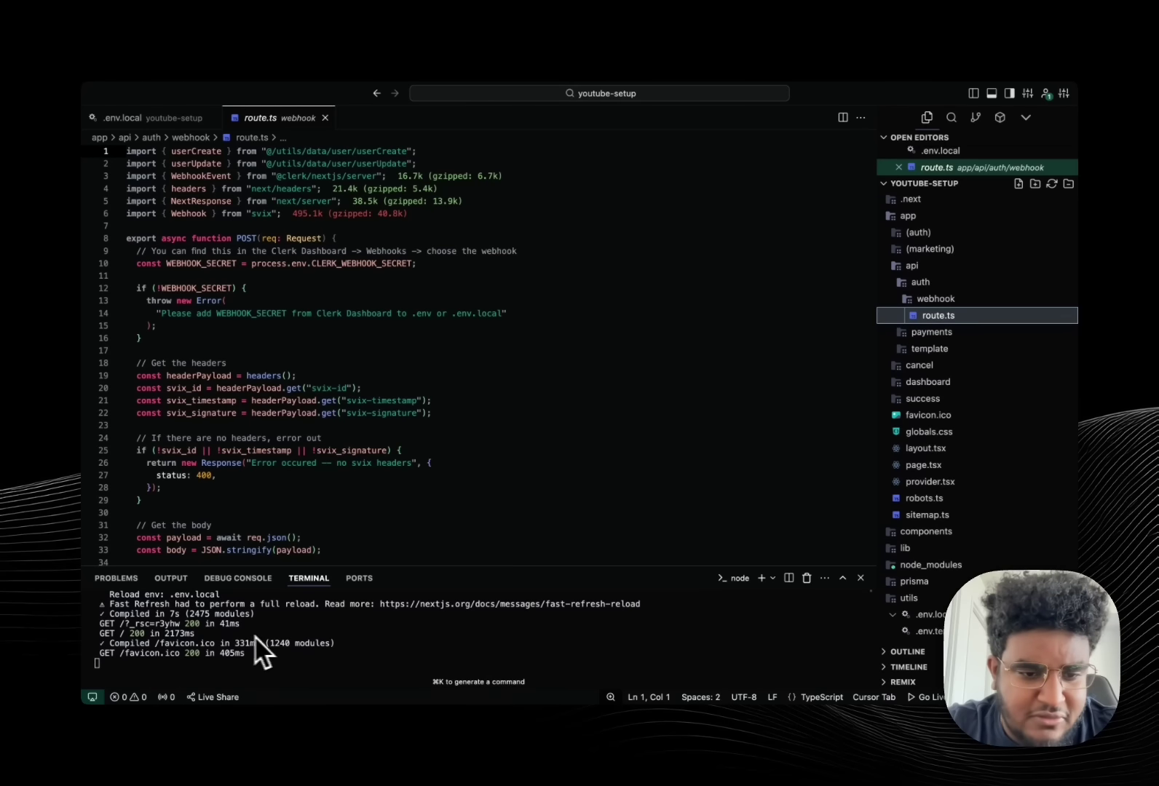
Step: Try localhost:3000/api/auth/webhook, then return to the starter kit landing page and dismiss the error notice
{"action": "key", "text": "super+Tab"}
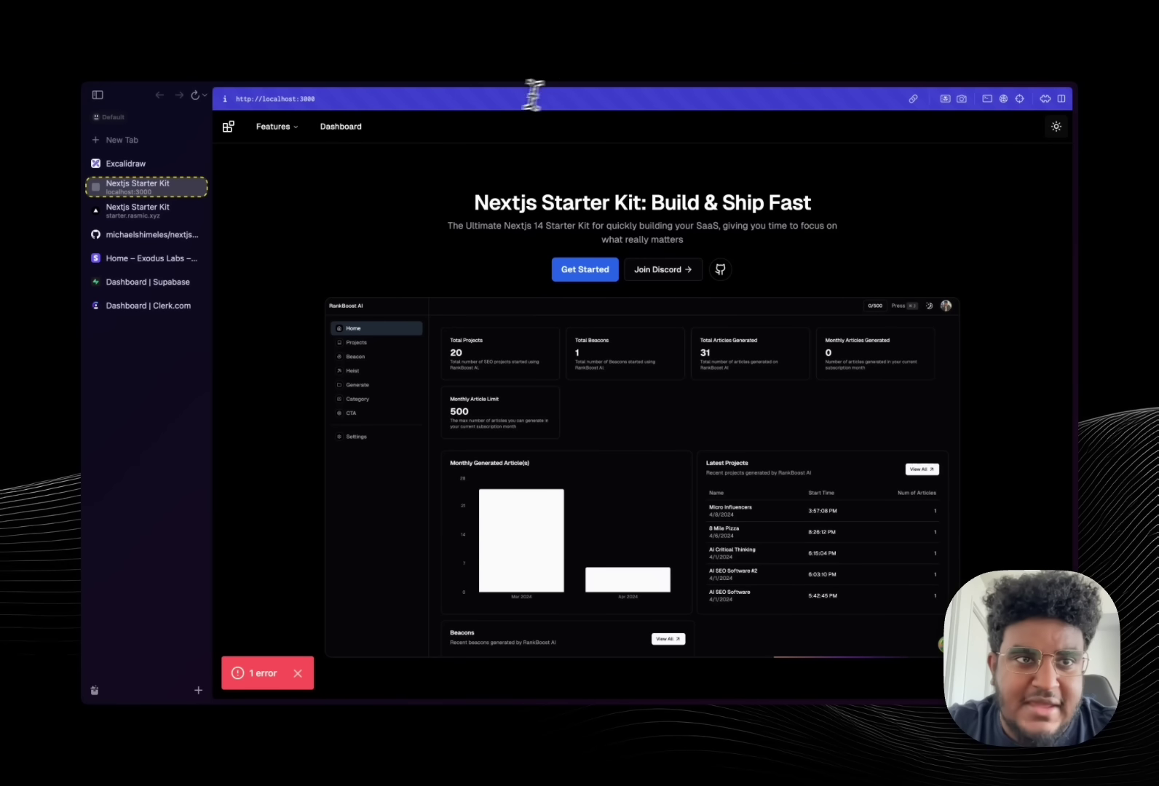
{"action": "left_click", "coordinate": [477, 102]}
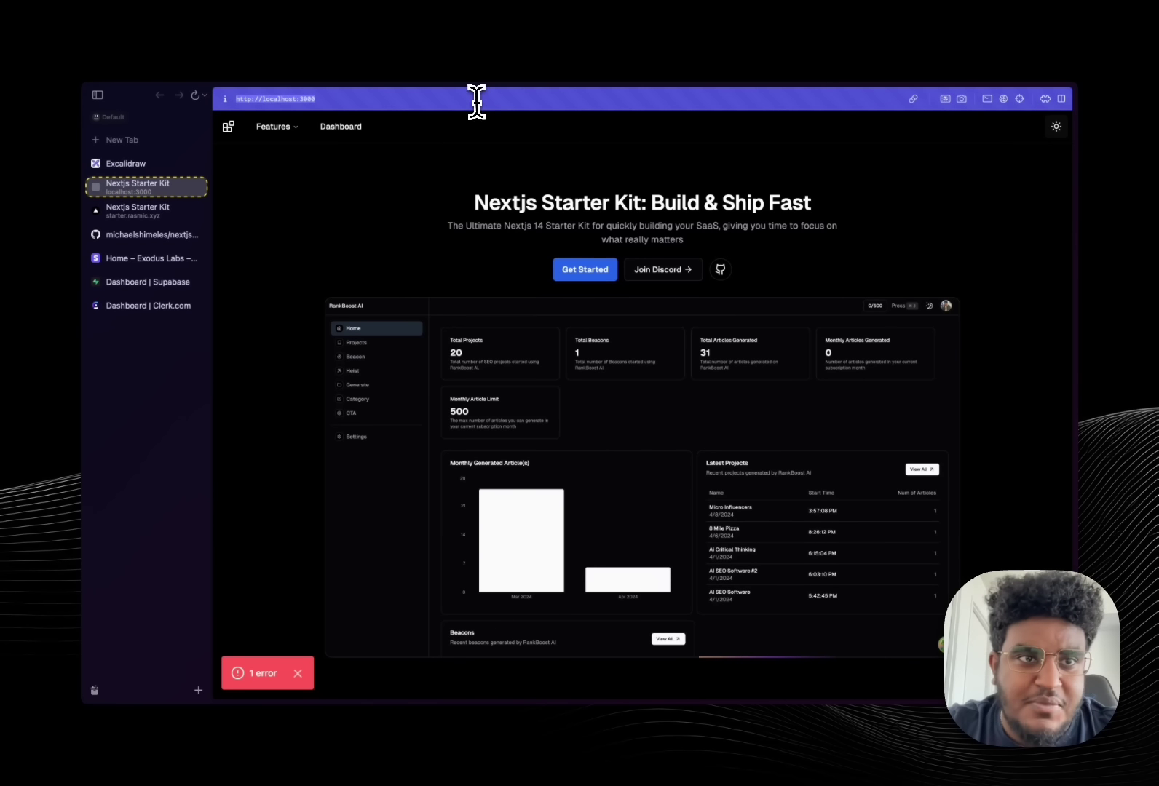
{"action": "type", "text": "/api/"}
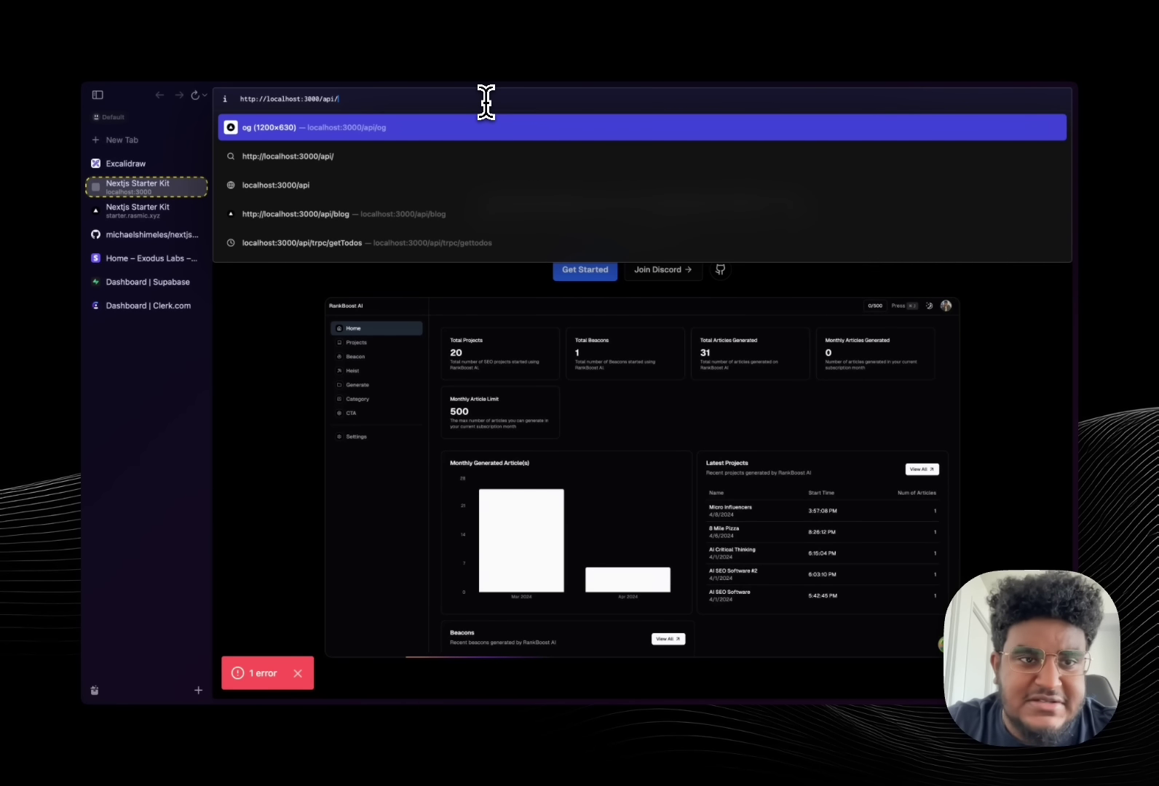
{"action": "type", "text": "auth"}
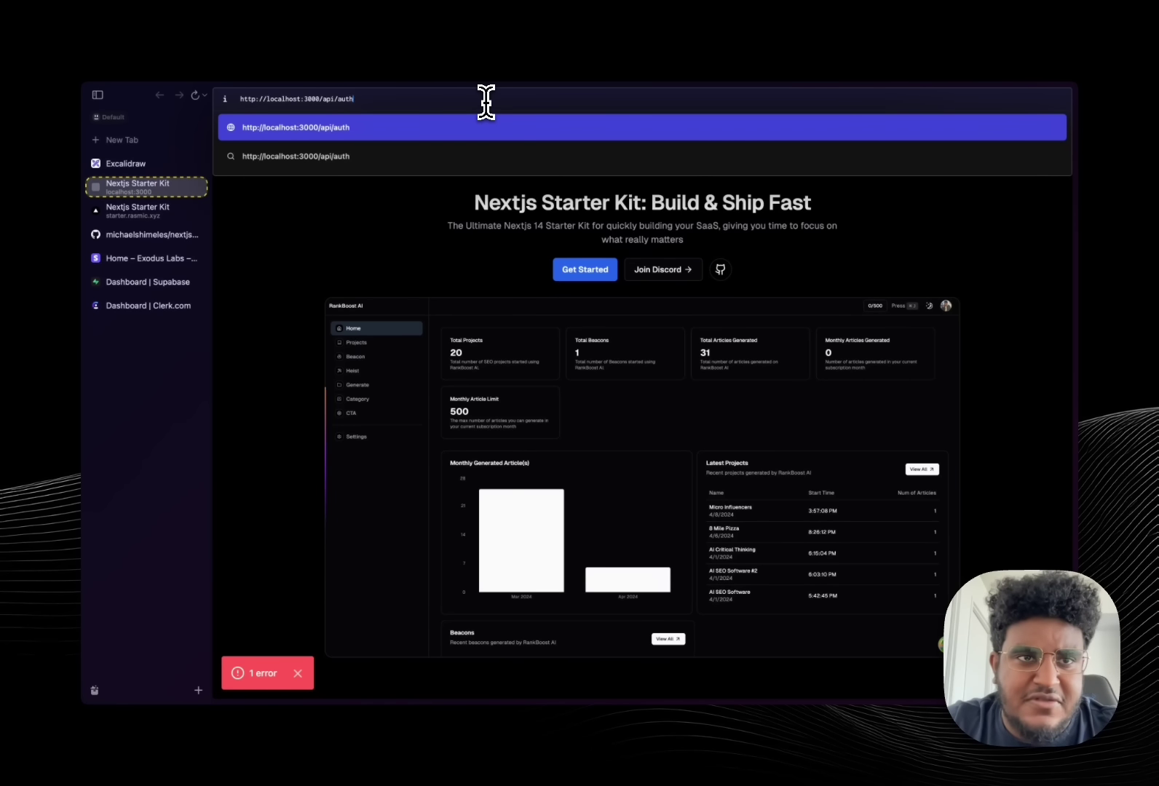
{"action": "type", "text": "/webhook"}
{"action": "key", "text": "ctrl+a"}
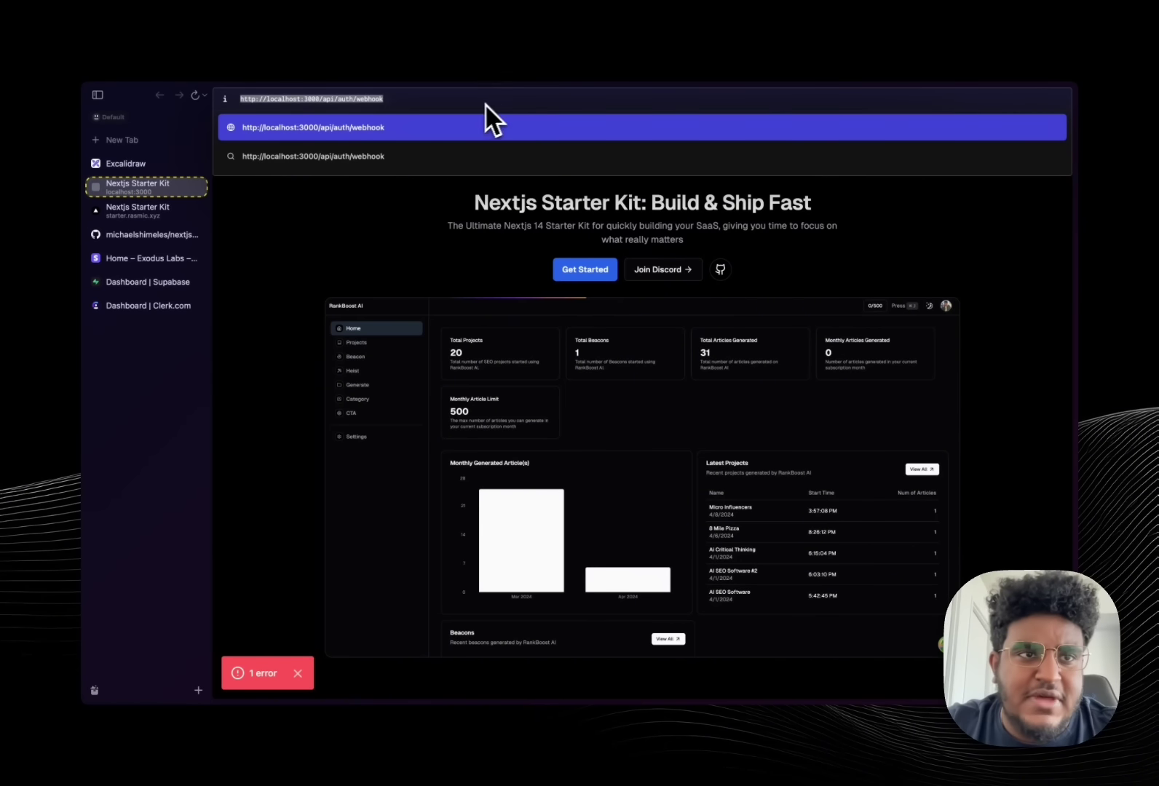
{"action": "right_click", "coordinate": [325, 87]}
{"action": "key", "text": "Escape"}
{"action": "key", "text": "Escape"}
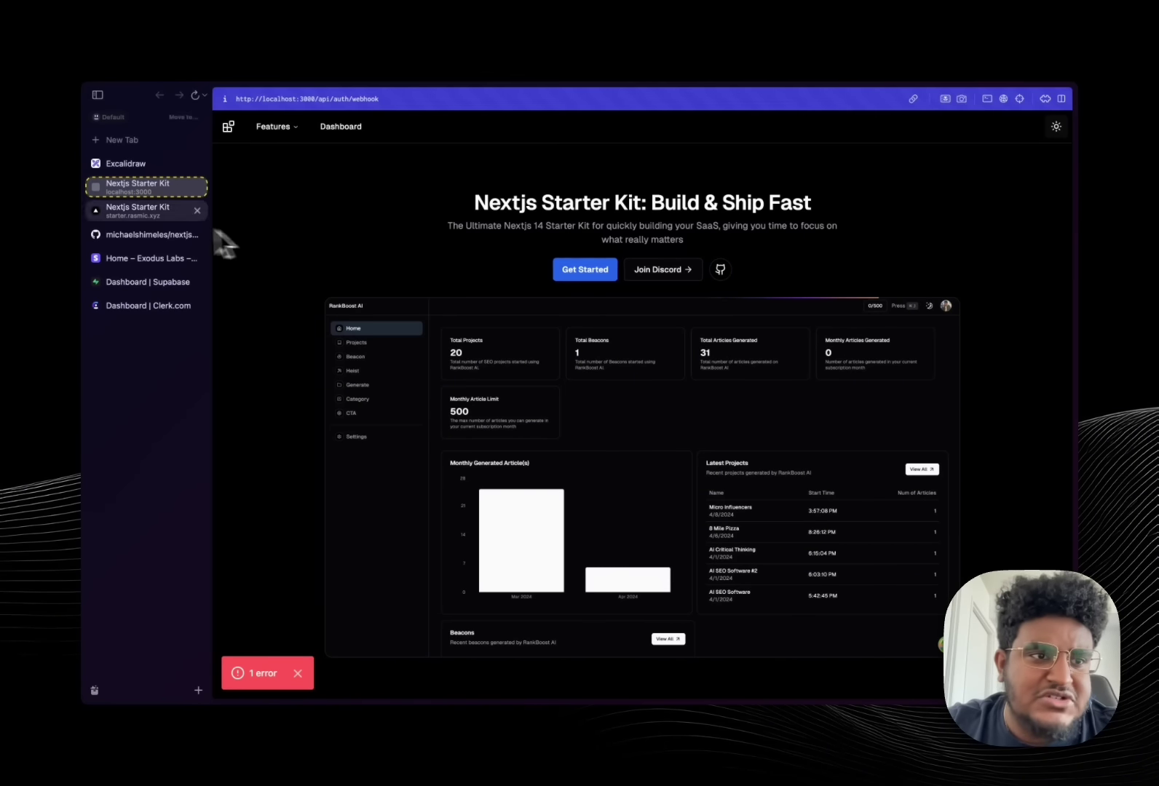
{"action": "left_click", "coordinate": [192, 216]}
{"action": "left_click", "coordinate": [150, 244]}
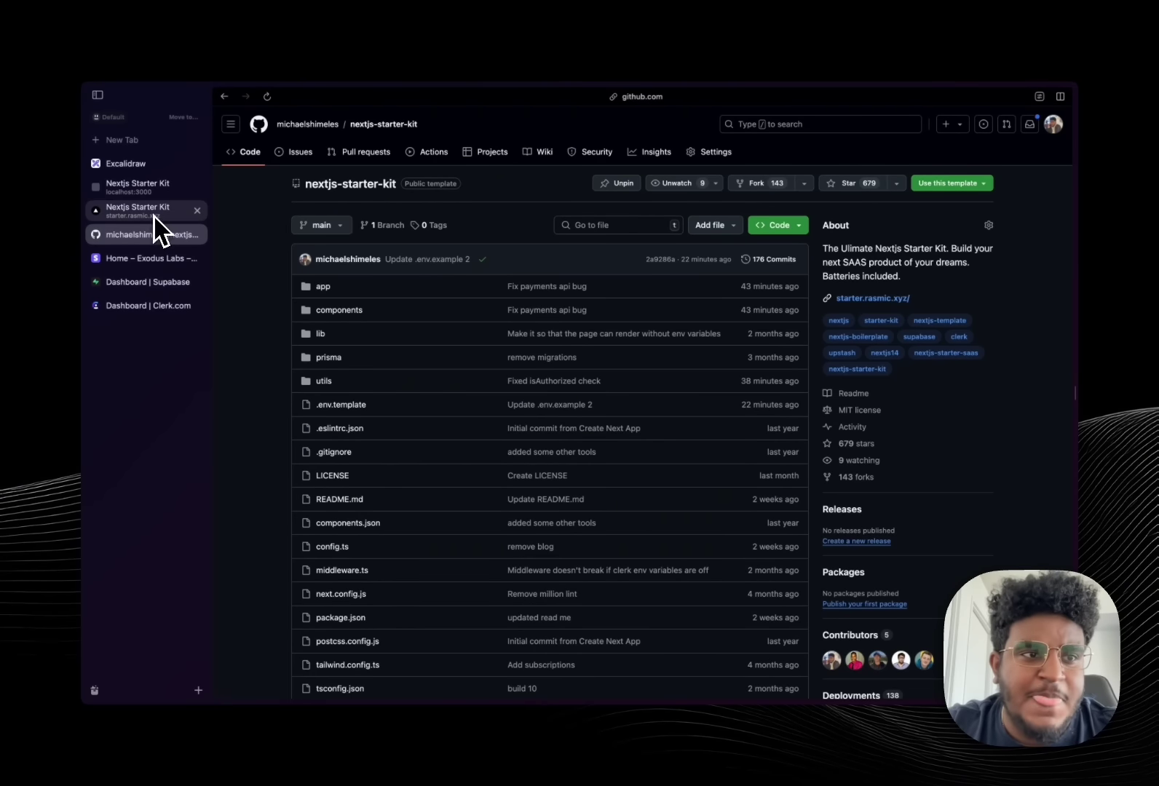
{"action": "left_click_drag", "start_coordinate": [152, 188], "coordinate": [328, 279]}
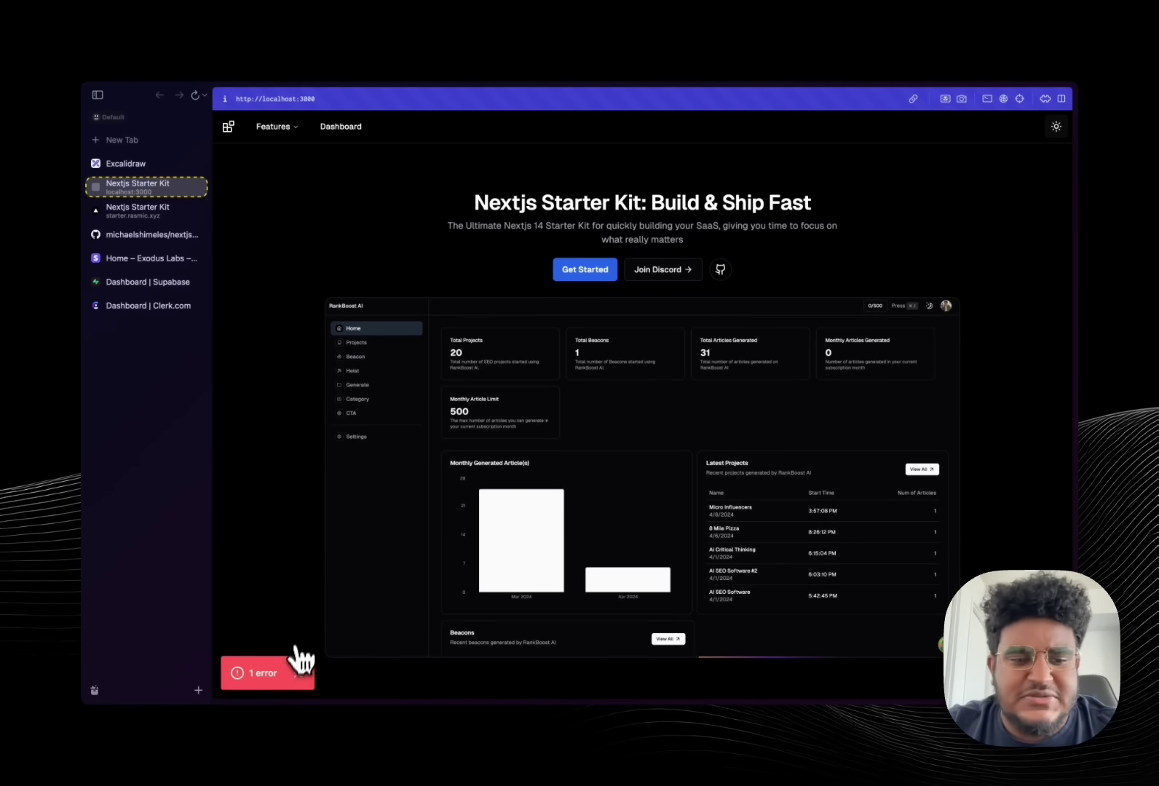
{"action": "left_click", "coordinate": [298, 674]}
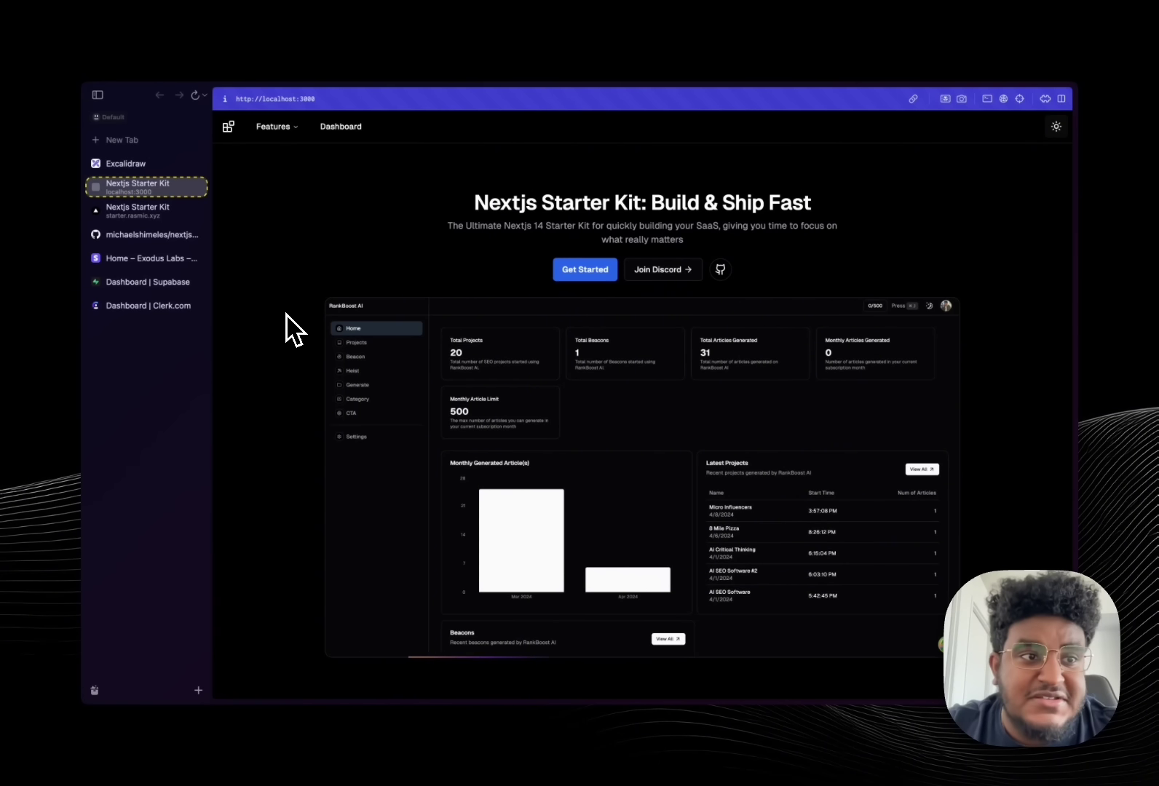
{"action": "left_click", "coordinate": [166, 142]}
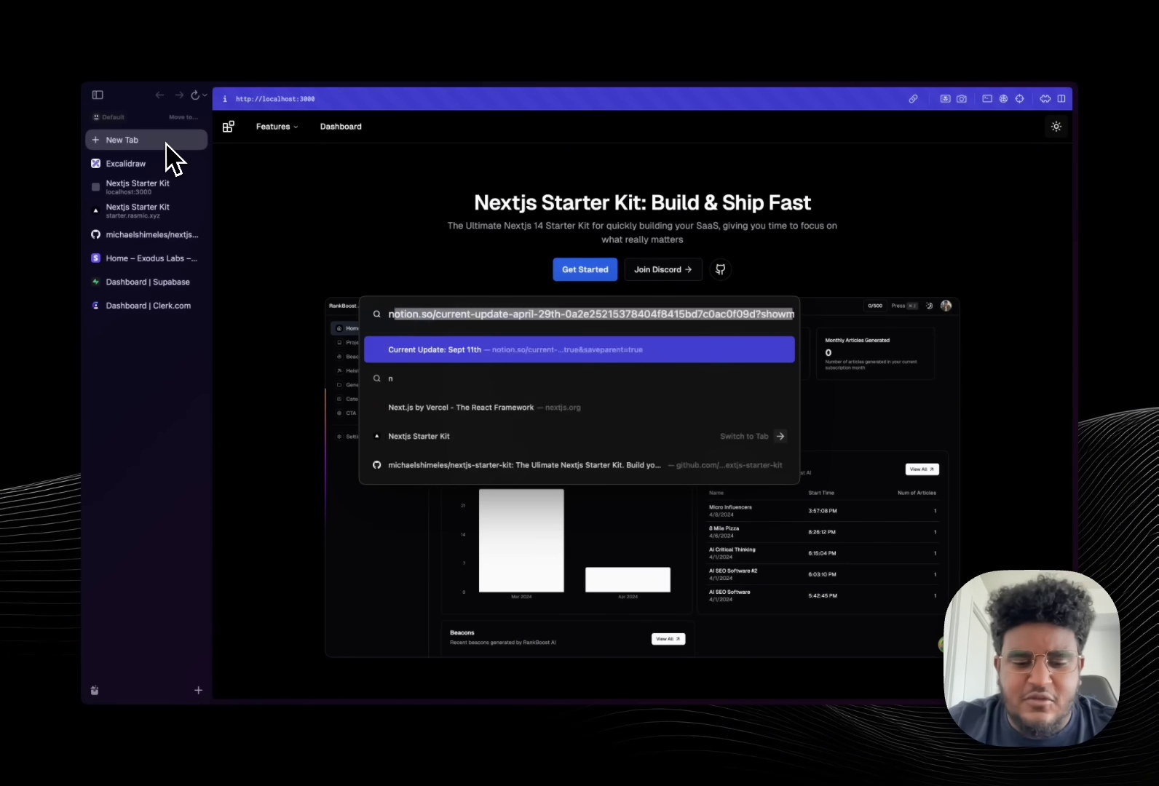
{"action": "type", "text": "ngrok"}
{"action": "key", "text": "Escape"}
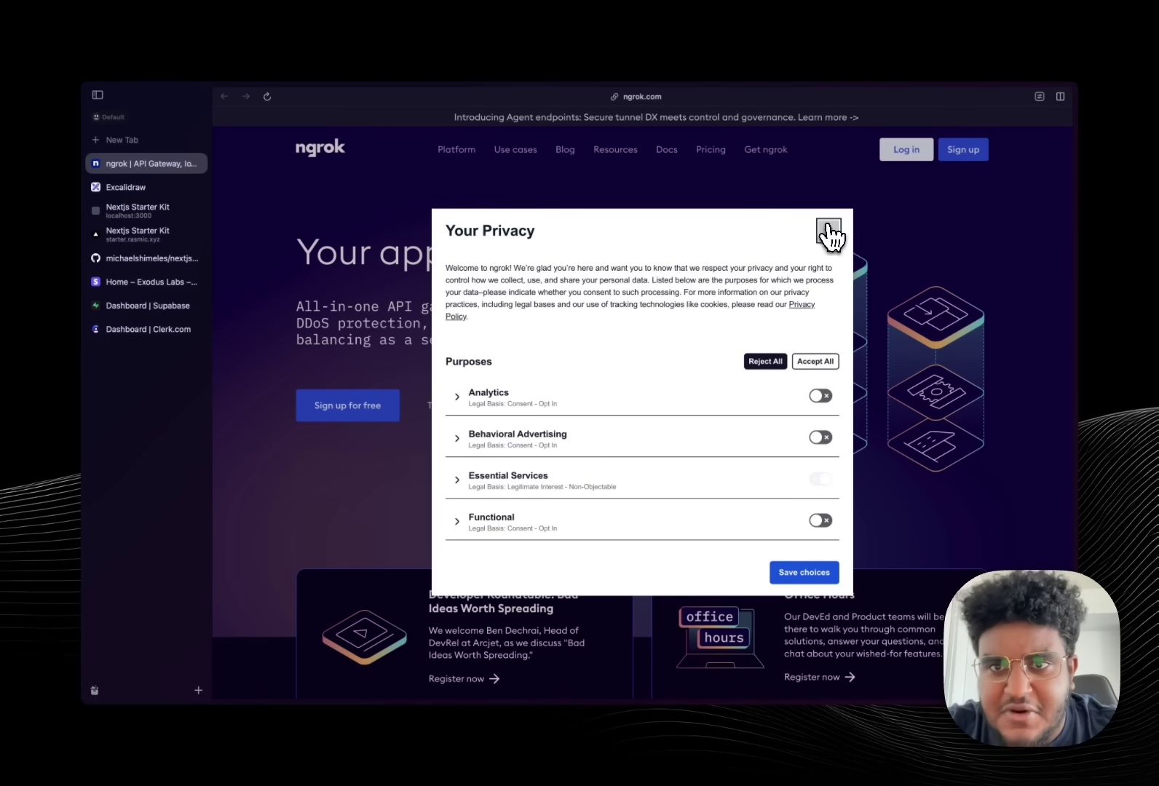
{"action": "left_click", "coordinate": [828, 231]}
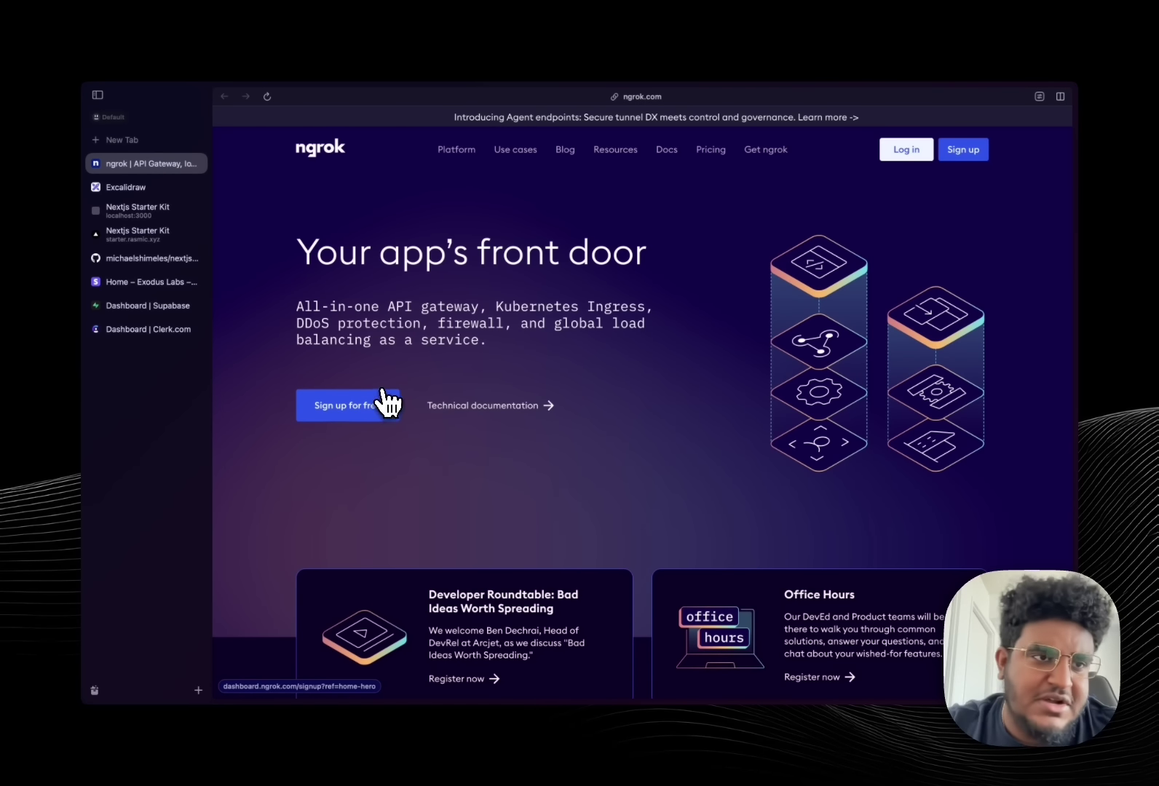
{"action": "left_click", "coordinate": [197, 163]}
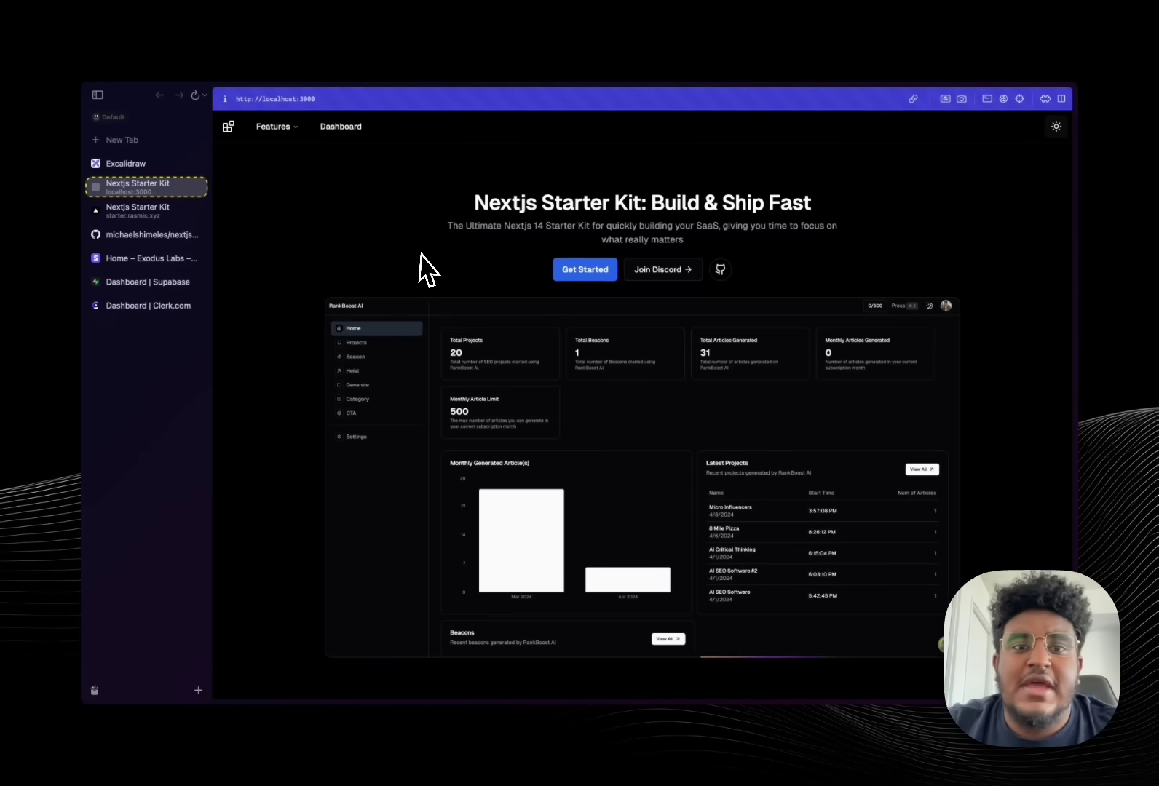
{"action": "key", "text": "ctrl+Left"}
Step: Launch Terminal from Spotlight and clear the window
{"action": "key", "text": "super+space"}
{"action": "type", "text": "tme"}
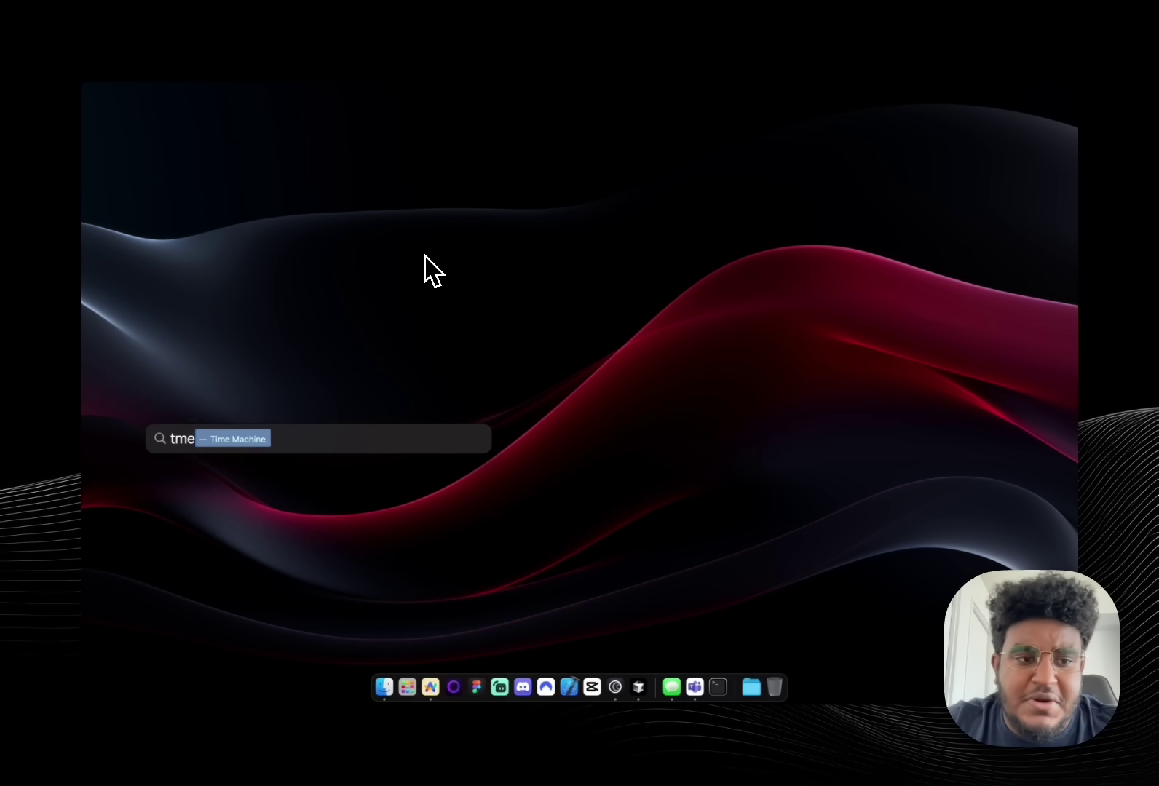
{"action": "type", "text": "rin"}
{"action": "key", "text": "BackSpace"}
{"action": "key", "text": "BackSpace"}
{"action": "key", "text": "BackSpace"}
{"action": "key", "text": "BackSpace"}
{"action": "key", "text": "BackSpace"}
{"action": "key", "text": "BackSpace"}
{"action": "type", "text": "erminal"}
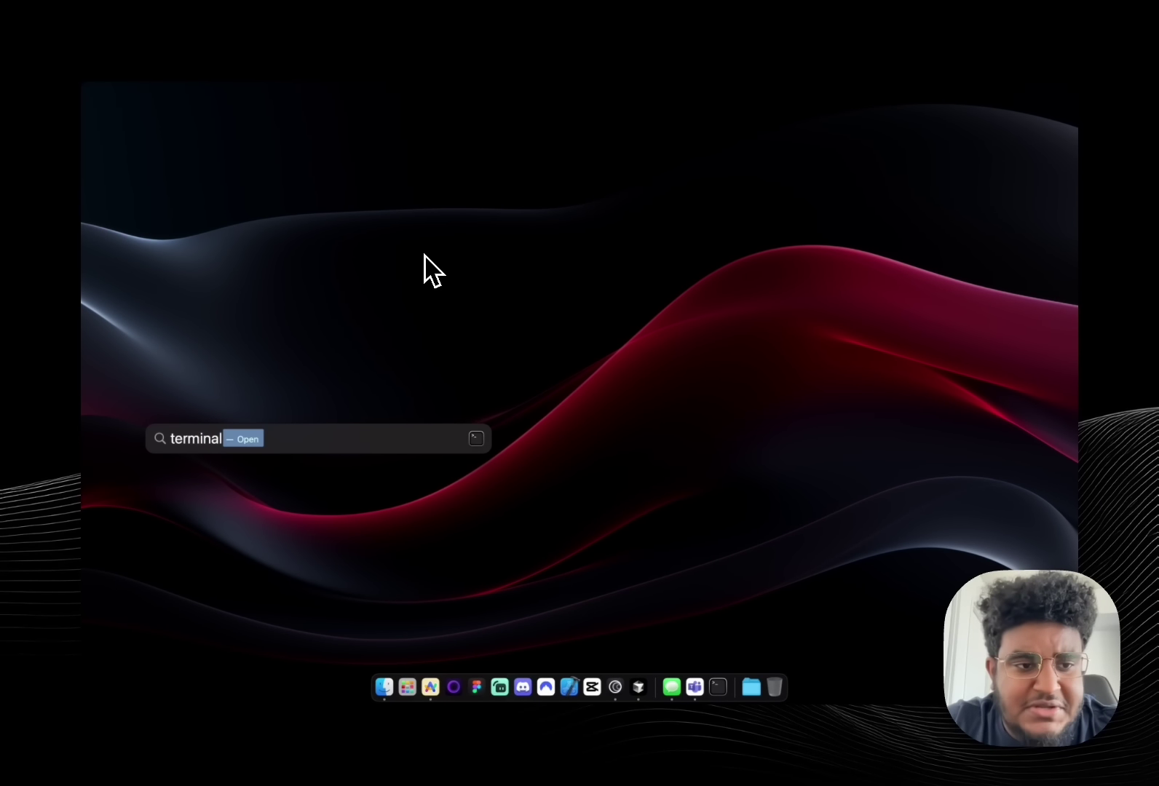
{"action": "key", "text": "Return"}
{"action": "type", "text": "clear"}
{"action": "key", "text": "Return"}
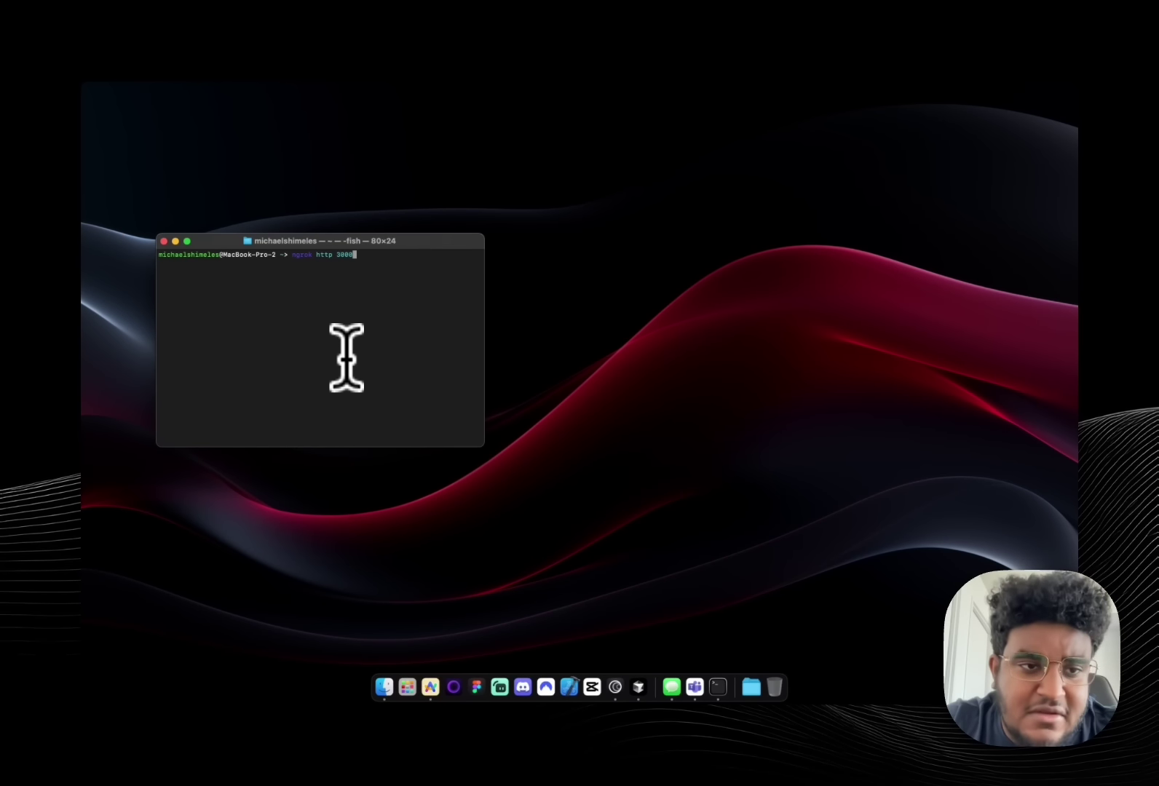
Step: Run 'ngrok http 3000' and select the public forwarding URL
{"action": "type", "text": "ngrok http 3000"}
{"action": "key", "text": "Return"}
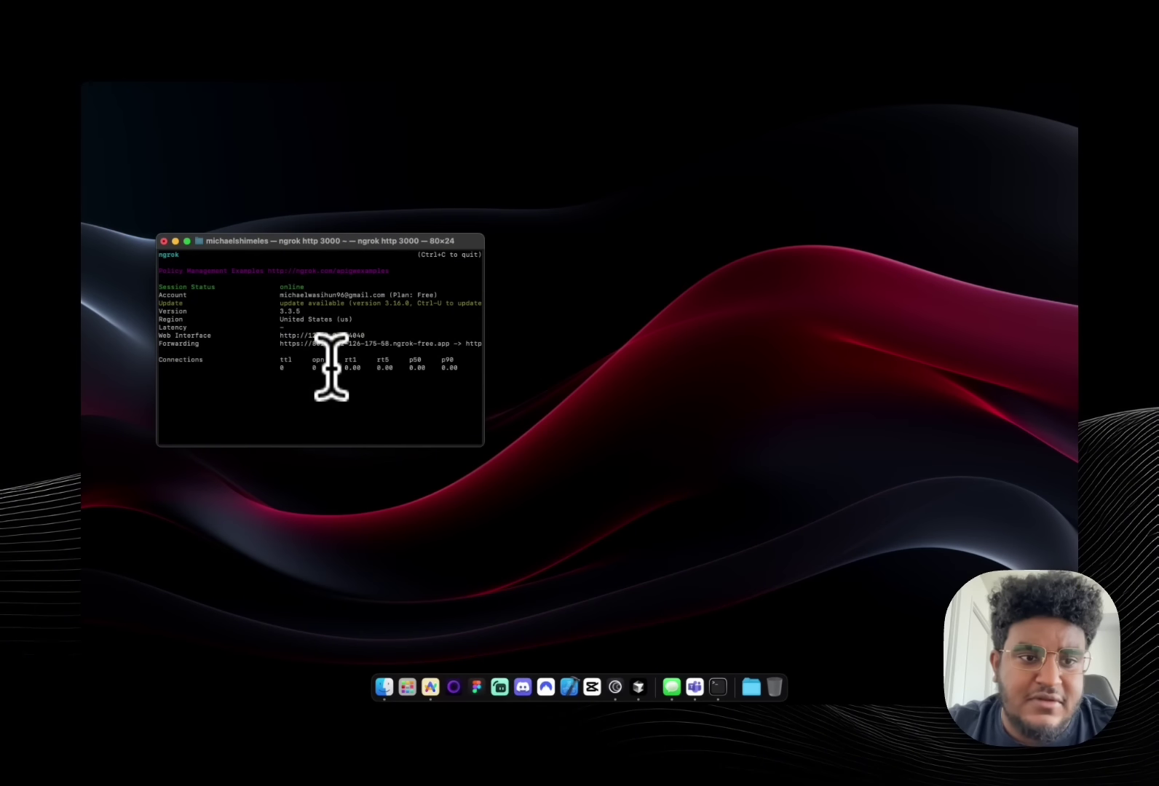
{"action": "double_click", "coordinate": [285, 343]}
{"action": "key", "text": "super+c"}
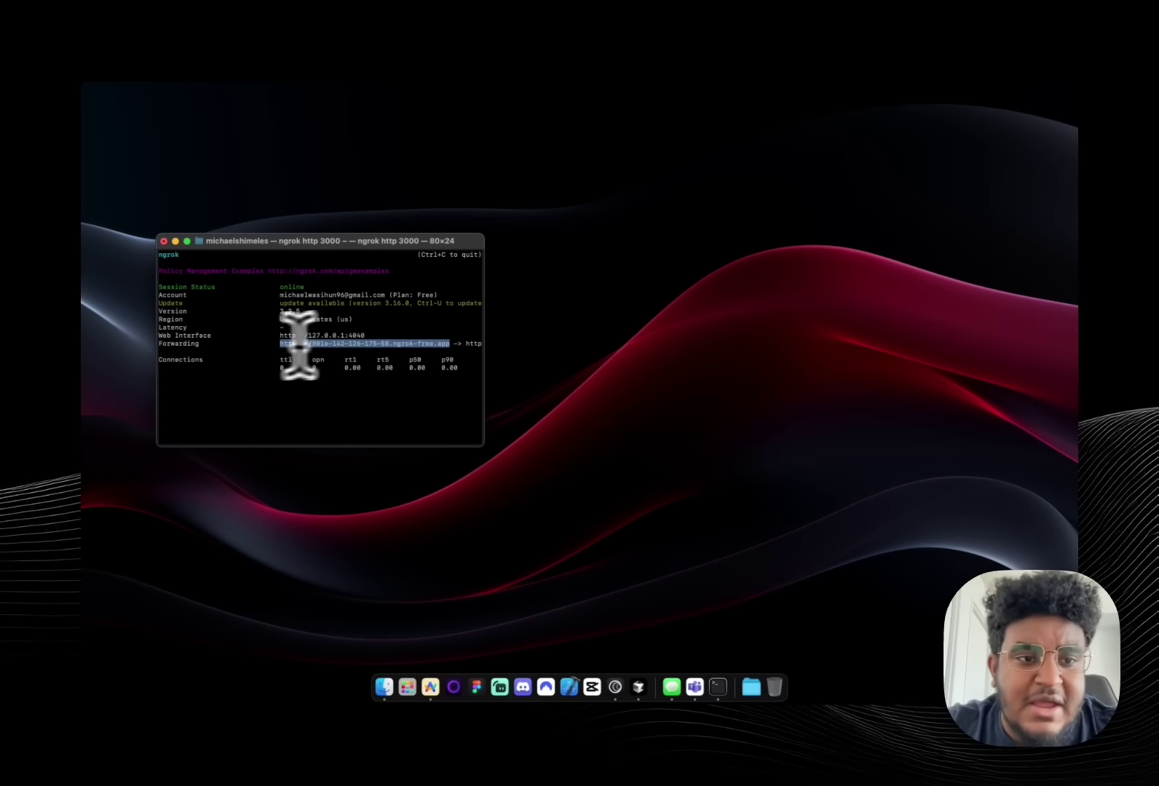
{"action": "key", "text": "ctrl+Right"}
{"action": "key", "text": "ctrl+Right"}
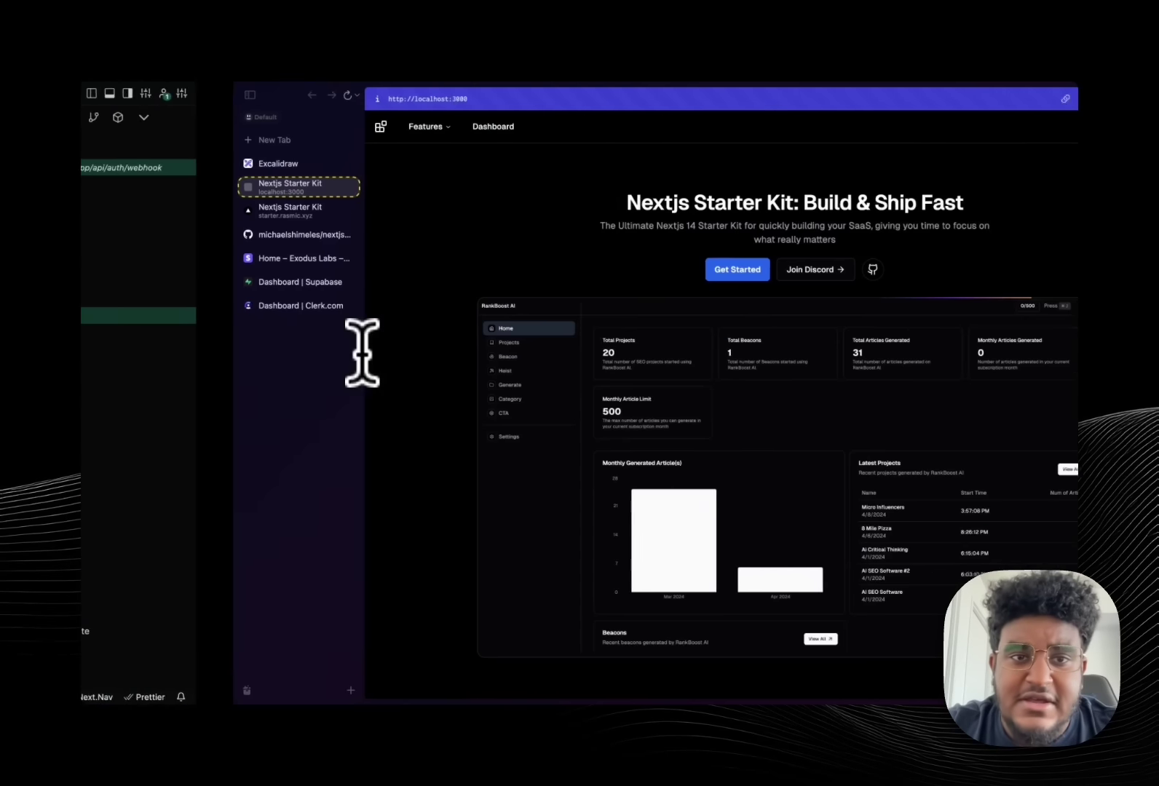
{"action": "left_click", "coordinate": [154, 142]}
{"action": "key", "text": "super+v"}
{"action": "key", "text": "Return"}
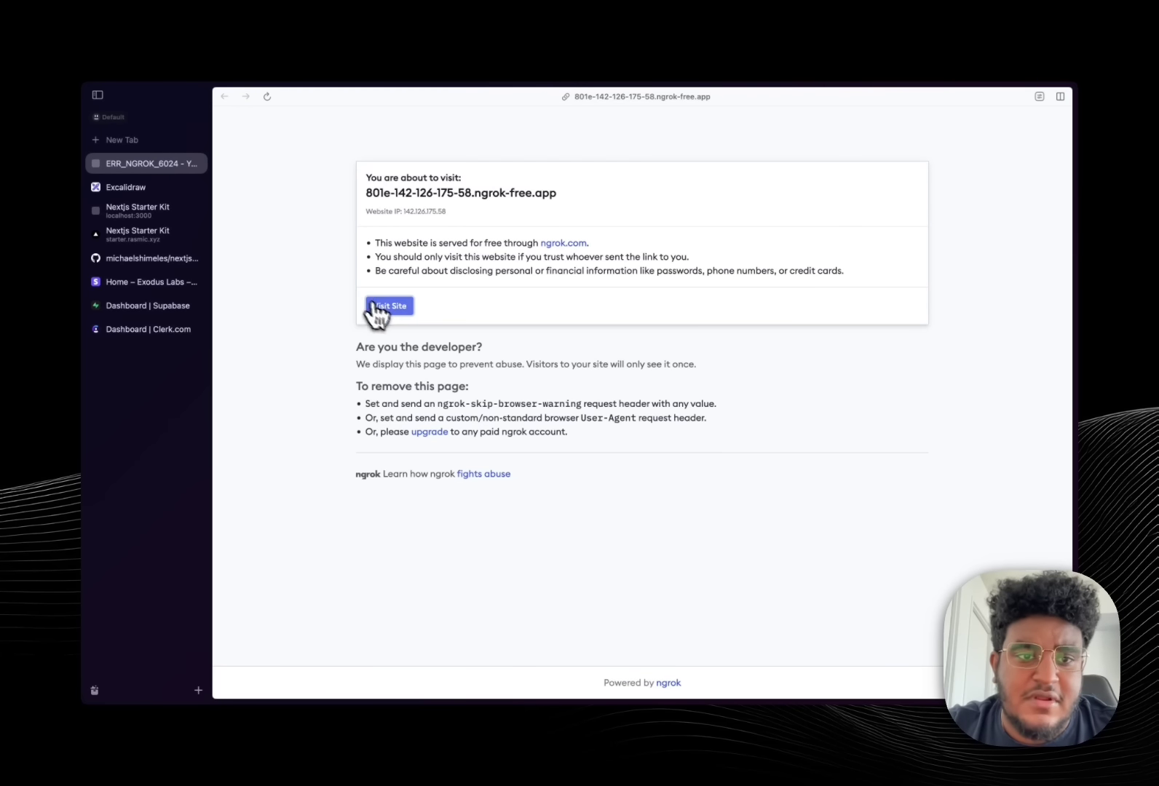
{"action": "left_click", "coordinate": [386, 310]}
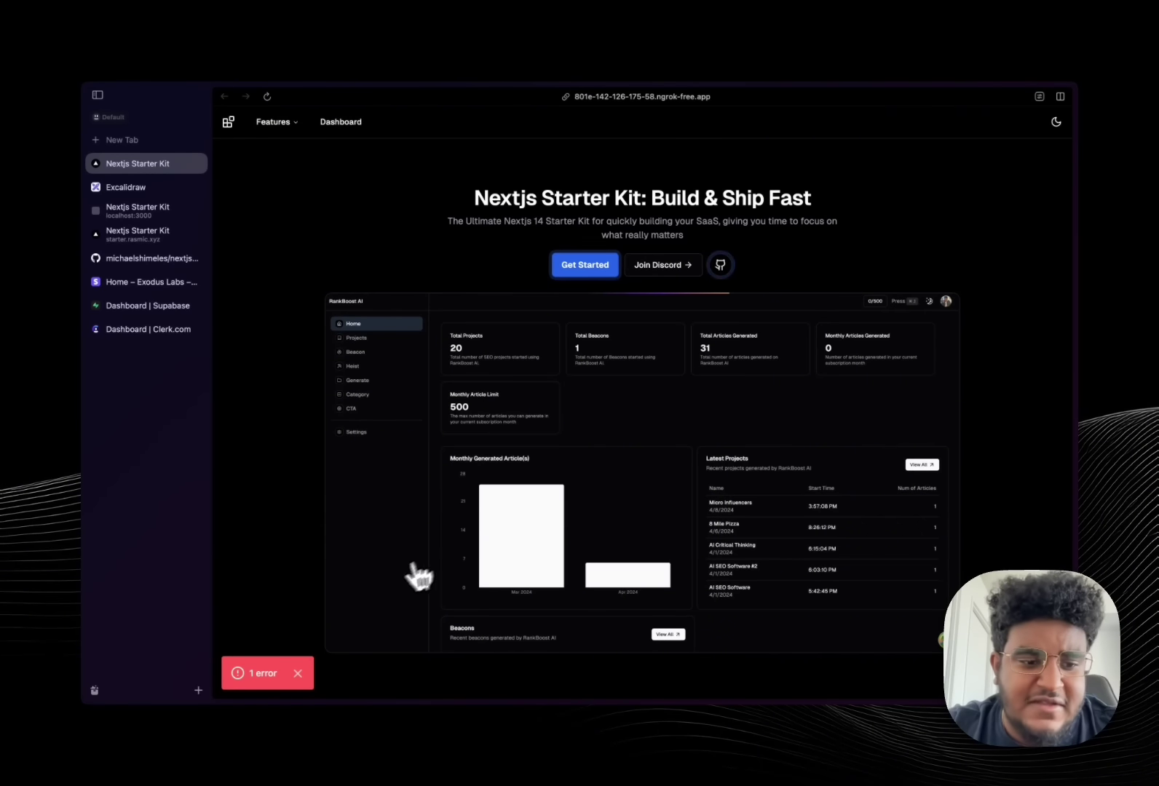
{"action": "left_click", "coordinate": [298, 672]}
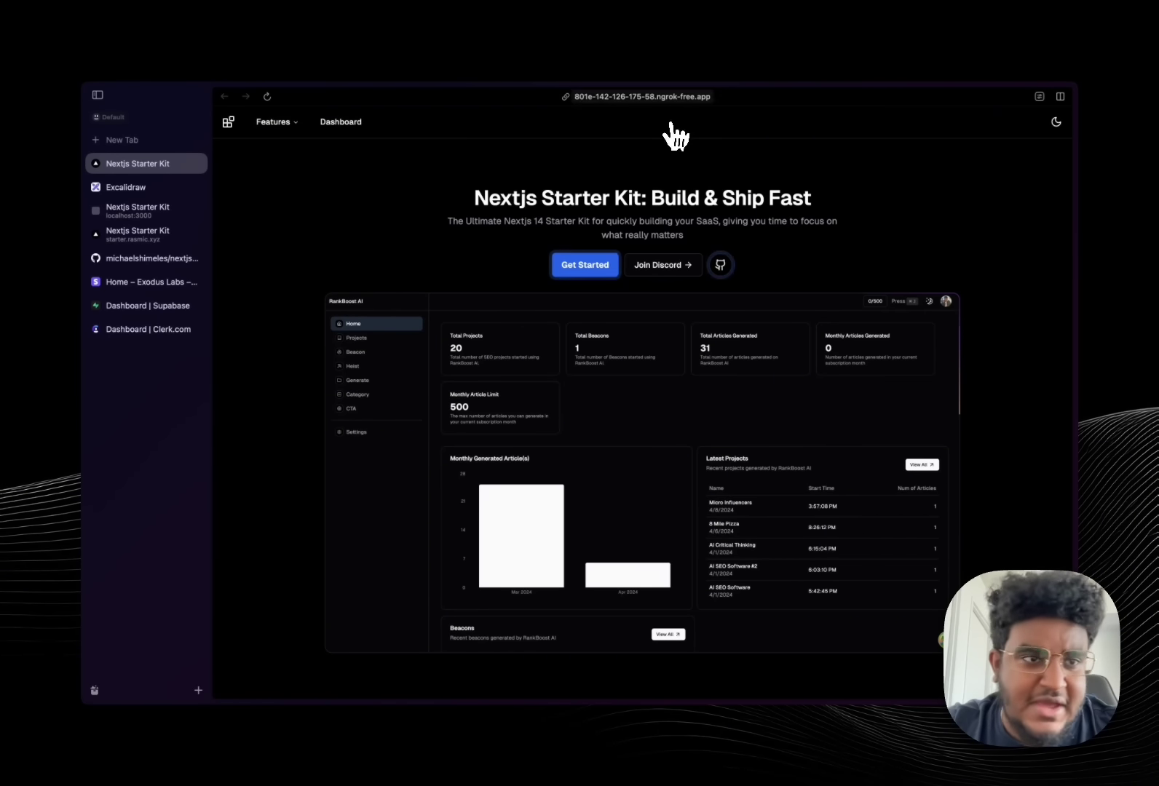
{"action": "left_click", "coordinate": [197, 163]}
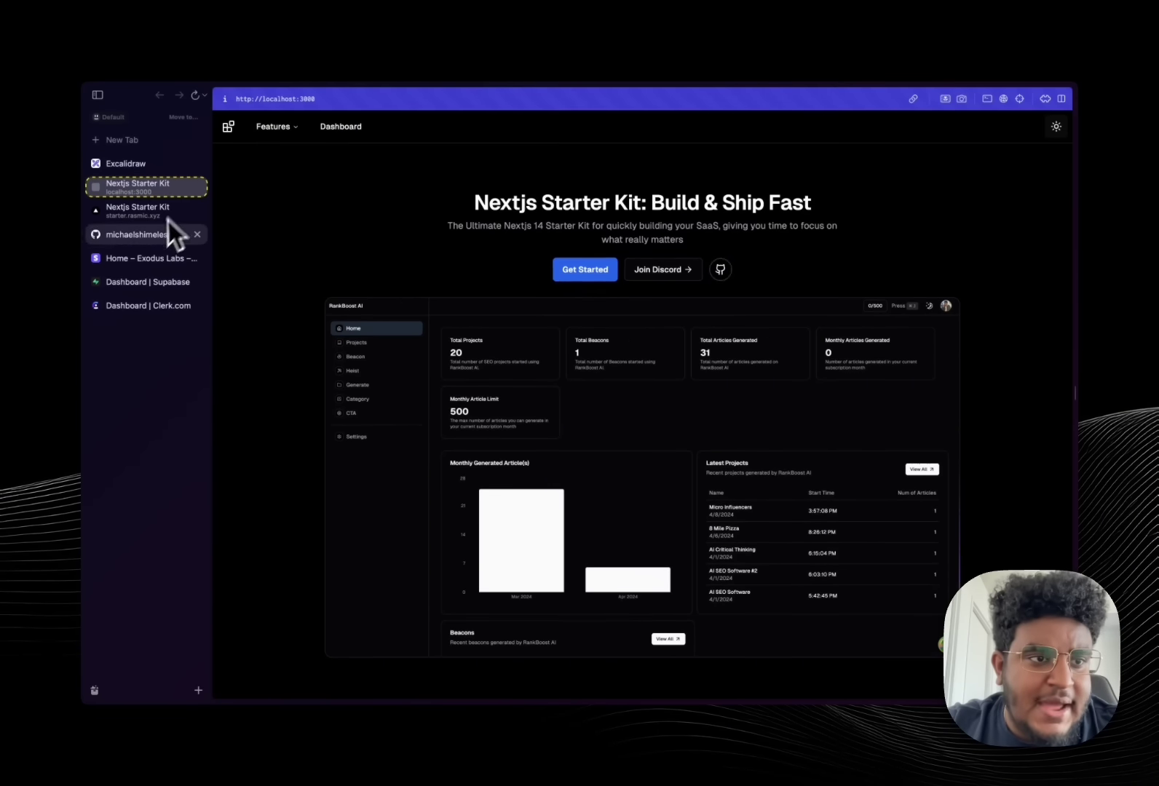
Step: Paste the ngrok URL into Clerk's Endpoint URL field, checking the webhook route path in Cursor
{"action": "left_click", "coordinate": [138, 300]}
{"action": "left_click", "coordinate": [592, 345]}
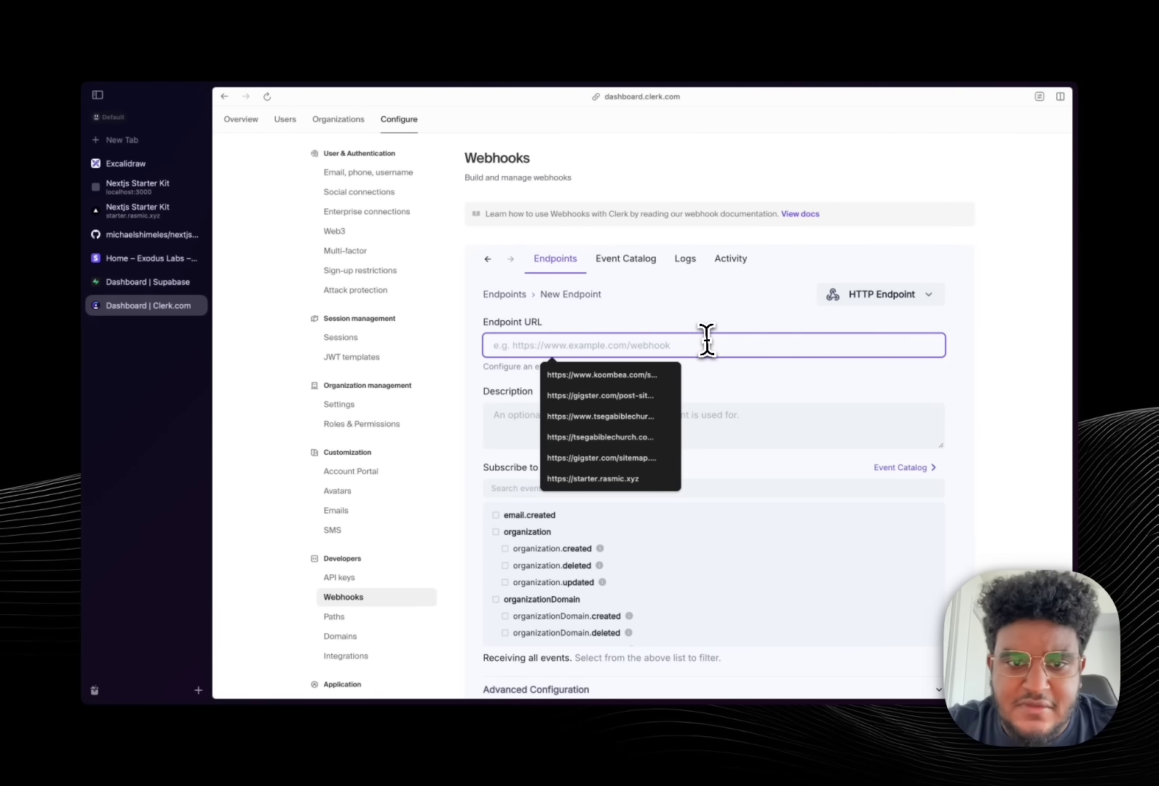
{"action": "key", "text": "super+v"}
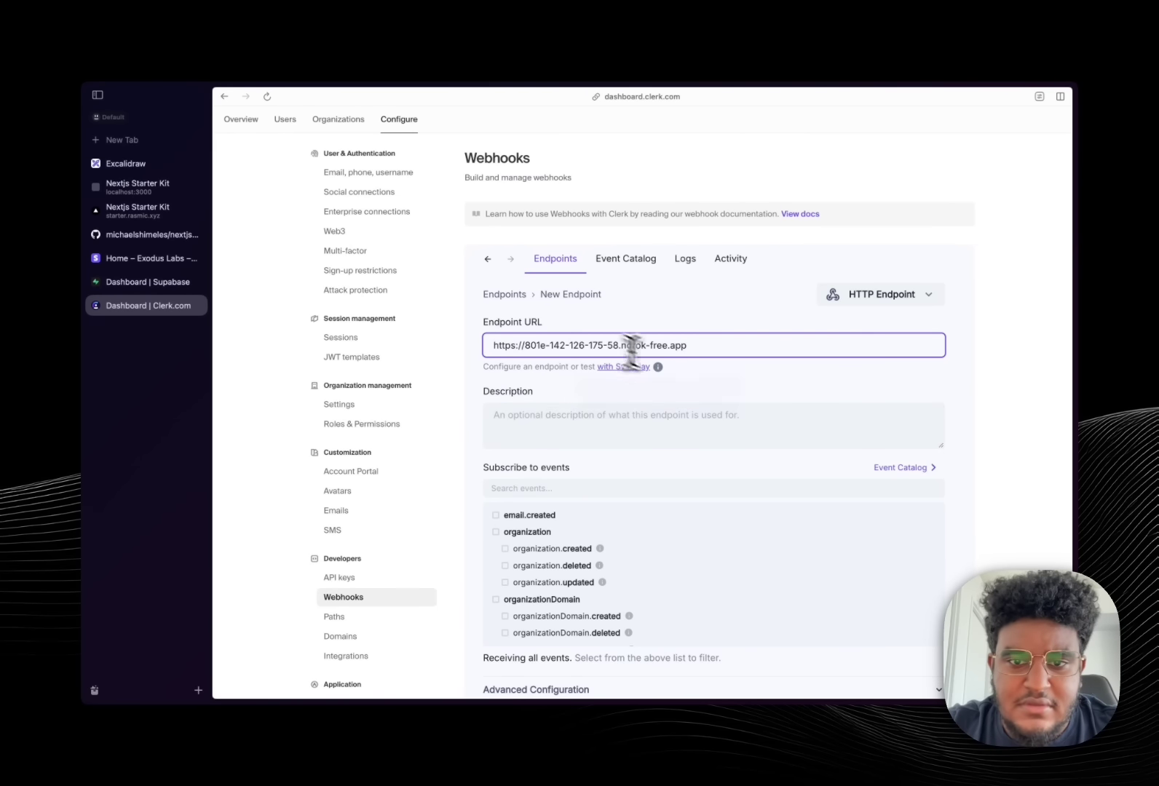
{"action": "key", "text": "ctrl+Left"}
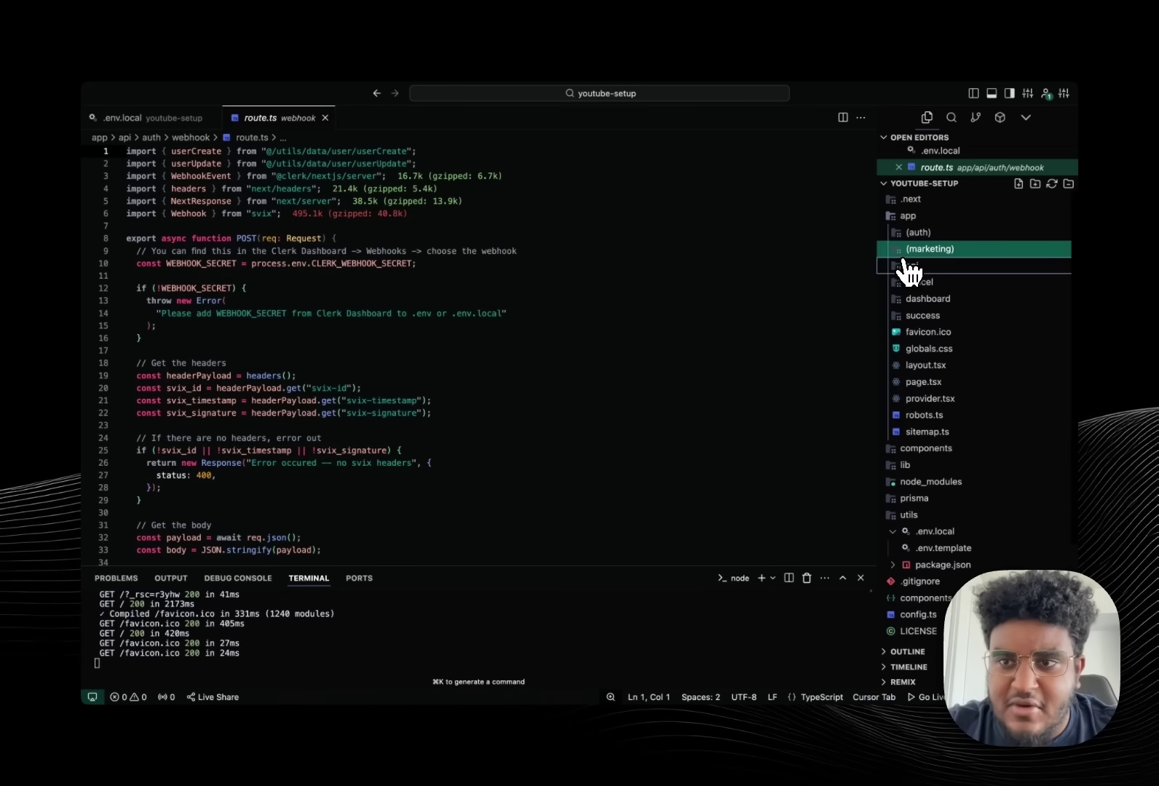
{"action": "left_click", "coordinate": [909, 266]}
{"action": "left_click", "coordinate": [910, 283]}
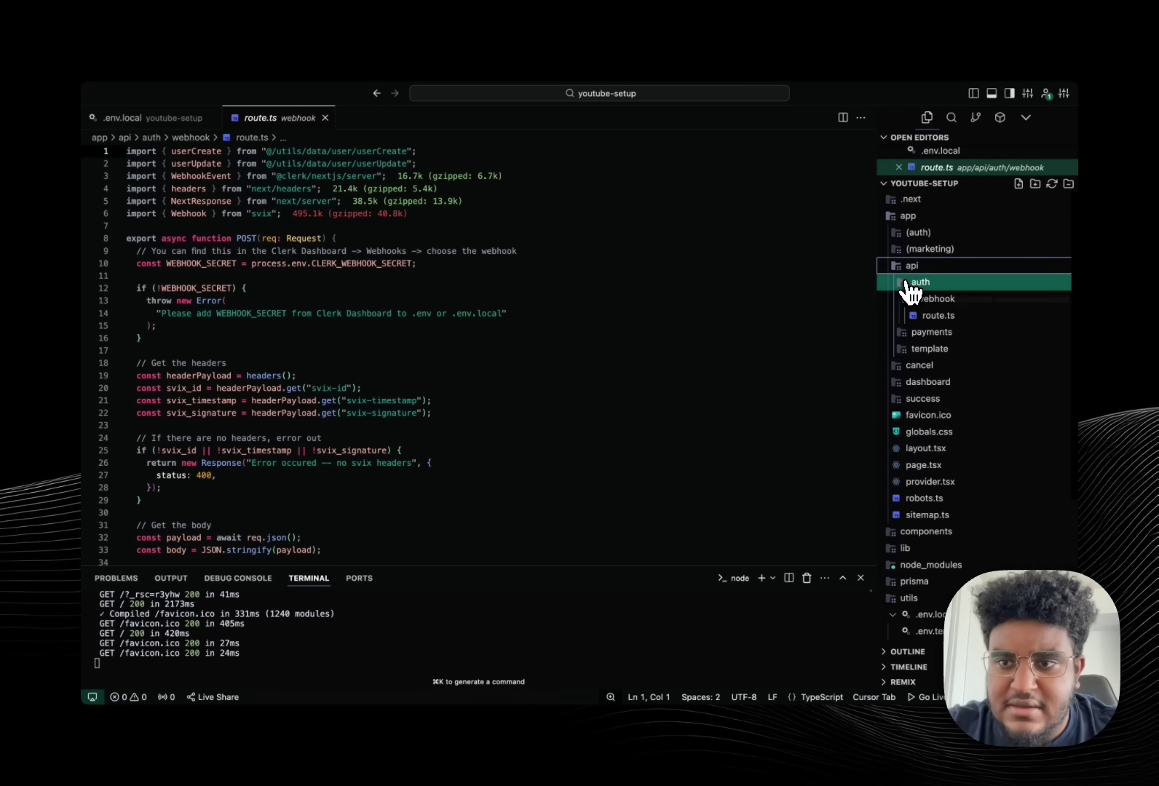
{"action": "left_click", "coordinate": [918, 299]}
{"action": "key", "text": "ctrl+Right"}
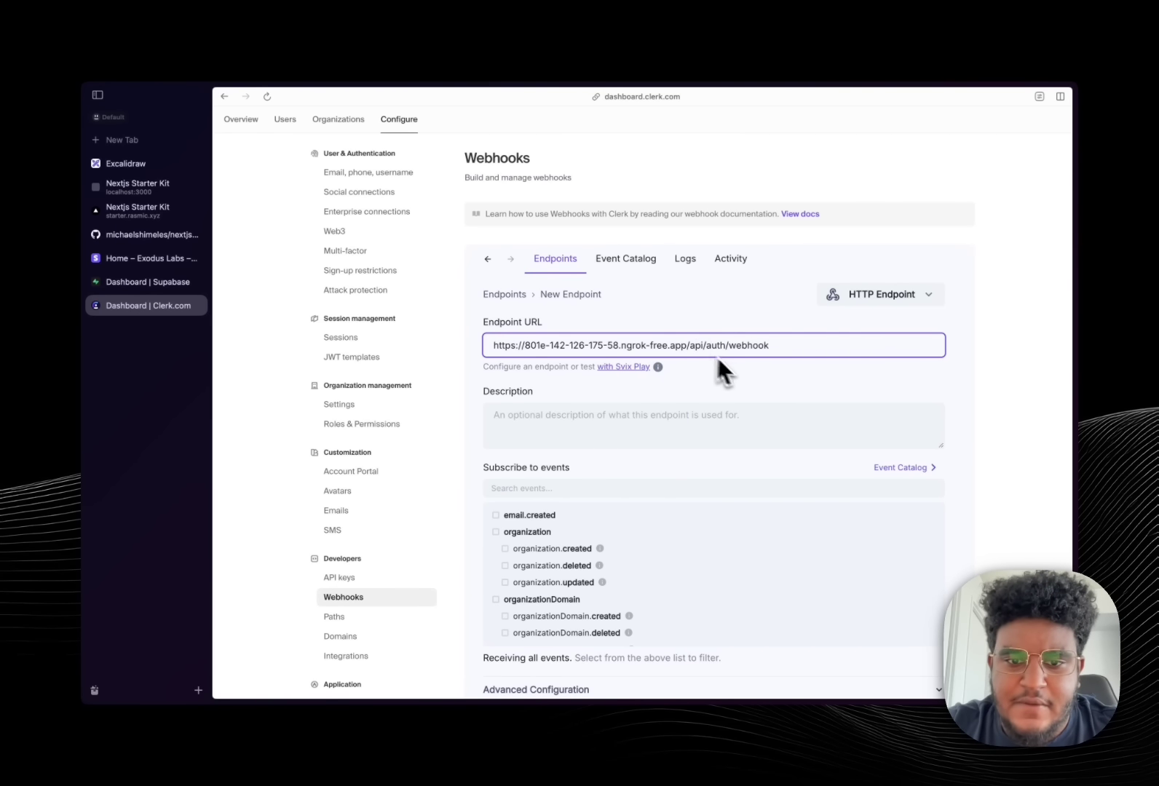
{"action": "left_click", "coordinate": [752, 392]}
Step: Subscribe the endpoint to the user.created and user.updated events
{"action": "scroll", "coordinate": [752, 391], "scroll_direction": "down", "scroll_amount": 2}
{"action": "left_click", "coordinate": [586, 401]}
{"action": "type", "text": "u"}
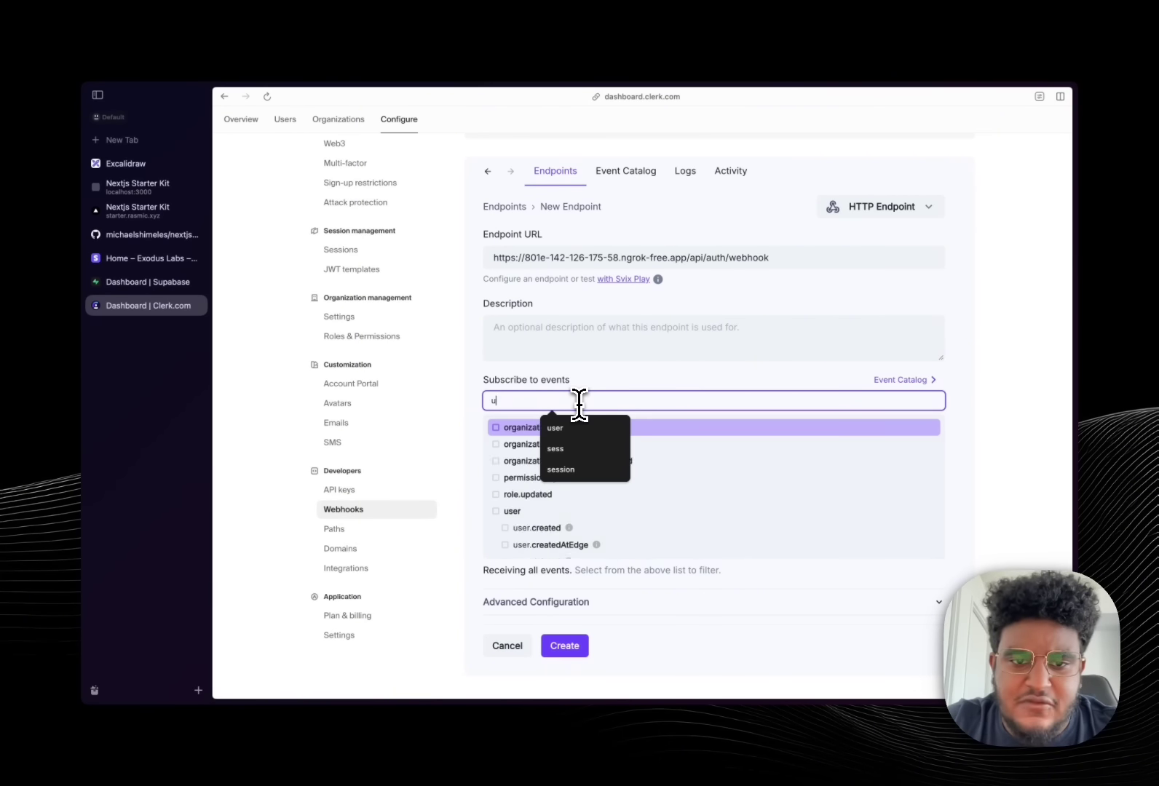
{"action": "type", "text": "ser"}
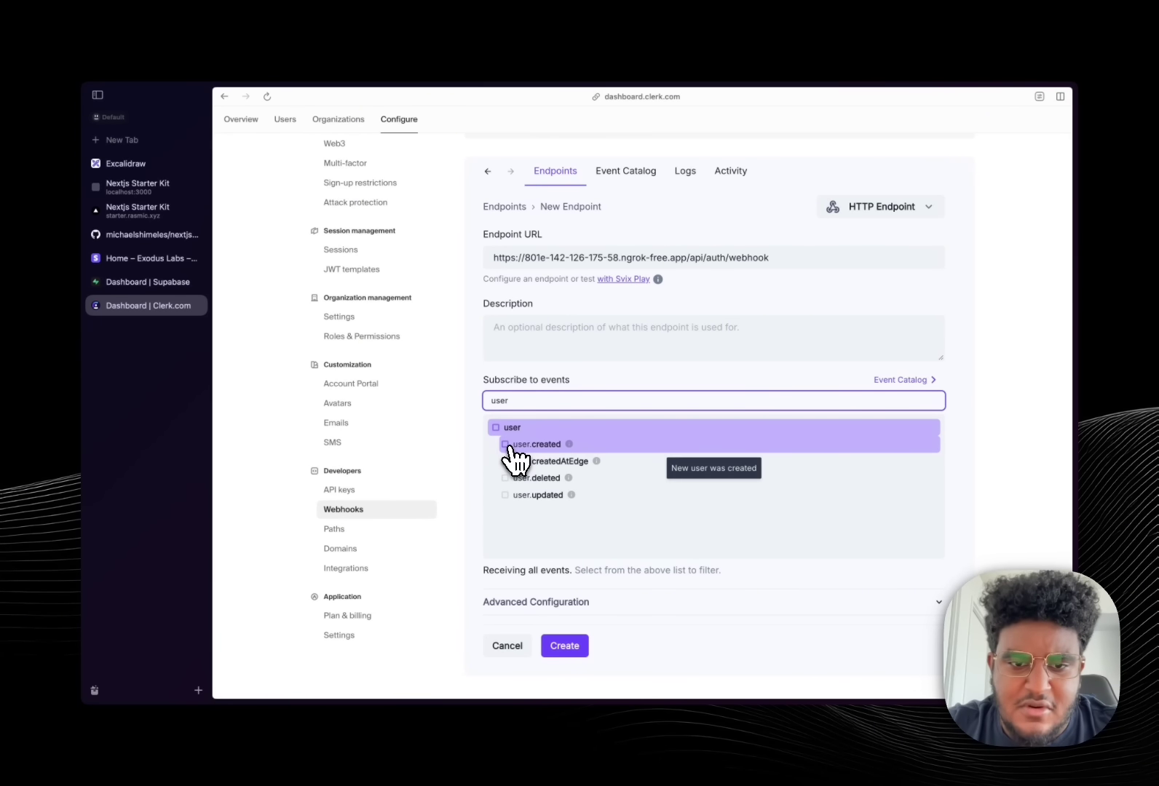
{"action": "left_click", "coordinate": [509, 447]}
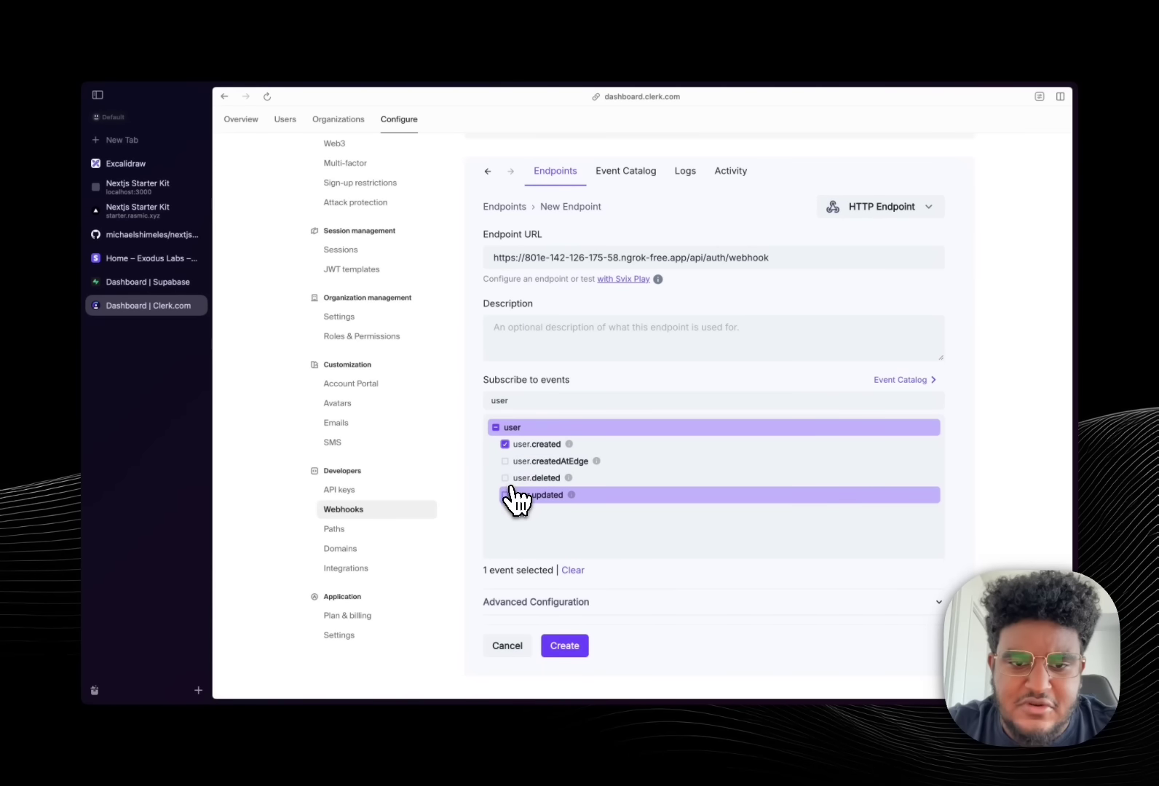
{"action": "left_click", "coordinate": [505, 481]}
{"action": "key", "text": "ctrl+Left"}
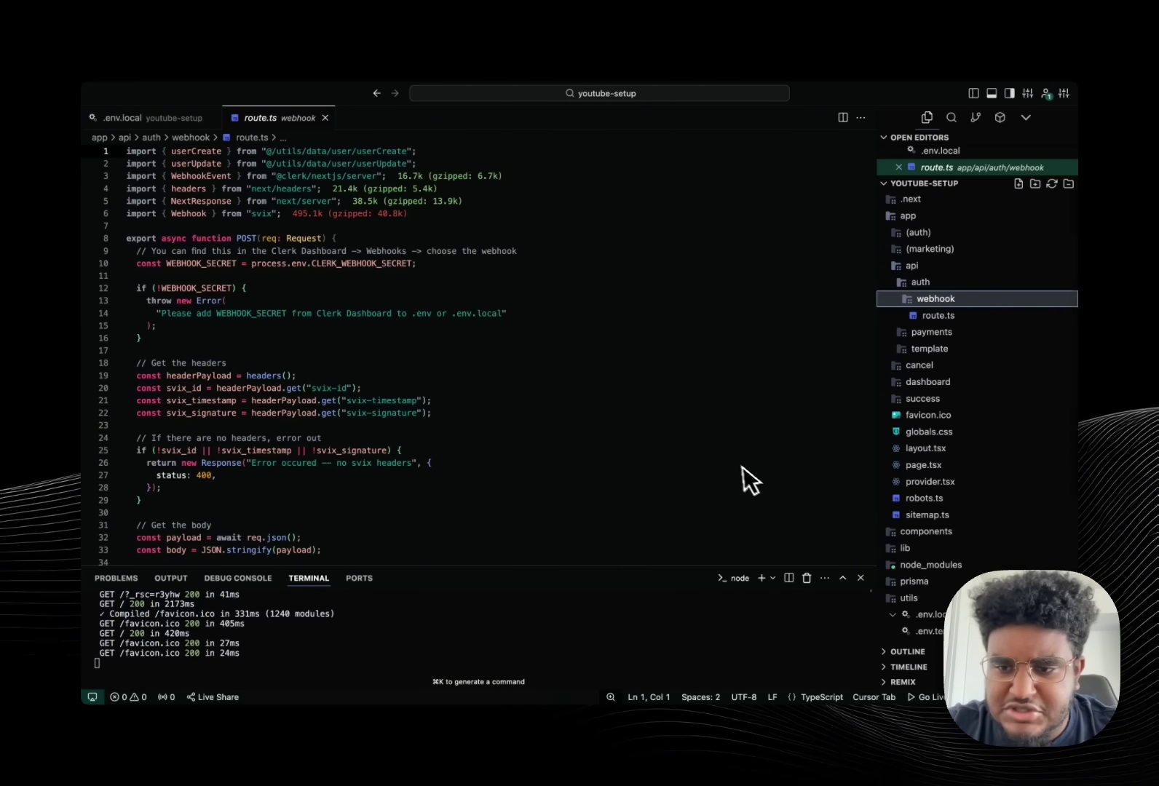
{"action": "scroll", "coordinate": [975, 484], "scroll_direction": "down", "scroll_amount": 3}
{"action": "scroll", "coordinate": [975, 484], "scroll_direction": "down", "scroll_amount": 3}
{"action": "left_click", "coordinate": [950, 388]}
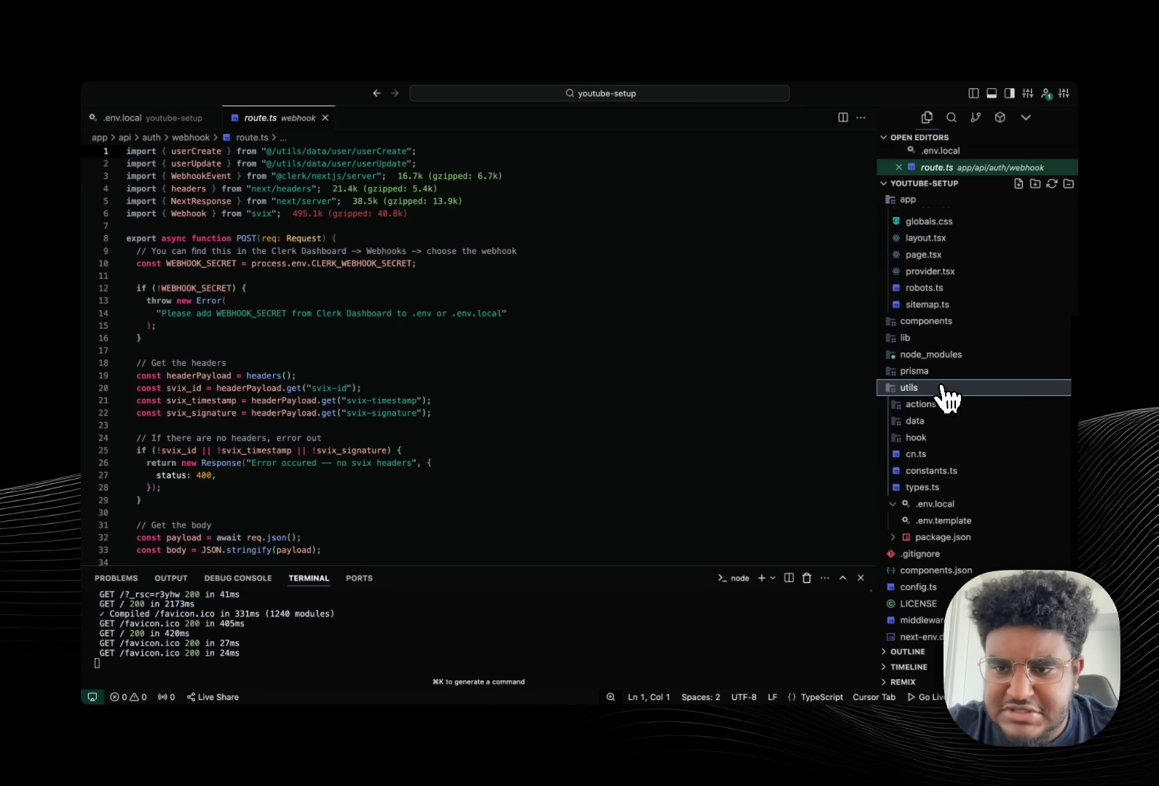
{"action": "left_click", "coordinate": [937, 421]}
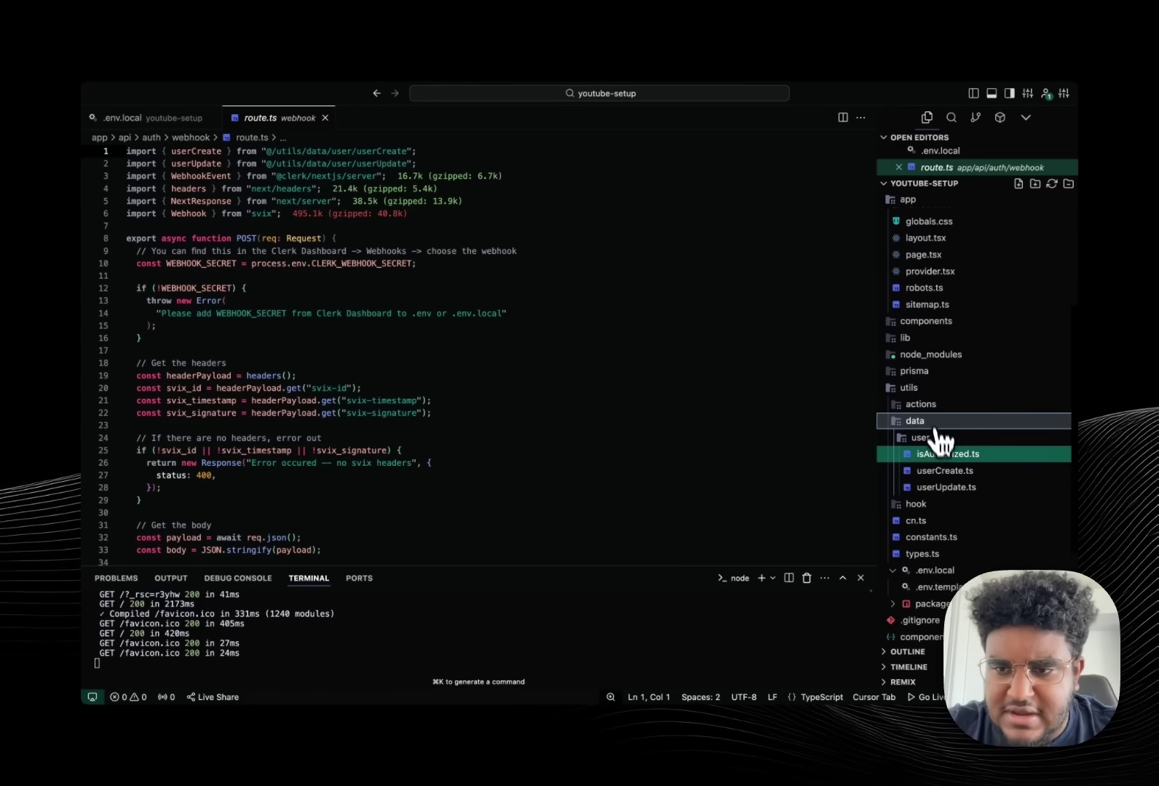
{"action": "key", "text": "super+q"}
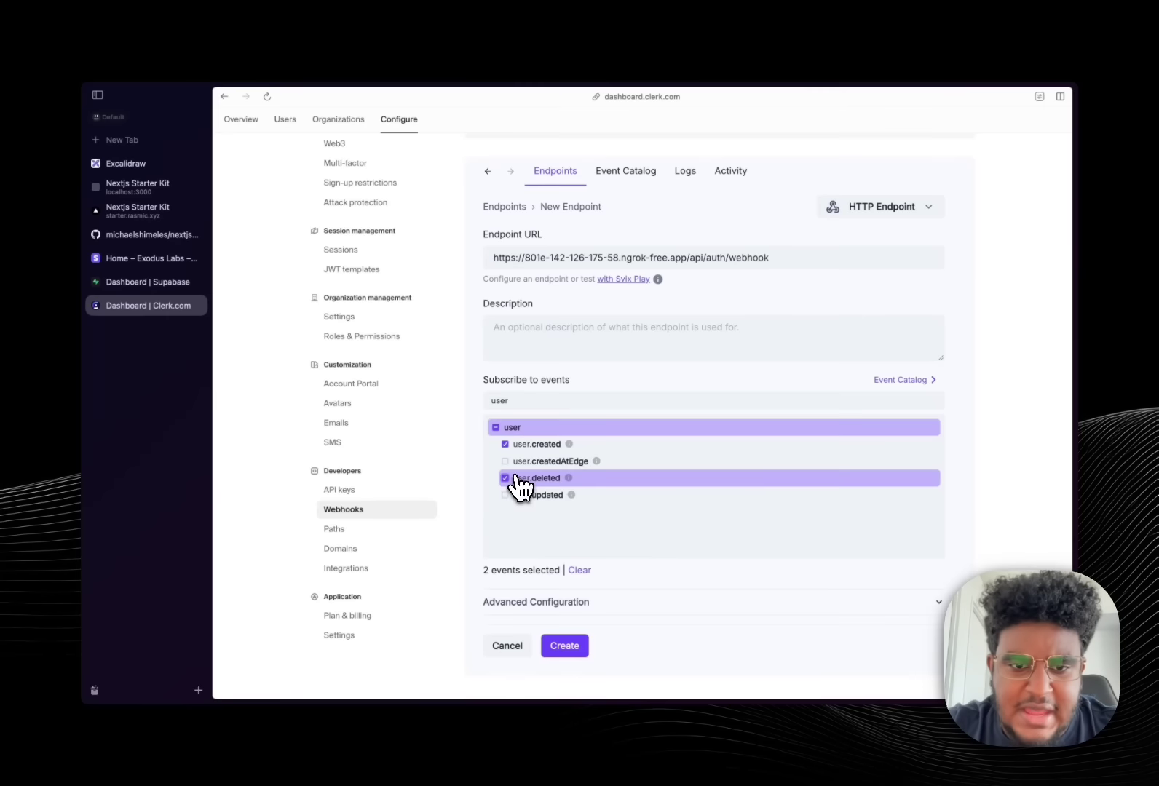
{"action": "left_click", "coordinate": [505, 477]}
{"action": "left_click", "coordinate": [505, 495]}
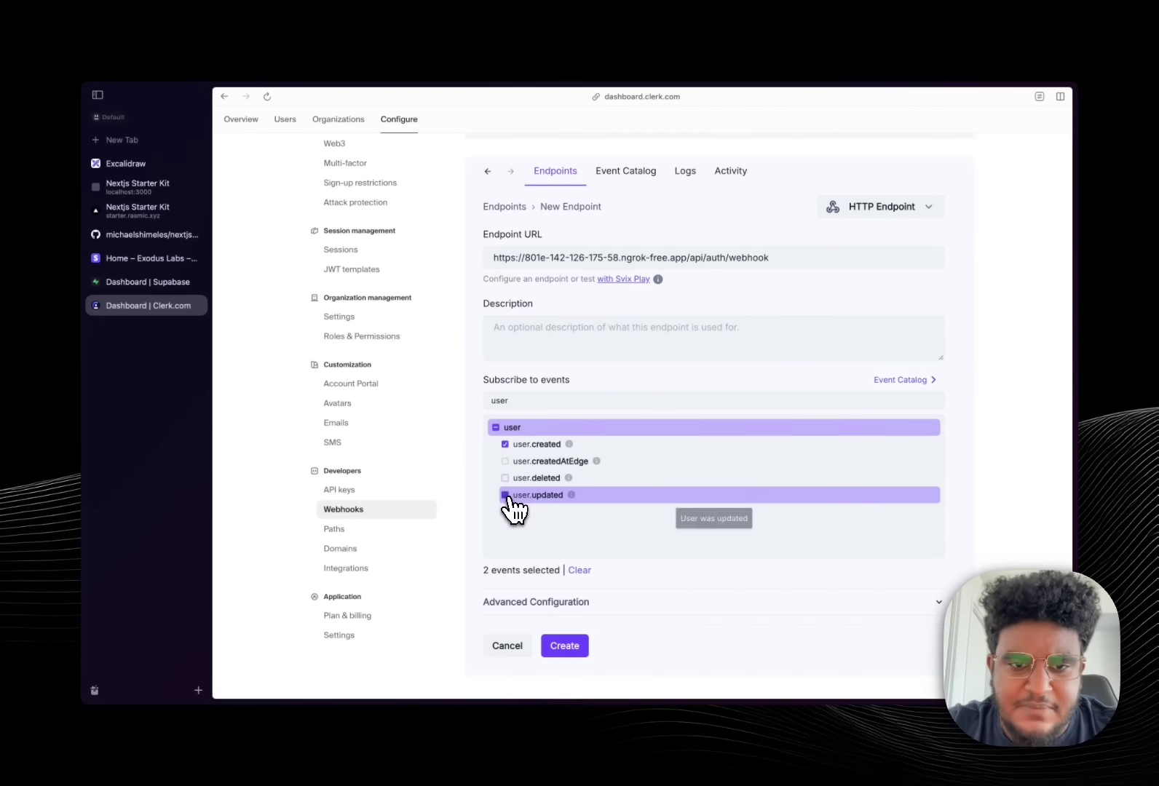
Step: Create the endpoint and select its revealed signing secret
{"action": "left_click", "coordinate": [565, 646]}
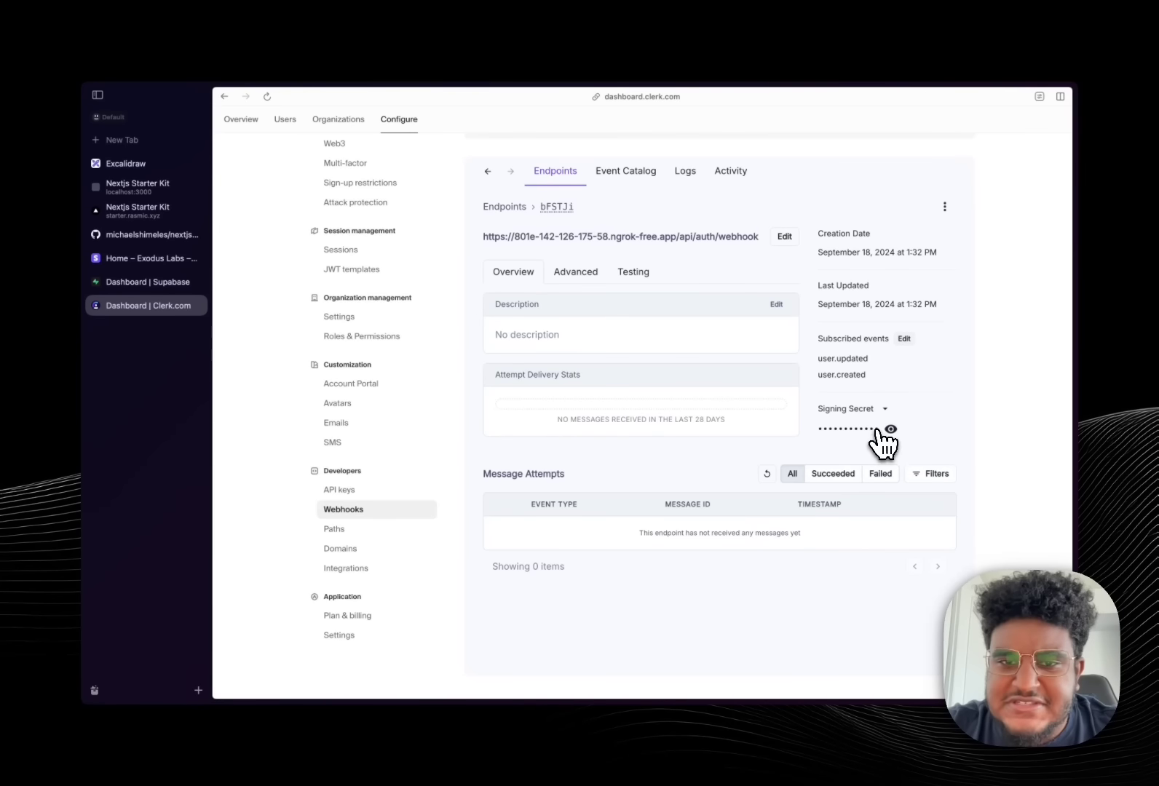
{"action": "left_click", "coordinate": [891, 429]}
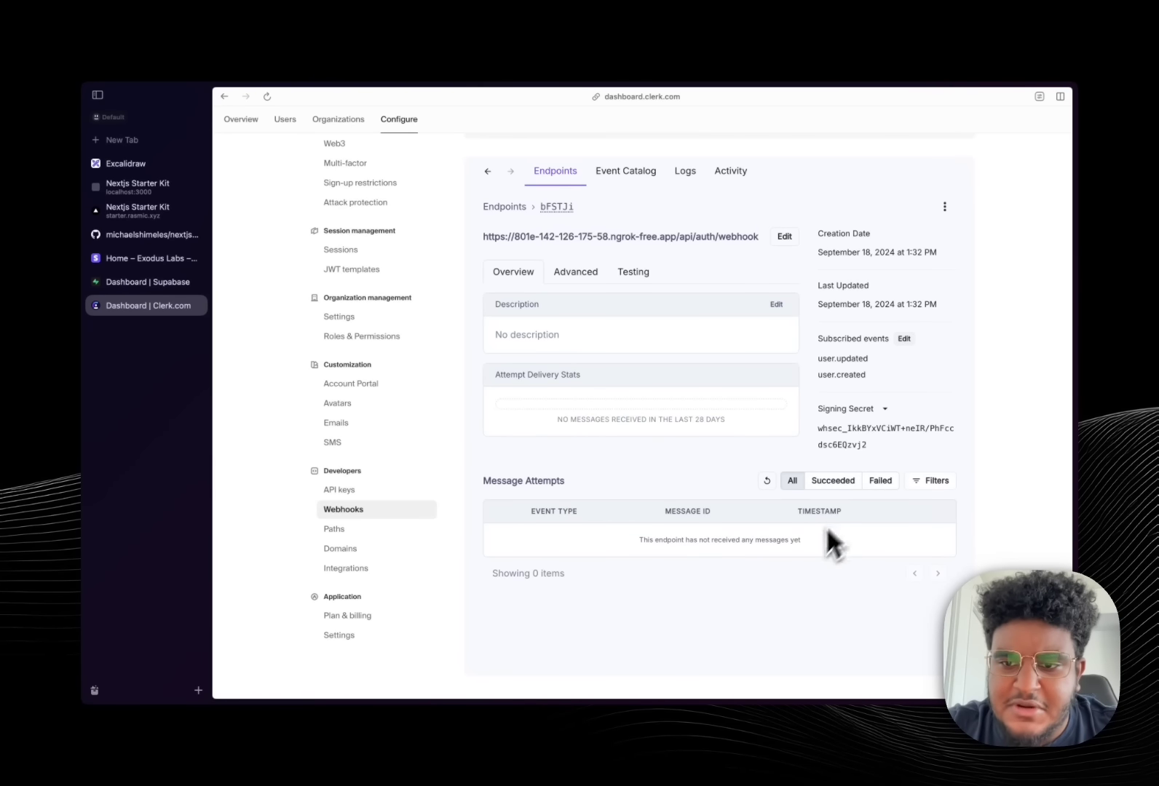
{"action": "left_click_drag", "start_coordinate": [823, 452], "coordinate": [820, 428]}
{"action": "key", "text": "super+c"}
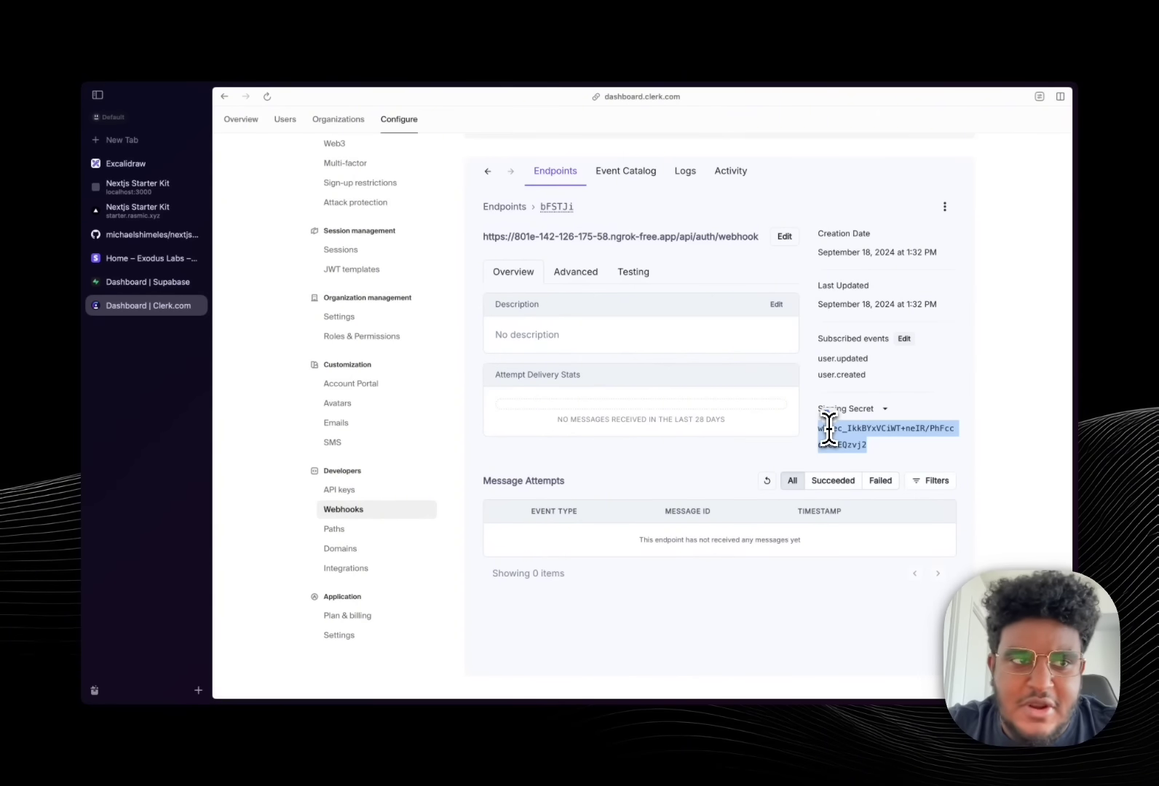
{"action": "key", "text": "super+Tab"}
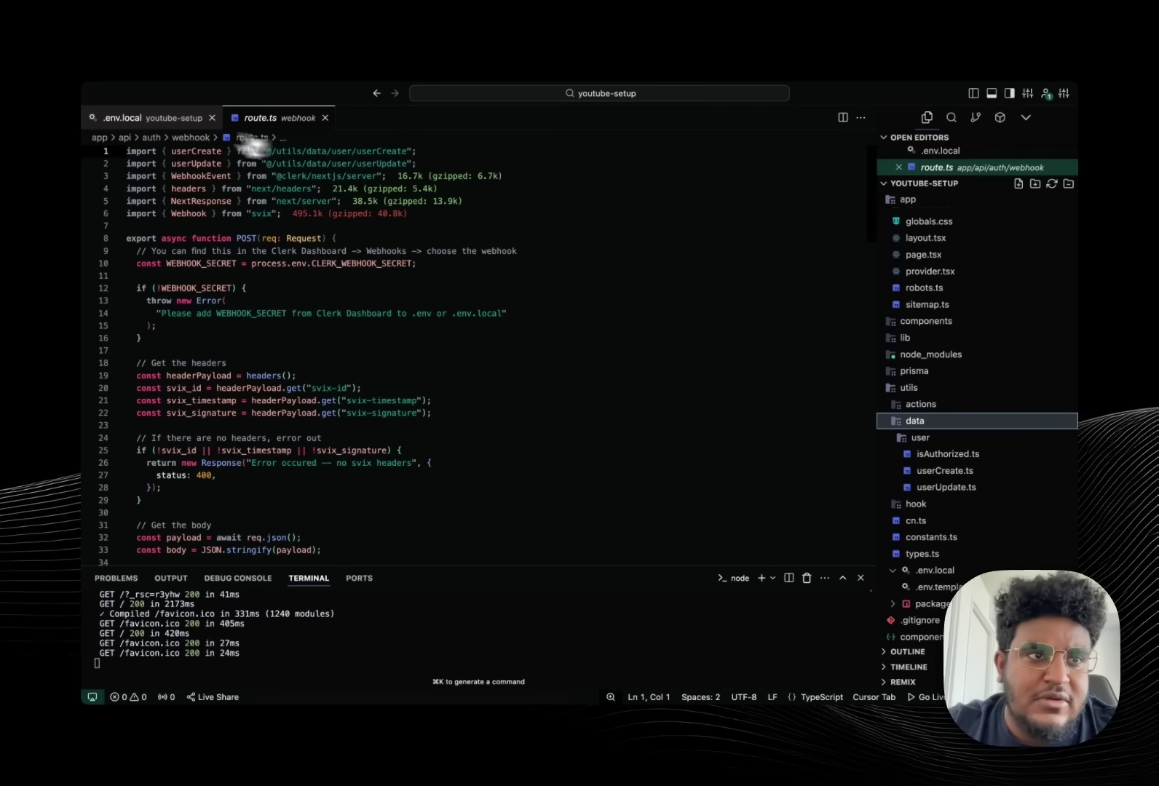
Step: Paste the Clerk webhook secret after CLERK_WEBHOOK_SECRET= and save .env.local
{"action": "left_click", "coordinate": [146, 118]}
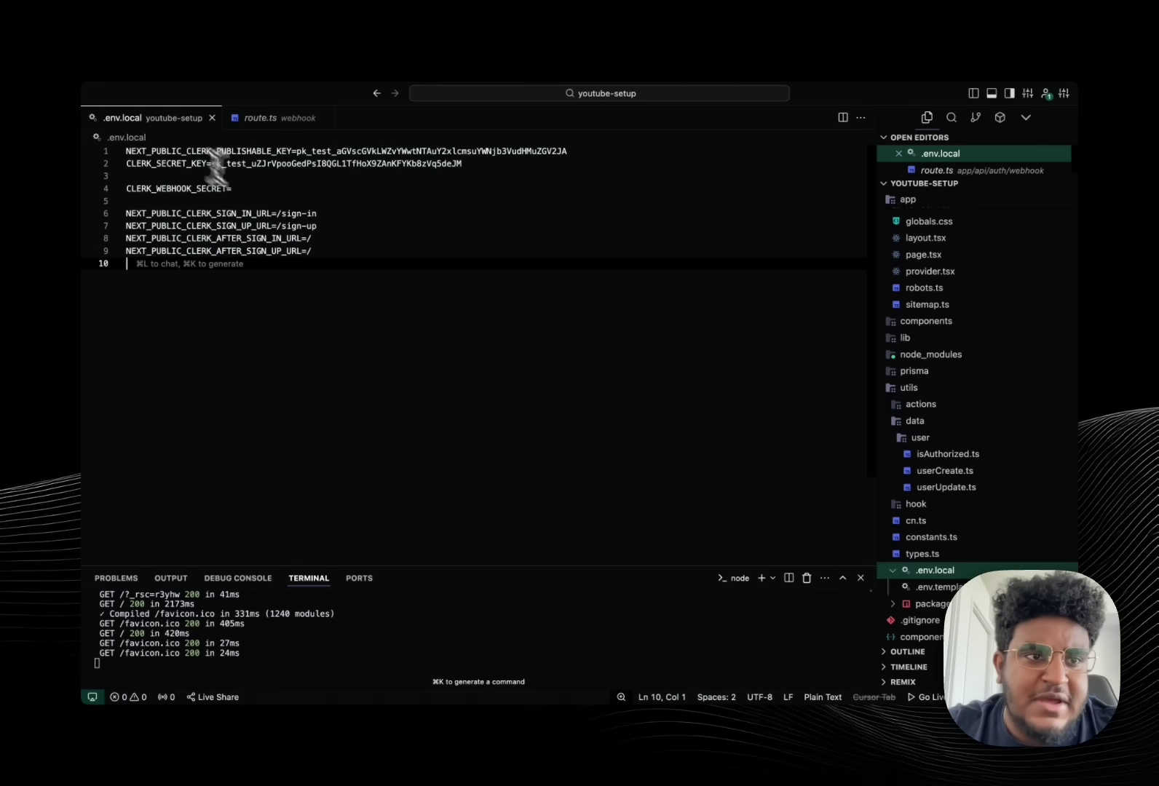
{"action": "left_click", "coordinate": [251, 189]}
{"action": "key", "text": "super+v"}
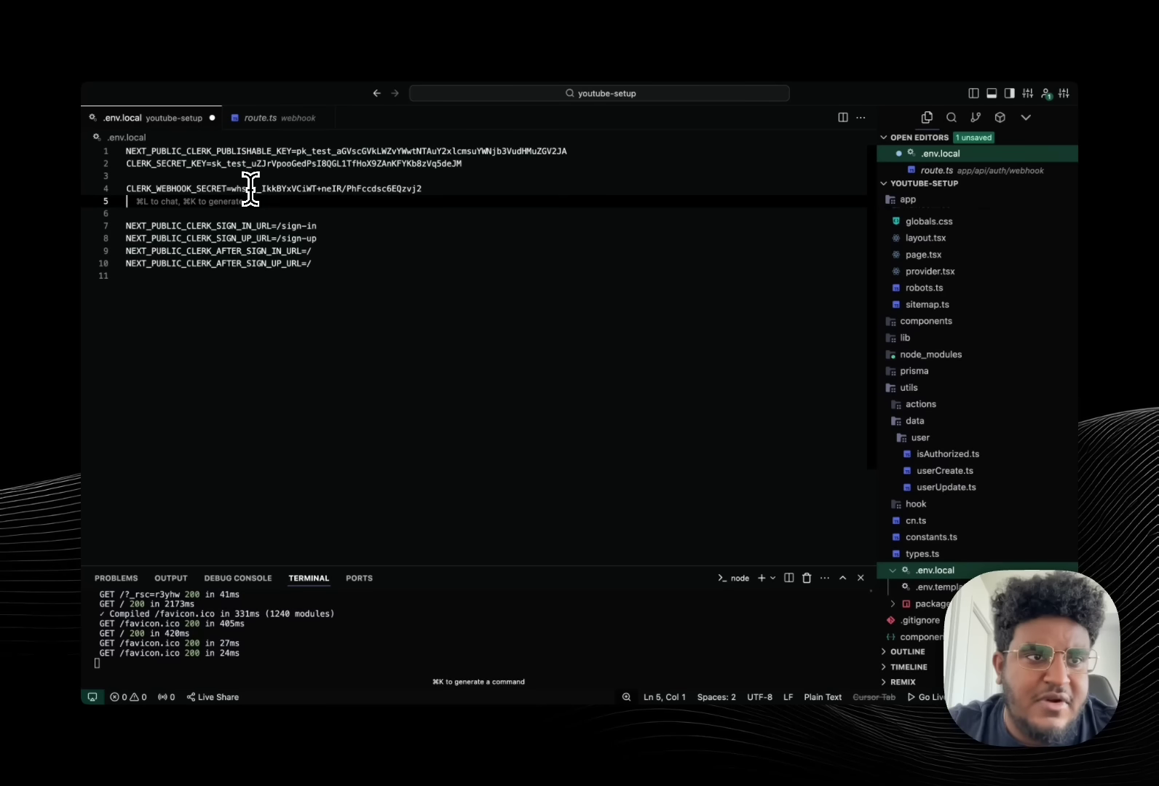
{"action": "key", "text": "super+s"}
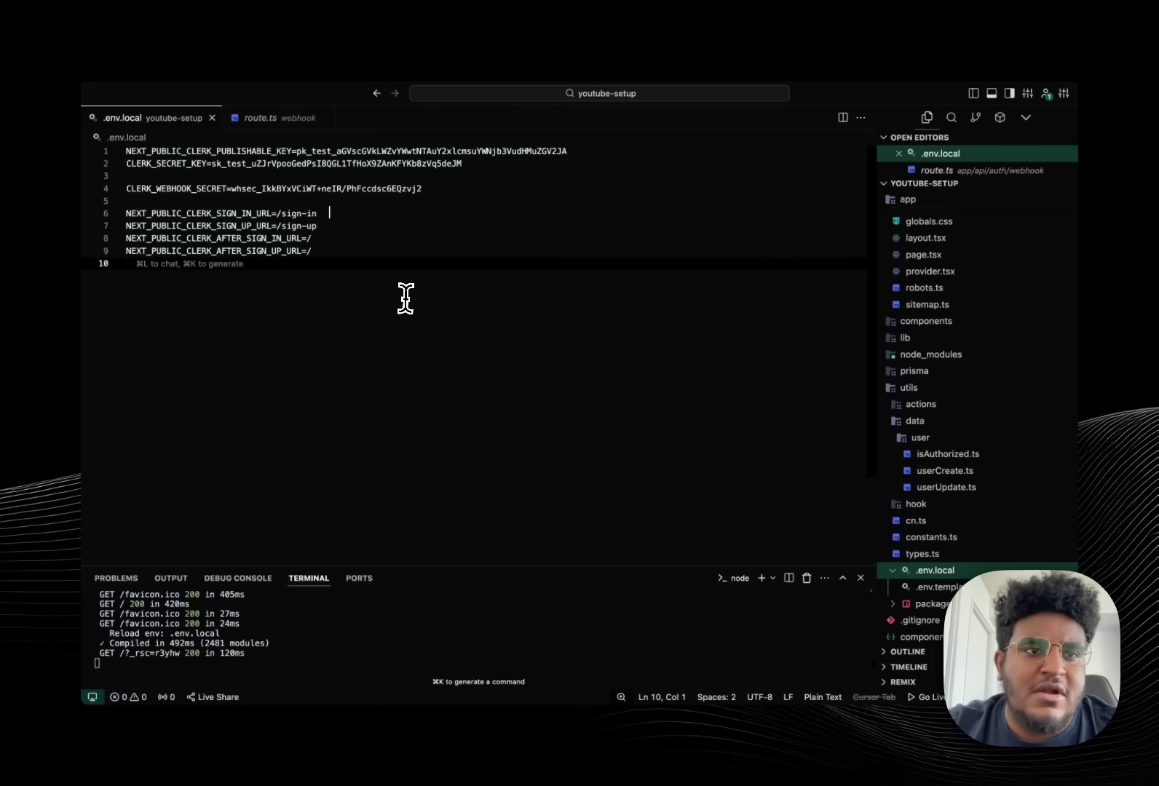
{"action": "left_click_drag", "start_coordinate": [407, 297], "coordinate": [75, 142]}
{"action": "left_click", "coordinate": [362, 305]}
{"action": "left_click_drag", "start_coordinate": [400, 298], "coordinate": [117, 165]}
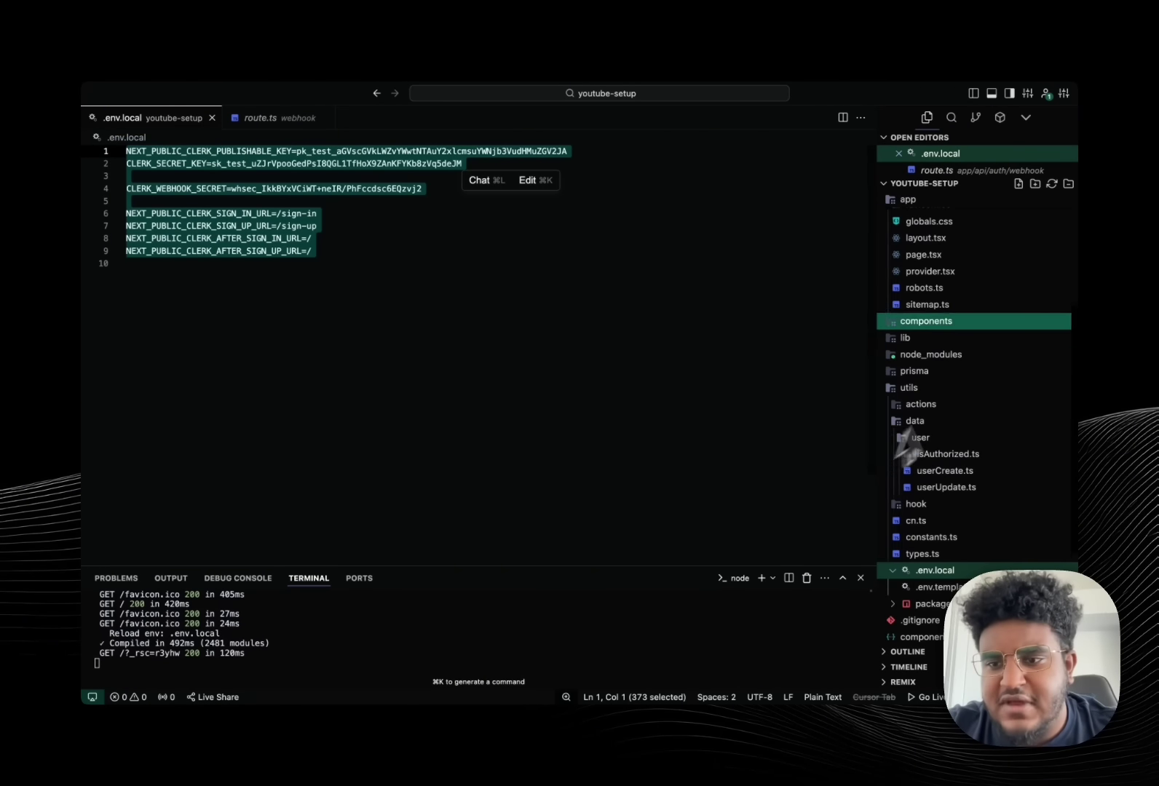
Step: Copy the SUPABASE and DATABASE_URL/DIRECT_URL lines from .env.template into .env.local and save
{"action": "scroll", "coordinate": [920, 306], "scroll_direction": "down", "scroll_amount": 5}
{"action": "left_click", "coordinate": [940, 421]}
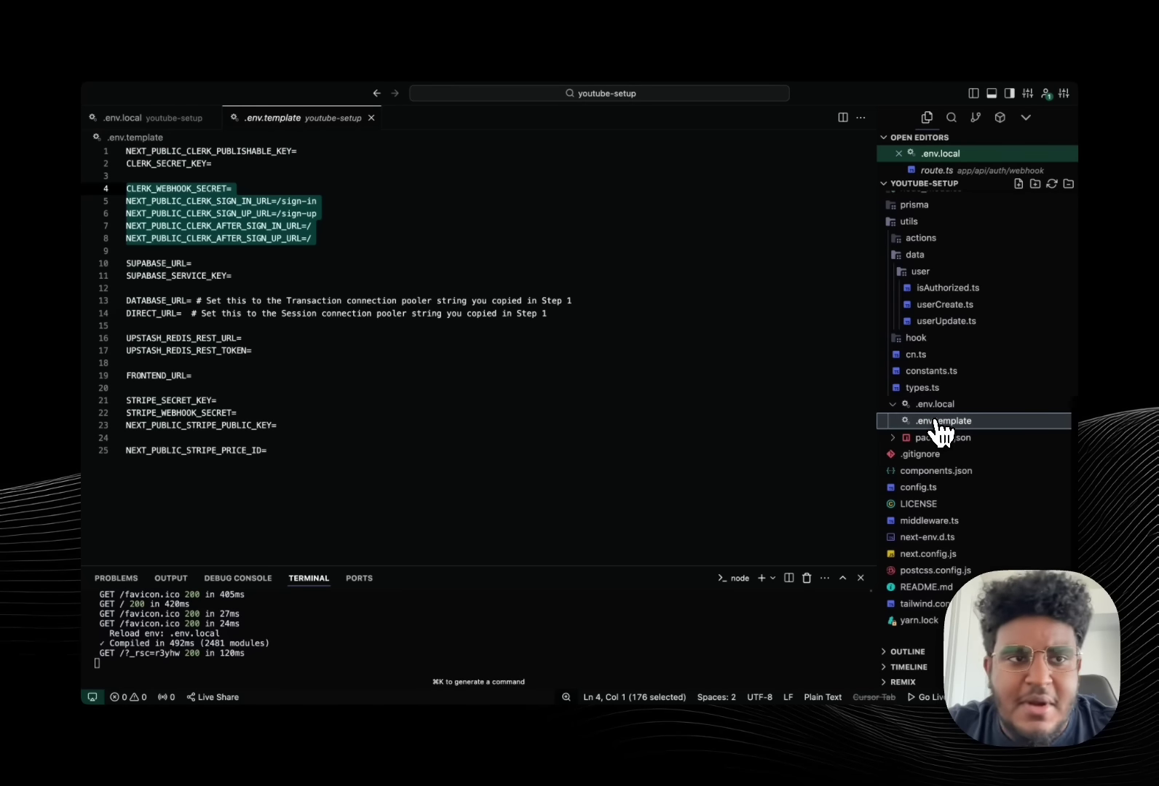
{"action": "left_click", "coordinate": [477, 313]}
{"action": "left_click_drag", "start_coordinate": [126, 263], "coordinate": [158, 320]}
{"action": "key", "text": "super+c"}
{"action": "left_click", "coordinate": [155, 118]}
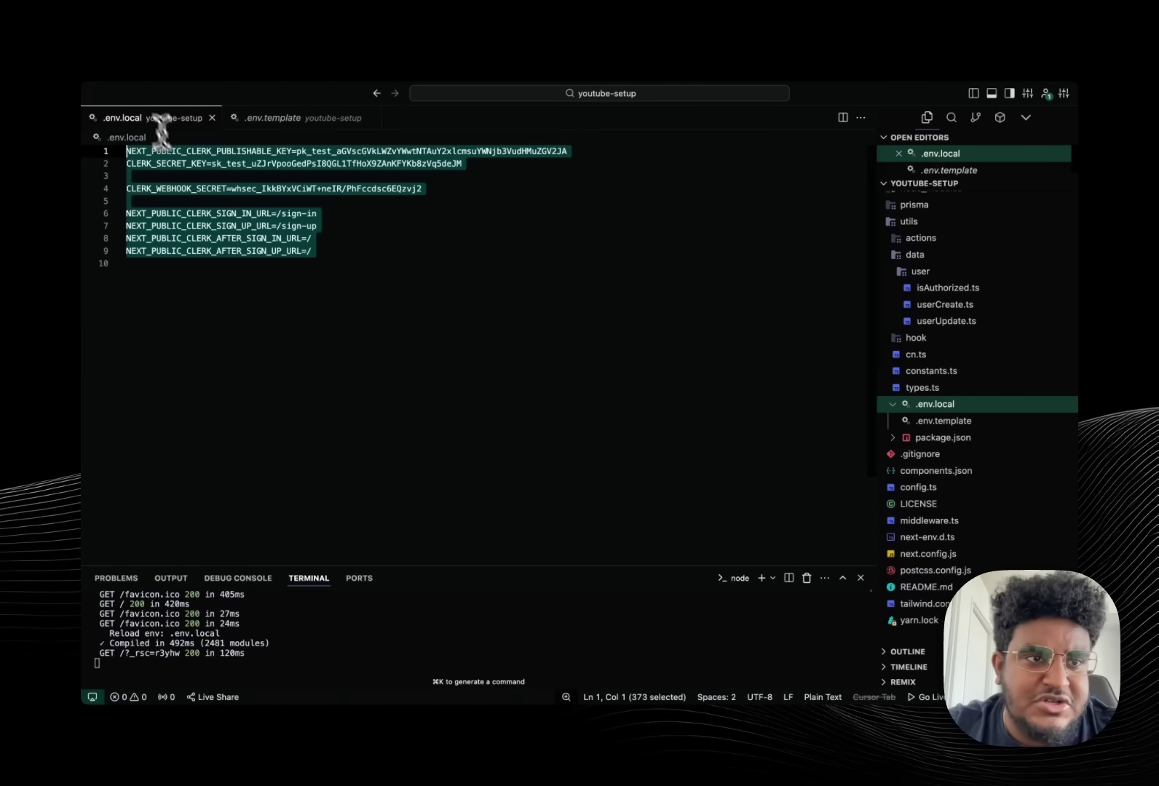
{"action": "left_click", "coordinate": [319, 269]}
{"action": "key", "text": "Return"}
{"action": "key", "text": "super+v"}
{"action": "key", "text": "super+s"}
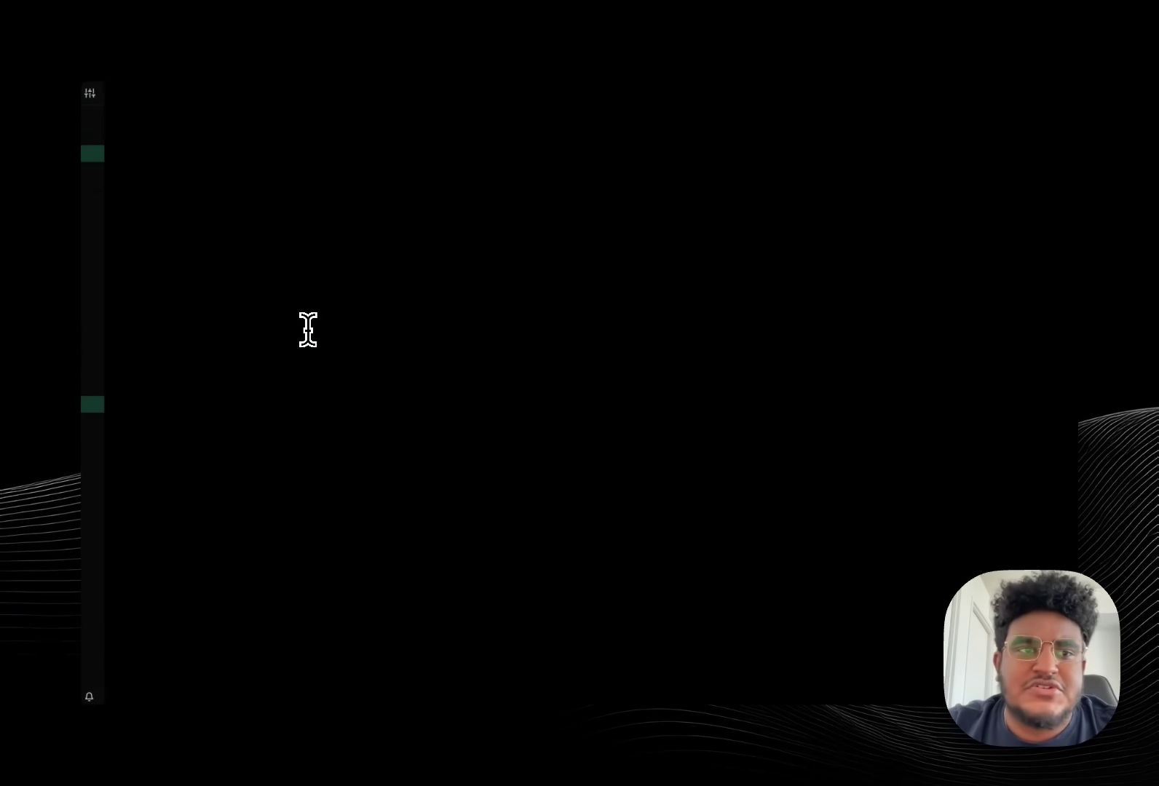
Step: Create the 'Youtube Demos' Supabase project with a generated database password
{"action": "left_click", "coordinate": [148, 286]}
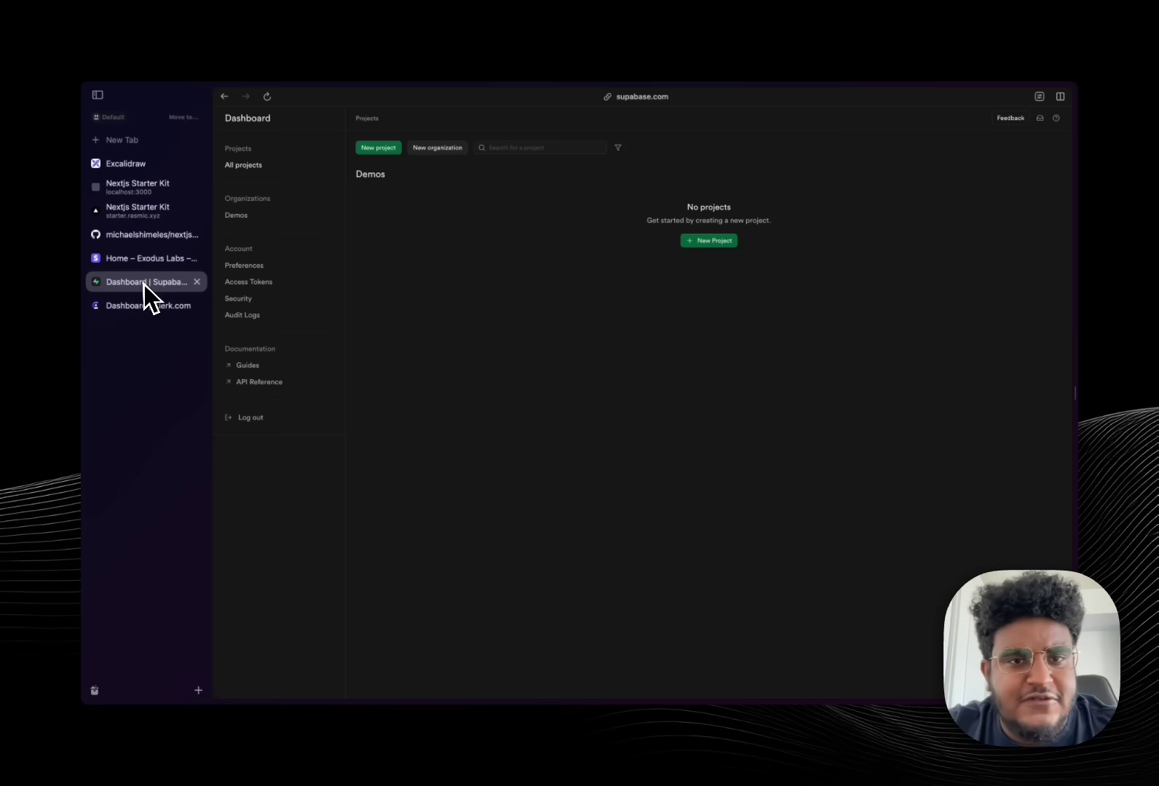
{"action": "left_click", "coordinate": [712, 242]}
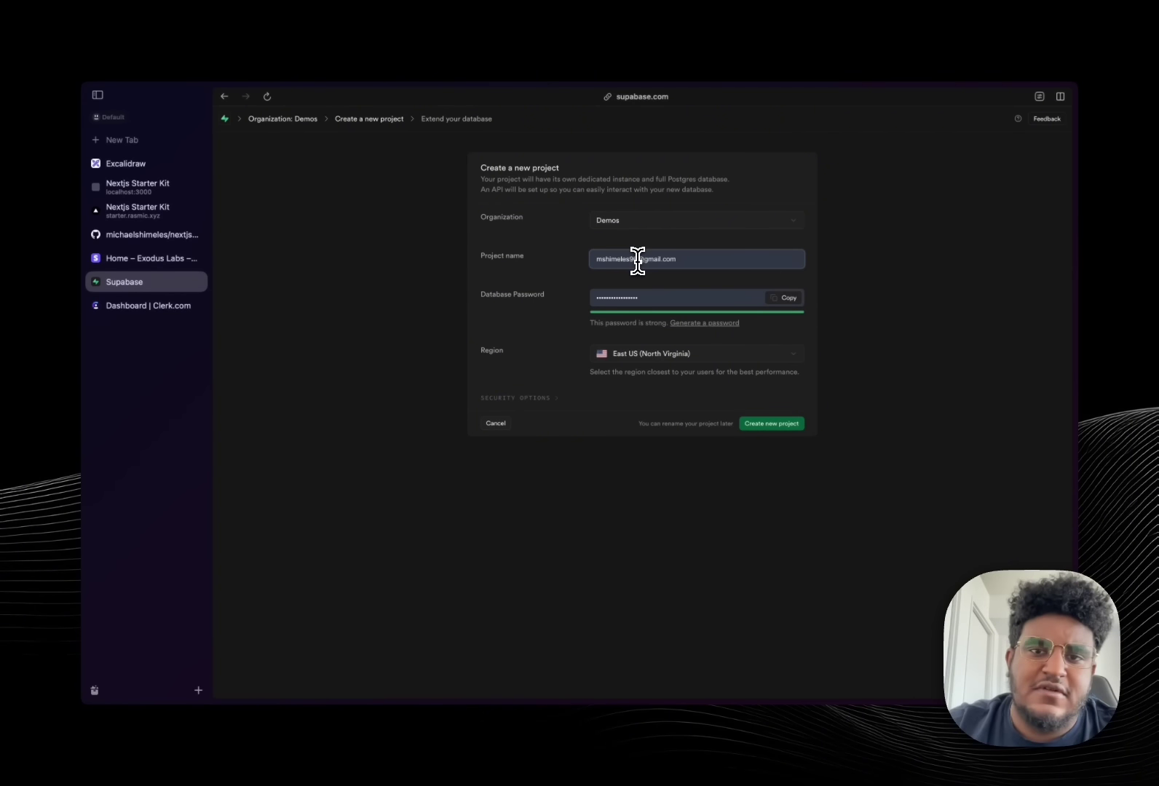
{"action": "left_click", "coordinate": [660, 255]}
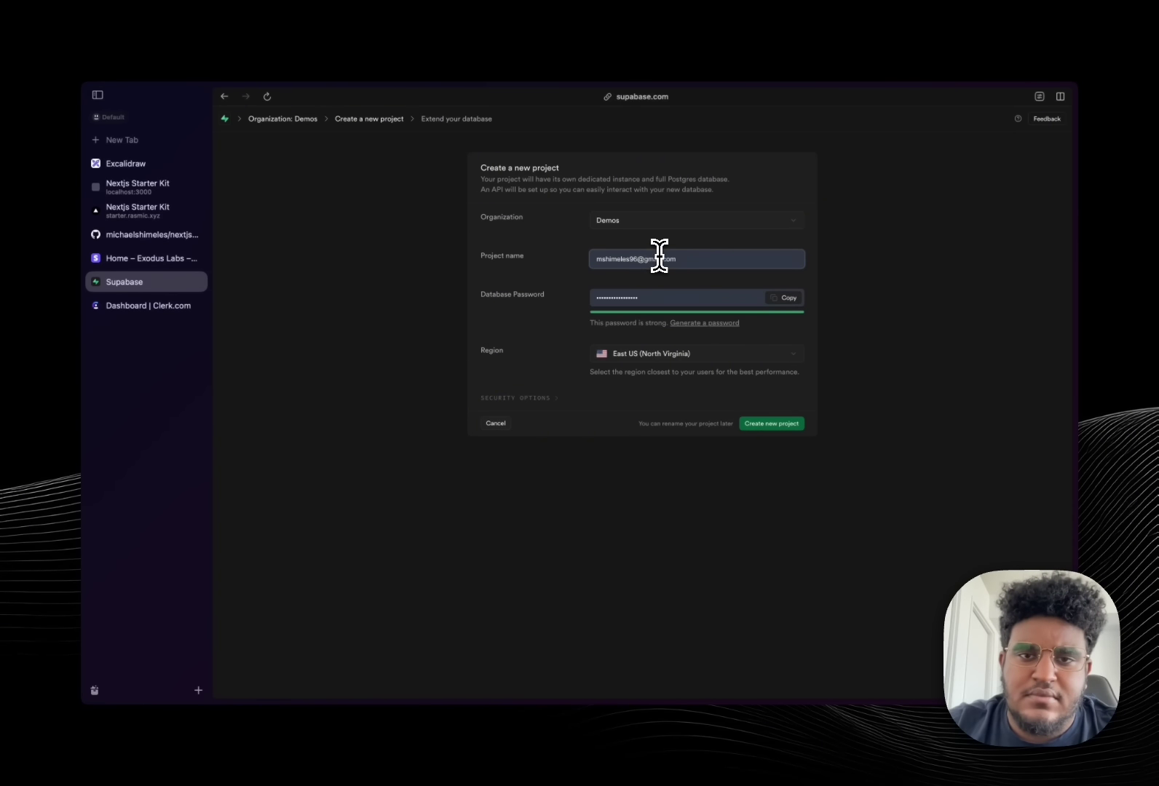
{"action": "key", "text": "BackSpace"}
{"action": "key", "text": "BackSpace"}
{"action": "key", "text": "BackSpace"}
{"action": "key", "text": "BackSpace"}
{"action": "key", "text": "BackSpace"}
{"action": "key", "text": "BackSpace"}
{"action": "key", "text": "BackSpace"}
{"action": "key", "text": "BackSpace"}
{"action": "key", "text": "BackSpace"}
{"action": "key", "text": "BackSpace"}
{"action": "key", "text": "BackSpace"}
{"action": "key", "text": "BackSpace"}
{"action": "key", "text": "BackSpace"}
{"action": "key", "text": "BackSpace"}
{"action": "key", "text": "BackSpace"}
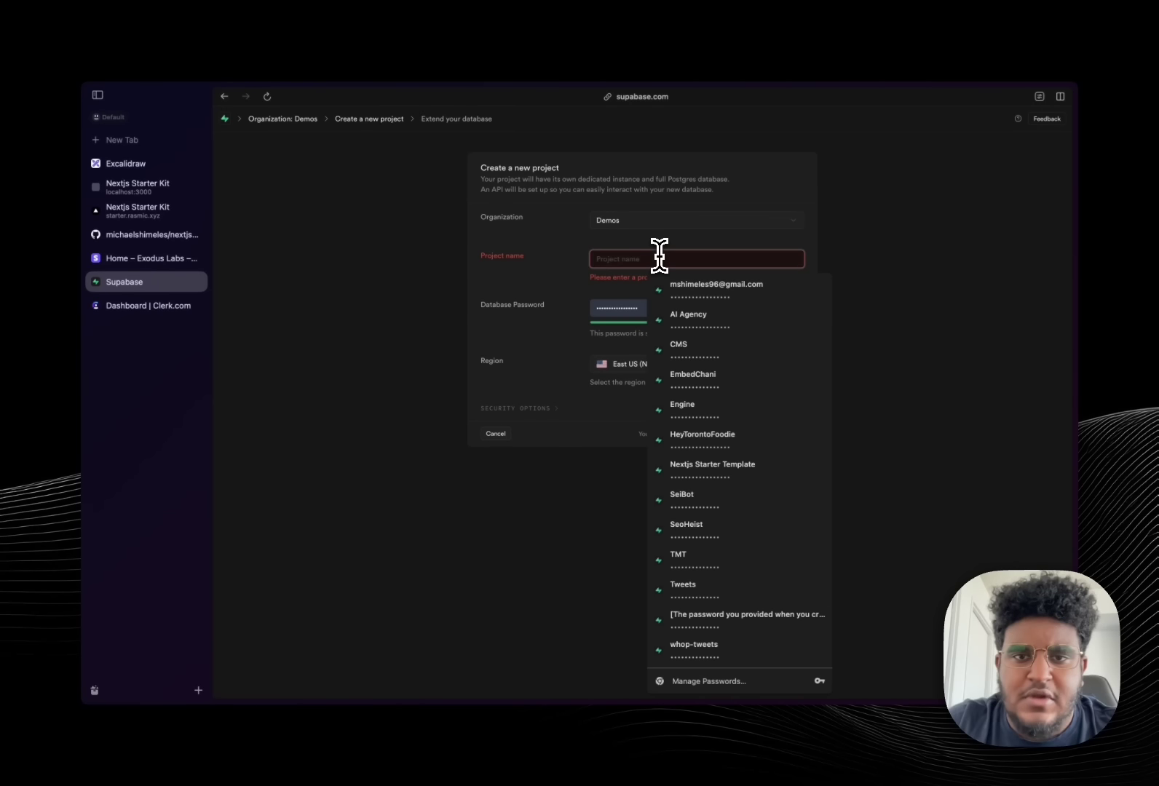
{"action": "type", "text": "Youtube Demos"}
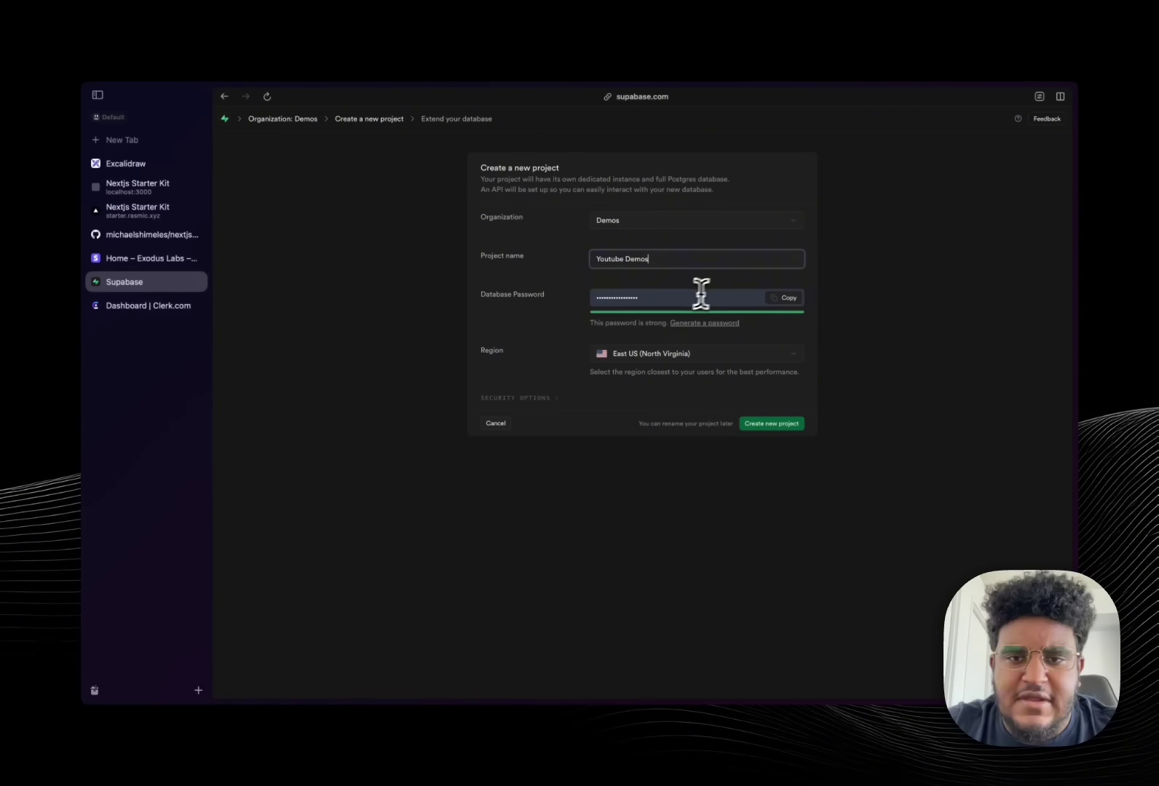
{"action": "left_click", "coordinate": [655, 298]}
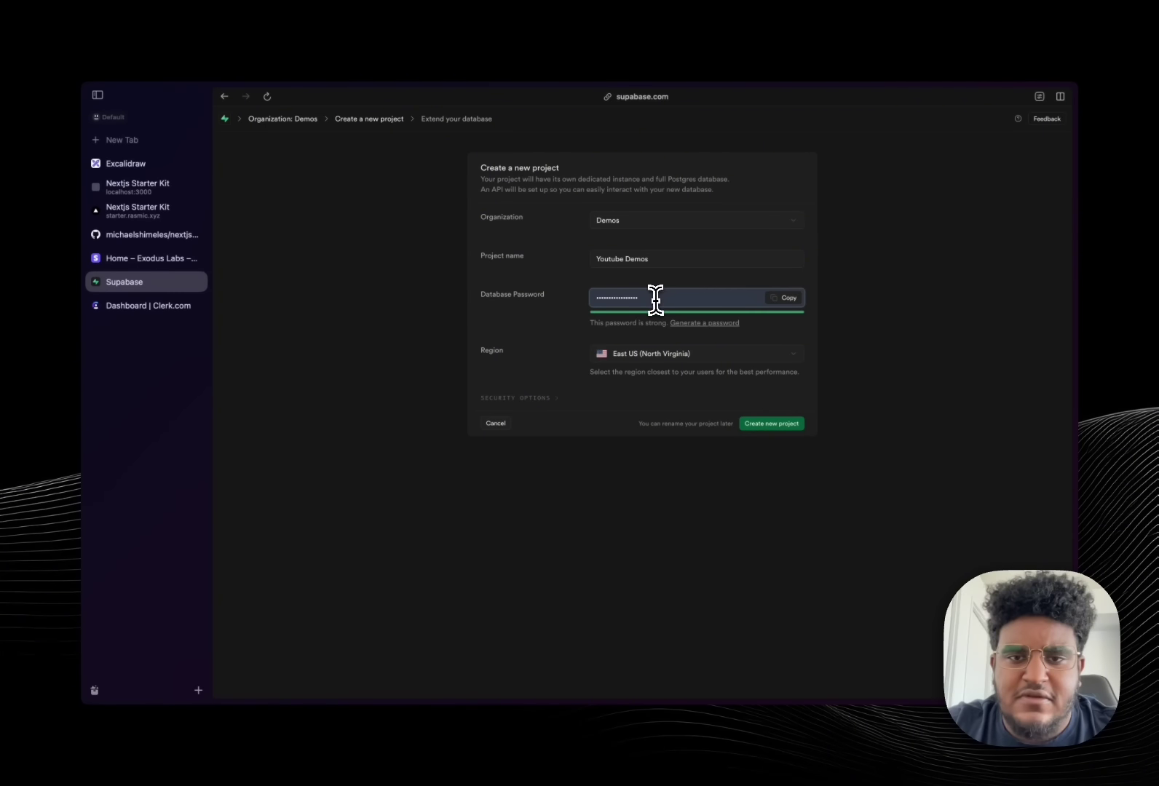
{"action": "left_click", "coordinate": [692, 322]}
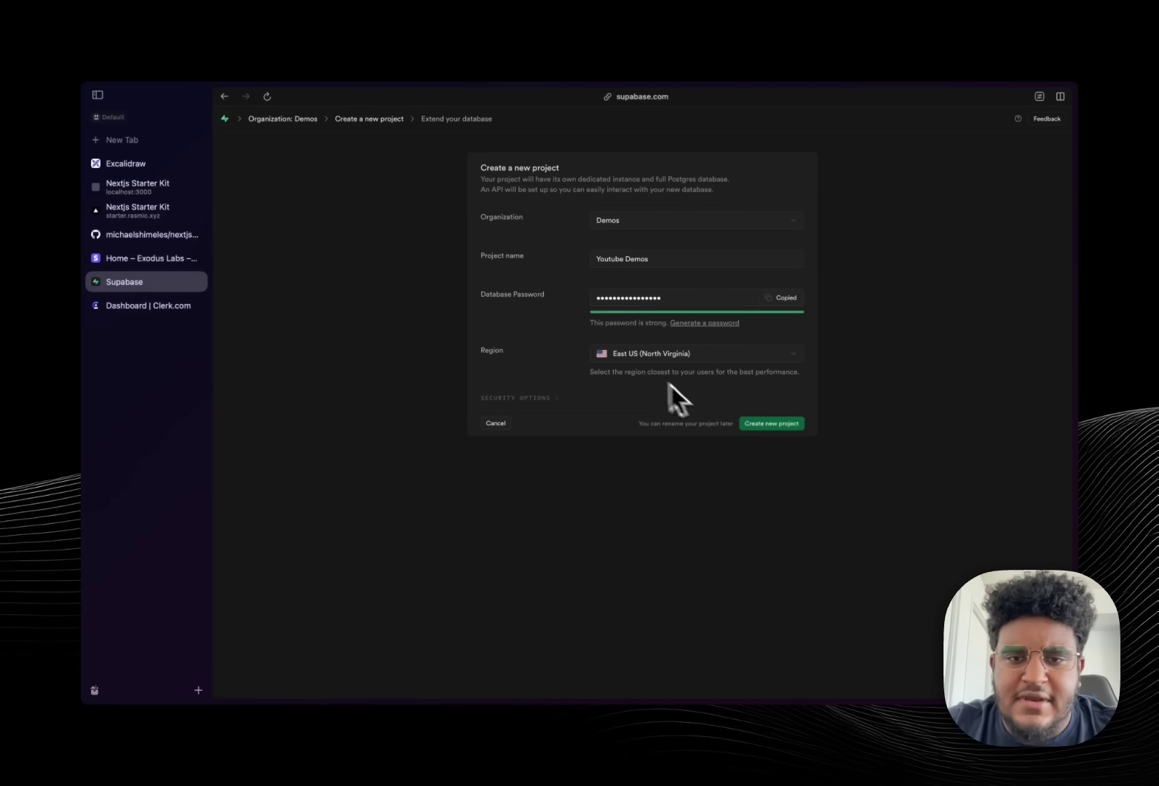
{"action": "left_click", "coordinate": [761, 428]}
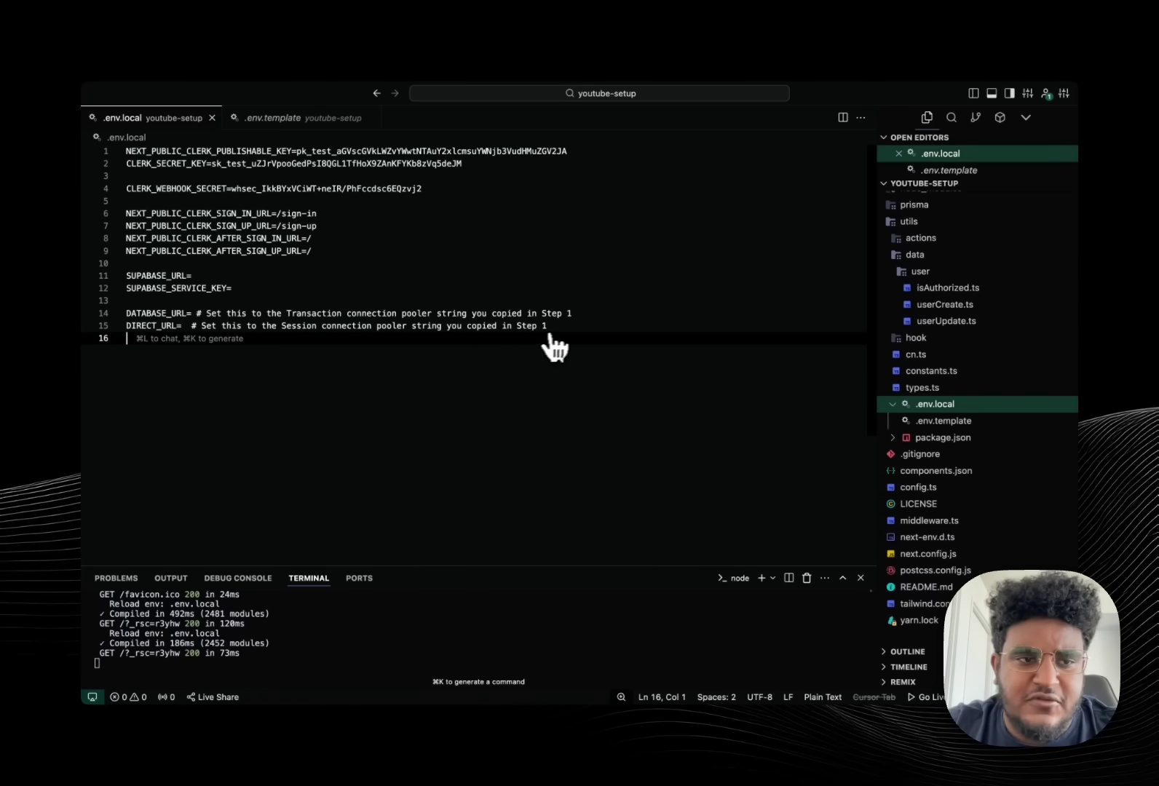
{"action": "key", "text": "Return"}
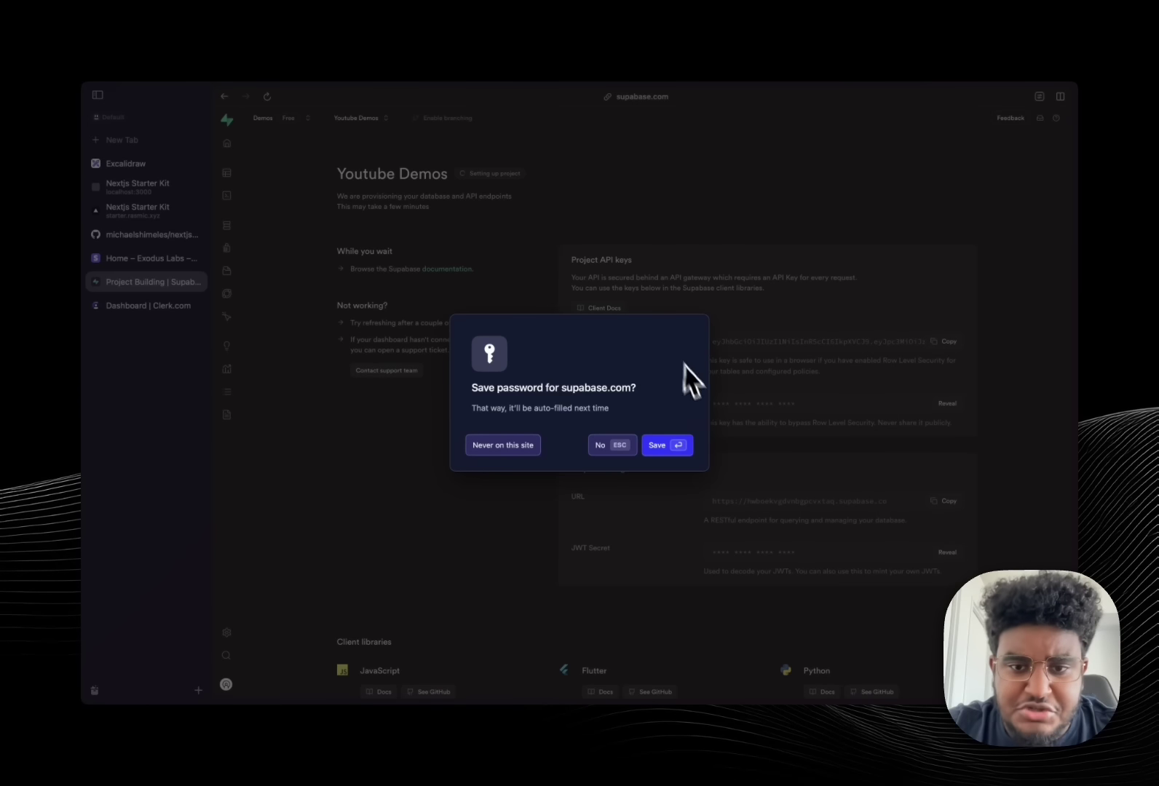
Step: Dismiss the save-password prompt and reveal the Youtube Demos project's secret service_role key
{"action": "left_click", "coordinate": [675, 442]}
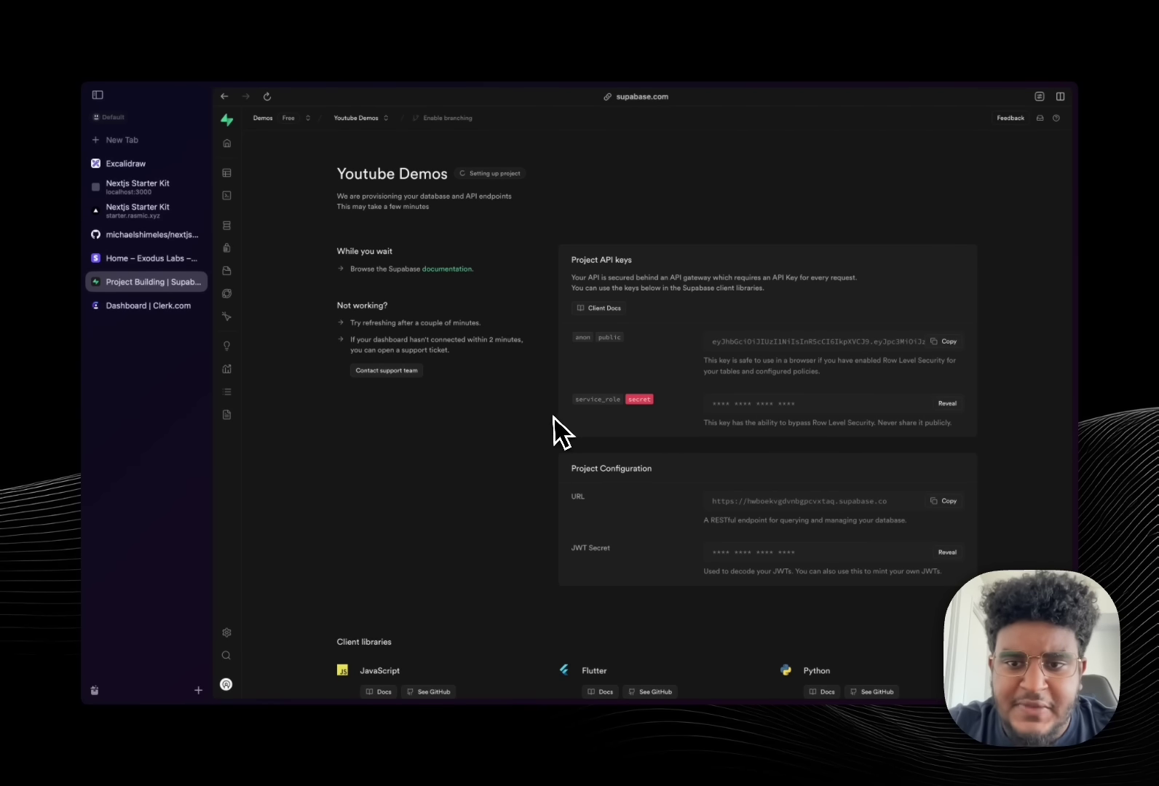
{"action": "scroll", "coordinate": [605, 379], "scroll_direction": "down", "scroll_amount": 3}
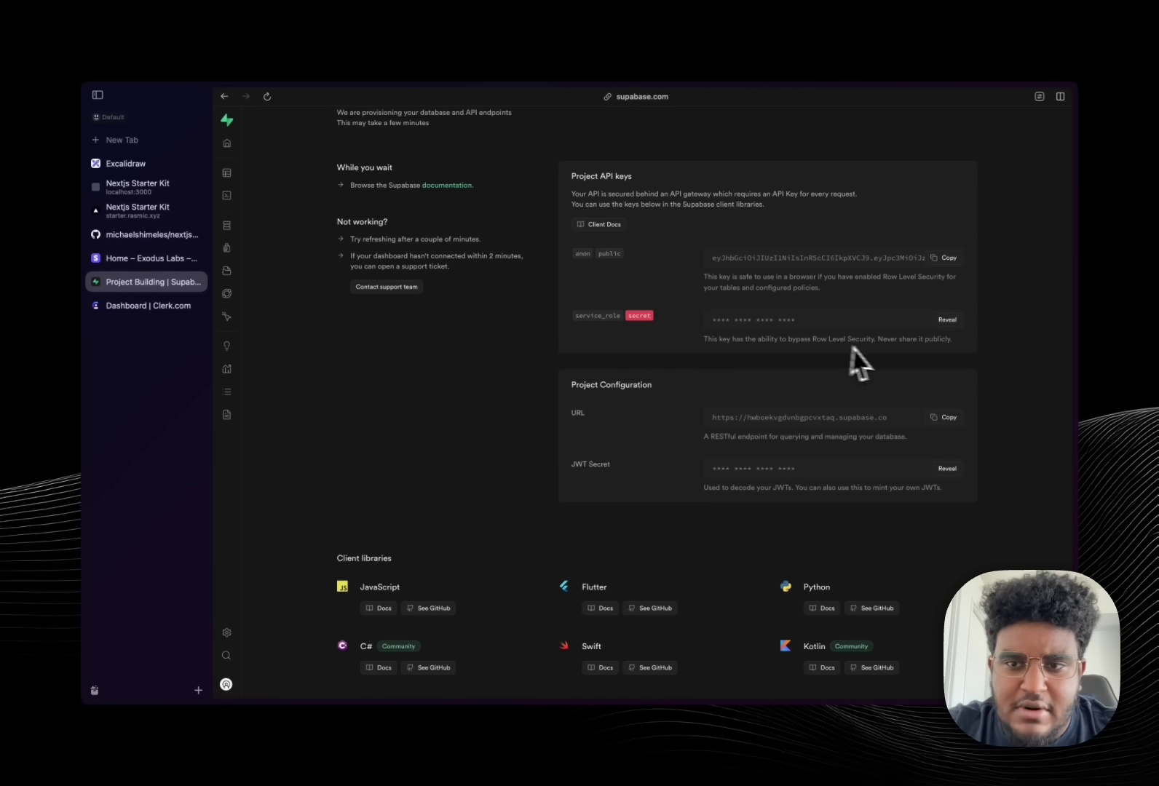
{"action": "left_click_drag", "start_coordinate": [707, 339], "coordinate": [837, 344]}
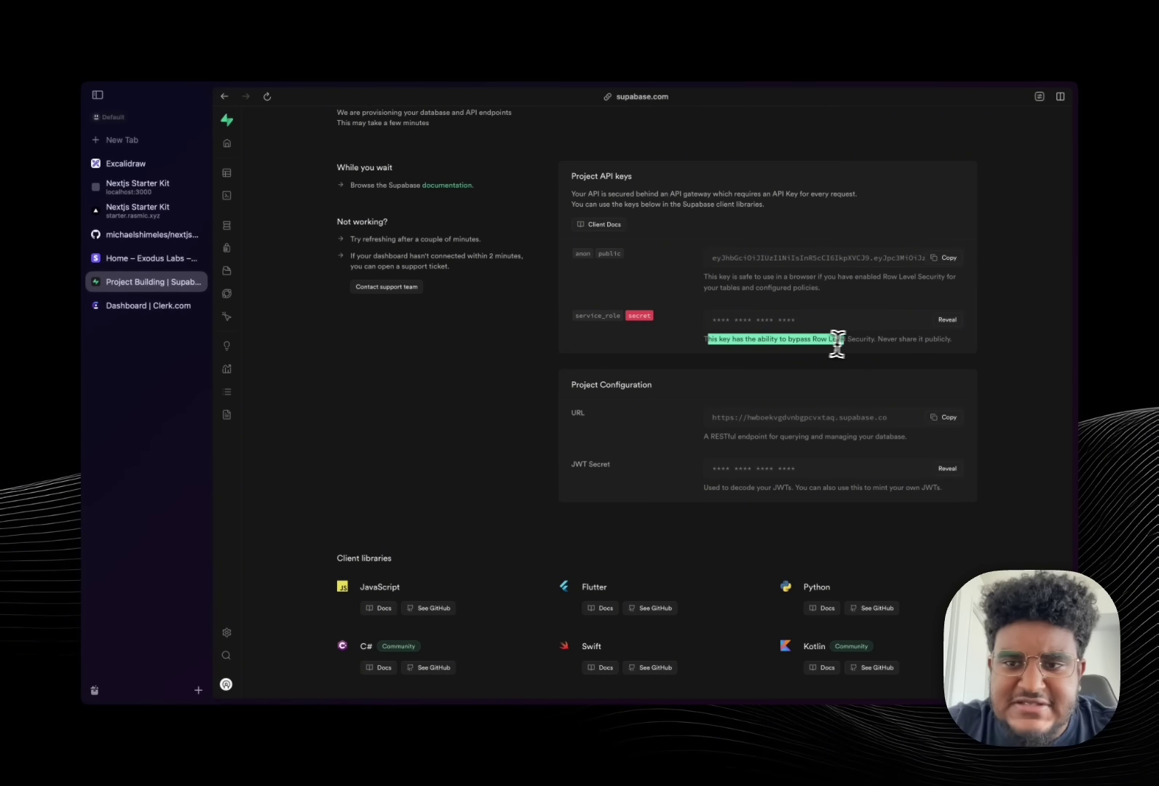
{"action": "left_click", "coordinate": [802, 339]}
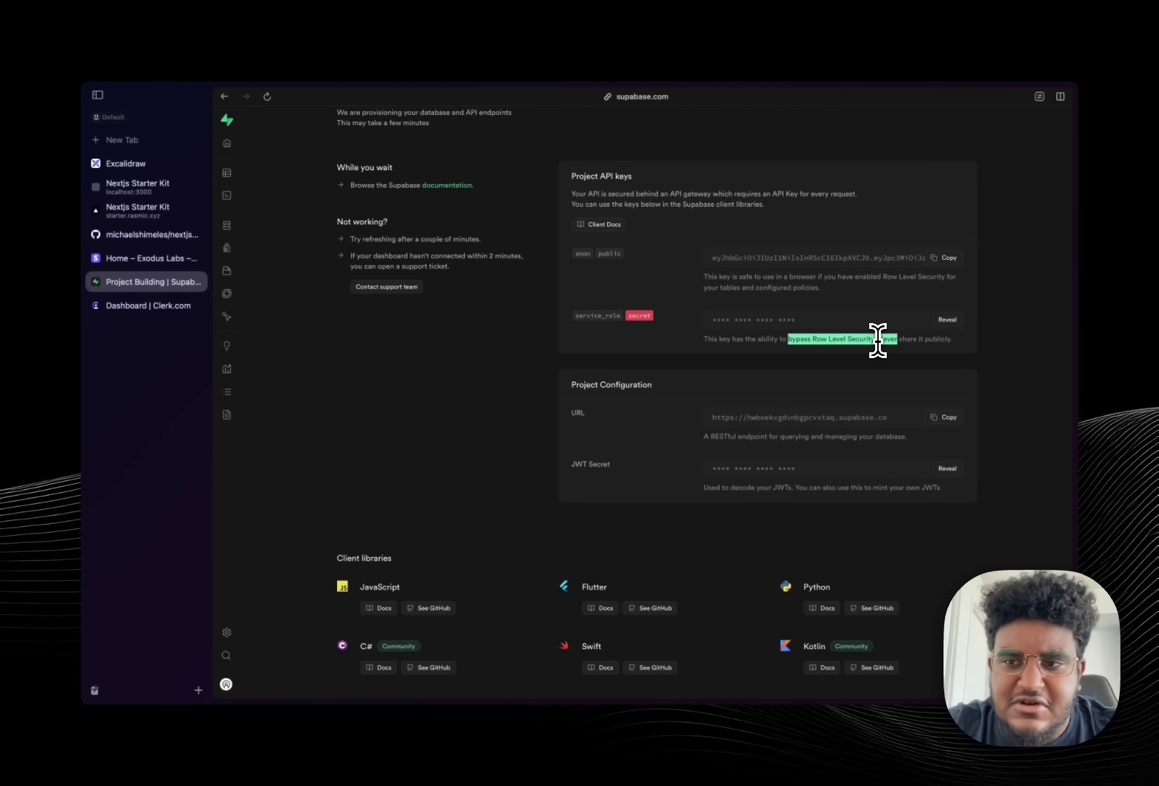
{"action": "left_click", "coordinate": [944, 337]}
{"action": "left_click", "coordinate": [943, 319]}
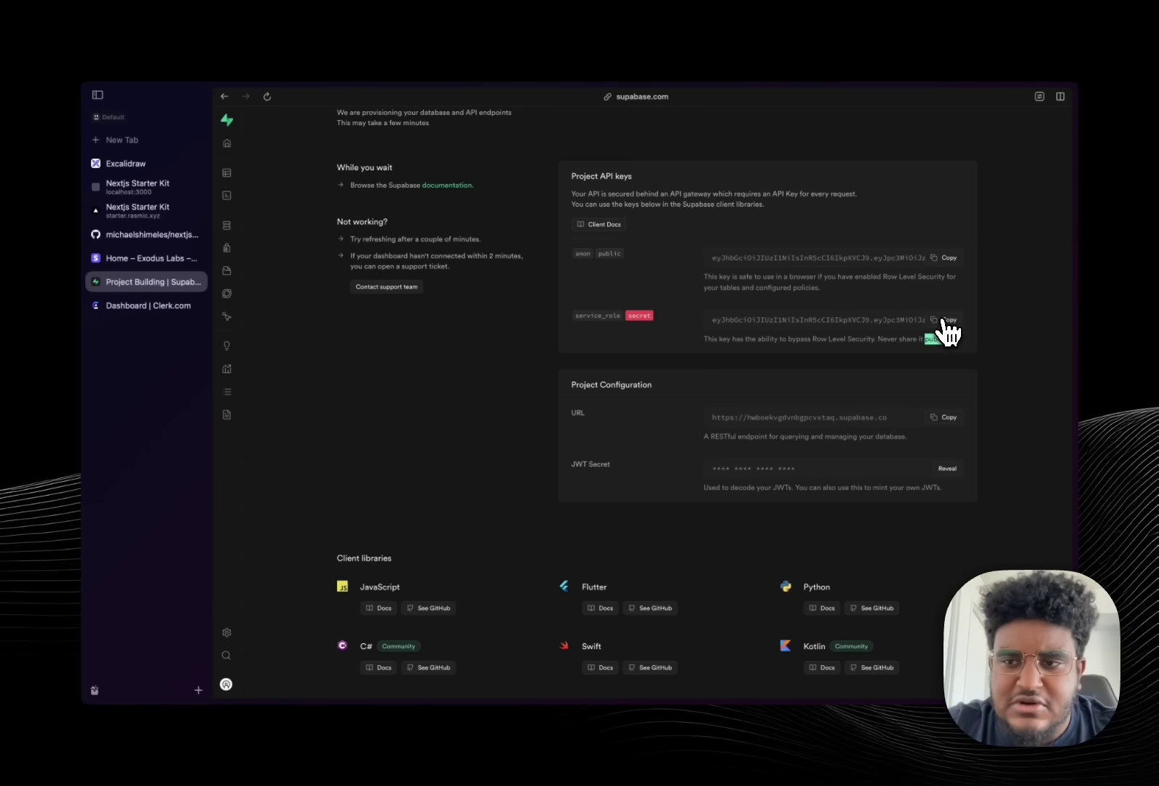
{"action": "key", "text": "ctrl+Left"}
{"action": "key", "text": "ctrl+Right"}
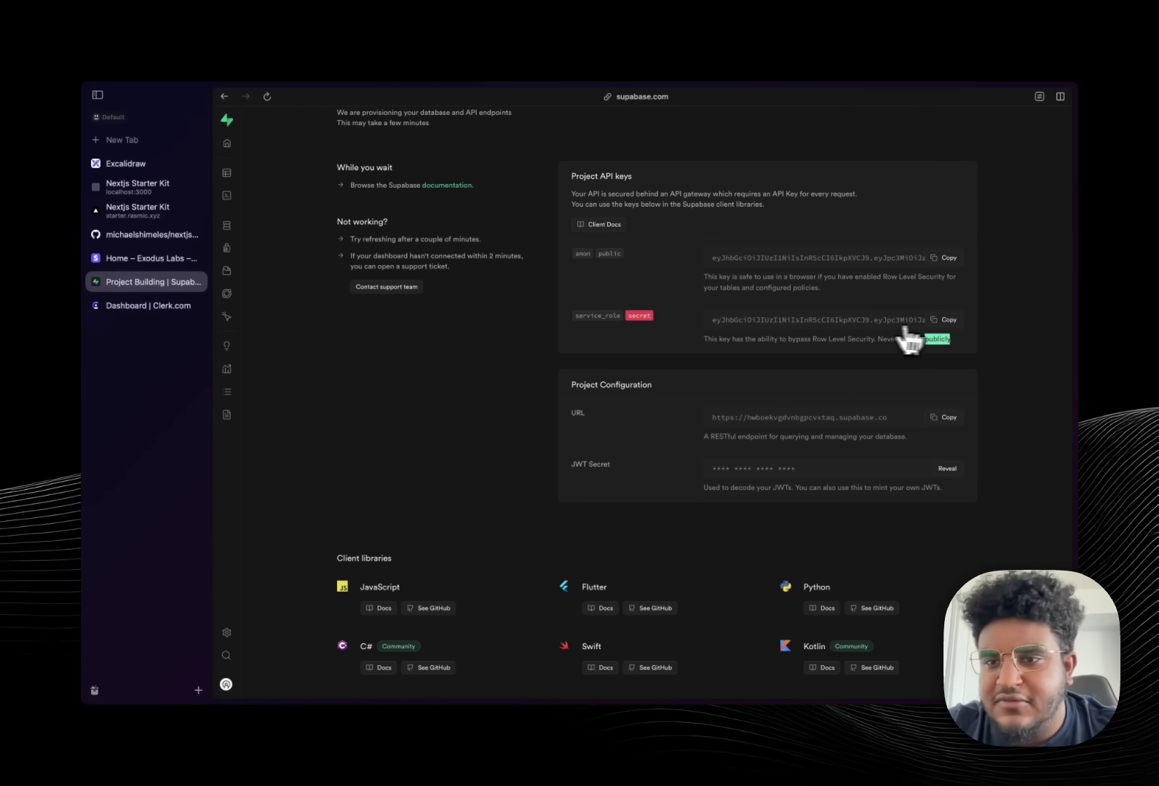
Step: Paste the service_role key after SUPABASE_SERVICE_KEY= in .env.local
{"action": "key", "text": "ctrl+Left"}
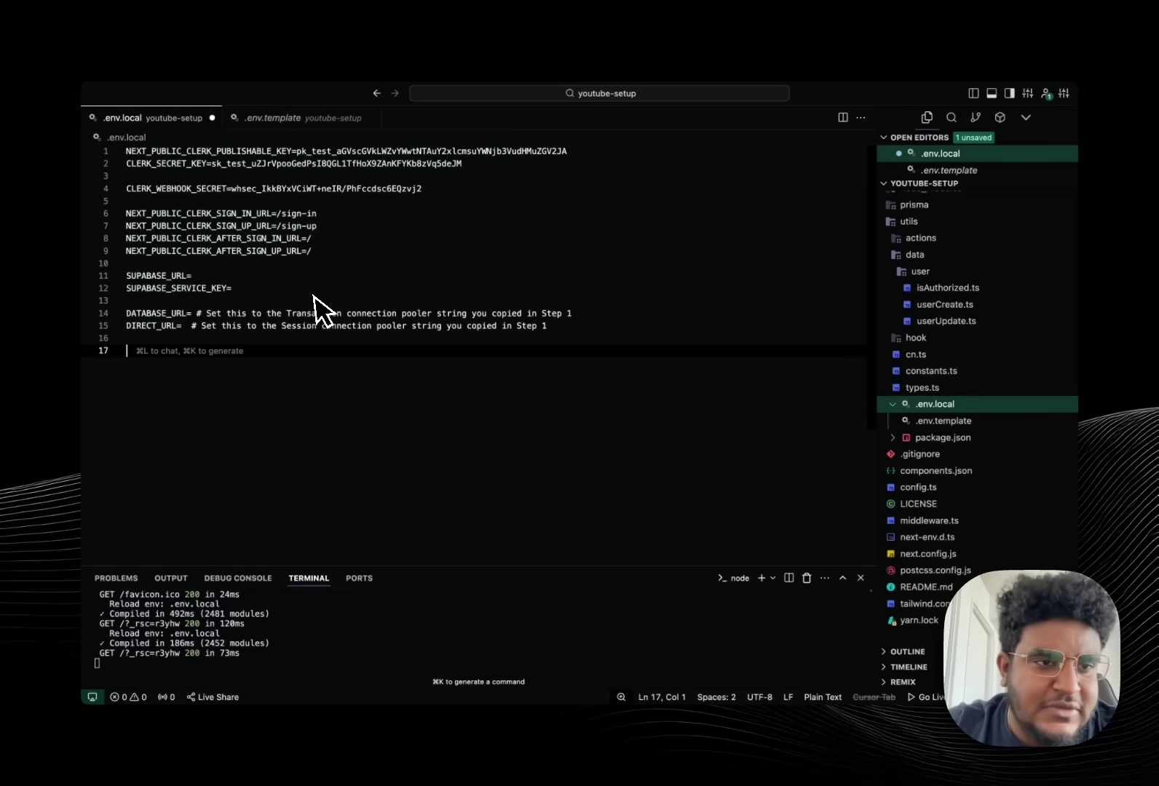
{"action": "left_click", "coordinate": [279, 290]}
{"action": "key", "text": "super+v"}
{"action": "scroll", "coordinate": [380, 359], "scroll_direction": "left", "scroll_amount": 10}
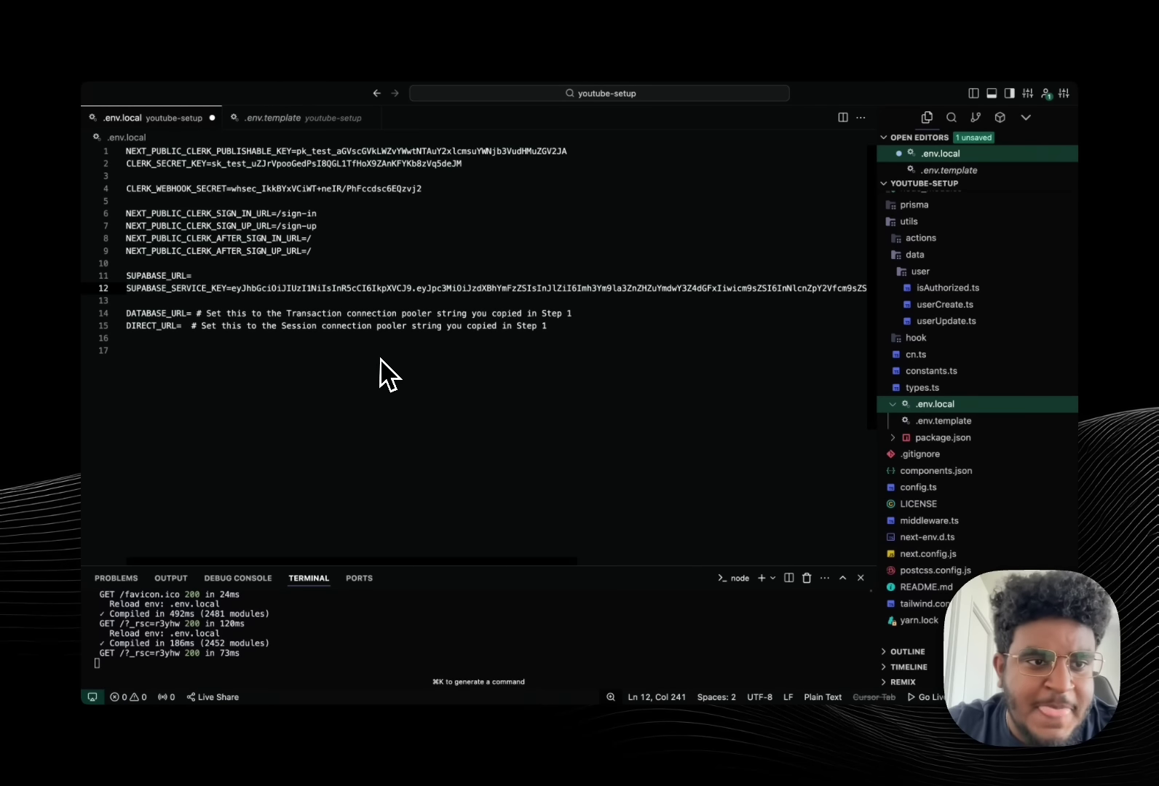
Step: Paste the Supabase project URL after SUPABASE_URL= and check both Supabase entries
{"action": "key", "text": "ctrl+Right"}
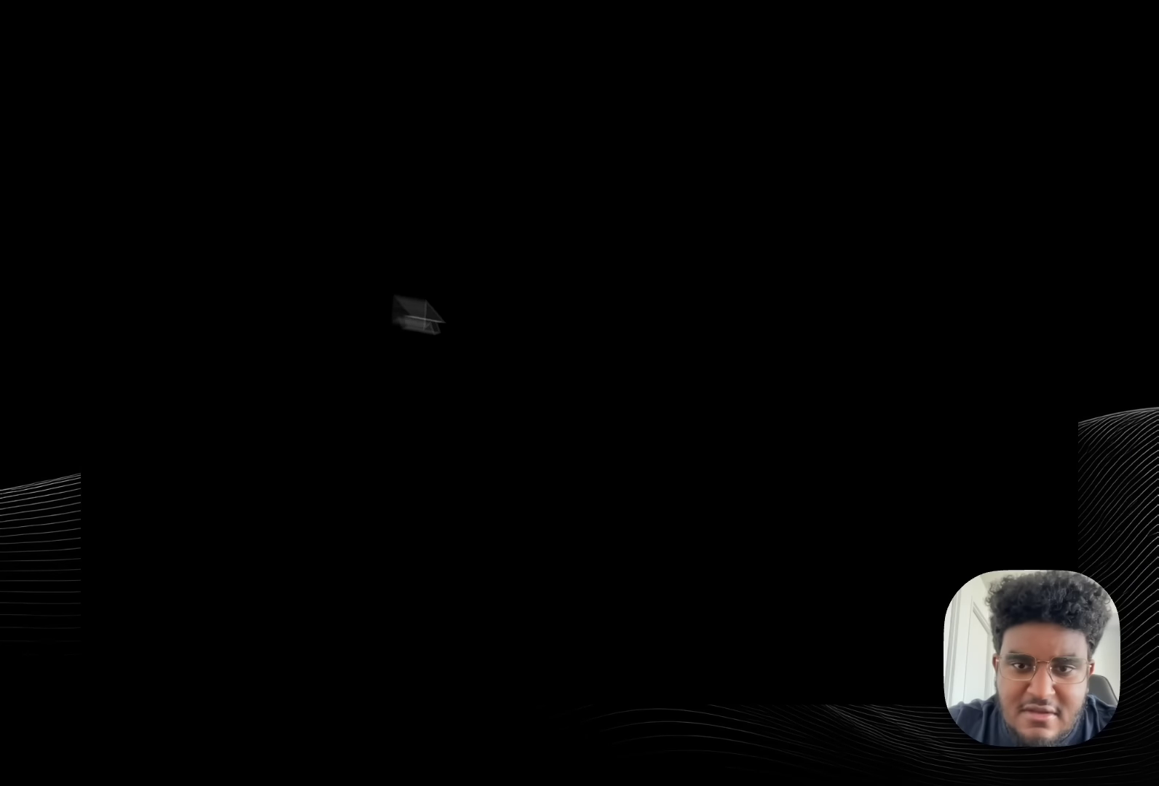
{"action": "key", "text": "ctrl+Left"}
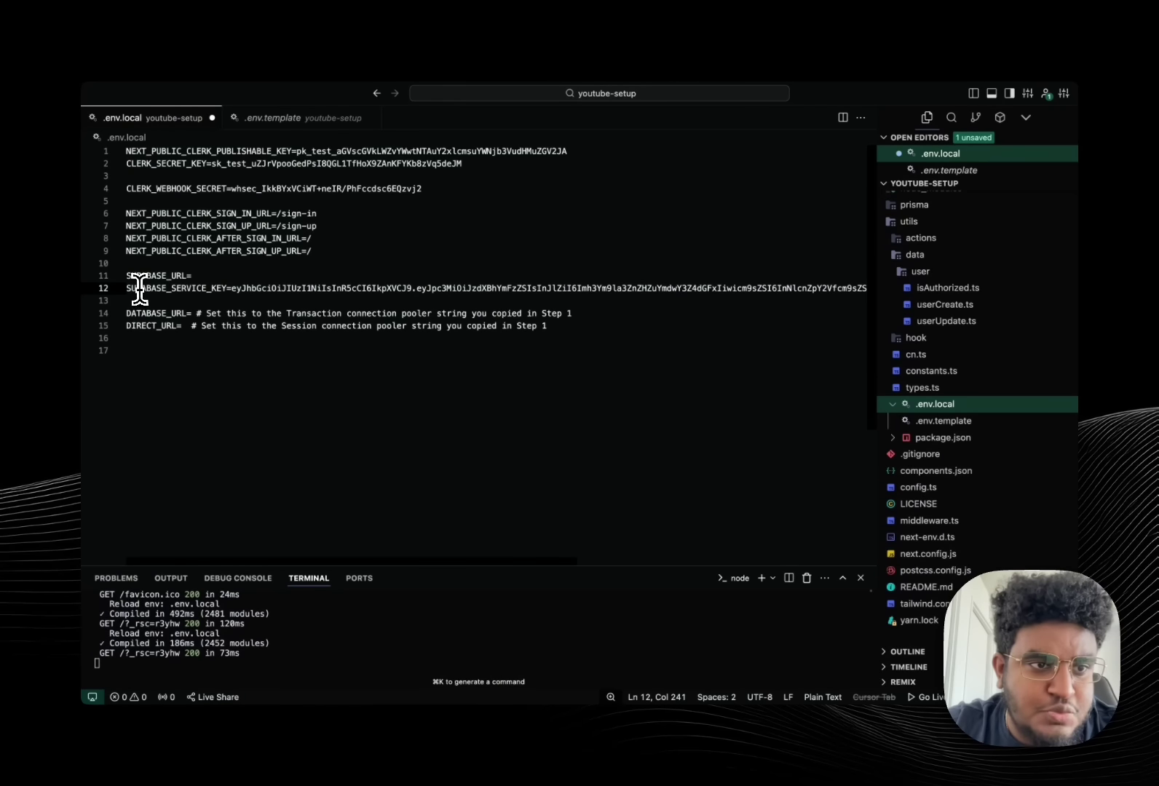
{"action": "double_click", "coordinate": [139, 289]}
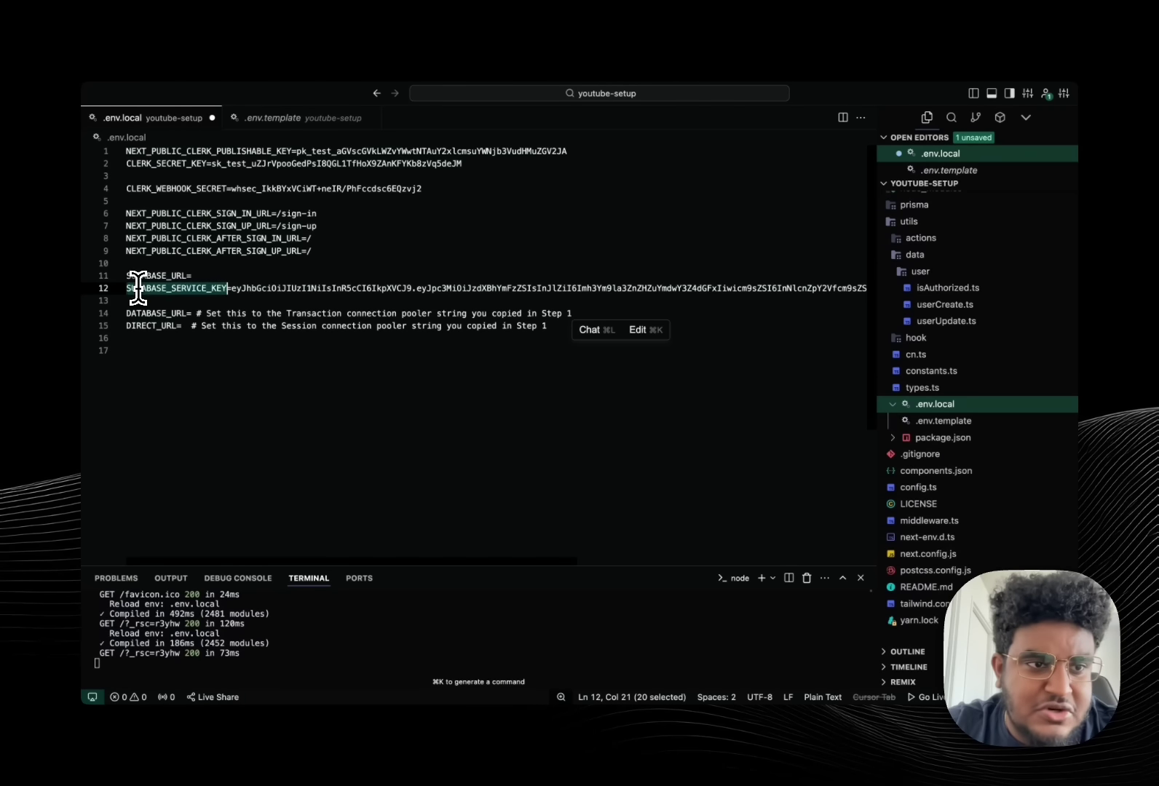
{"action": "key", "text": "ctrl+Right"}
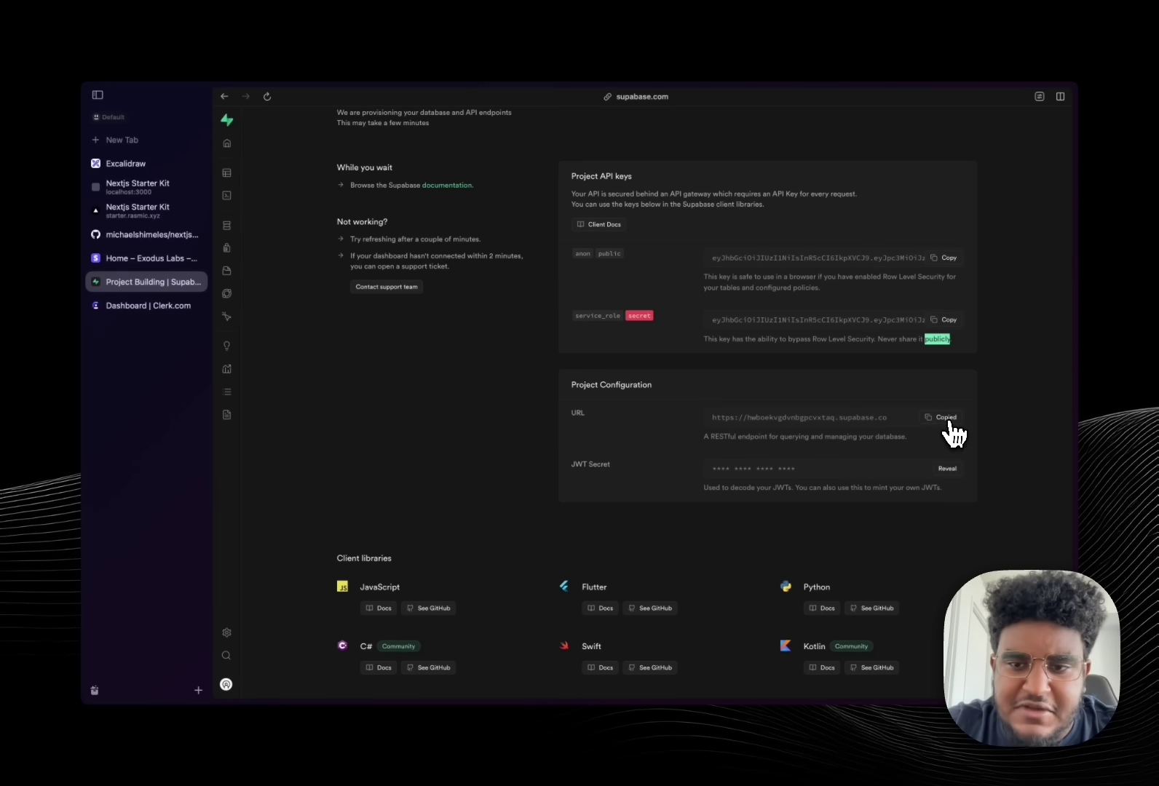
{"action": "key", "text": "ctrl+Left"}
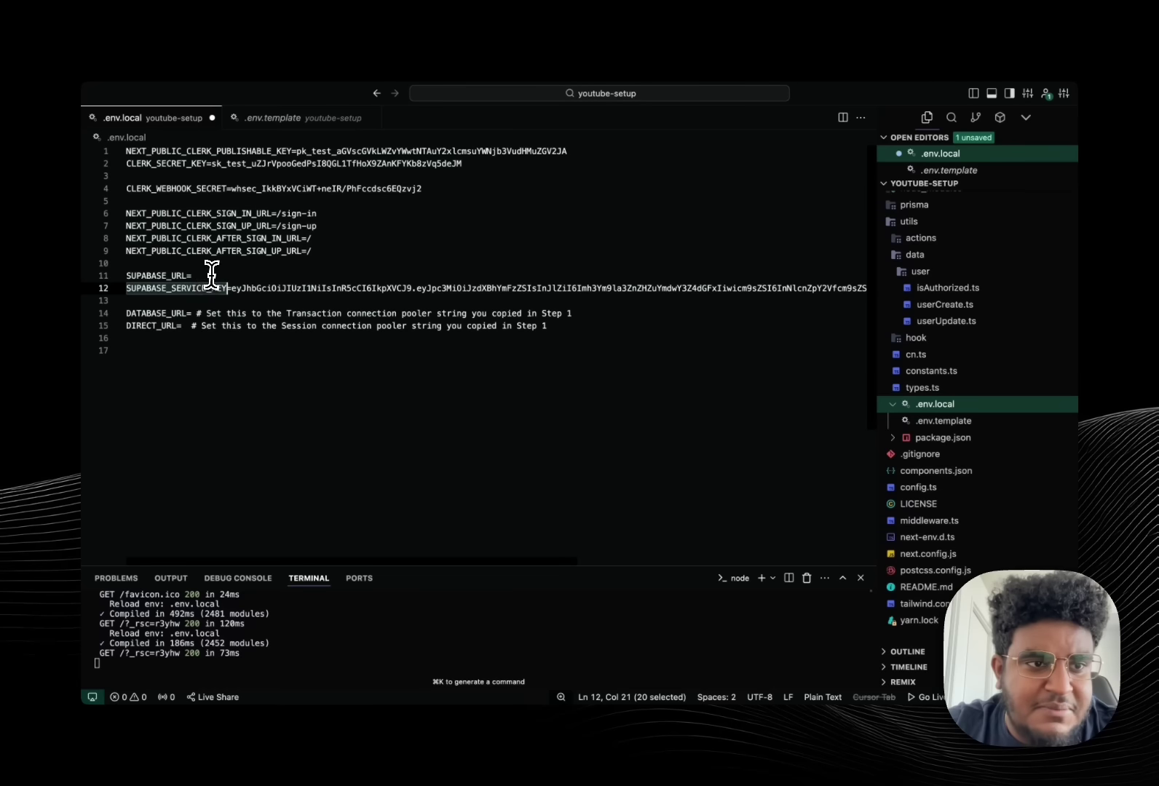
{"action": "left_click", "coordinate": [211, 275]}
{"action": "key", "text": "super+v"}
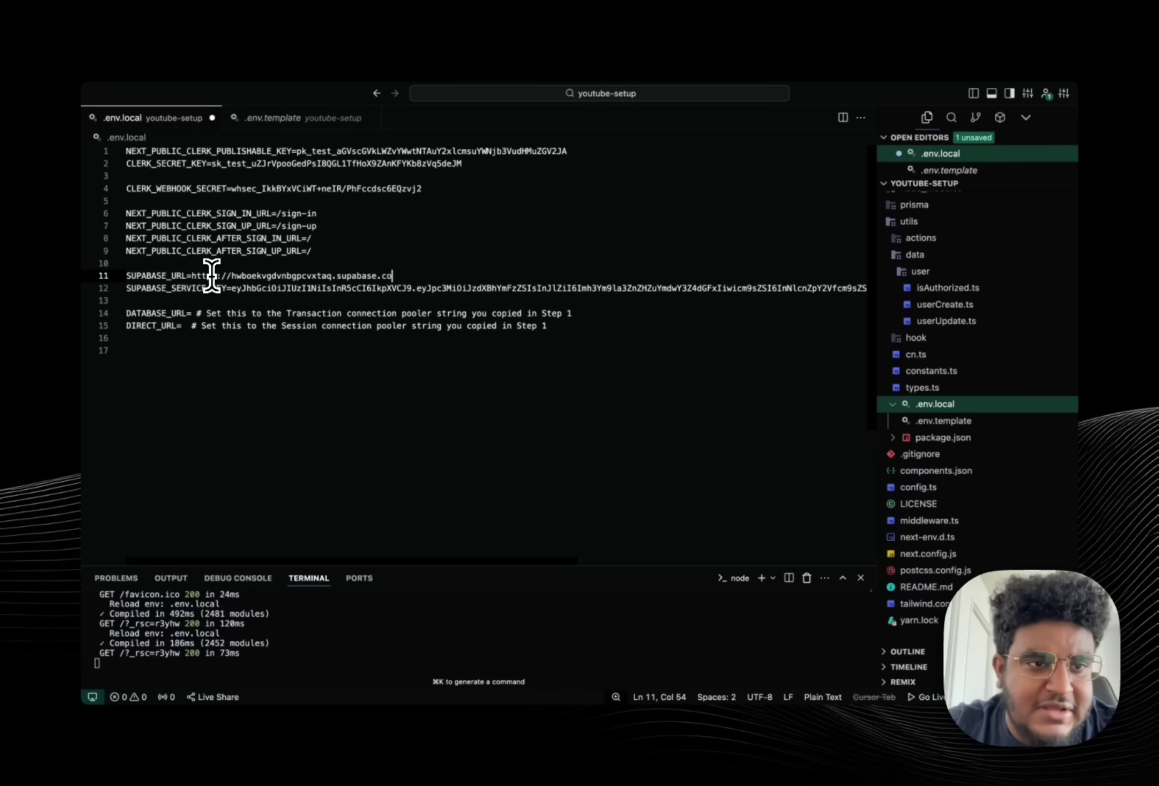
{"action": "double_click", "coordinate": [163, 275]}
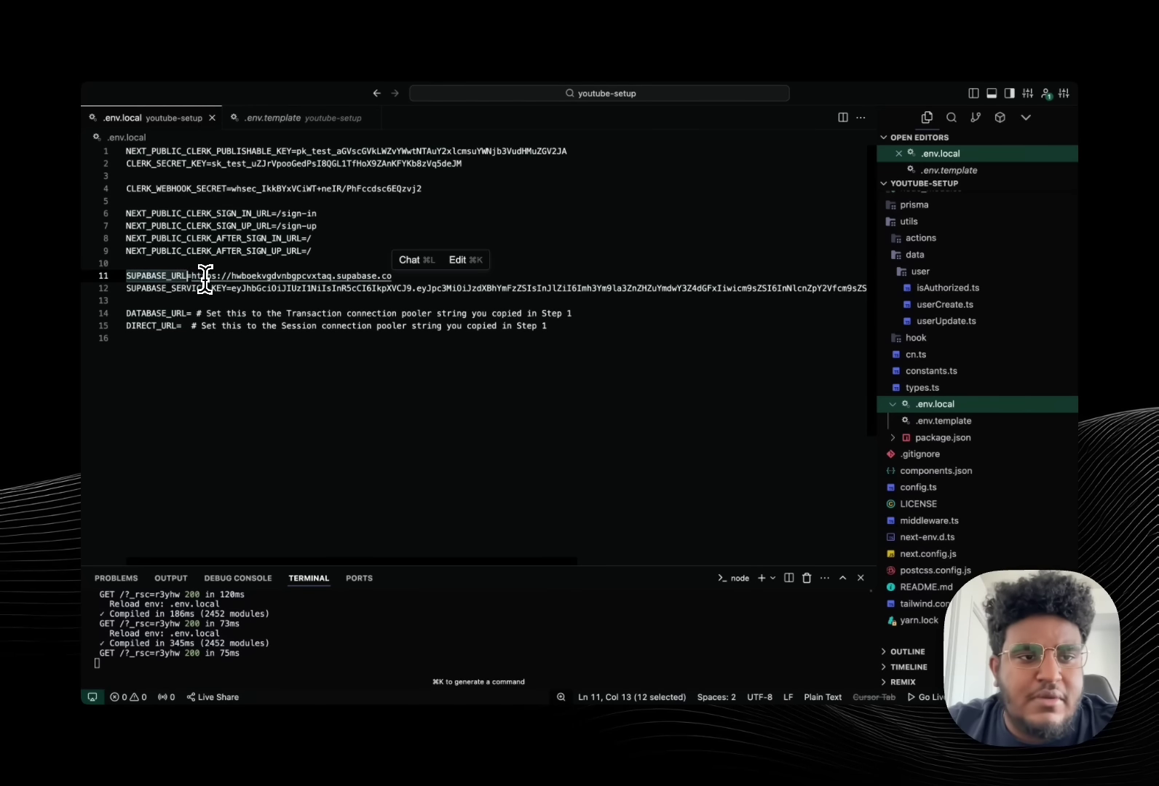
{"action": "left_click_drag", "start_coordinate": [192, 277], "coordinate": [355, 279]}
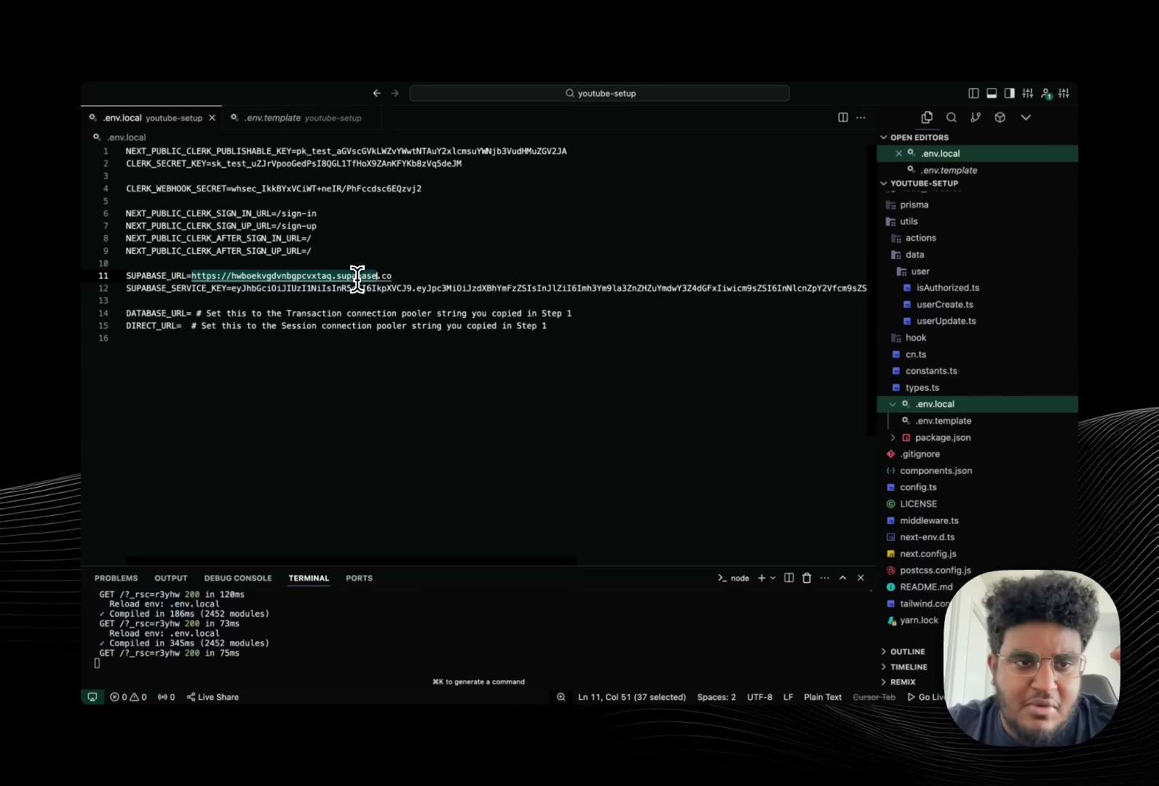
{"action": "double_click", "coordinate": [178, 288]}
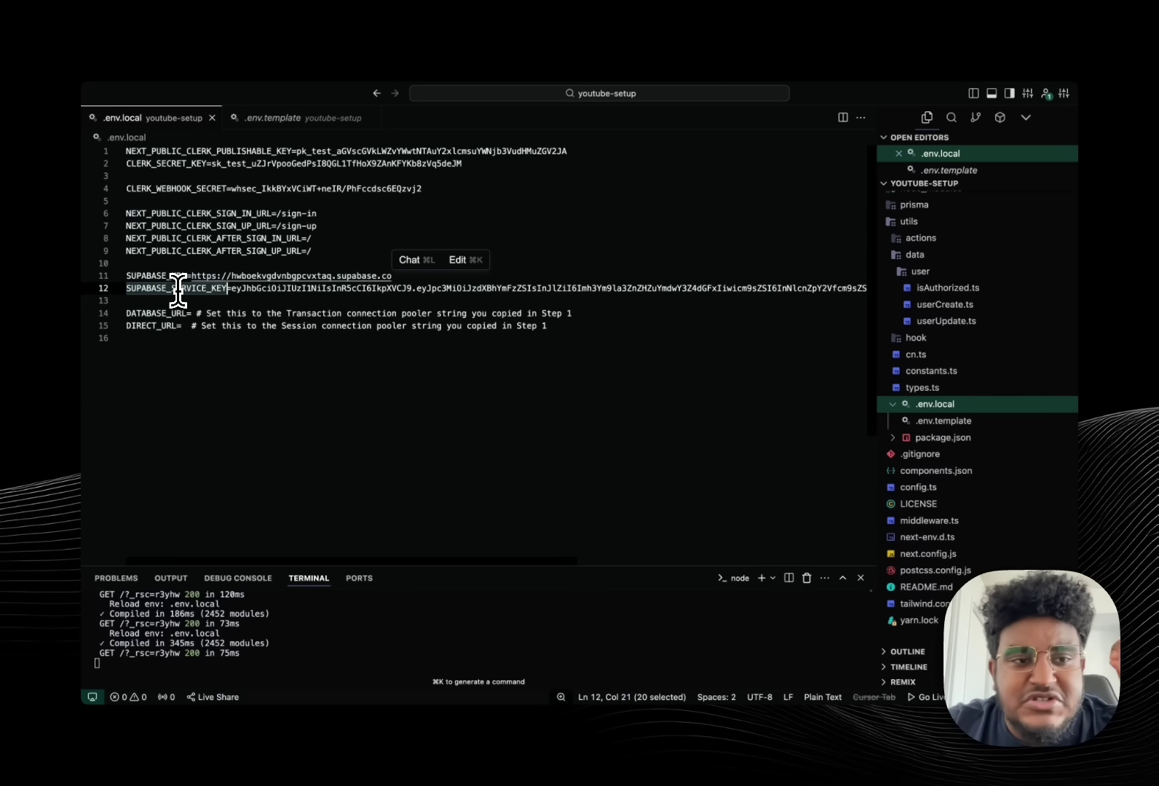
{"action": "key", "text": "ctrl+Right"}
Step: Go to Project Settings > API and read the note about the anon key
{"action": "scroll", "coordinate": [716, 339], "scroll_direction": "up", "scroll_amount": 2}
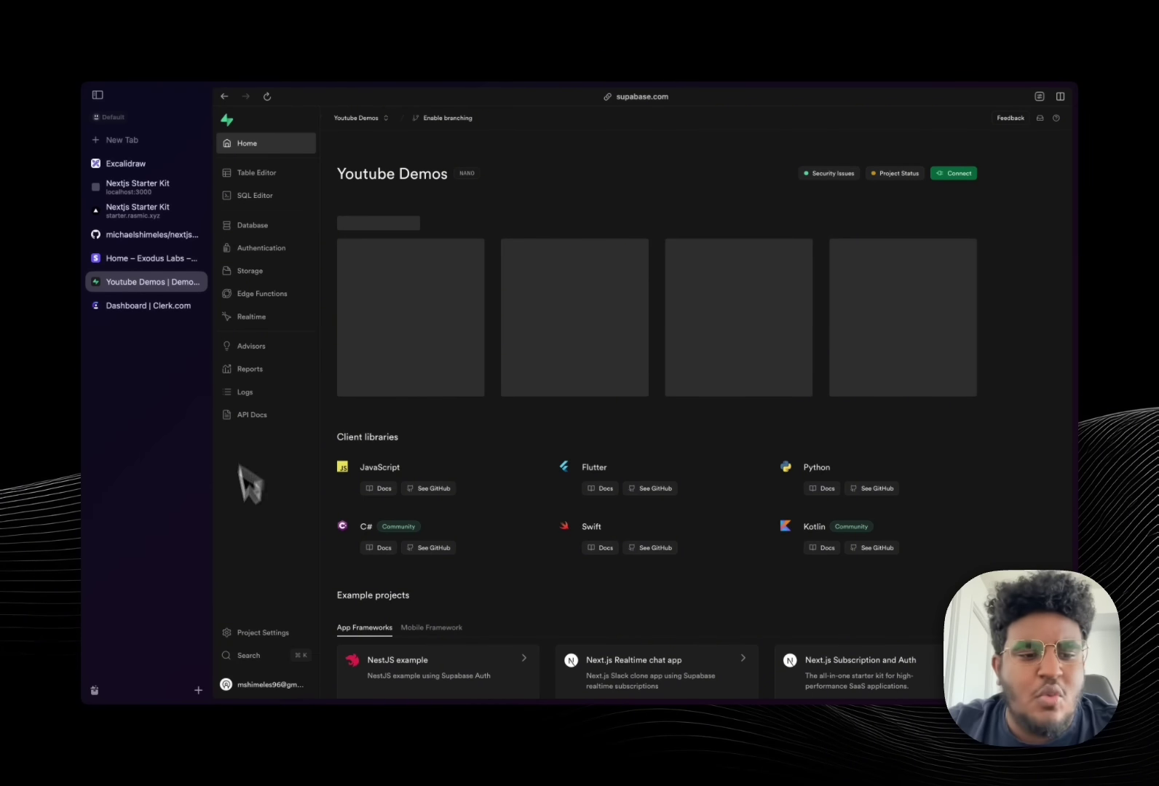
{"action": "left_click", "coordinate": [260, 633]}
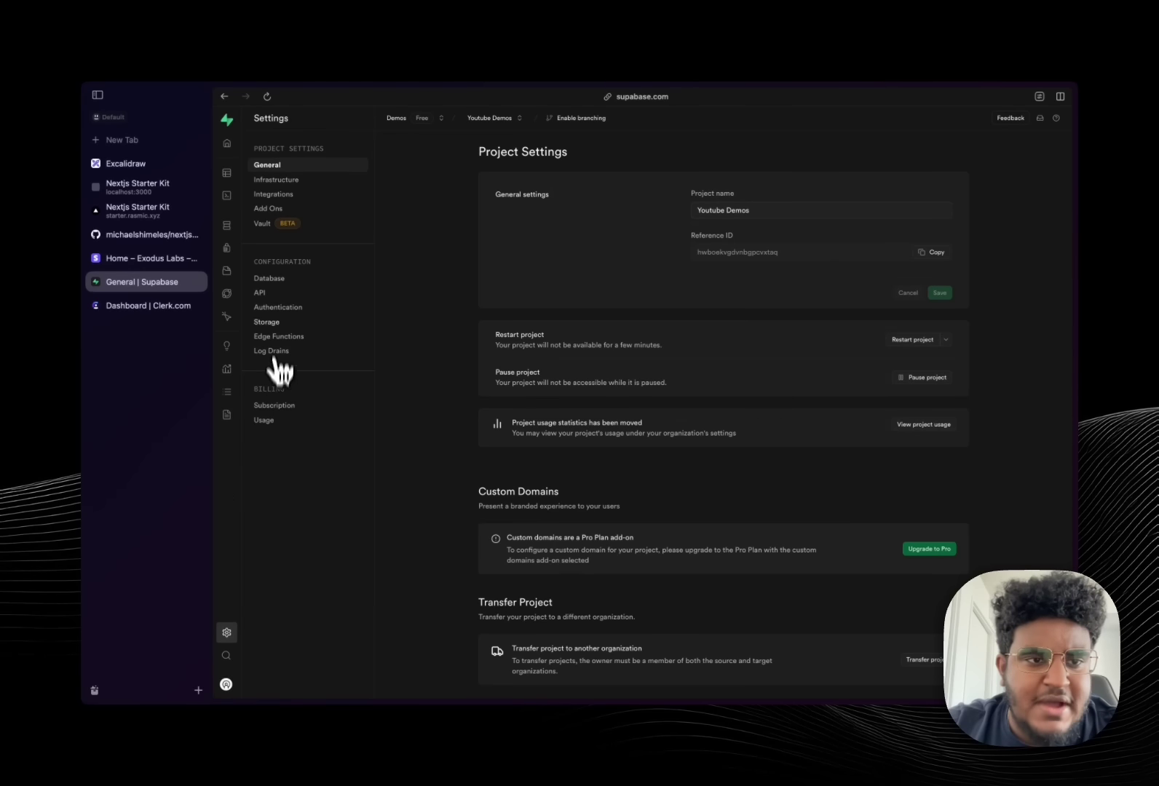
{"action": "left_click", "coordinate": [268, 294]}
{"action": "scroll", "coordinate": [728, 328], "scroll_direction": "down", "scroll_amount": 2}
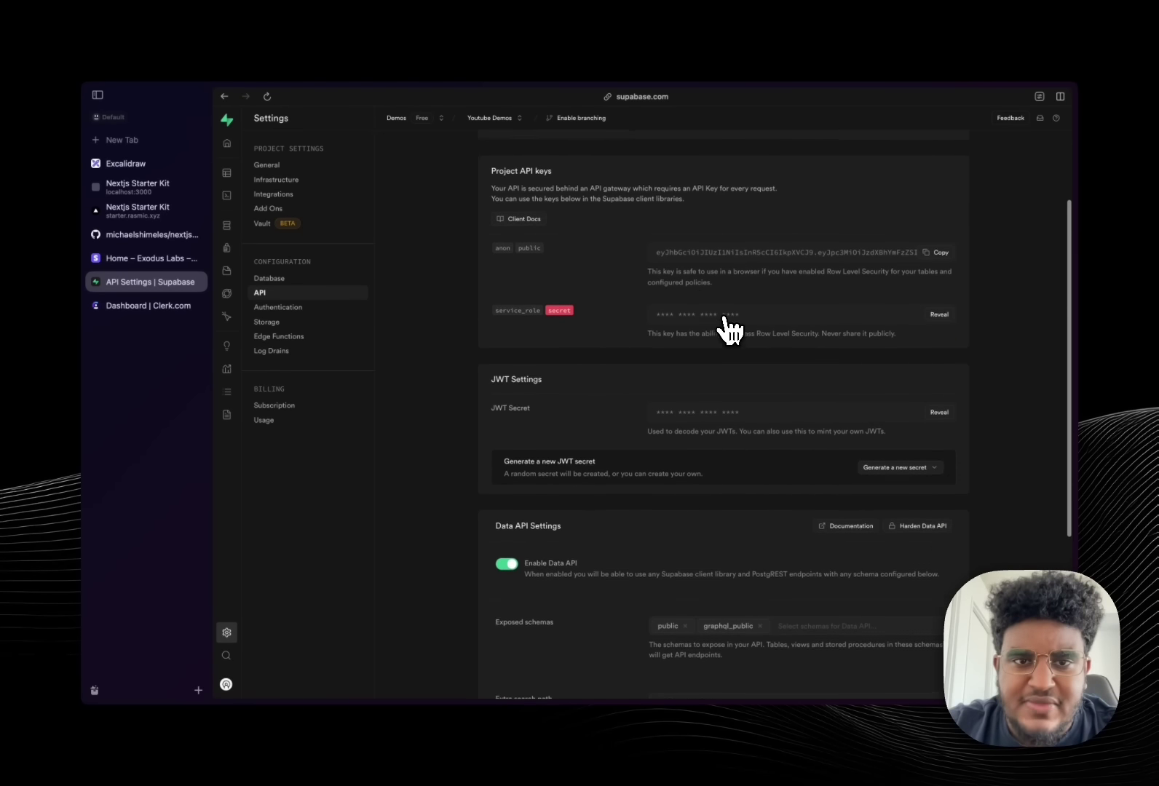
{"action": "scroll", "coordinate": [727, 329], "scroll_direction": "up", "scroll_amount": 1}
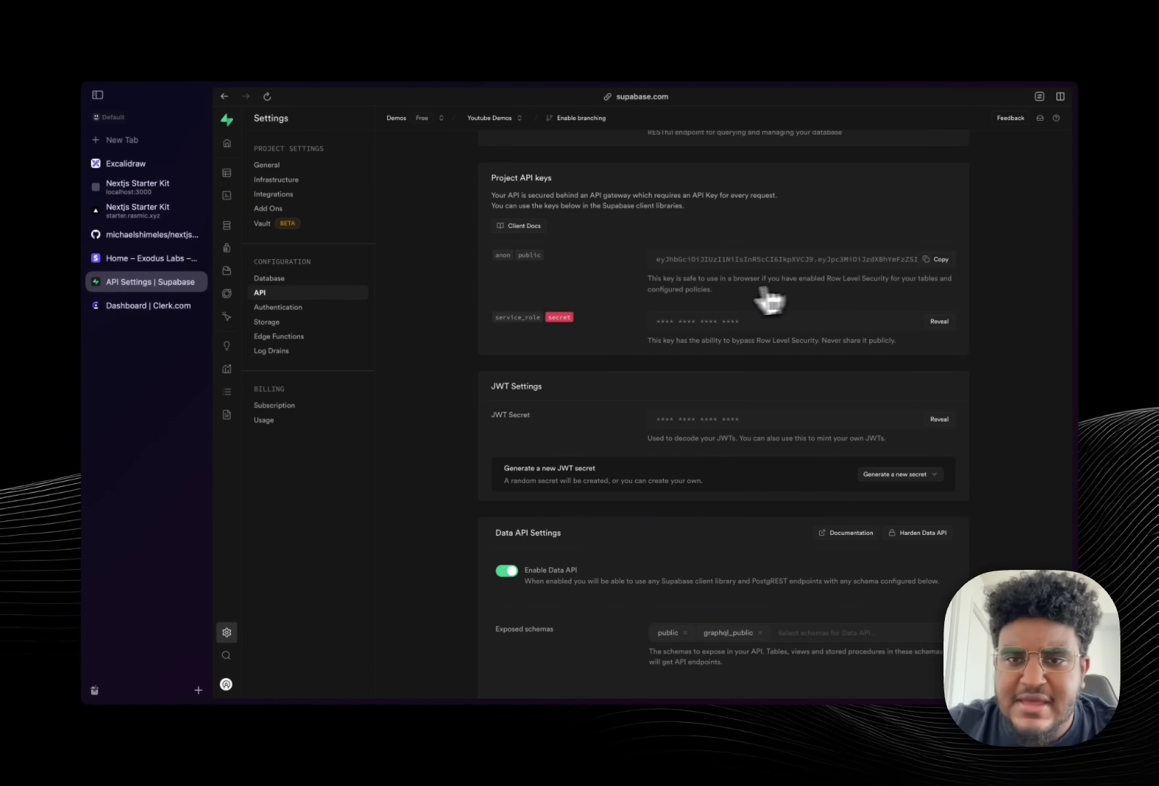
{"action": "left_click_drag", "start_coordinate": [649, 278], "coordinate": [838, 300]}
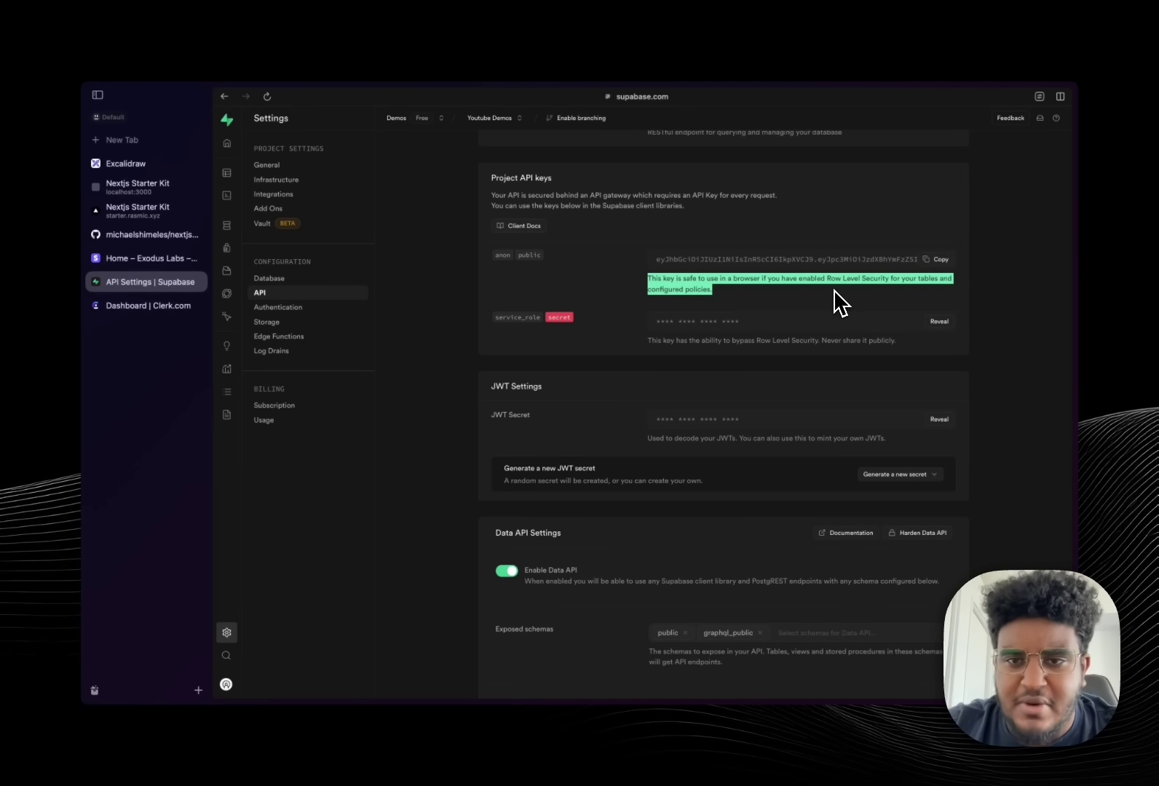
{"action": "left_click", "coordinate": [837, 301]}
Step: Copy the anon public key and review its Row Level Security description
{"action": "left_click", "coordinate": [936, 260]}
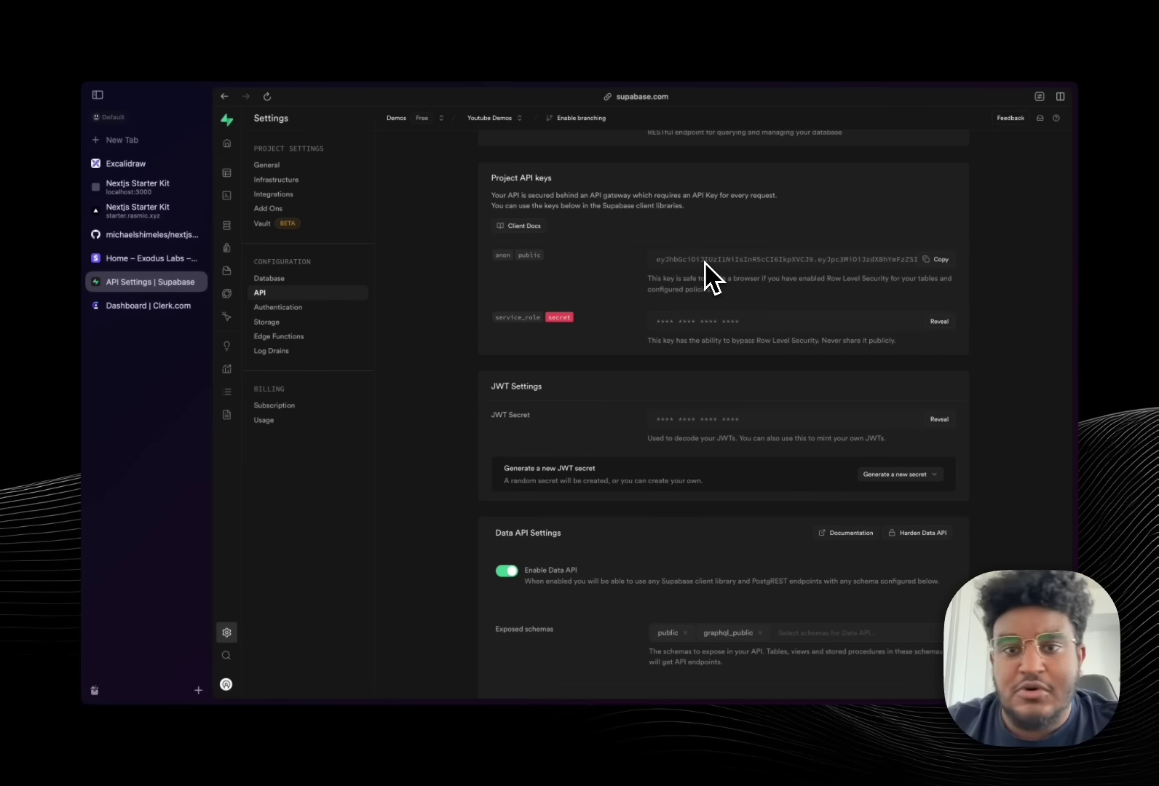
{"action": "left_click_drag", "start_coordinate": [653, 264], "coordinate": [921, 275]}
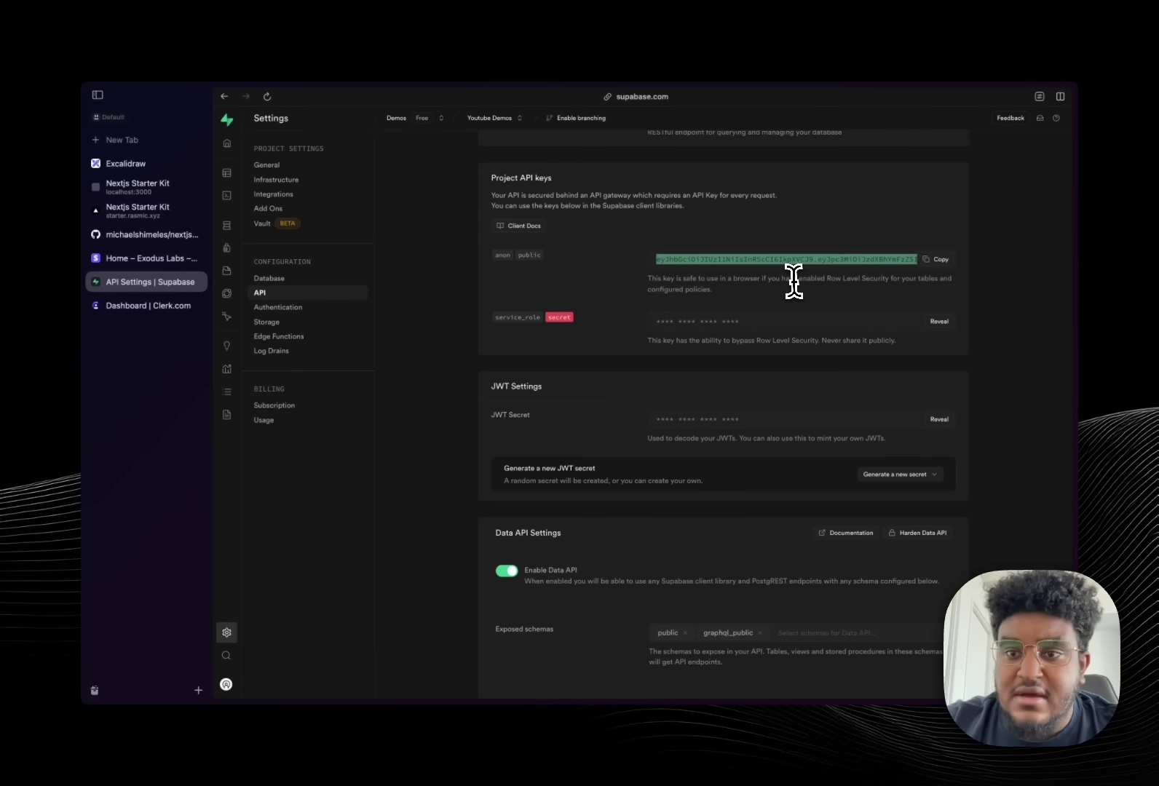
{"action": "double_click", "coordinate": [834, 279]}
{"action": "left_click_drag", "start_coordinate": [835, 279], "coordinate": [871, 281]}
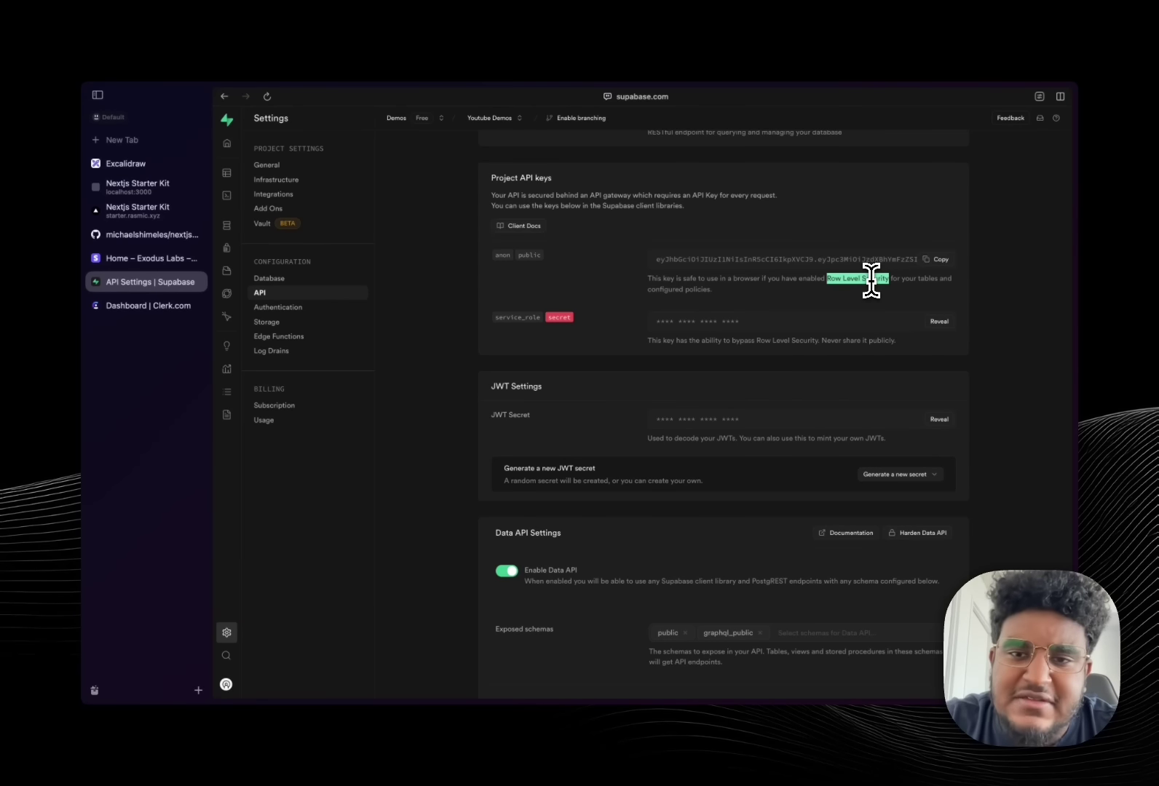
{"action": "left_click_drag", "start_coordinate": [809, 308], "coordinate": [649, 266]}
{"action": "left_click", "coordinate": [646, 292]}
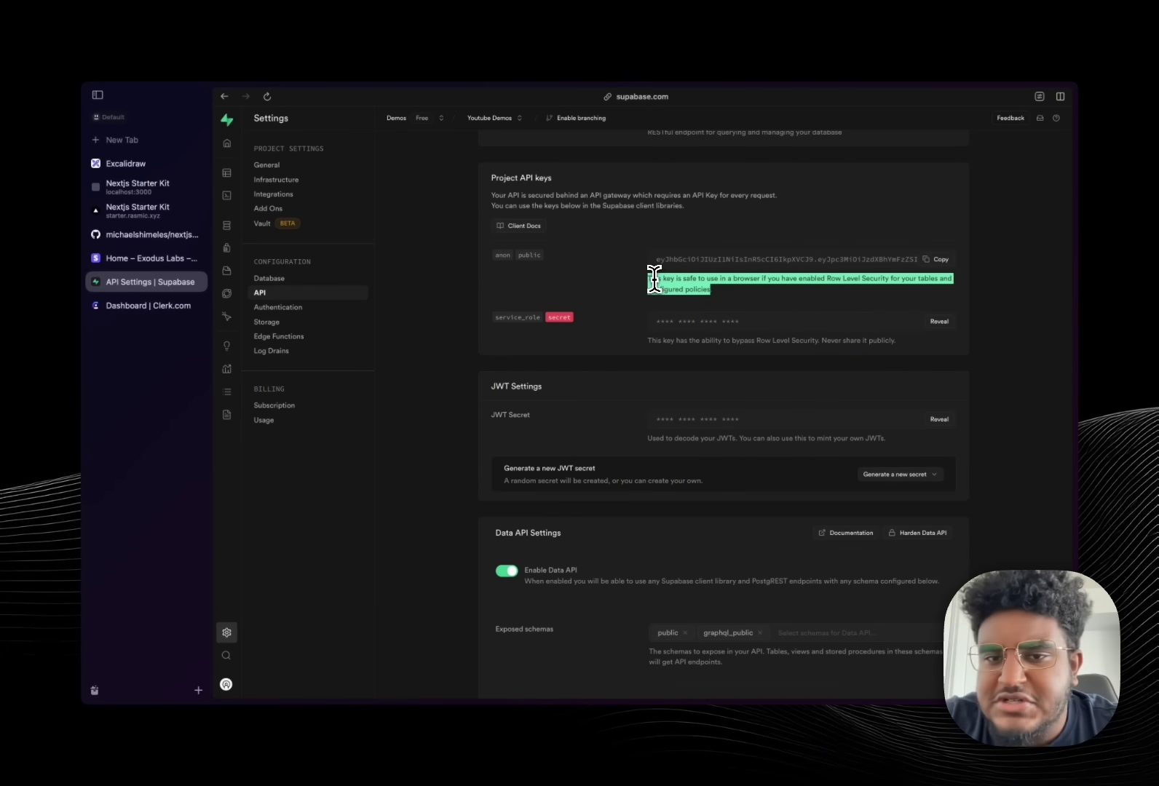
{"action": "left_click", "coordinate": [651, 270]}
{"action": "double_click", "coordinate": [654, 278]}
{"action": "left_click_drag", "start_coordinate": [716, 302], "coordinate": [650, 280]}
{"action": "left_click", "coordinate": [647, 290]}
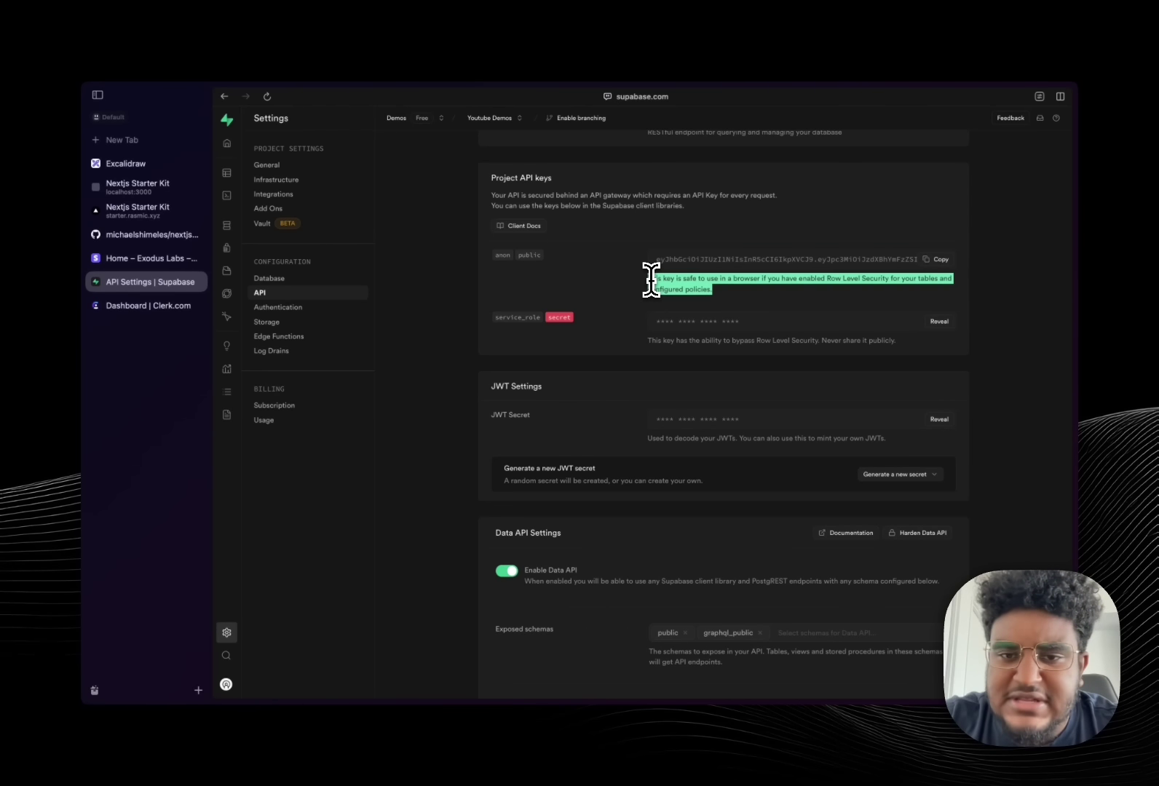
{"action": "key", "text": "ctrl+Left"}
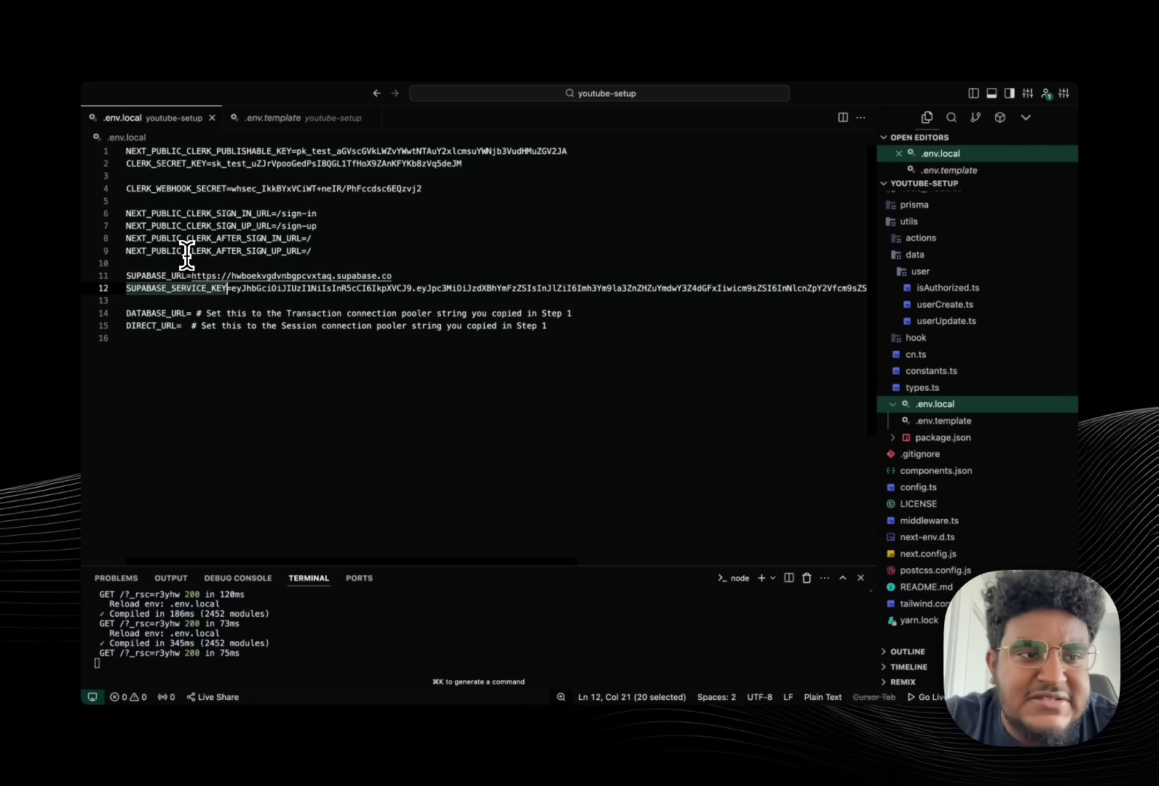
Step: Highlight the filled SUPABASE_URL and SUPABASE_SERVICE_KEY lines 11–12 in .env.local
{"action": "left_click_drag", "start_coordinate": [187, 250], "coordinate": [115, 254]}
{"action": "double_click", "coordinate": [160, 275]}
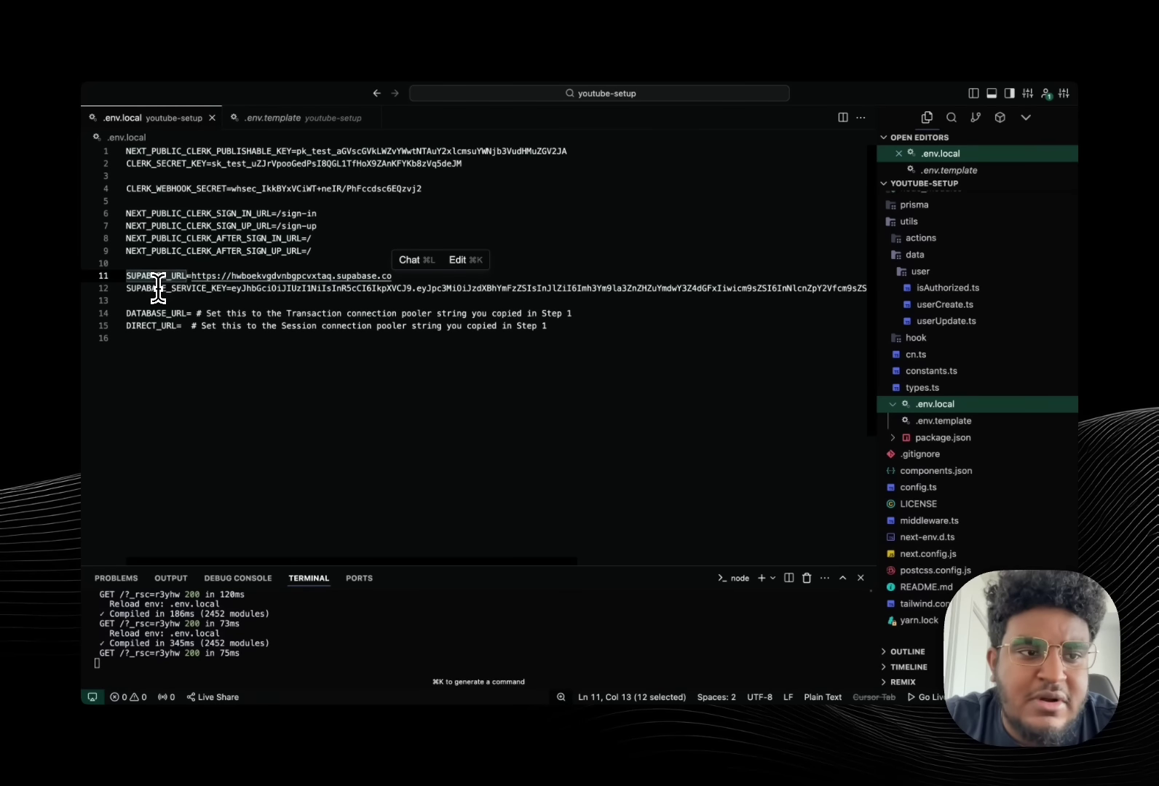
{"action": "double_click", "coordinate": [157, 289]}
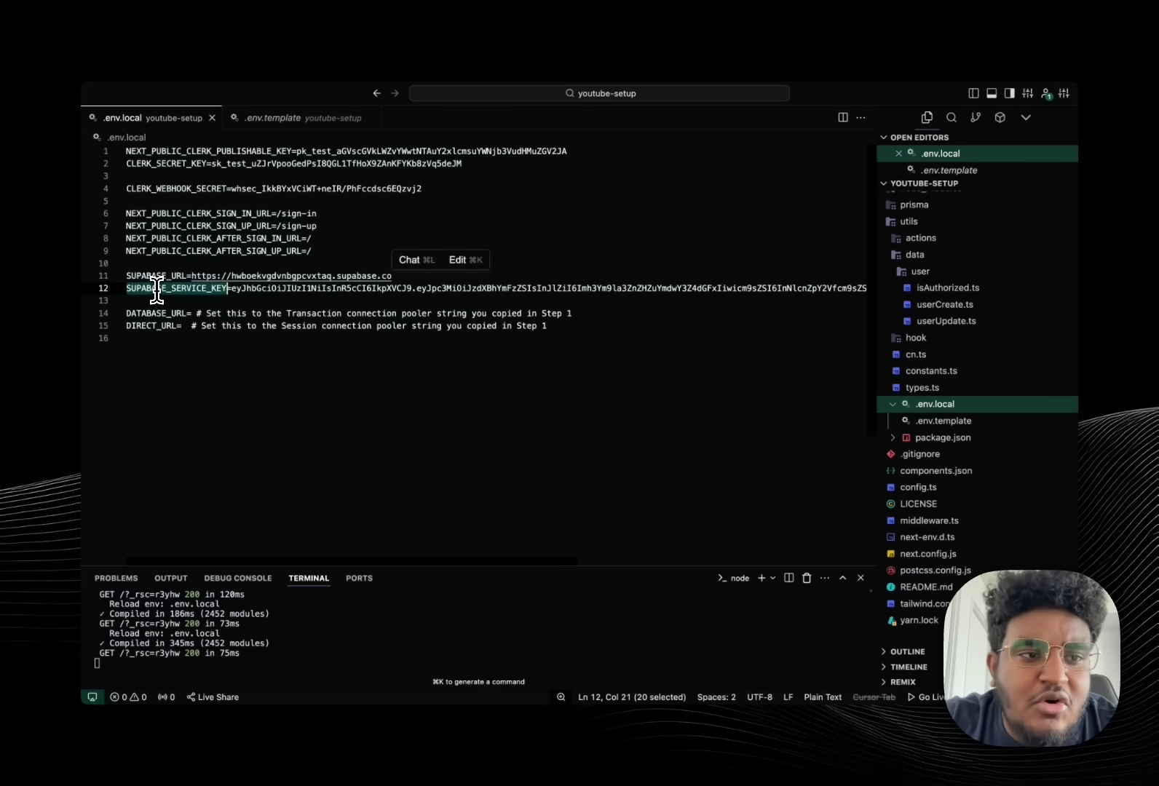
{"action": "triple_click", "coordinate": [157, 289]}
{"action": "left_click_drag", "start_coordinate": [156, 289], "coordinate": [156, 277]}
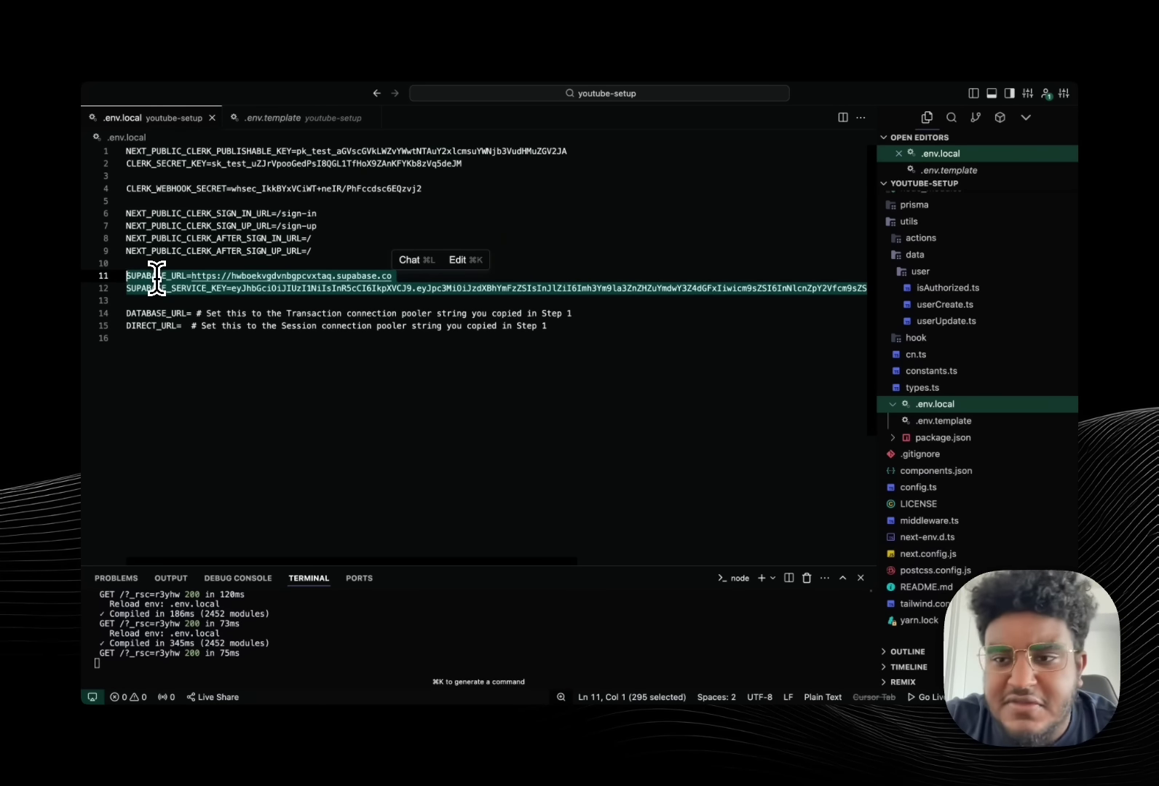
Step: Compare the Supabase entries against the project URL and keys on the API settings page
{"action": "key", "text": "ctrl+Right"}
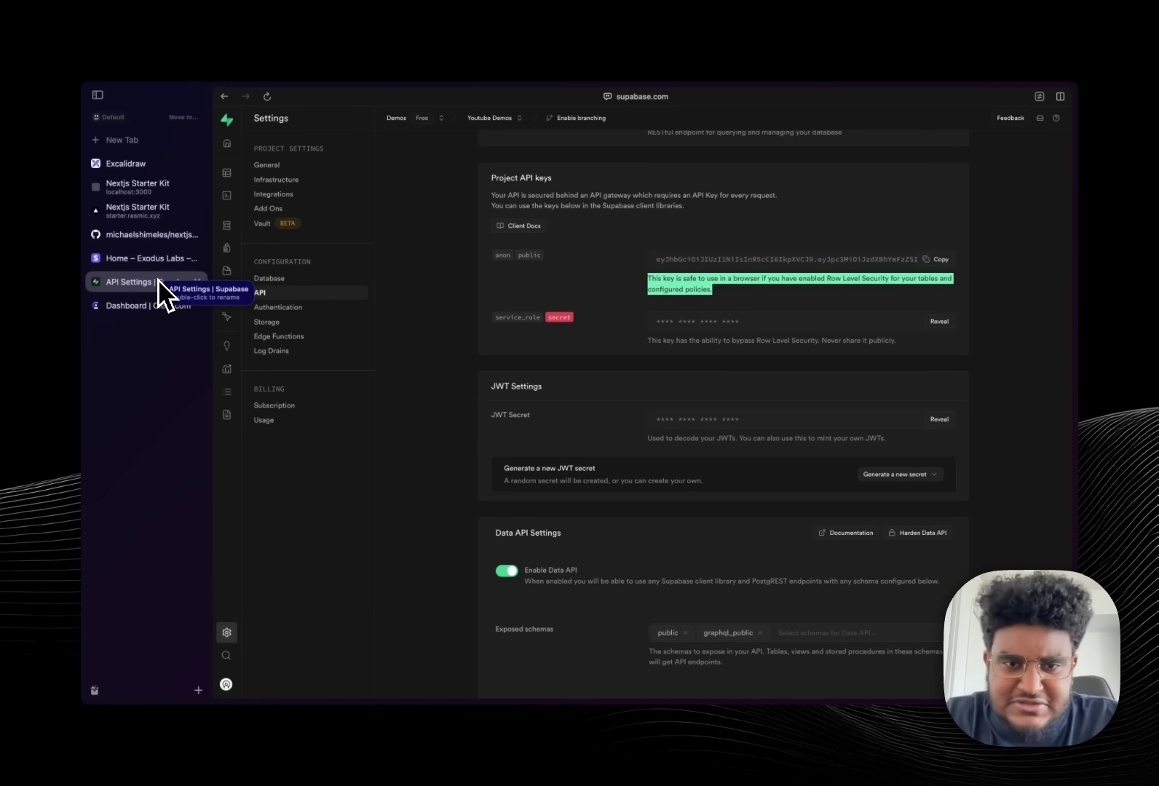
{"action": "key", "text": "ctrl+Left"}
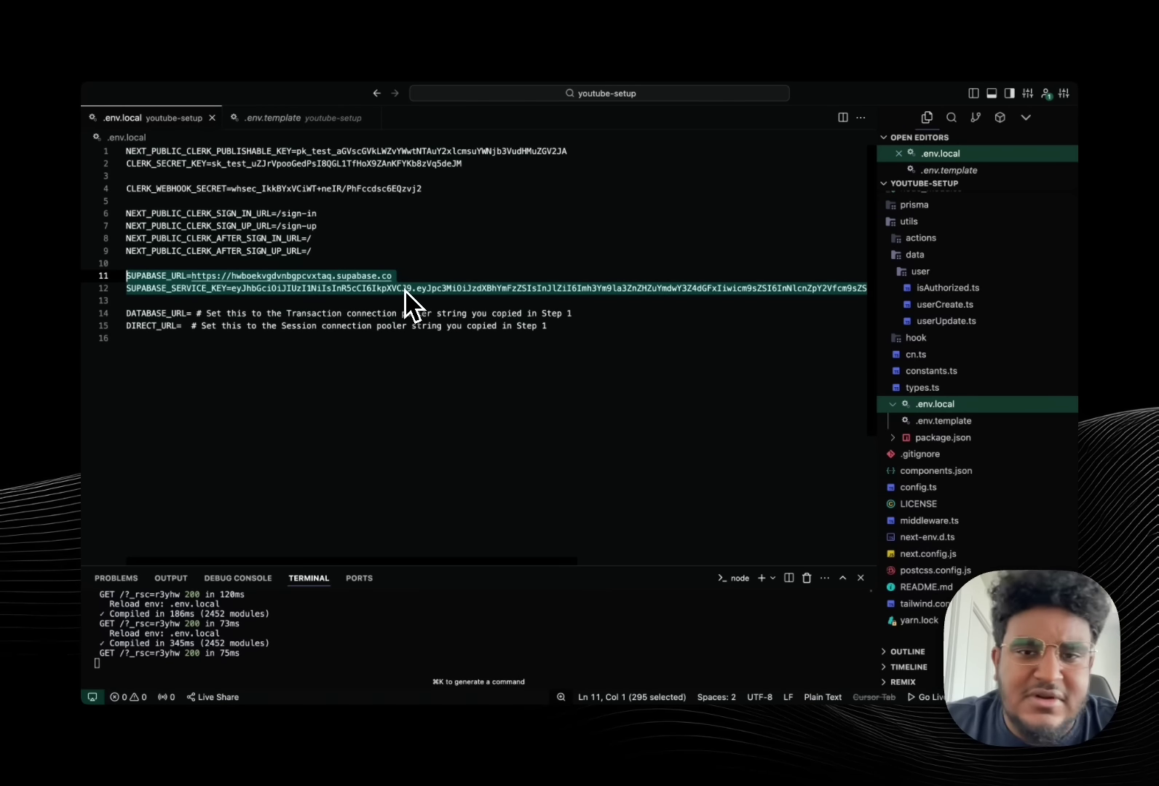
{"action": "key", "text": "ctrl+Right"}
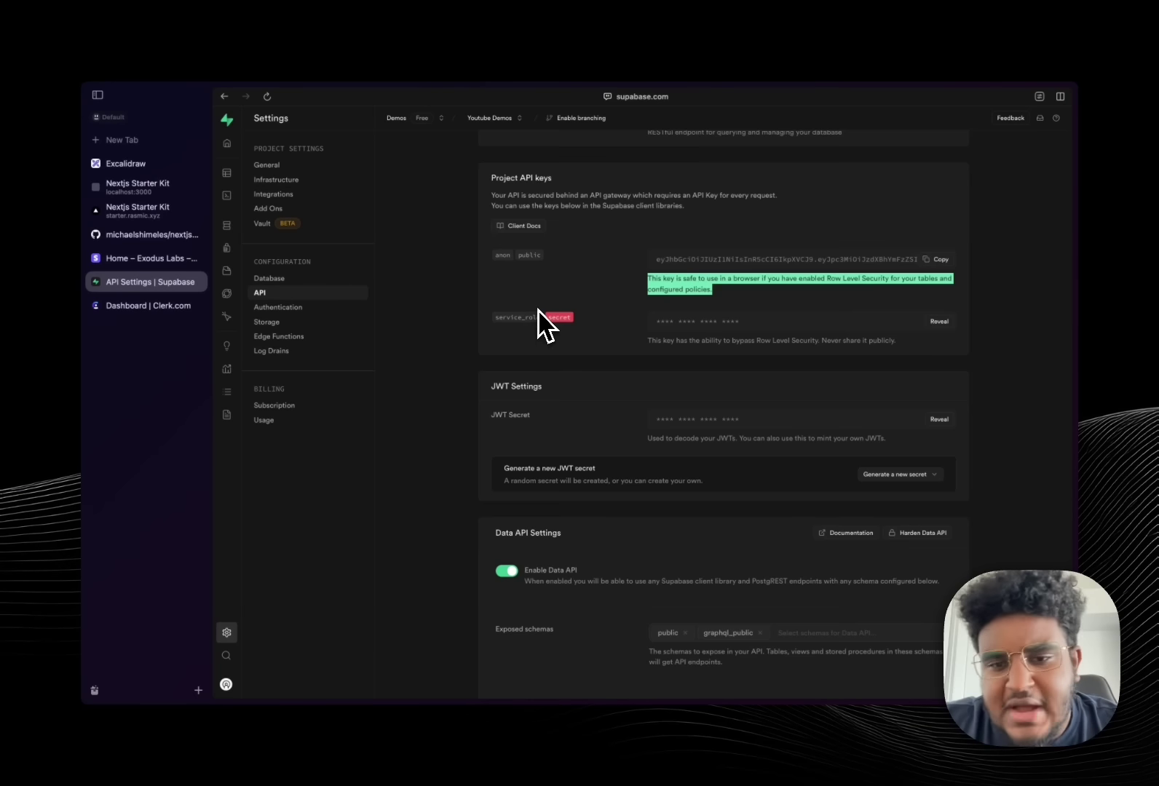
{"action": "scroll", "coordinate": [540, 320], "scroll_direction": "down", "scroll_amount": 1}
{"action": "scroll", "coordinate": [542, 324], "scroll_direction": "down", "scroll_amount": 1}
{"action": "scroll", "coordinate": [648, 281], "scroll_direction": "up", "scroll_amount": 3}
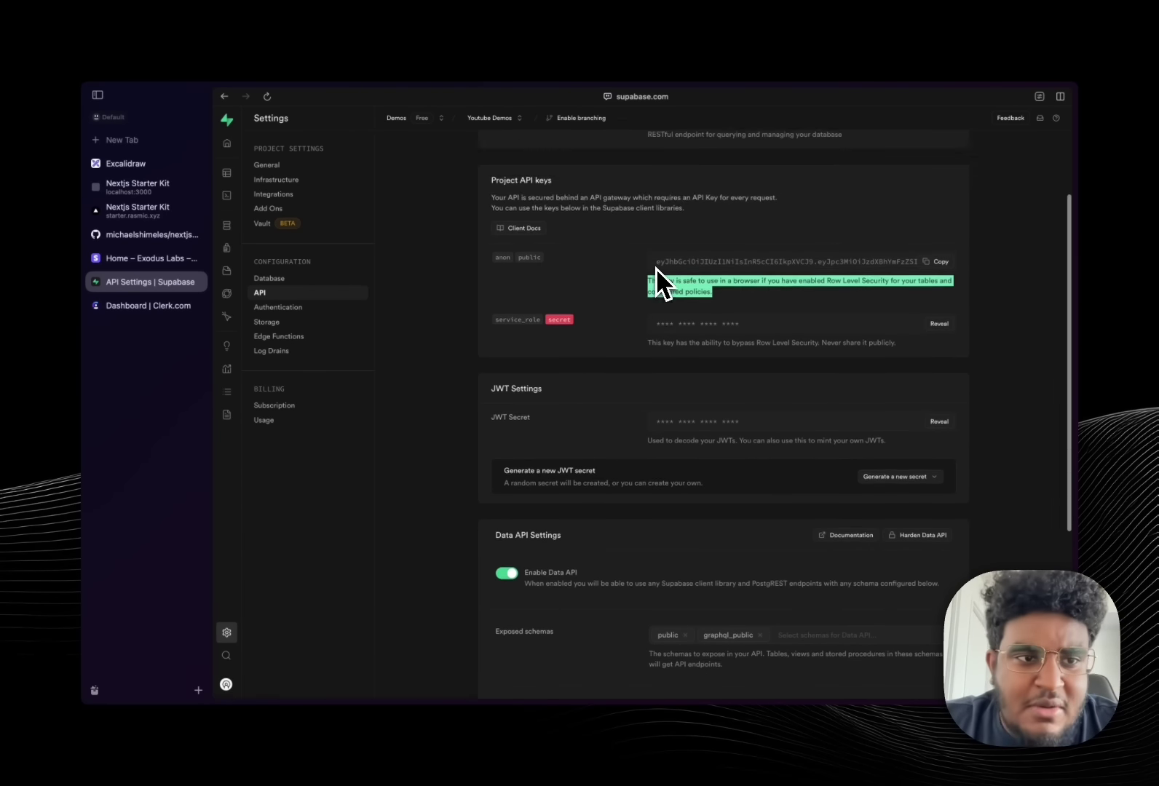
{"action": "key", "text": "ctrl+Left"}
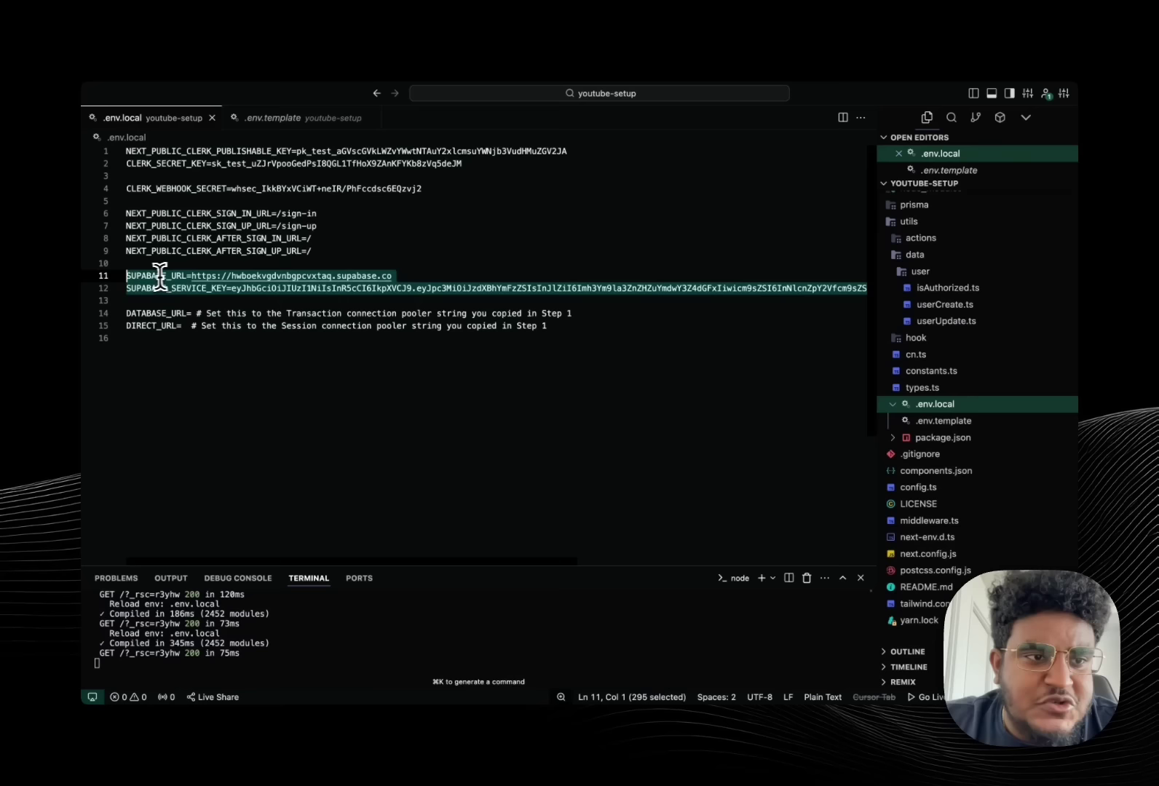
Step: Point out the still-empty DATABASE_URL and DIRECT_URL lines 14–15
{"action": "double_click", "coordinate": [155, 286]}
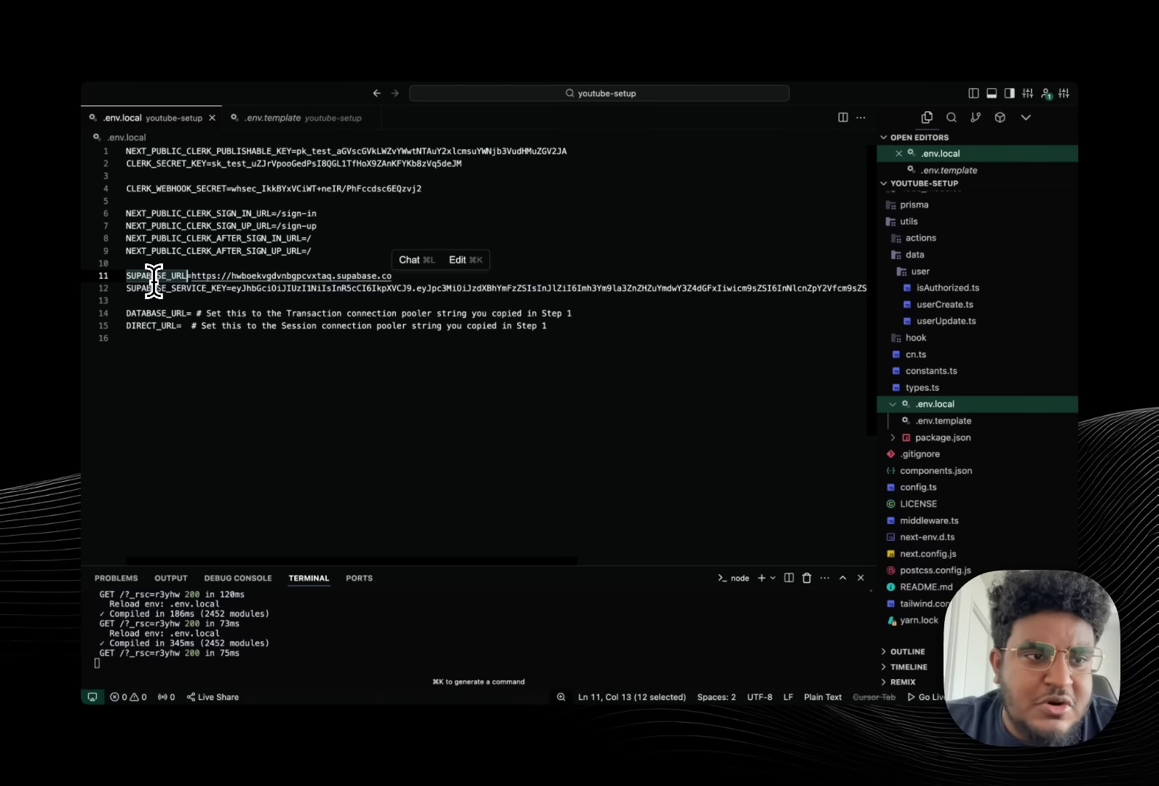
{"action": "scroll", "coordinate": [157, 288], "scroll_direction": "down", "scroll_amount": 1}
{"action": "double_click", "coordinate": [151, 298]}
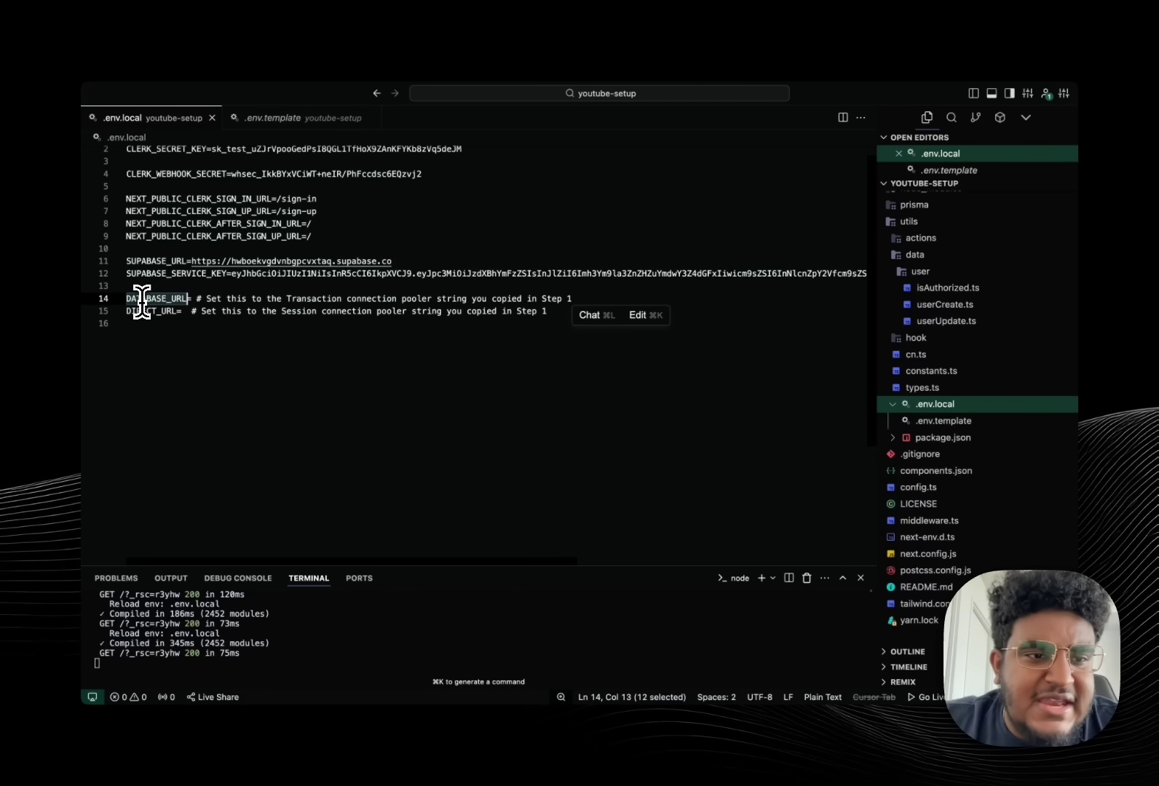
{"action": "left_click", "coordinate": [154, 311]}
{"action": "double_click", "coordinate": [154, 311]}
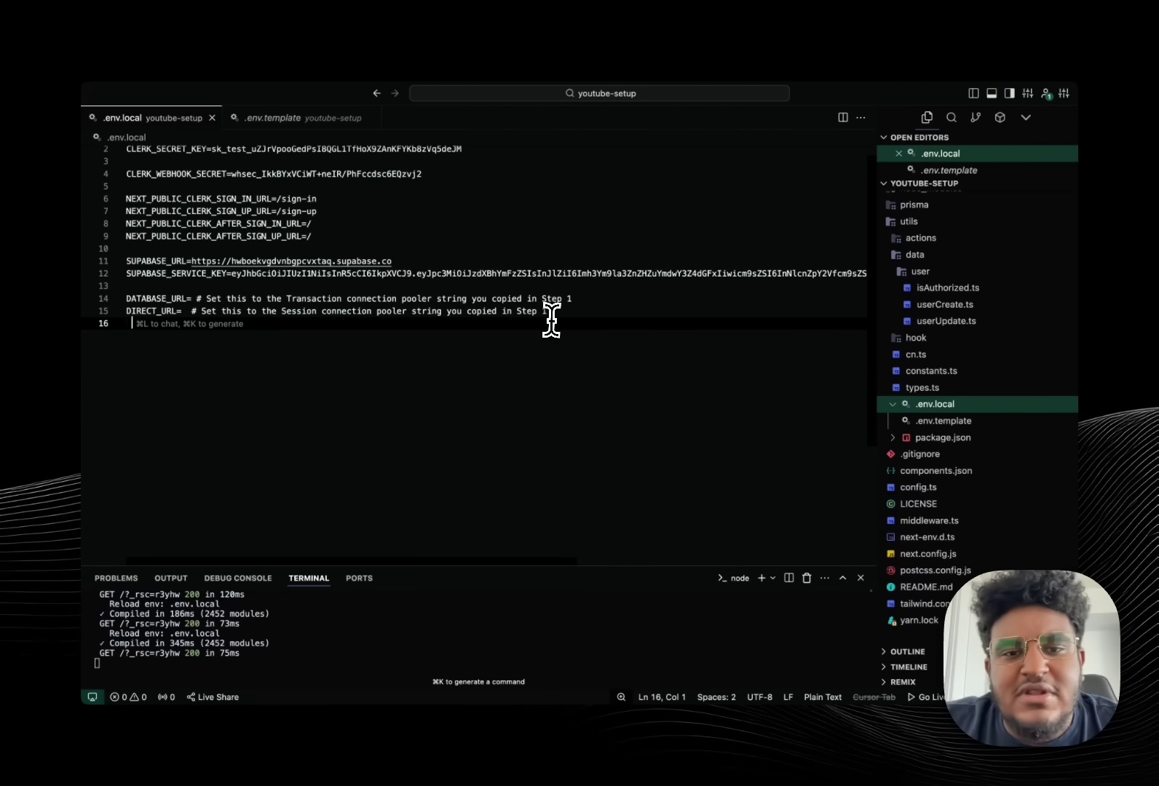
{"action": "left_click_drag", "start_coordinate": [548, 315], "coordinate": [148, 313]}
{"action": "triple_click", "coordinate": [155, 299]}
{"action": "left_click", "coordinate": [151, 312]}
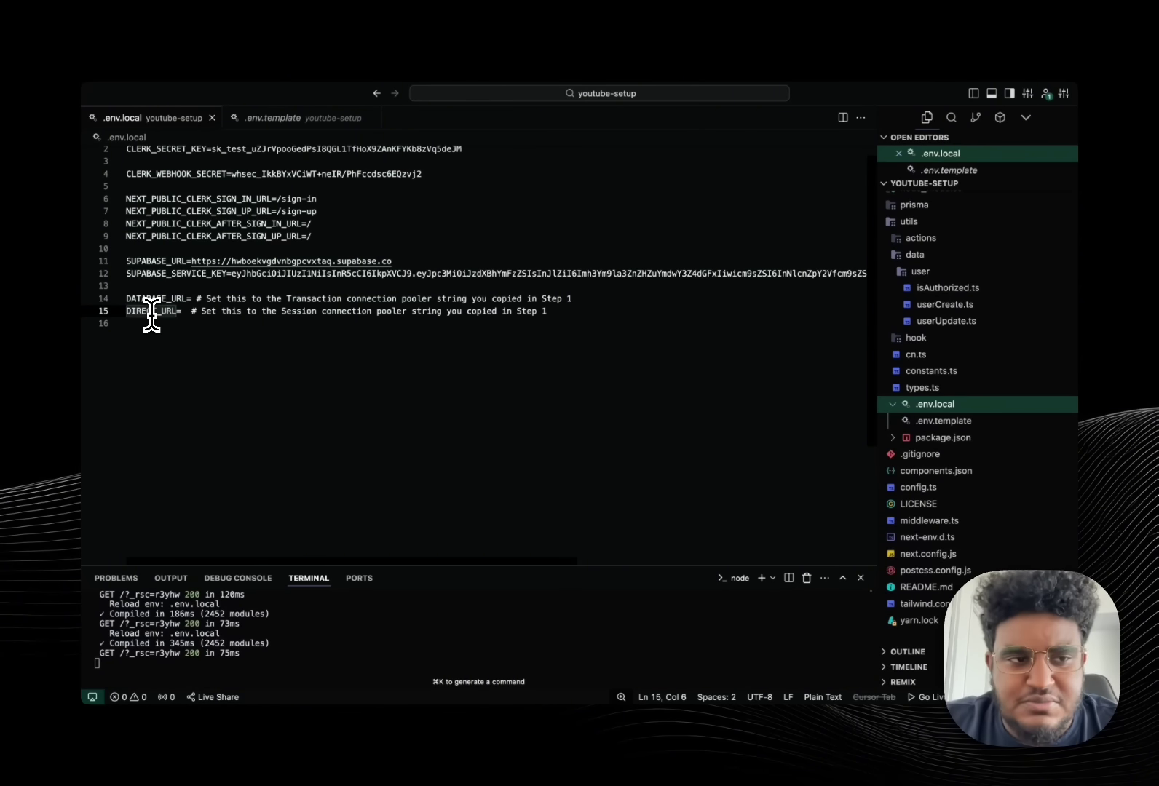
{"action": "key", "text": "ctrl+Right"}
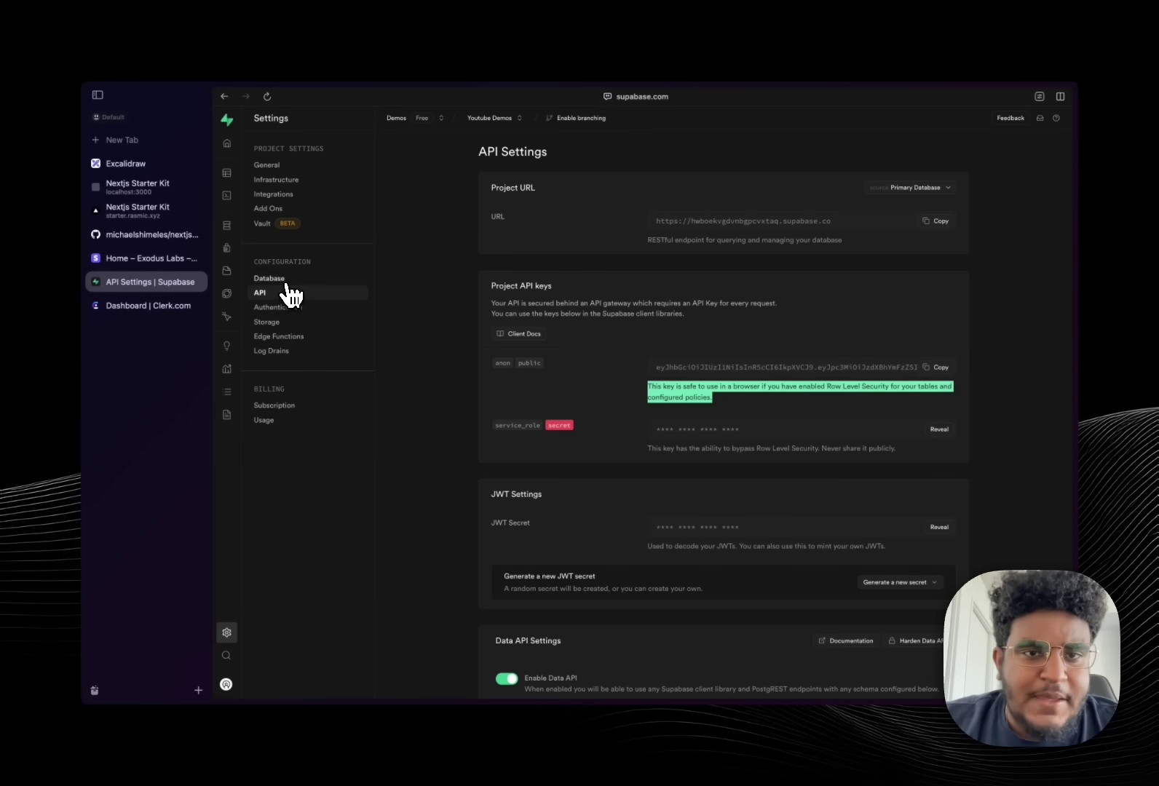
Step: Open Database settings and read the DATABASE_URL comment instructions in .env.local
{"action": "left_click", "coordinate": [286, 281]}
{"action": "key", "text": "ctrl+Left"}
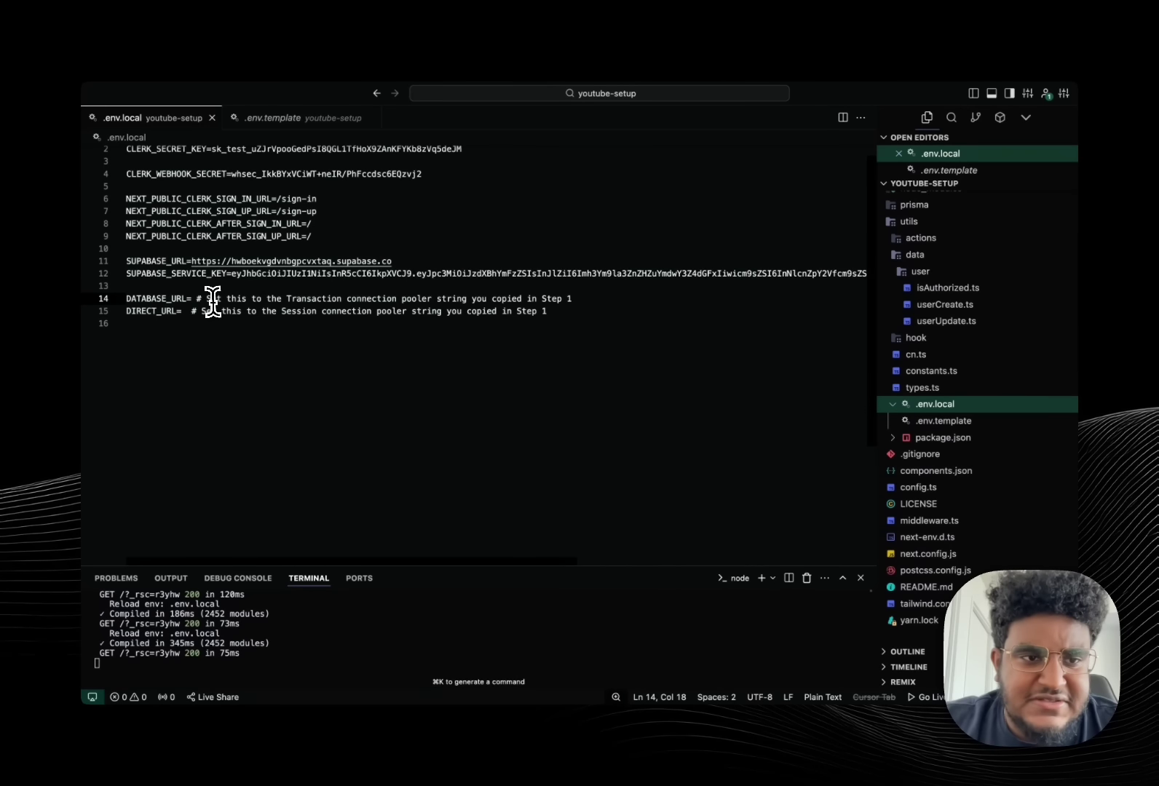
{"action": "left_click_drag", "start_coordinate": [207, 298], "coordinate": [538, 302]}
{"action": "key", "text": "ctrl+Right"}
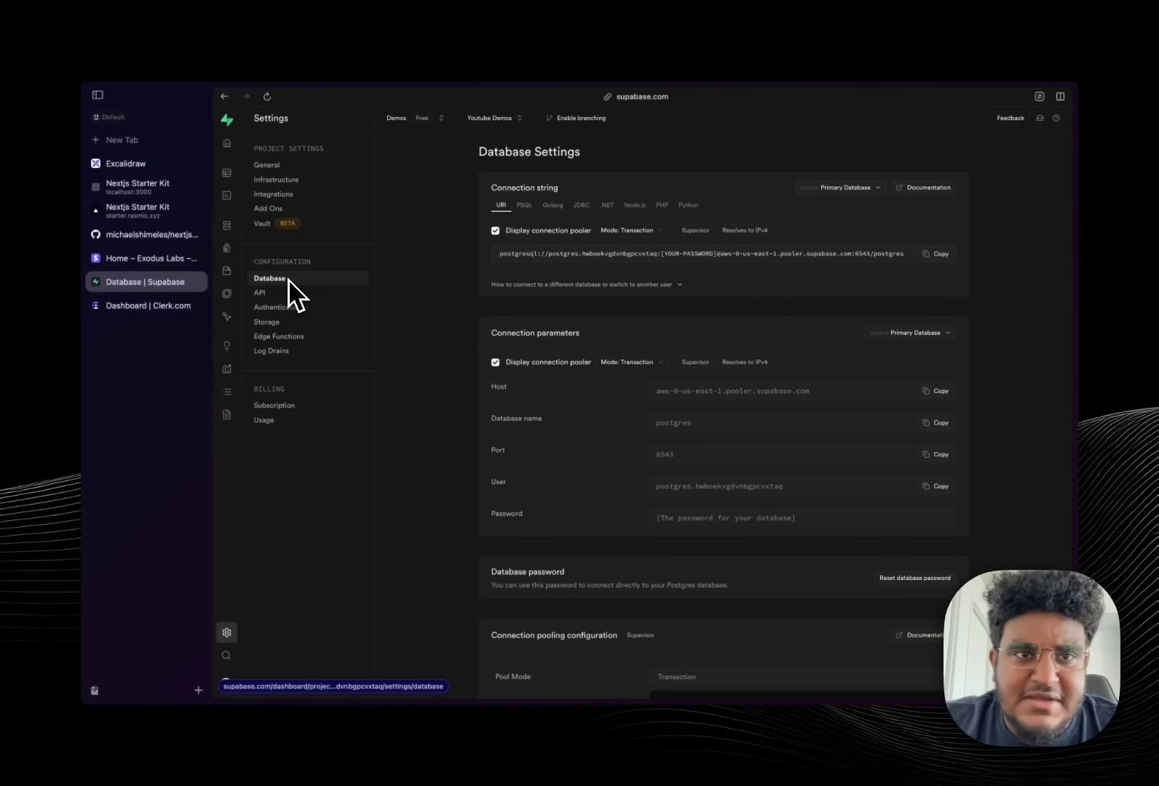
Step: Copy the Transaction-mode pooler connection string on port 6543 from Database settings
{"action": "mouse_move", "coordinate": [233, 399]}
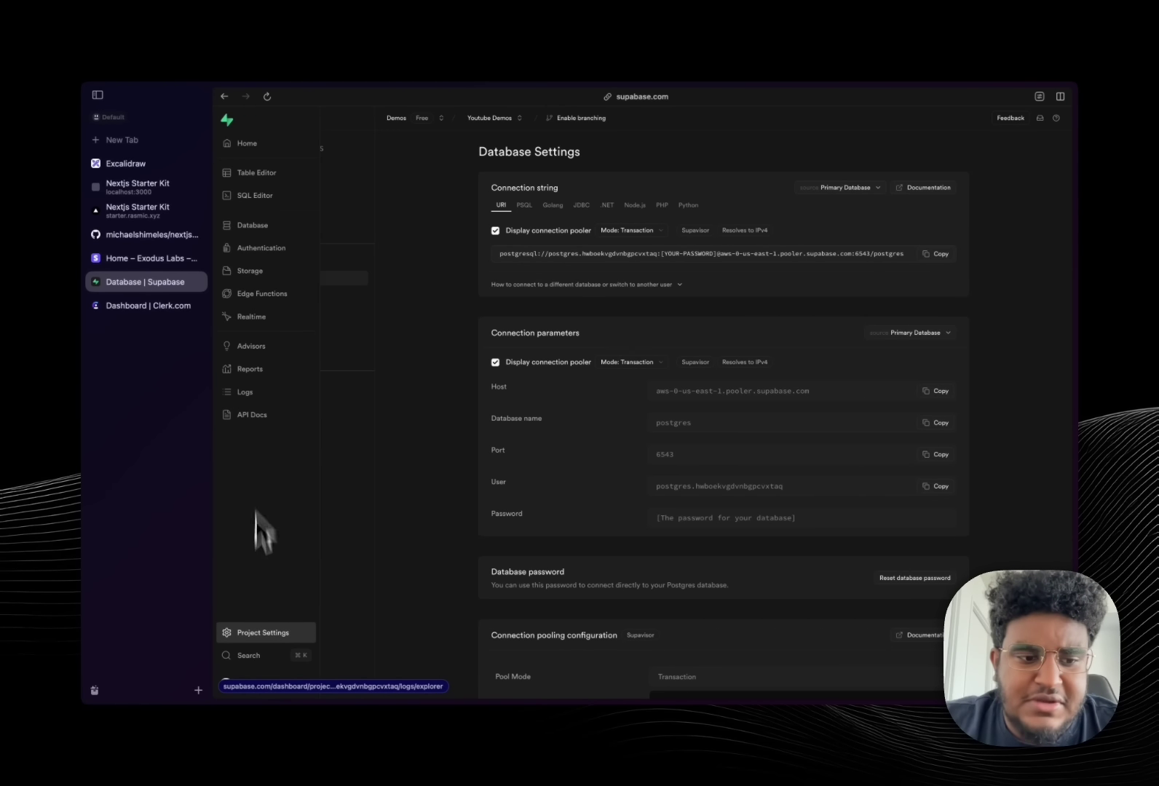
{"action": "left_click", "coordinate": [251, 633]}
{"action": "left_click", "coordinate": [269, 281]}
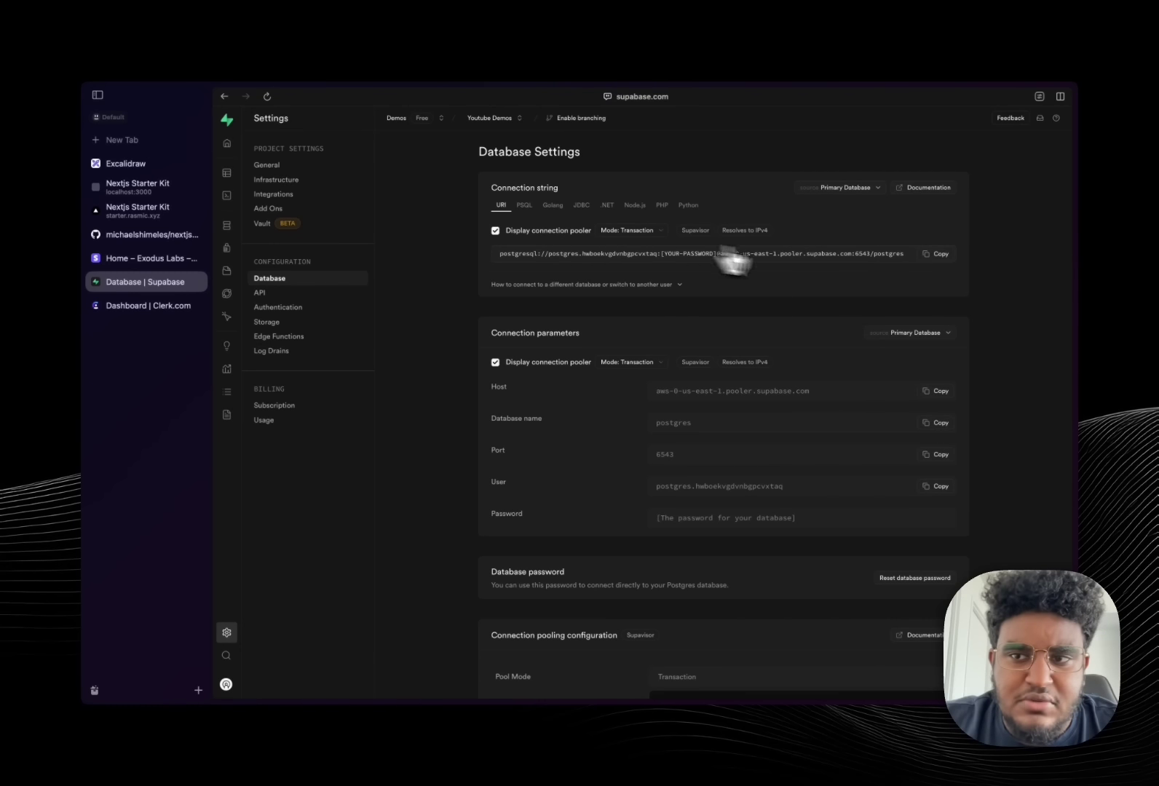
{"action": "left_click", "coordinate": [937, 255]}
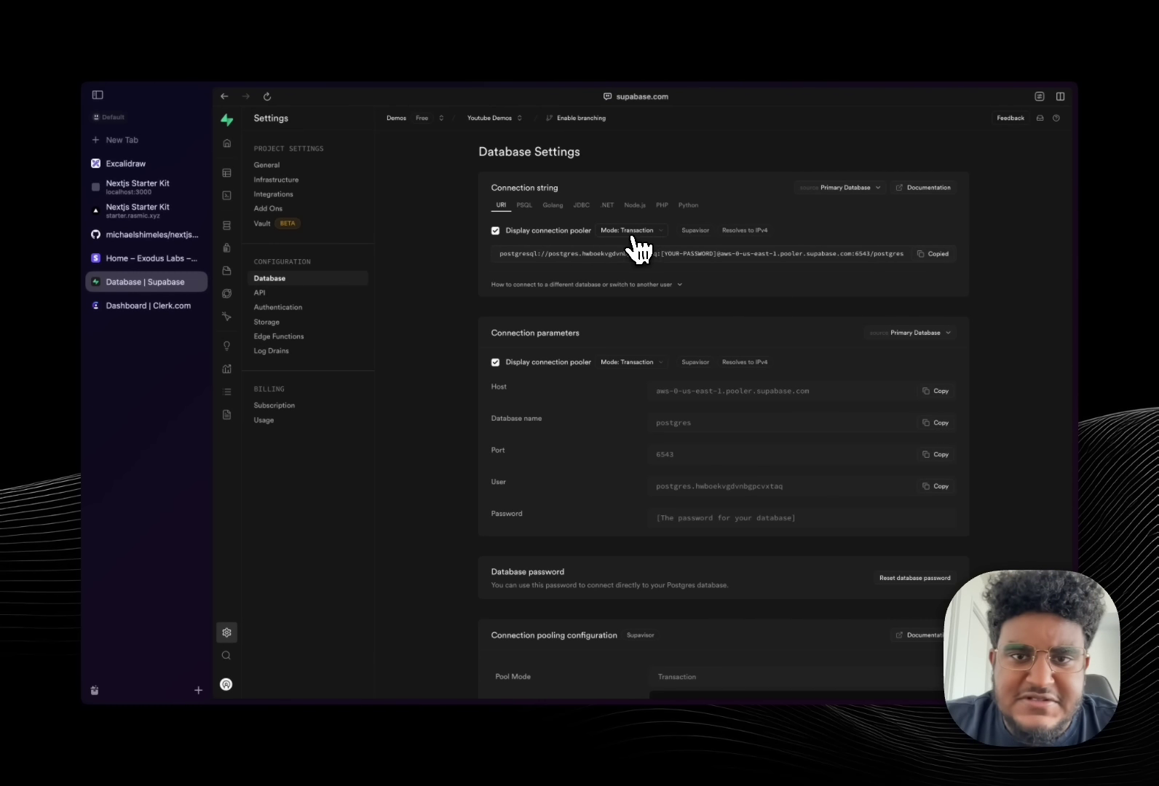
{"action": "key", "text": "ctrl+Left"}
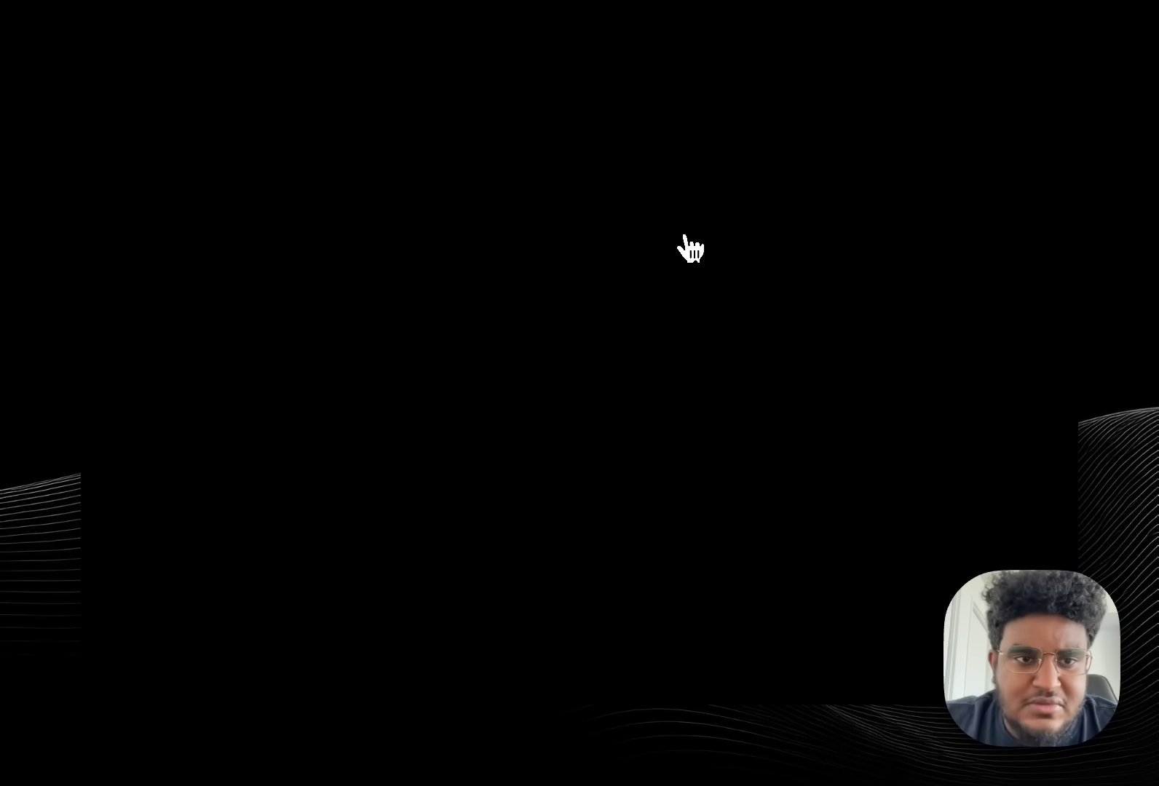
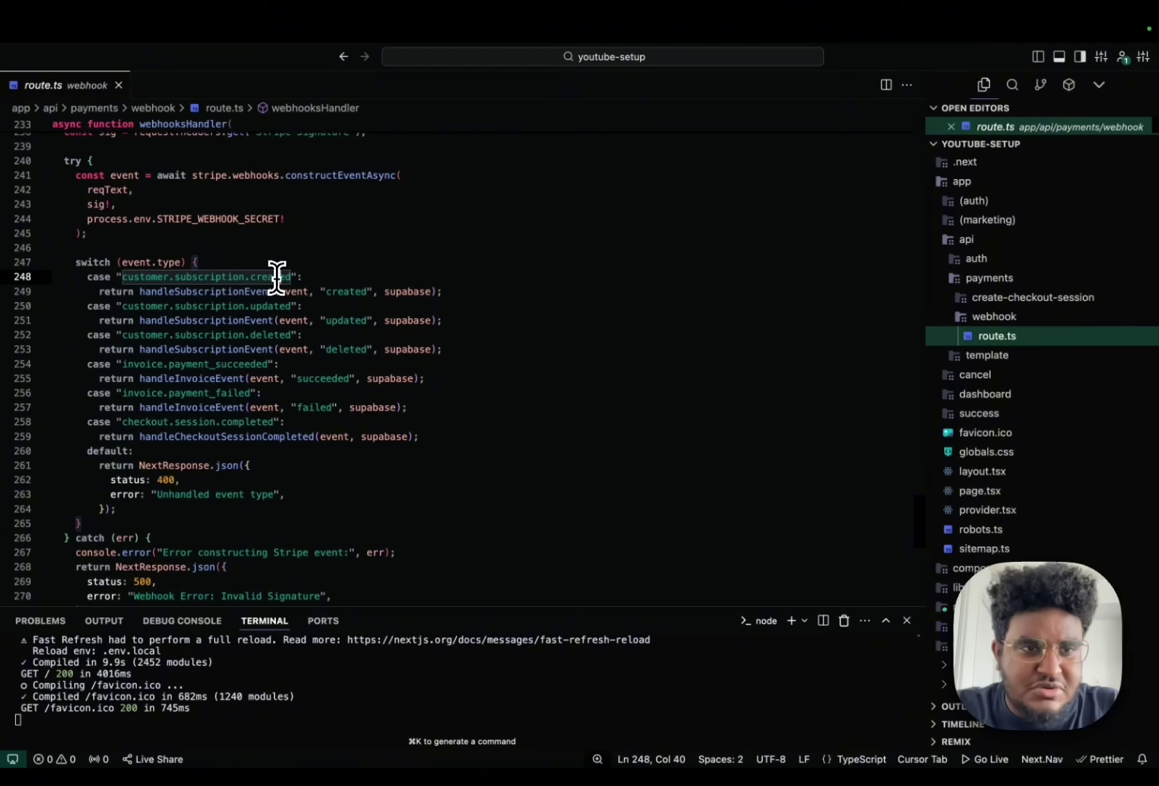
Step: Select the customer.subscription.created, .deleted and .updated events for the webhook
{"action": "left_click", "coordinate": [269, 306]}
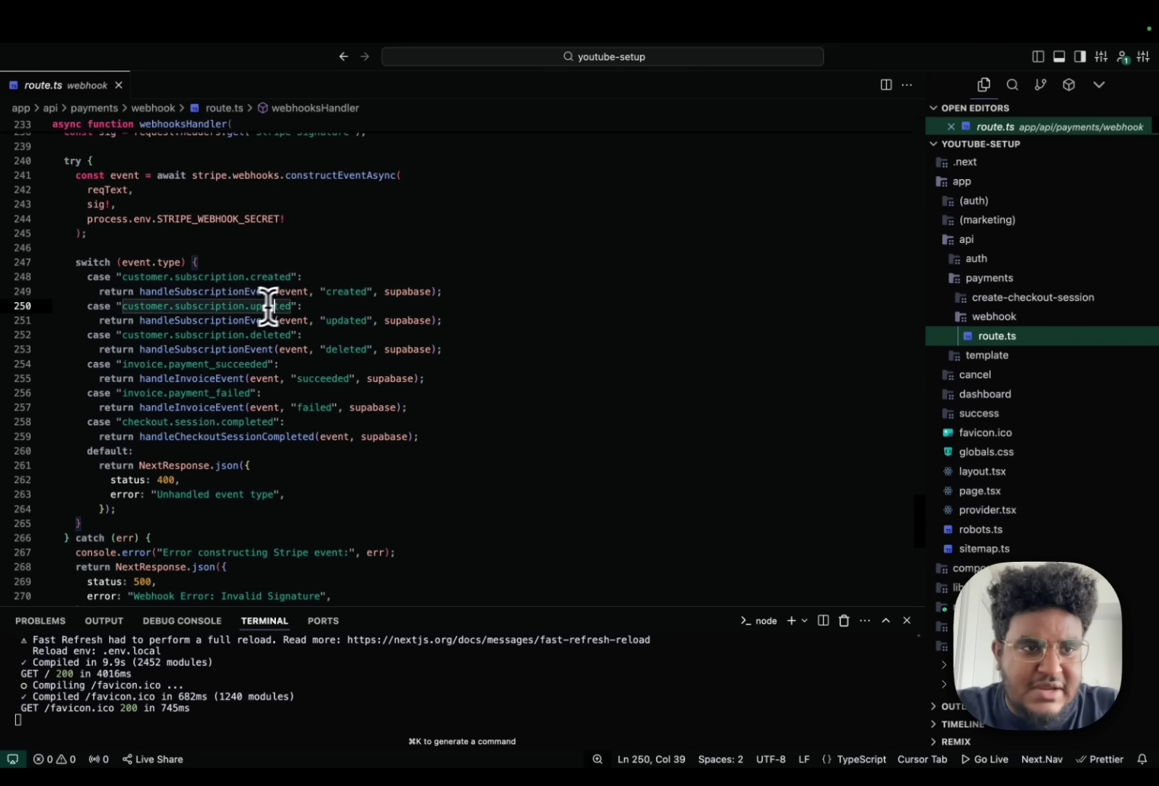
{"action": "left_click_drag", "start_coordinate": [122, 335], "coordinate": [291, 335]}
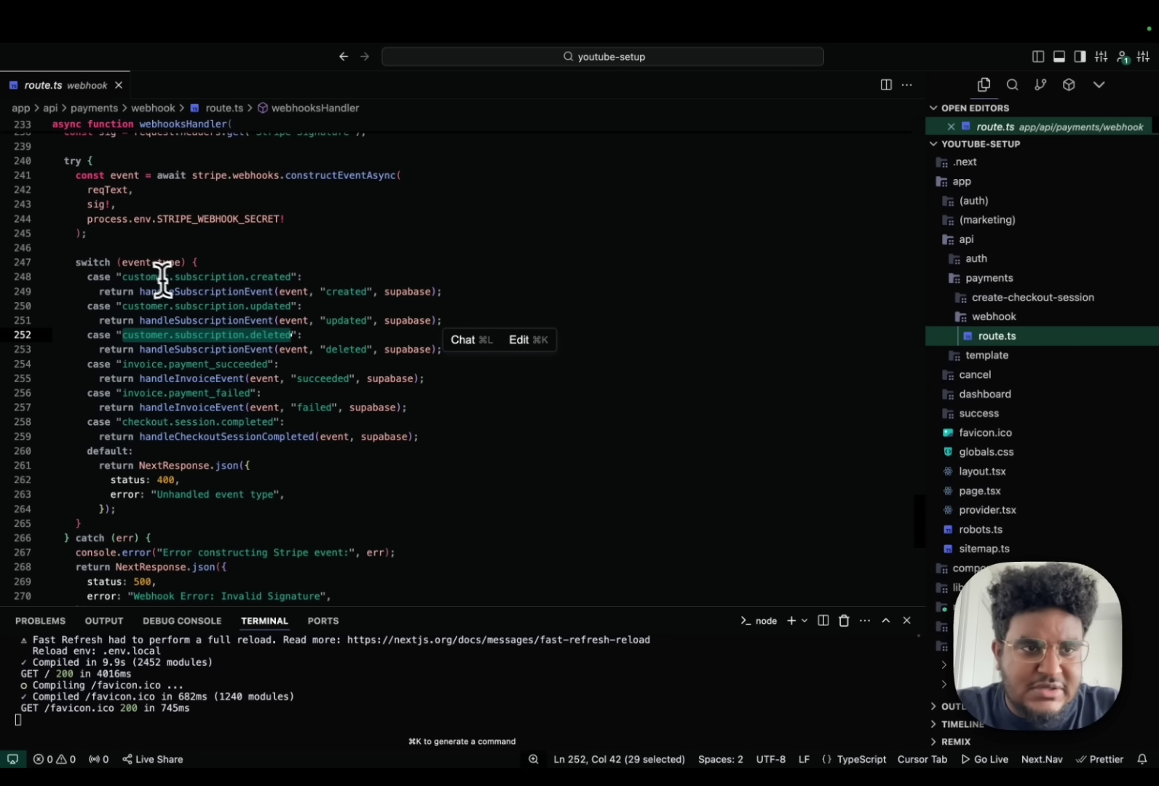
{"action": "key", "text": "ctrl+Right"}
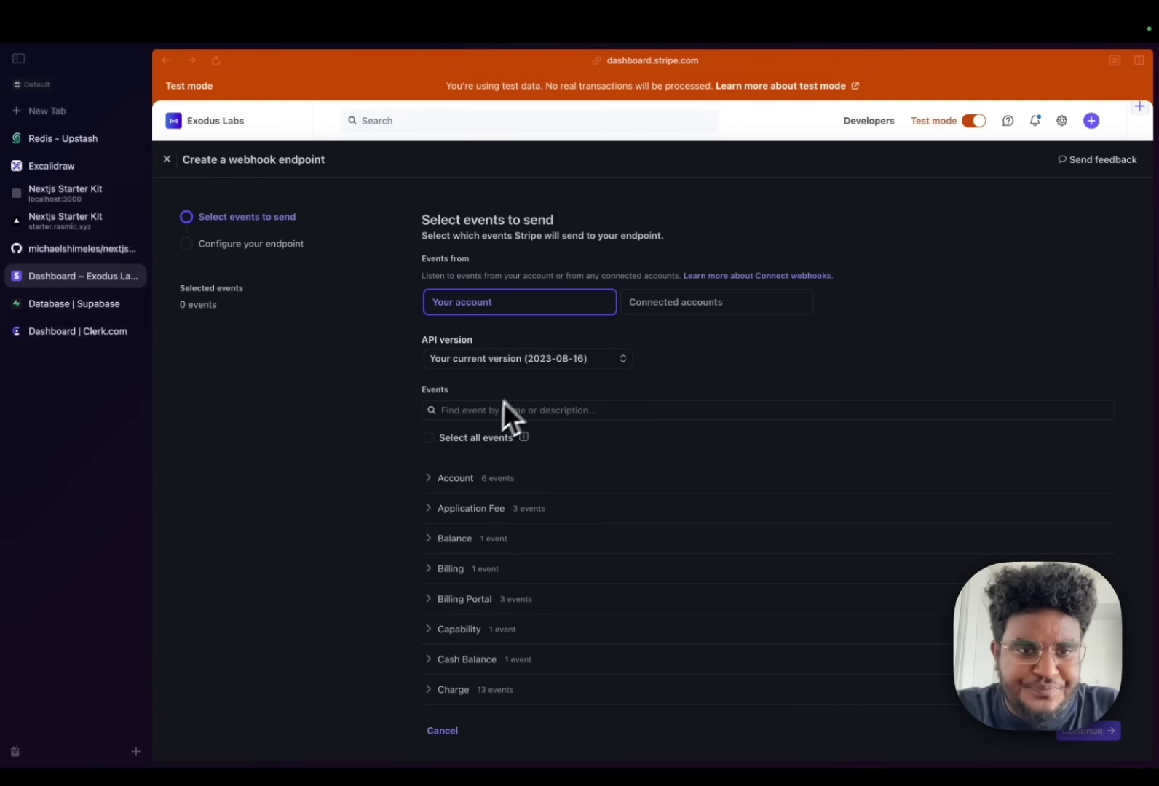
{"action": "left_click", "coordinate": [481, 410]}
{"action": "type", "text": "customer.subscription"}
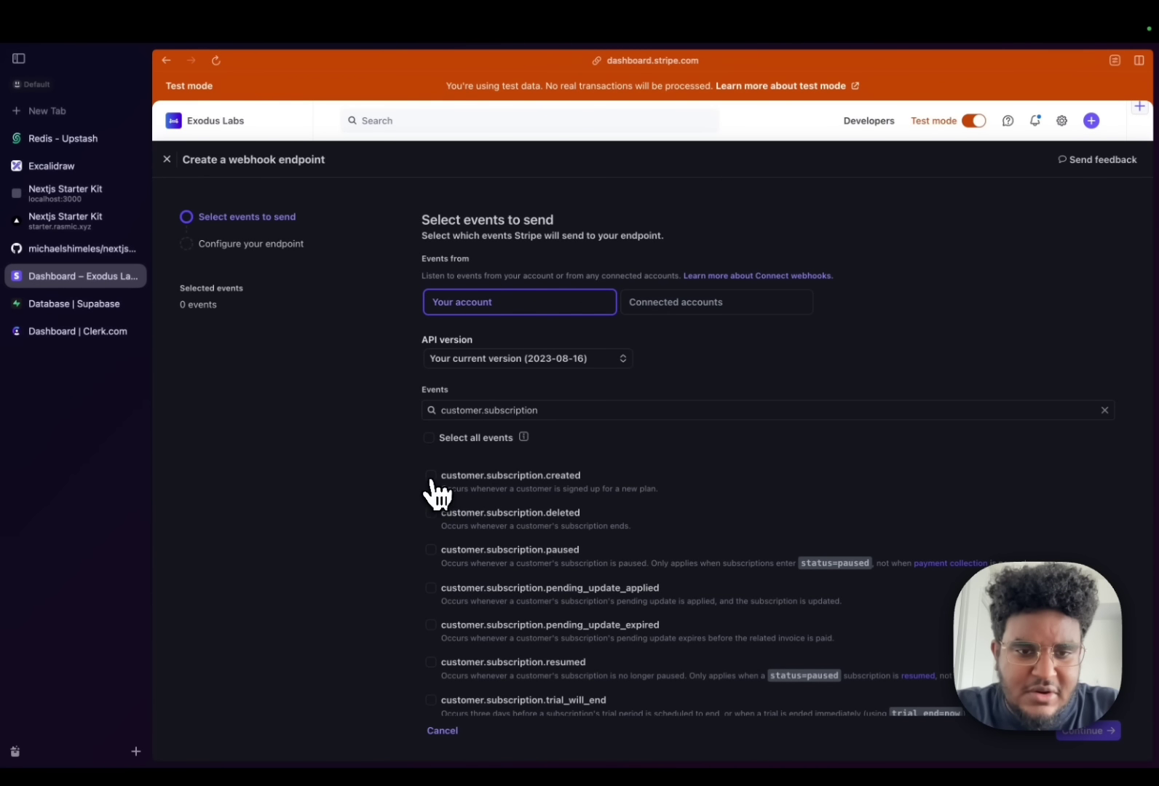
{"action": "left_click", "coordinate": [430, 477]}
{"action": "left_click", "coordinate": [431, 514]}
{"action": "scroll", "coordinate": [440, 529], "scroll_direction": "down", "scroll_amount": 2}
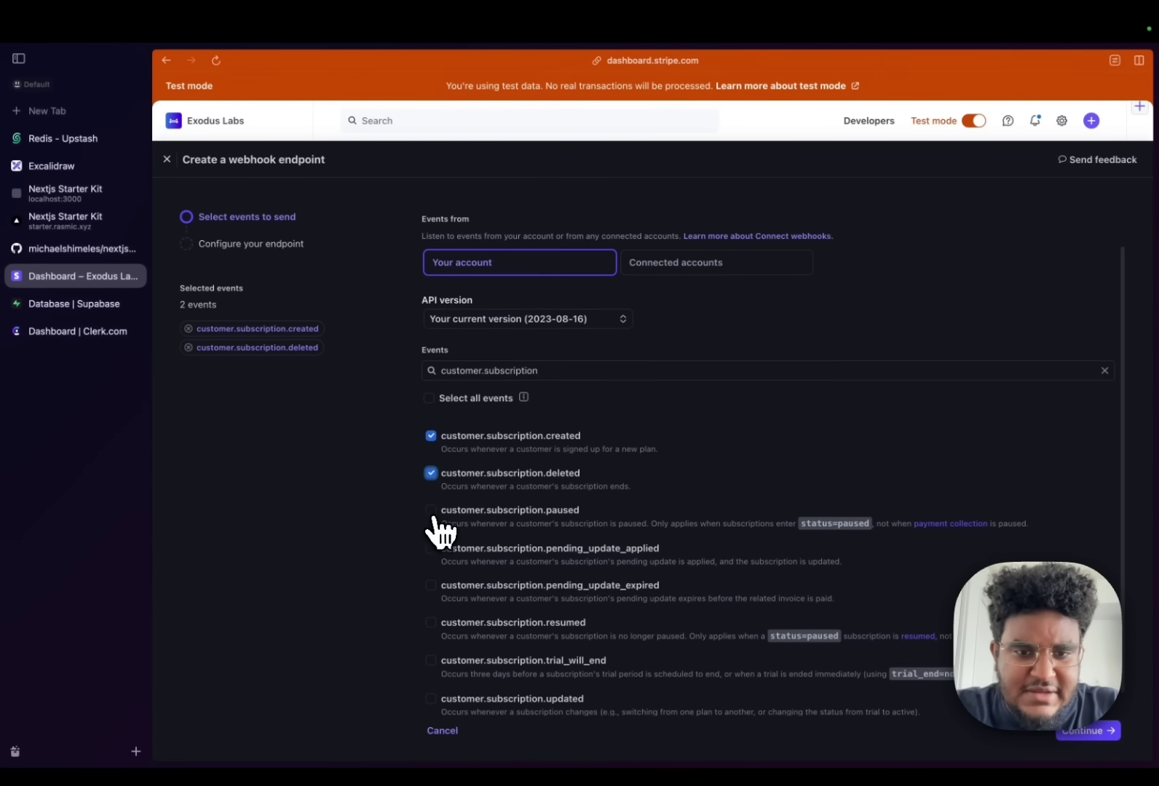
{"action": "left_click", "coordinate": [432, 682]}
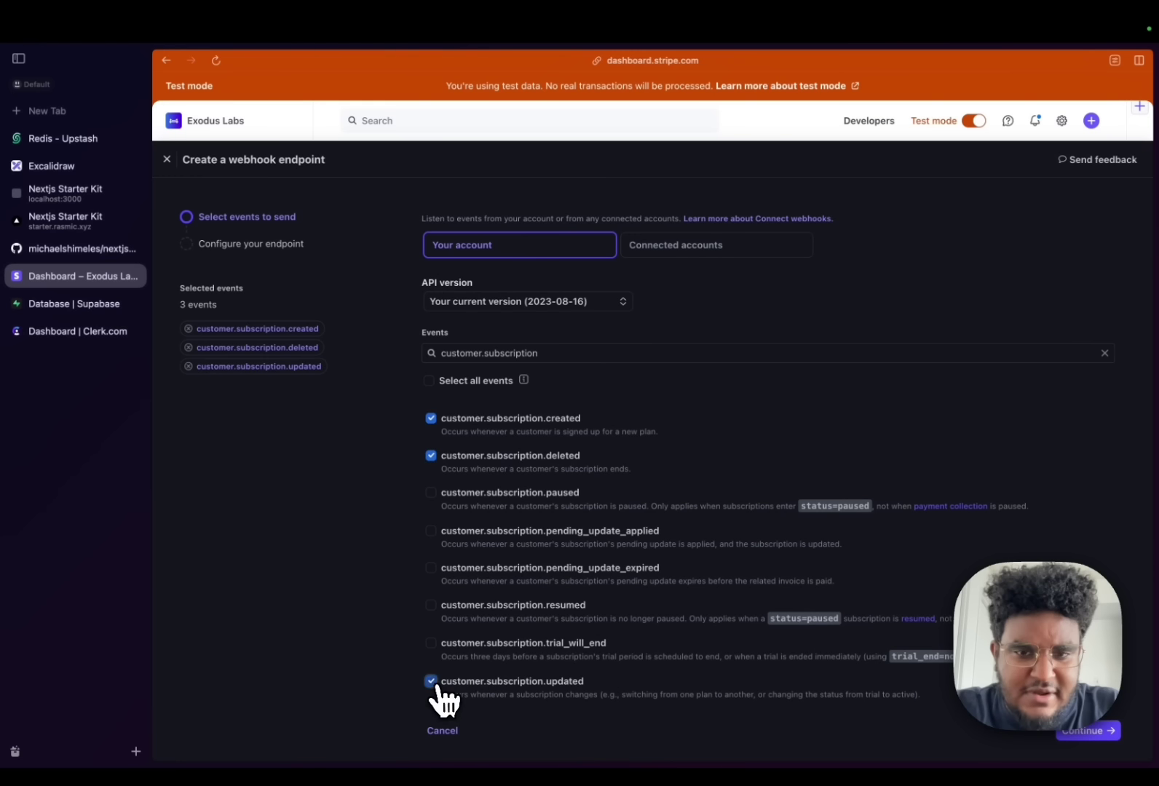
{"action": "triple_click", "coordinate": [514, 354]}
{"action": "key", "text": "BackSpace"}
Step: Add the invoice.payment_failed and invoice.payment_succeeded events
{"action": "key", "text": "ctrl+Left"}
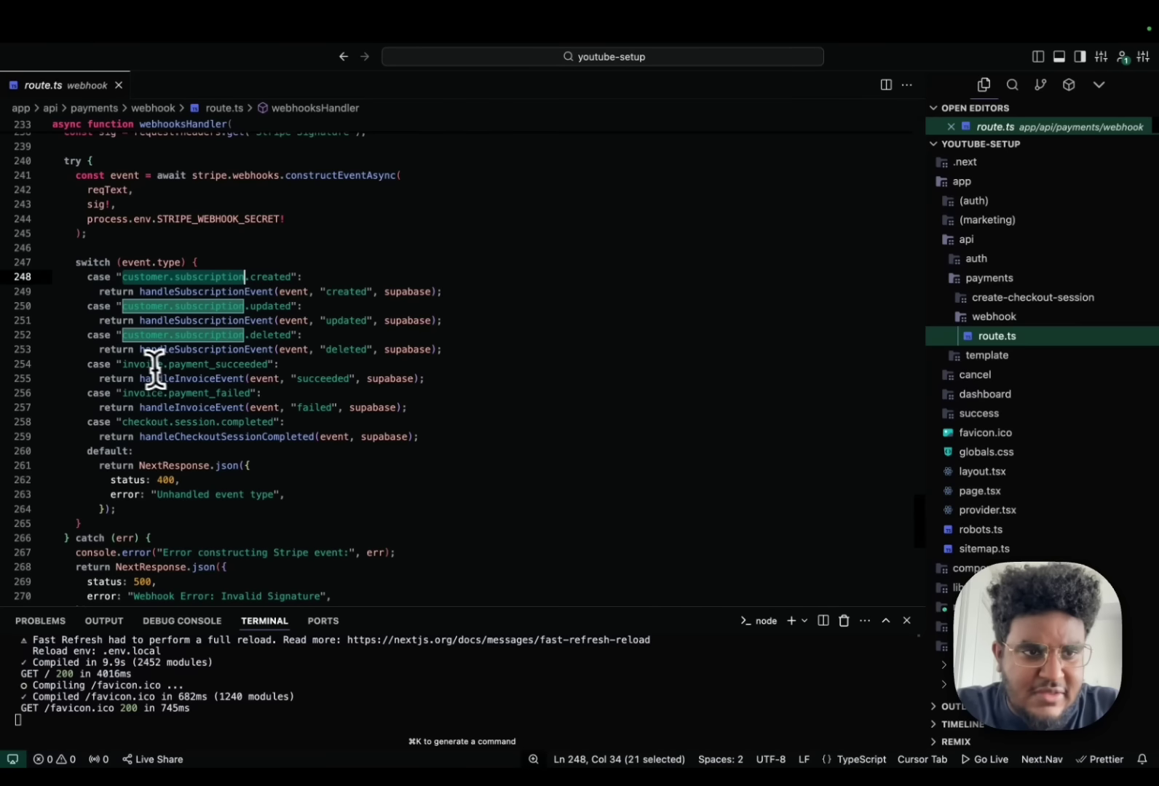
{"action": "double_click", "coordinate": [143, 364]}
{"action": "left_click_drag", "start_coordinate": [144, 364], "coordinate": [212, 368]}
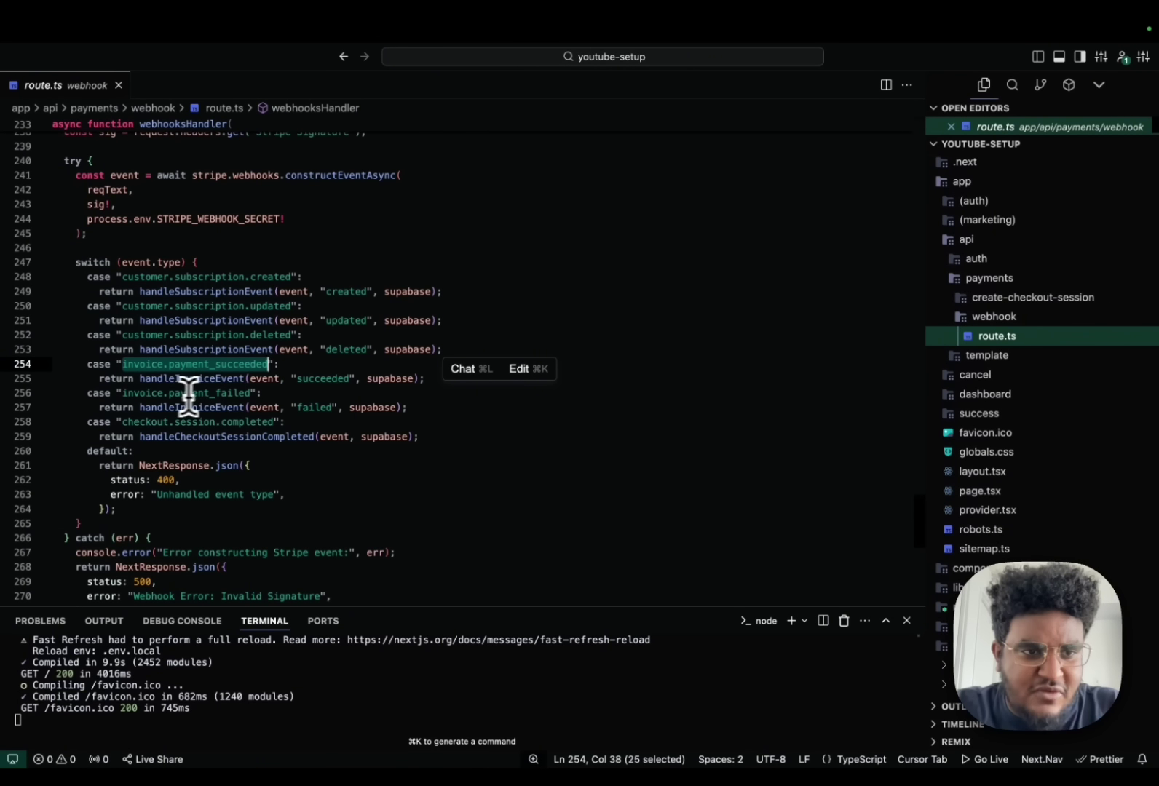
{"action": "double_click", "coordinate": [150, 363]}
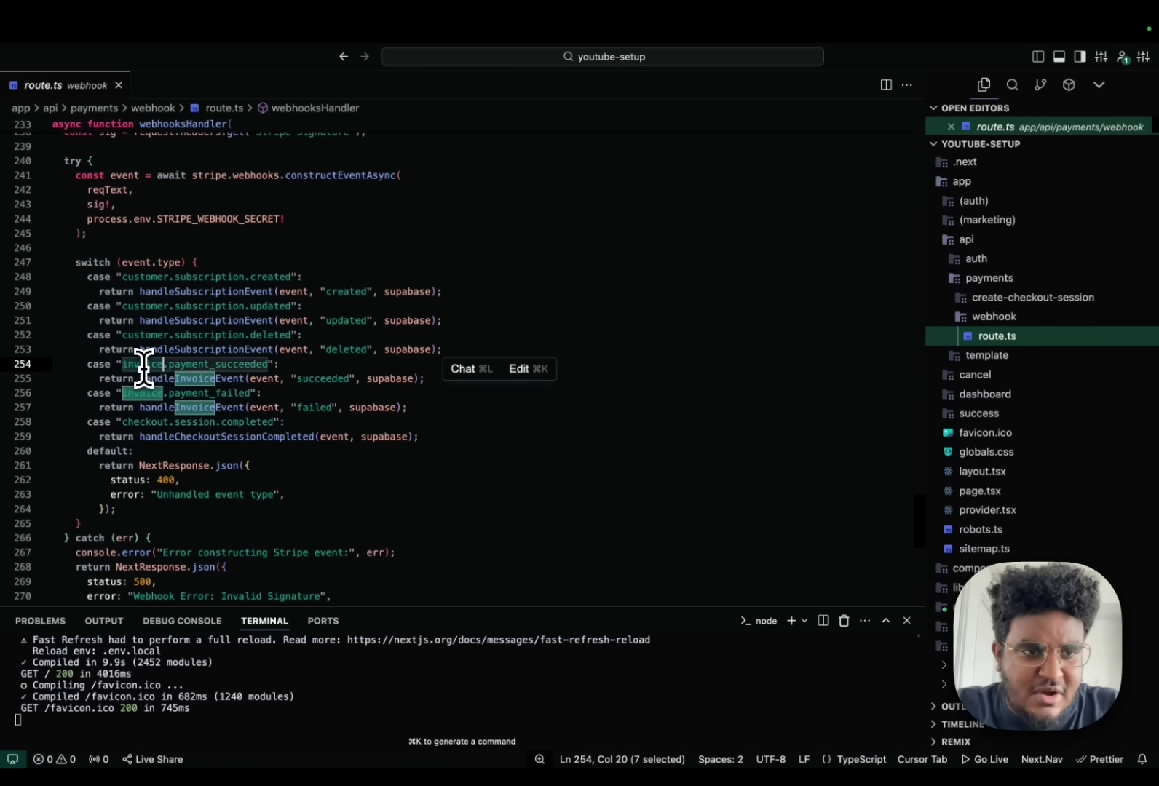
{"action": "key", "text": "ctrl+Right"}
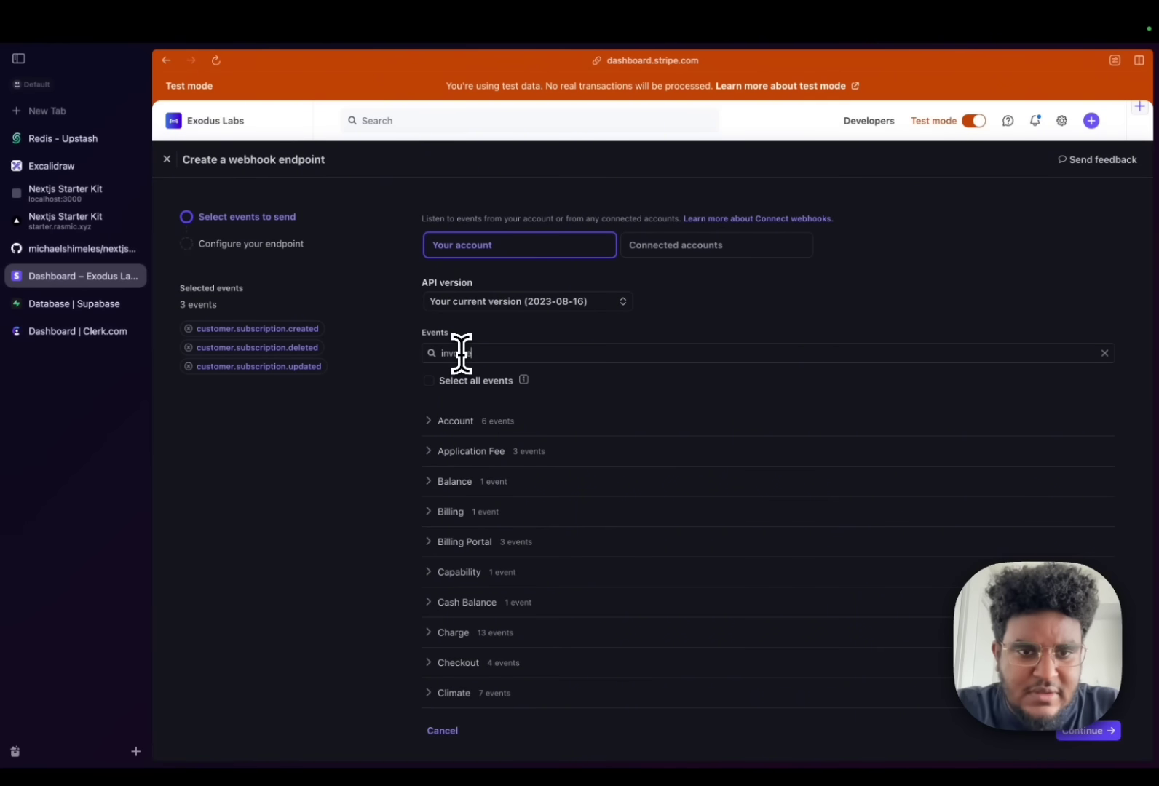
{"action": "type", "text": ".p"}
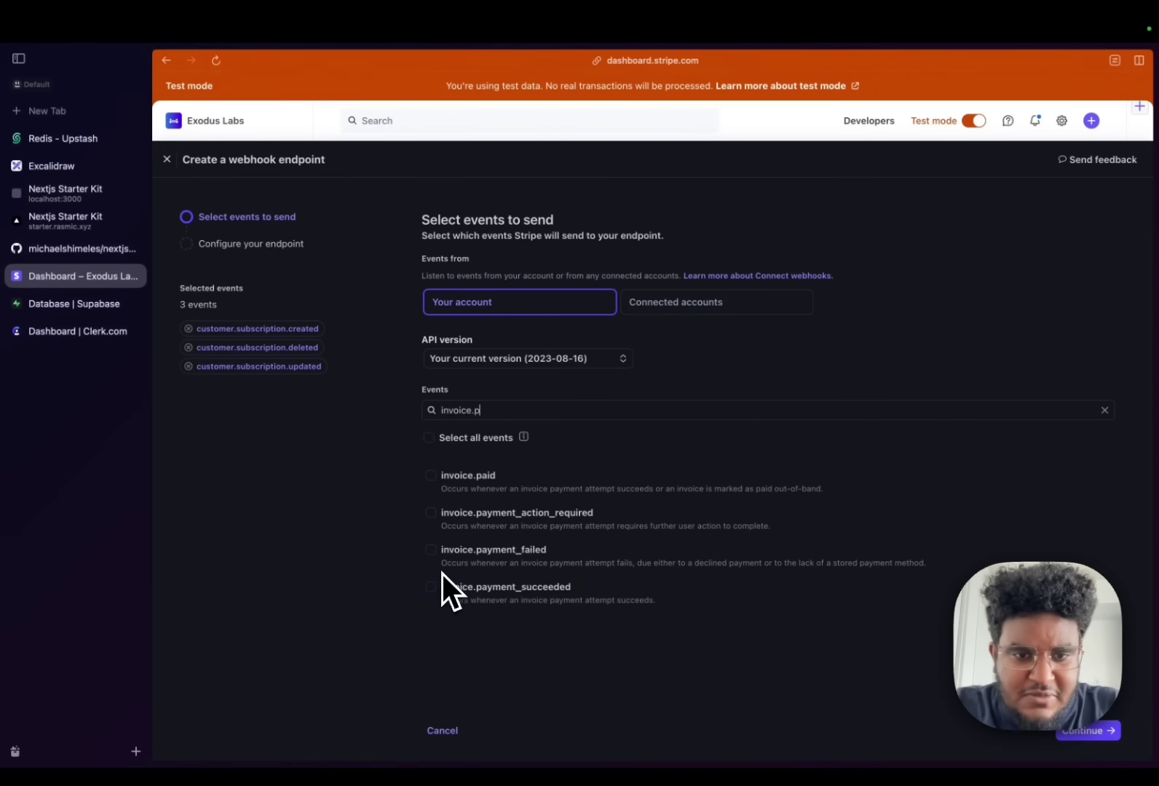
{"action": "left_click", "coordinate": [431, 588]}
{"action": "left_click", "coordinate": [430, 550]}
Step: Add checkout.session.completed, bringing the total to six events, and continue to endpoint configuration
{"action": "key", "text": "ctrl+Left"}
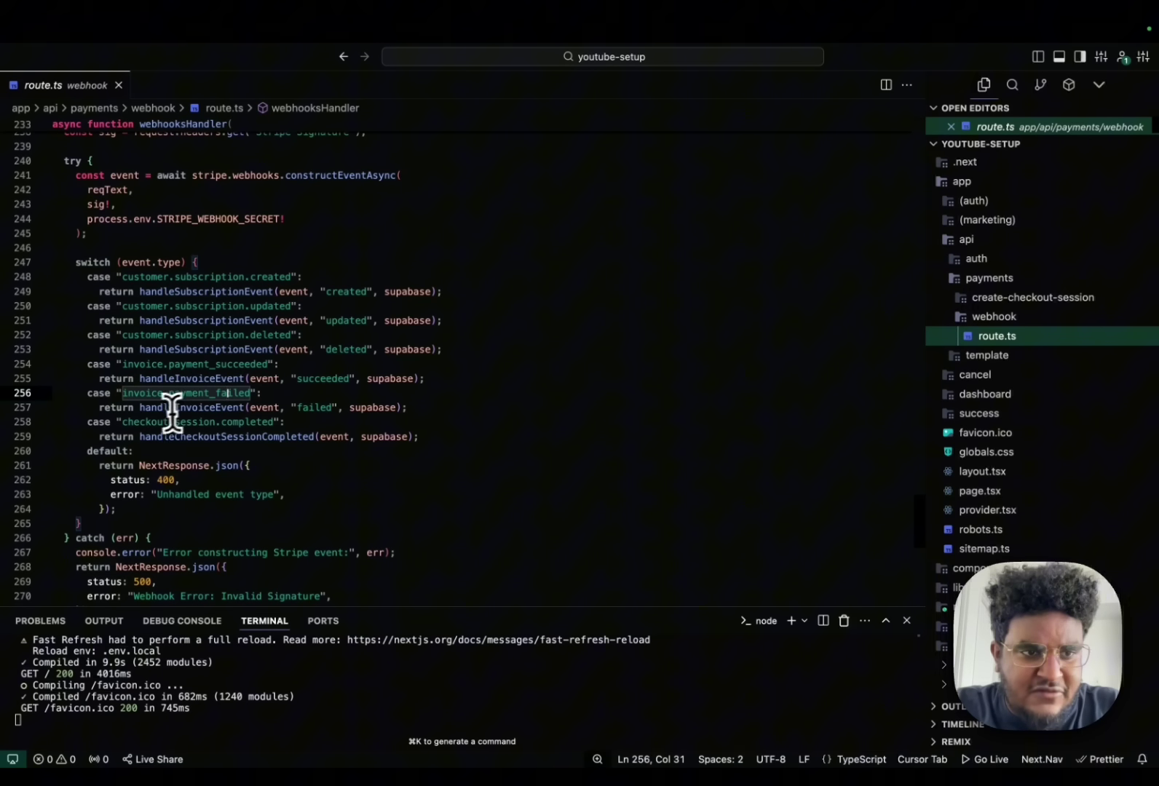
{"action": "left_click_drag", "start_coordinate": [123, 422], "coordinate": [255, 422]}
{"action": "key", "text": "ctrl+c"}
{"action": "key", "text": "ctrl+Right"}
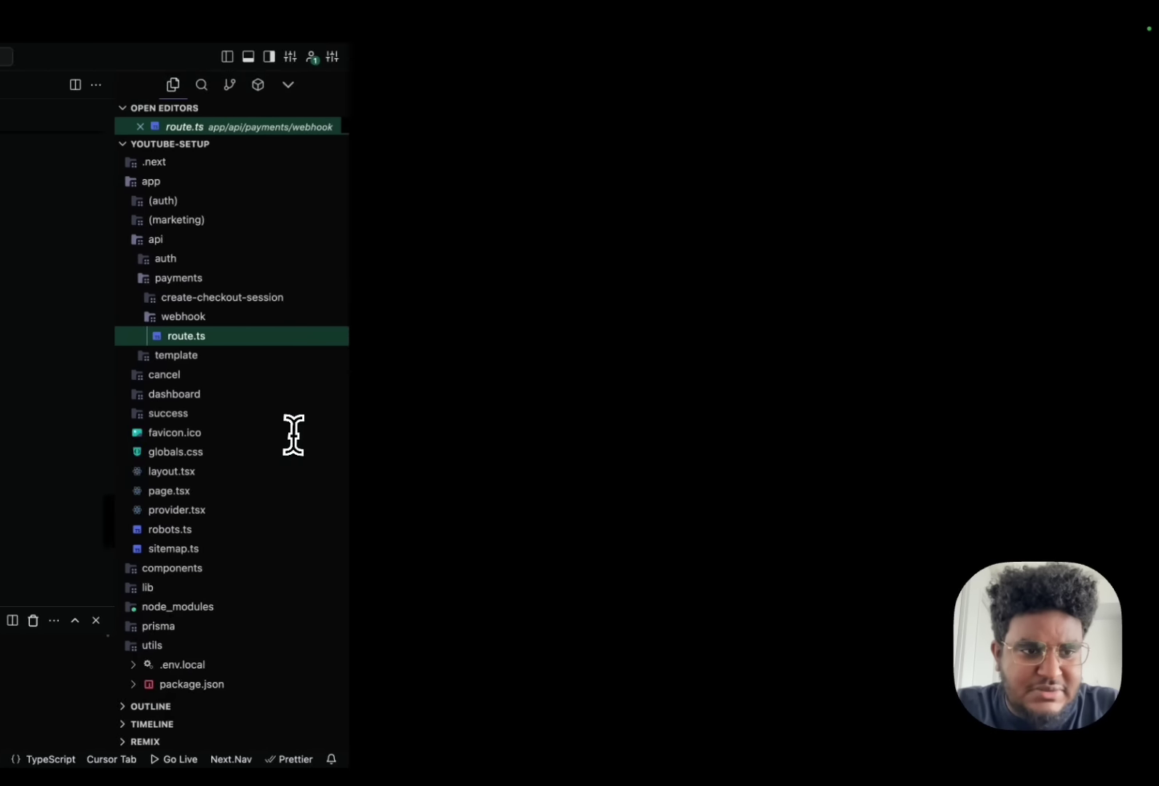
{"action": "key", "text": "ctrl+v"}
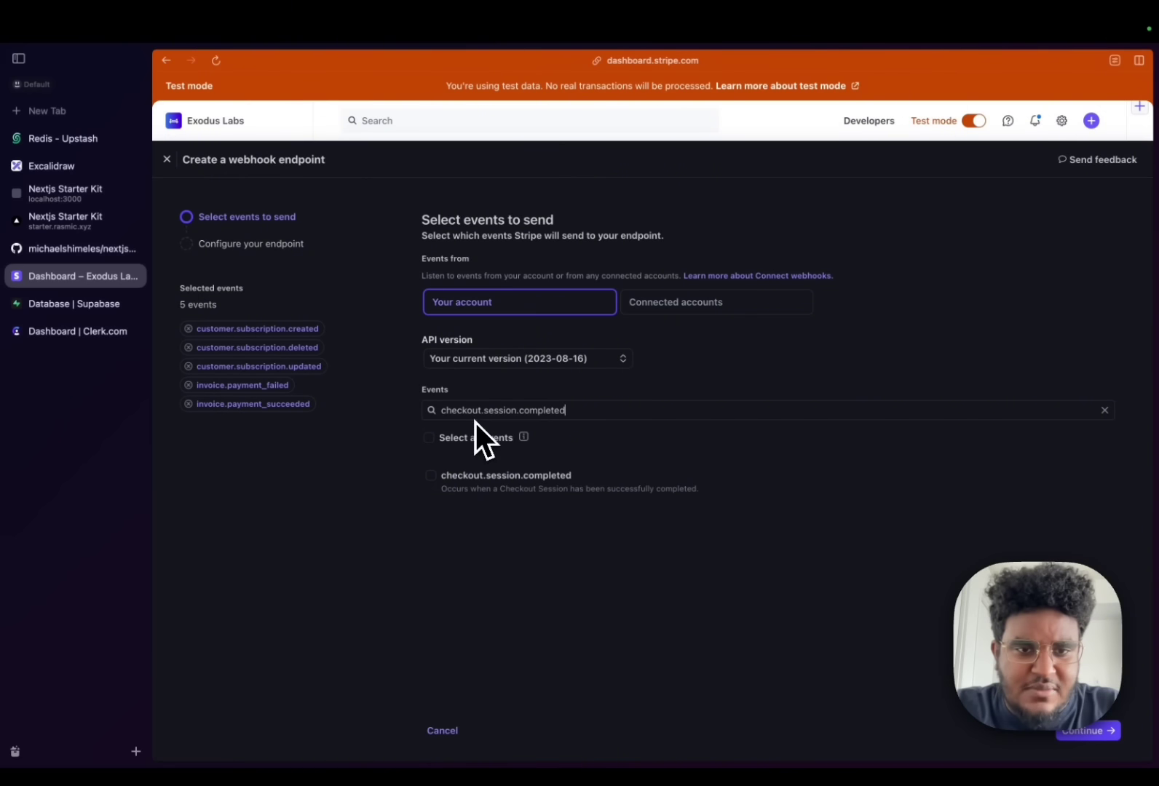
{"action": "left_click", "coordinate": [431, 476]}
{"action": "double_click", "coordinate": [542, 409]}
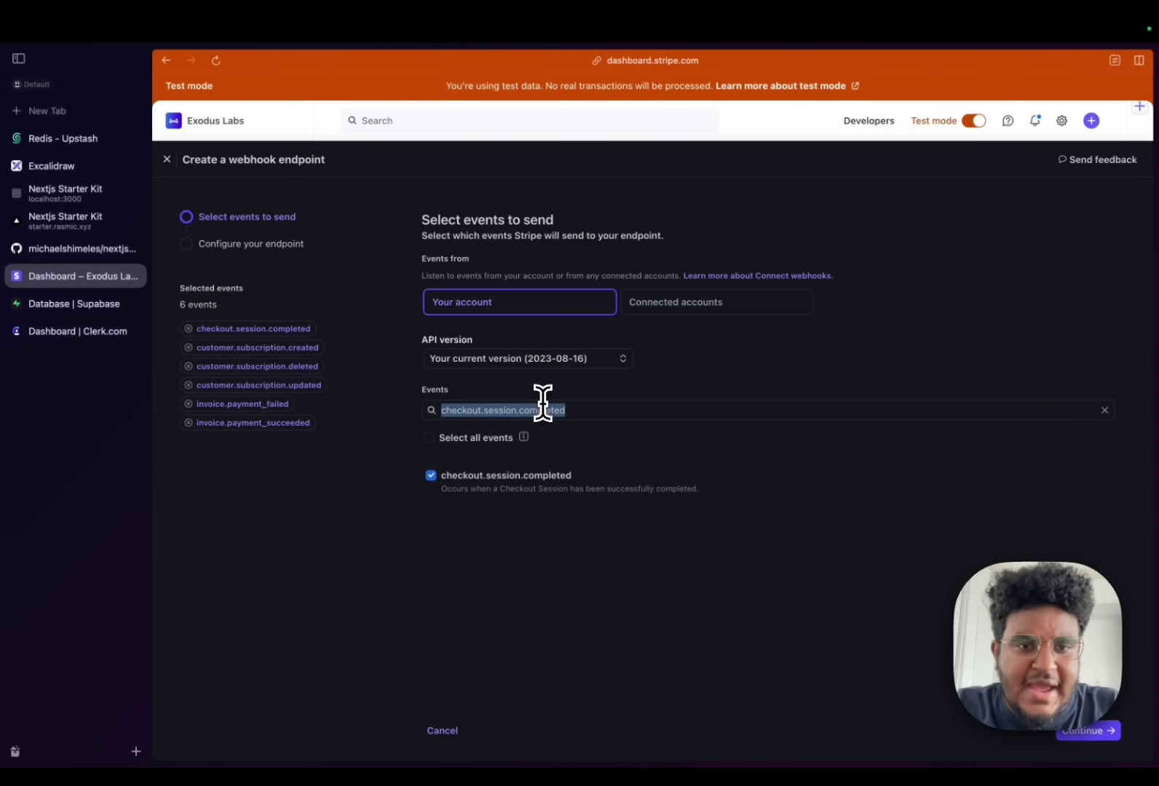
{"action": "key", "text": "BackSpace"}
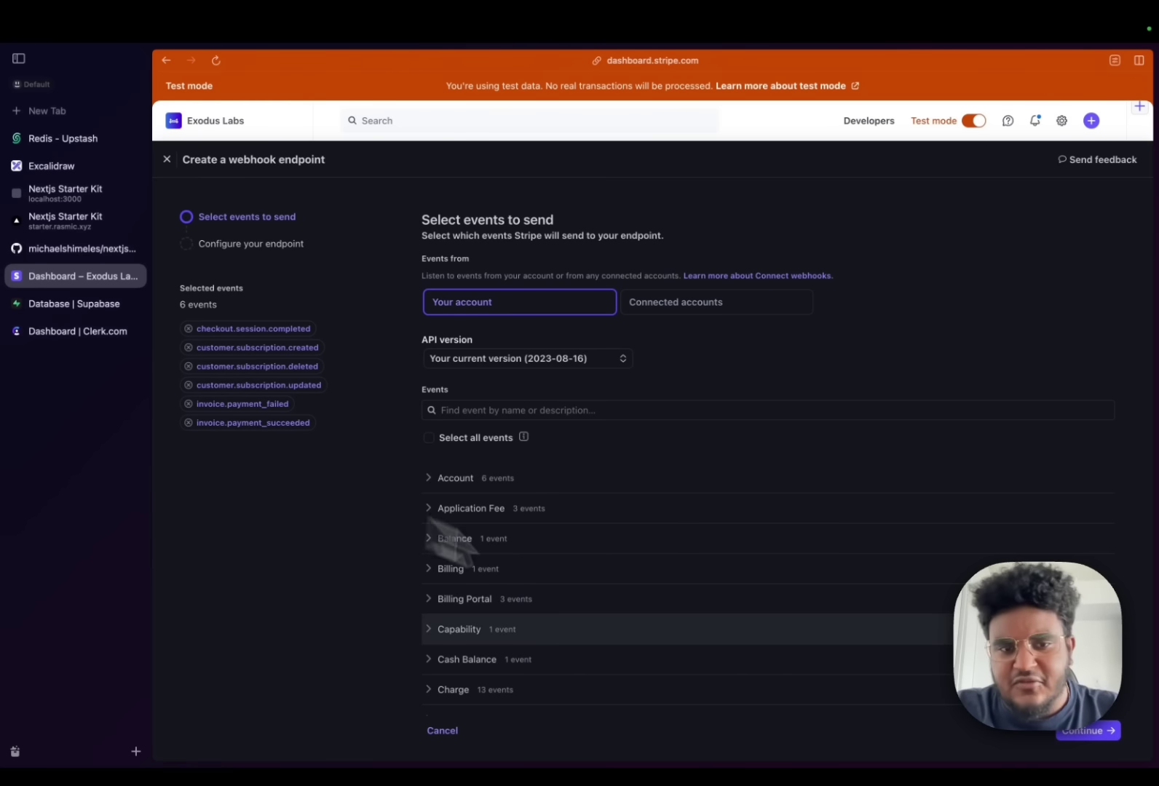
{"action": "scroll", "coordinate": [528, 476], "scroll_direction": "down", "scroll_amount": 5}
{"action": "scroll", "coordinate": [521, 466], "scroll_direction": "up", "scroll_amount": 5}
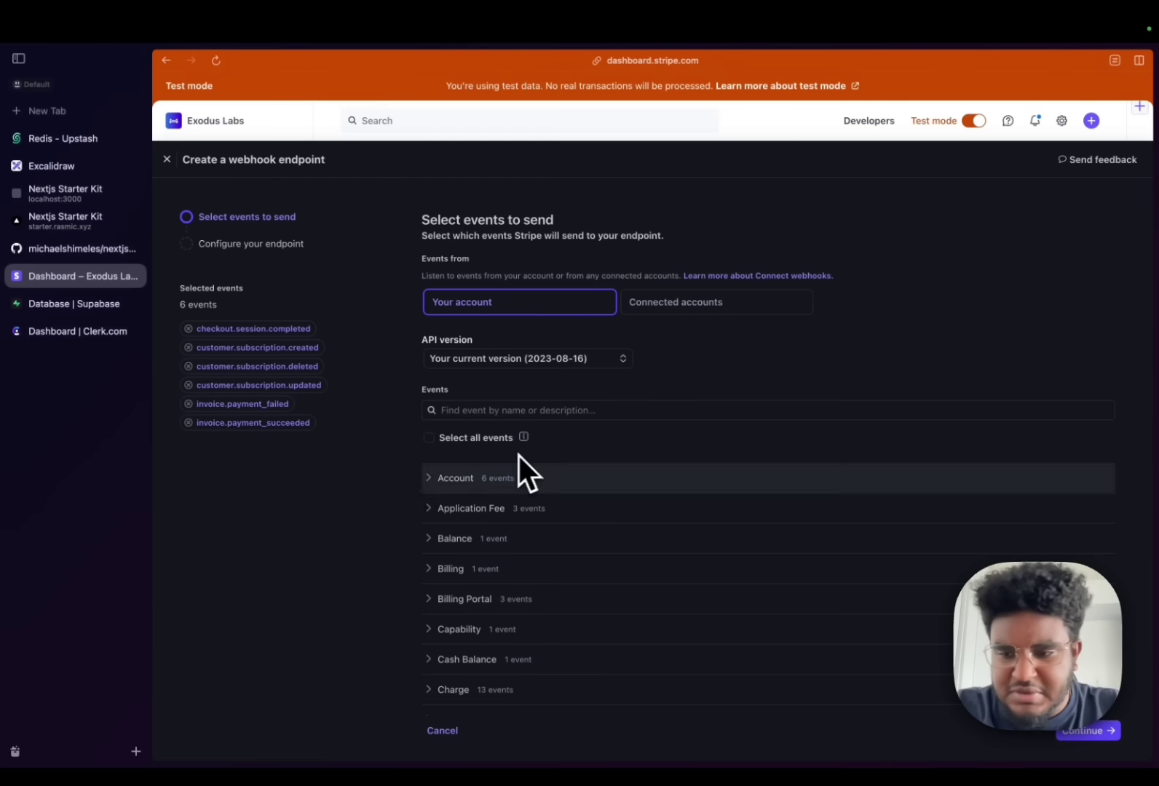
{"action": "left_click", "coordinate": [1085, 732]}
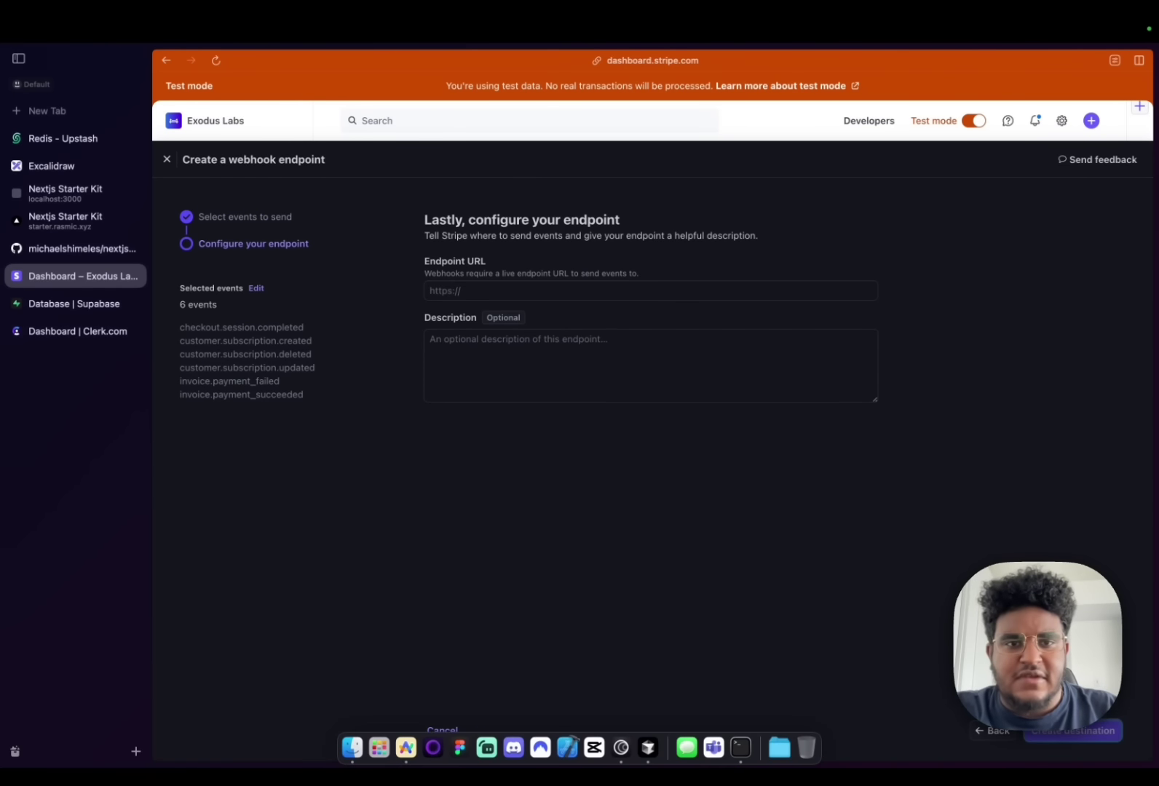
Step: Create the endpoint at the ngrok URL plus /api/payments/webhook, described as YouTube Demo
{"action": "left_click", "coordinate": [545, 289]}
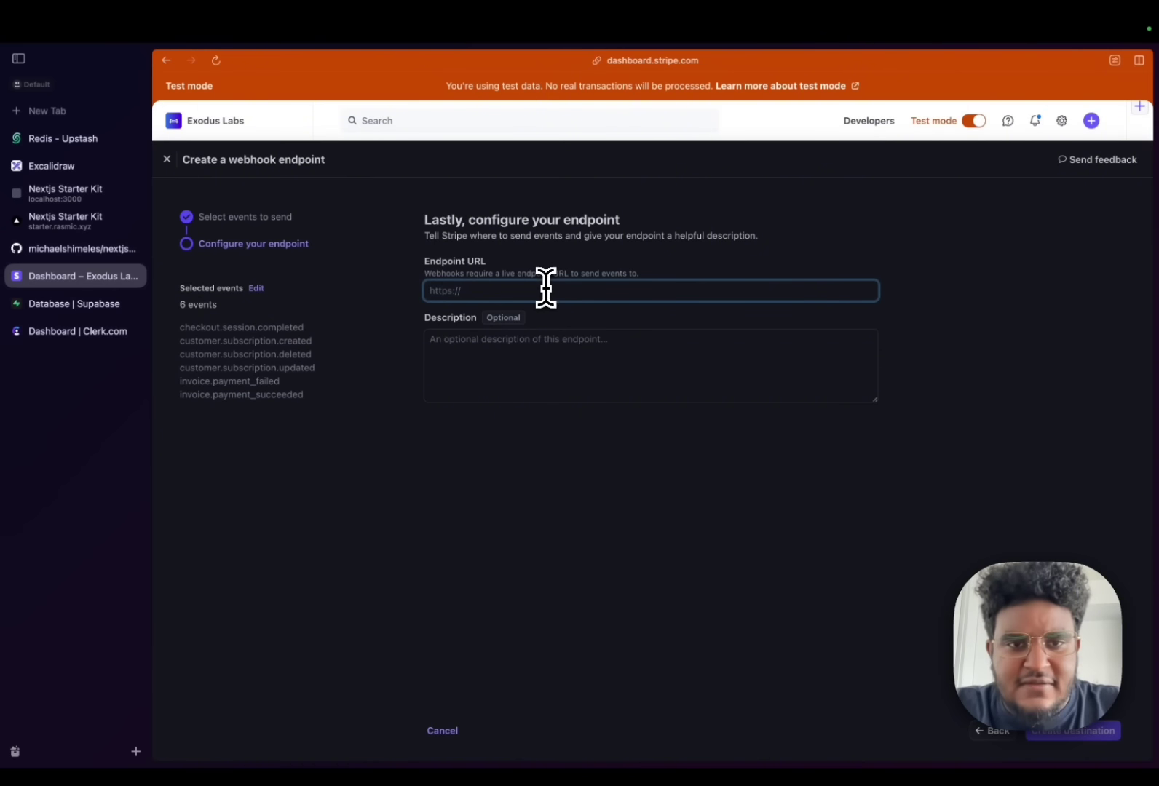
{"action": "key", "text": "ctrl+Left"}
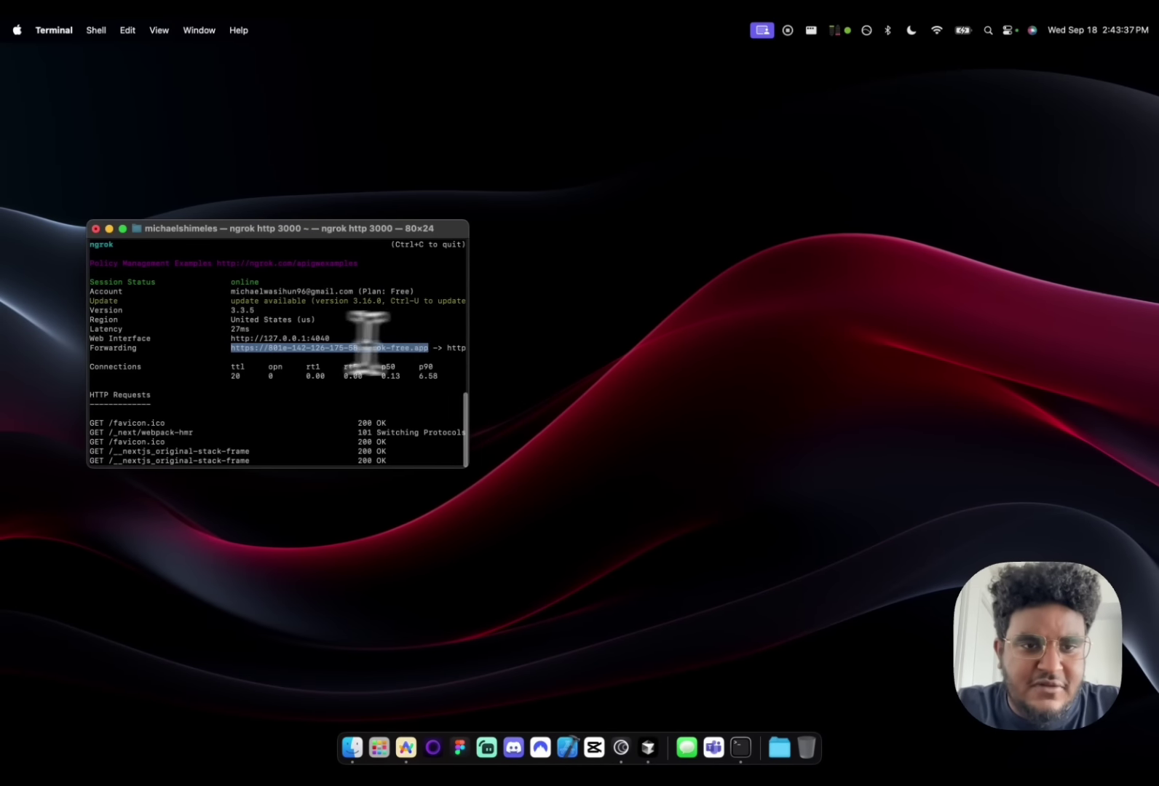
{"action": "key", "text": "ctrl+Right"}
{"action": "key", "text": "ctrl+Right"}
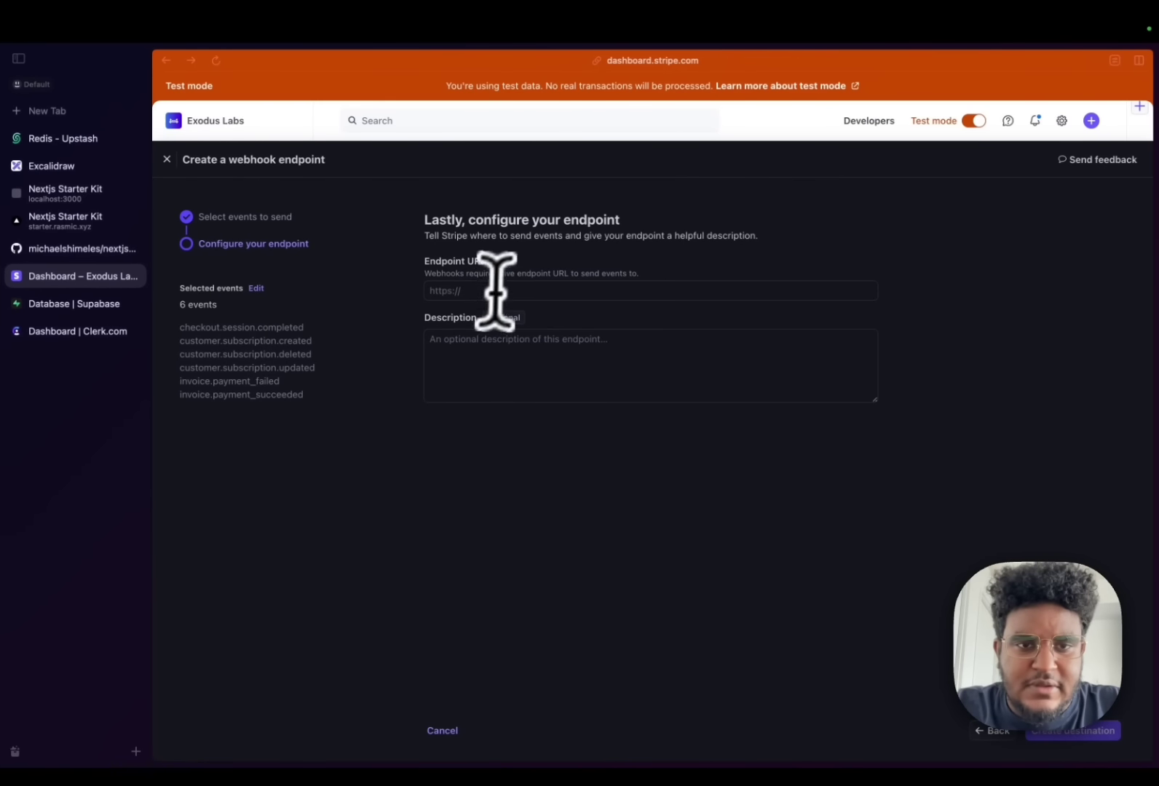
{"action": "left_click", "coordinate": [476, 290]}
{"action": "type", "text": "https://801e-142-126-175-58.ngrok-free.app"}
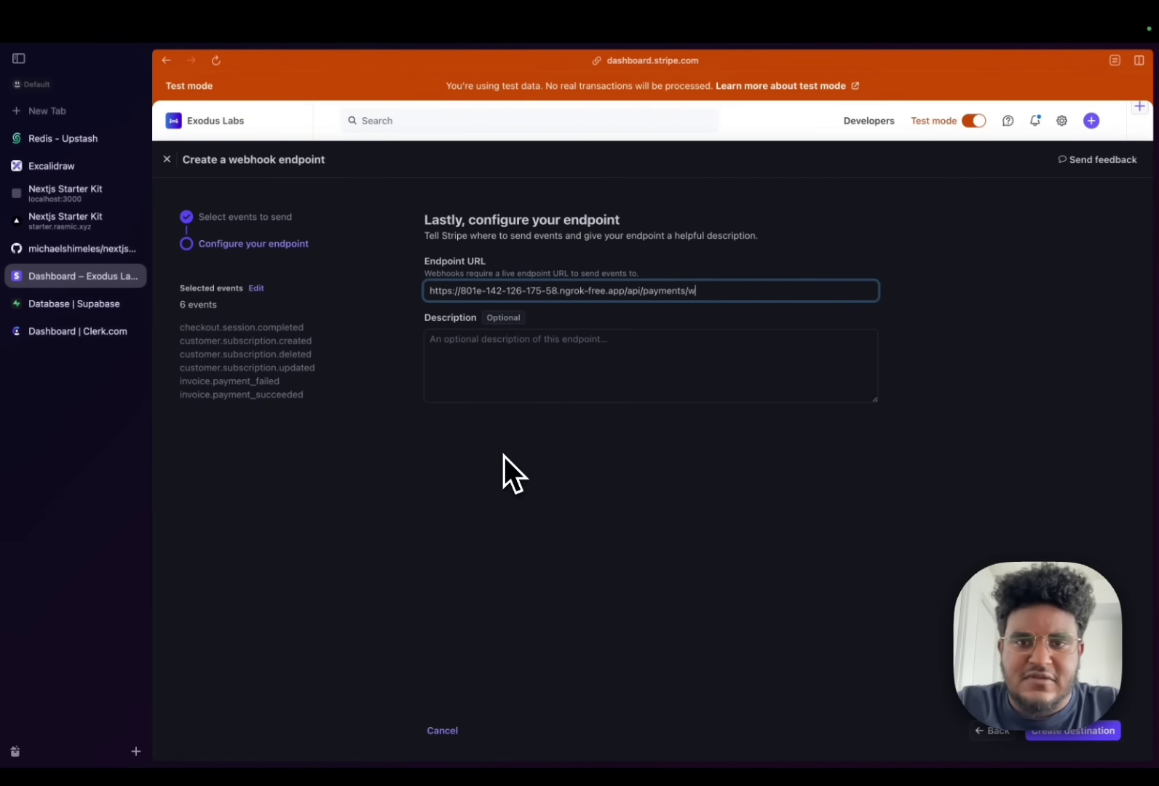
{"action": "type", "text": "k"}
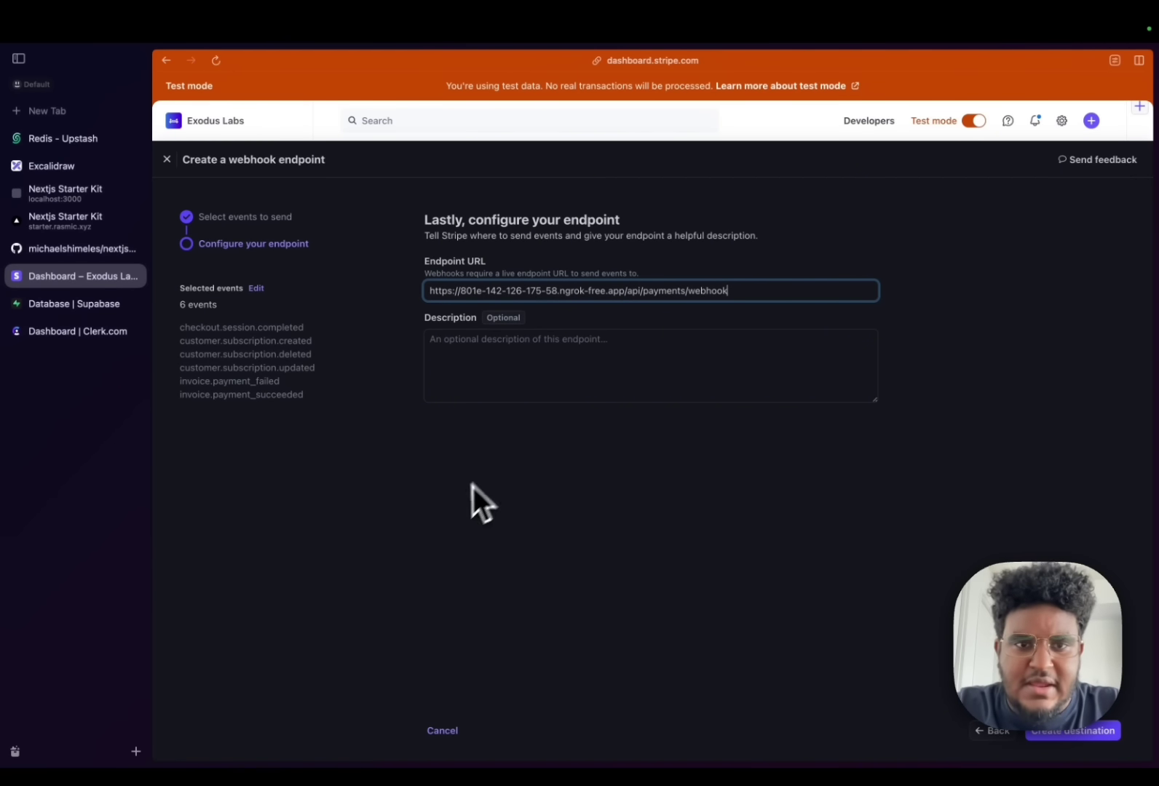
{"action": "left_click", "coordinate": [514, 370]}
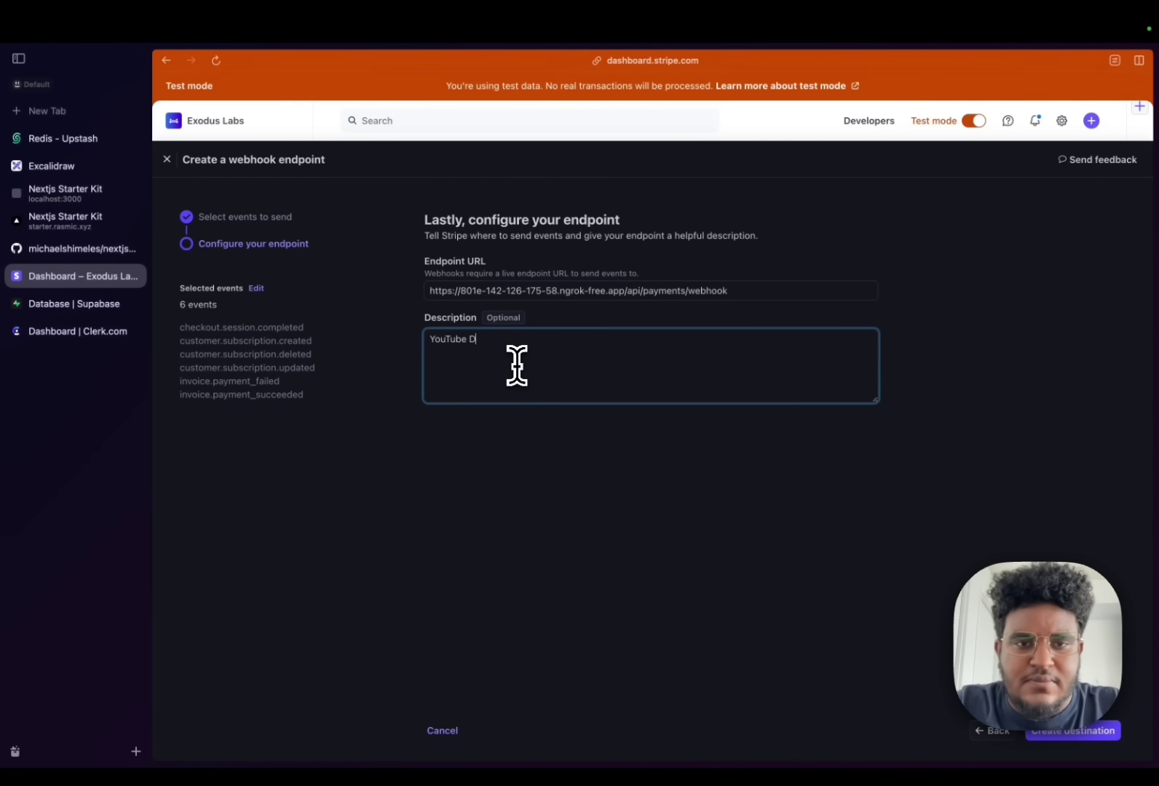
{"action": "left_click", "coordinate": [1064, 732]}
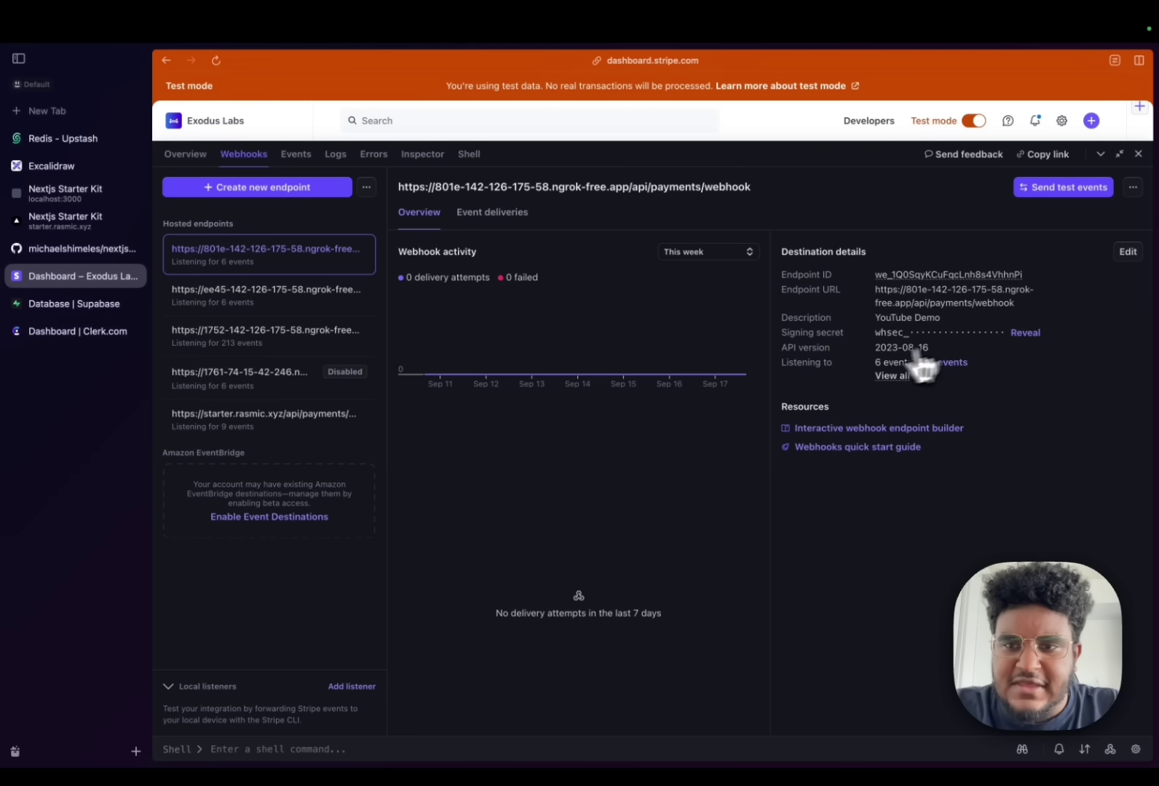
Step: Reveal and copy the new endpoint's signing secret
{"action": "left_click", "coordinate": [1023, 333]}
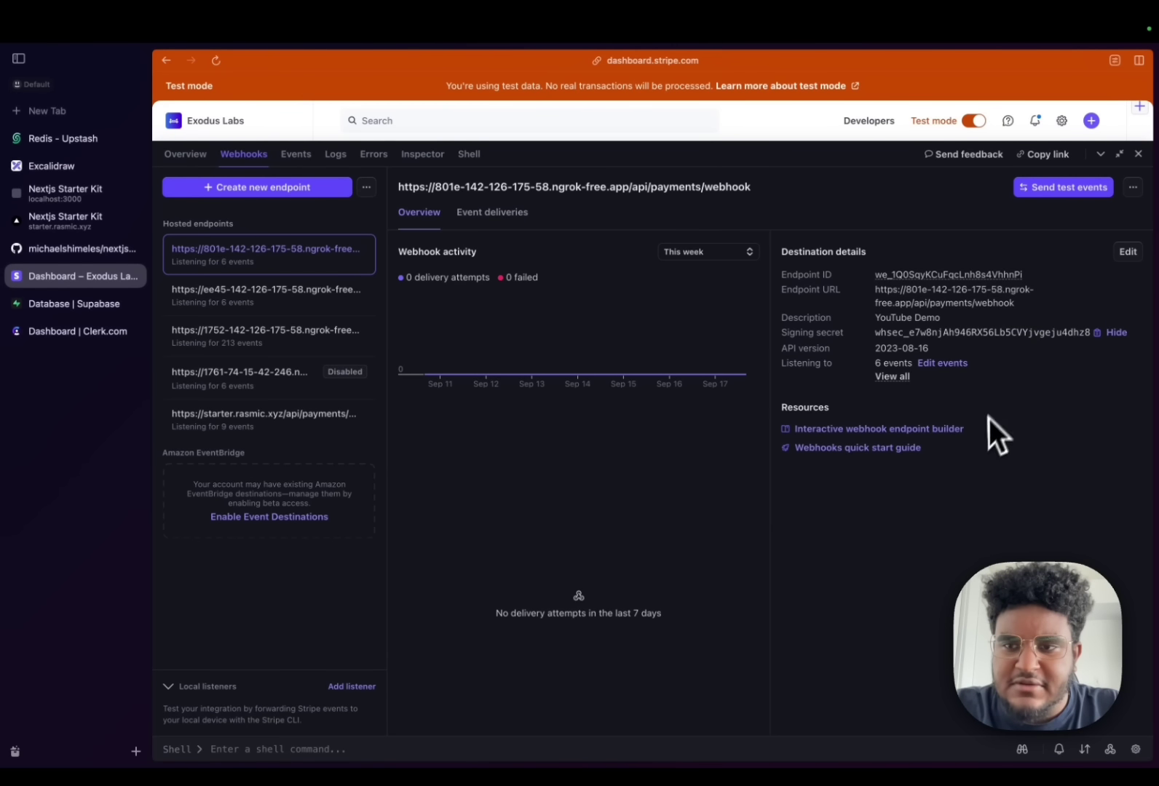
{"action": "left_click", "coordinate": [1097, 333]}
{"action": "key", "text": "ctrl+Left"}
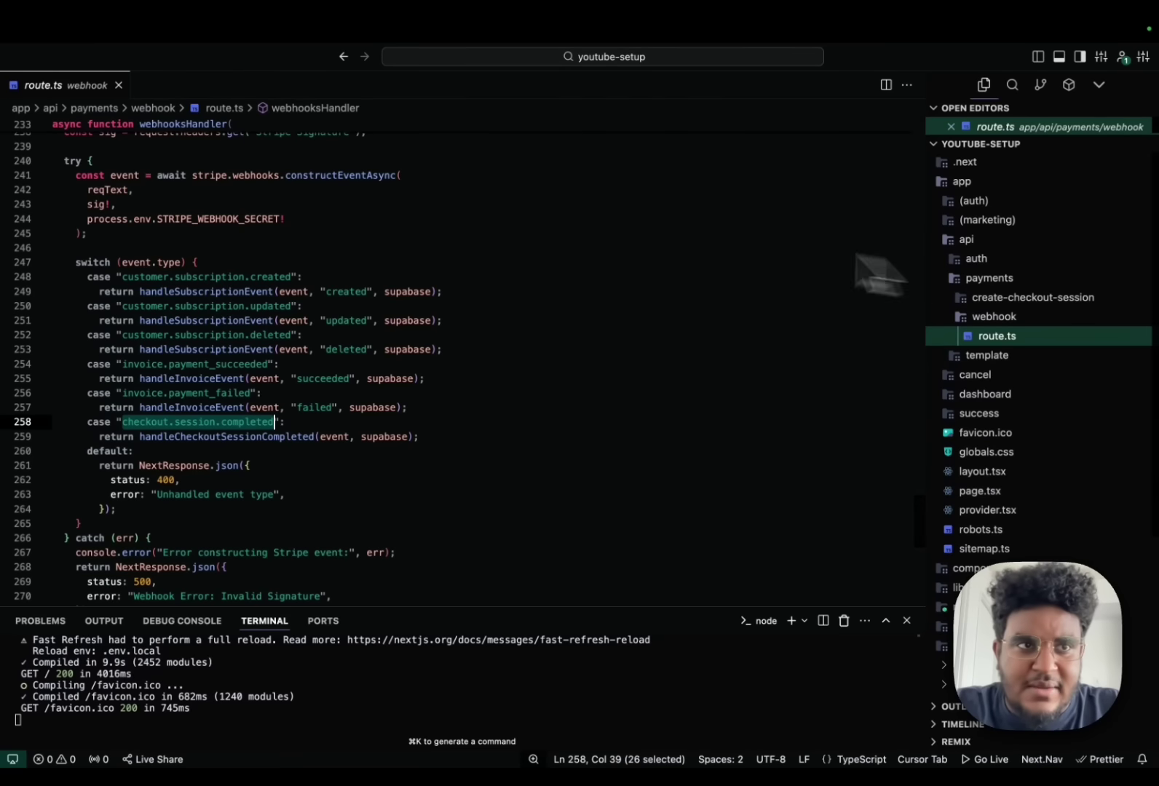
Step: Paste the whsec signing secret into STRIPE_WEBHOOK_SECRET in .env.local and save
{"action": "scroll", "coordinate": [944, 375], "scroll_direction": "down", "scroll_amount": 5}
{"action": "left_click", "coordinate": [972, 438]}
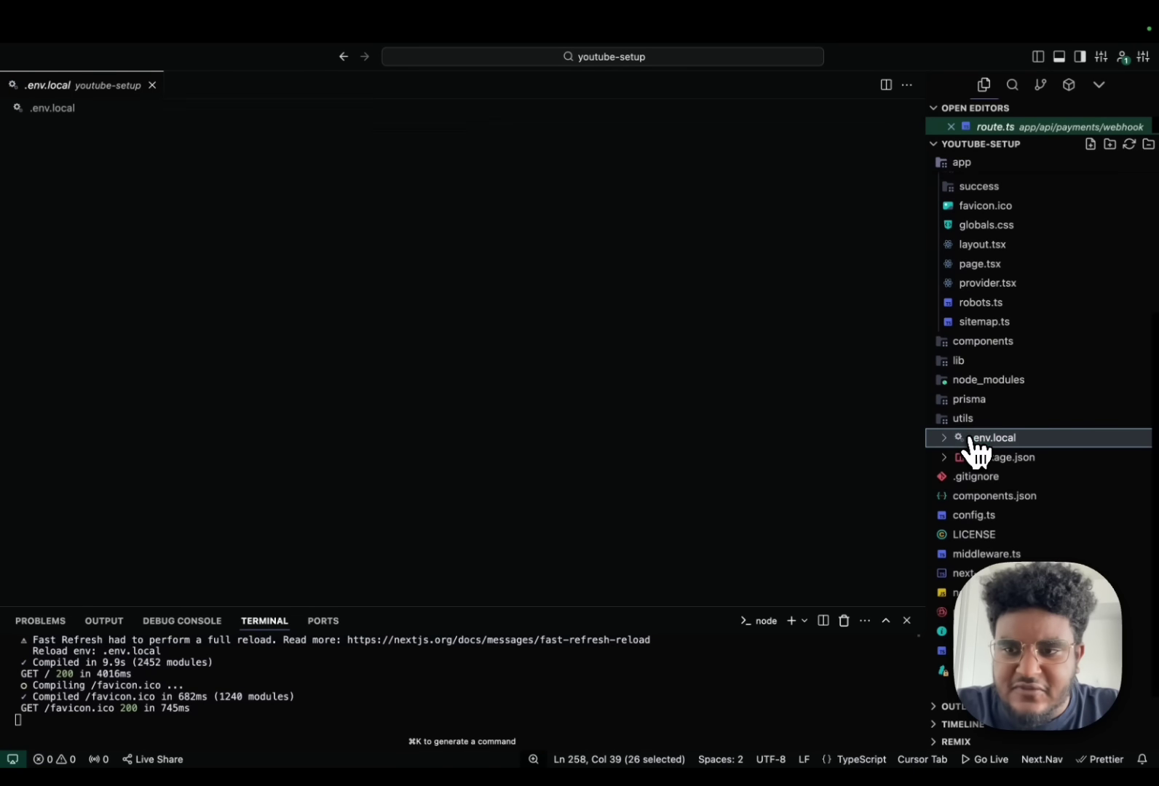
{"action": "left_click", "coordinate": [192, 428]}
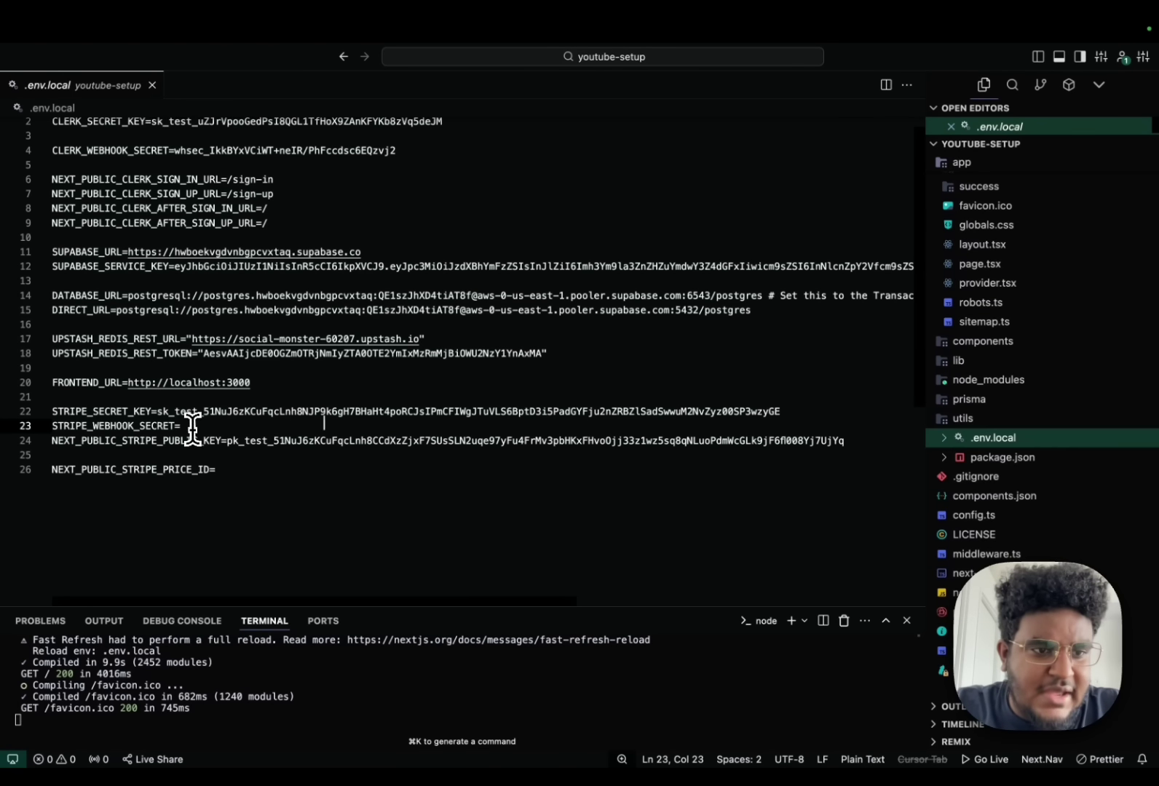
{"action": "key", "text": "super+v"}
{"action": "left_click", "coordinate": [230, 502]}
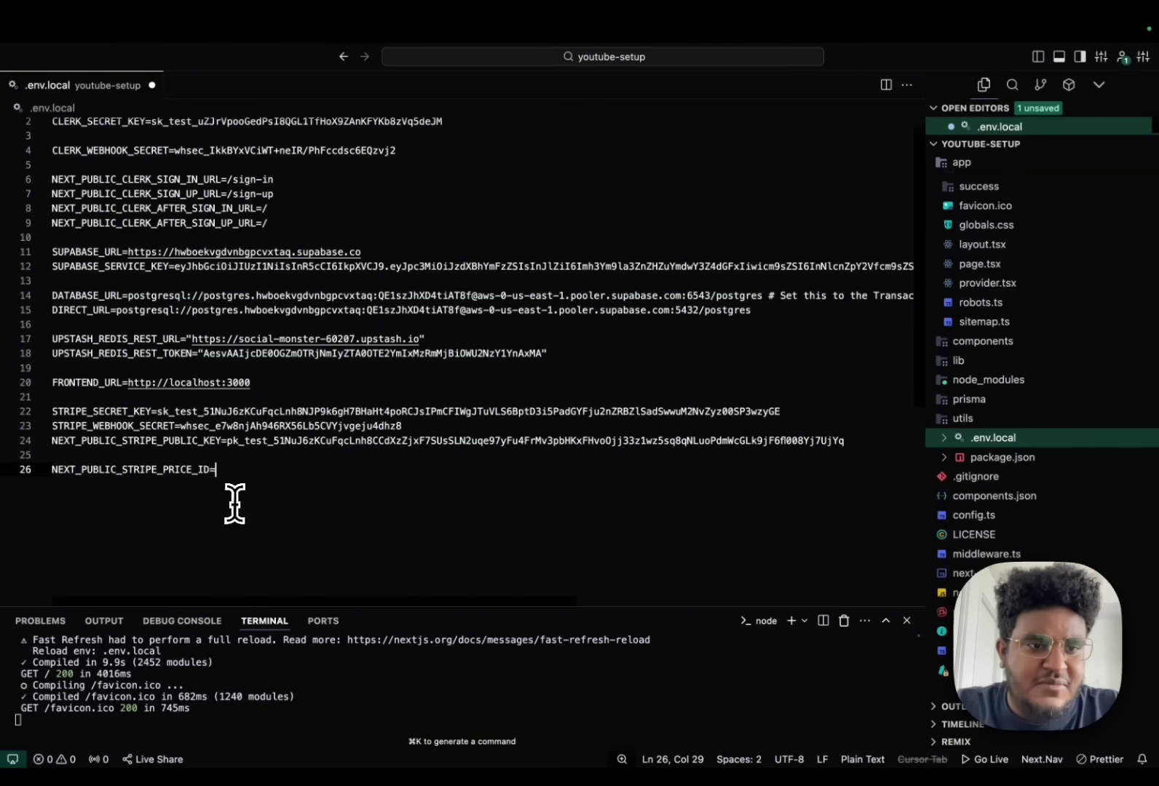
{"action": "key", "text": "super+shift+Left"}
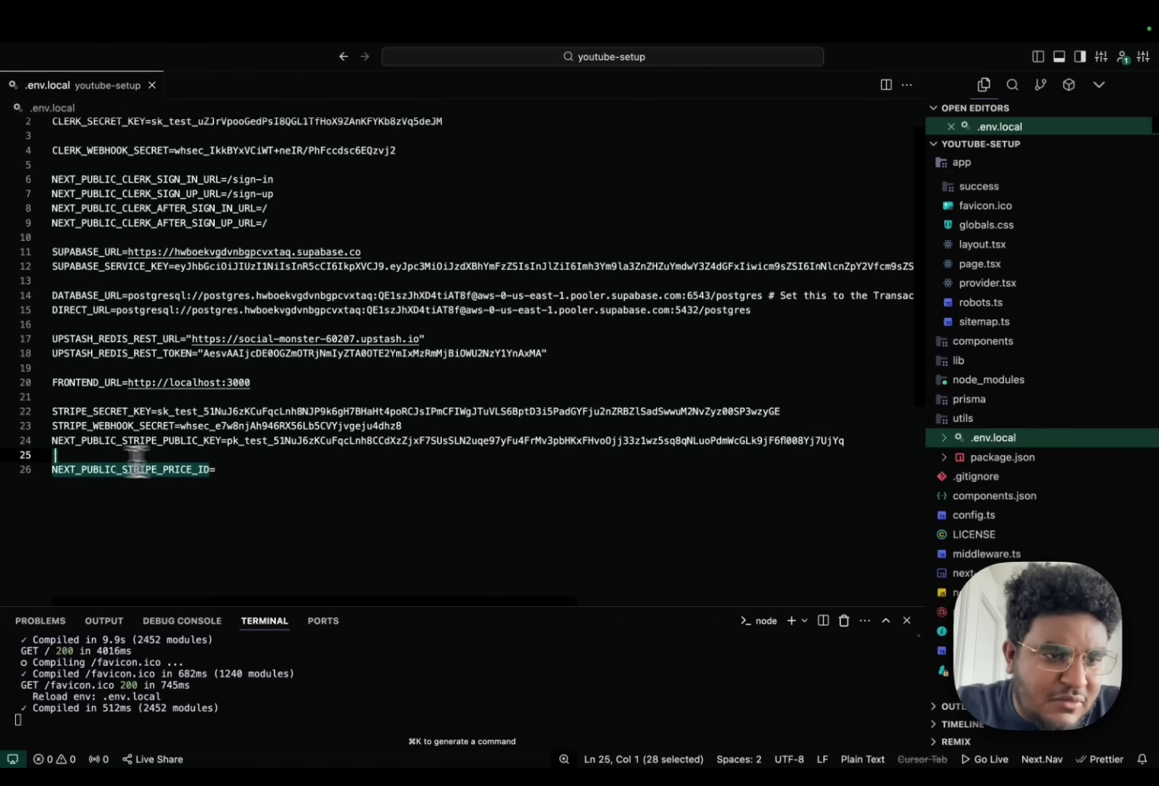
Step: Select the still-empty NEXT_PUBLIC_STRIPE_PRICE_ID= line in .env.local
{"action": "left_click", "coordinate": [57, 470]}
{"action": "double_click", "coordinate": [57, 470]}
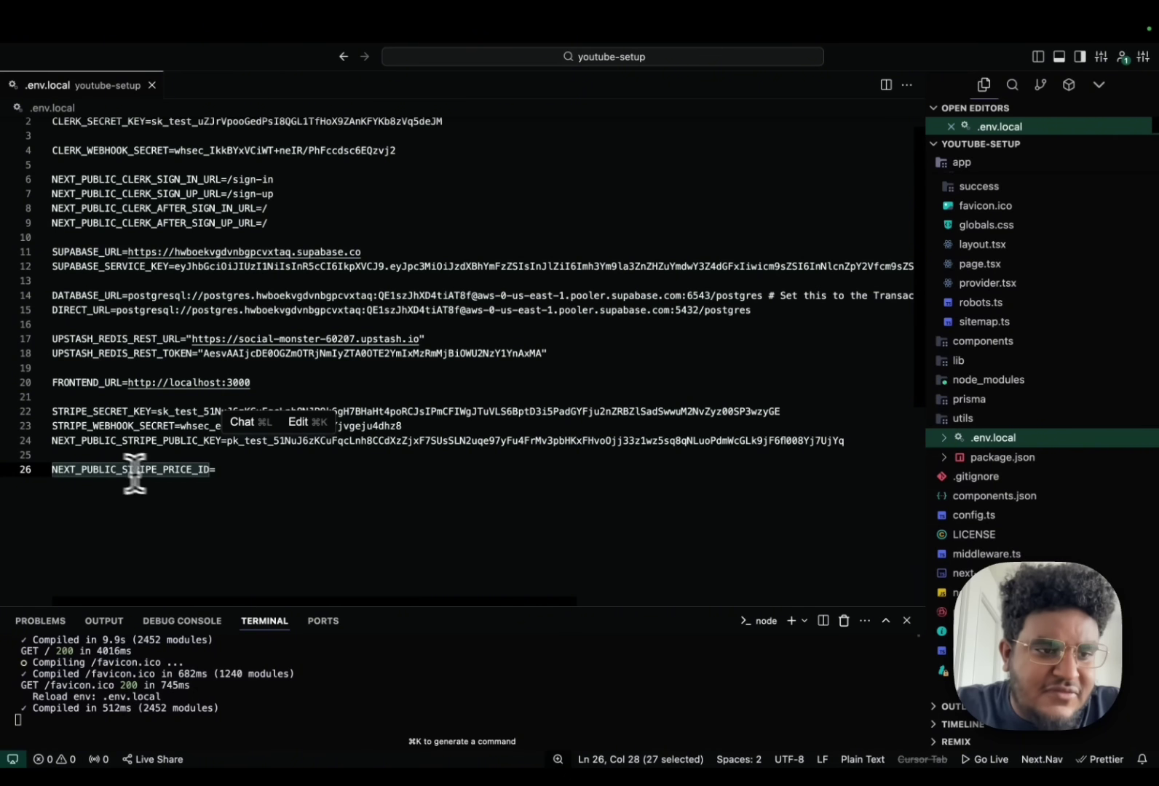
{"action": "left_click", "coordinate": [142, 473]}
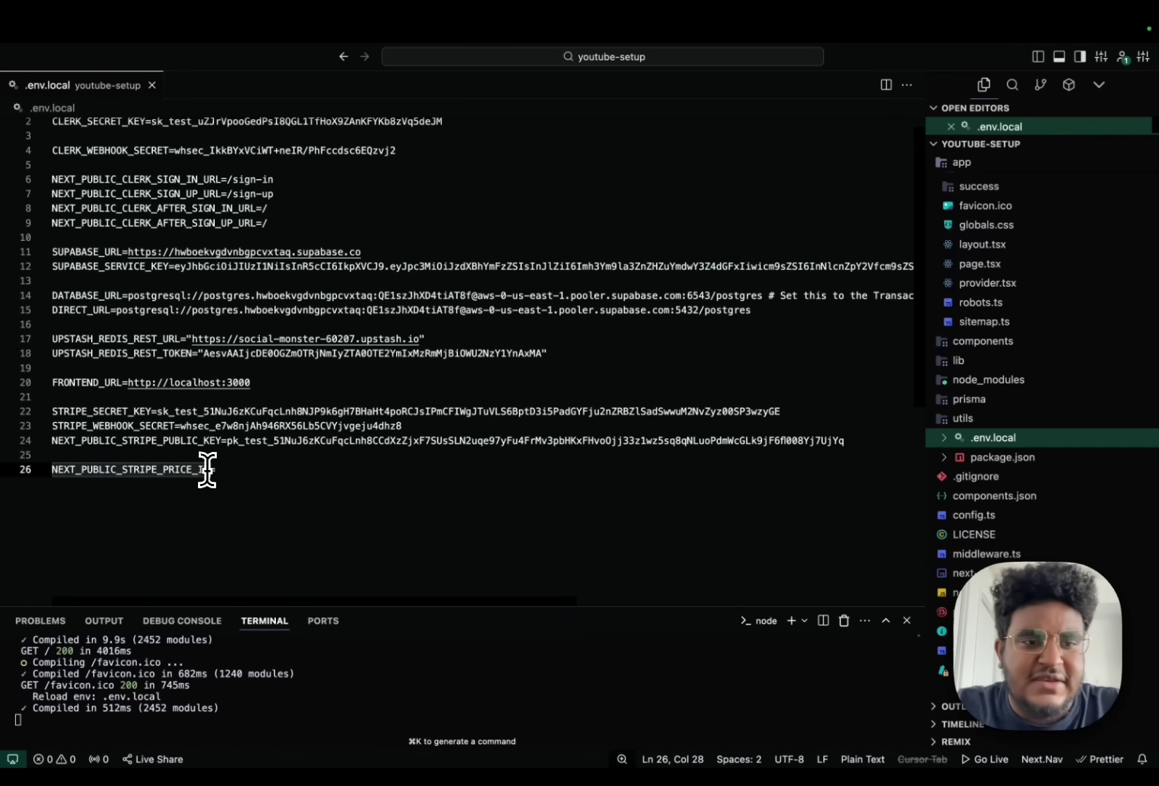
{"action": "left_click", "coordinate": [285, 474]}
{"action": "left_click_drag", "start_coordinate": [284, 473], "coordinate": [34, 470]}
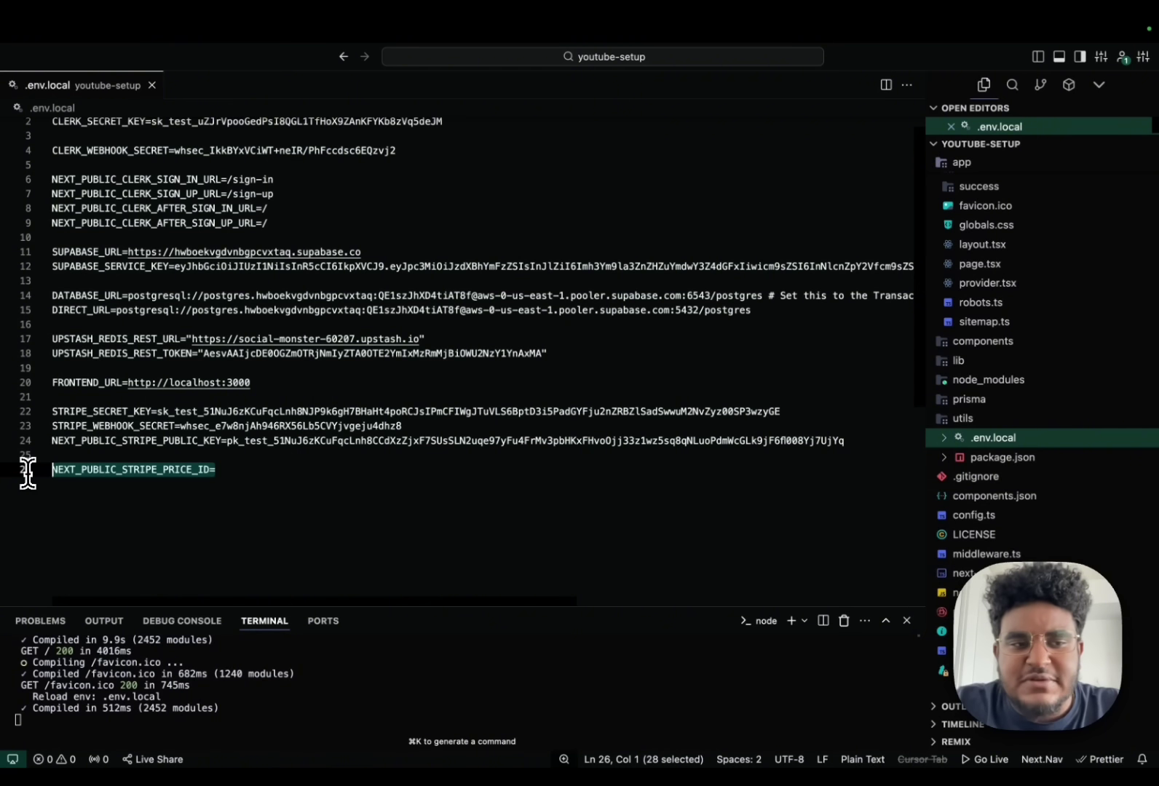
{"action": "key", "text": "super+Left"}
{"action": "key", "text": "super+shift+Right"}
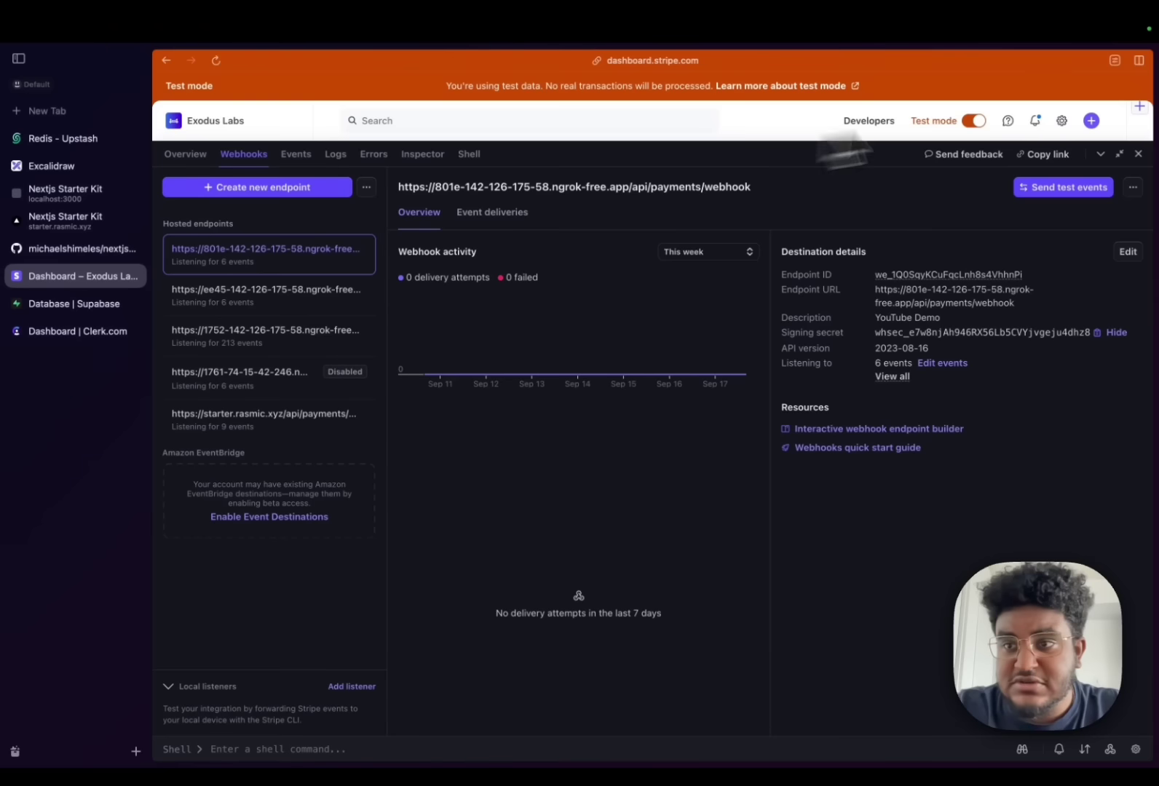
Step: Close the webhooks Workbench and start a new product in the Product catalog
{"action": "left_click", "coordinate": [1119, 153]}
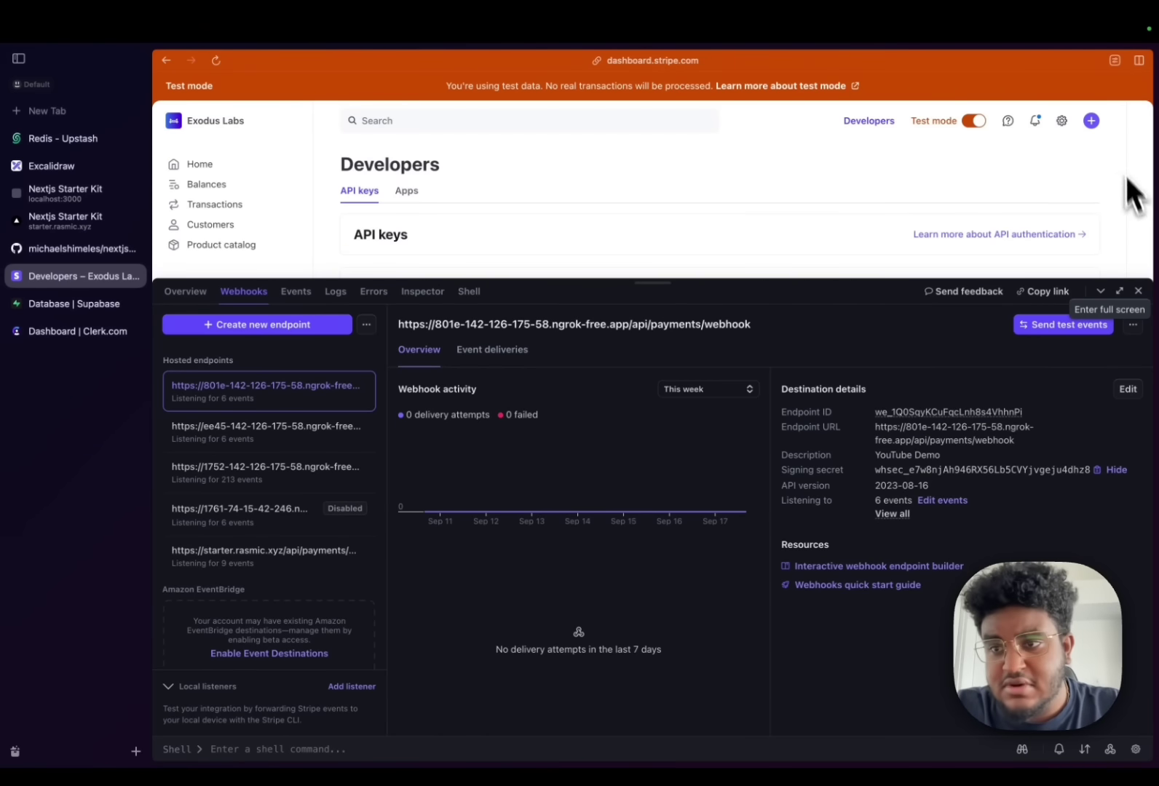
{"action": "left_click", "coordinate": [1139, 291]}
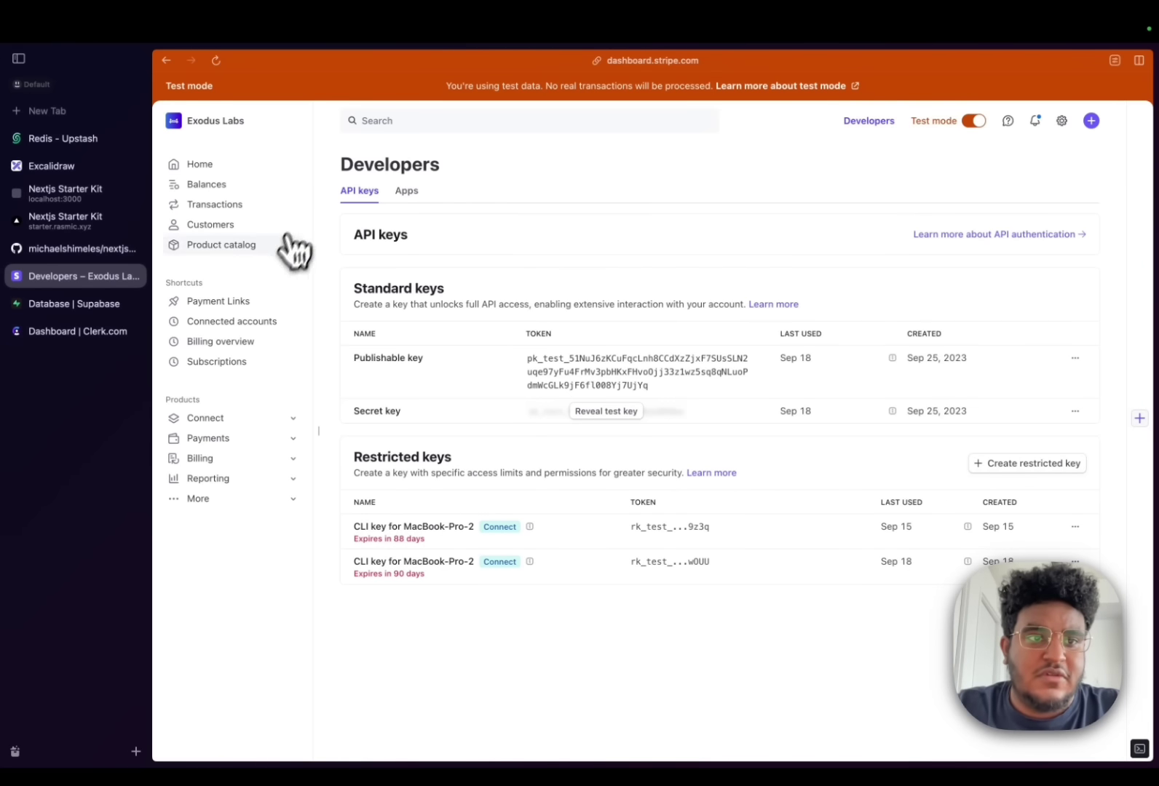
{"action": "left_click", "coordinate": [240, 246]}
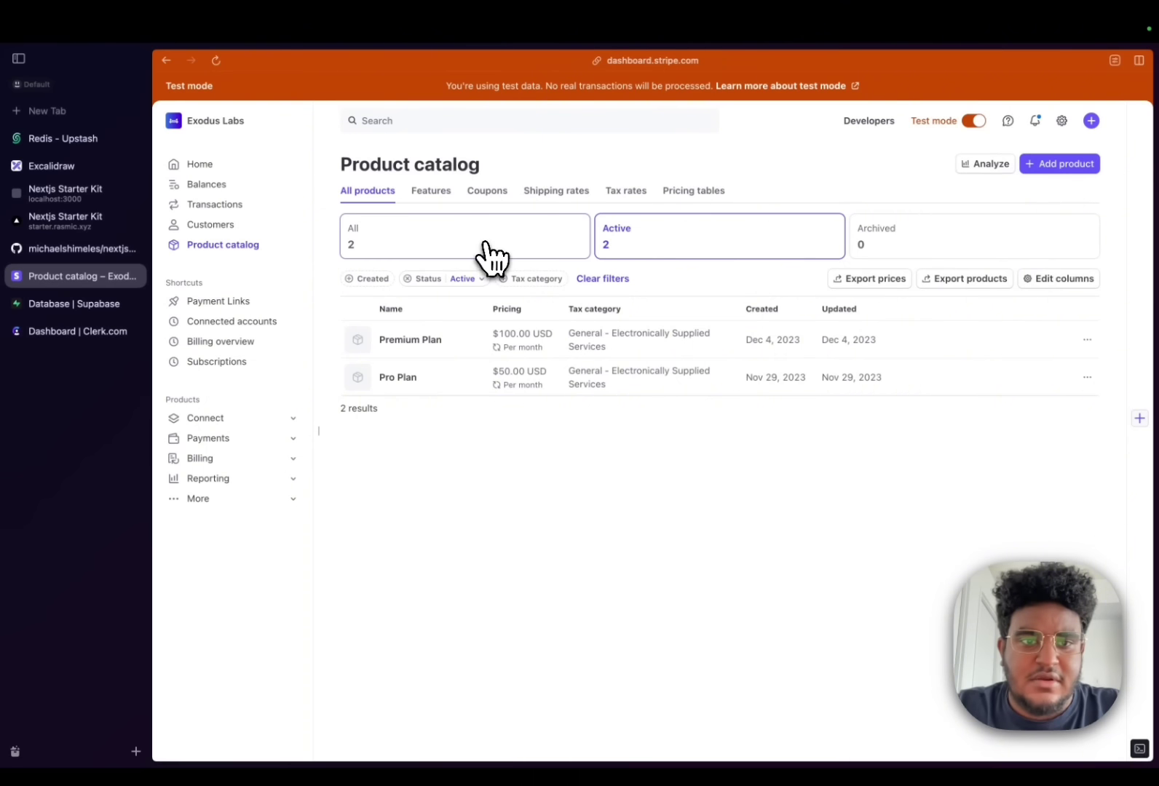
{"action": "left_click", "coordinate": [1061, 164]}
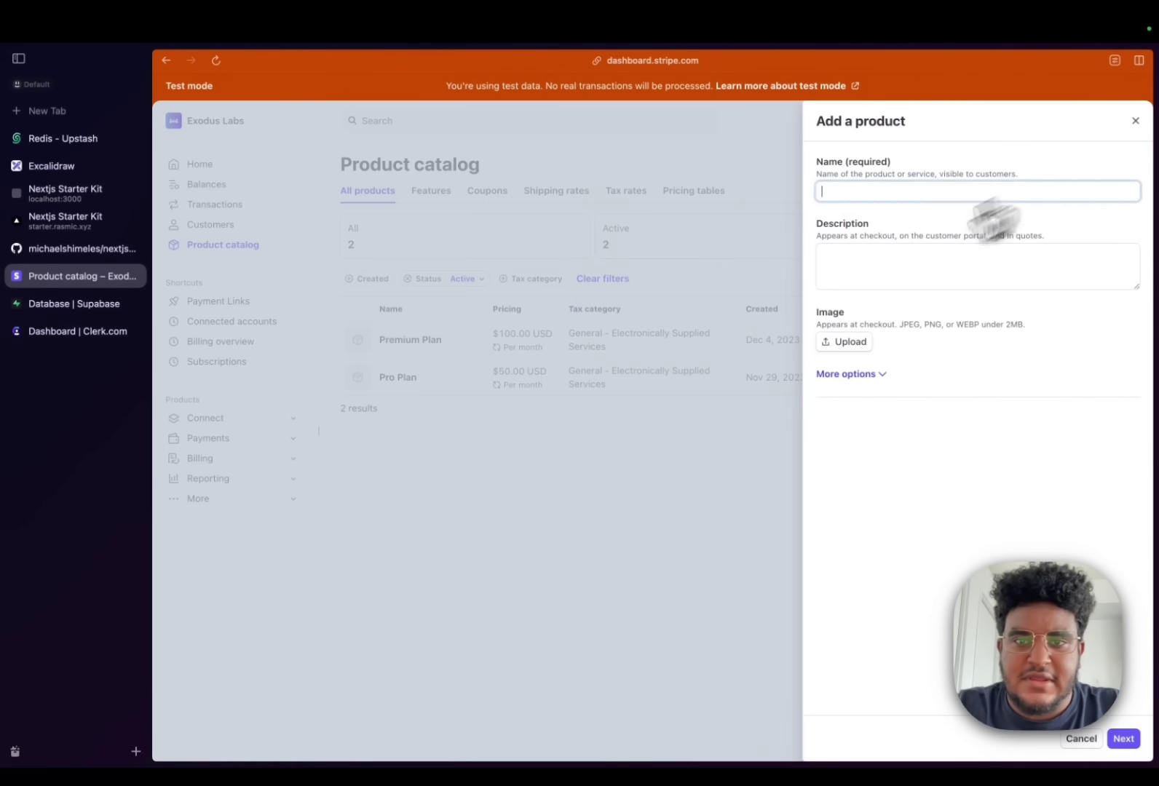
Step: Create YouTube Demo (Special), 'Newest and hottest product', at $10.00 USD monthly
{"action": "type", "text": "YouTube Demo (Special"}
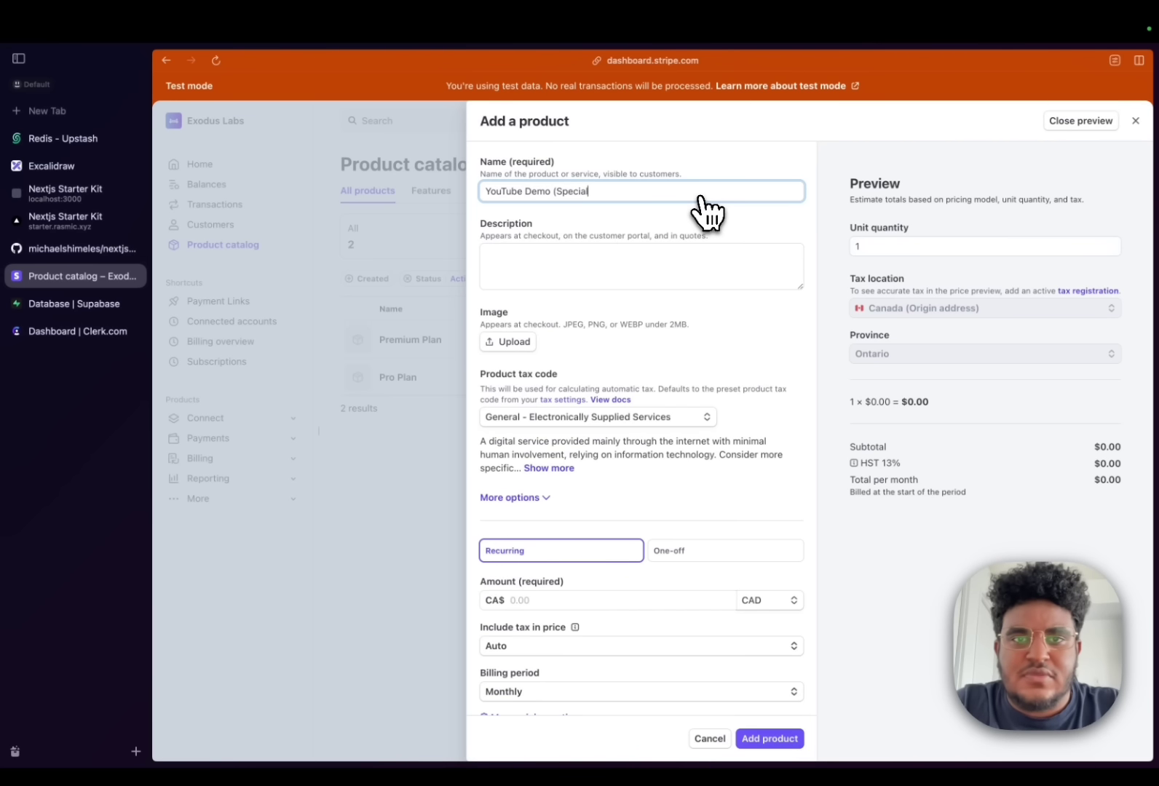
{"action": "left_click", "coordinate": [567, 255]}
{"action": "type", "text": "Newest and hottest product"}
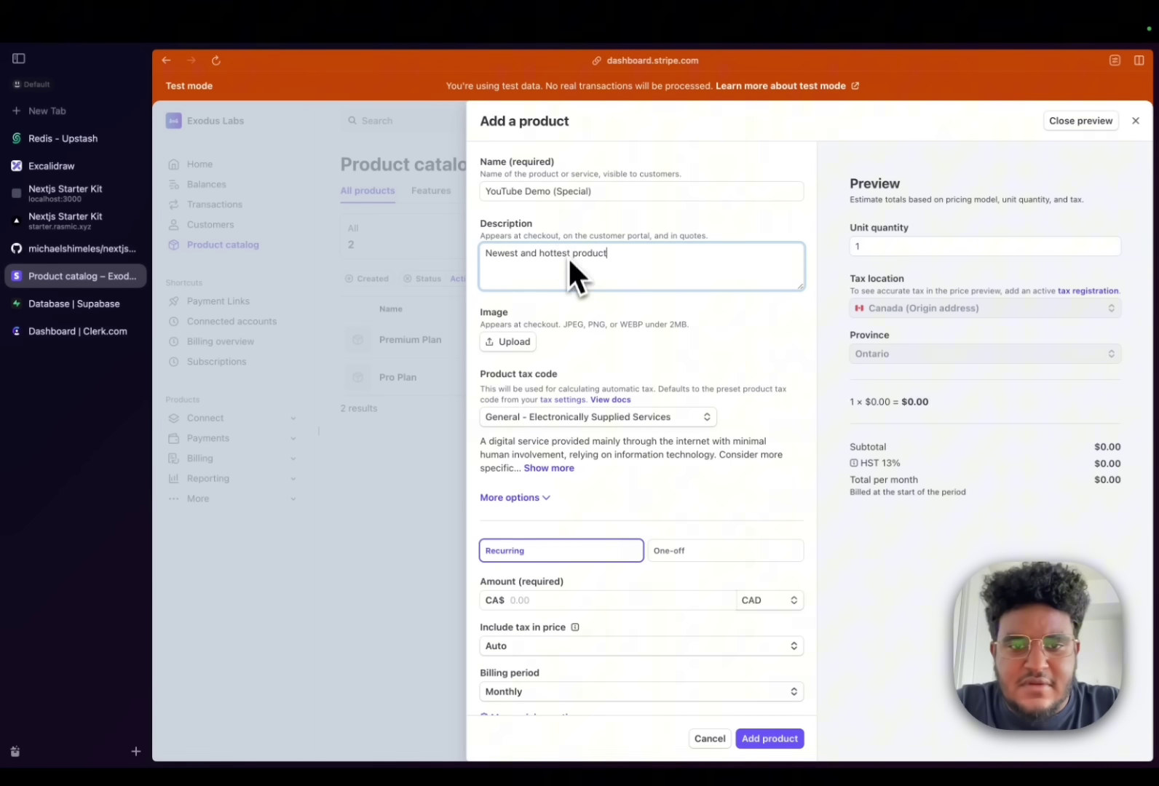
{"action": "scroll", "coordinate": [605, 338], "scroll_direction": "down", "scroll_amount": 2}
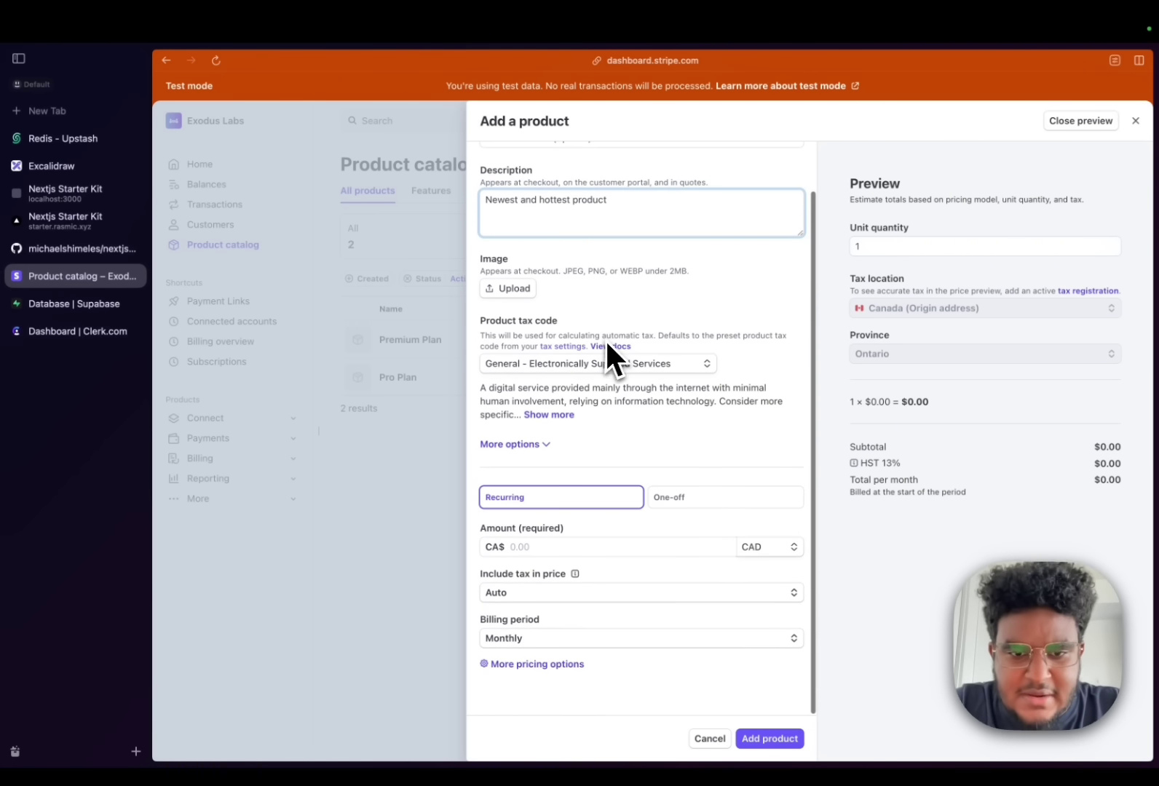
{"action": "left_click", "coordinate": [561, 548]}
{"action": "type", "text": "10.00"}
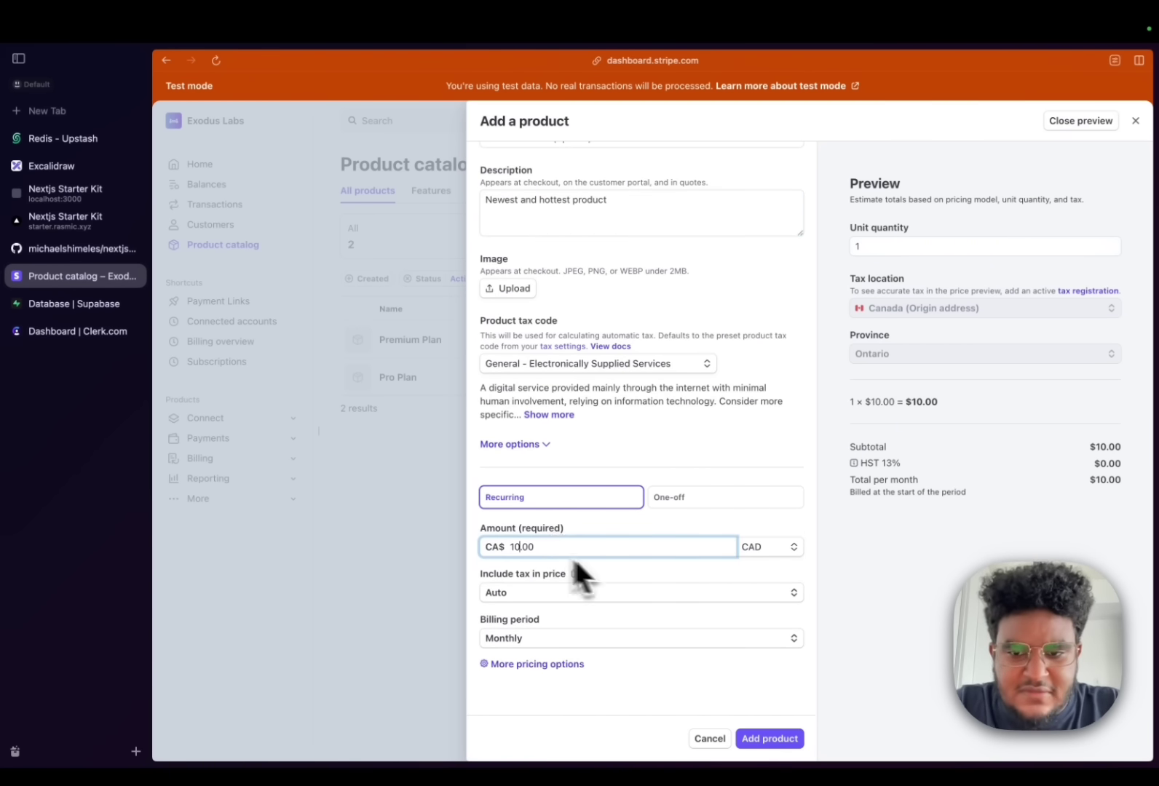
{"action": "left_click", "coordinate": [790, 552]}
{"action": "left_click", "coordinate": [762, 599]}
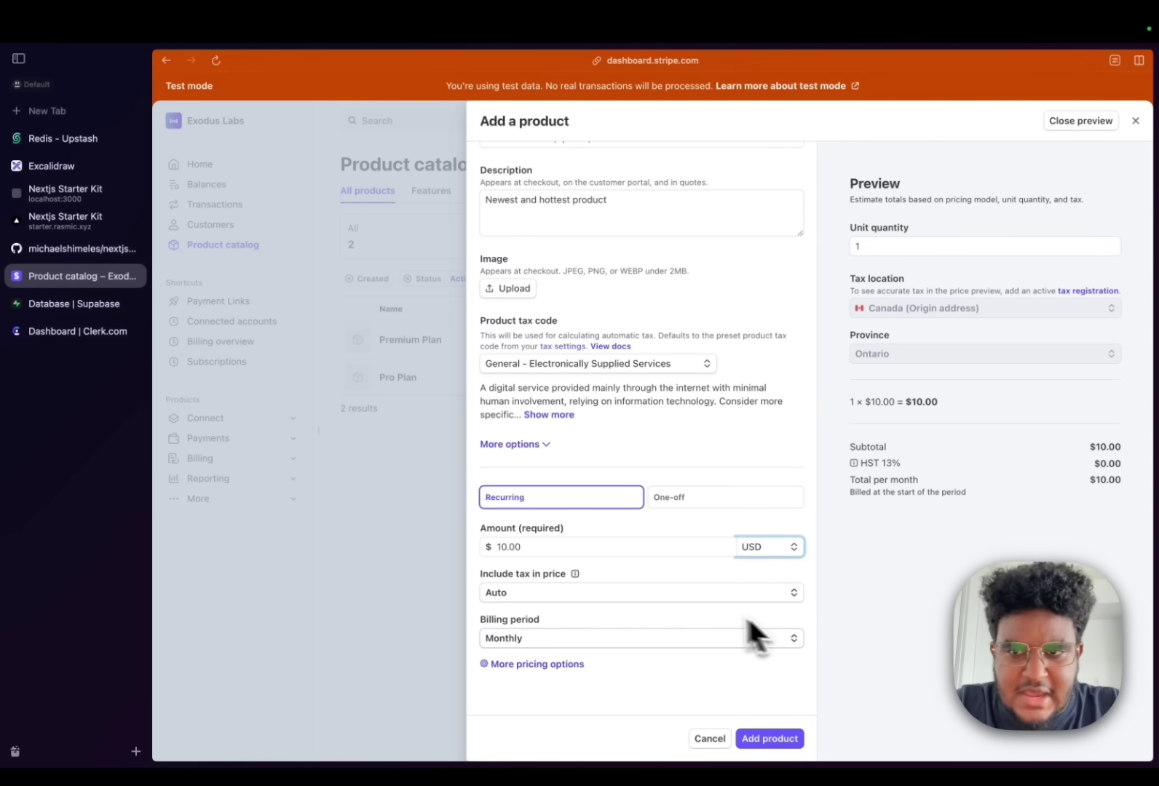
{"action": "left_click", "coordinate": [792, 738]}
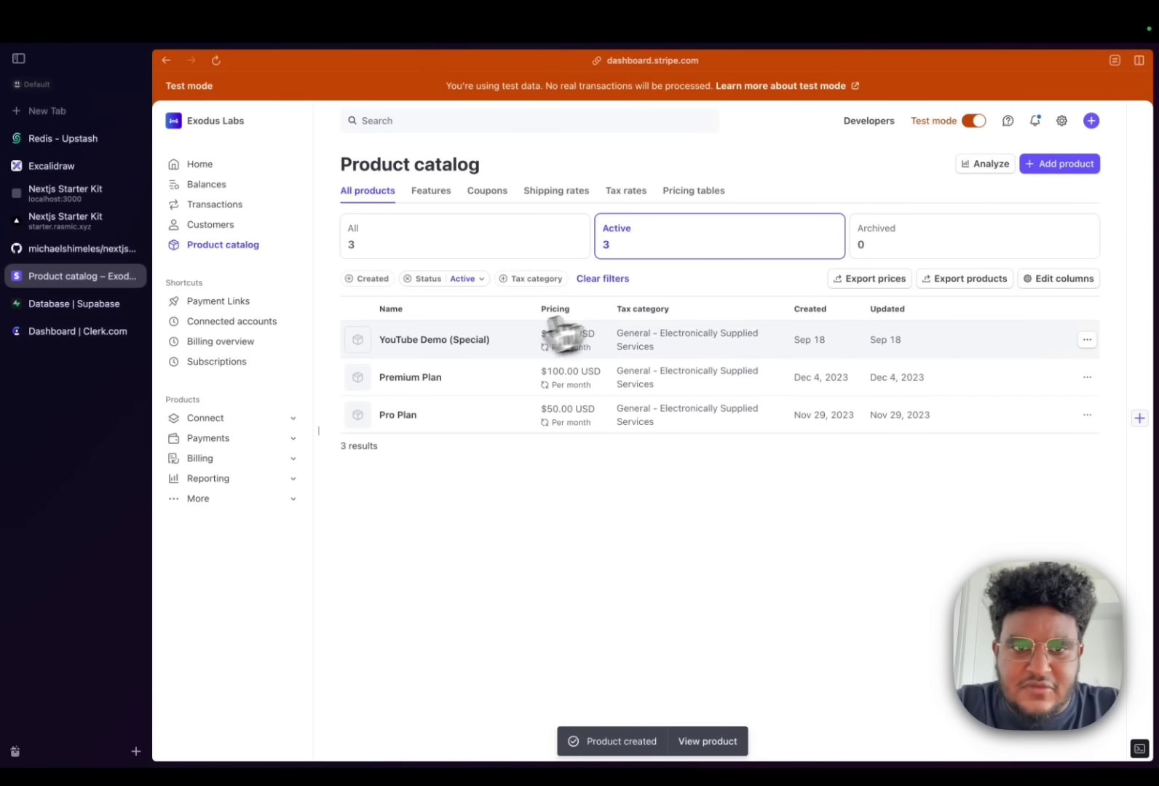
Step: Open the YouTube Demo (Special) product and its $10.00 USD monthly price page
{"action": "left_click", "coordinate": [485, 343]}
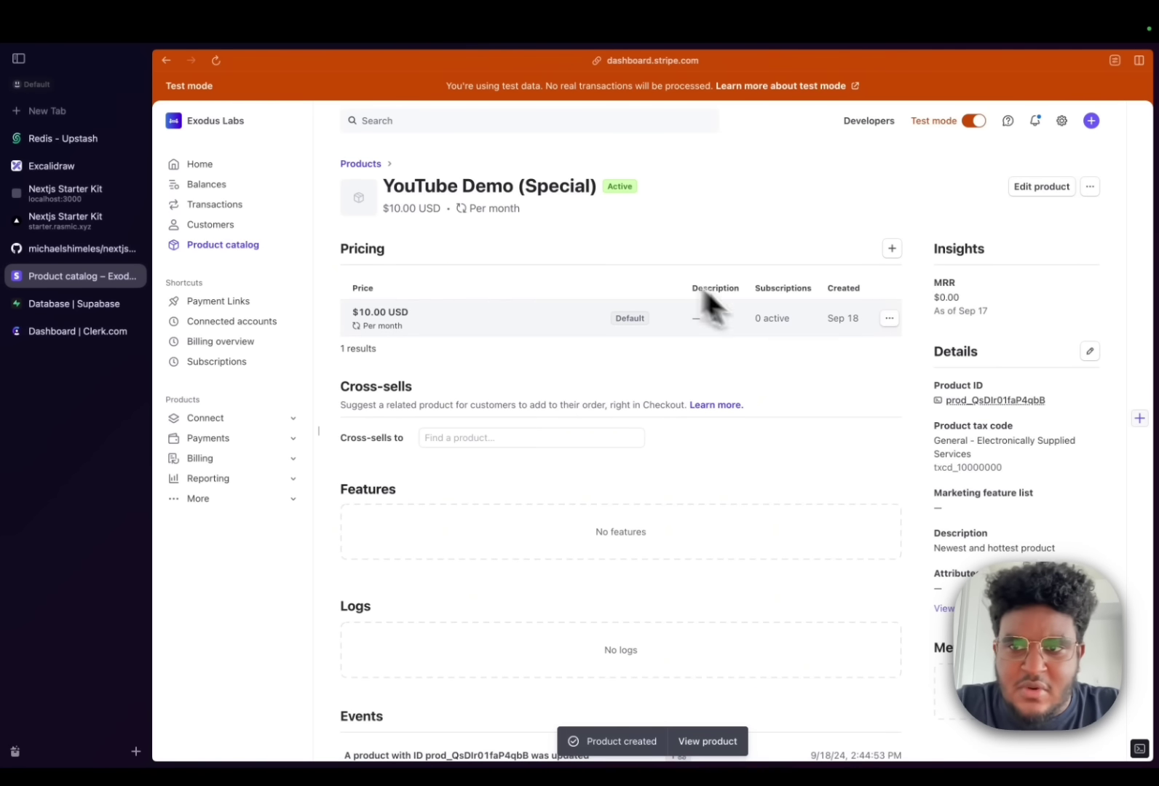
{"action": "scroll", "coordinate": [783, 315], "scroll_direction": "down", "scroll_amount": 3}
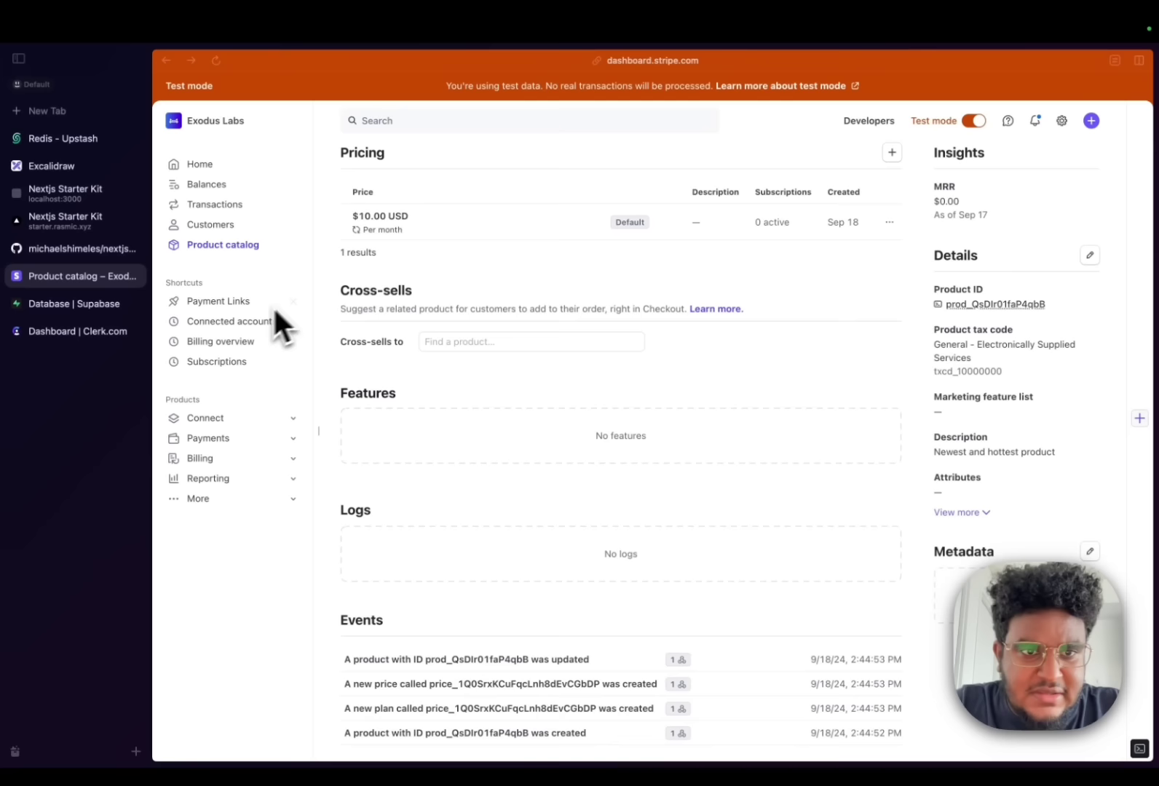
{"action": "scroll", "coordinate": [429, 290], "scroll_direction": "up", "scroll_amount": 3}
{"action": "left_click", "coordinate": [398, 311]}
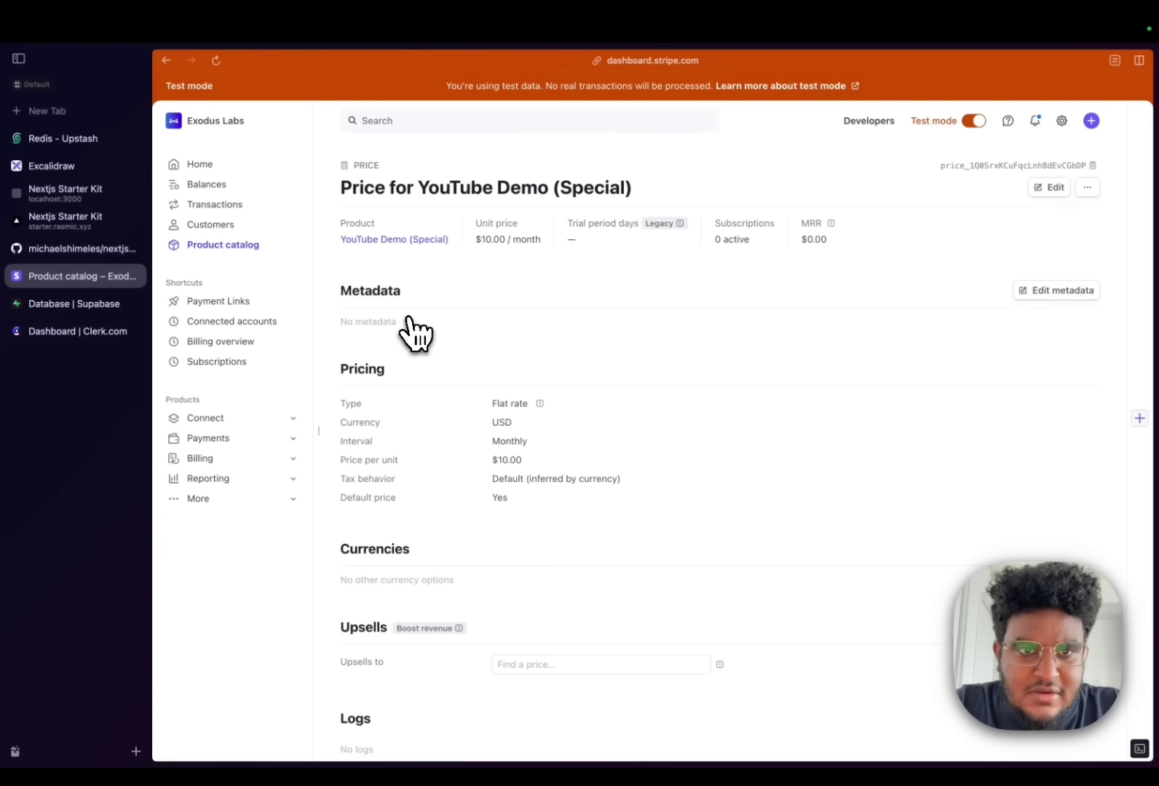
{"action": "scroll", "coordinate": [450, 298], "scroll_direction": "down", "scroll_amount": 3}
{"action": "scroll", "coordinate": [452, 295], "scroll_direction": "up", "scroll_amount": 2}
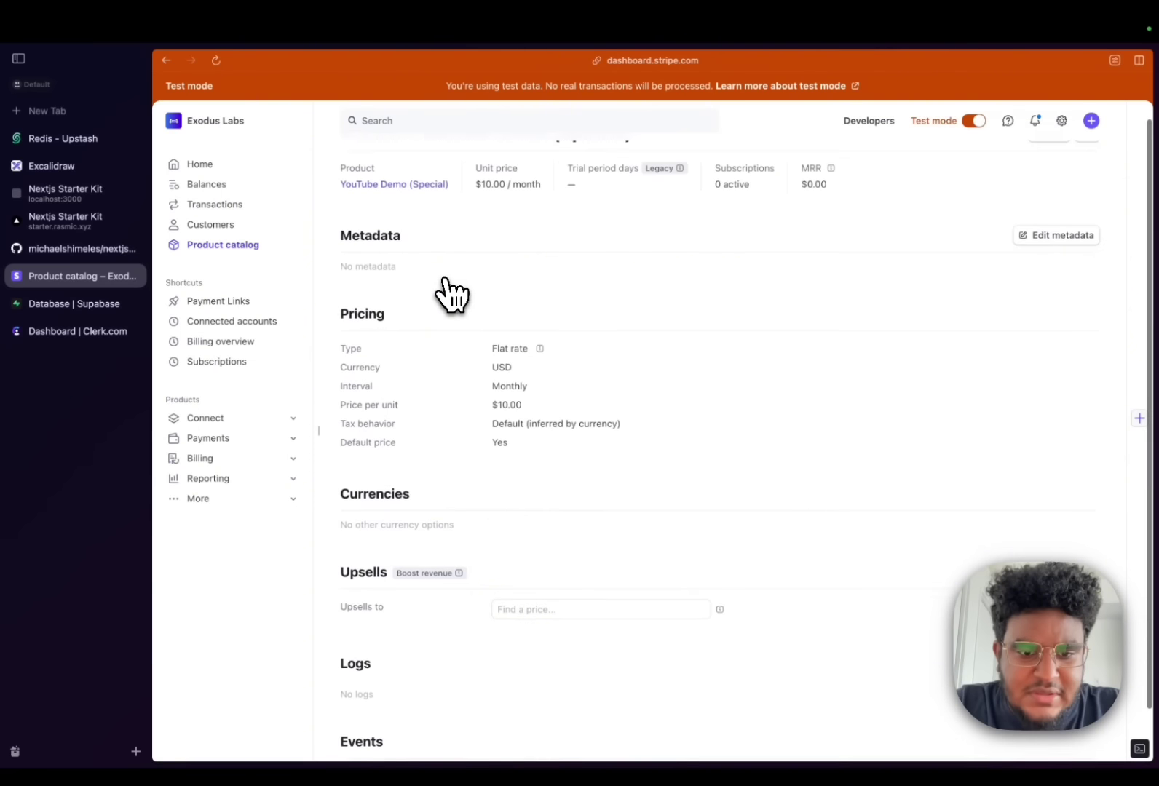
{"action": "scroll", "coordinate": [448, 293], "scroll_direction": "down", "scroll_amount": 2}
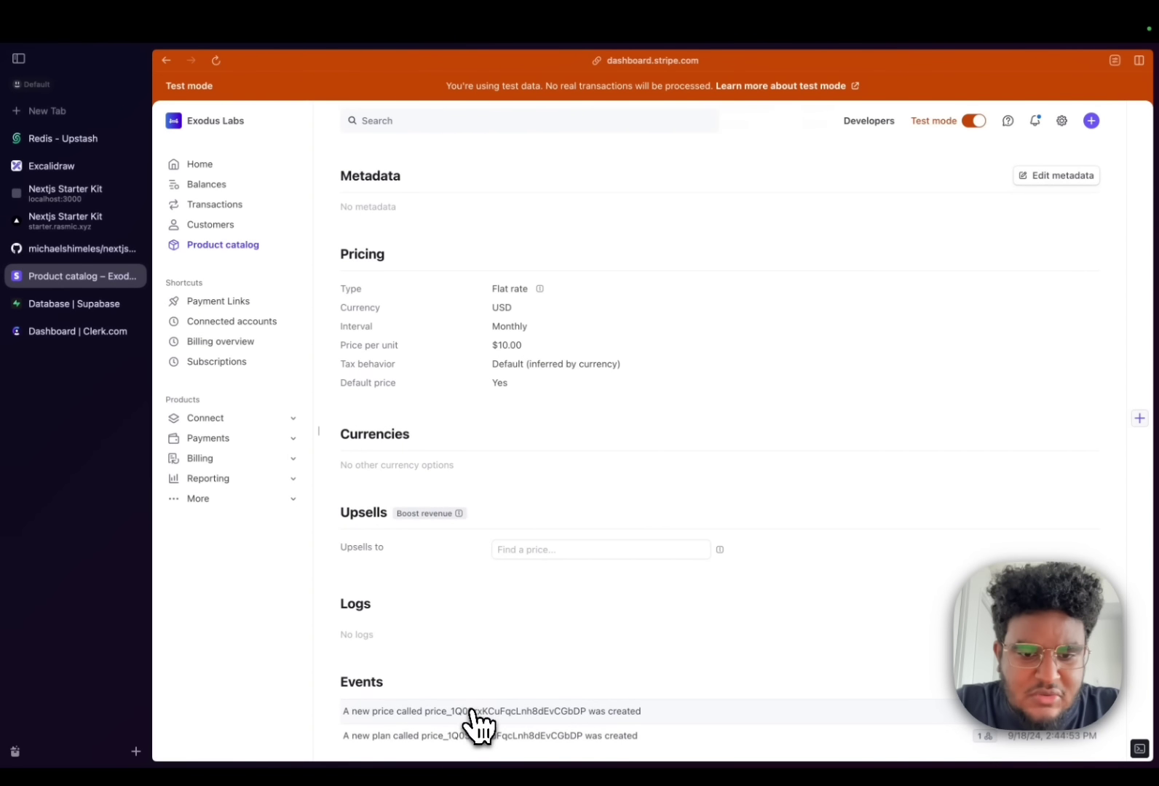
{"action": "scroll", "coordinate": [475, 728], "scroll_direction": "up", "scroll_amount": 2}
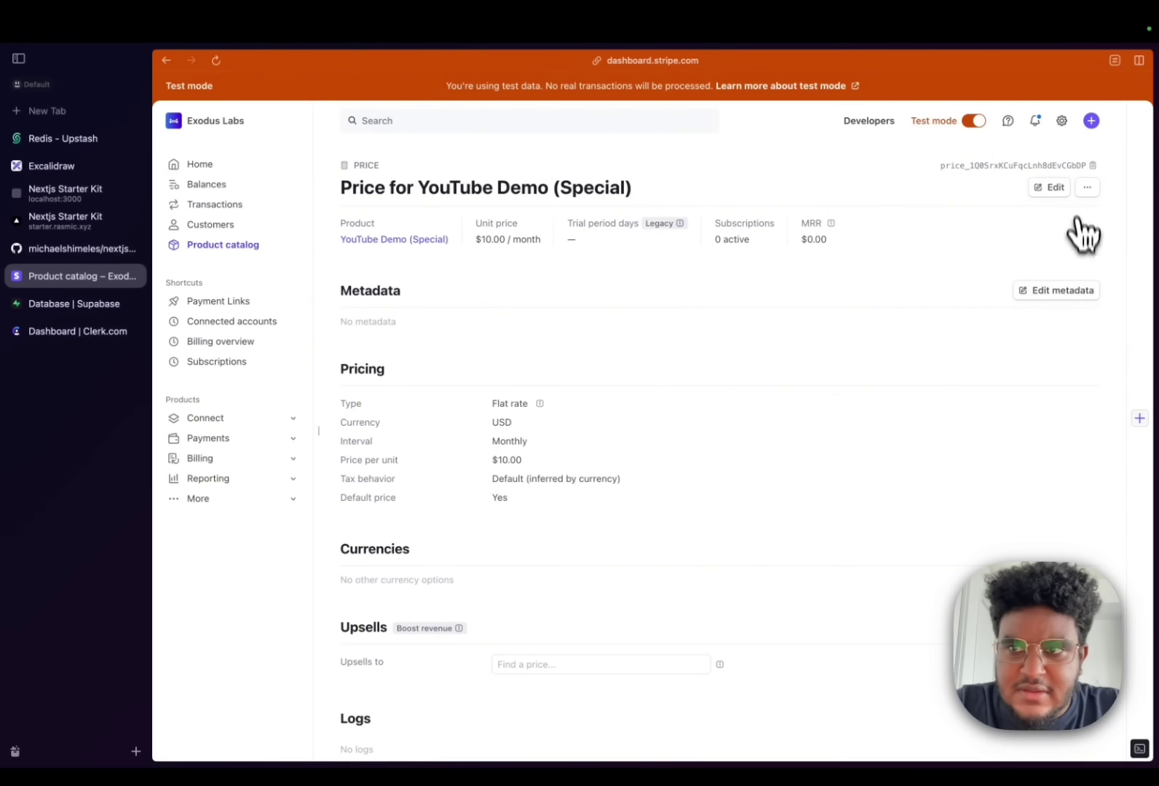
{"action": "left_click", "coordinate": [1087, 187]}
Step: Copy the price ID of the $10.00 monthly price from Stripe
{"action": "left_click", "coordinate": [1014, 199]}
{"action": "left_click", "coordinate": [1092, 166]}
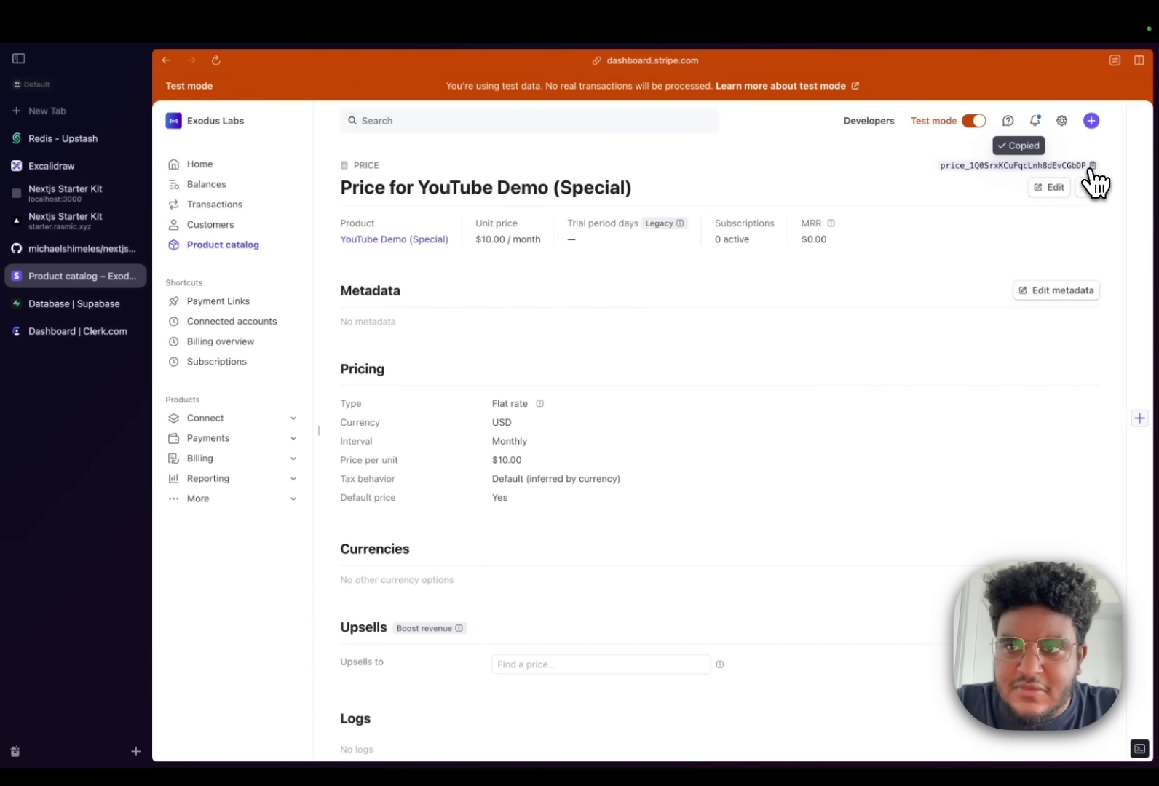
{"action": "key", "text": "ctrl+Left"}
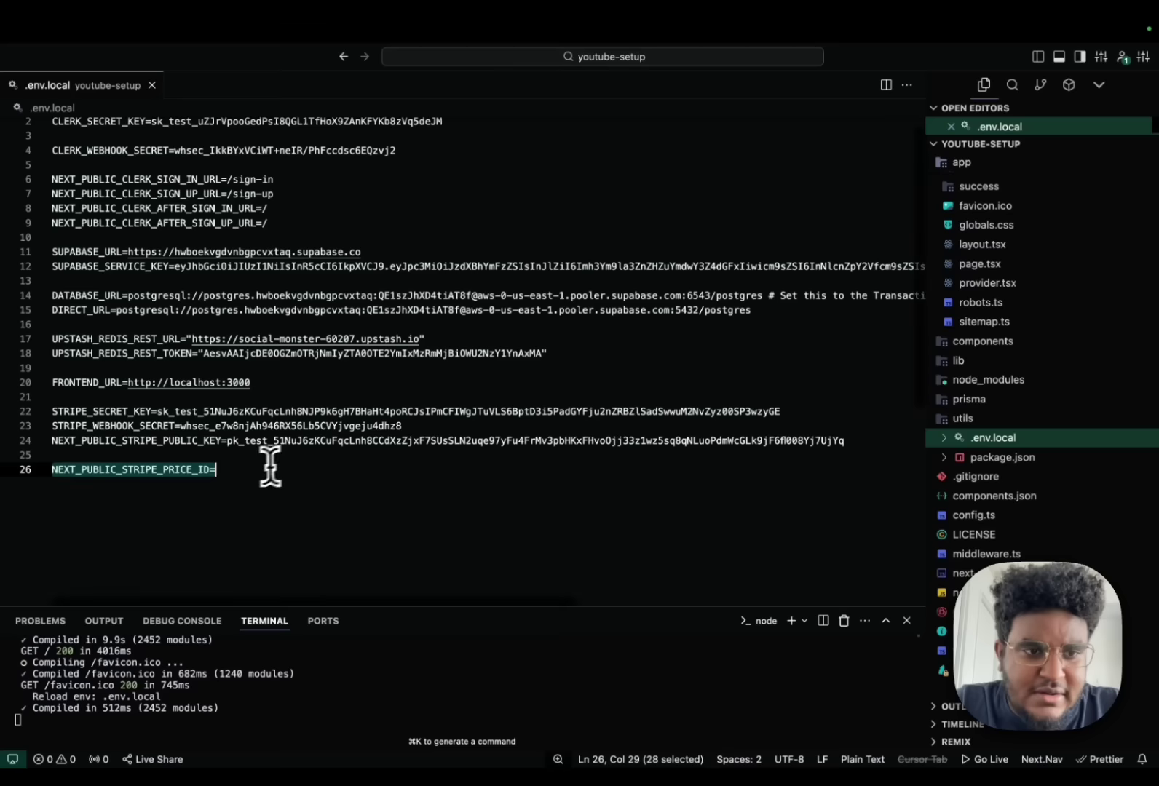
{"action": "key", "text": "ctrl+Right"}
{"action": "left_click", "coordinate": [166, 60]}
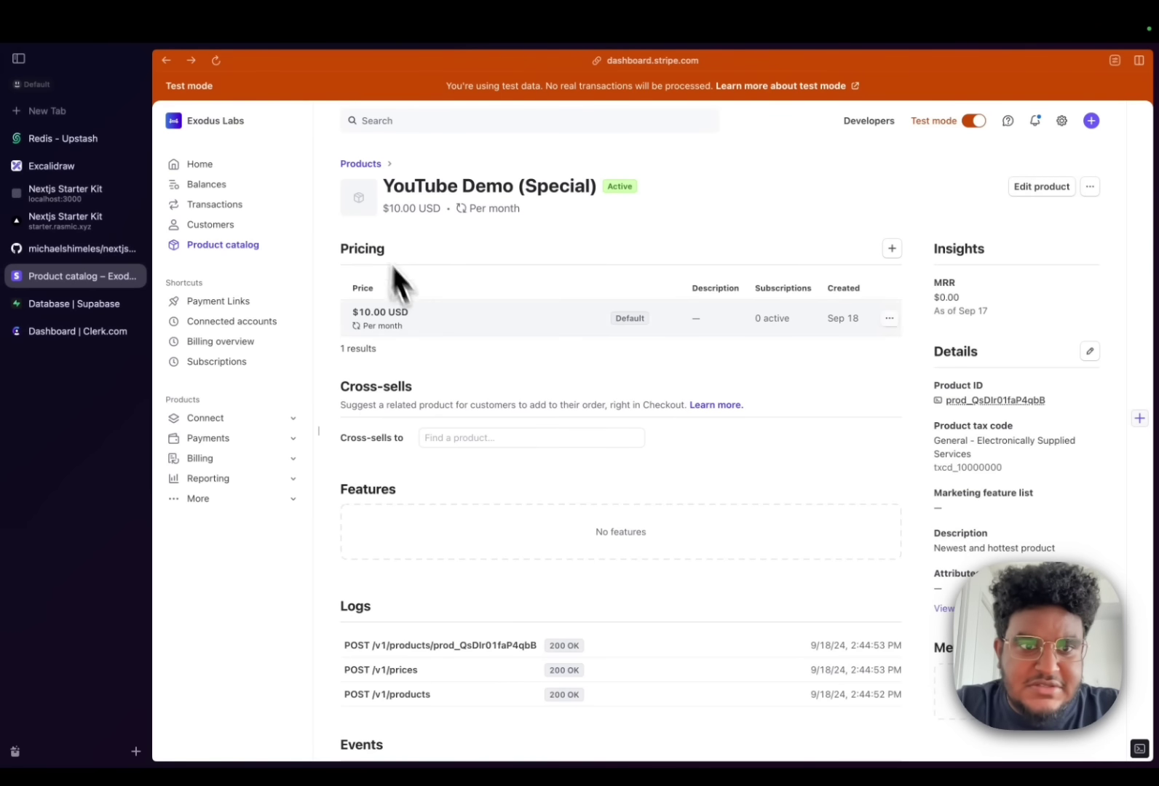
{"action": "left_click", "coordinate": [397, 327]}
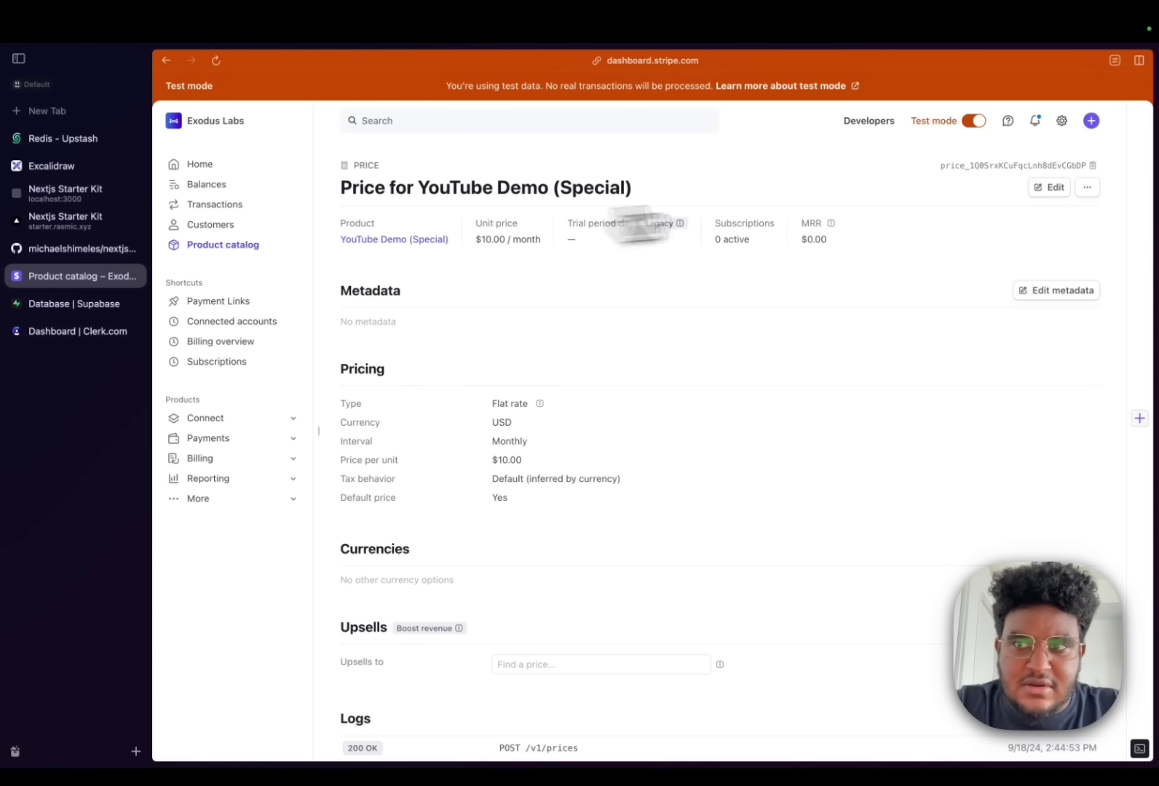
{"action": "left_click", "coordinate": [1074, 168]}
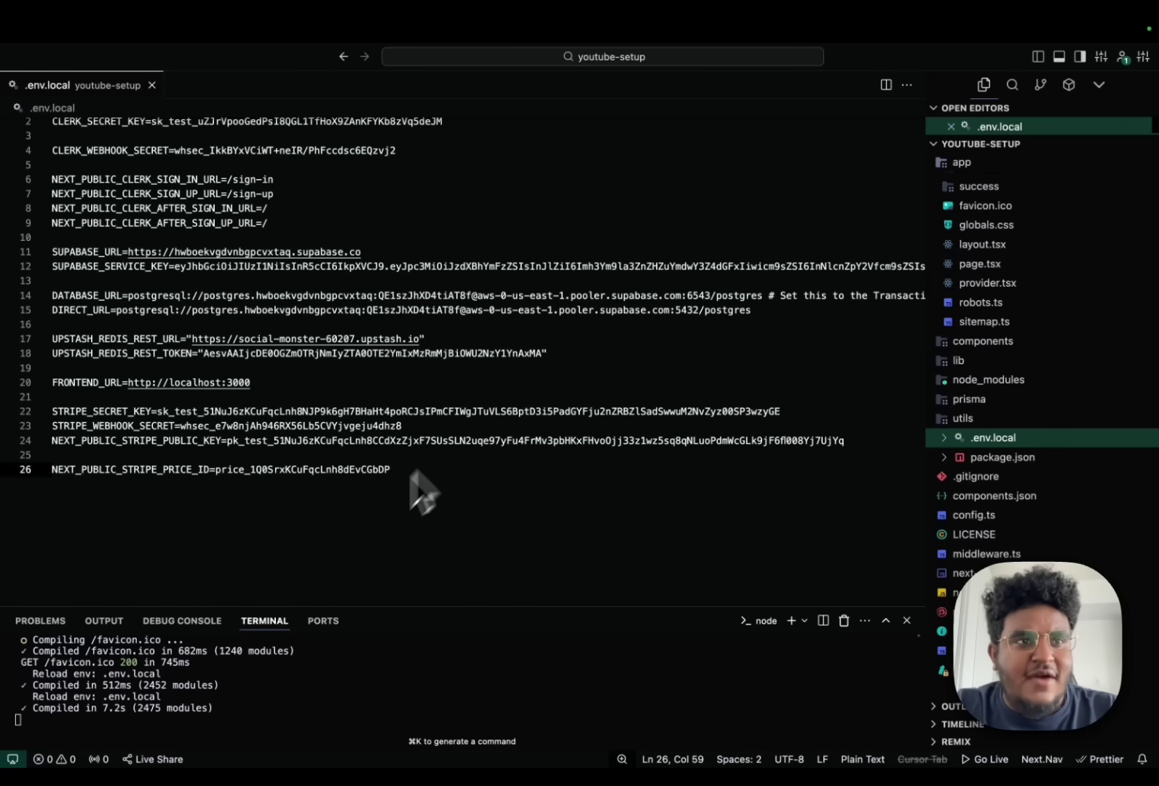
Step: Fill NEXT_PUBLIC_STRIPE_PRICE_ID in .env.local with the copied ID and enlarge the terminal
{"action": "left_click_drag", "start_coordinate": [466, 561], "coordinate": [89, 99]}
{"action": "left_click", "coordinate": [182, 195]}
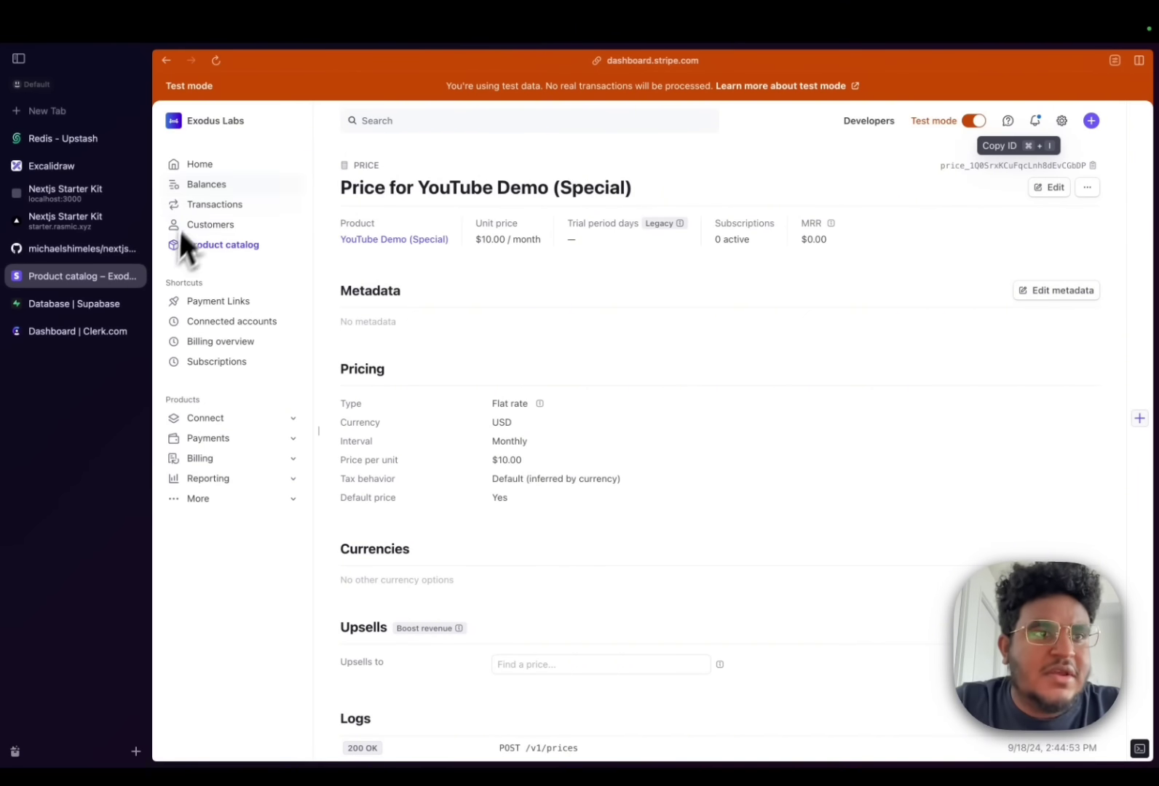
{"action": "left_click", "coordinate": [89, 203]}
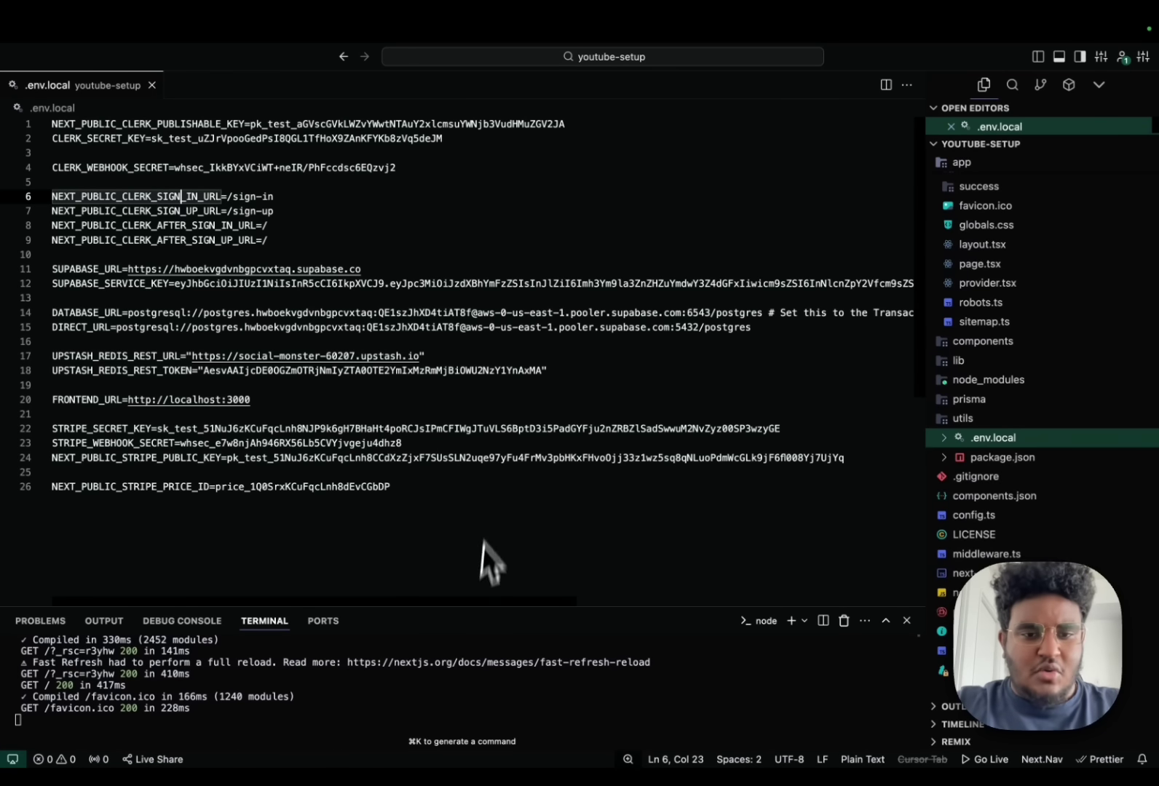
{"action": "left_click_drag", "start_coordinate": [464, 610], "coordinate": [464, 516]}
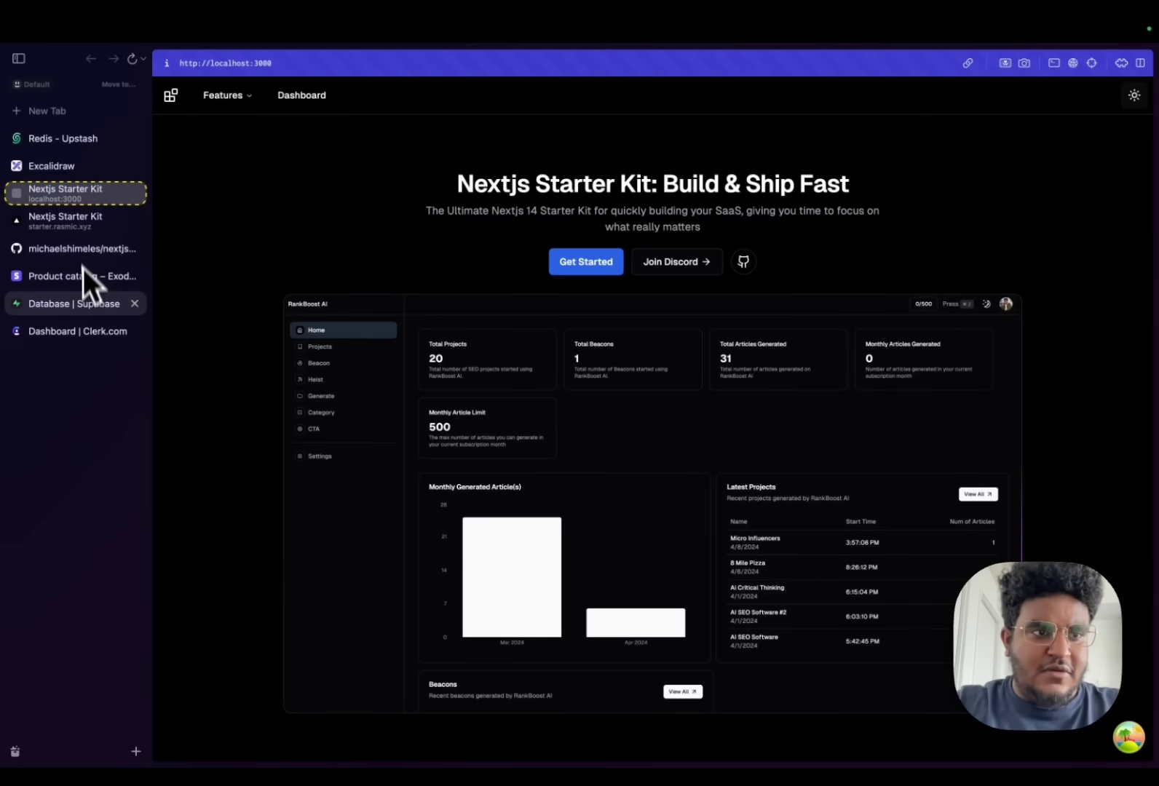
Step: Open Supabase's table editor, then close .env.local and open prisma/schema.prisma in Cursor
{"action": "left_click", "coordinate": [76, 306]}
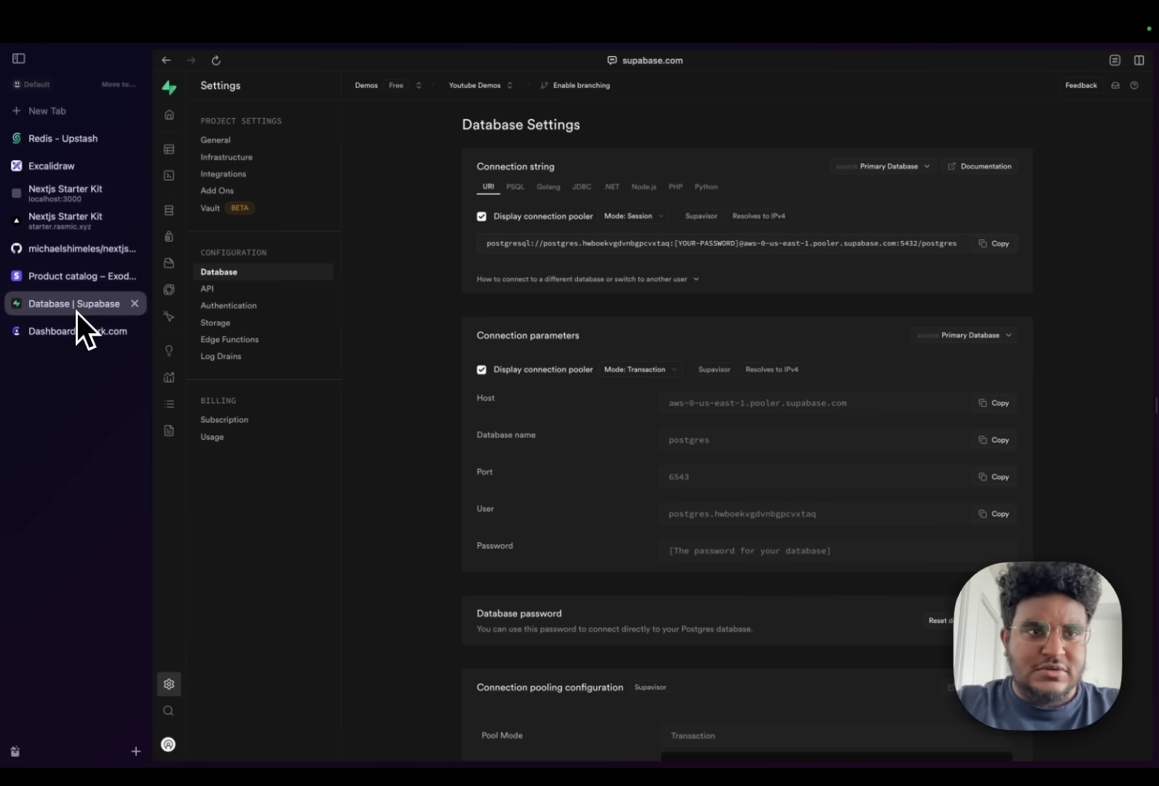
{"action": "left_click", "coordinate": [184, 150]}
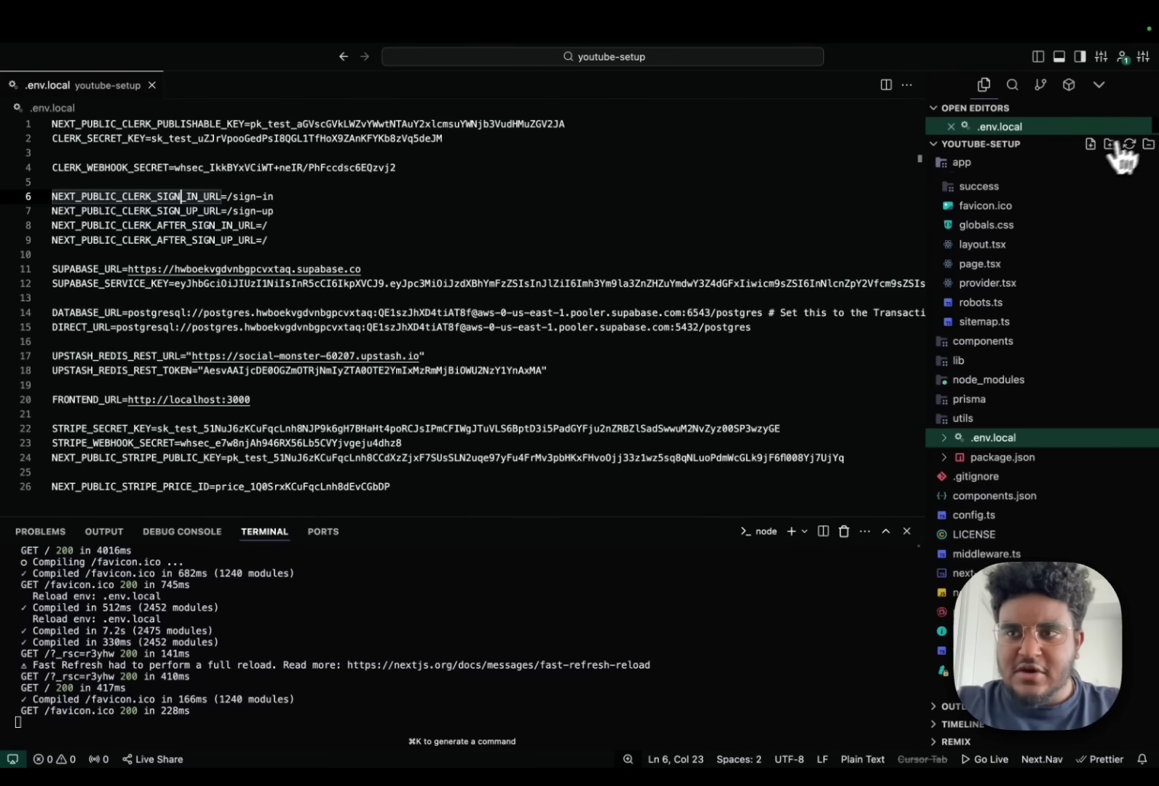
{"action": "left_click", "coordinate": [1149, 143]}
{"action": "left_click", "coordinate": [152, 85]}
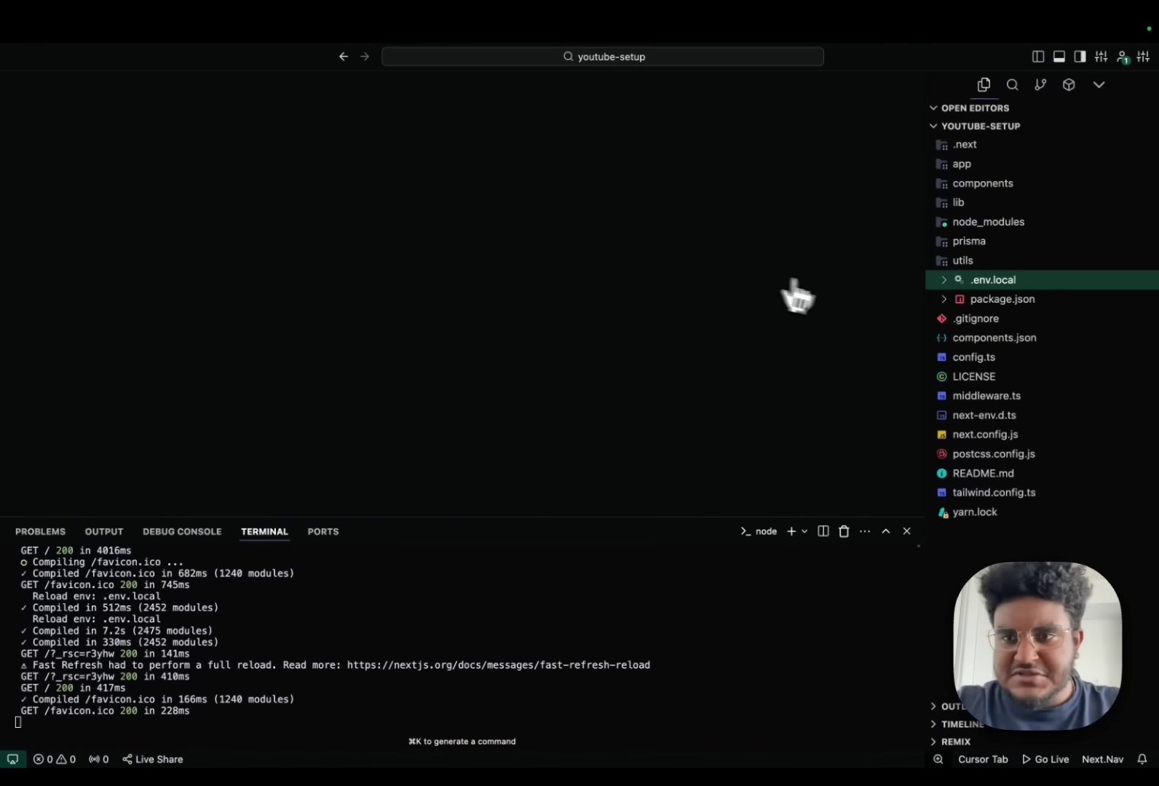
{"action": "left_click", "coordinate": [975, 241]}
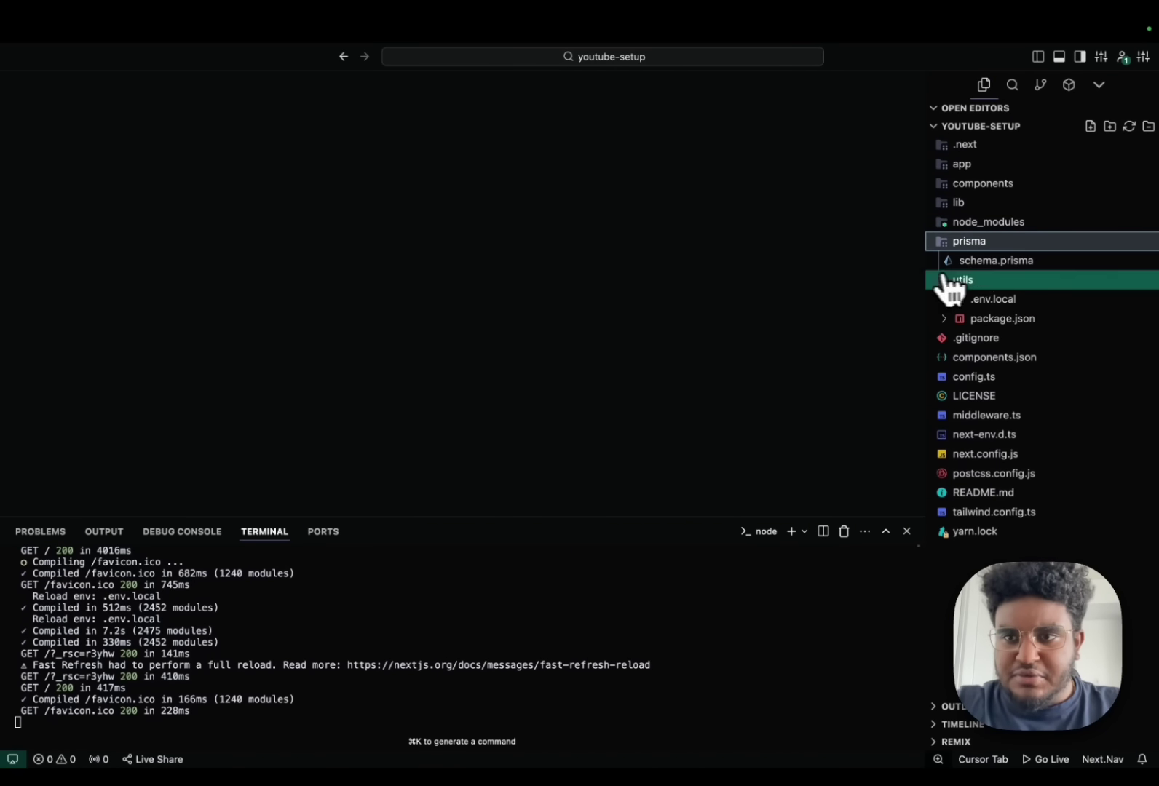
{"action": "left_click", "coordinate": [1019, 262]}
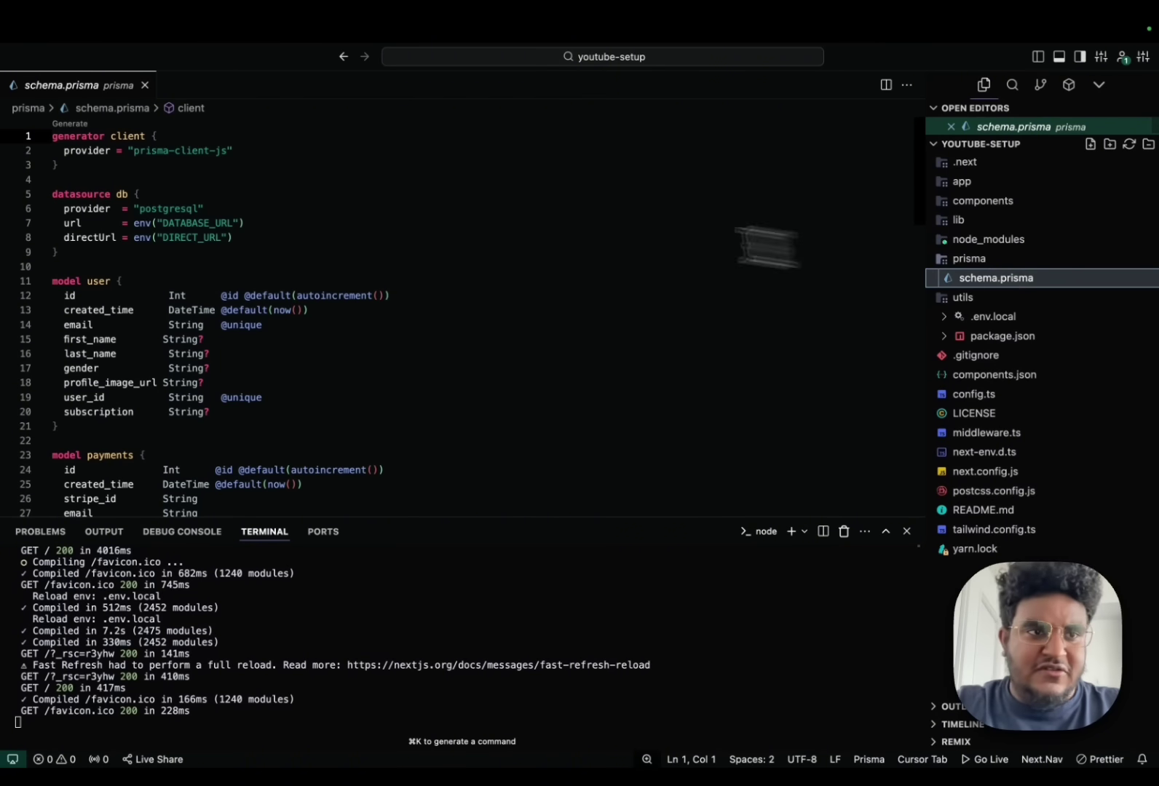
Step: Review the datasource db block and its DATABASE_URL and DIRECT_URL variables
{"action": "left_click", "coordinate": [361, 194]}
{"action": "scroll", "coordinate": [362, 188], "scroll_direction": "down", "scroll_amount": 5}
{"action": "scroll", "coordinate": [362, 188], "scroll_direction": "up", "scroll_amount": 5}
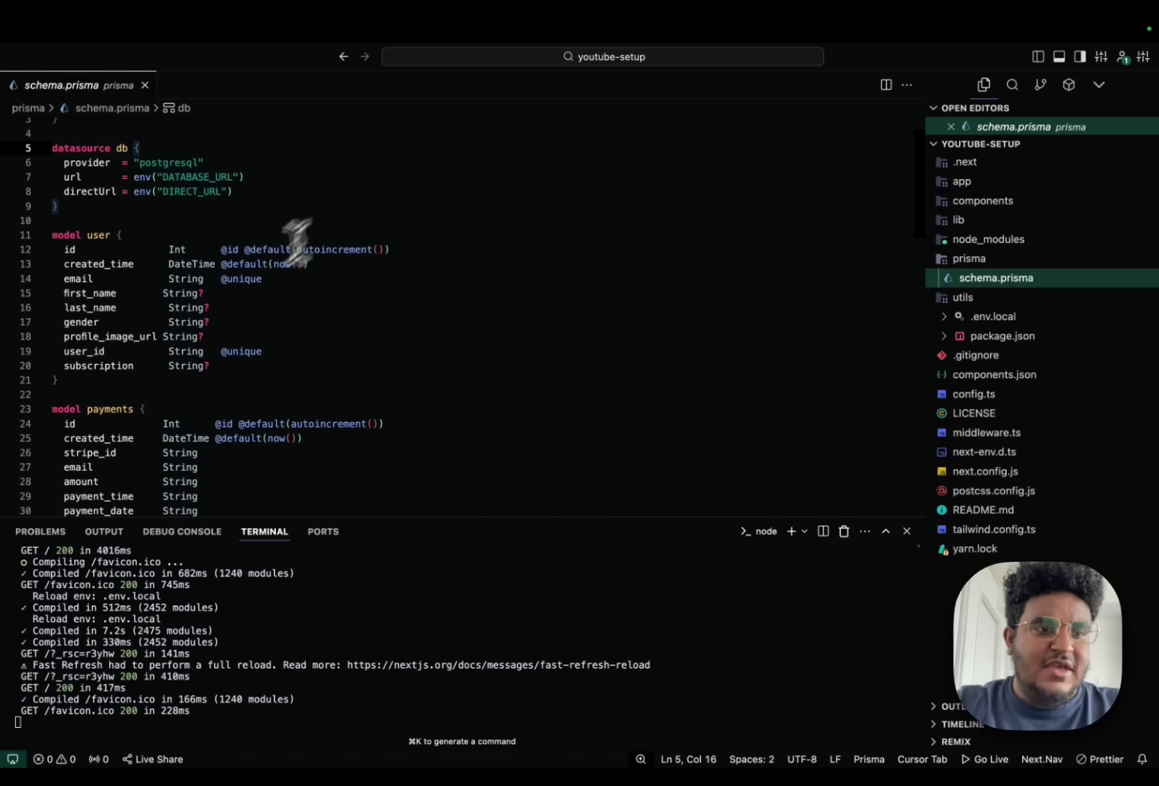
{"action": "scroll", "coordinate": [179, 348], "scroll_direction": "up", "scroll_amount": 2}
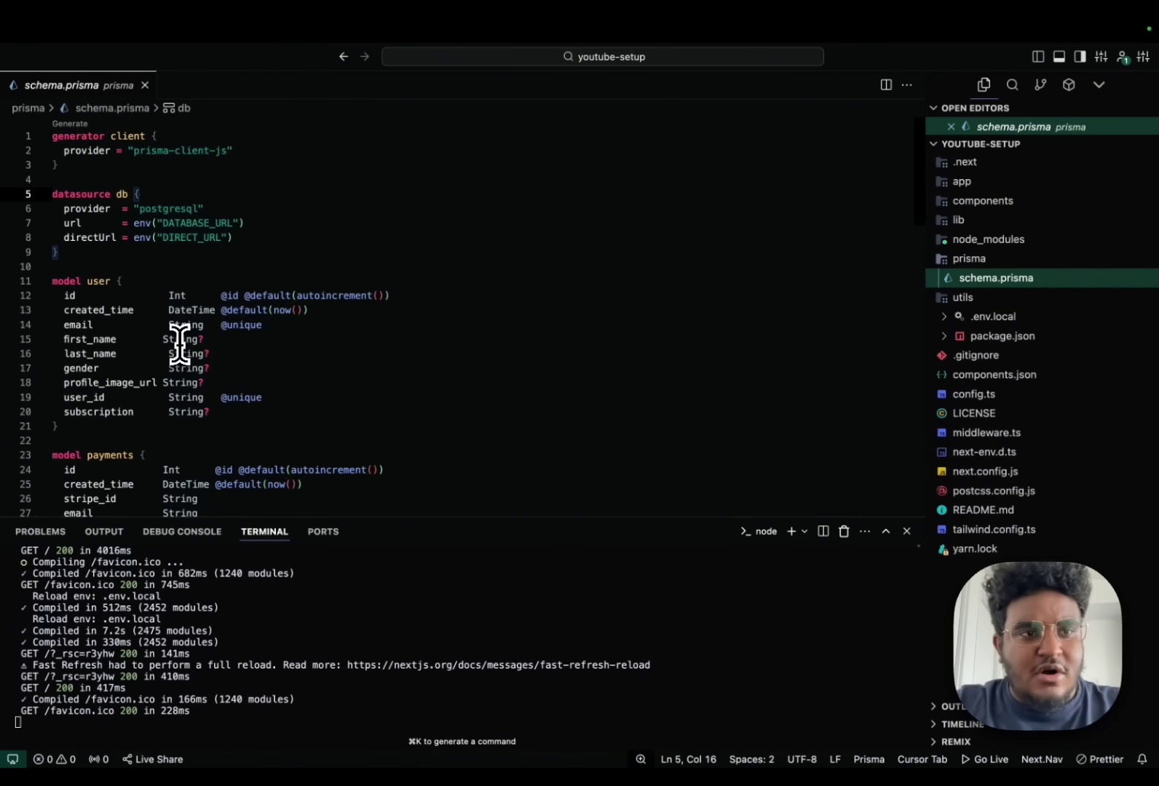
{"action": "scroll", "coordinate": [176, 305], "scroll_direction": "down", "scroll_amount": 5}
{"action": "scroll", "coordinate": [175, 283], "scroll_direction": "up", "scroll_amount": 4}
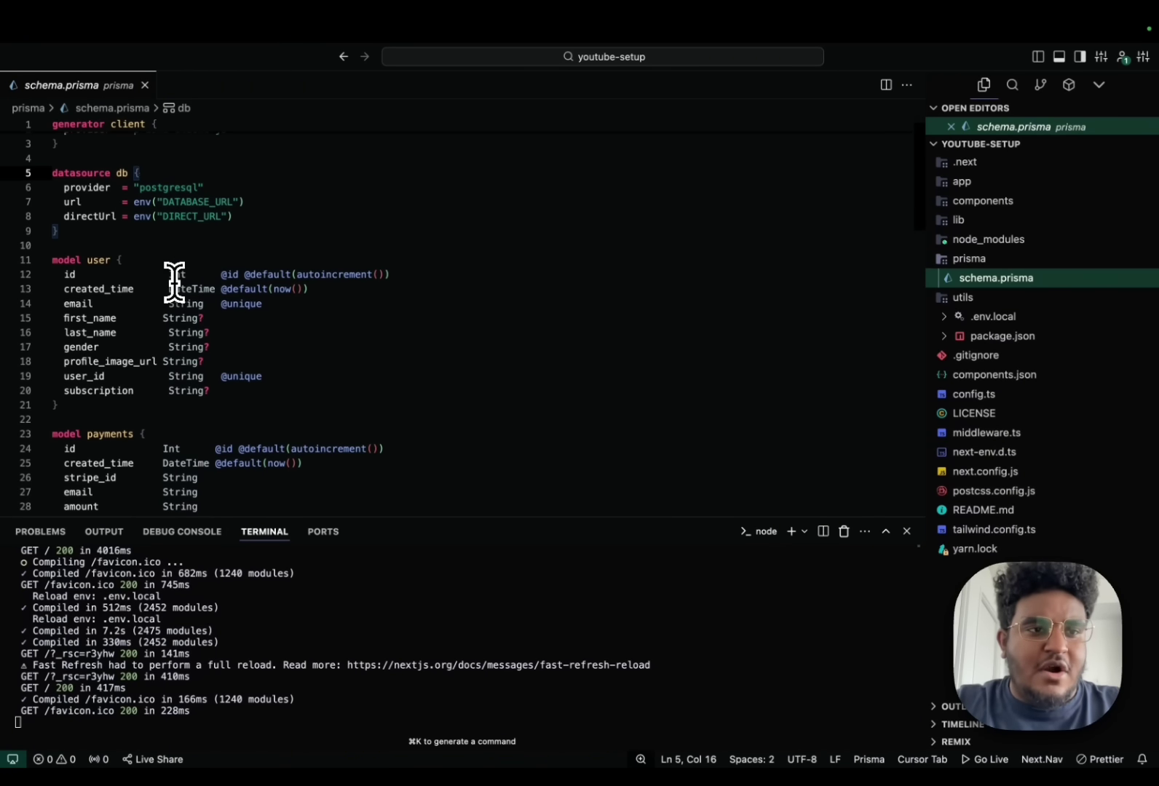
{"action": "scroll", "coordinate": [175, 281], "scroll_direction": "up", "scroll_amount": 2}
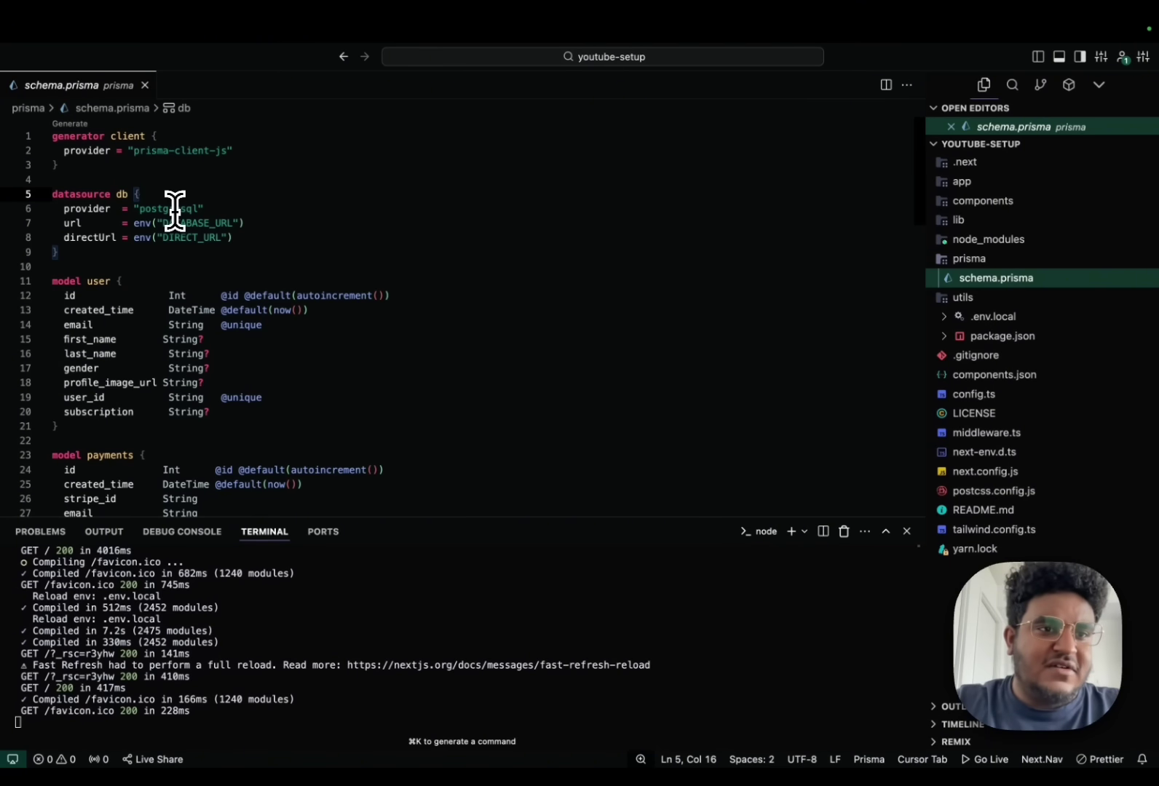
{"action": "left_click_drag", "start_coordinate": [103, 258], "coordinate": [45, 195]}
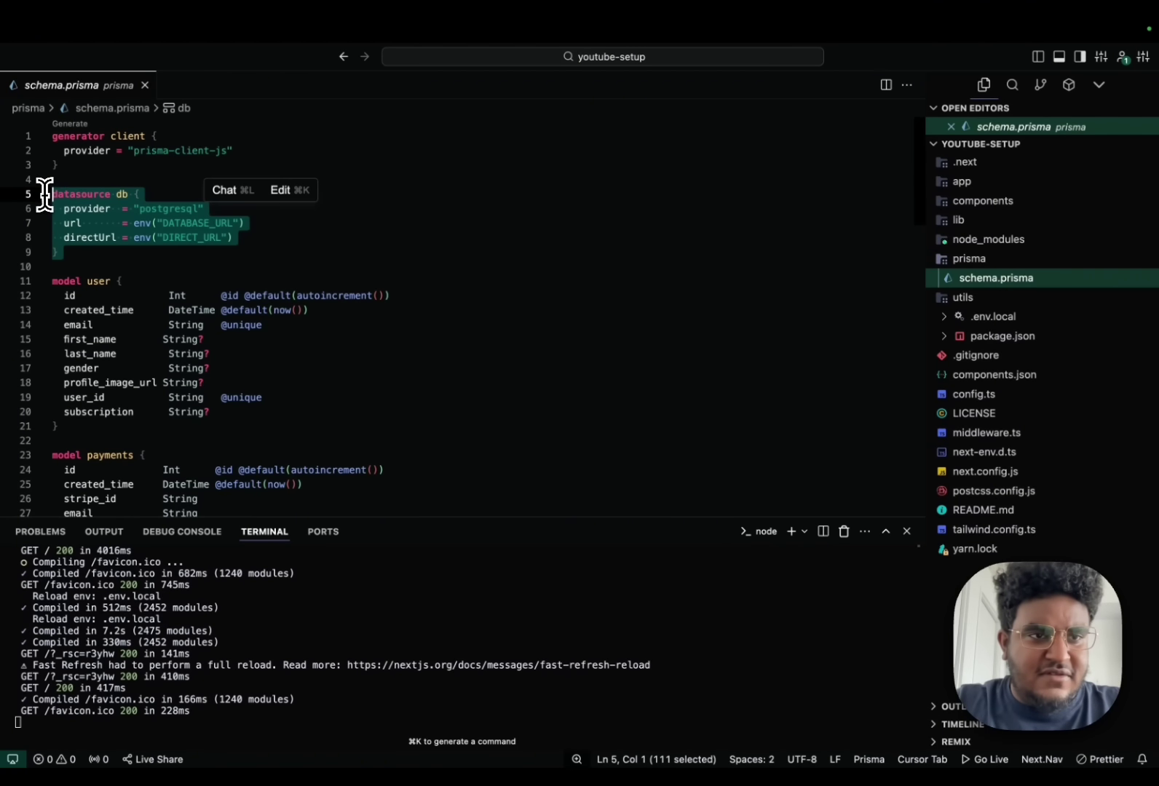
{"action": "double_click", "coordinate": [169, 223]}
{"action": "double_click", "coordinate": [178, 237]}
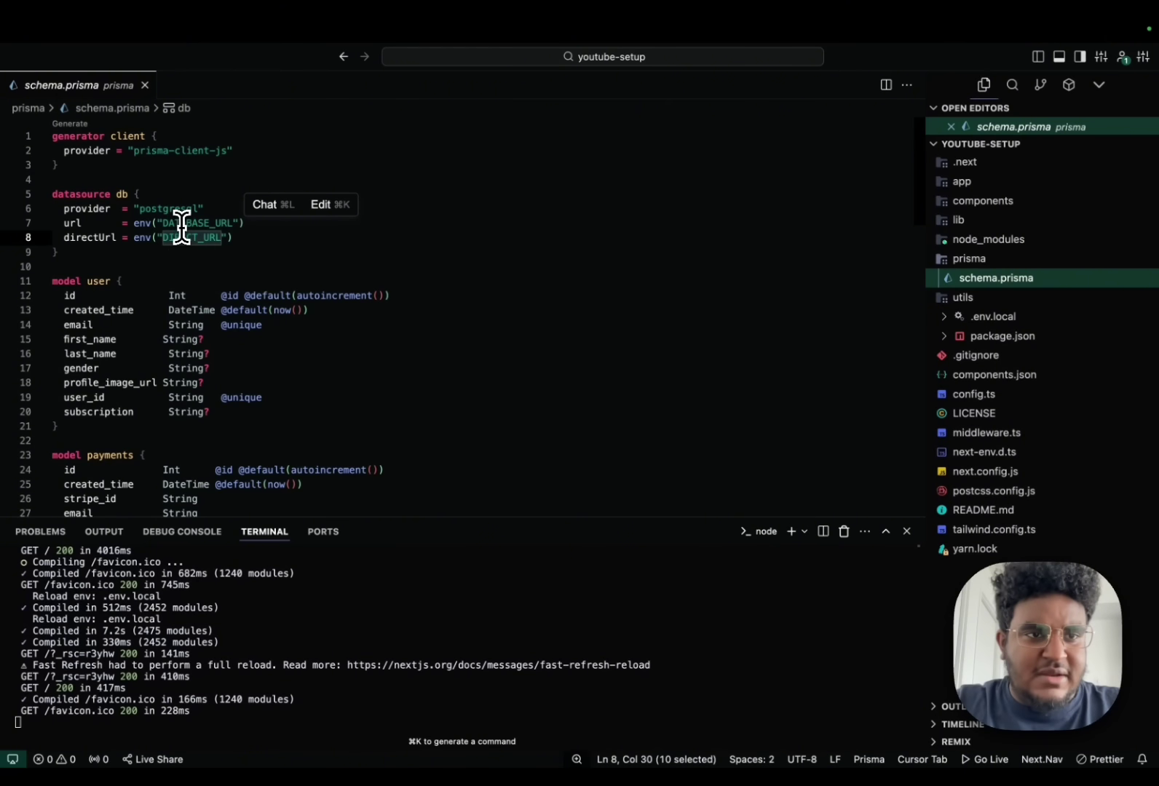
{"action": "double_click", "coordinate": [181, 222]}
{"action": "double_click", "coordinate": [182, 238]}
{"action": "left_click_drag", "start_coordinate": [182, 247], "coordinate": [45, 194]}
Step: Look over the user and subscriptions_plans models, then return to the Supabase table editor
{"action": "scroll", "coordinate": [70, 201], "scroll_direction": "down", "scroll_amount": 2}
{"action": "double_click", "coordinate": [91, 209]}
{"action": "left_click", "coordinate": [86, 209]}
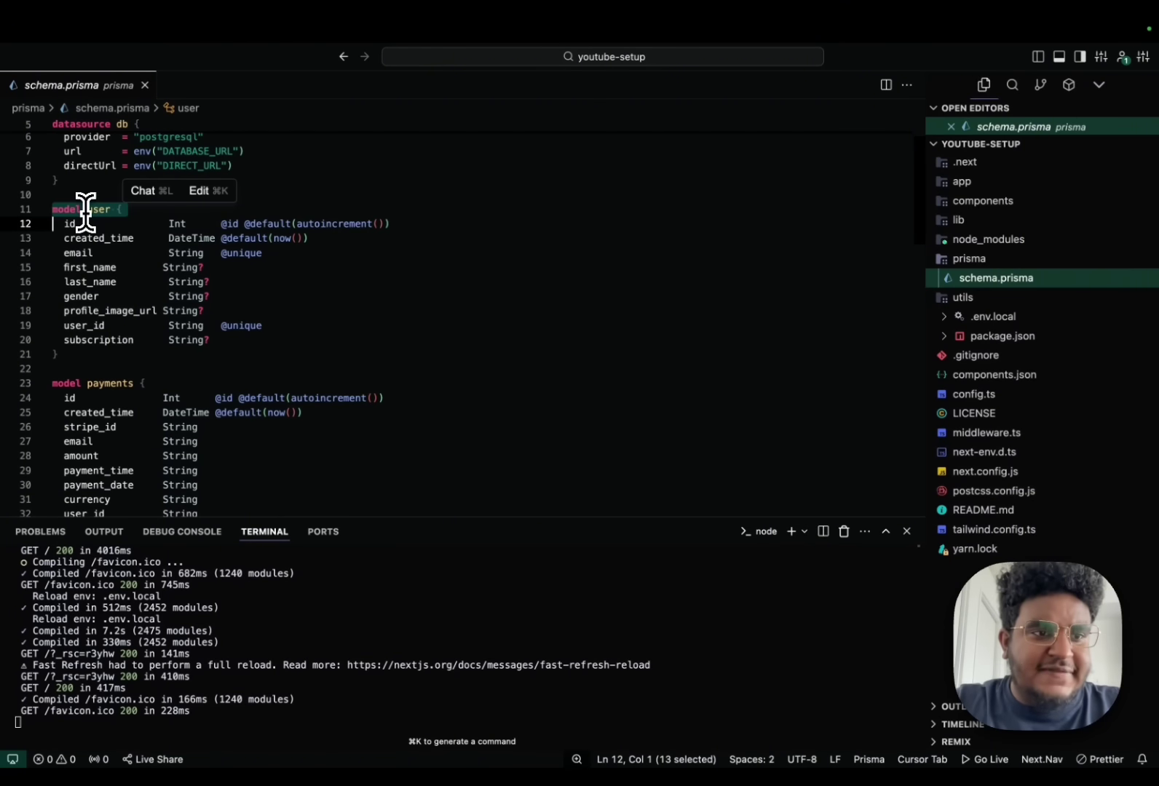
{"action": "double_click", "coordinate": [73, 209]}
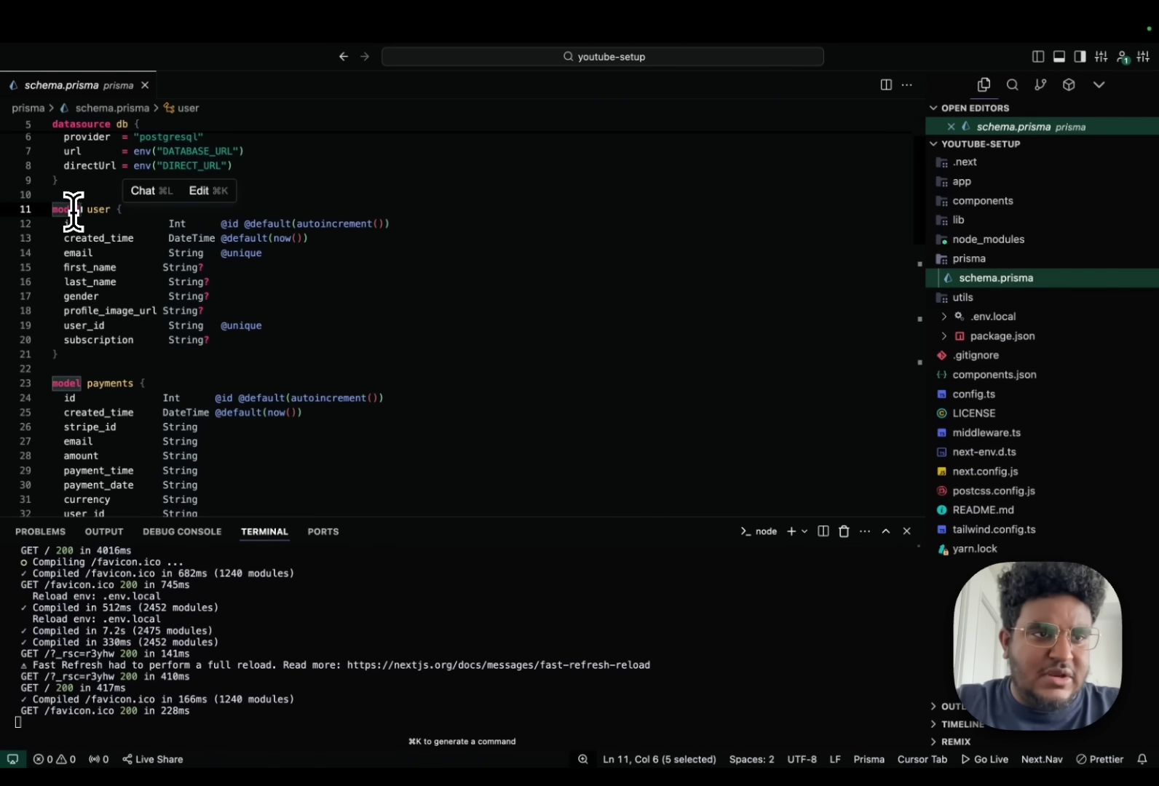
{"action": "scroll", "coordinate": [98, 209], "scroll_direction": "down", "scroll_amount": 8}
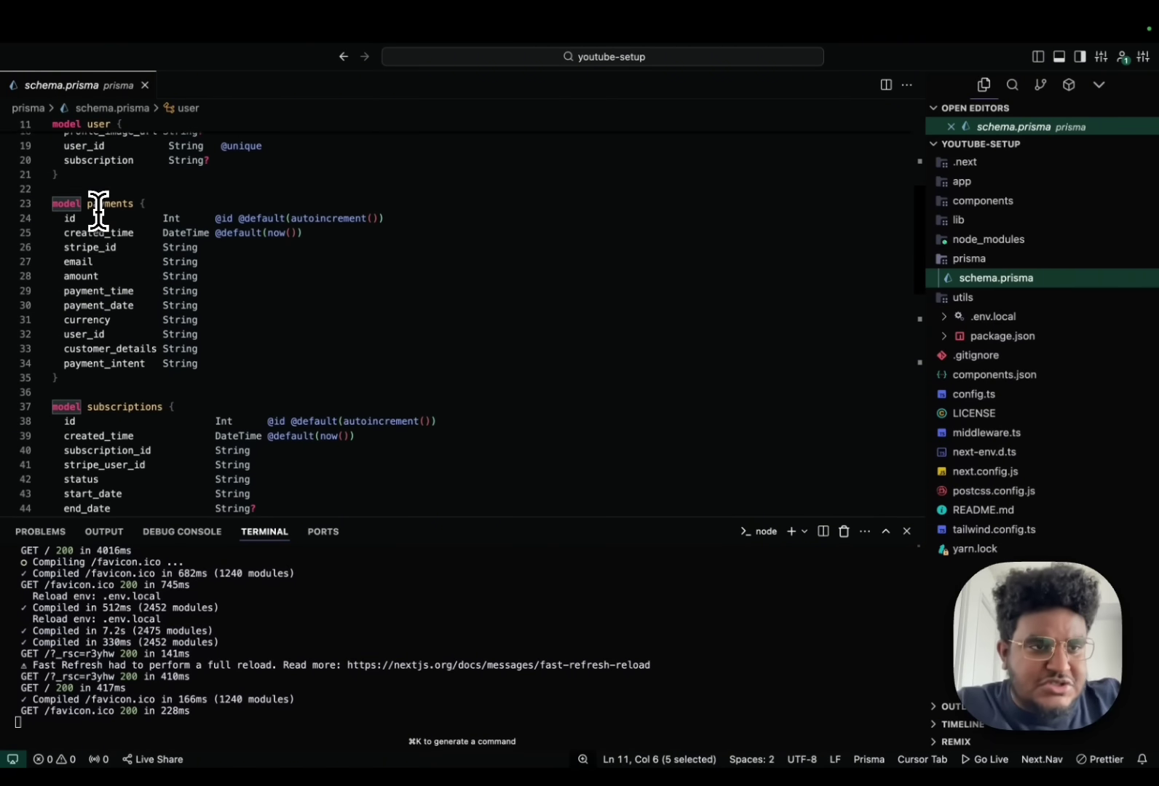
{"action": "scroll", "coordinate": [109, 242], "scroll_direction": "down", "scroll_amount": 5}
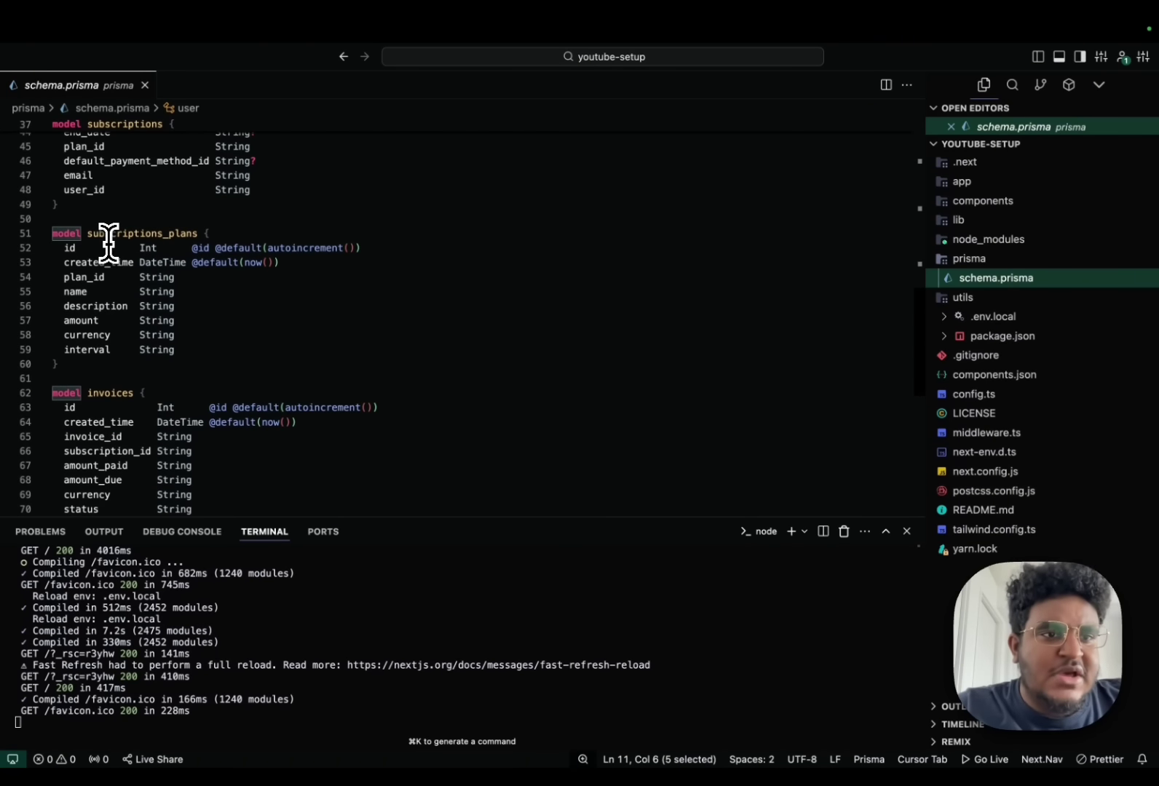
{"action": "left_click", "coordinate": [158, 235]}
{"action": "scroll", "coordinate": [155, 266], "scroll_direction": "down", "scroll_amount": 5}
{"action": "scroll", "coordinate": [155, 266], "scroll_direction": "up", "scroll_amount": 18}
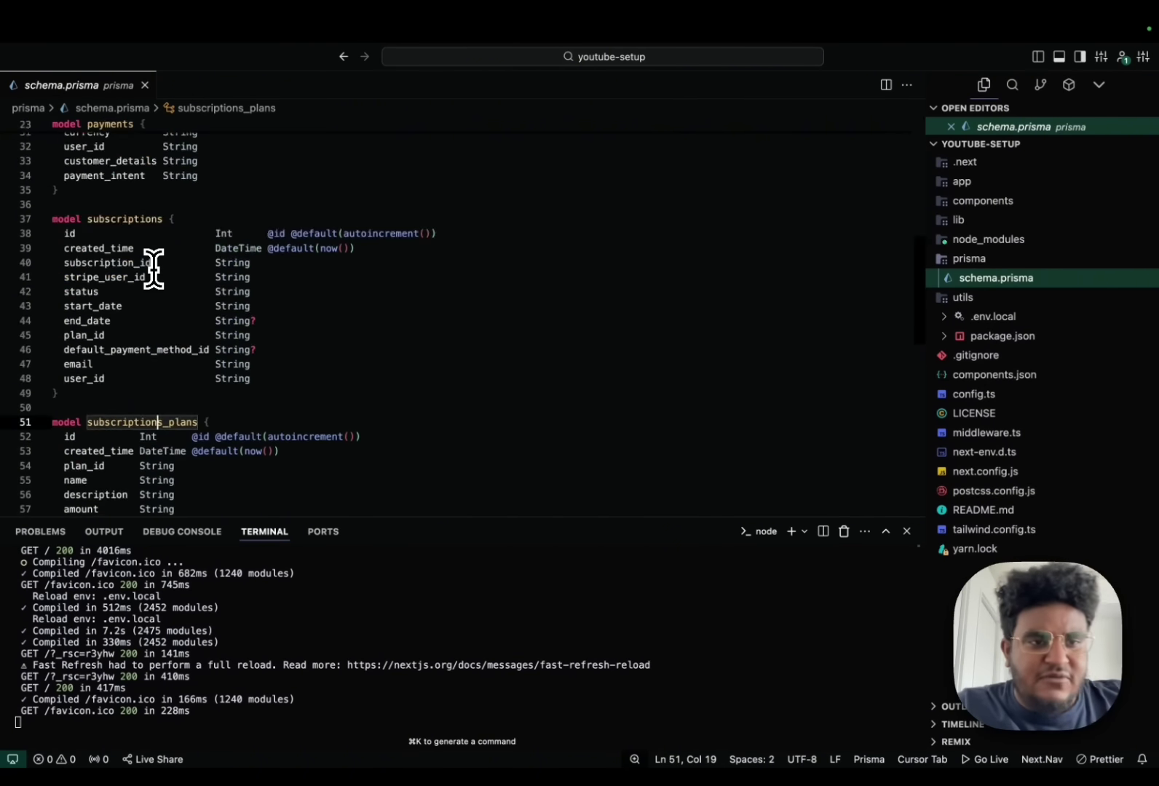
{"action": "key", "text": "super+Tab"}
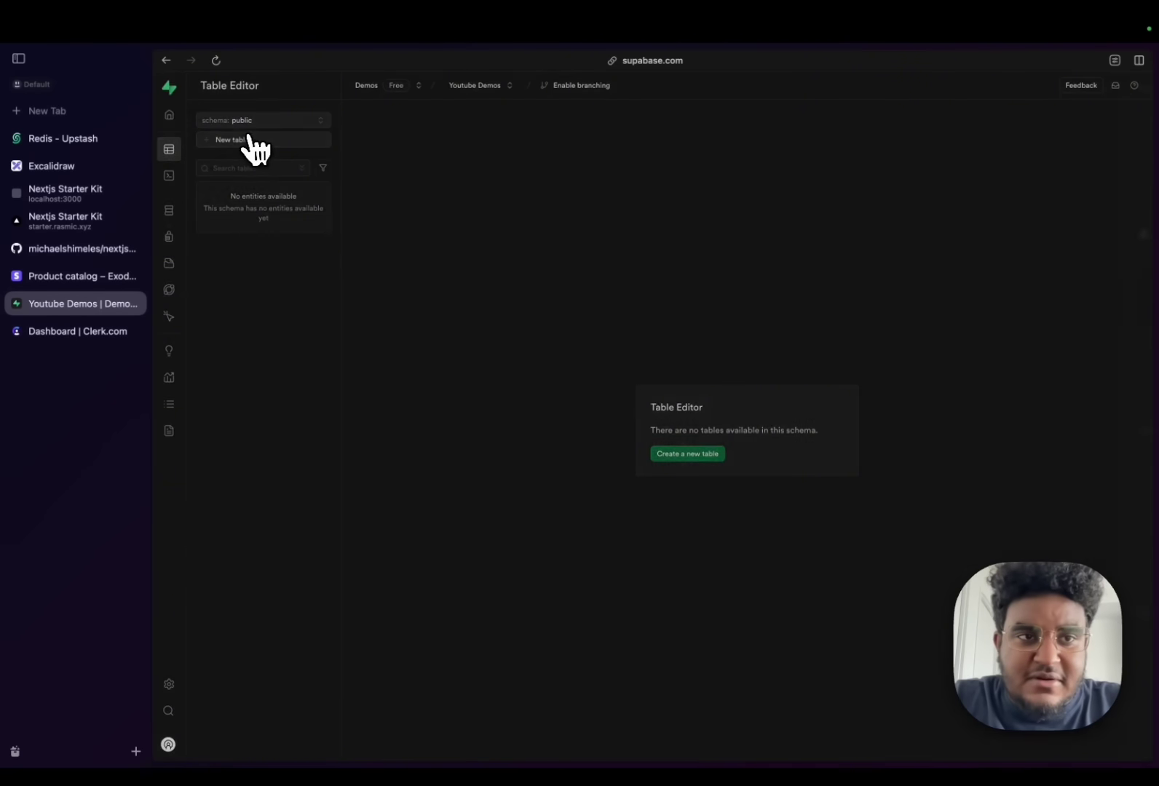
Step: Search 'prisma' in a new Arc tab and open the 'Prisma | Works With Supabase' guide
{"action": "left_click", "coordinate": [246, 139]}
{"action": "key", "text": "Escape"}
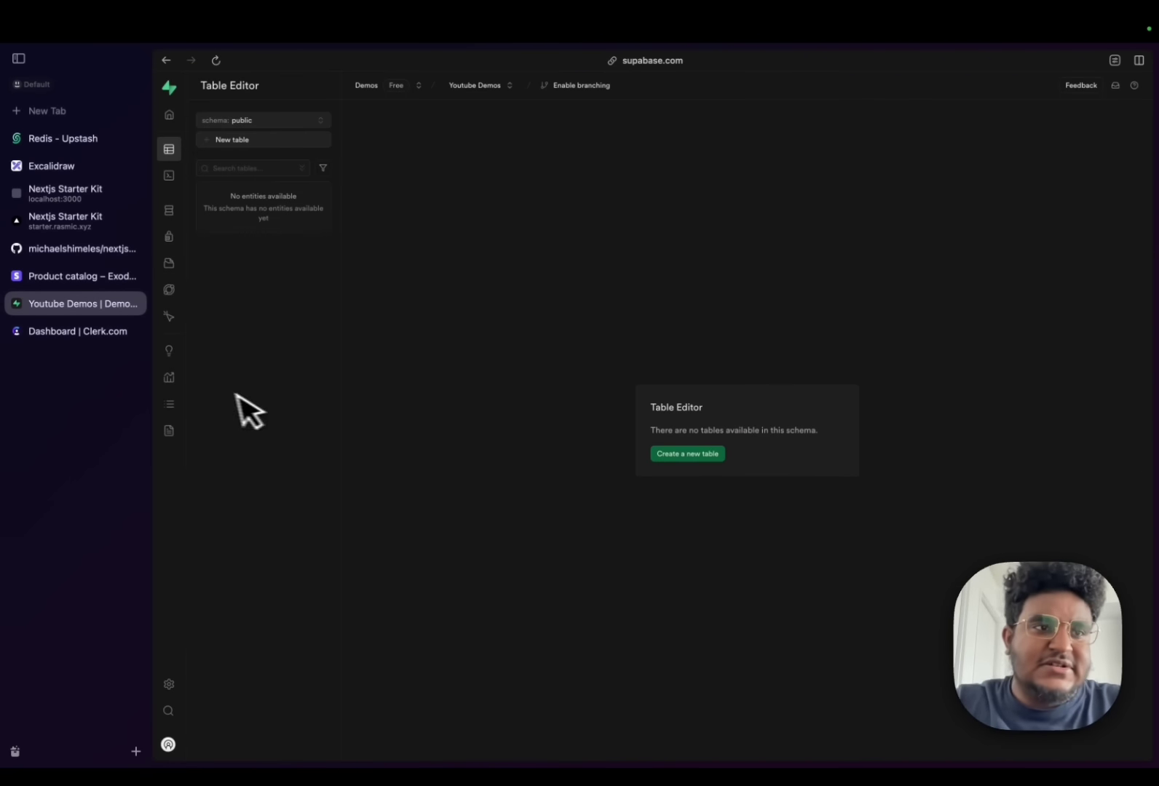
{"action": "left_click", "coordinate": [67, 116]}
{"action": "type", "text": "prisma"}
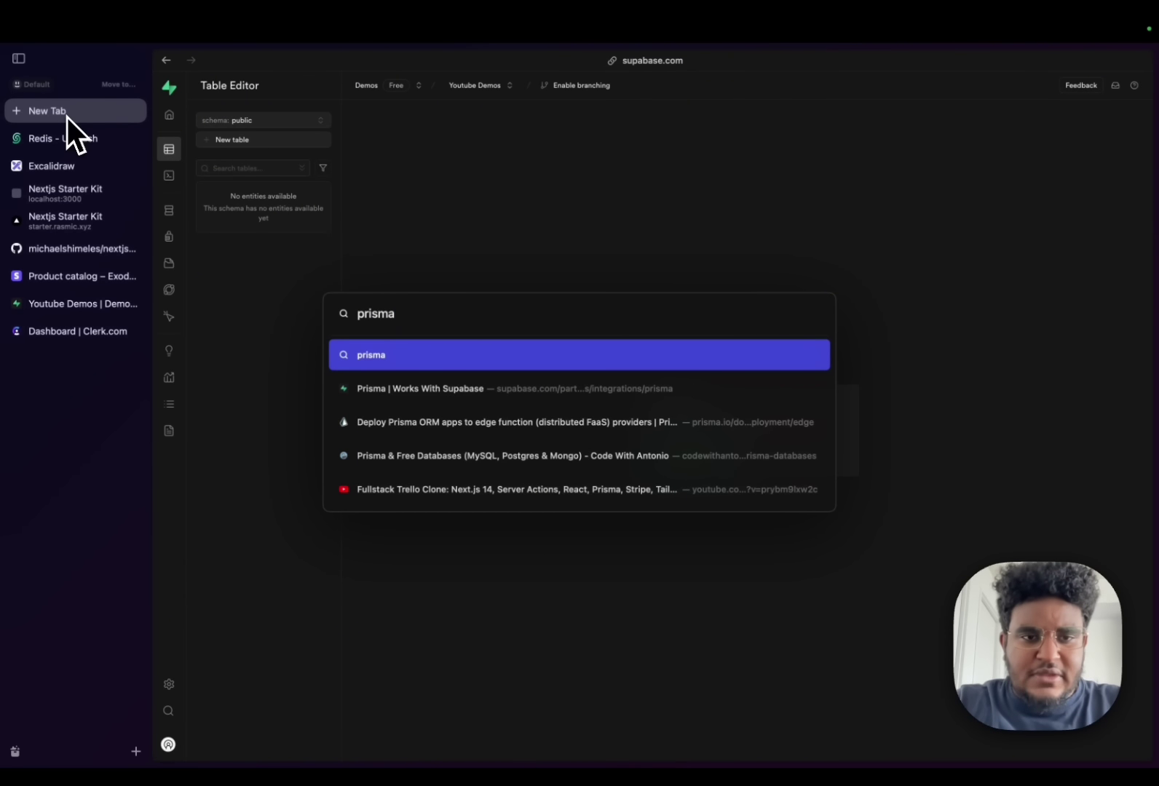
{"action": "key", "text": "Down"}
{"action": "key", "text": "Return"}
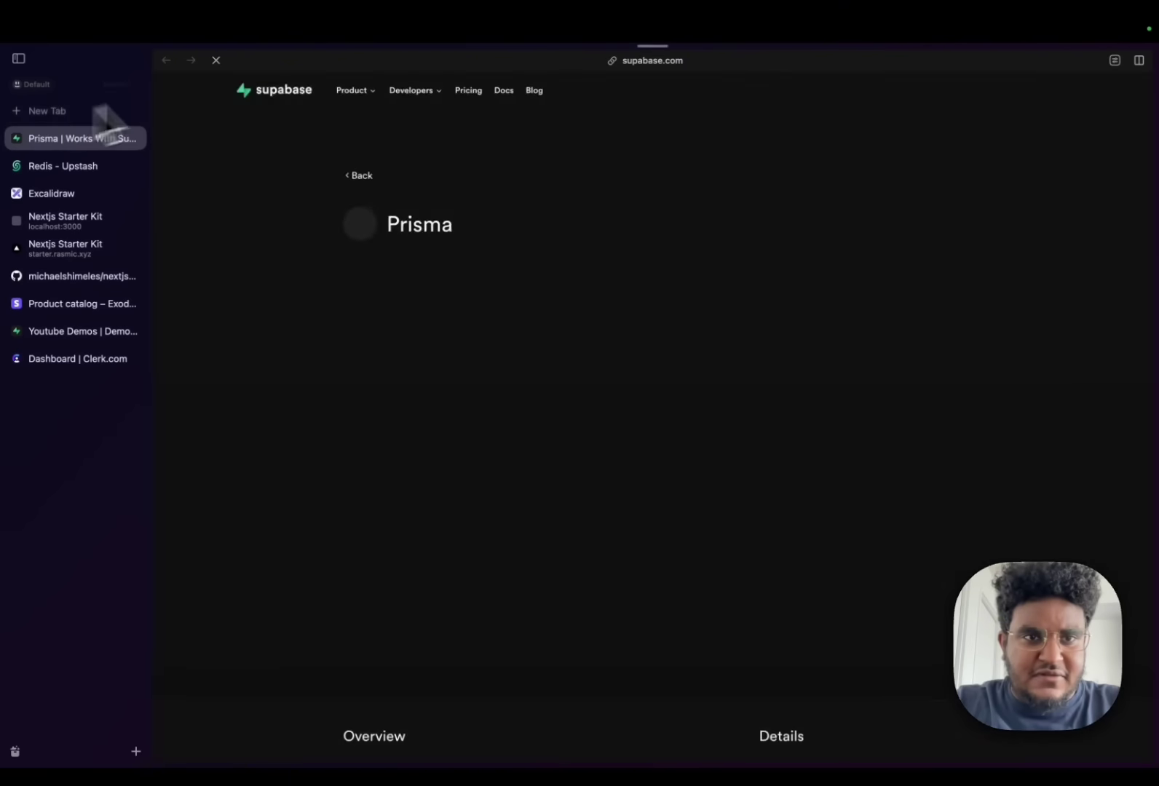
Step: Scroll through the Prisma guide to its migration steps
{"action": "scroll", "coordinate": [346, 124], "scroll_direction": "down", "scroll_amount": 15}
{"action": "scroll", "coordinate": [350, 130], "scroll_direction": "down", "scroll_amount": 3}
{"action": "scroll", "coordinate": [350, 131], "scroll_direction": "up", "scroll_amount": 1}
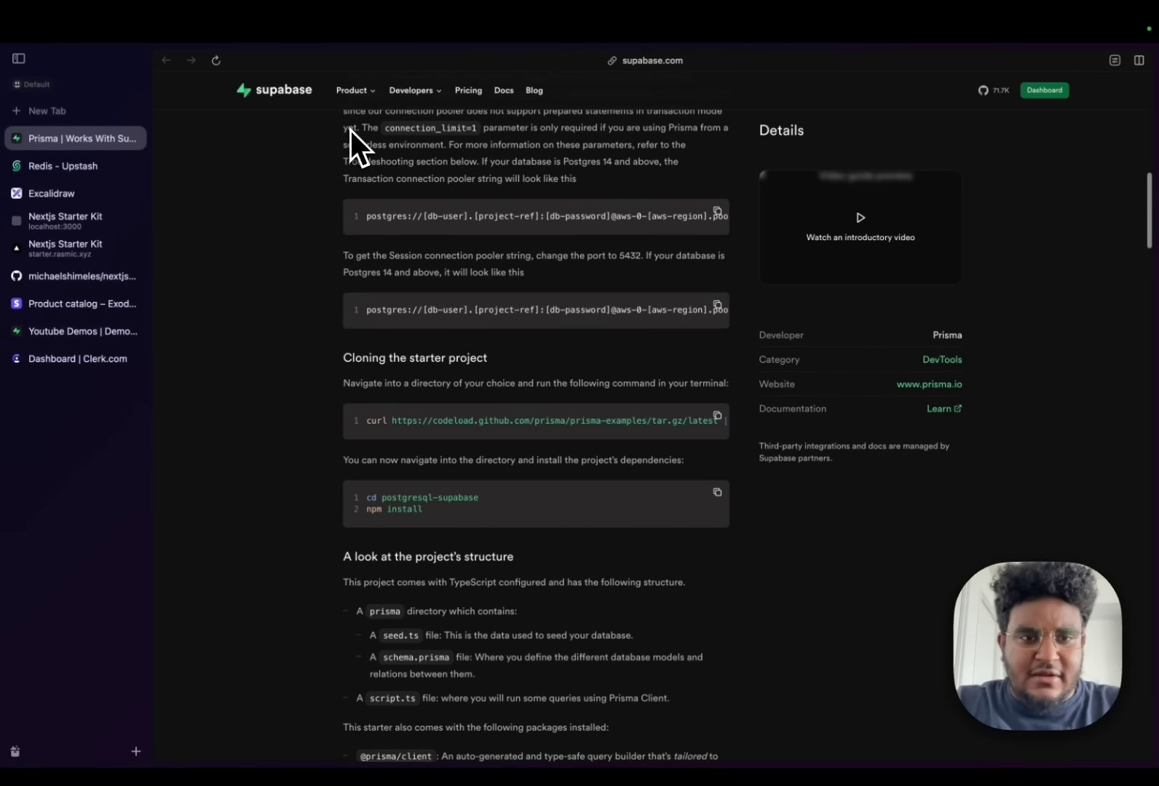
{"action": "scroll", "coordinate": [351, 130], "scroll_direction": "down", "scroll_amount": 15}
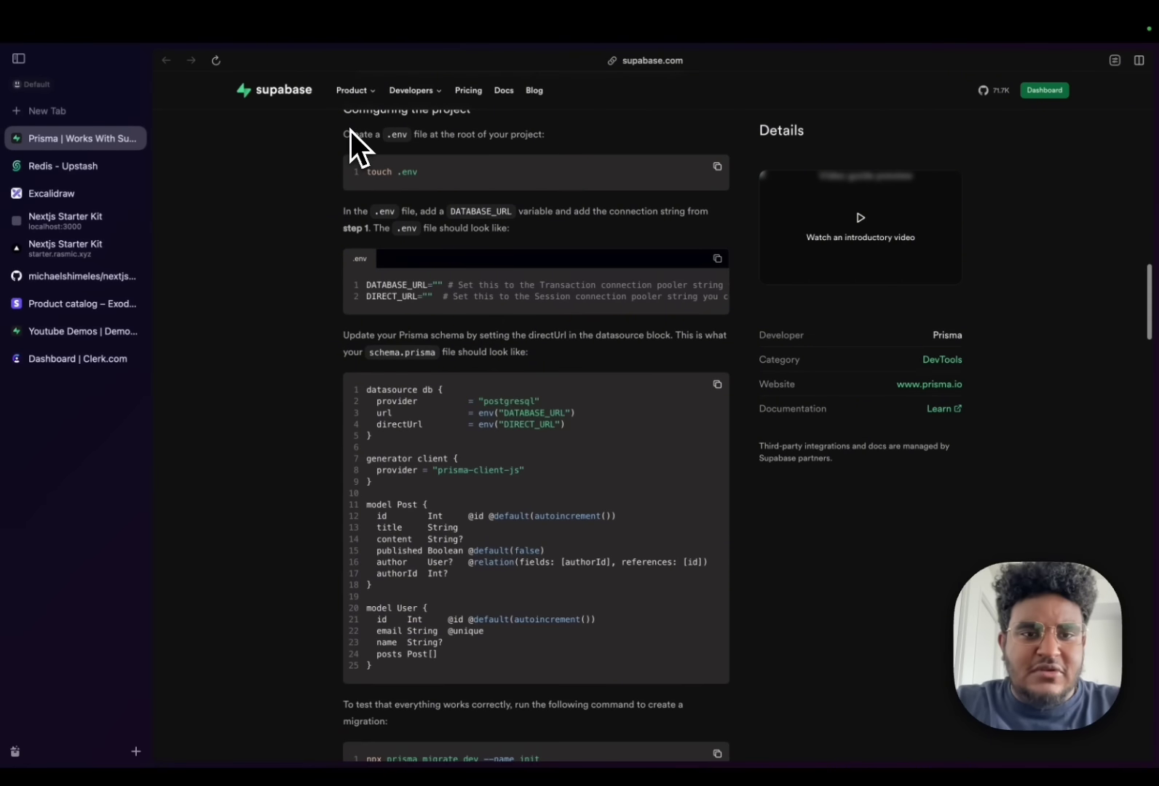
{"action": "scroll", "coordinate": [350, 130], "scroll_direction": "down", "scroll_amount": 6}
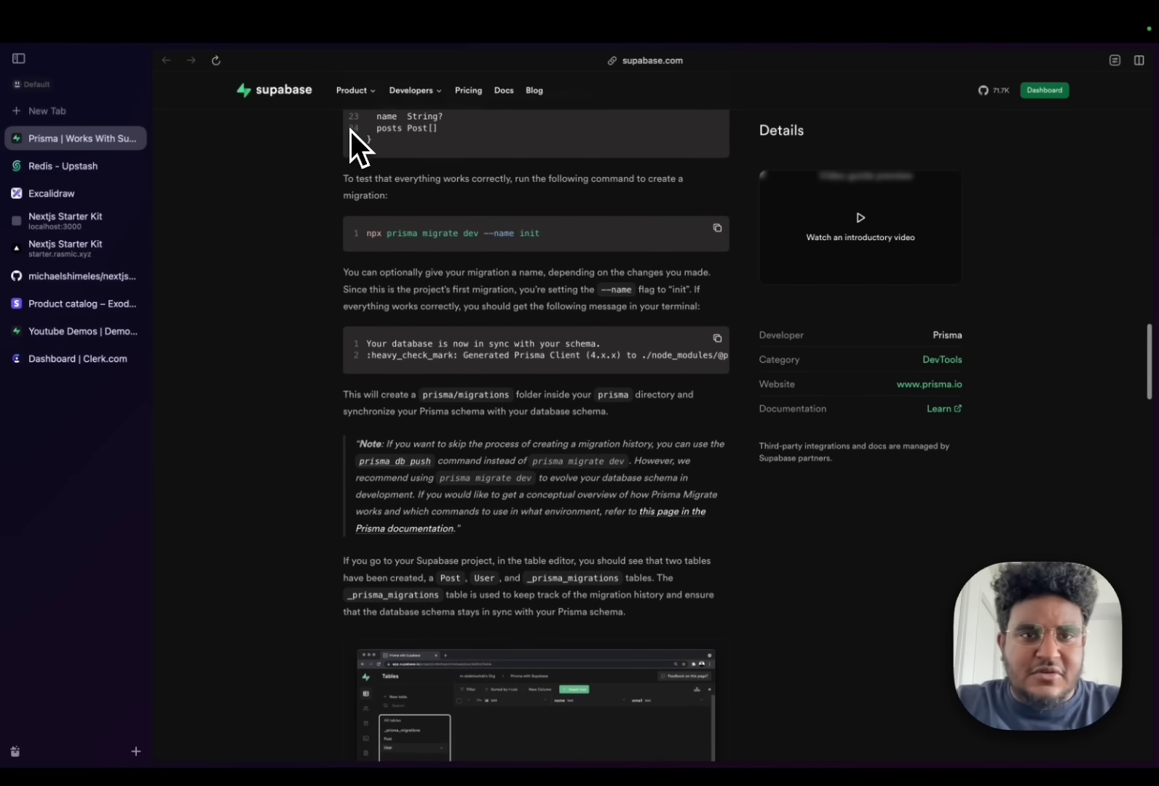
{"action": "scroll", "coordinate": [350, 130], "scroll_direction": "down", "scroll_amount": 10}
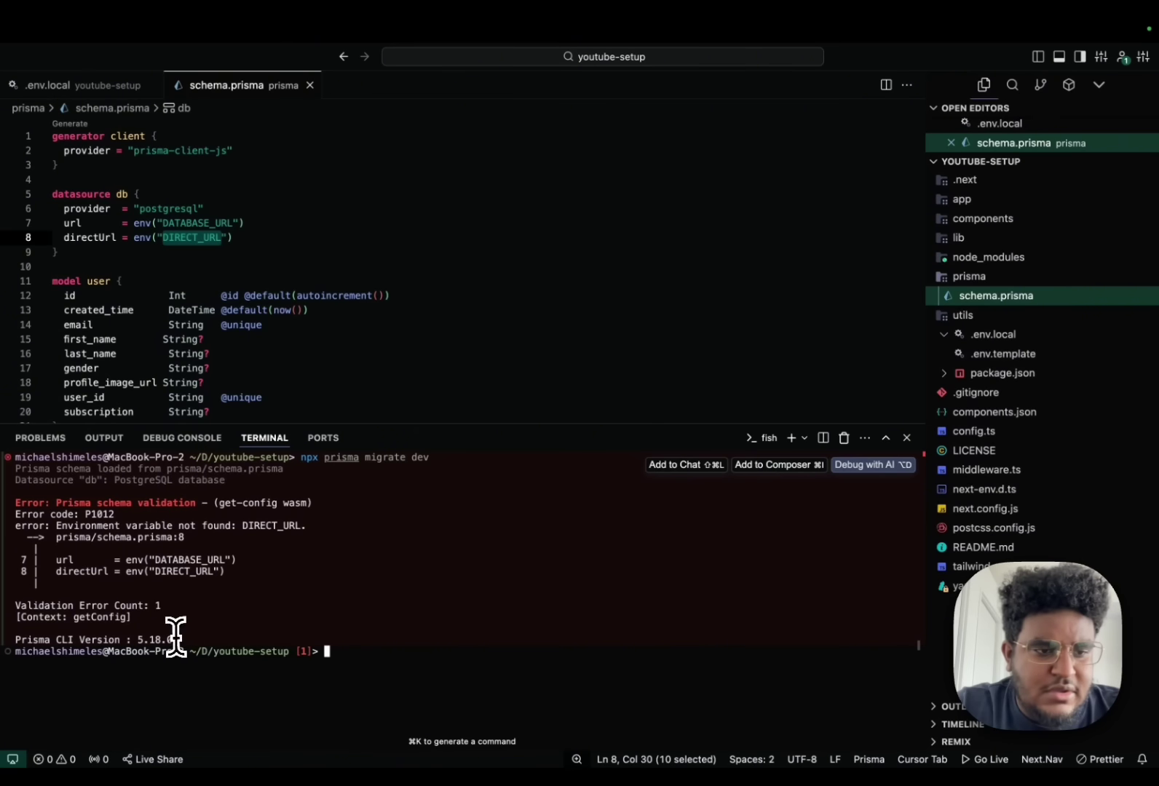
Step: Rename .env.local to .env so Prisma can find DIRECT_URL
{"action": "left_click_drag", "start_coordinate": [175, 636], "coordinate": [38, 515]}
{"action": "left_click", "coordinate": [116, 525]}
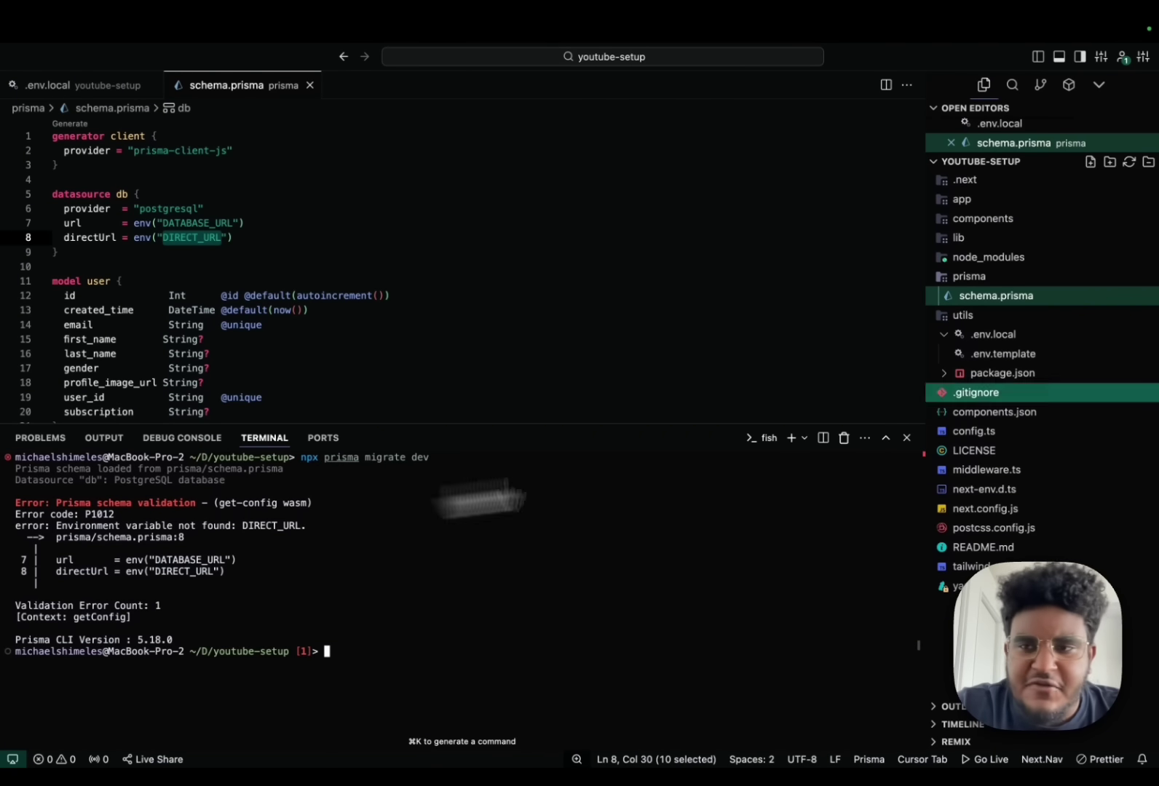
{"action": "right_click", "coordinate": [991, 335]}
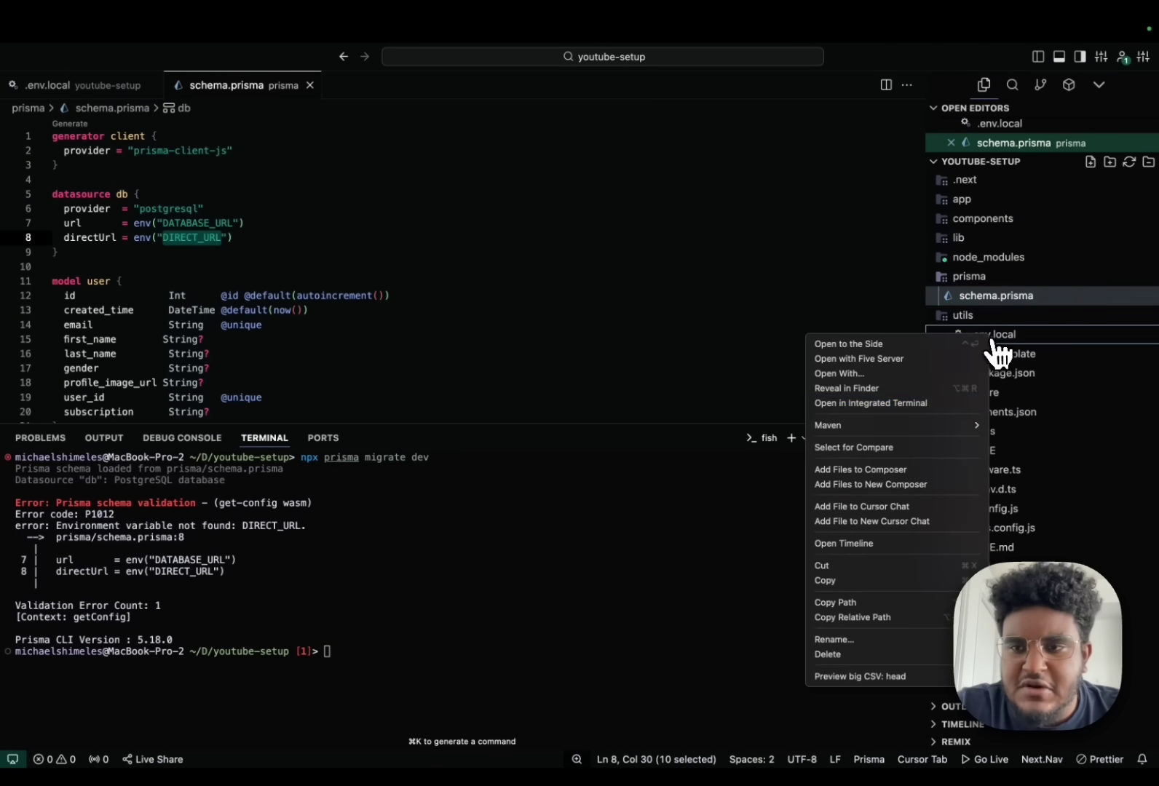
{"action": "left_click", "coordinate": [879, 640]}
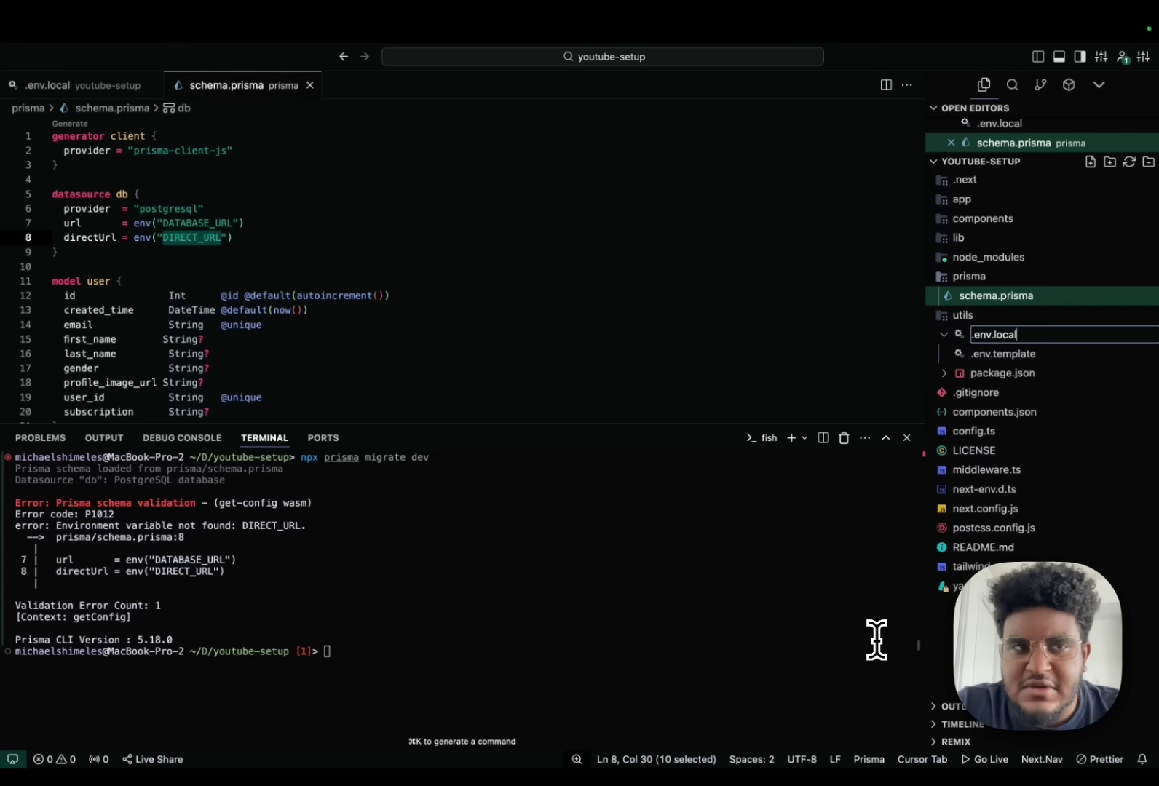
{"action": "key", "text": "Return"}
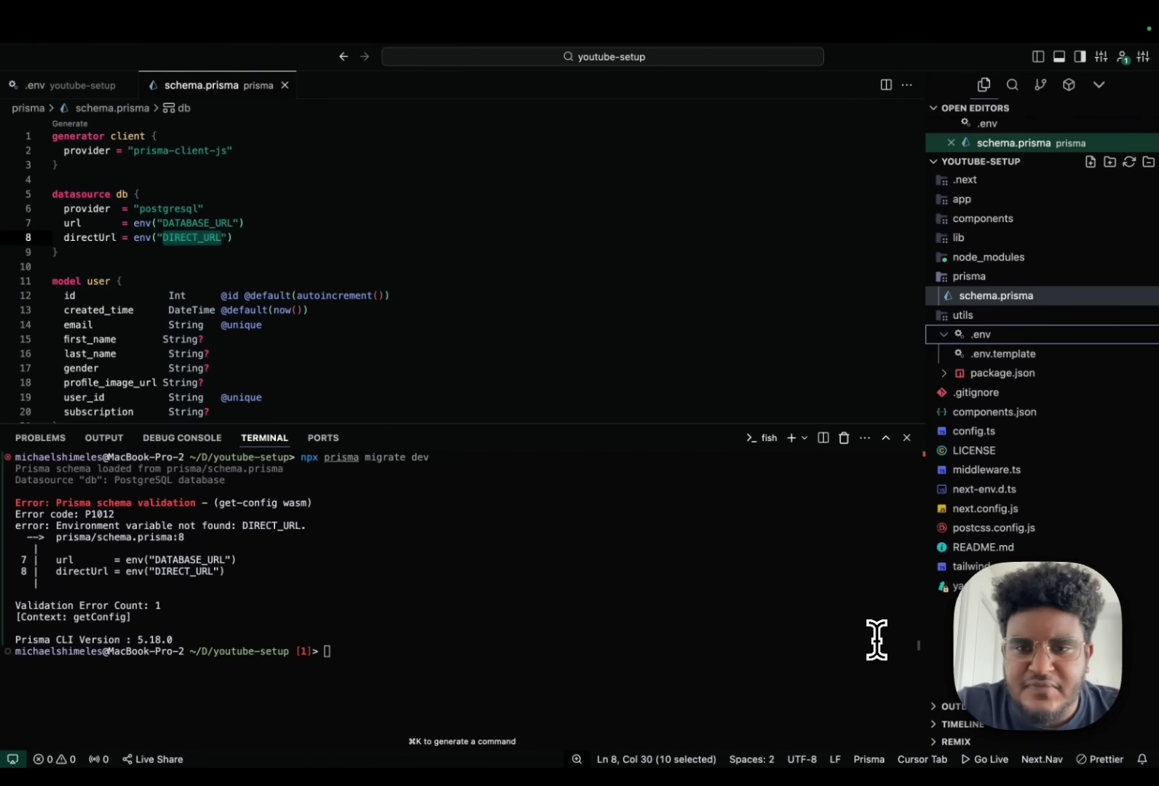
Step: Clear the terminal and rerun npx prisma migrate dev, naming the migration table
{"action": "left_click", "coordinate": [510, 613]}
{"action": "type", "text": "clear"}
{"action": "key", "text": "ctrl+l"}
{"action": "key", "text": "Up"}
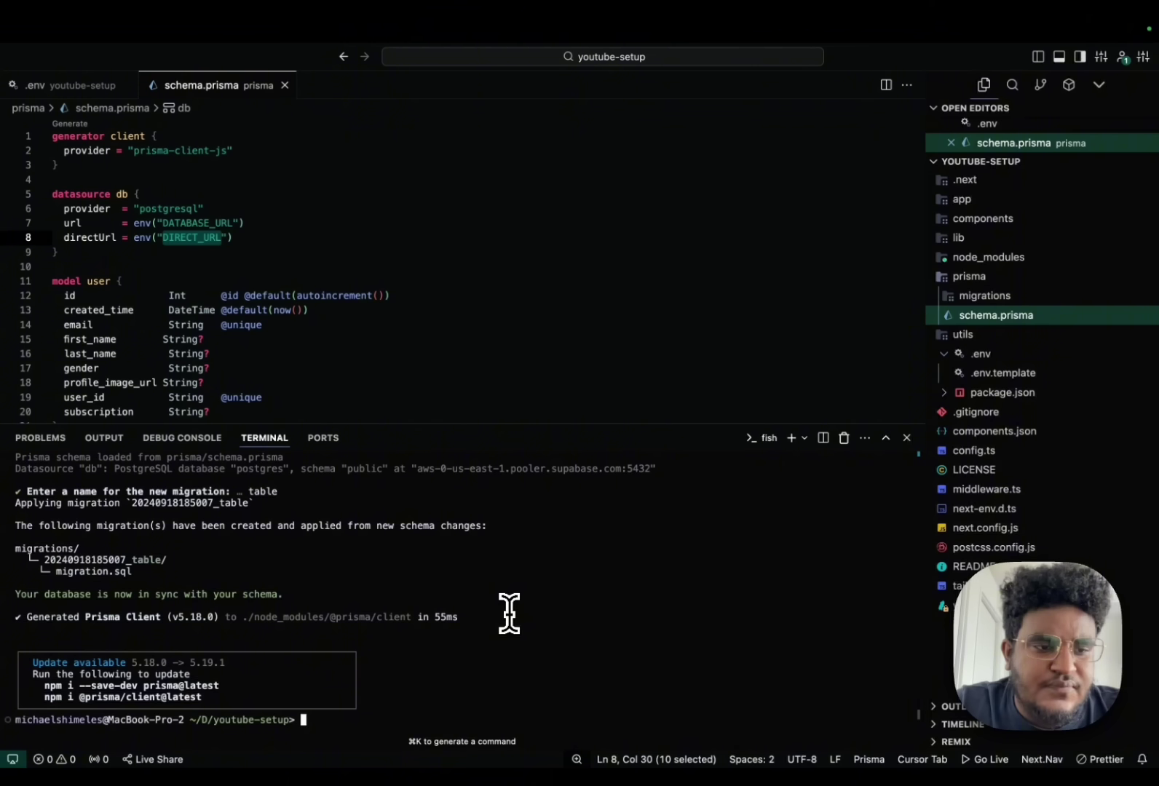
{"action": "key", "text": "super+Tab"}
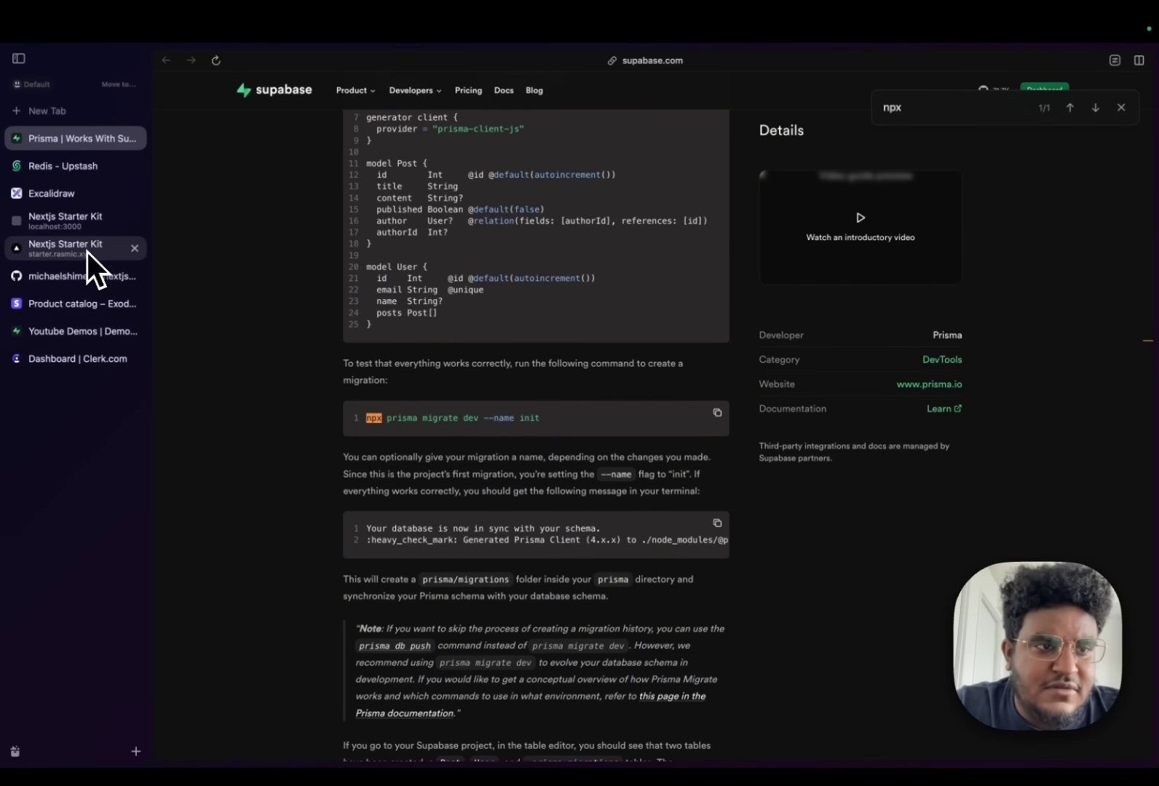
Step: Return to the Youtube Demos project and browse the user, subscriptions_plans, invoices and _prisma_migrations tables
{"action": "left_click", "coordinate": [77, 329]}
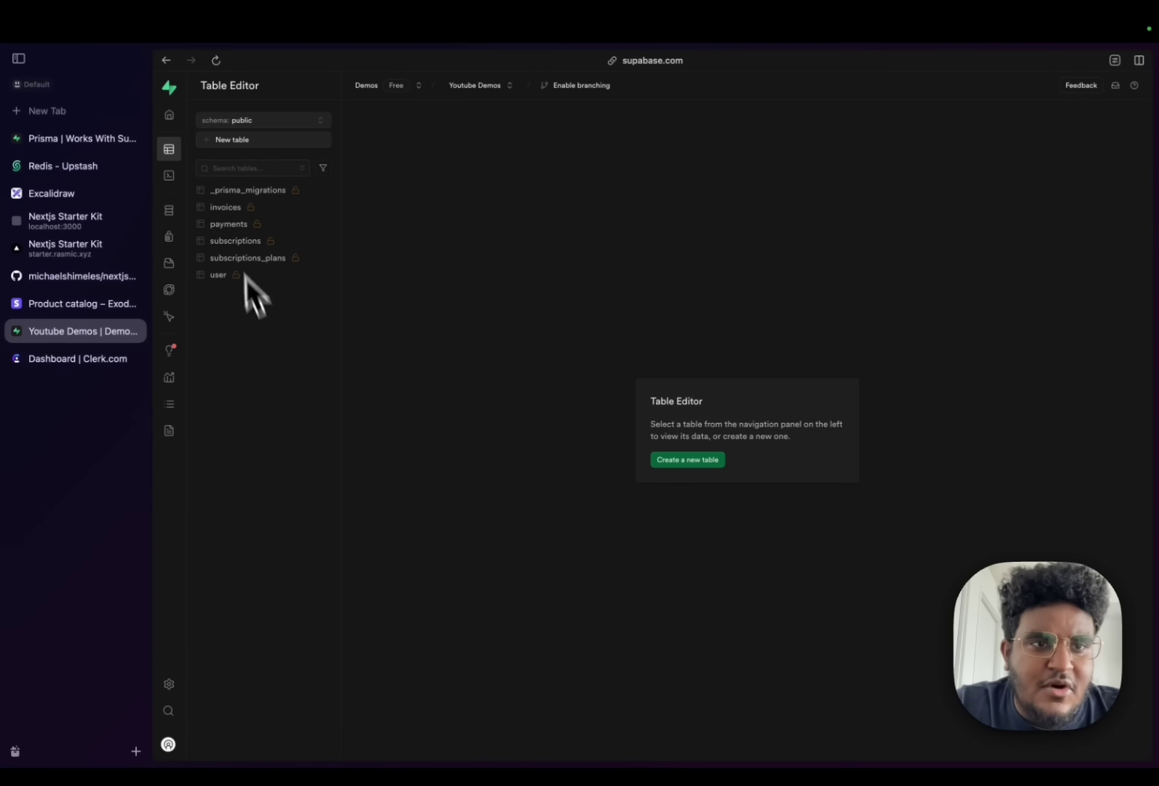
{"action": "left_click", "coordinate": [218, 275]}
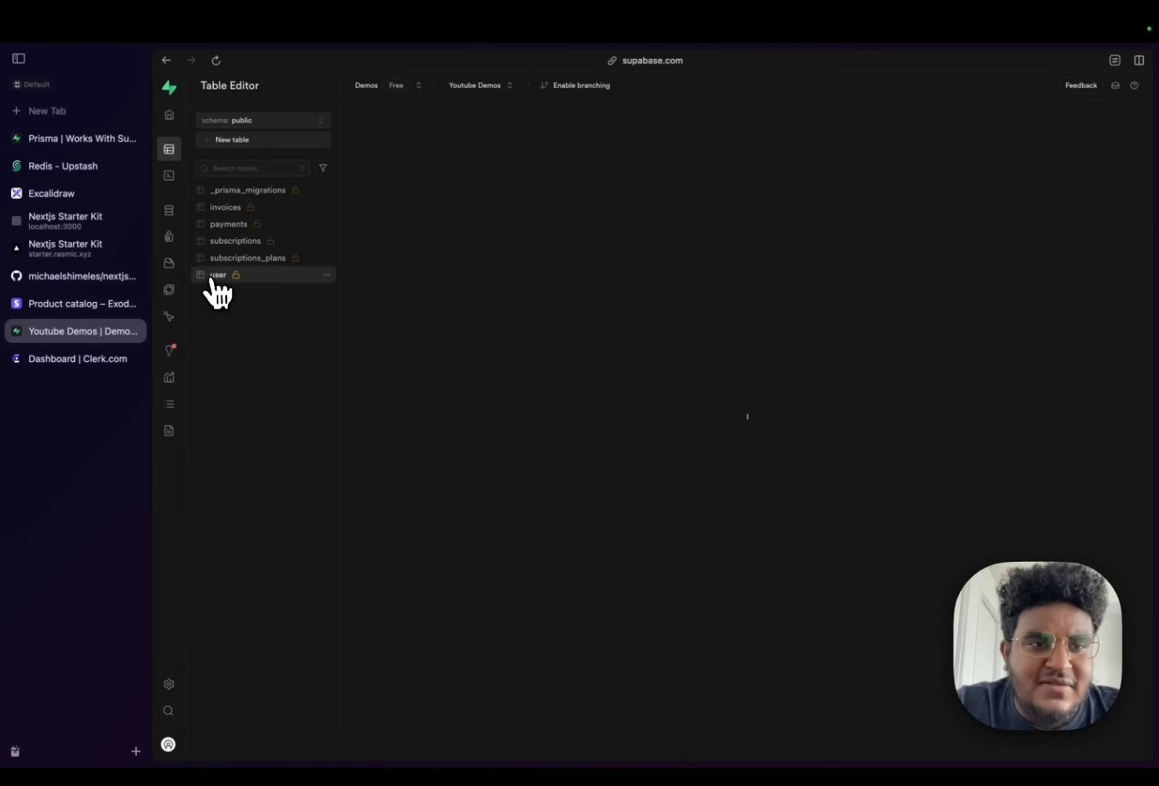
{"action": "left_click", "coordinate": [248, 258]}
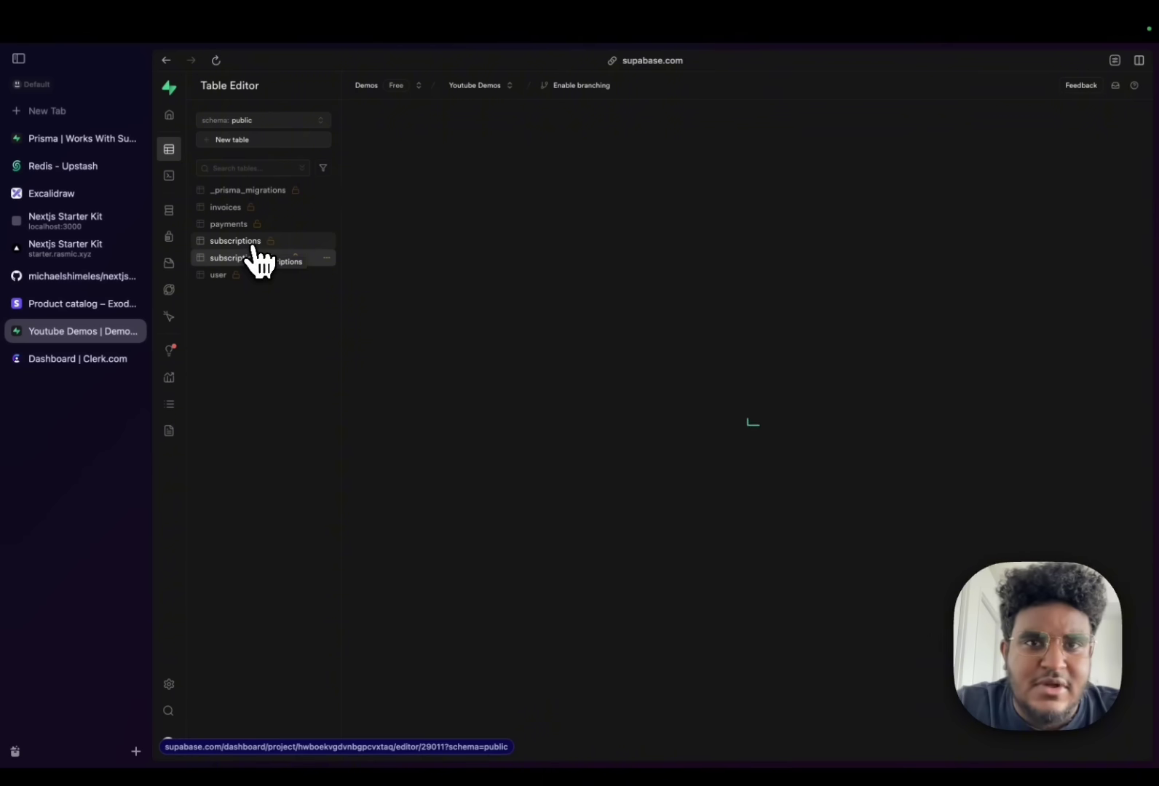
{"action": "left_click", "coordinate": [234, 208]}
{"action": "left_click", "coordinate": [235, 190]}
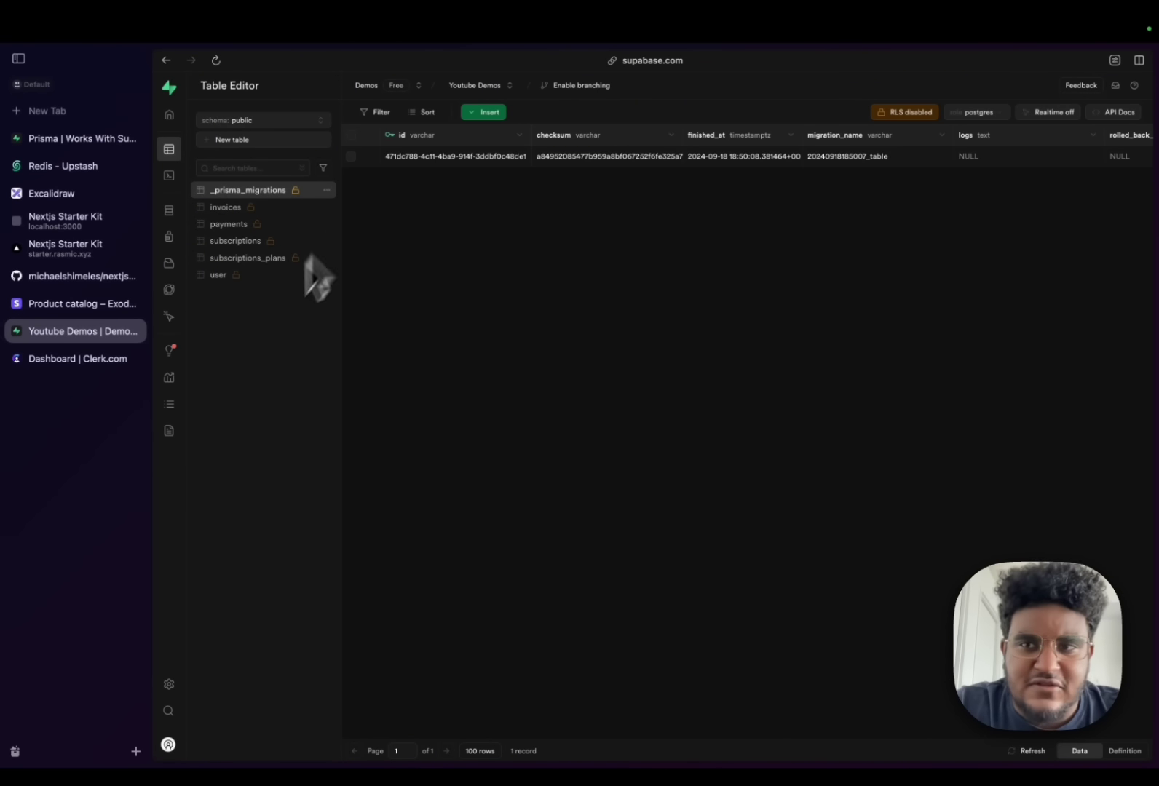
Step: Enable Row Level Security on the user and subscriptions_plans tables
{"action": "left_click", "coordinate": [232, 276]}
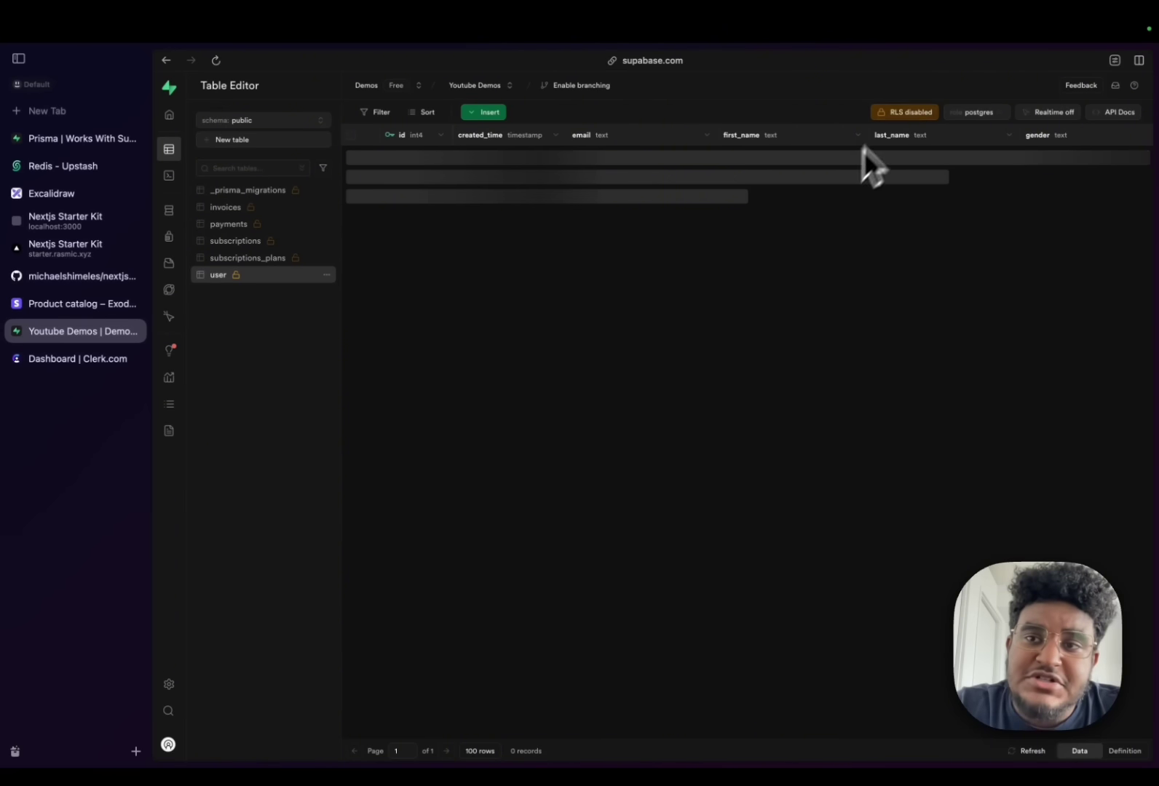
{"action": "left_click", "coordinate": [902, 113]}
{"action": "left_click", "coordinate": [757, 225]}
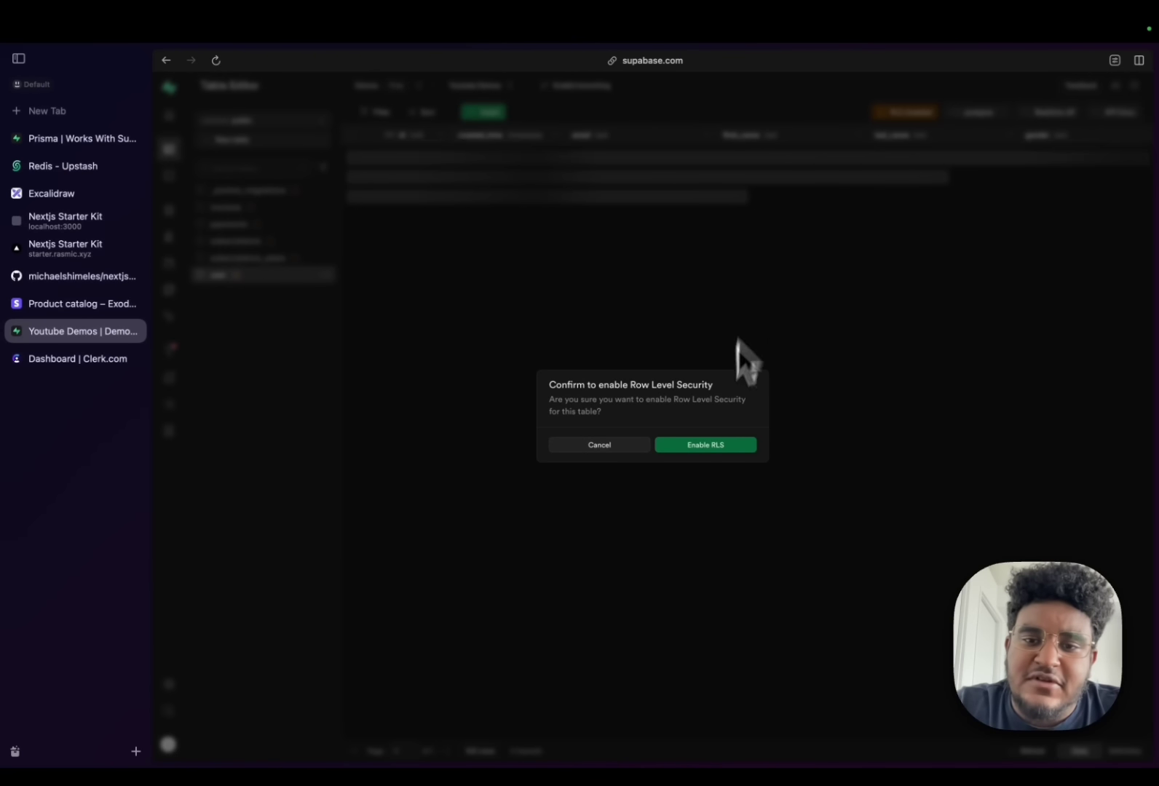
{"action": "left_click", "coordinate": [703, 446]}
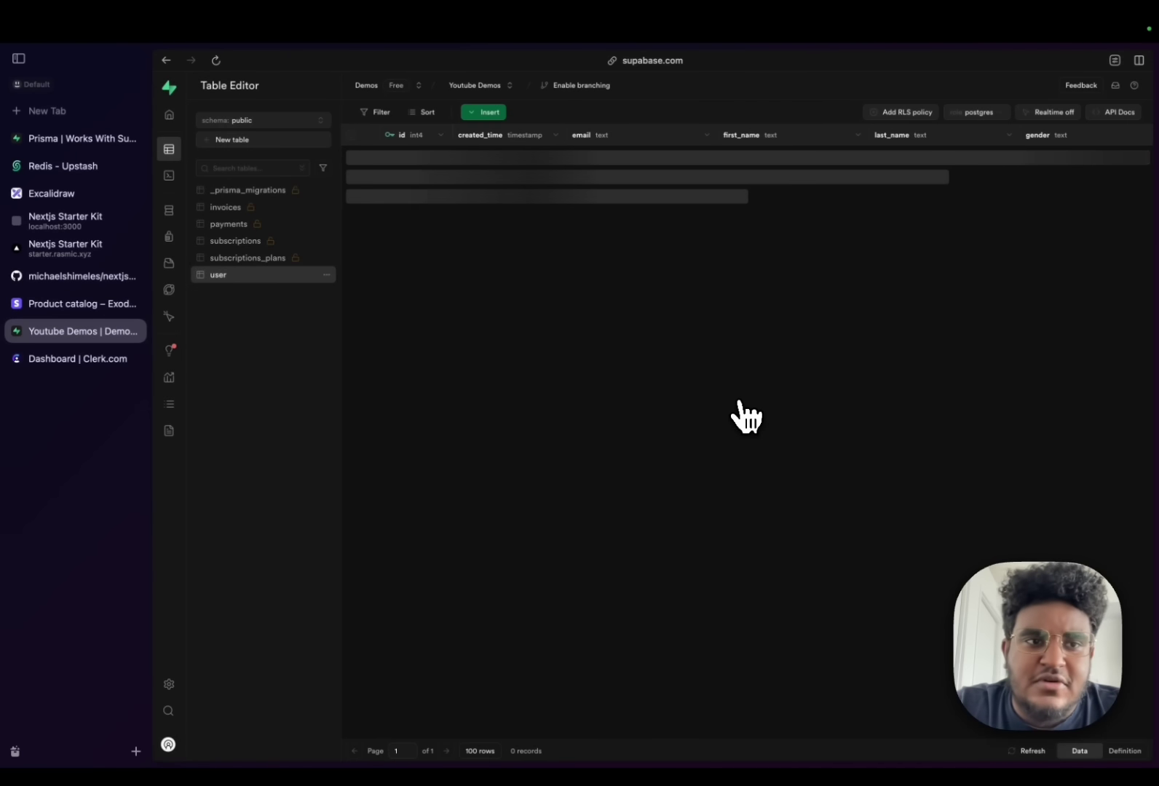
{"action": "left_click", "coordinate": [320, 259]}
{"action": "left_click", "coordinate": [919, 114]}
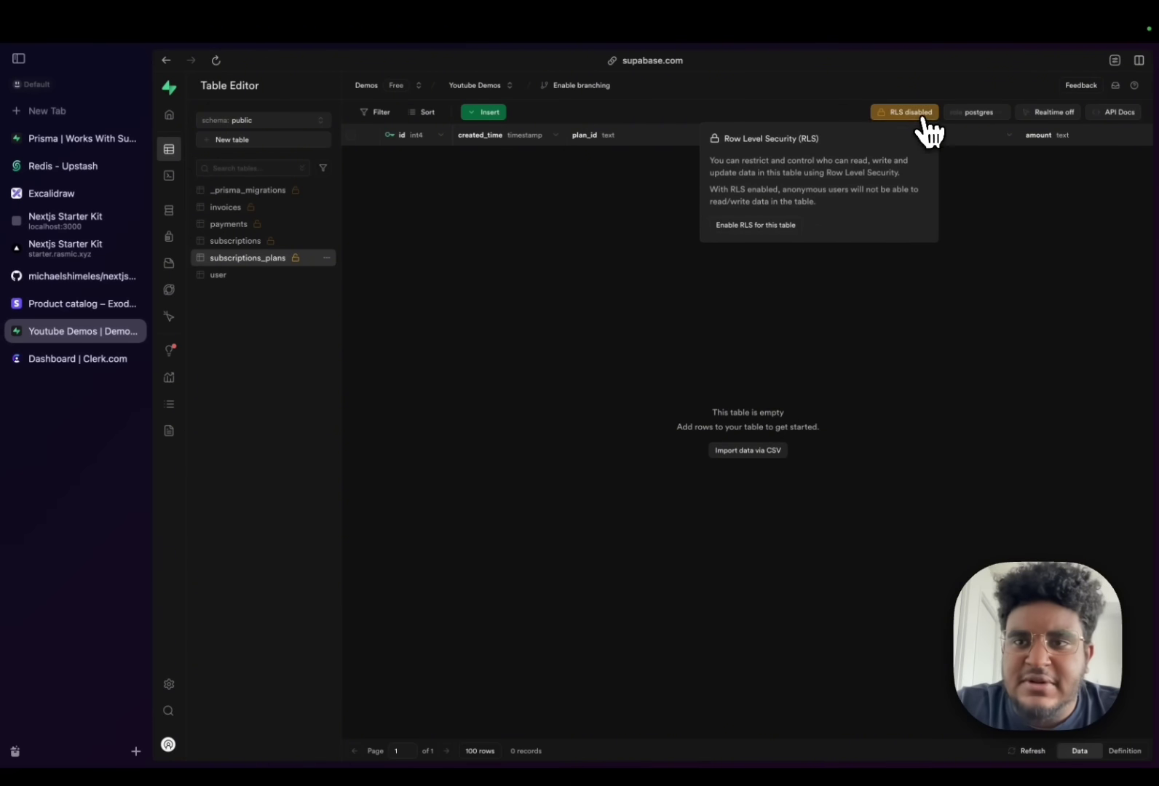
{"action": "left_click", "coordinate": [757, 225]}
{"action": "left_click", "coordinate": [703, 443]}
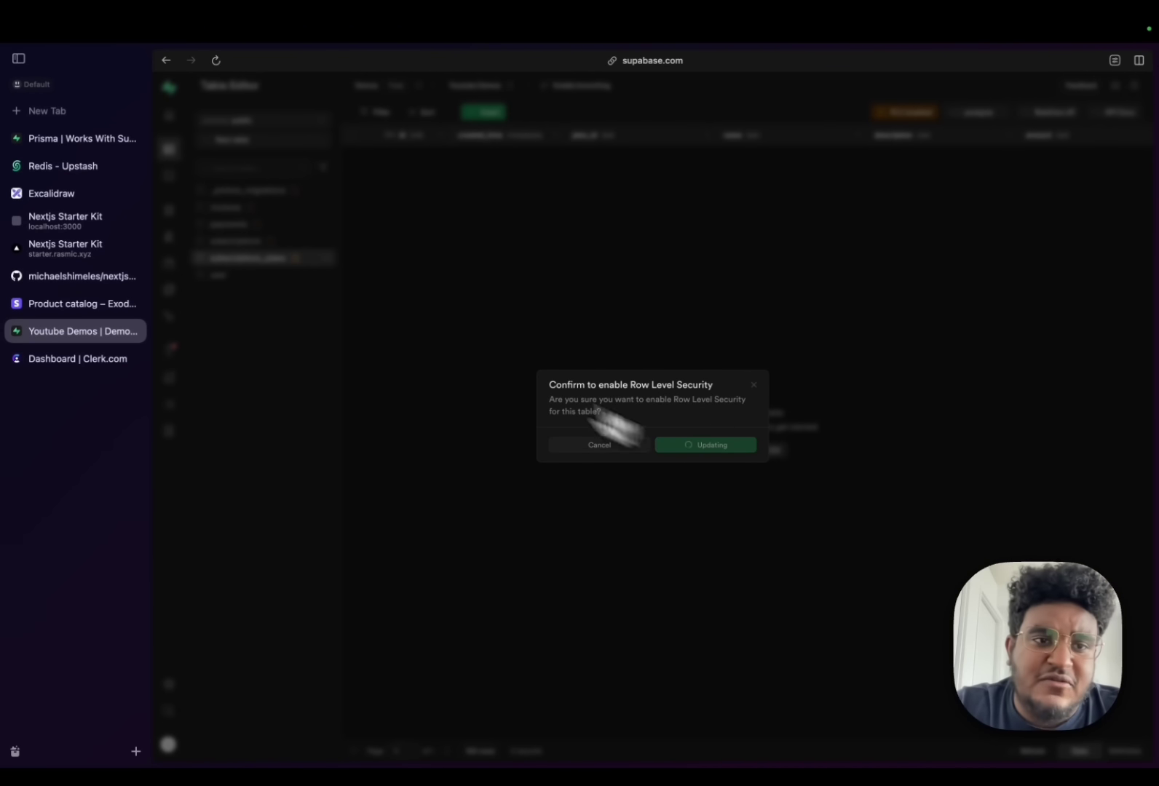
Step: Enable Row Level Security on the subscriptions and payments tables
{"action": "left_click", "coordinate": [257, 243]}
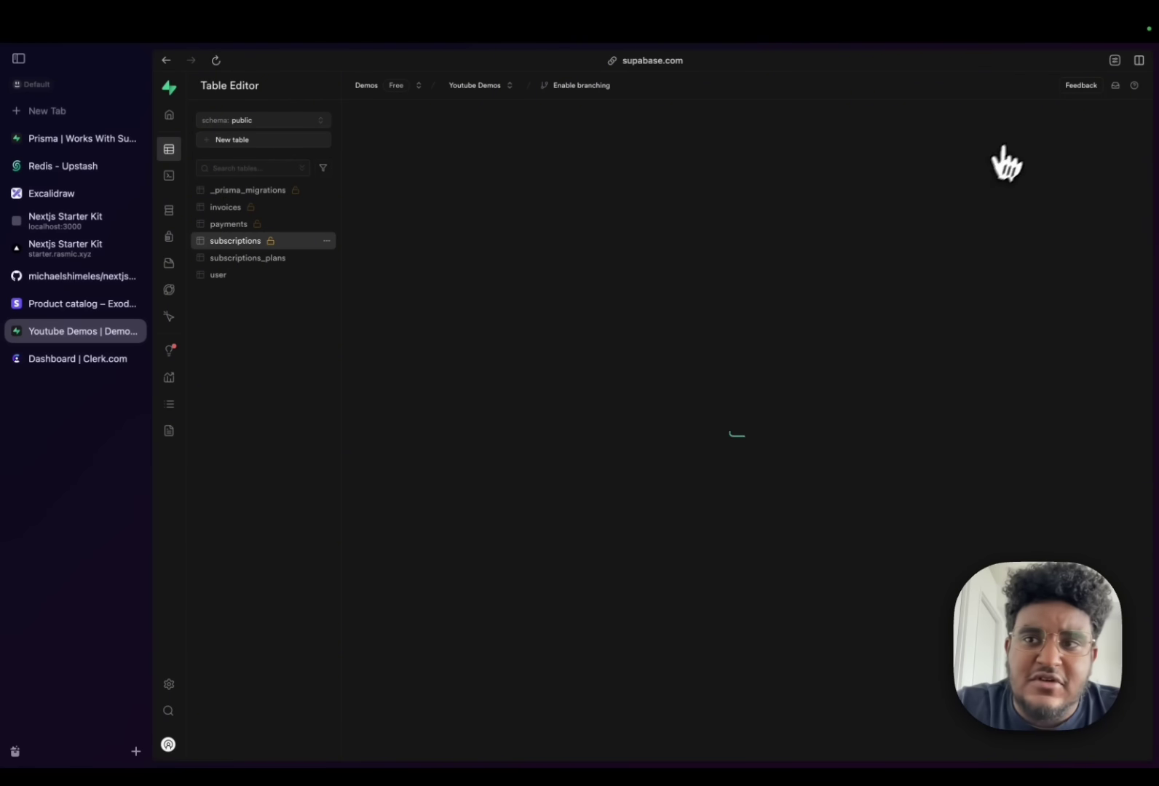
{"action": "left_click", "coordinate": [907, 112]}
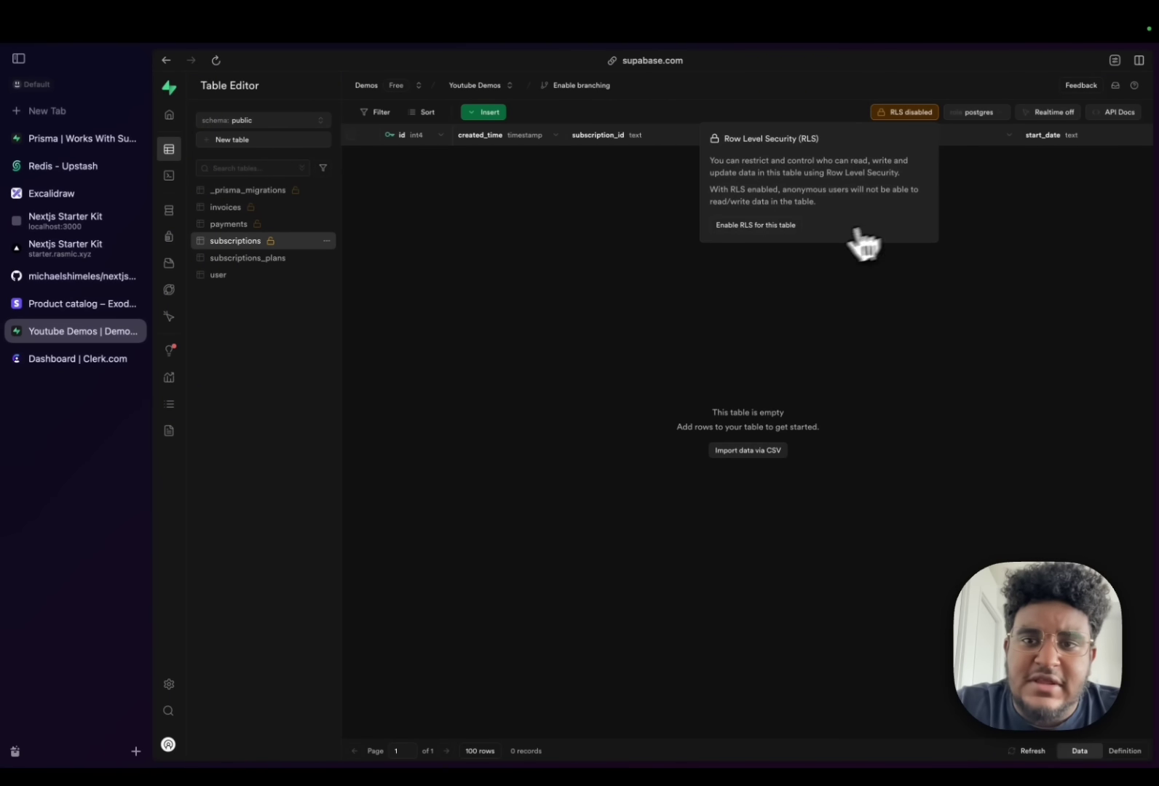
{"action": "left_click", "coordinate": [787, 225]}
{"action": "left_click", "coordinate": [732, 446]}
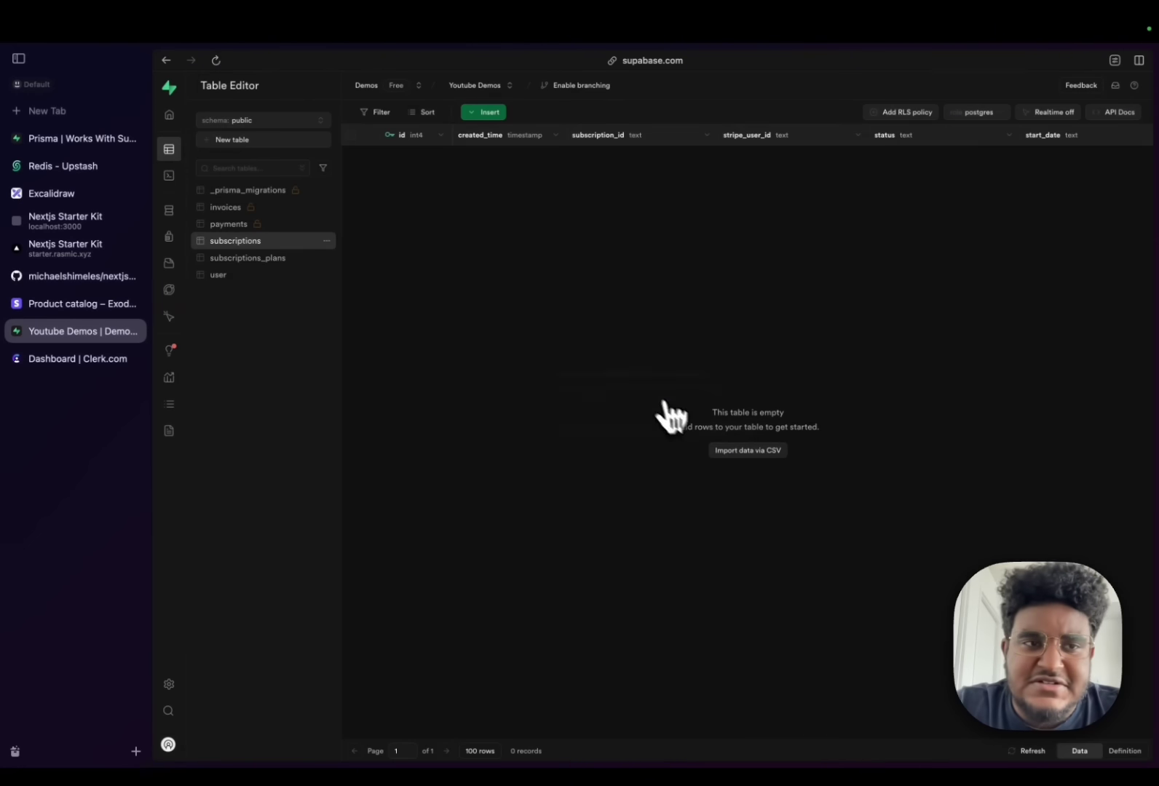
{"action": "left_click", "coordinate": [250, 226]}
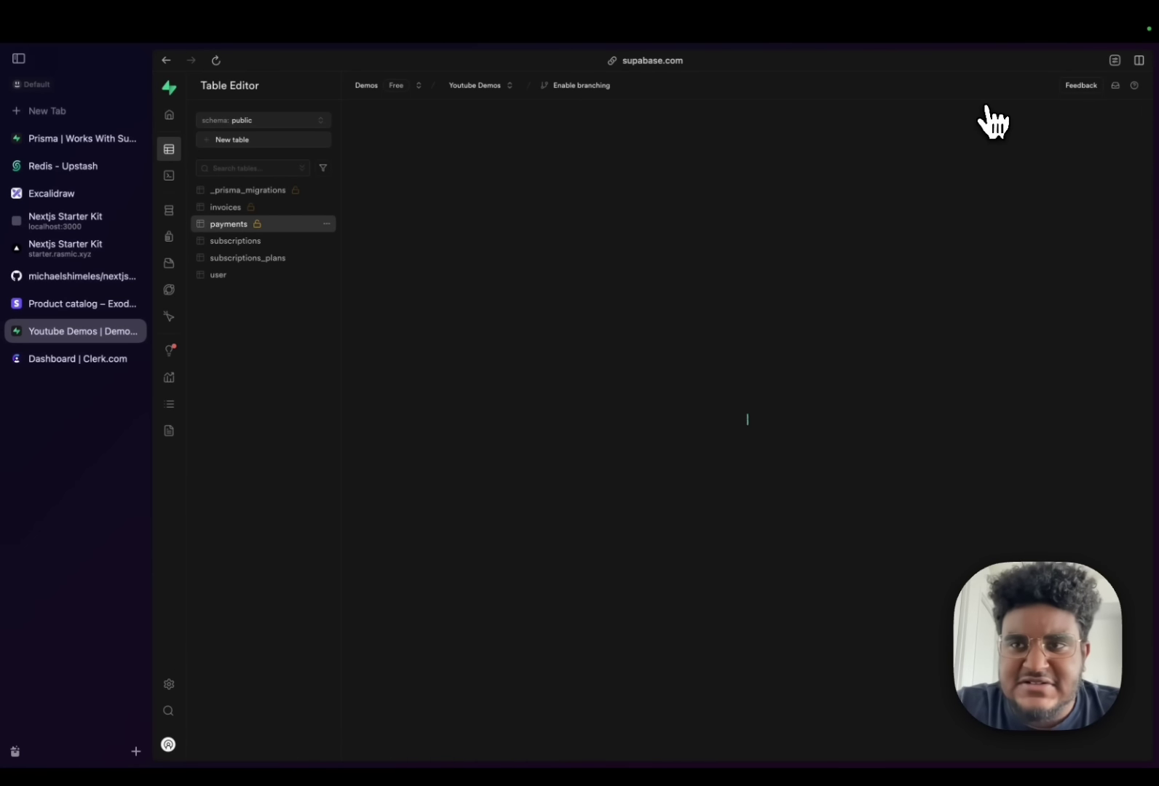
{"action": "left_click", "coordinate": [923, 114]}
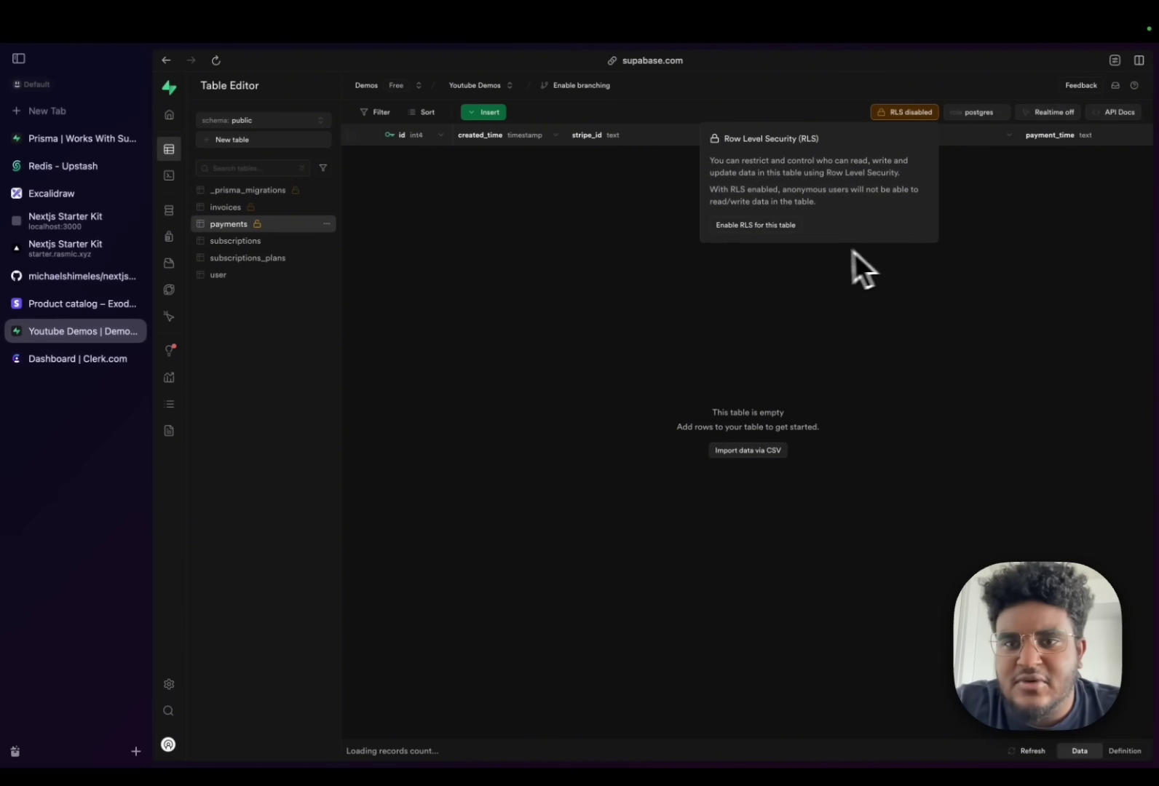
{"action": "left_click", "coordinate": [785, 225]}
{"action": "left_click", "coordinate": [717, 445]}
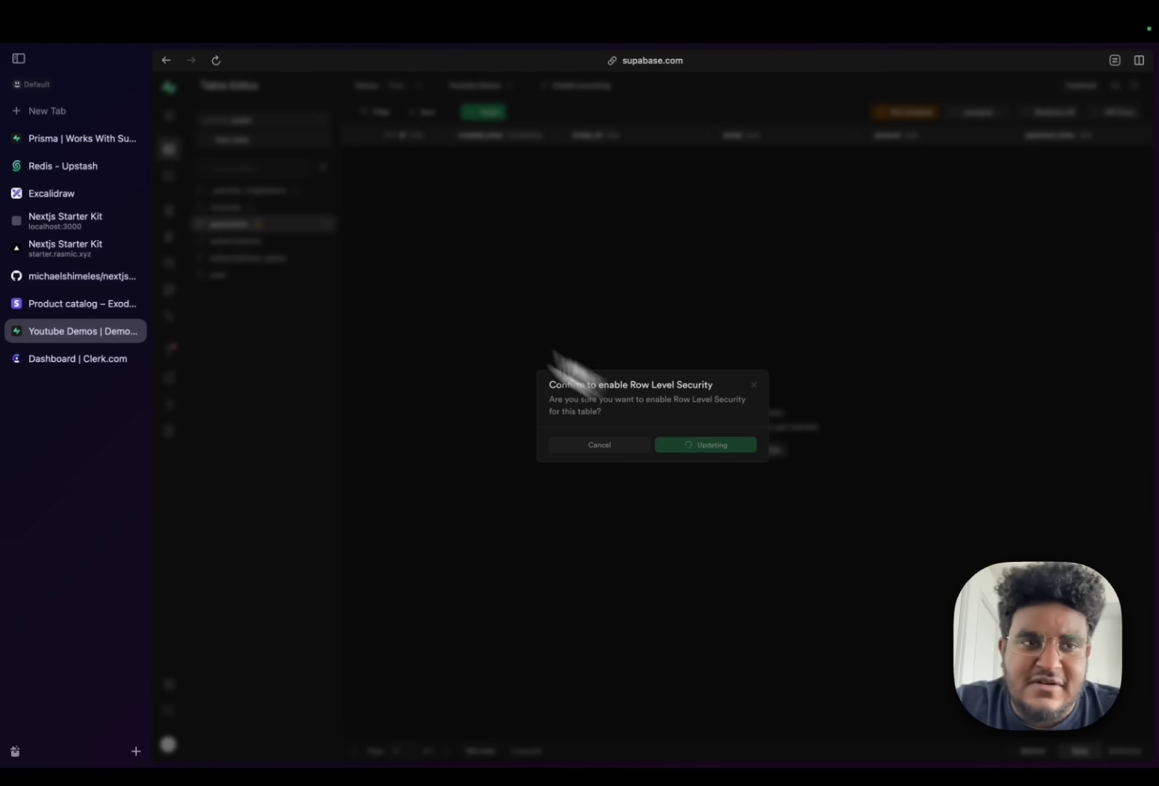
Step: Enable Row Level Security on the invoices and _prisma_migrations tables
{"action": "left_click", "coordinate": [240, 207]}
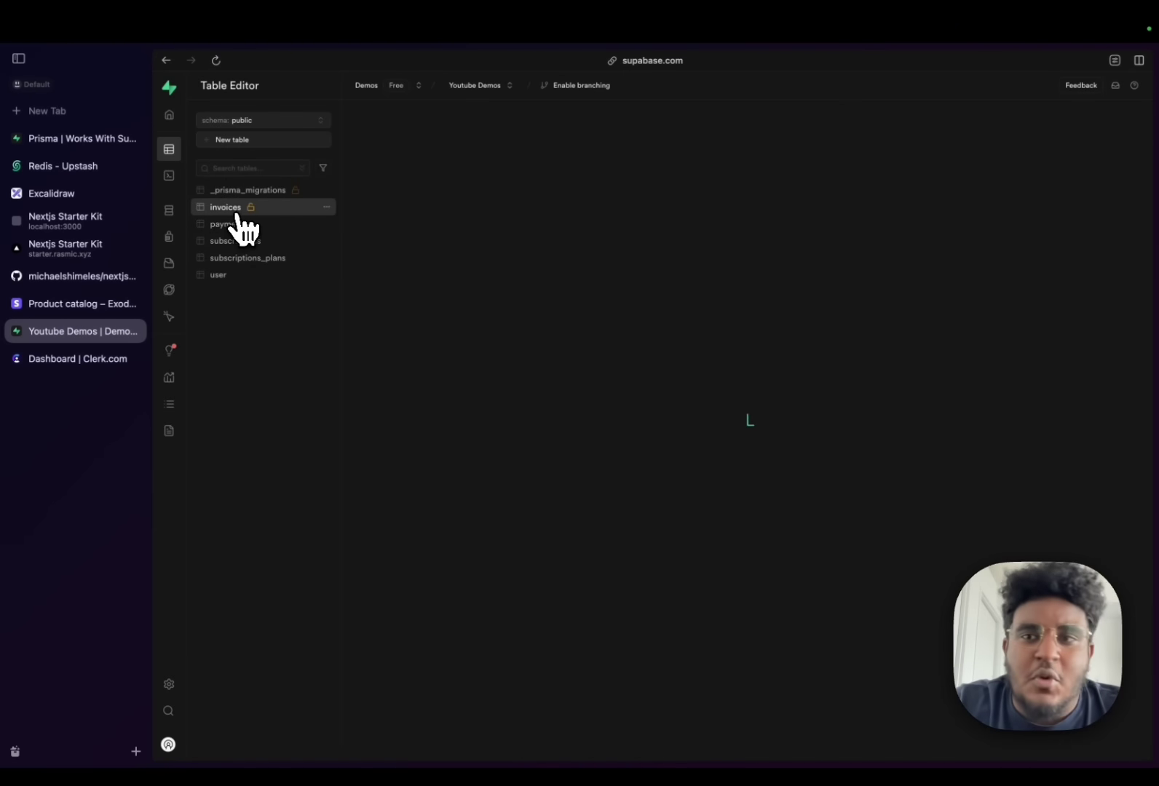
{"action": "left_click", "coordinate": [918, 115]}
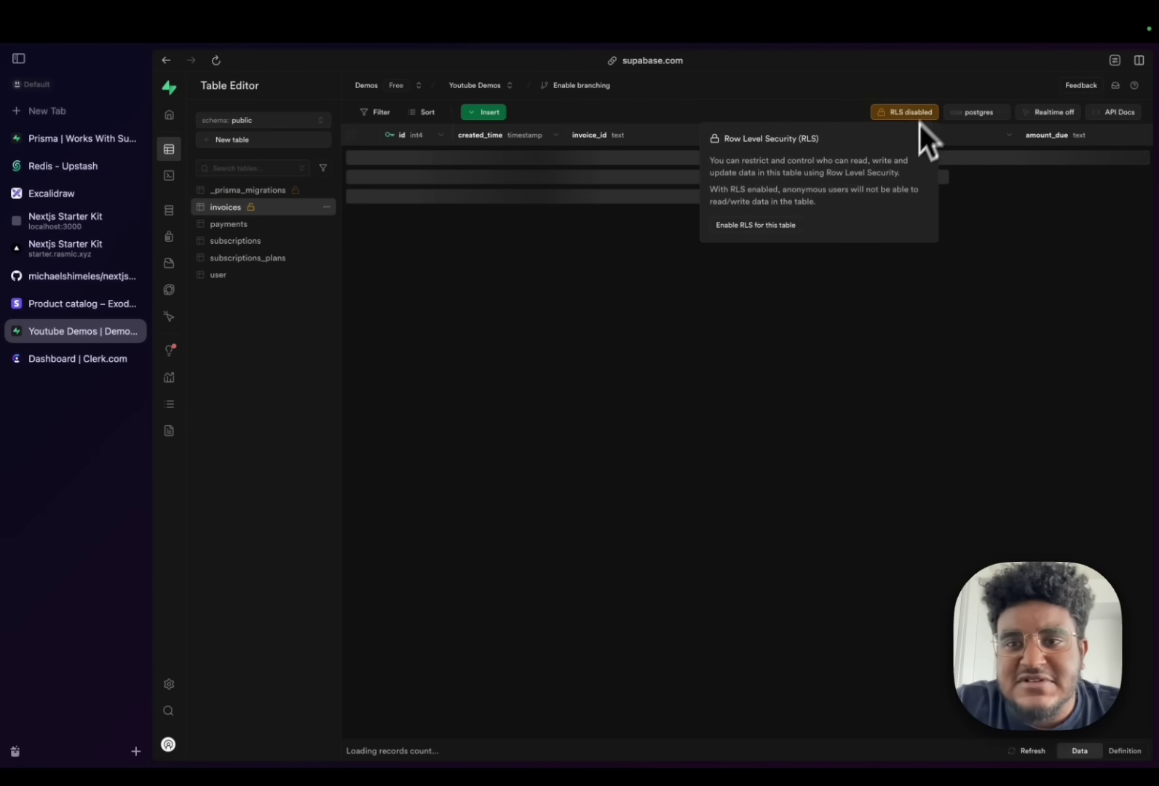
{"action": "left_click", "coordinate": [785, 228]}
{"action": "left_click", "coordinate": [704, 445]}
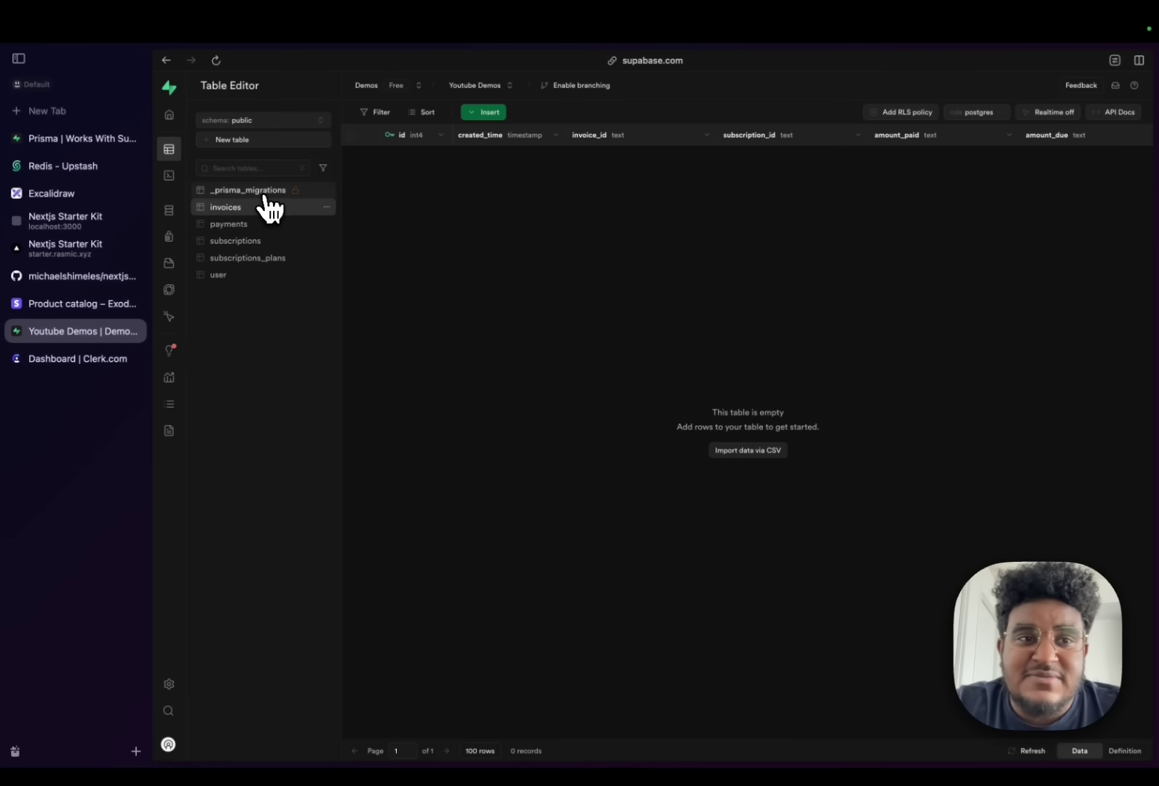
{"action": "left_click", "coordinate": [267, 192]}
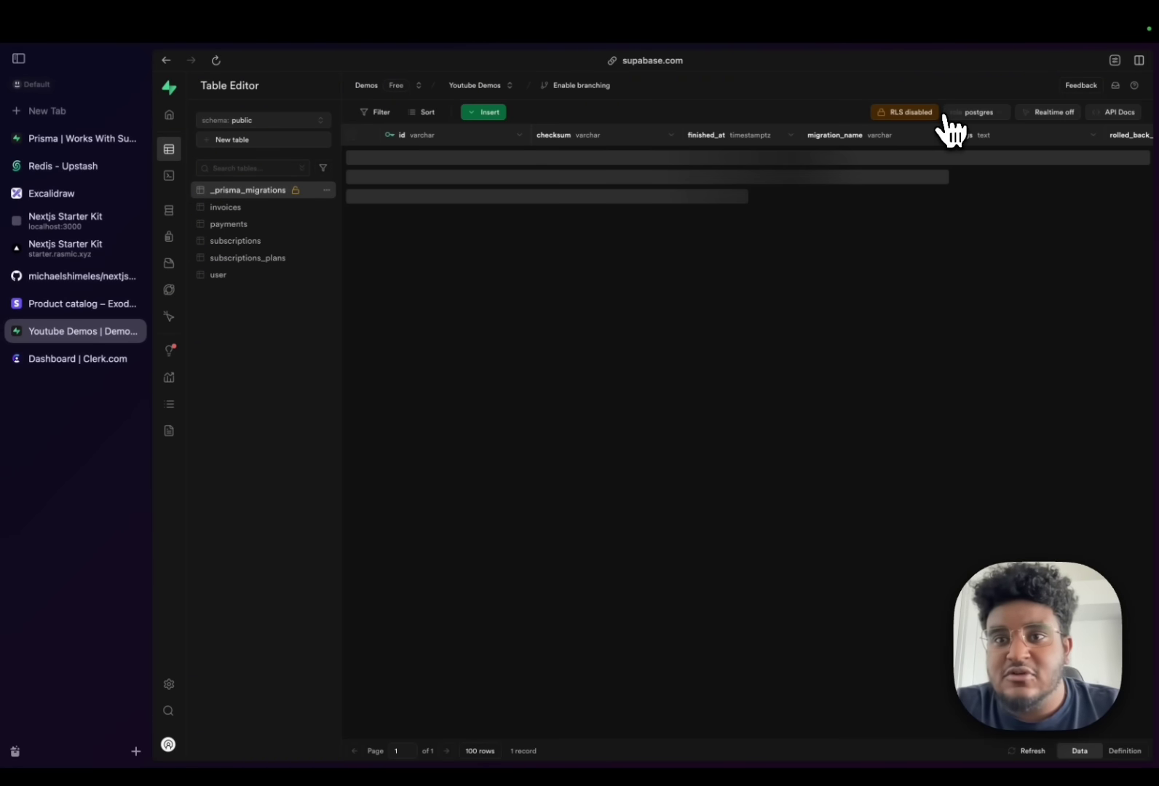
{"action": "left_click", "coordinate": [910, 113]}
{"action": "left_click", "coordinate": [775, 227]}
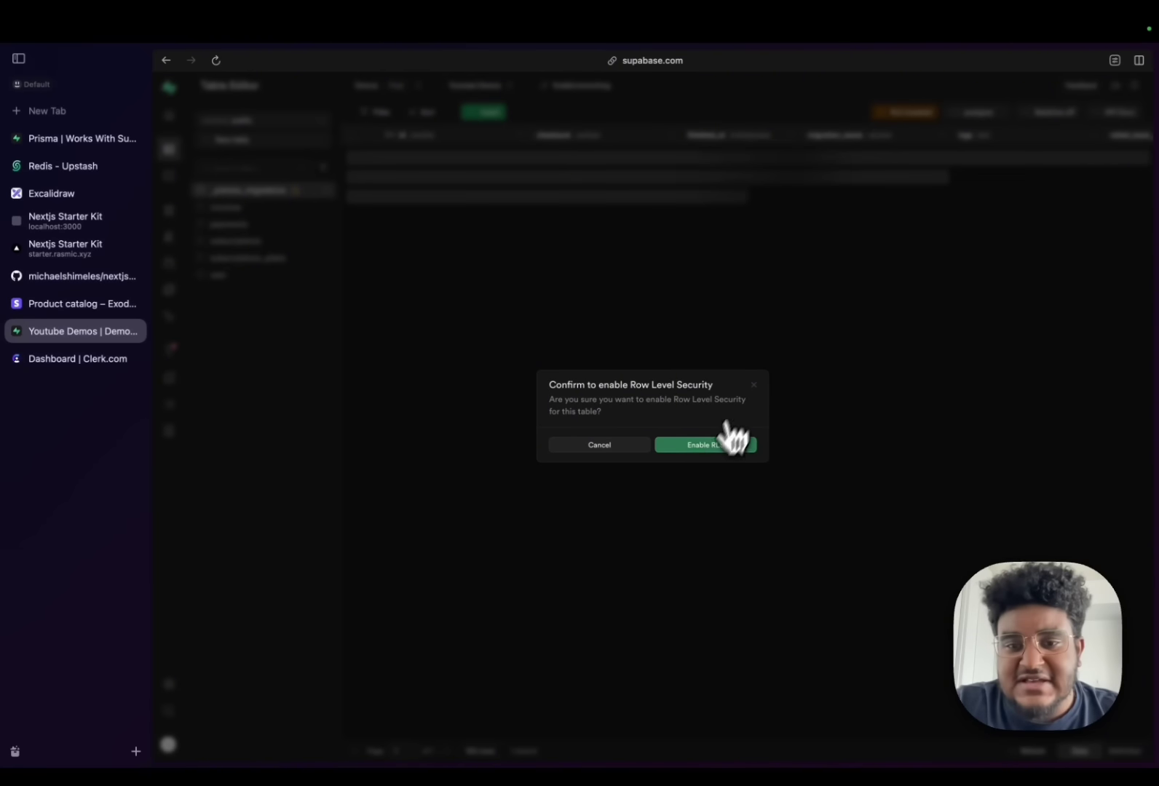
{"action": "left_click", "coordinate": [700, 447]}
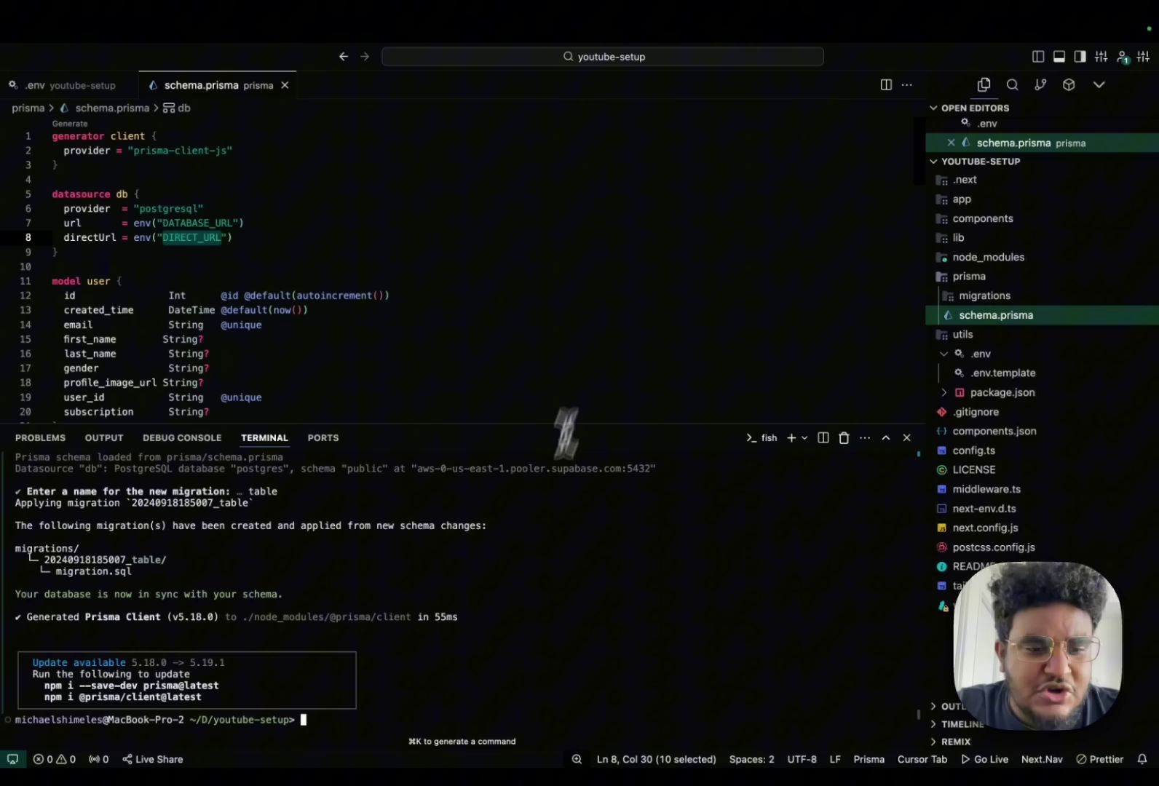
Step: Run clear in the Cursor terminal to wipe the old migration output
{"action": "type", "text": "c"}
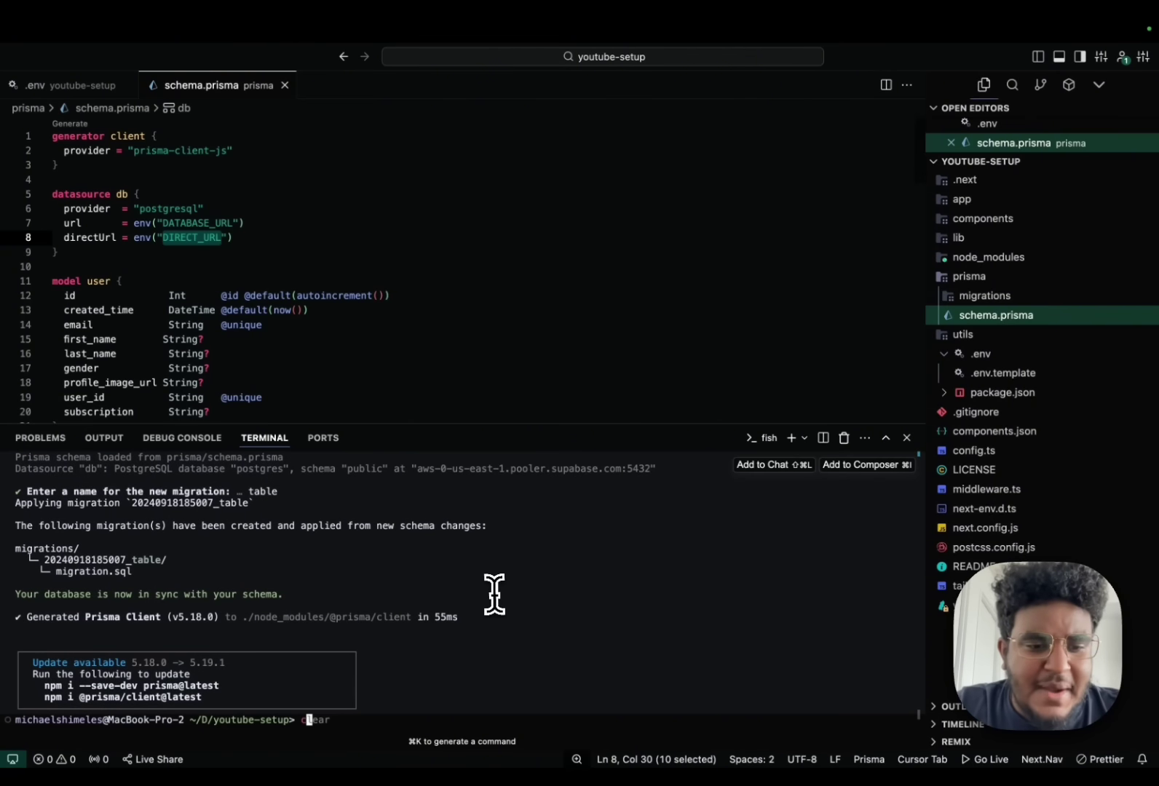
{"action": "type", "text": "lear"}
{"action": "key", "text": "Return"}
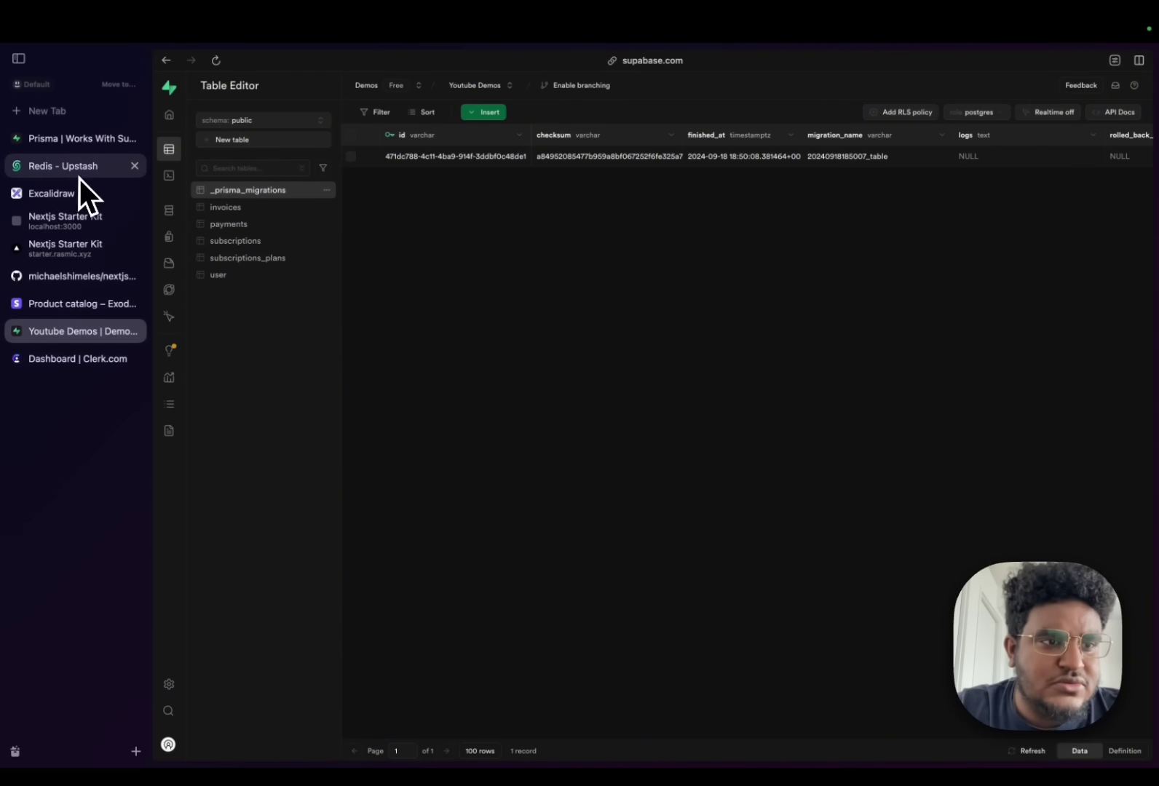
Step: Review the Clerk webhook, Stripe price and local starter kit tabs, then reload localhost:3000
{"action": "left_click", "coordinate": [73, 359]}
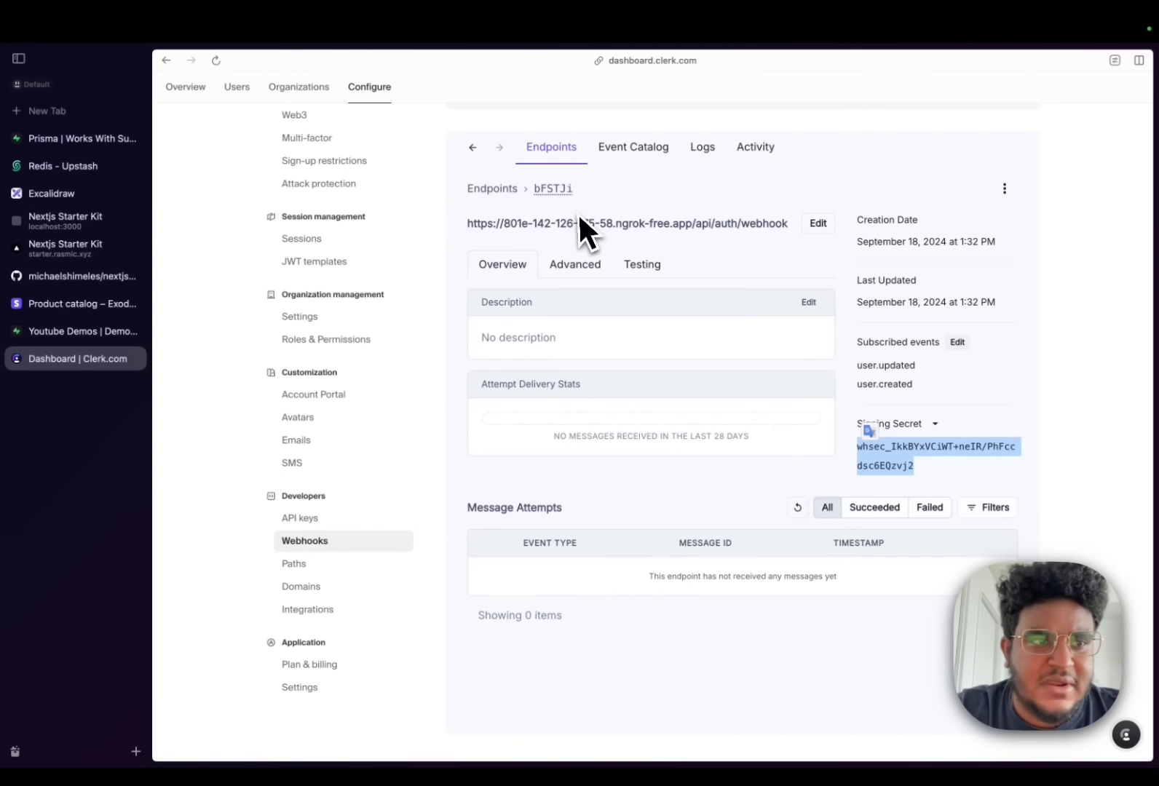
{"action": "left_click", "coordinate": [80, 302]}
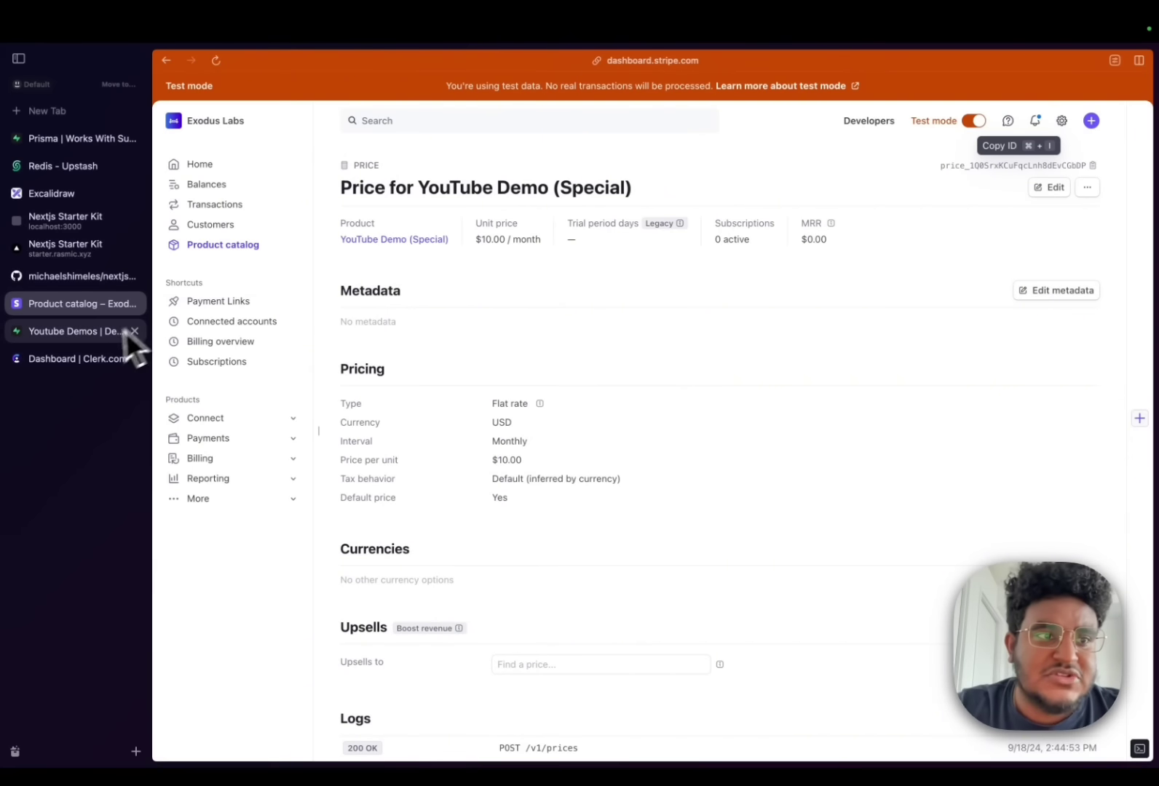
{"action": "left_click", "coordinate": [75, 221]}
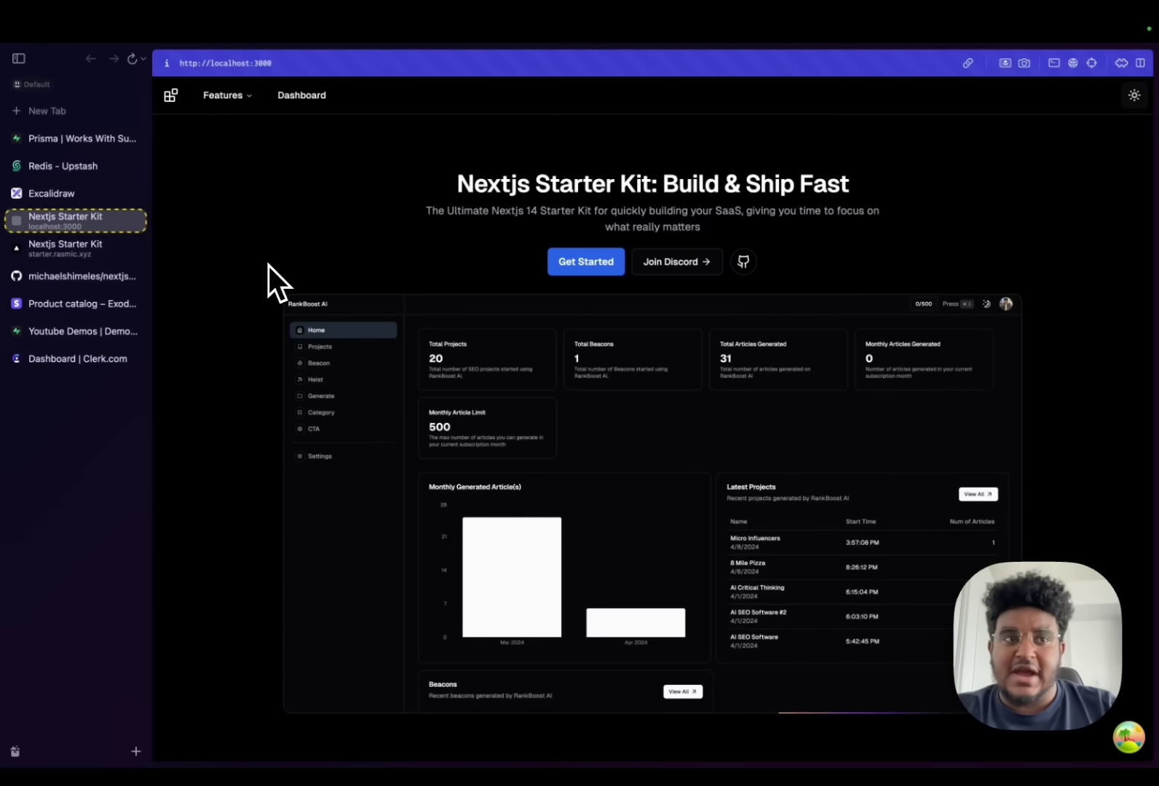
{"action": "left_click", "coordinate": [19, 58]}
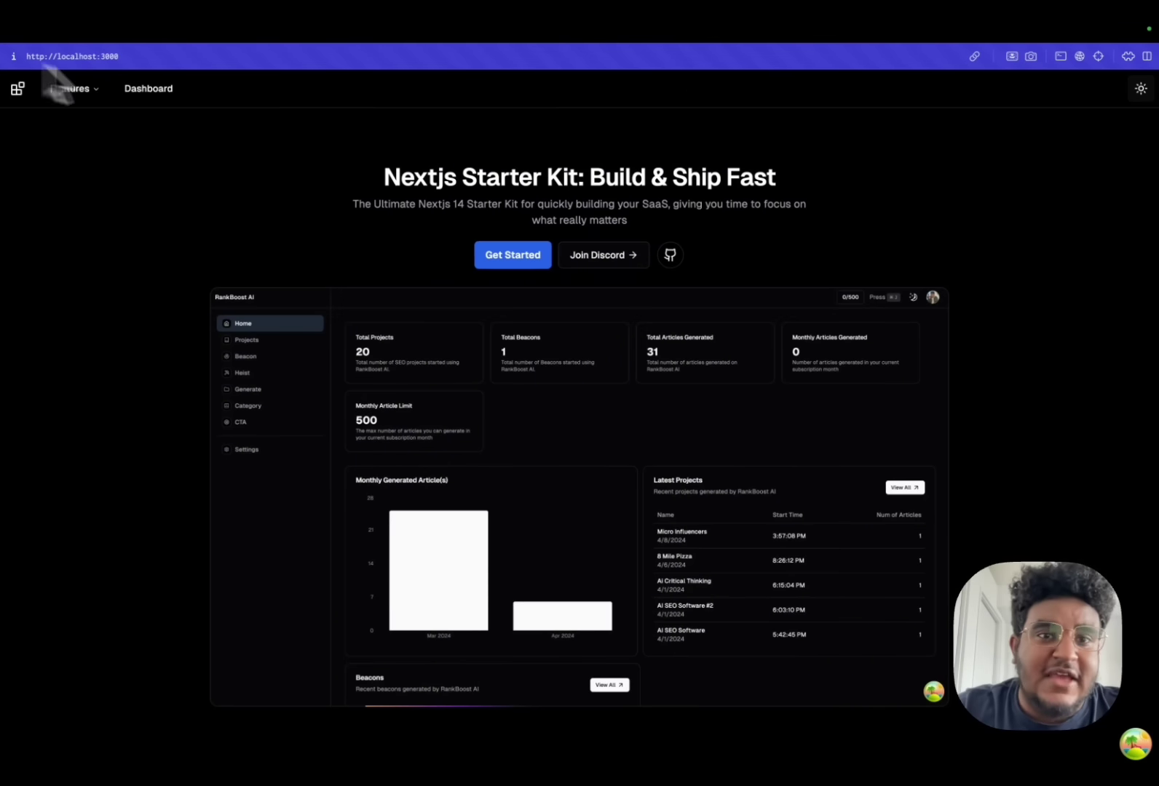
{"action": "key", "text": "super+r"}
{"action": "key", "text": "super+Tab"}
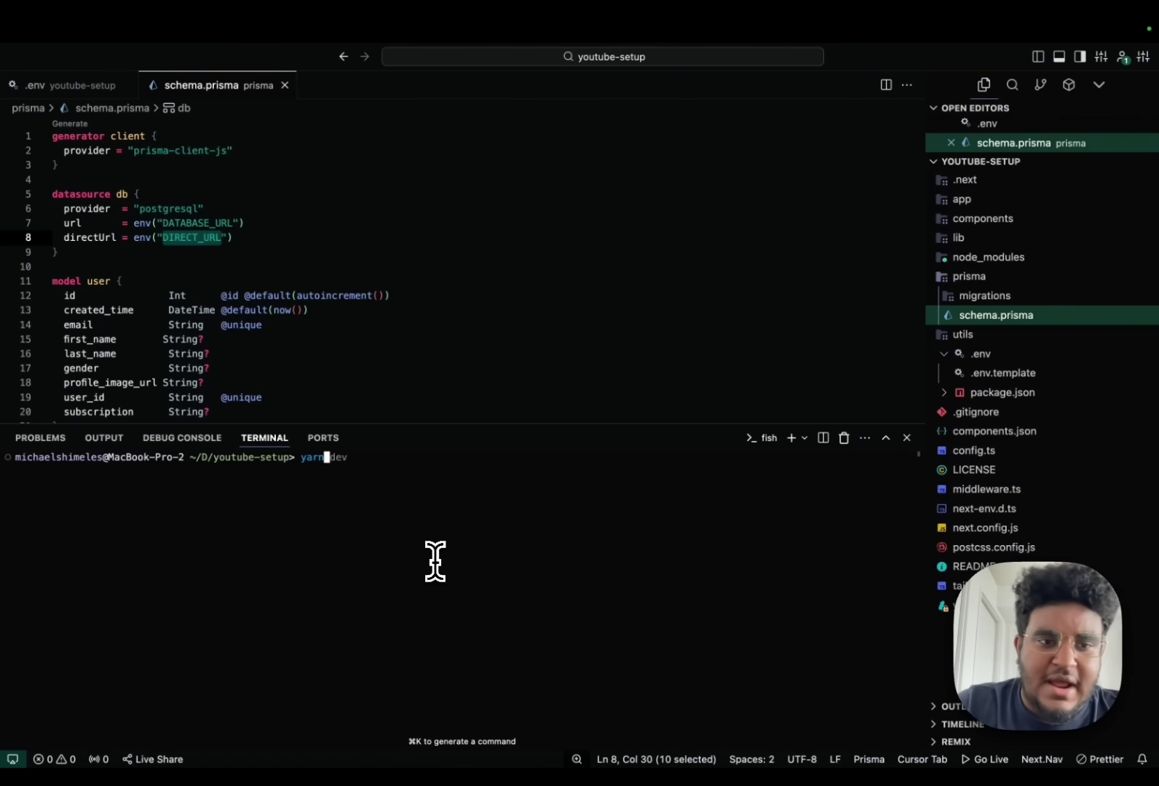
Step: Run yarn dev to start the dev server, then return to the localhost:3000 page
{"action": "type", "text": "v"}
{"action": "key", "text": "Return"}
{"action": "key", "text": "super+Tab"}
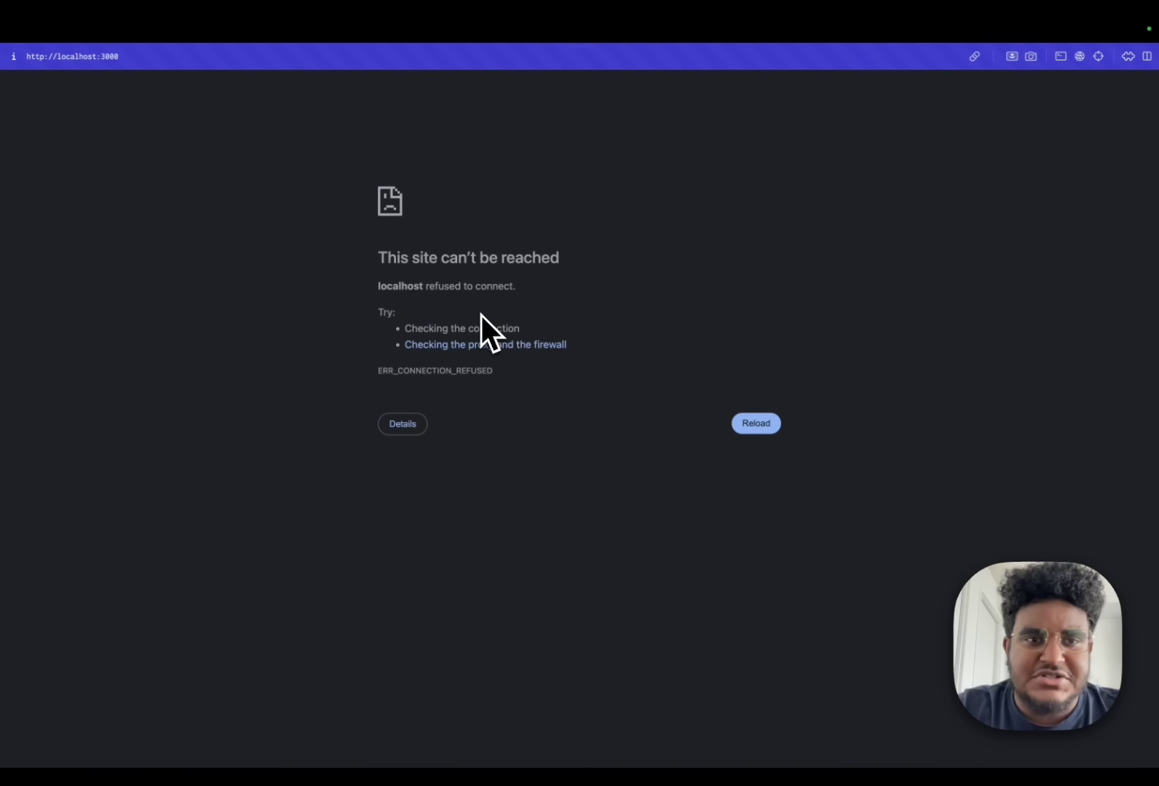
{"action": "key", "text": "super+s"}
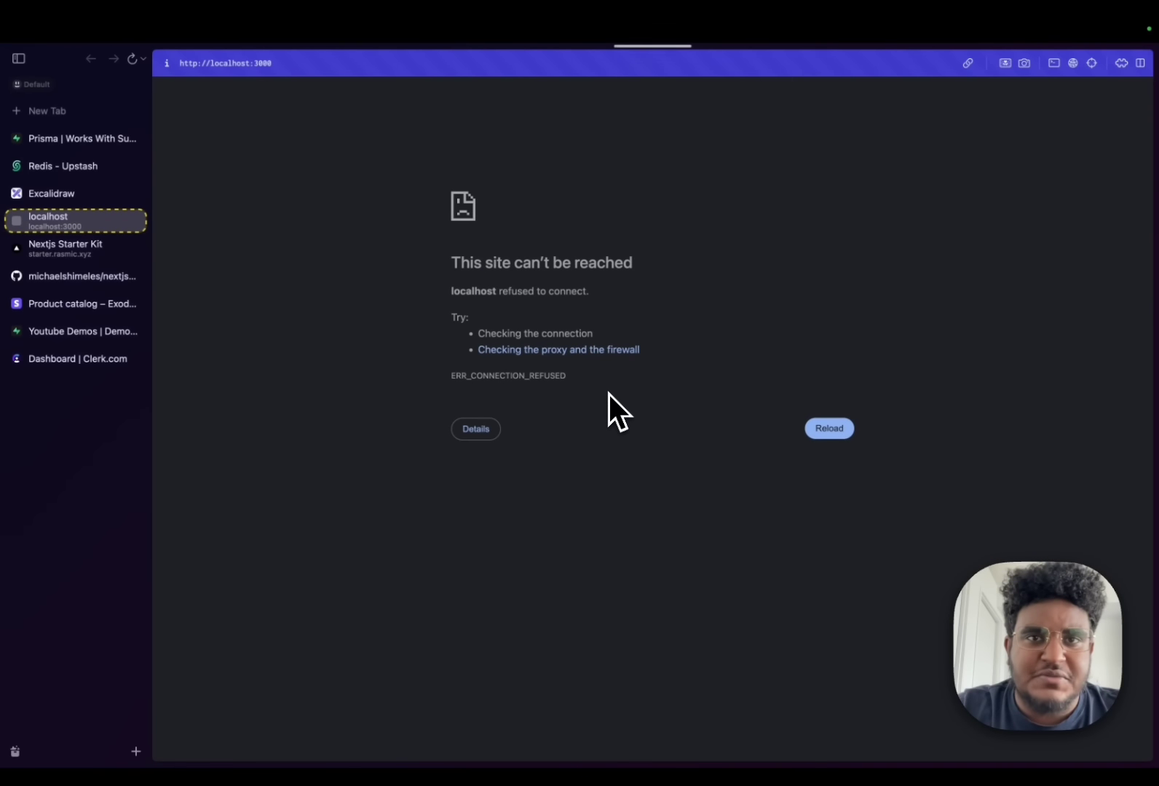
{"action": "key", "text": "super+s"}
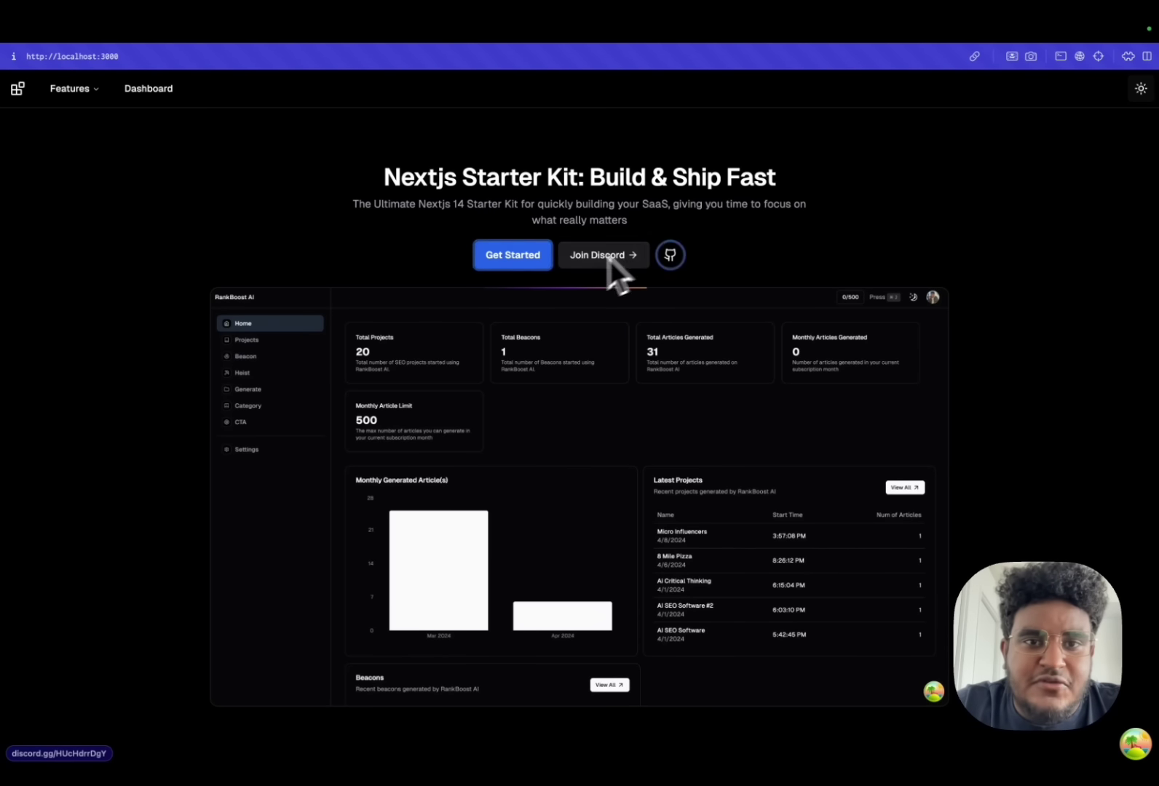
Step: Pick Get Started on the Basic plan, then follow the login prompt's Sign Up link
{"action": "scroll", "coordinate": [579, 291], "scroll_direction": "down", "scroll_amount": 15}
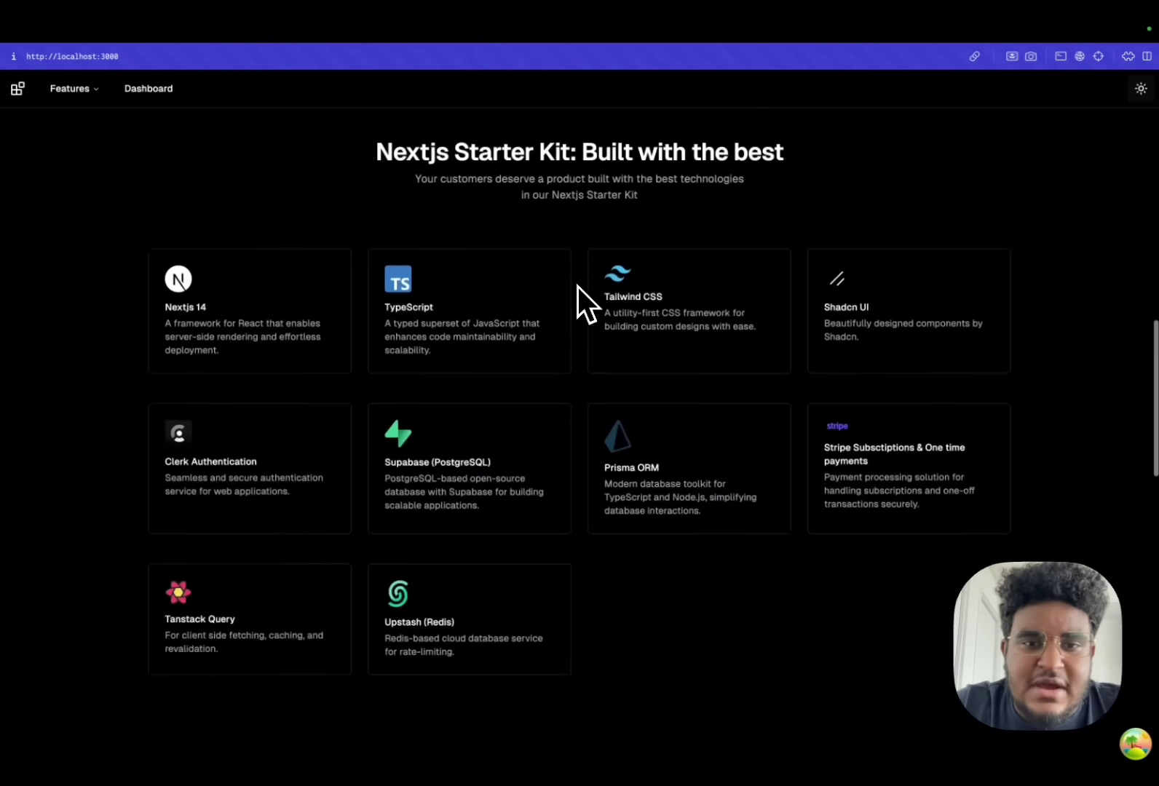
{"action": "scroll", "coordinate": [577, 285], "scroll_direction": "down", "scroll_amount": 8}
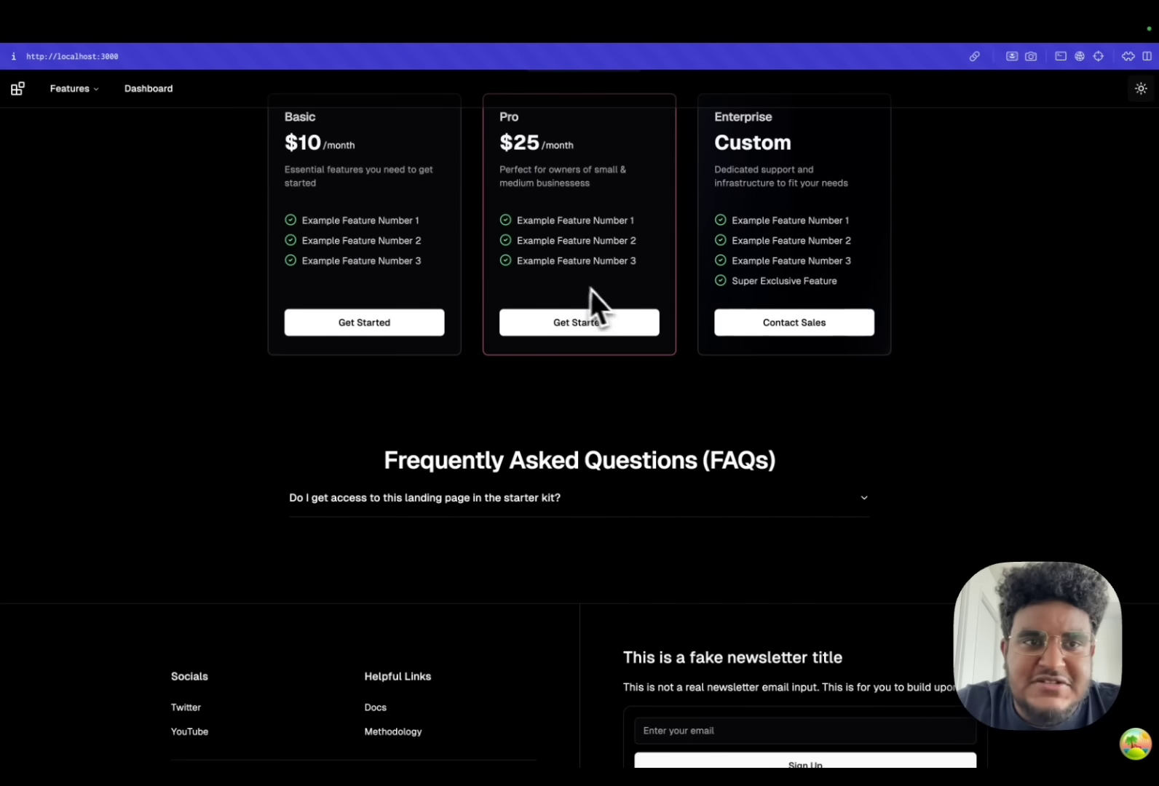
{"action": "scroll", "coordinate": [437, 451], "scroll_direction": "up", "scroll_amount": 2}
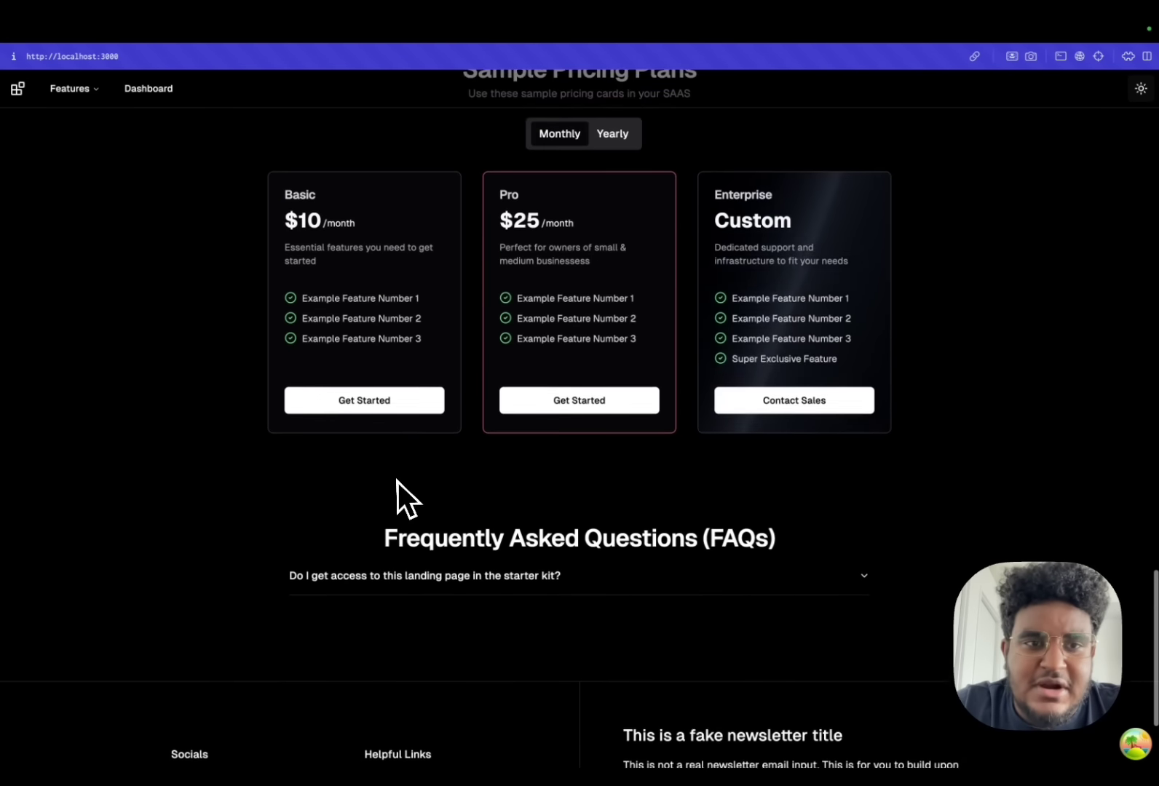
{"action": "left_click", "coordinate": [377, 408]}
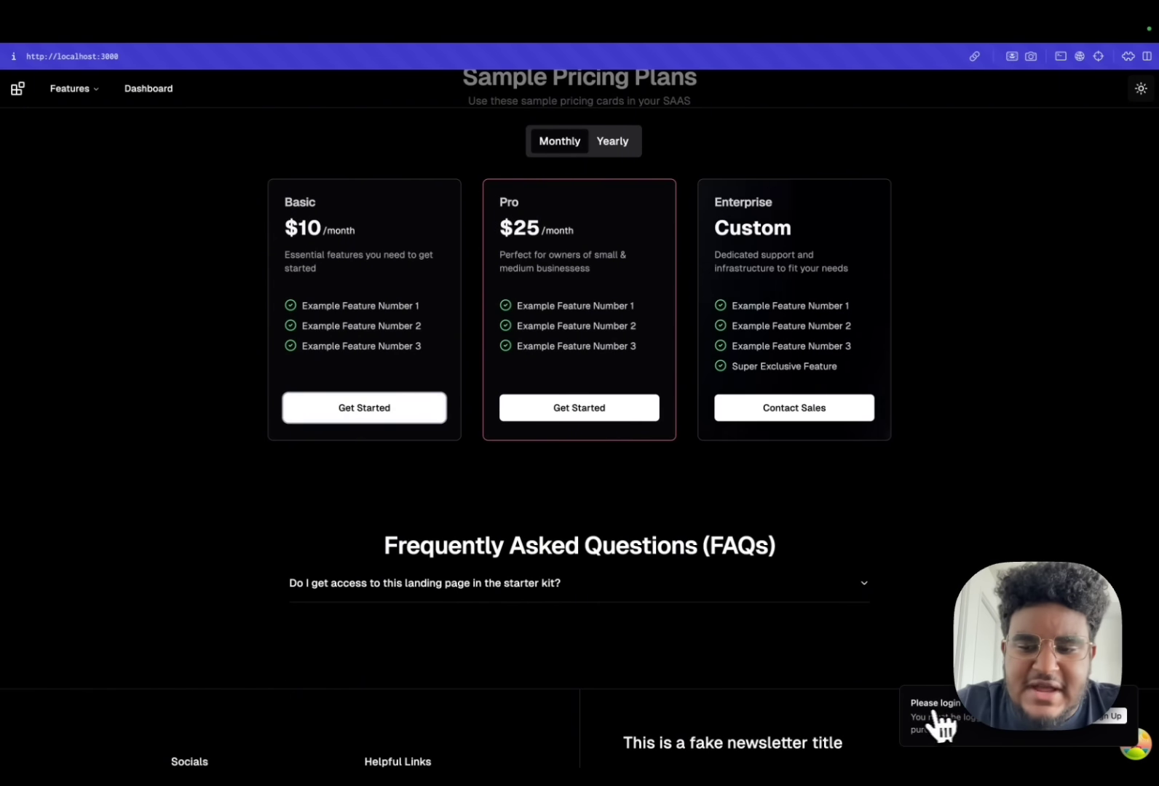
{"action": "left_click", "coordinate": [1099, 728]}
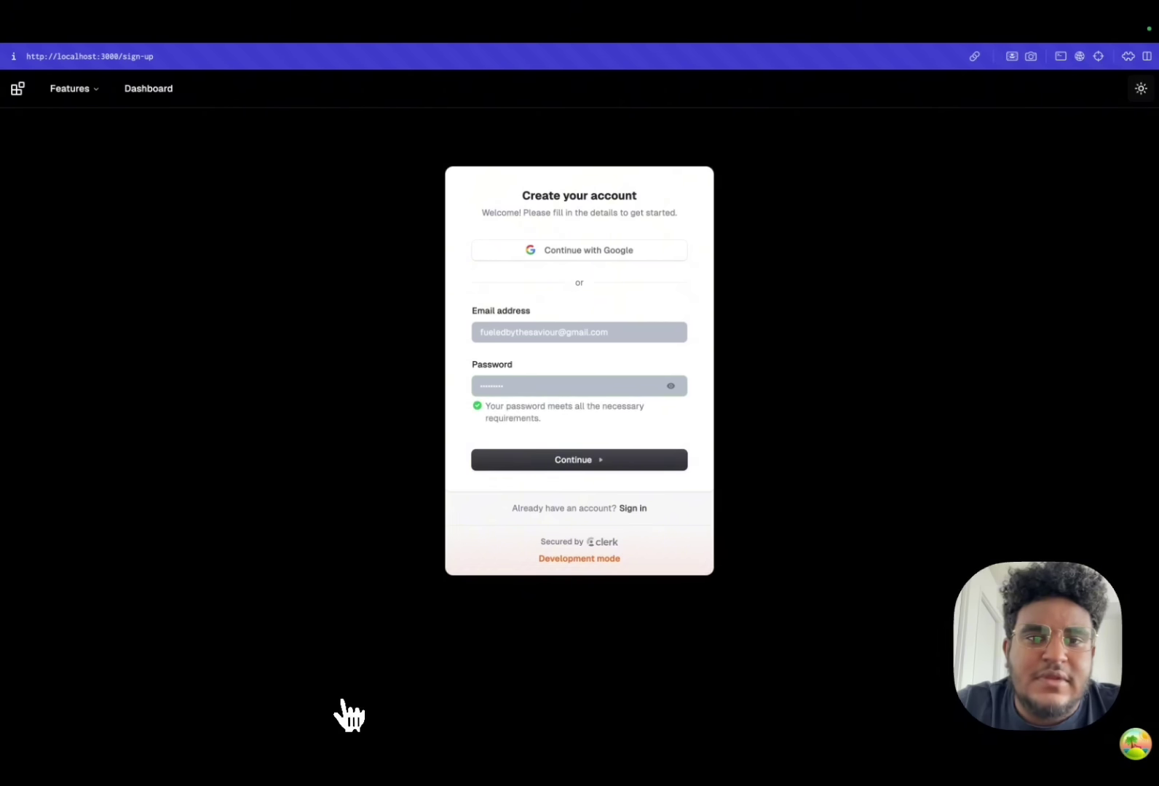
Step: Sign up with Continue with Google, confirm the account menu, and scroll to Sample Pricing Plans
{"action": "left_click", "coordinate": [609, 256]}
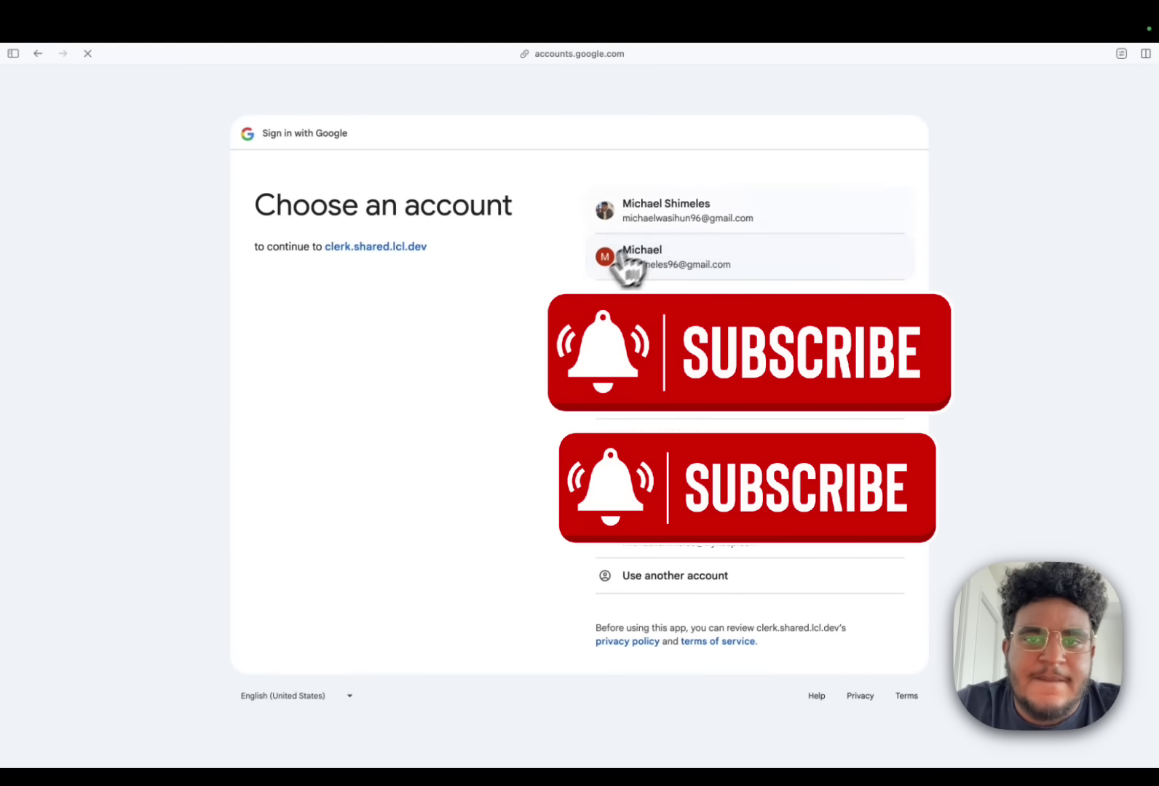
{"action": "left_click", "coordinate": [699, 228]}
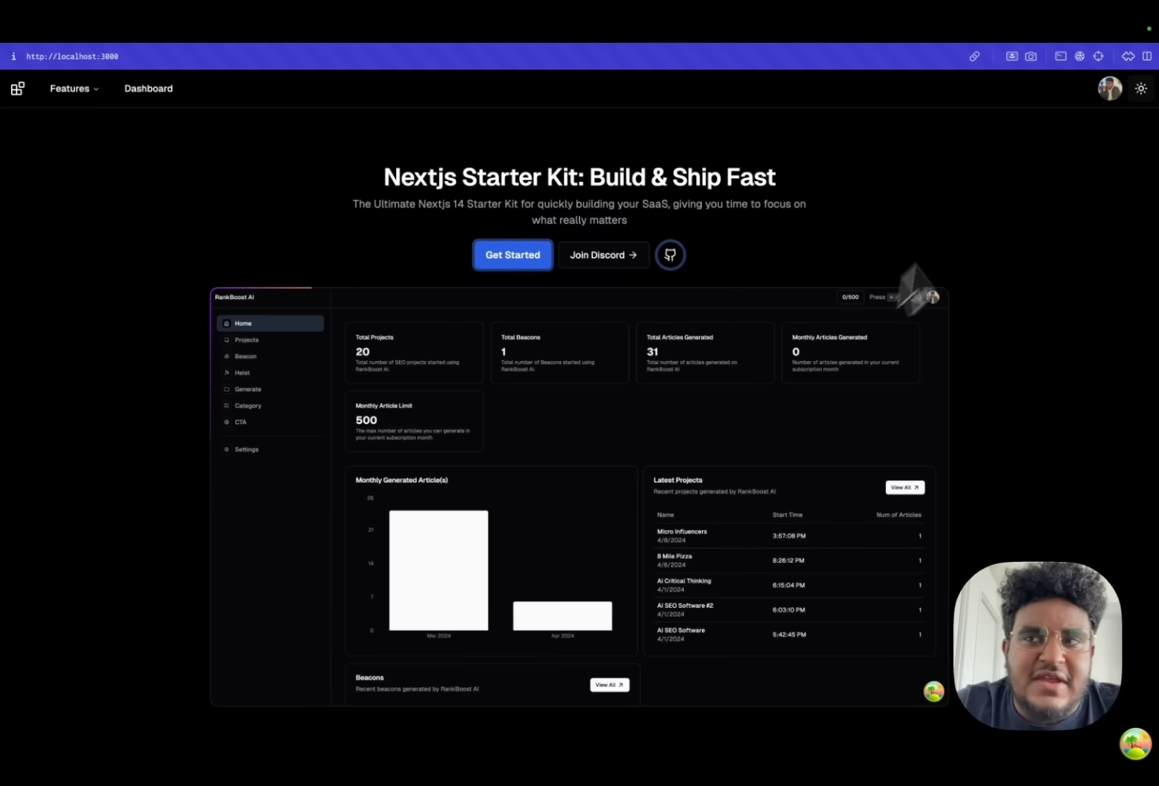
{"action": "left_click", "coordinate": [1108, 91]}
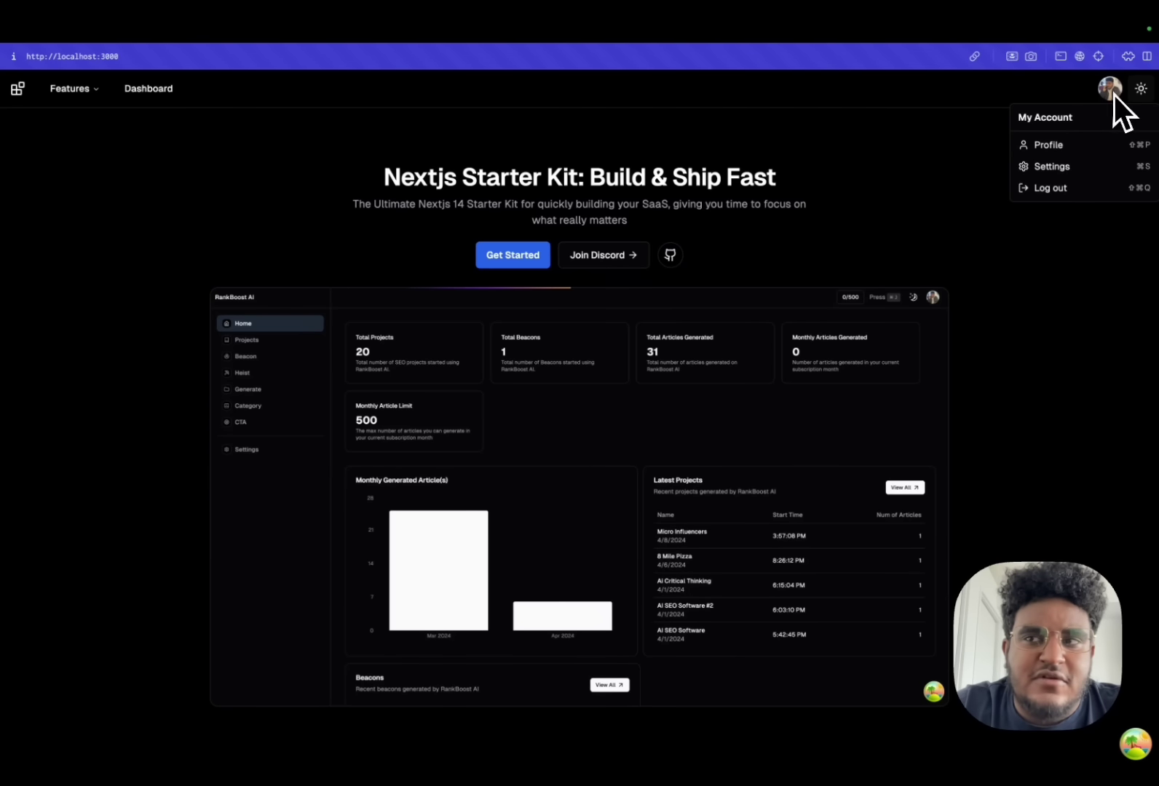
{"action": "left_click", "coordinate": [852, 172]}
{"action": "scroll", "coordinate": [801, 187], "scroll_direction": "down", "scroll_amount": 15}
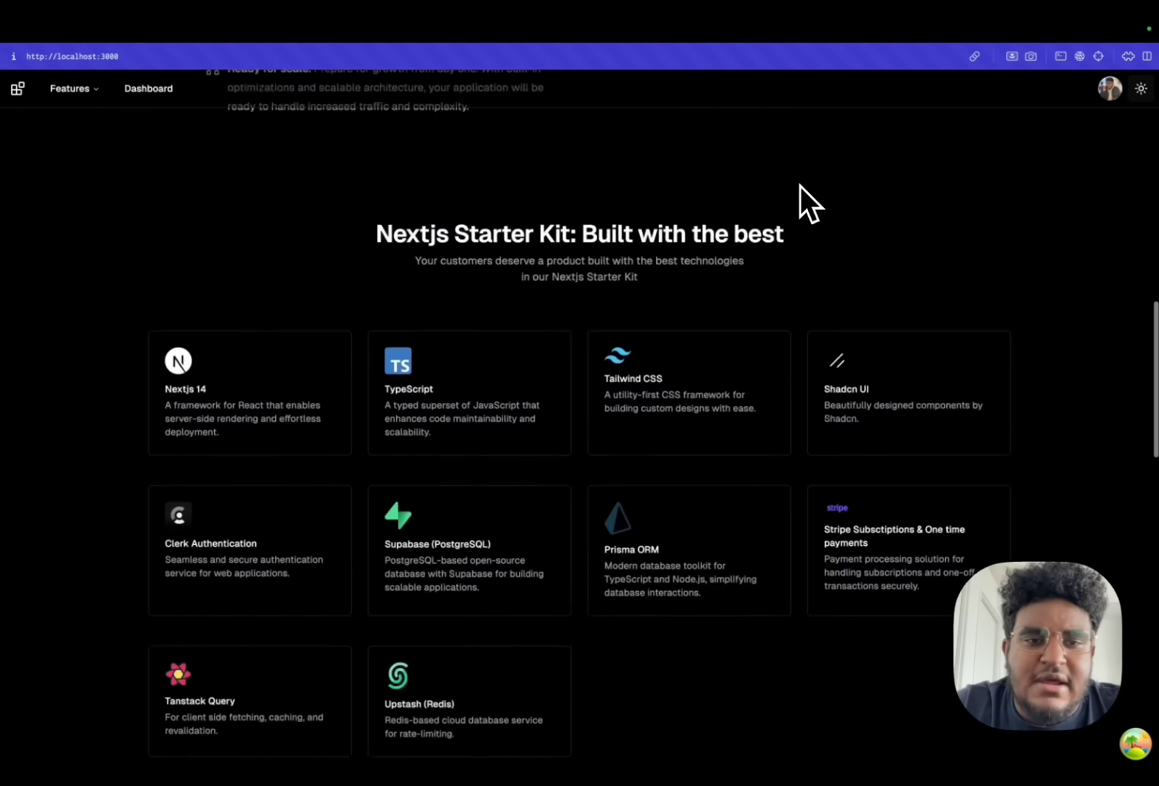
{"action": "scroll", "coordinate": [800, 186], "scroll_direction": "down", "scroll_amount": 15}
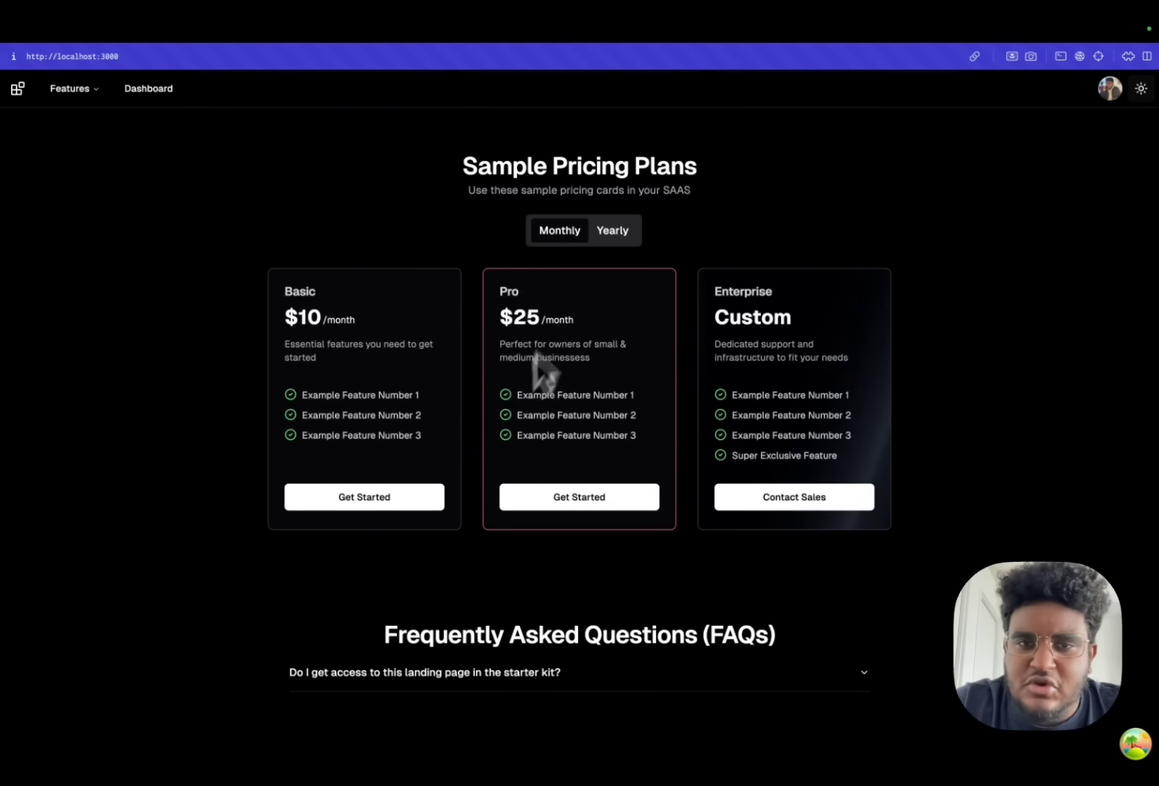
Step: Start the Basic plan checkout and fill the e-mail from the autofill suggestion
{"action": "left_click", "coordinate": [387, 501]}
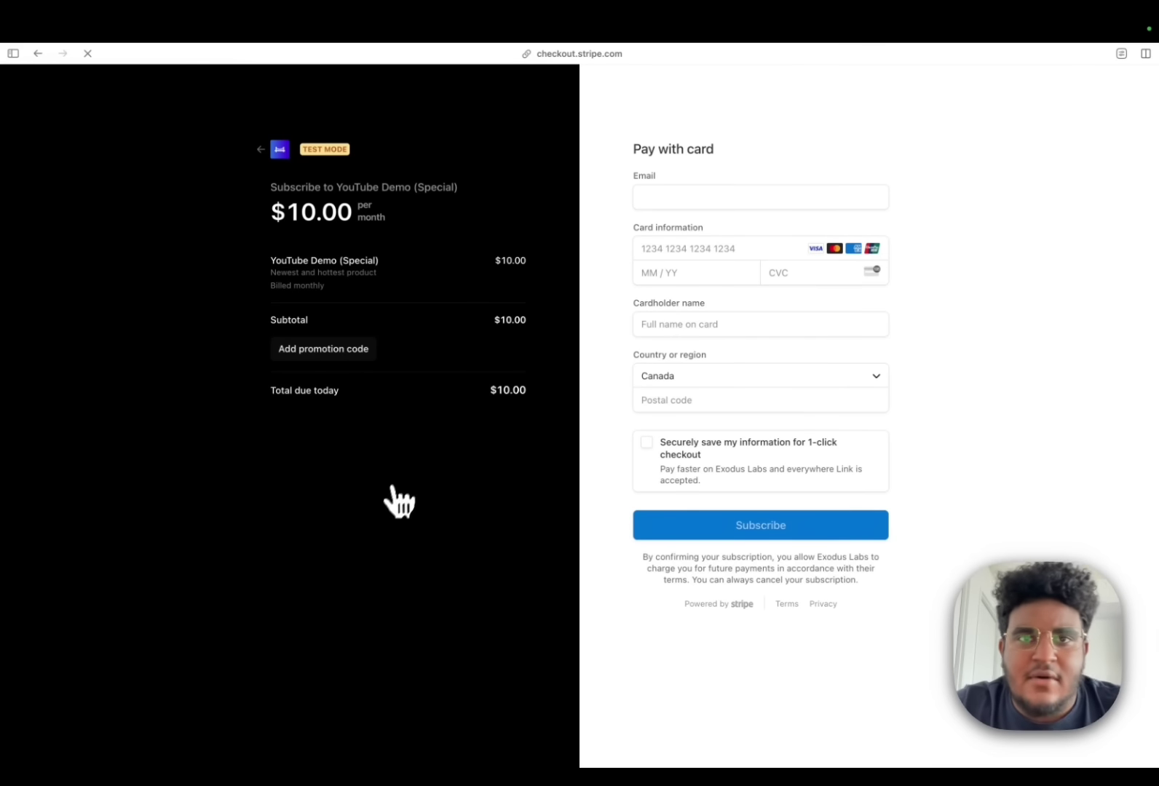
{"action": "key", "text": "super+s"}
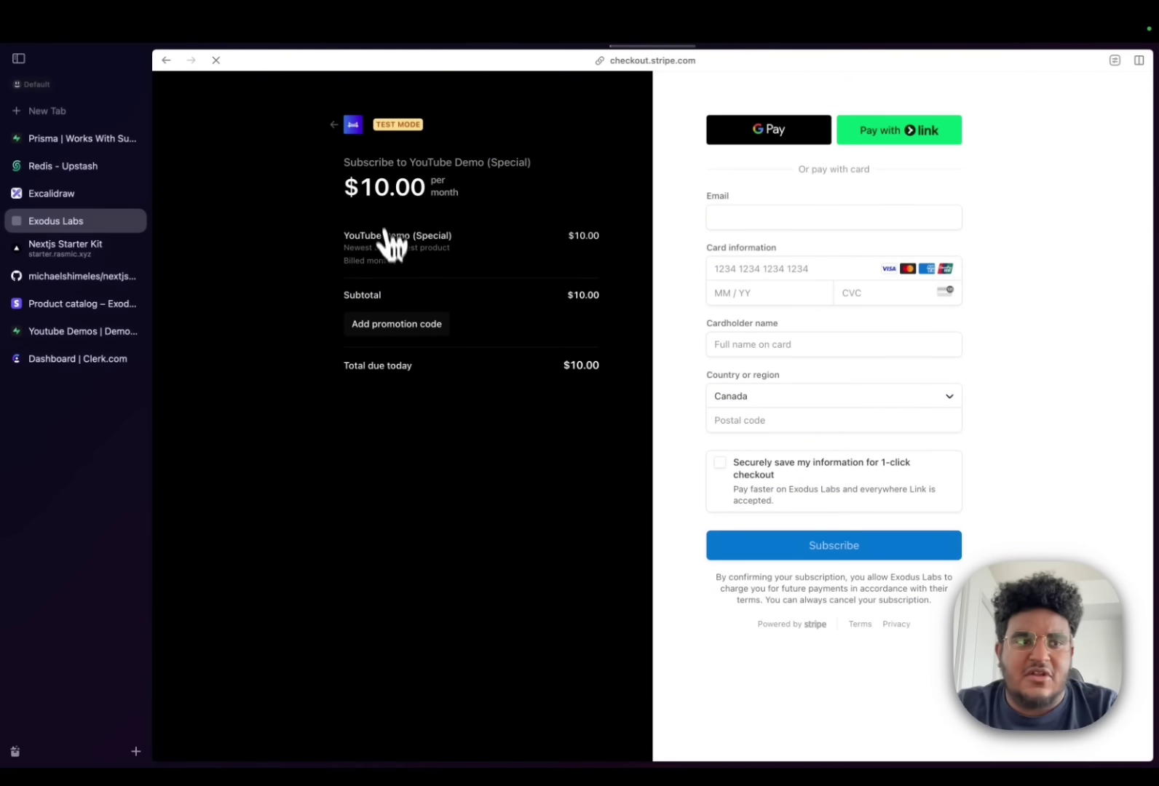
{"action": "left_click", "coordinate": [734, 211]}
{"action": "type", "text": "michael"}
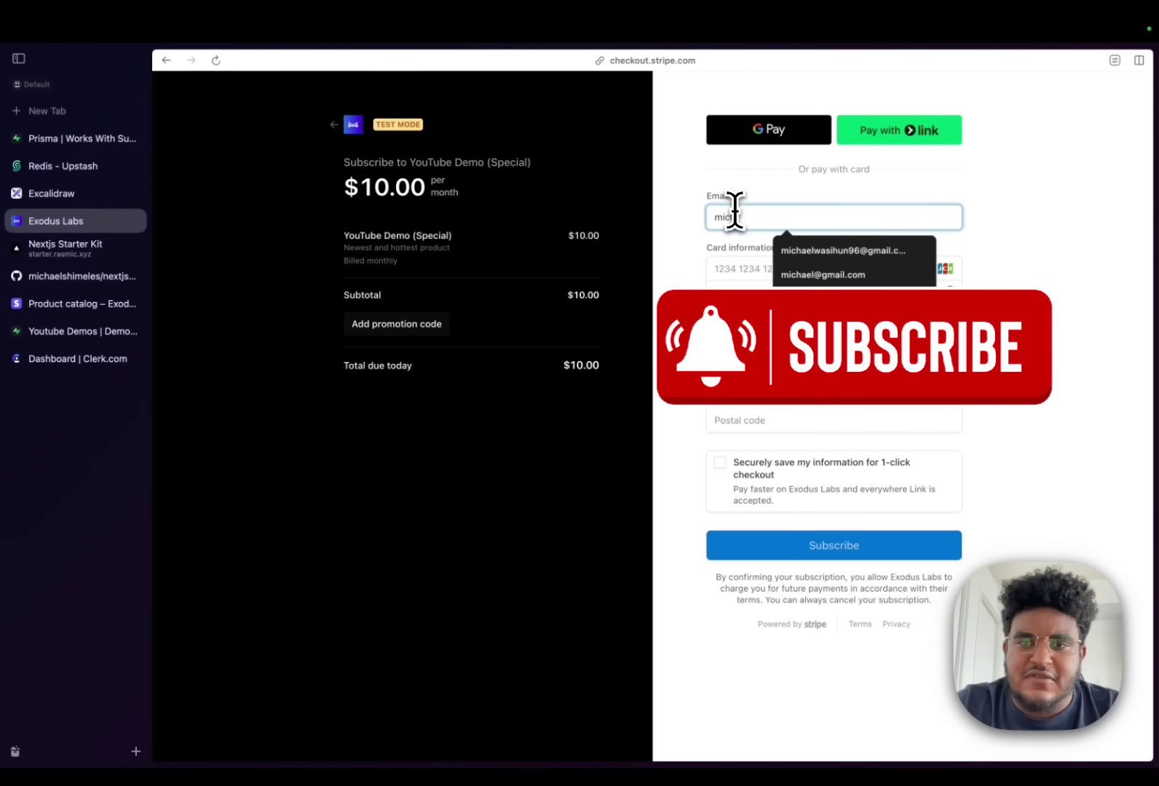
{"action": "left_click", "coordinate": [836, 252]}
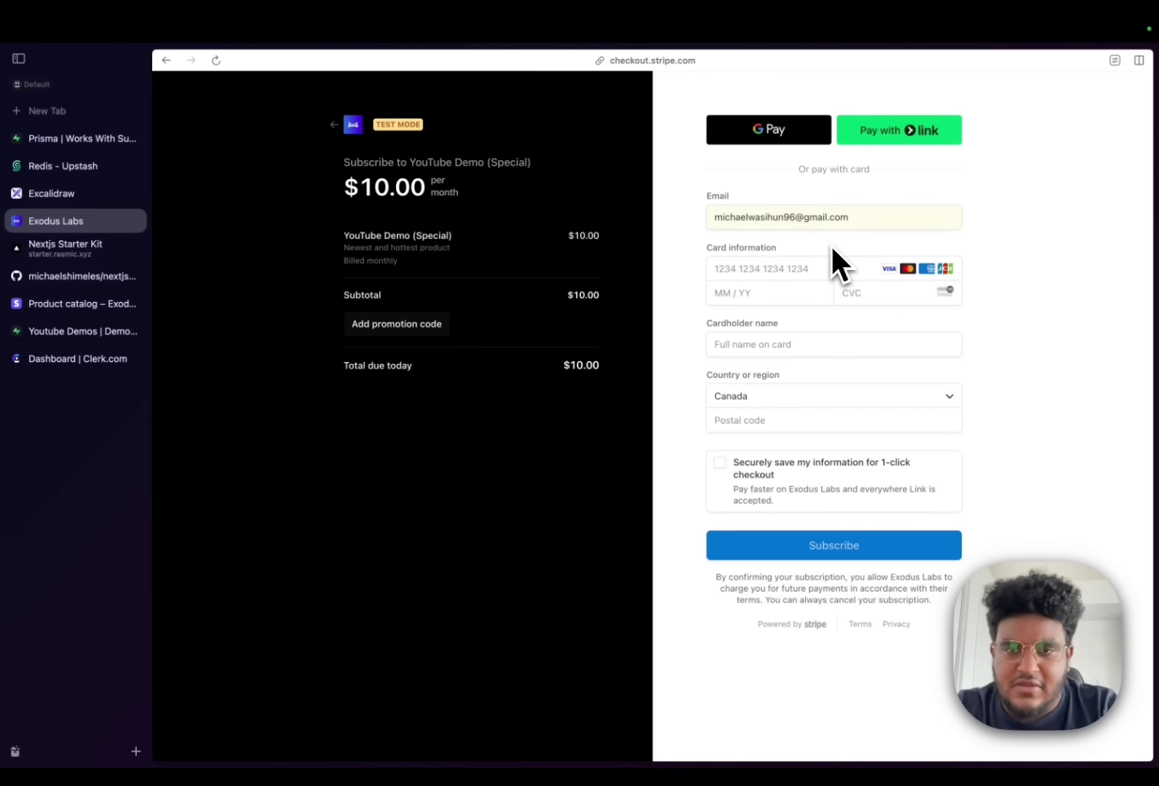
{"action": "left_click", "coordinate": [771, 268]}
{"action": "type", "text": "4242 4"}
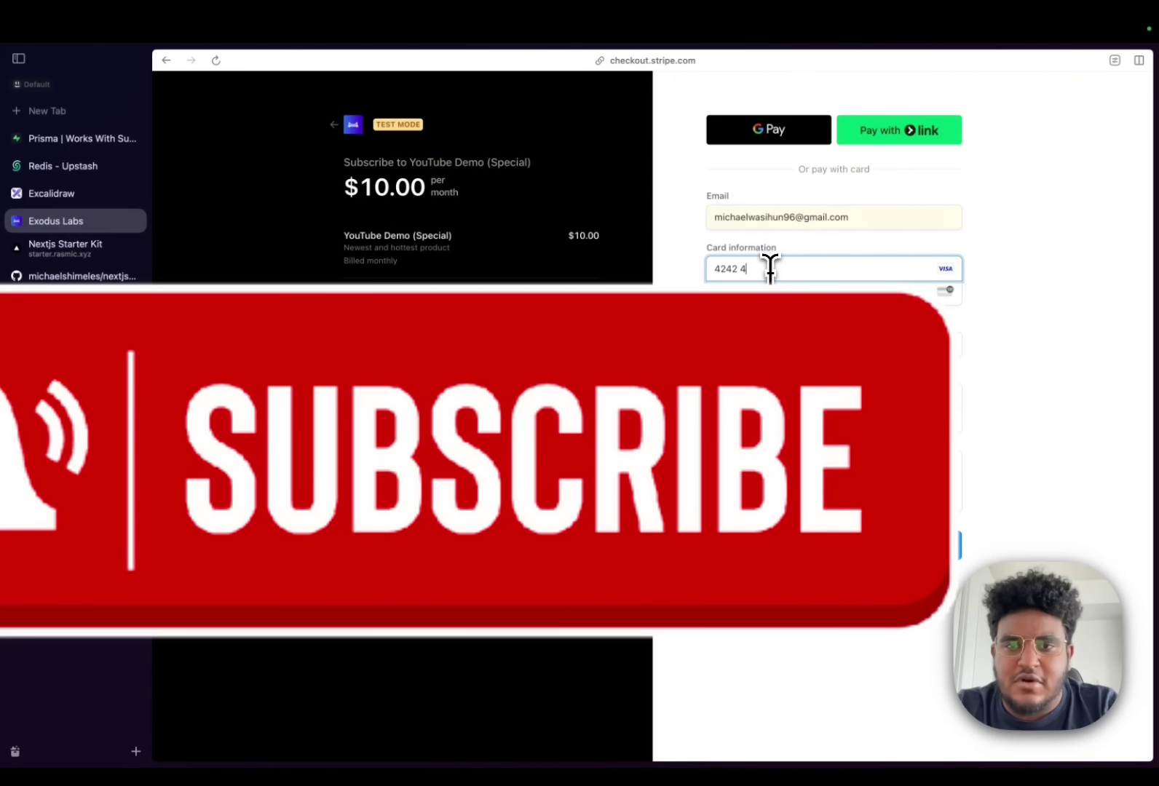
{"action": "type", "text": "242 4242 "}
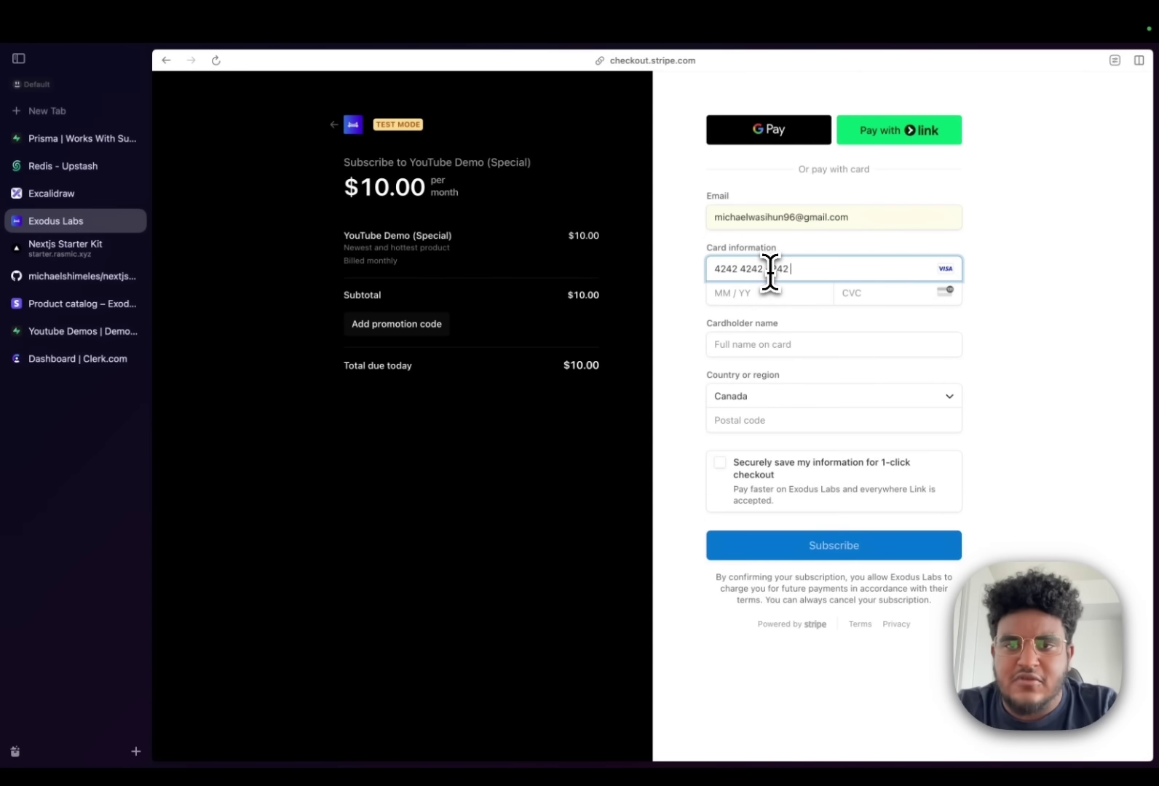
{"action": "type", "text": "4242"}
{"action": "left_click", "coordinate": [743, 294]}
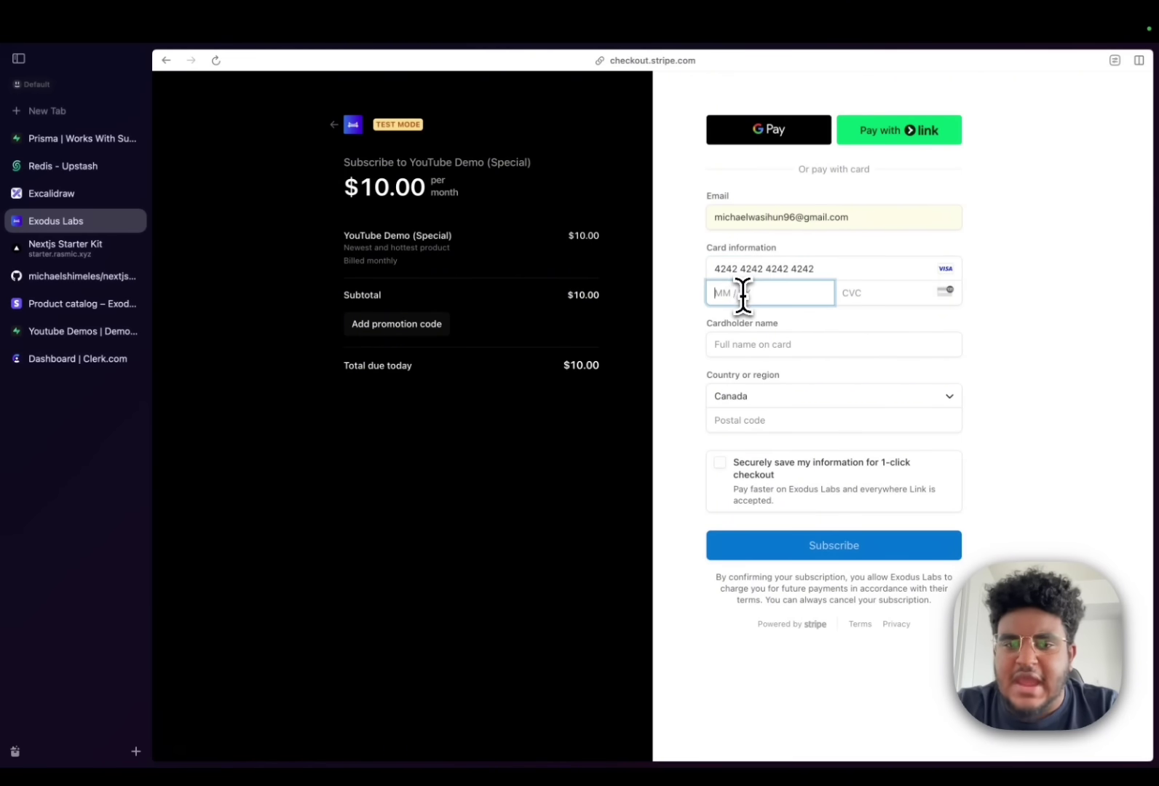
{"action": "type", "text": "0434343"}
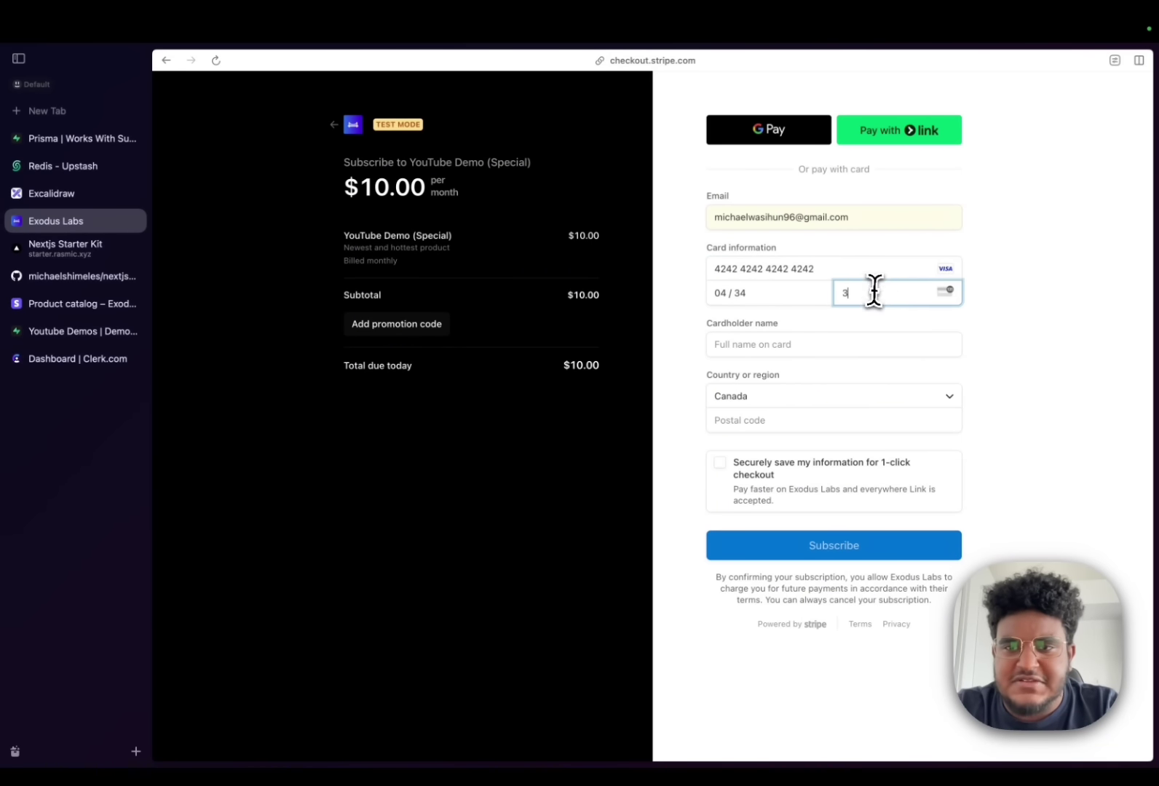
{"action": "left_click", "coordinate": [779, 342]}
{"action": "type", "text": "m"}
{"action": "key", "text": "BackSpace"}
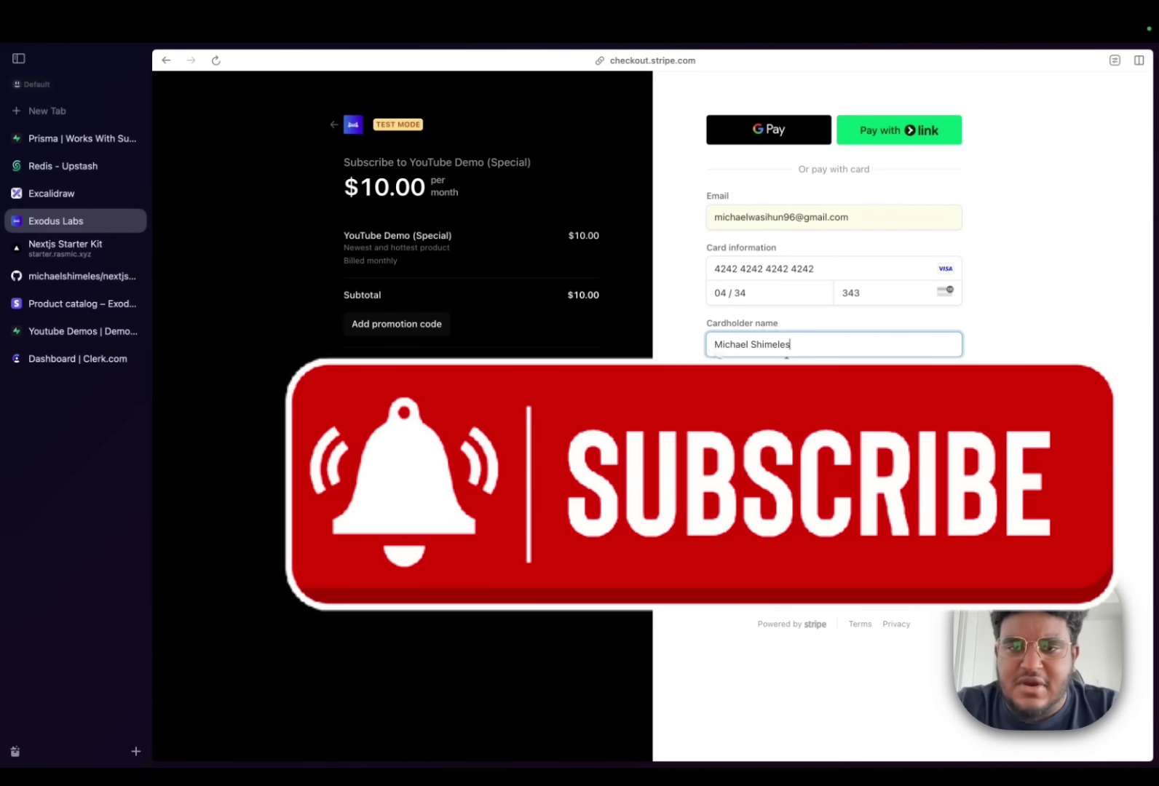
{"action": "key", "text": "Tab"}
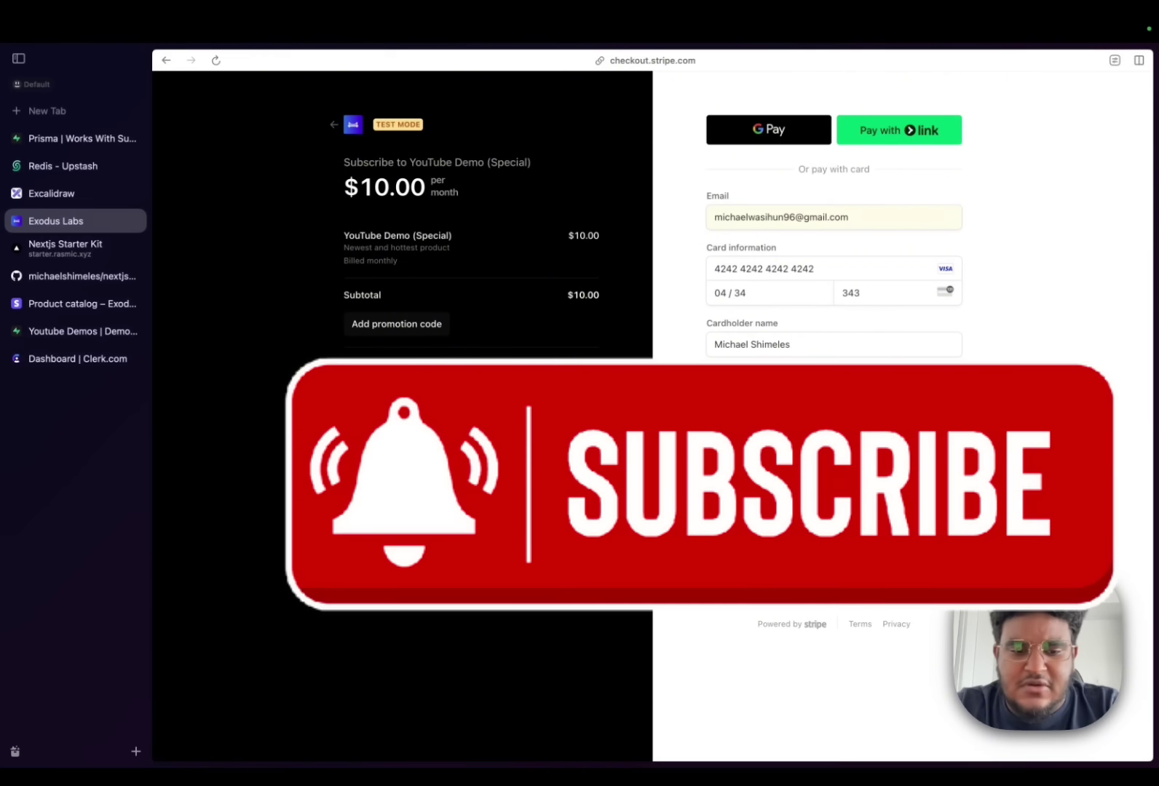
{"action": "left_click", "coordinate": [778, 420]}
{"action": "left_click", "coordinate": [790, 453]}
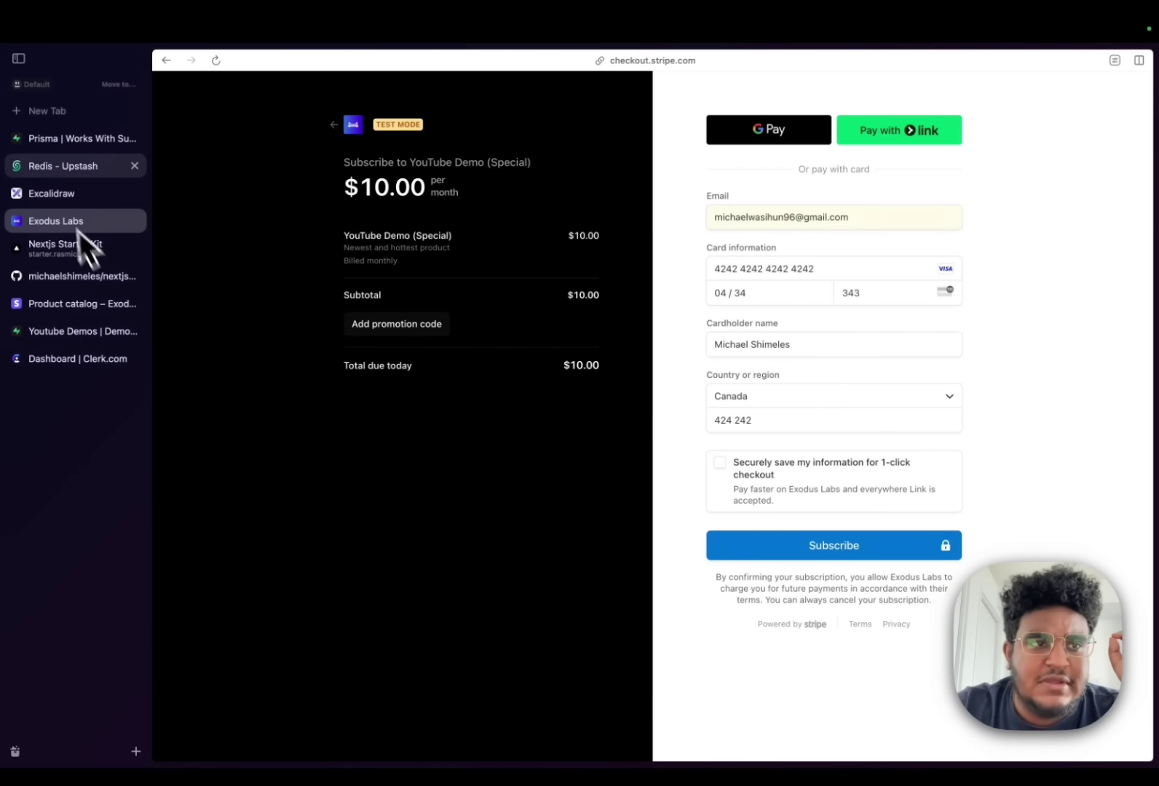
Step: Inspect the synced user's e-mail and first_name values in Supabase's user table
{"action": "left_click", "coordinate": [58, 331]}
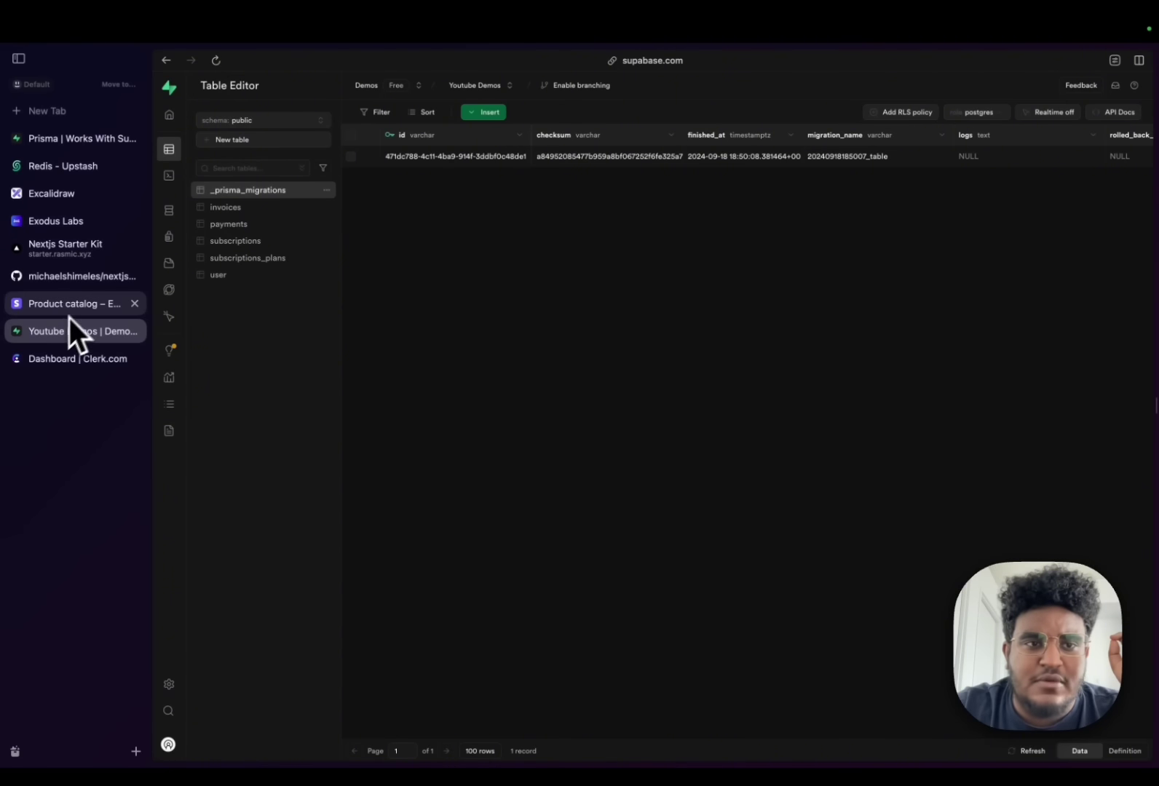
{"action": "left_click", "coordinate": [313, 276]}
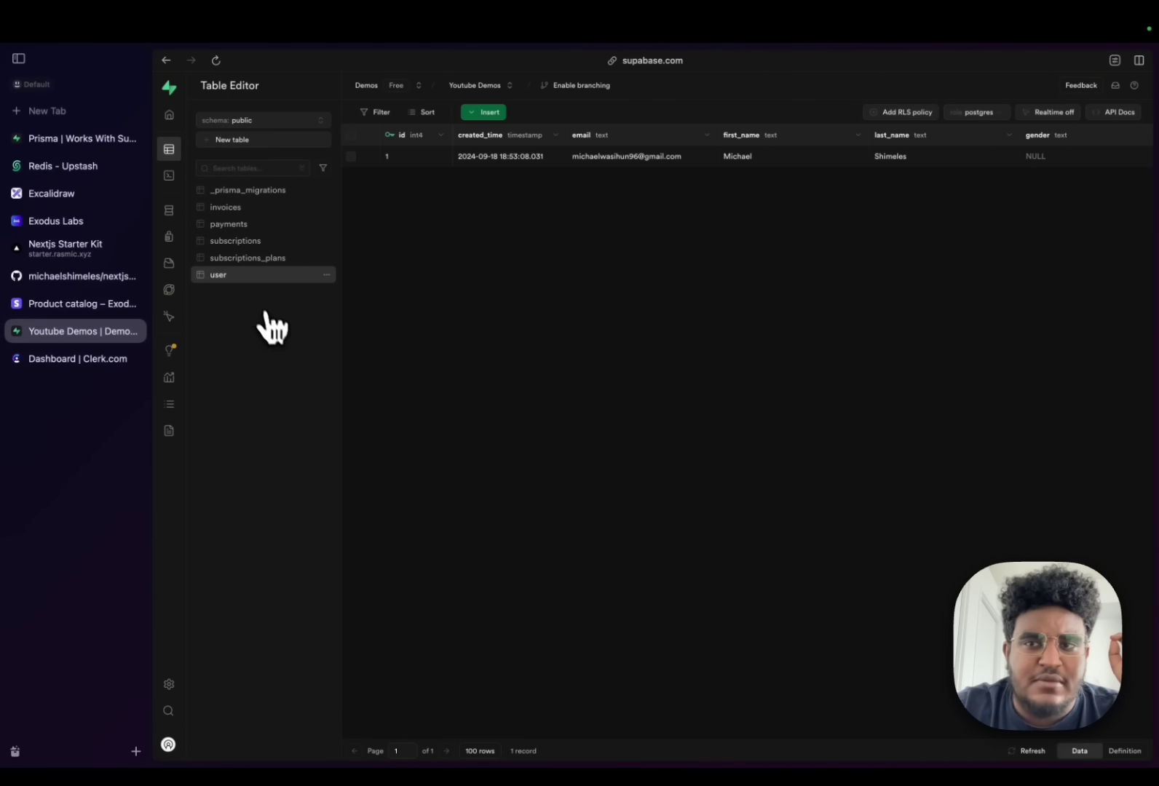
{"action": "scroll", "coordinate": [390, 160], "scroll_direction": "right", "scroll_amount": 10}
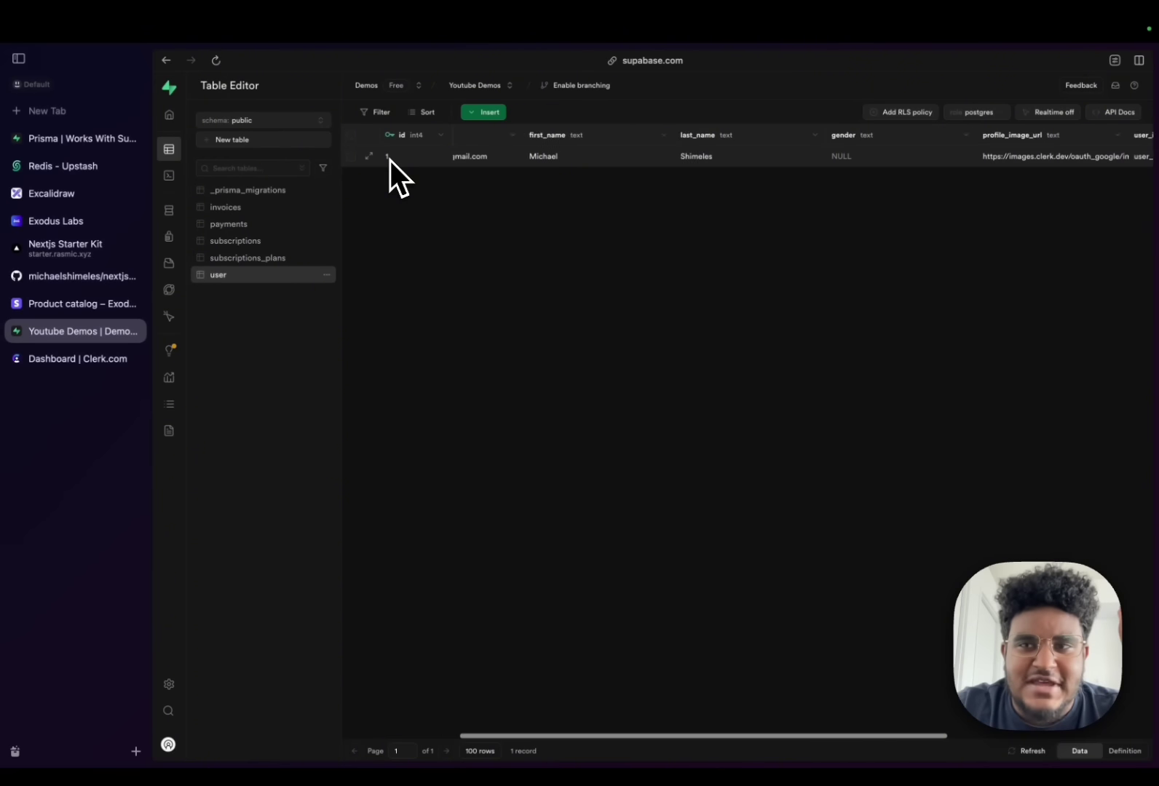
{"action": "scroll", "coordinate": [390, 161], "scroll_direction": "left", "scroll_amount": 10}
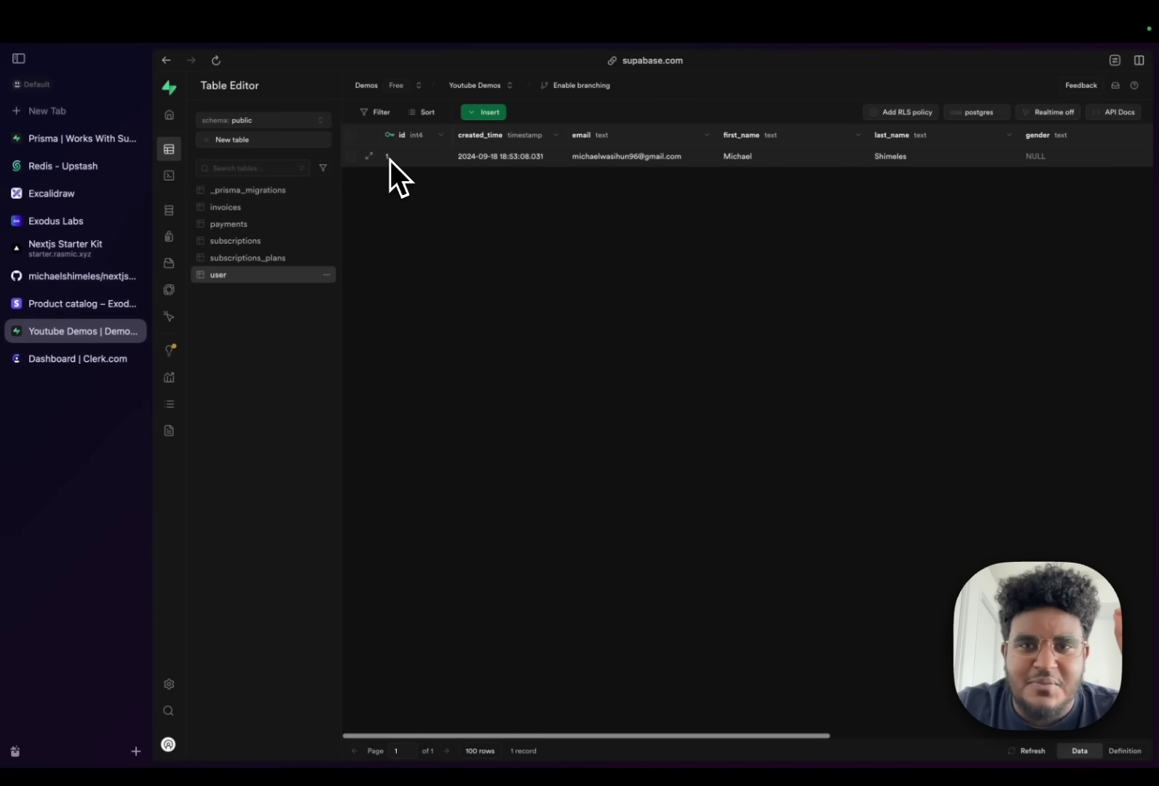
{"action": "left_click", "coordinate": [658, 159]}
{"action": "left_click", "coordinate": [774, 156]}
{"action": "scroll", "coordinate": [775, 157], "scroll_direction": "right", "scroll_amount": 10}
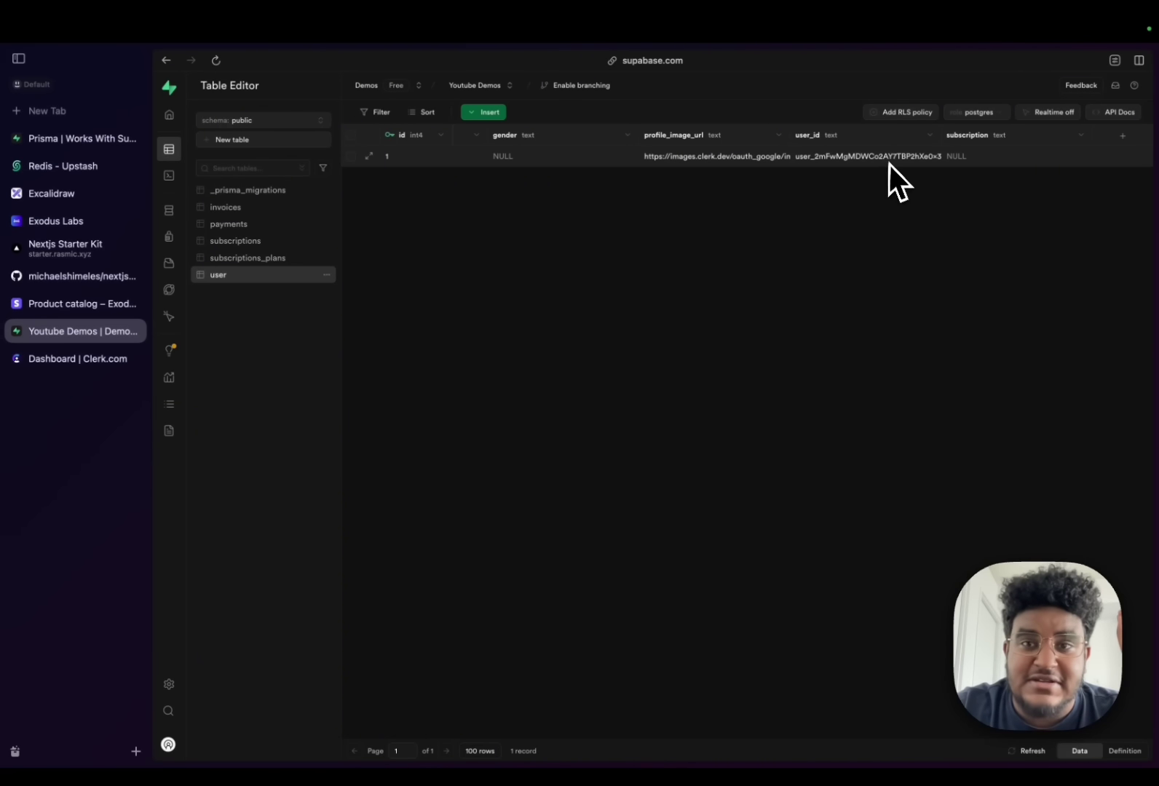
{"action": "scroll", "coordinate": [886, 166], "scroll_direction": "left", "scroll_amount": 10}
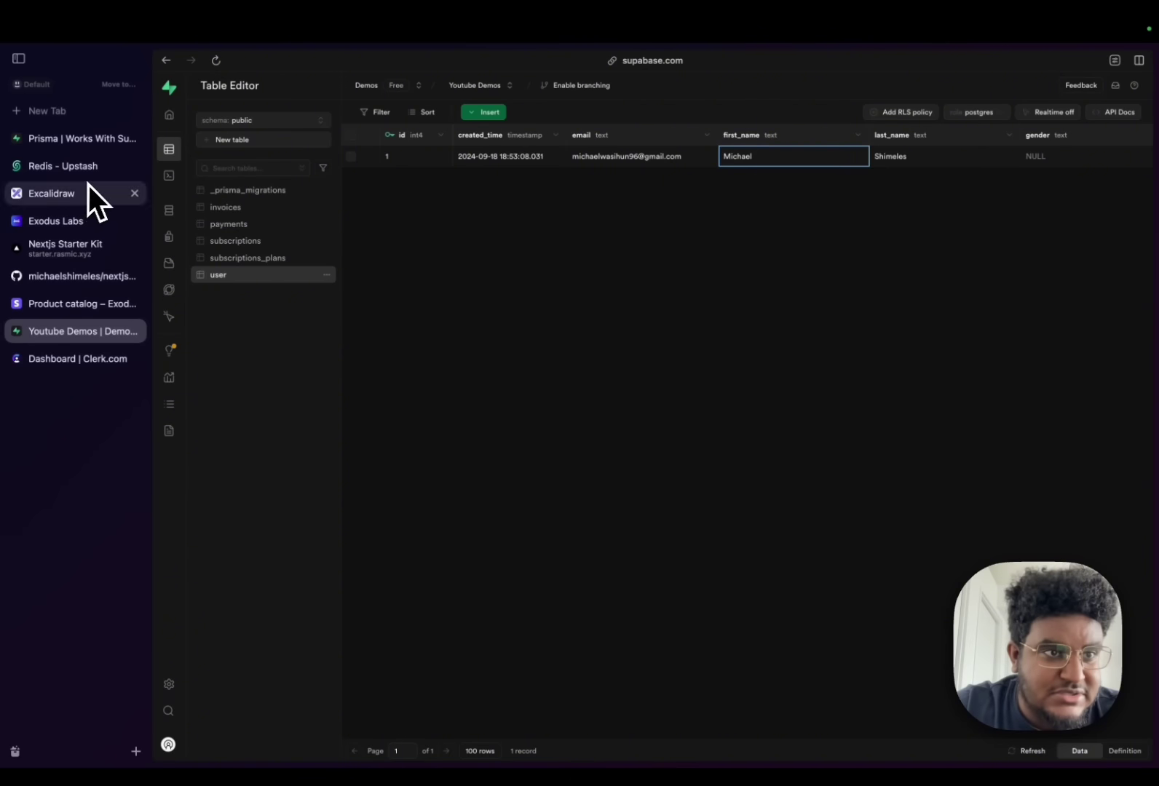
{"action": "left_click", "coordinate": [82, 214]}
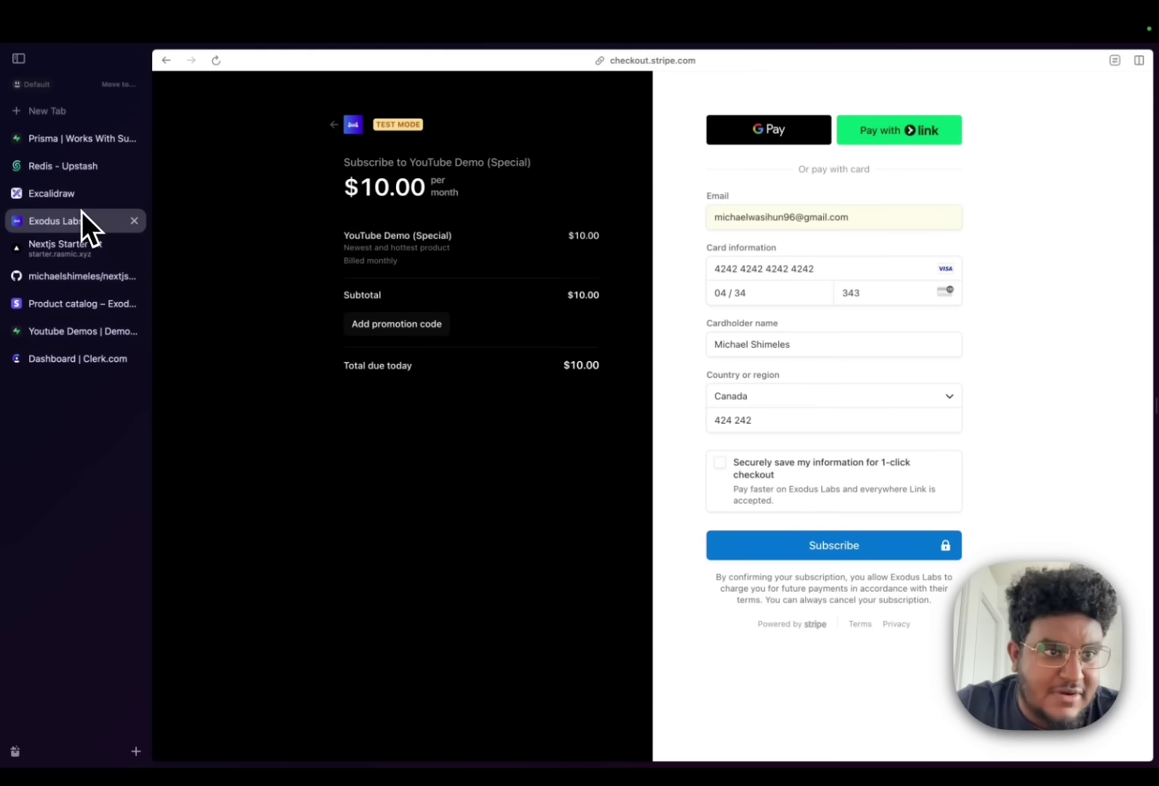
Step: Submit the $10/month subscription payment, open the dashboard from the success page, then switch to Supabase
{"action": "left_click", "coordinate": [837, 550]}
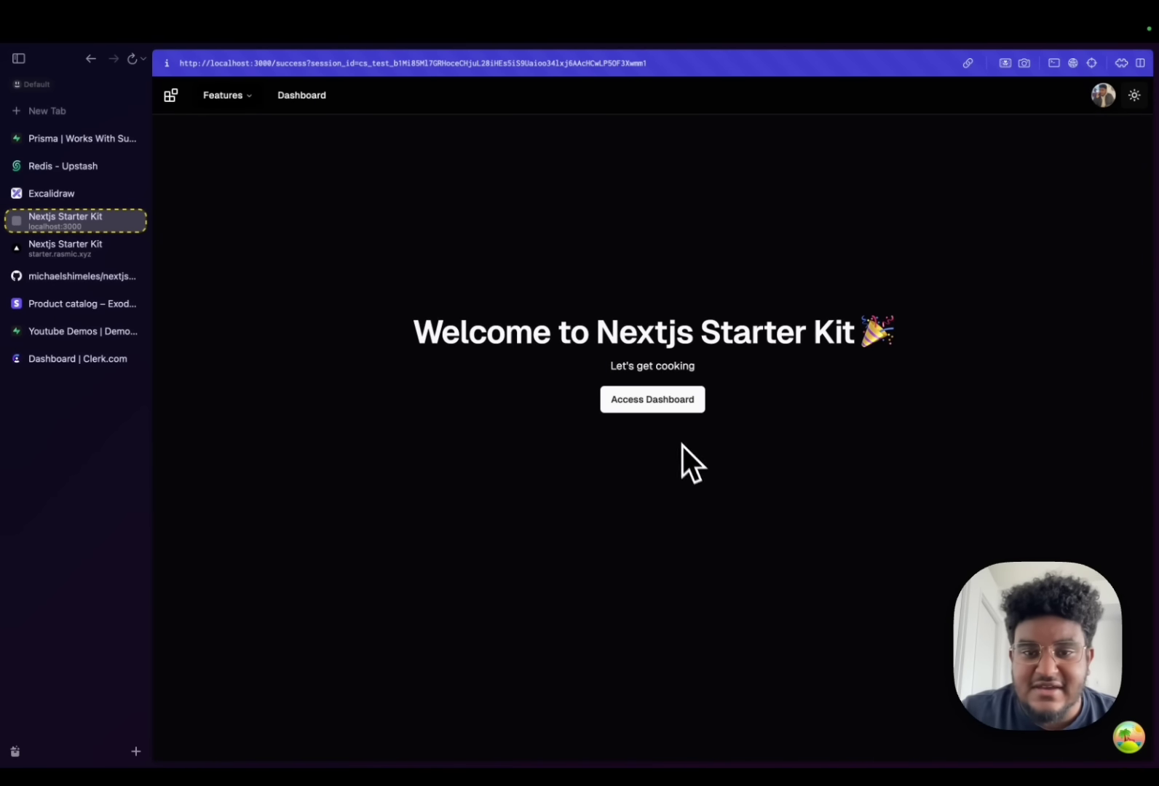
{"action": "left_click", "coordinate": [664, 404]}
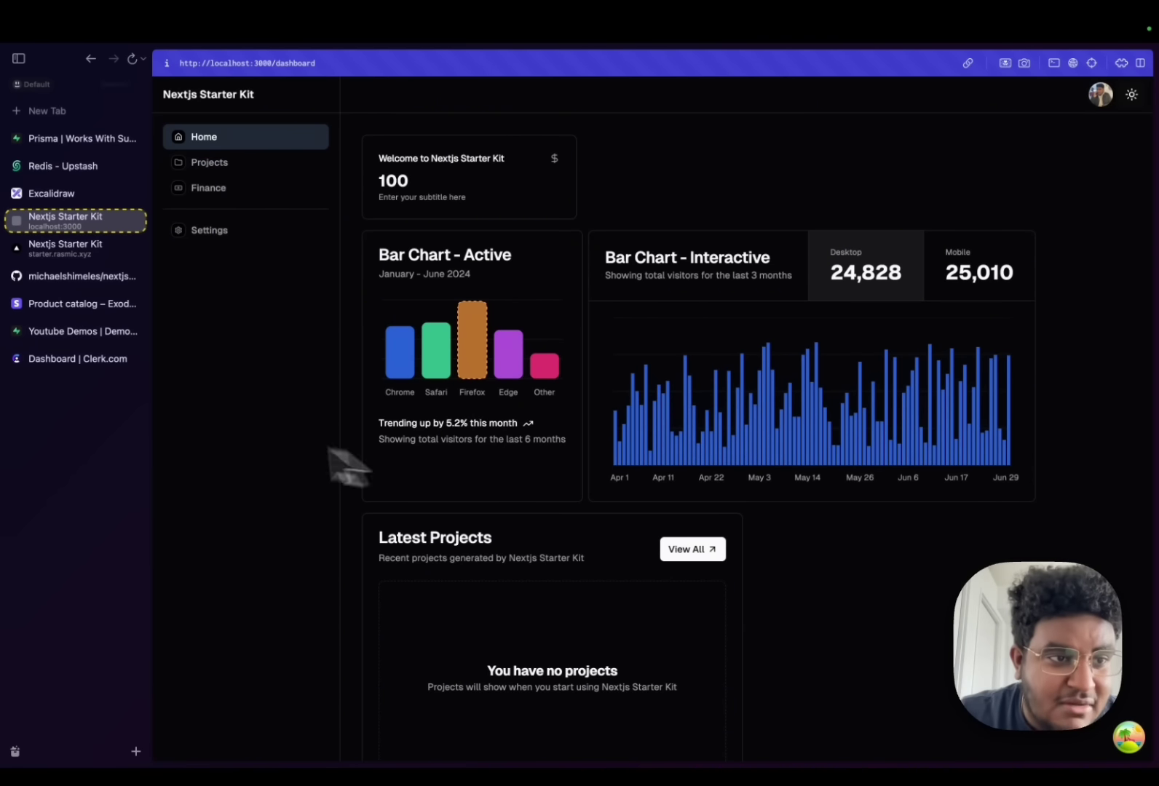
{"action": "left_click", "coordinate": [89, 333]}
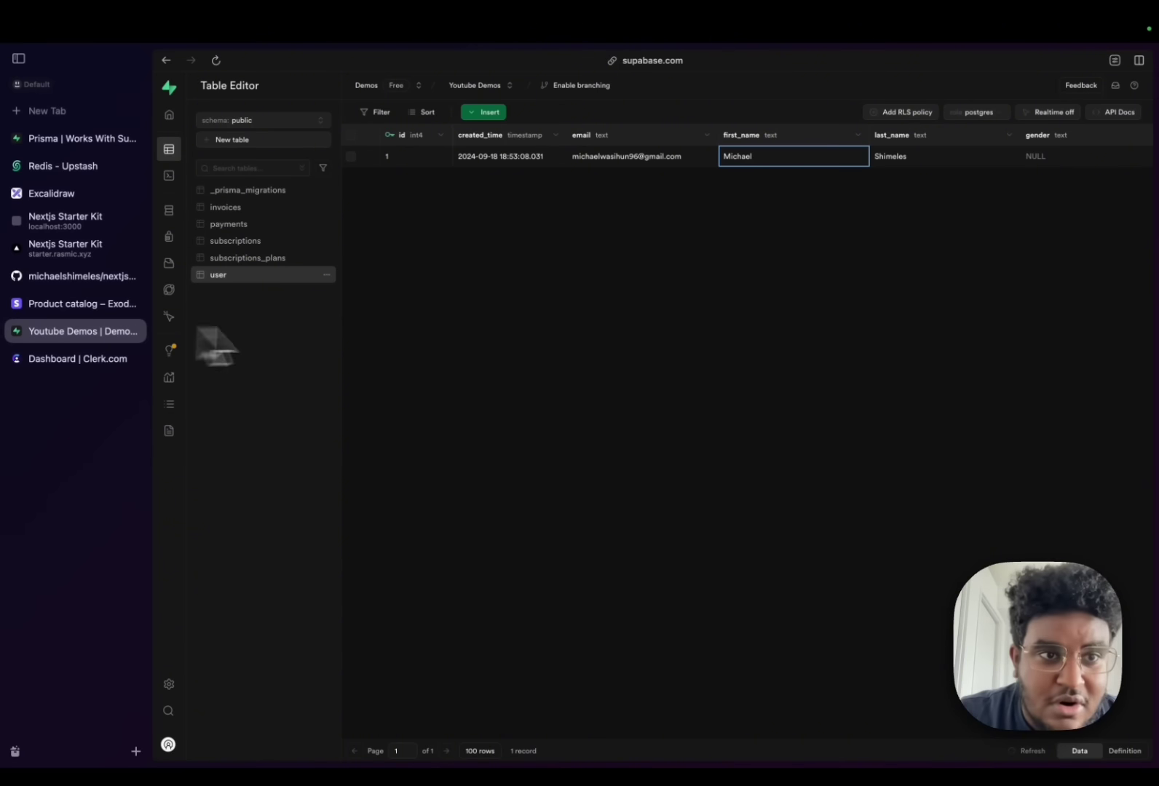
Step: Check the subscriptions table's single record with status active, then view the user and empty invoices tables
{"action": "left_click", "coordinate": [245, 210]}
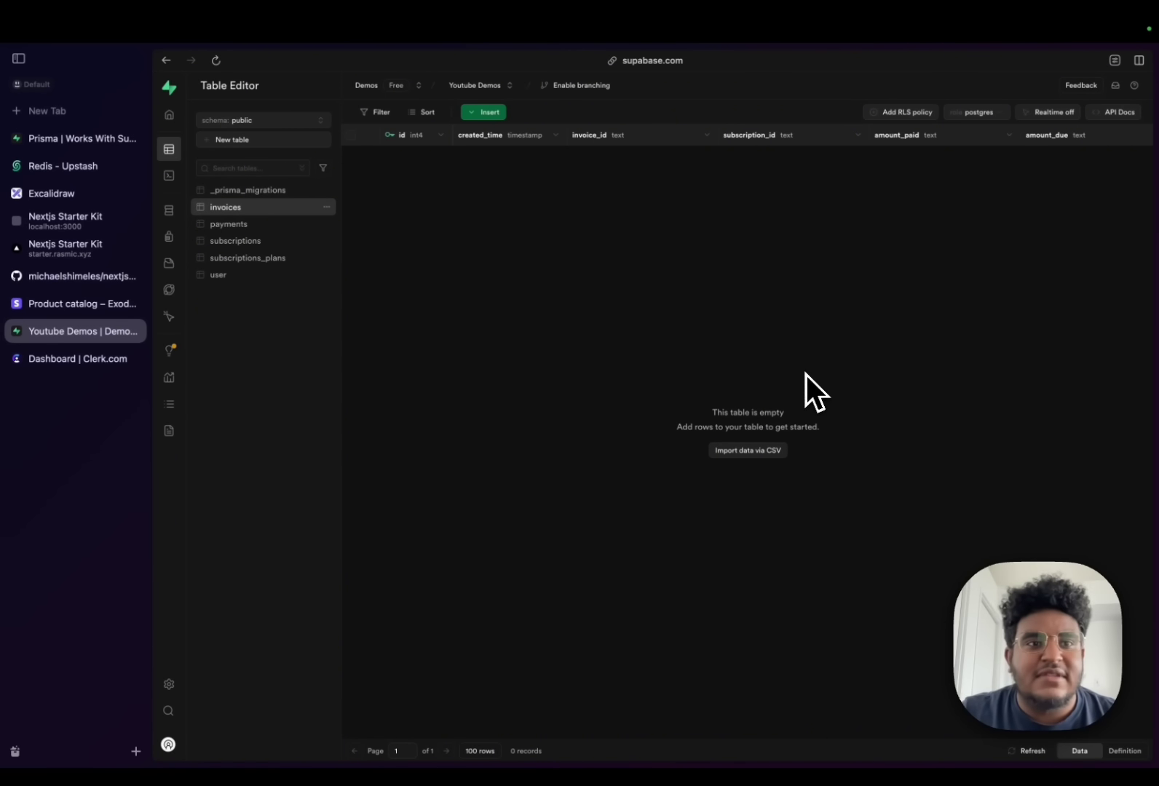
{"action": "left_click", "coordinate": [246, 242]}
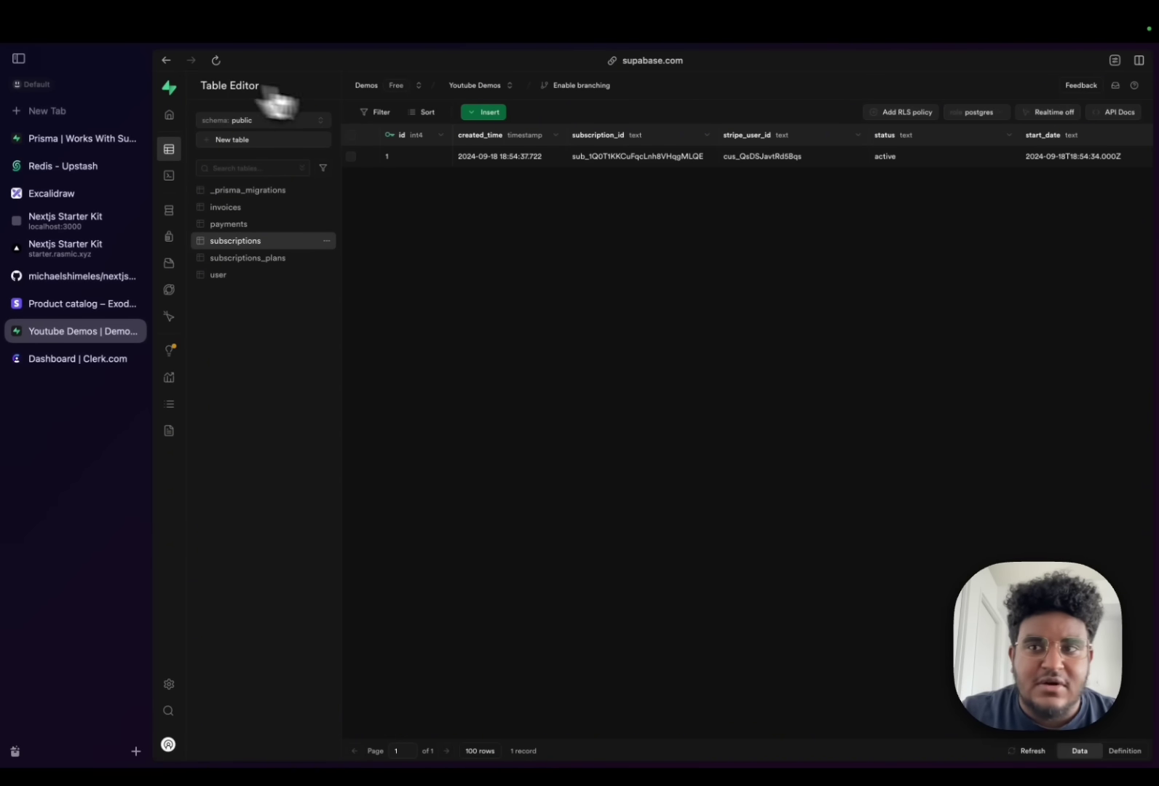
{"action": "scroll", "coordinate": [666, 166], "scroll_direction": "right", "scroll_amount": 8}
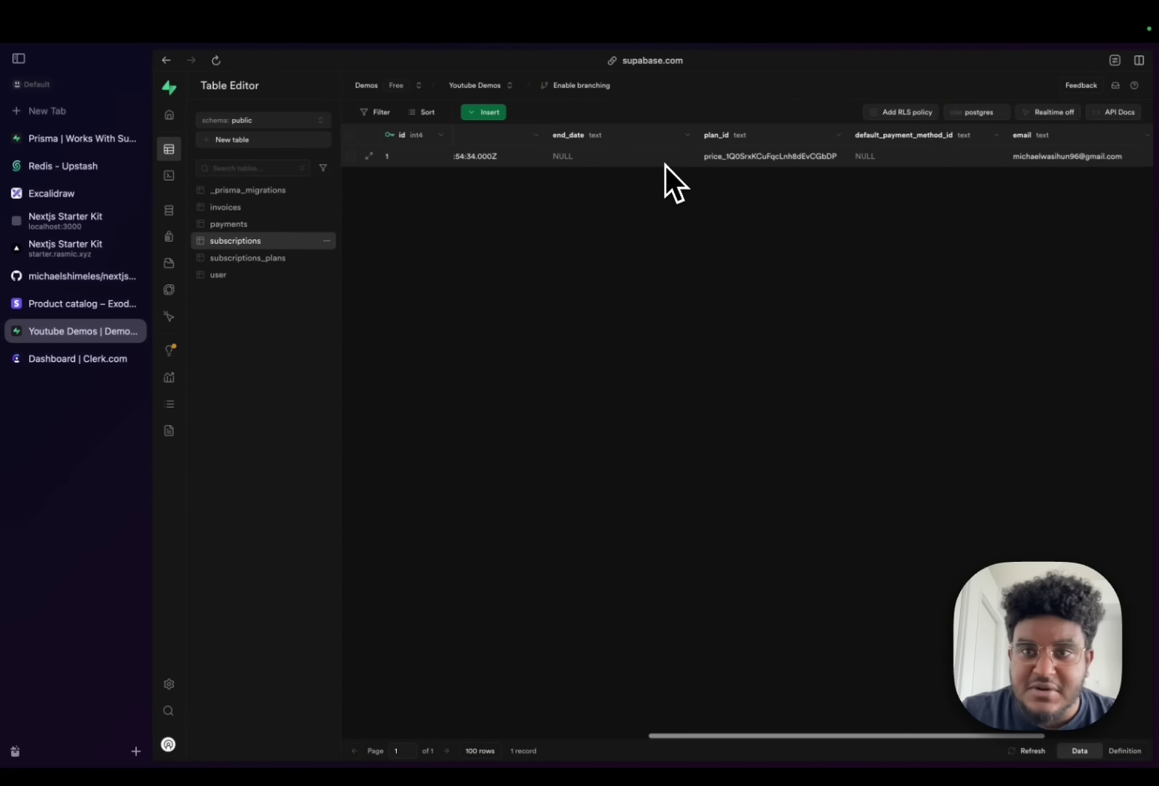
{"action": "scroll", "coordinate": [666, 166], "scroll_direction": "right", "scroll_amount": 2}
{"action": "scroll", "coordinate": [665, 166], "scroll_direction": "left", "scroll_amount": 10}
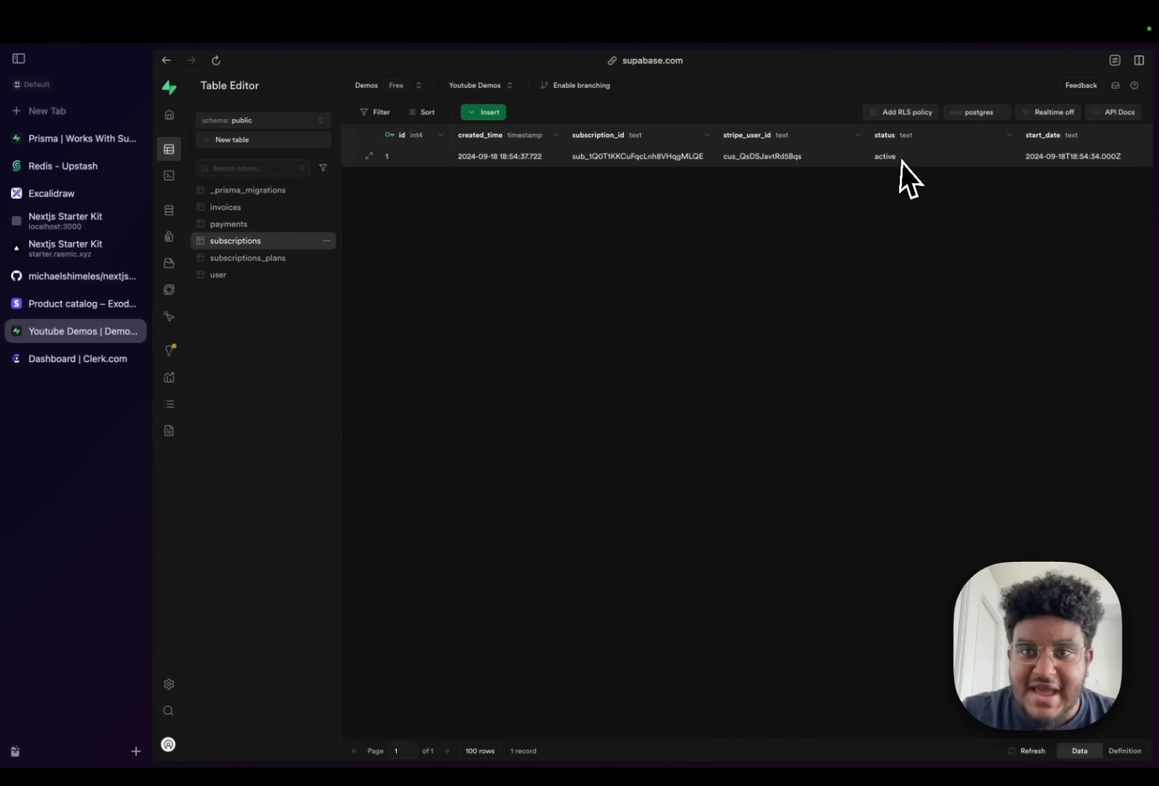
{"action": "left_click", "coordinate": [900, 159]}
{"action": "scroll", "coordinate": [851, 172], "scroll_direction": "right", "scroll_amount": 8}
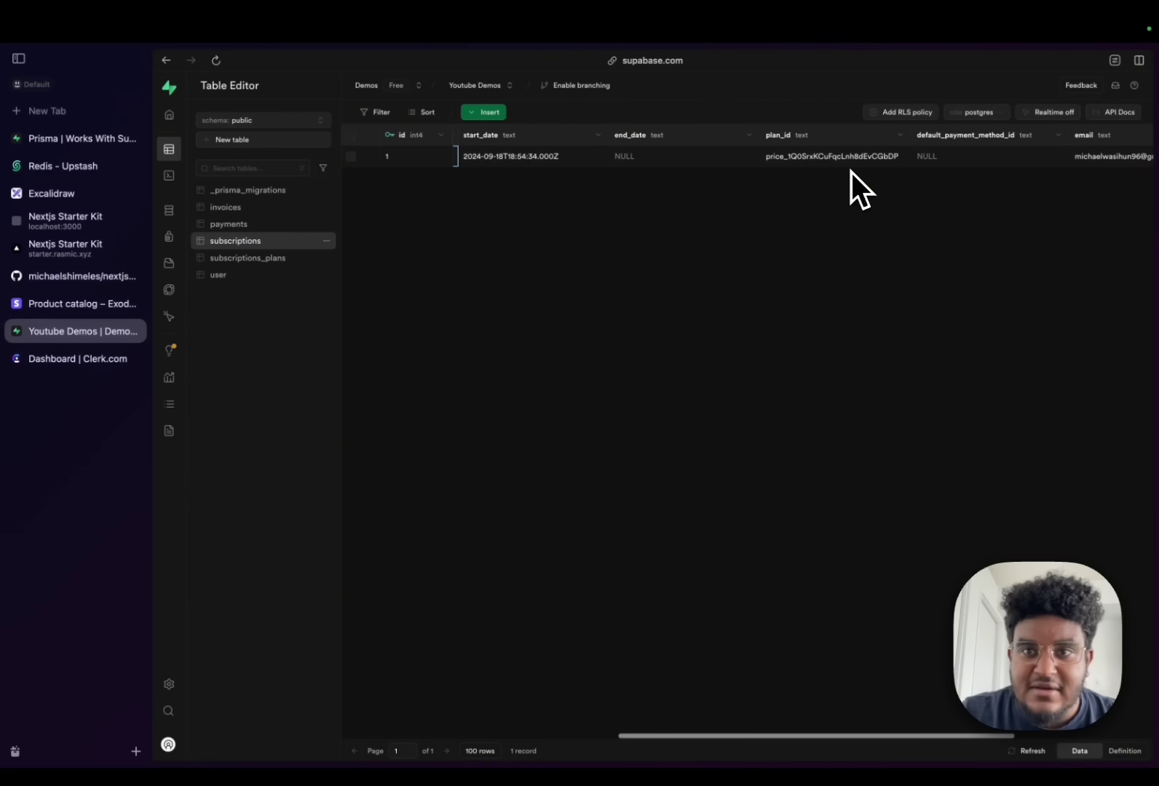
{"action": "scroll", "coordinate": [768, 178], "scroll_direction": "right", "scroll_amount": 6}
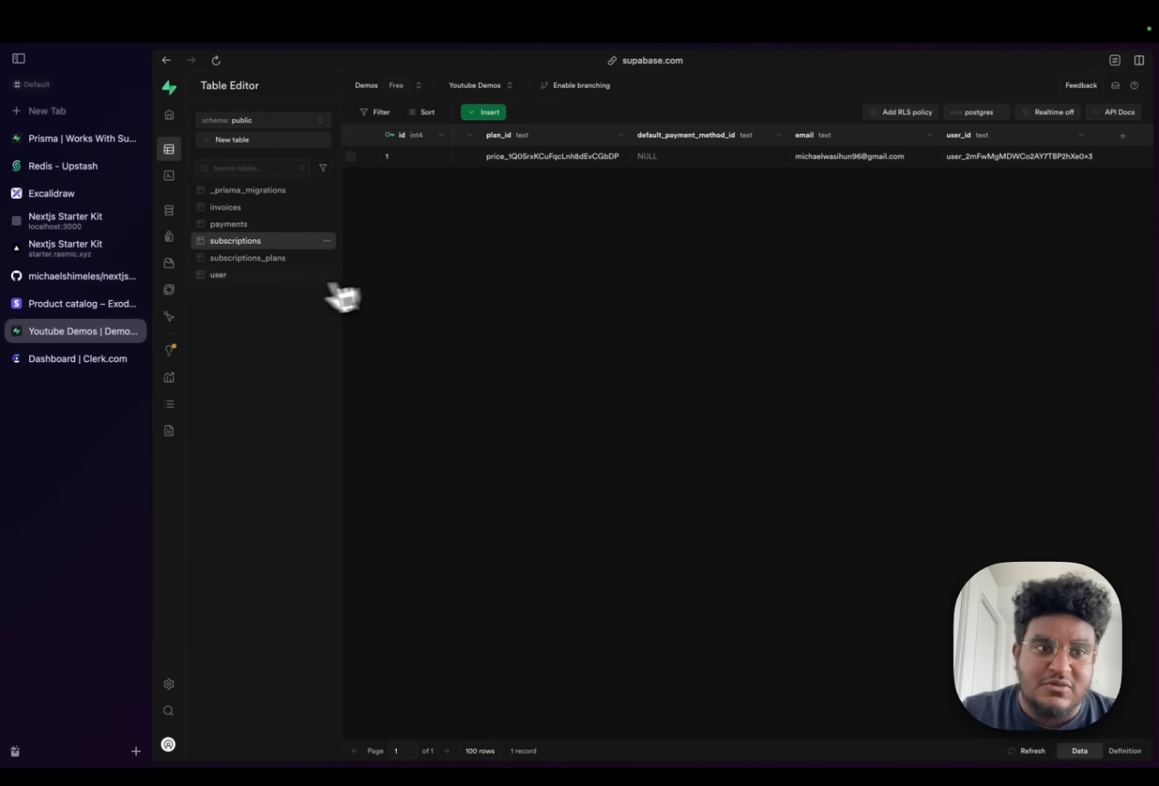
{"action": "left_click", "coordinate": [277, 276]}
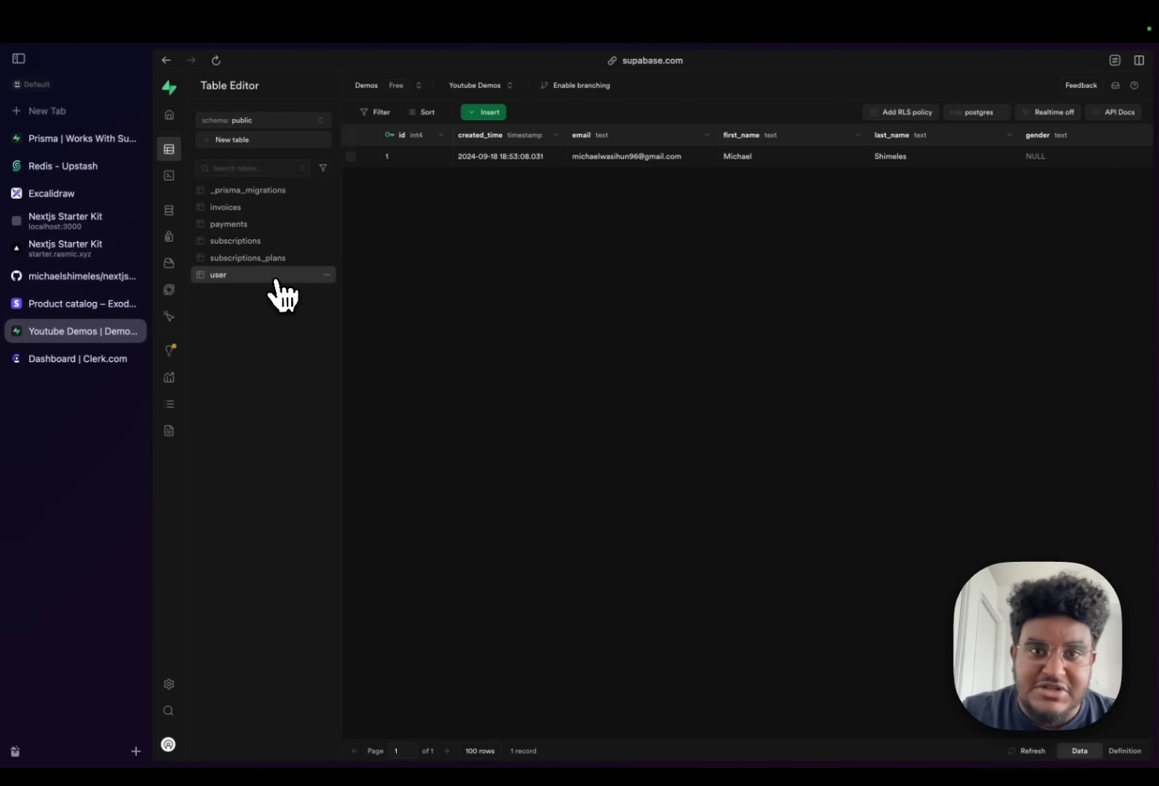
{"action": "left_click", "coordinate": [252, 208]}
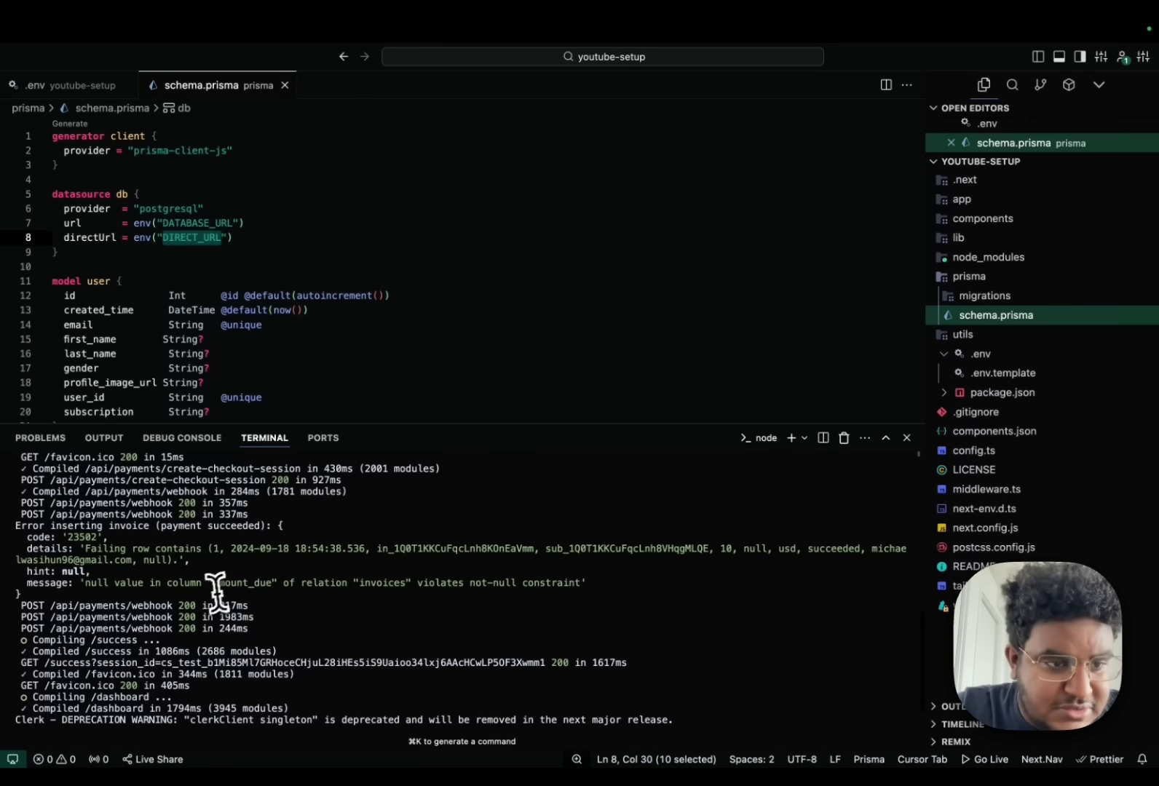
Step: Highlight the invoice insert error: a null value in amount_due violates the not-null constraint
{"action": "scroll", "coordinate": [215, 593], "scroll_direction": "up", "scroll_amount": 1}
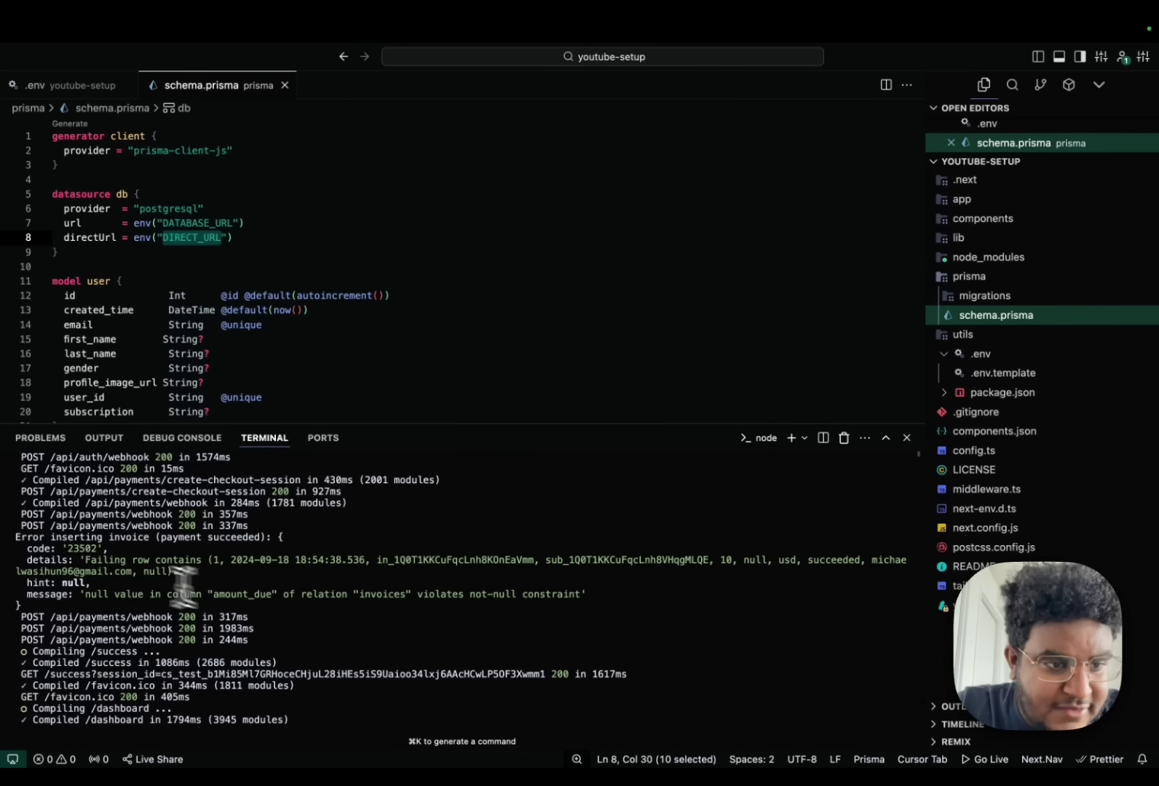
{"action": "left_click_drag", "start_coordinate": [16, 539], "coordinate": [96, 592]}
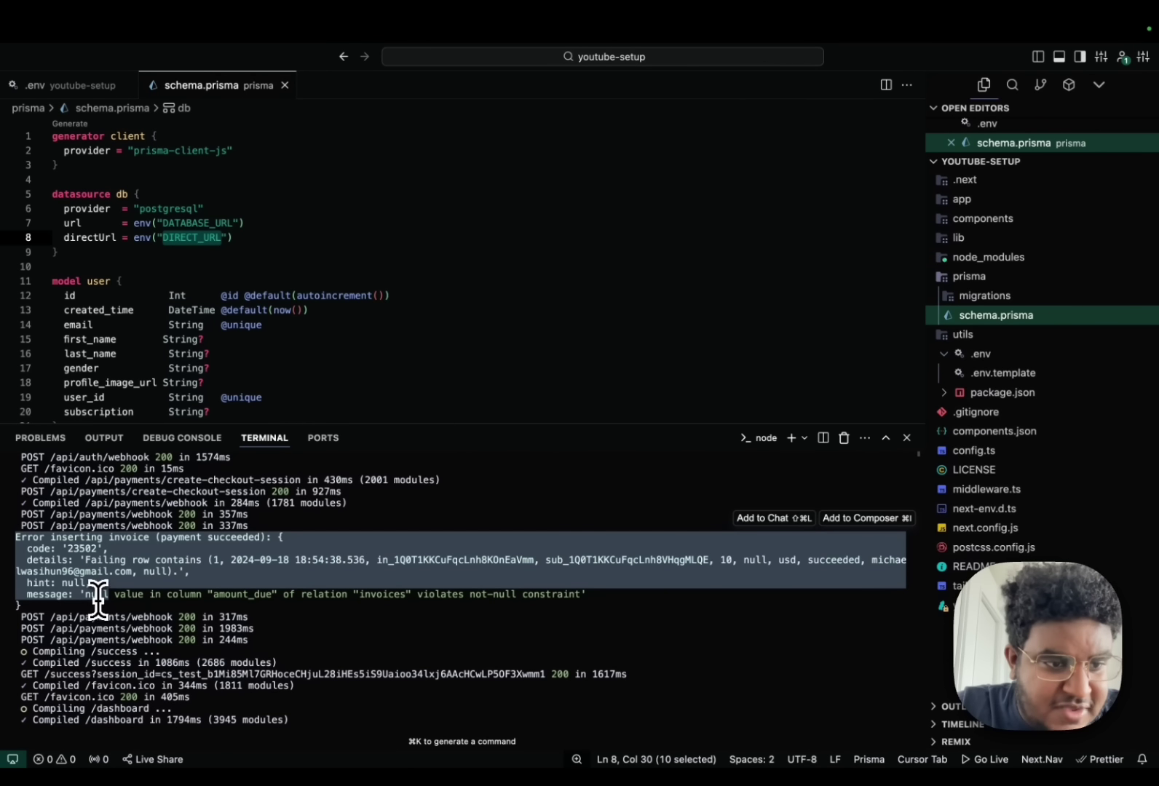
{"action": "left_click", "coordinate": [70, 552]}
{"action": "scroll", "coordinate": [142, 560], "scroll_direction": "down", "scroll_amount": 3}
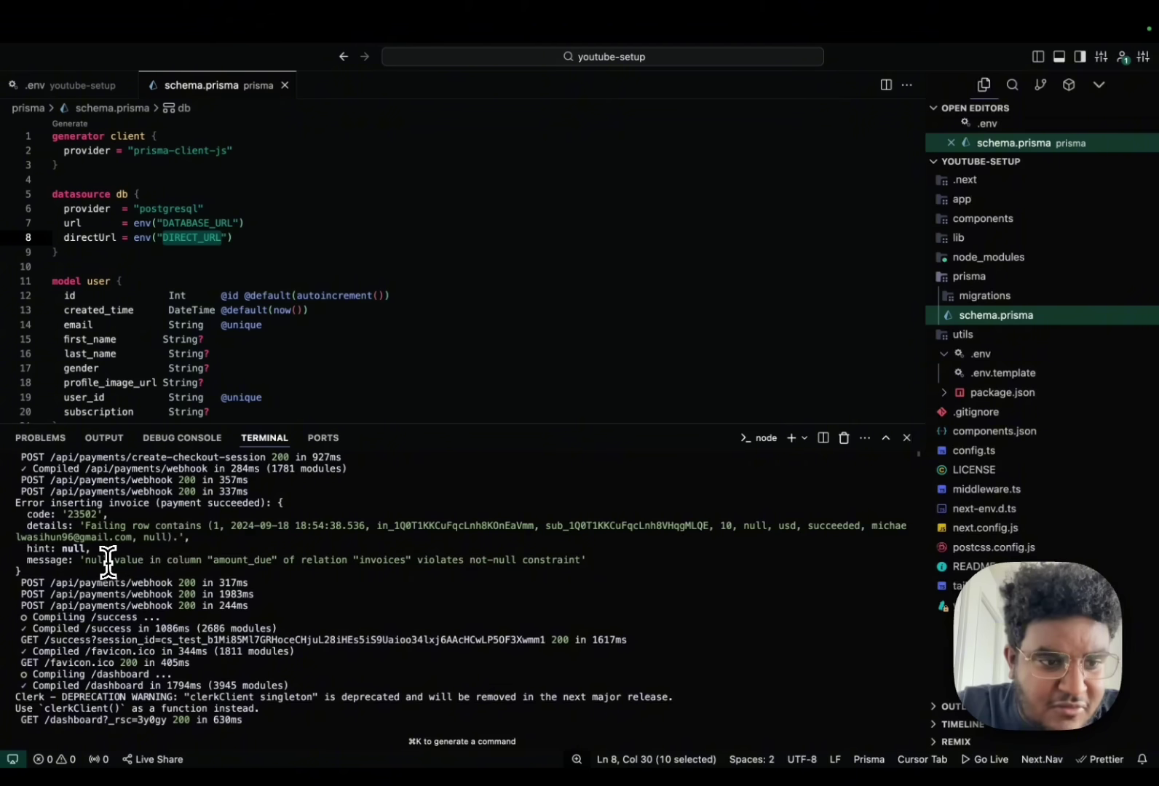
{"action": "left_click_drag", "start_coordinate": [108, 560], "coordinate": [188, 559]}
{"action": "double_click", "coordinate": [238, 560]}
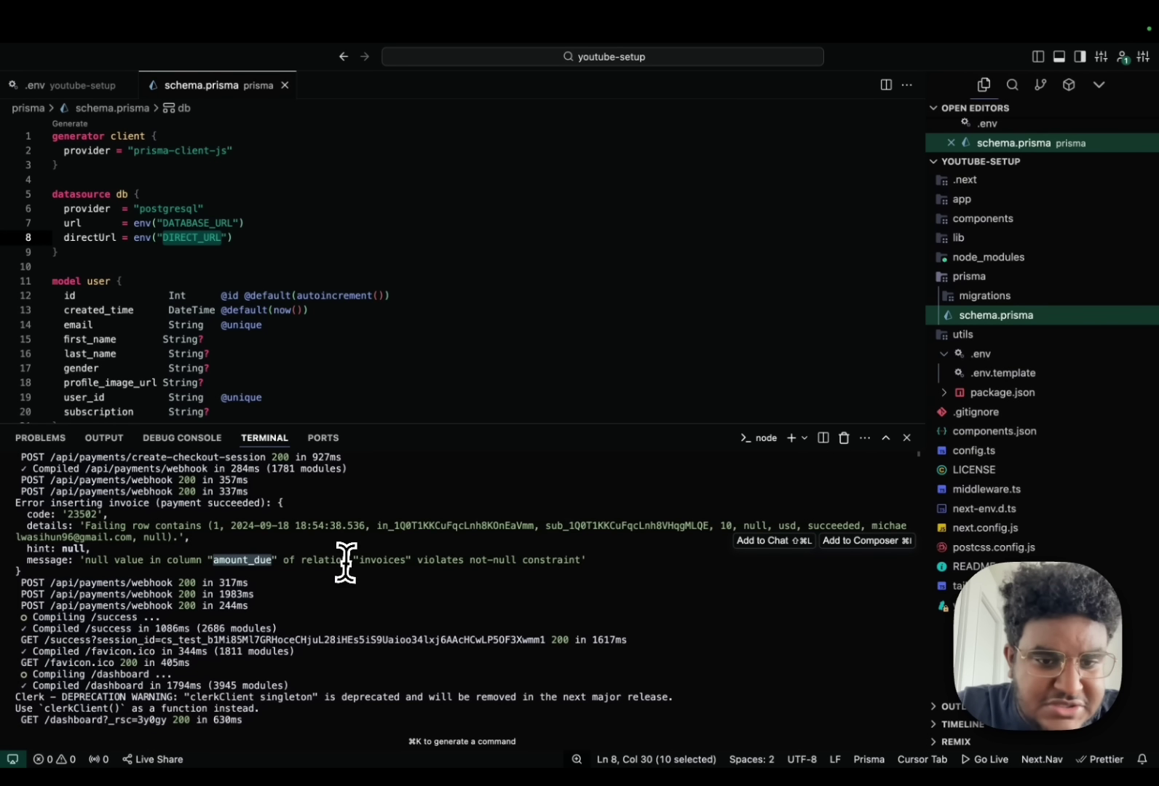
{"action": "double_click", "coordinate": [442, 559]}
{"action": "left_click", "coordinate": [509, 559]}
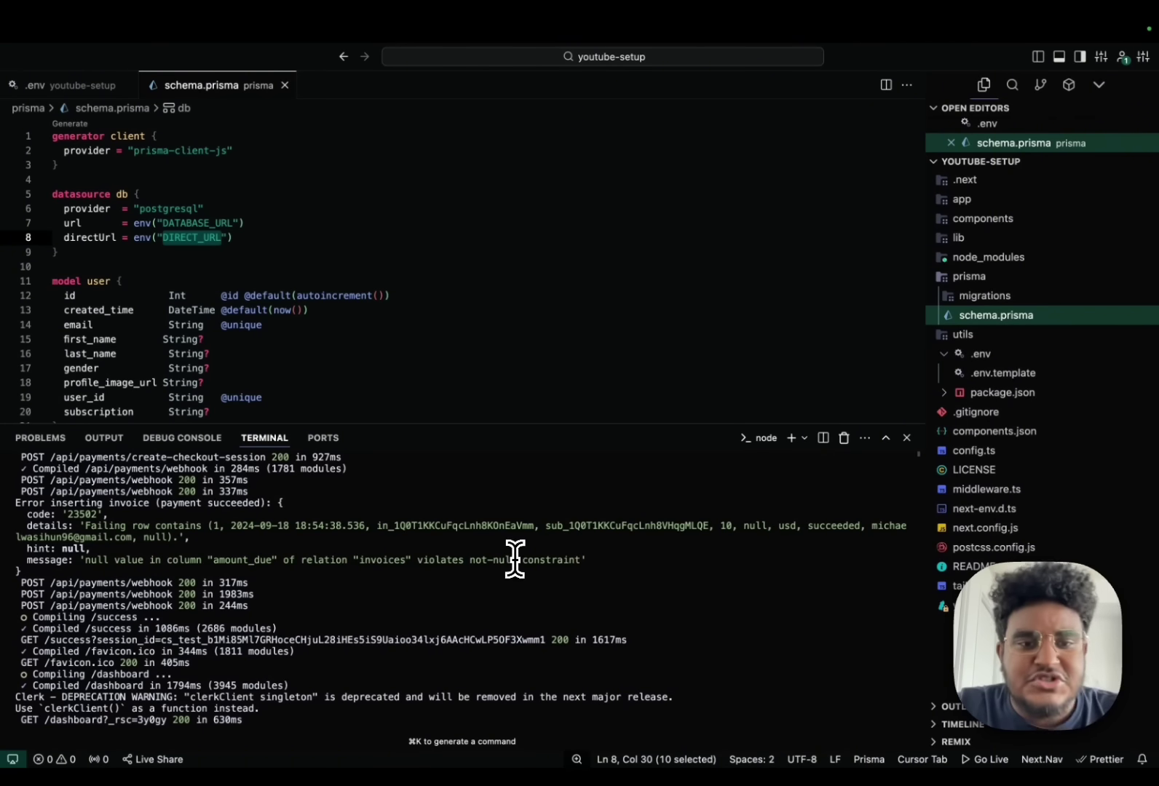
Step: Reread the error lines, then switch back to the Supabase browser space
{"action": "scroll", "coordinate": [360, 364], "scroll_direction": "down", "scroll_amount": 2}
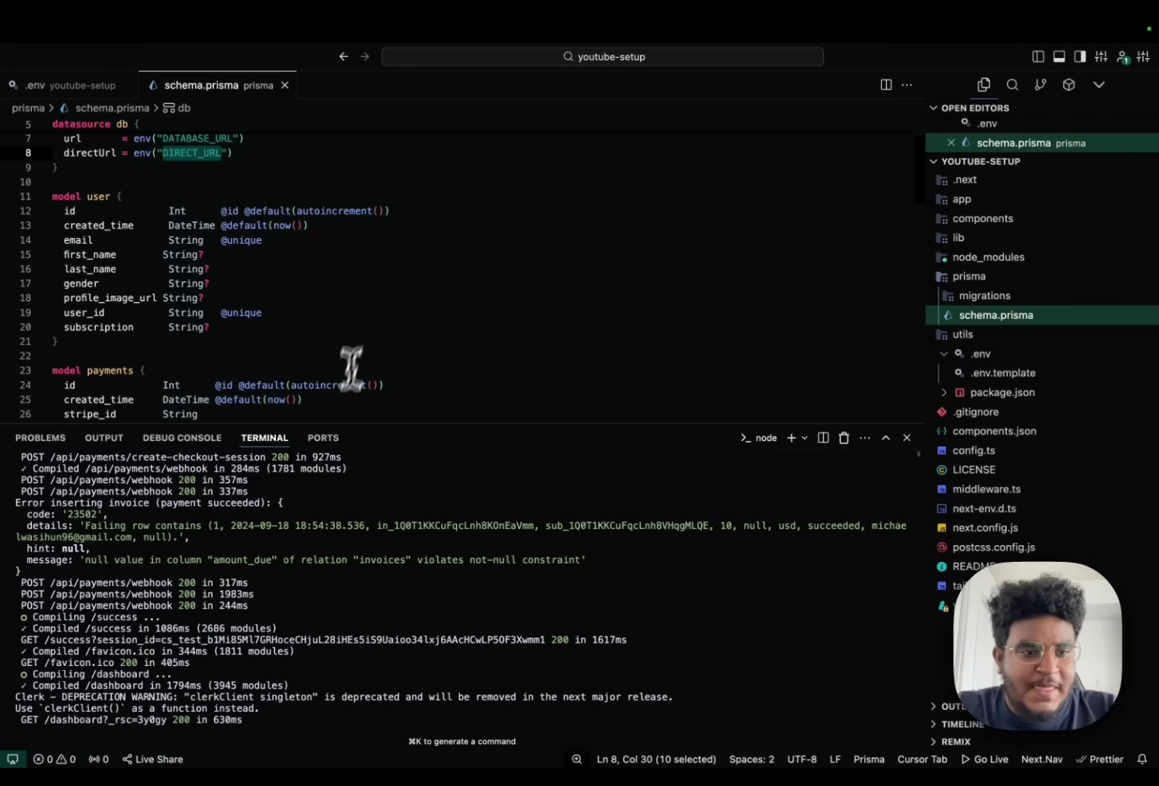
{"action": "left_click_drag", "start_coordinate": [206, 519], "coordinate": [186, 486]}
{"action": "left_click", "coordinate": [187, 492]}
{"action": "left_click", "coordinate": [188, 503]}
{"action": "key", "text": "ctrl+Right"}
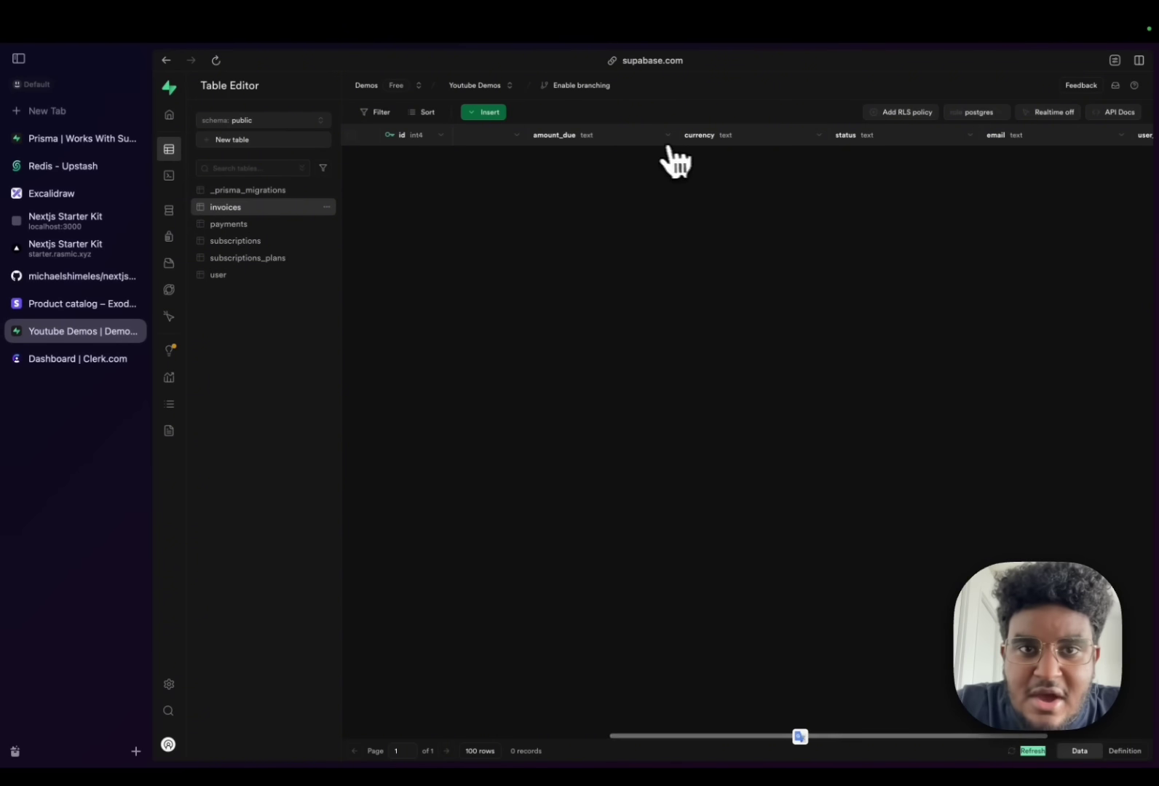
Step: Turn on Allow Nullable for the invoices amount_due column, save, and return to Cursor
{"action": "left_click", "coordinate": [666, 136]}
{"action": "left_click", "coordinate": [603, 160]}
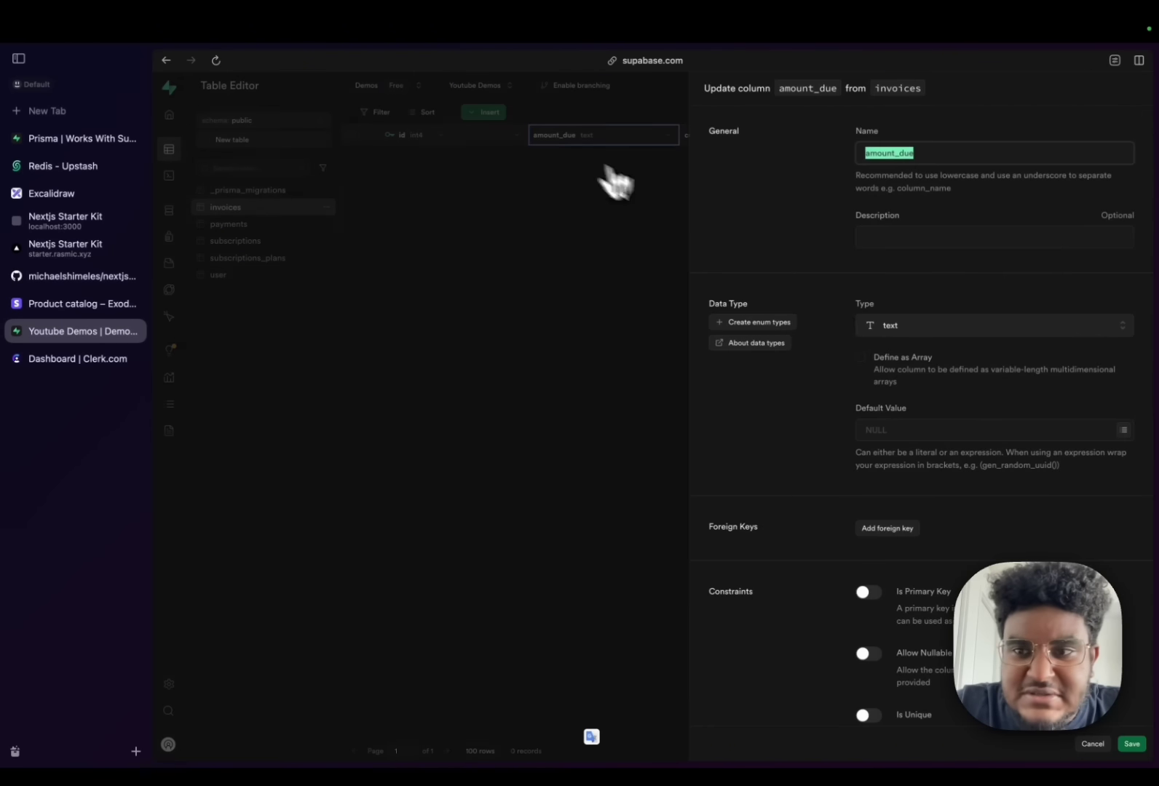
{"action": "left_click", "coordinate": [867, 654]}
{"action": "left_click", "coordinate": [1133, 744]}
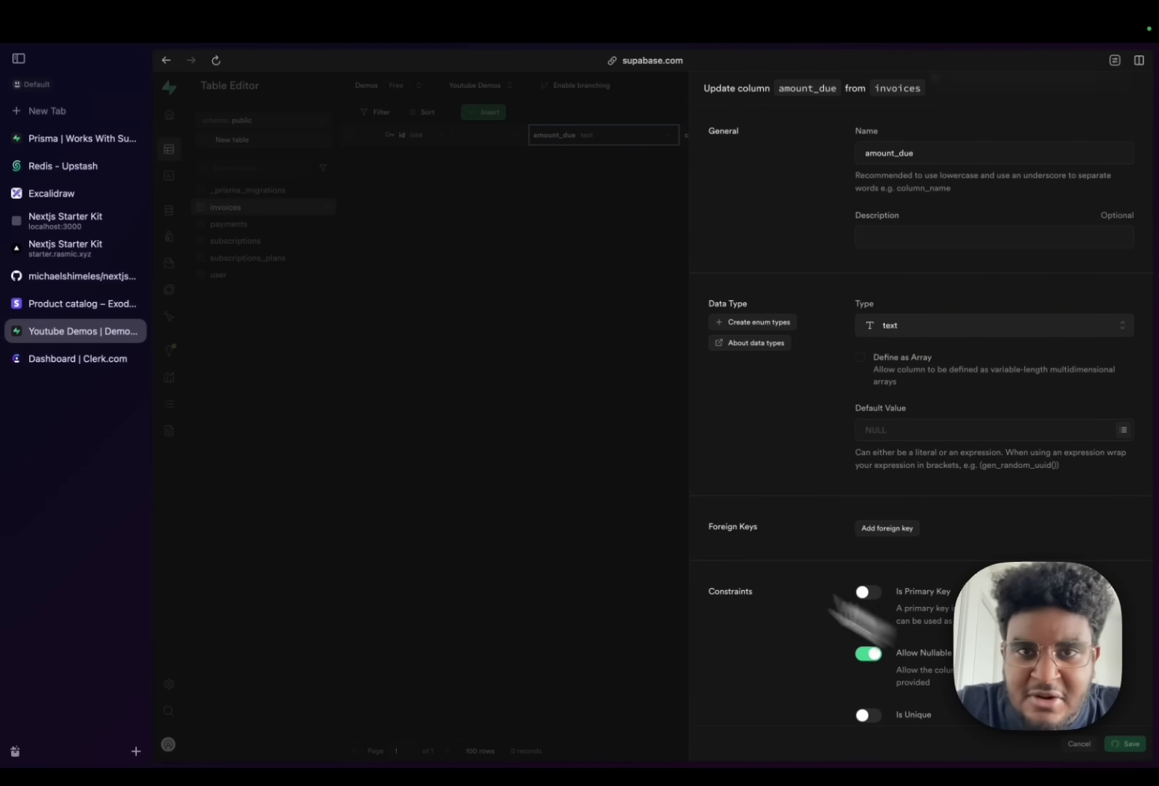
{"action": "key", "text": "ctrl+Left"}
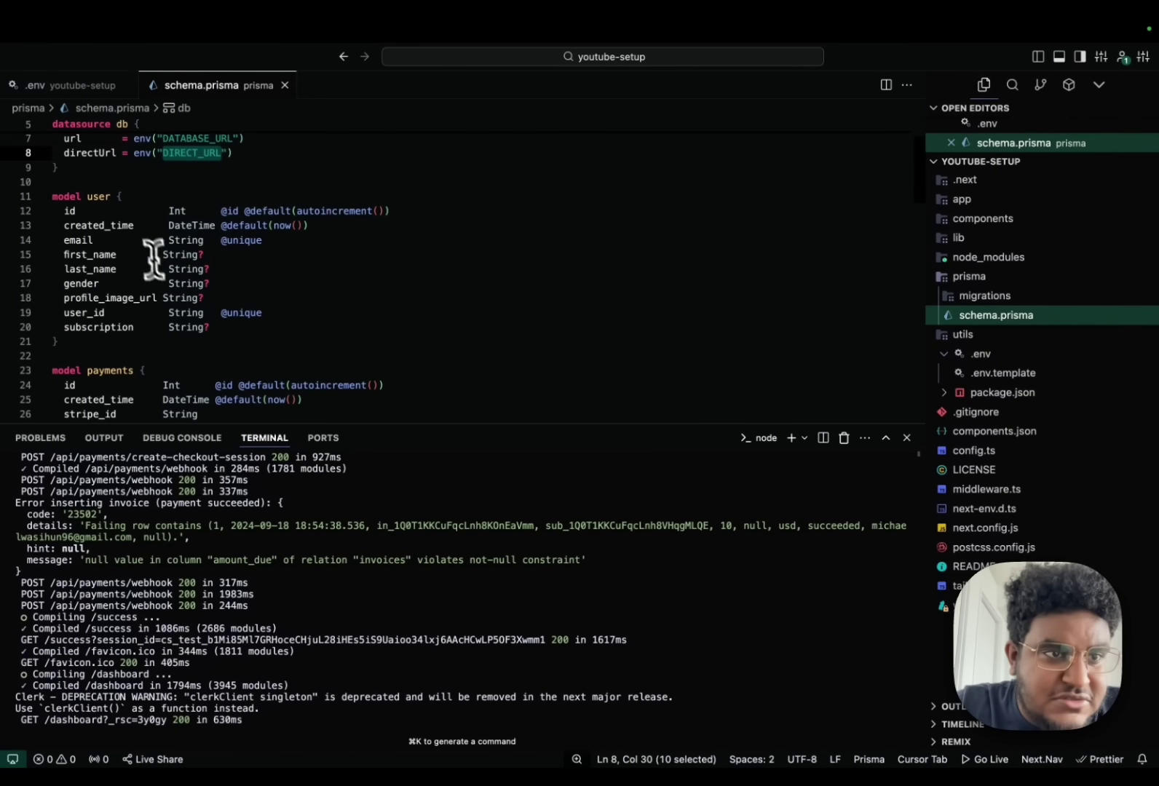
Step: In schema.prisma's invoices model, change amount_due's type to String? to make it optional
{"action": "scroll", "coordinate": [146, 251], "scroll_direction": "down", "scroll_amount": 10}
{"action": "scroll", "coordinate": [142, 243], "scroll_direction": "down", "scroll_amount": 8}
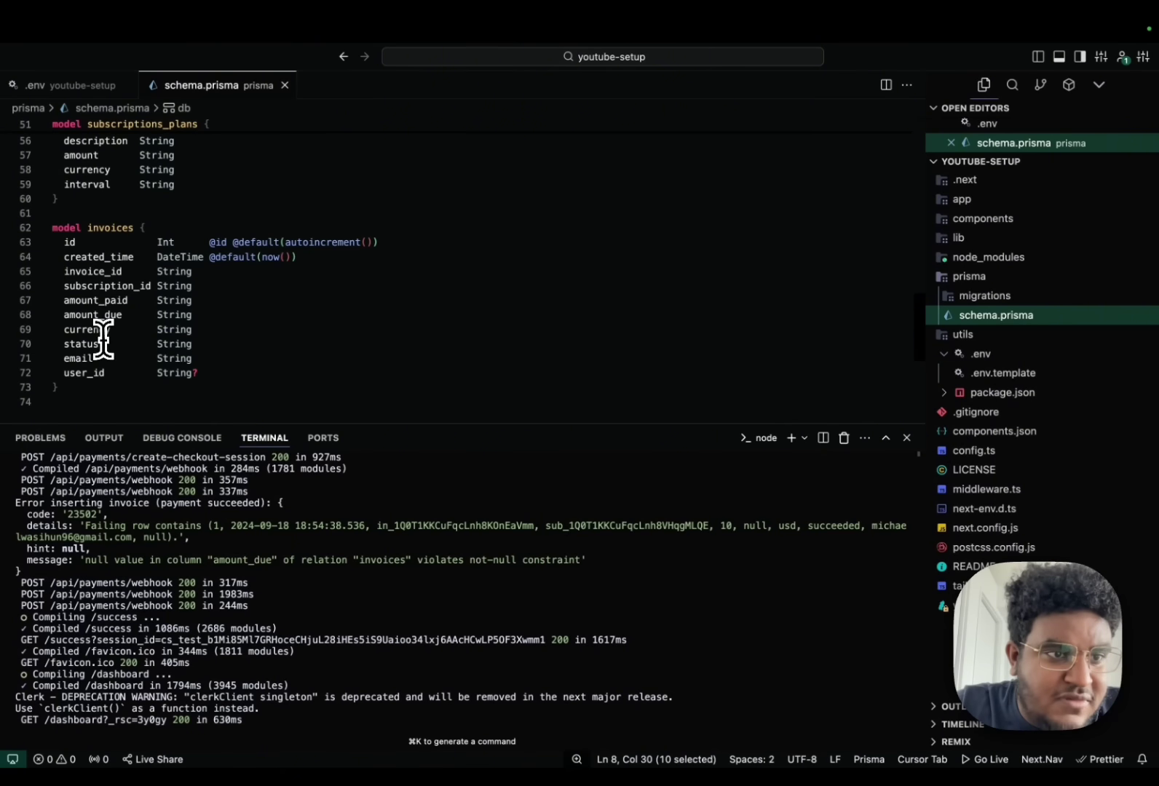
{"action": "left_click", "coordinate": [189, 315]}
{"action": "type", "text": "?"}
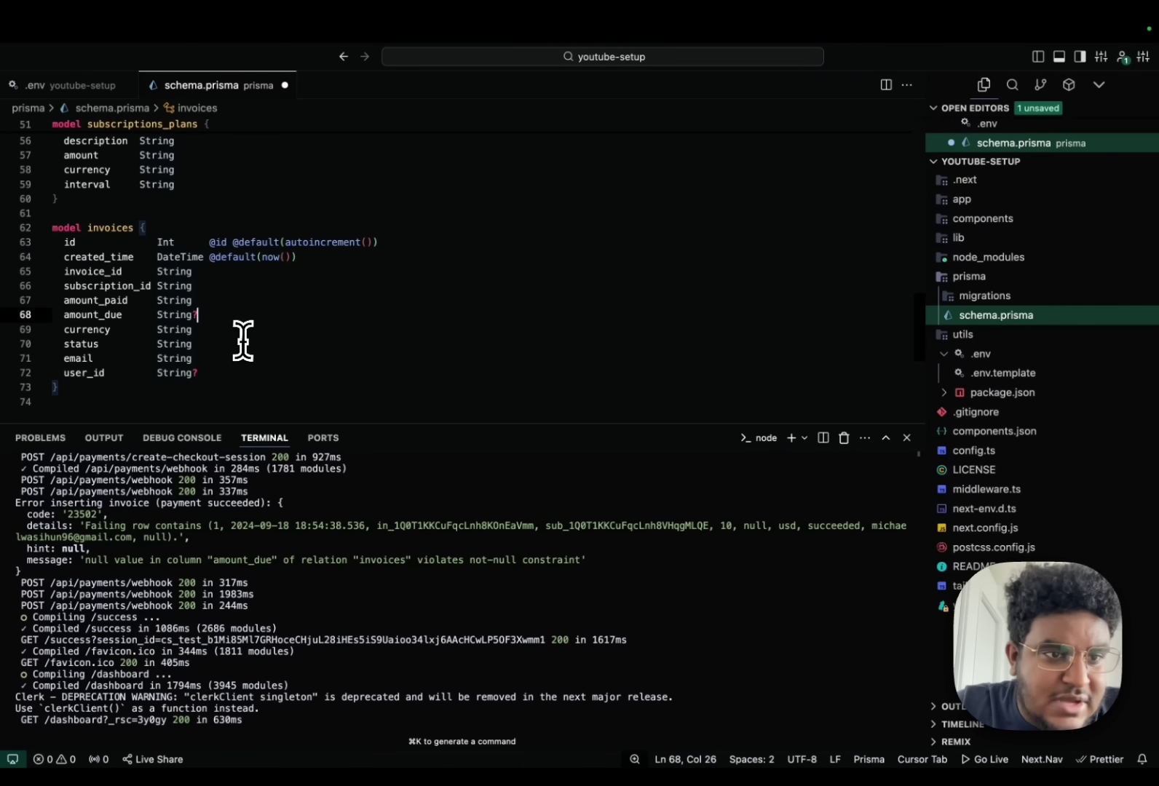
{"action": "left_click", "coordinate": [242, 343]}
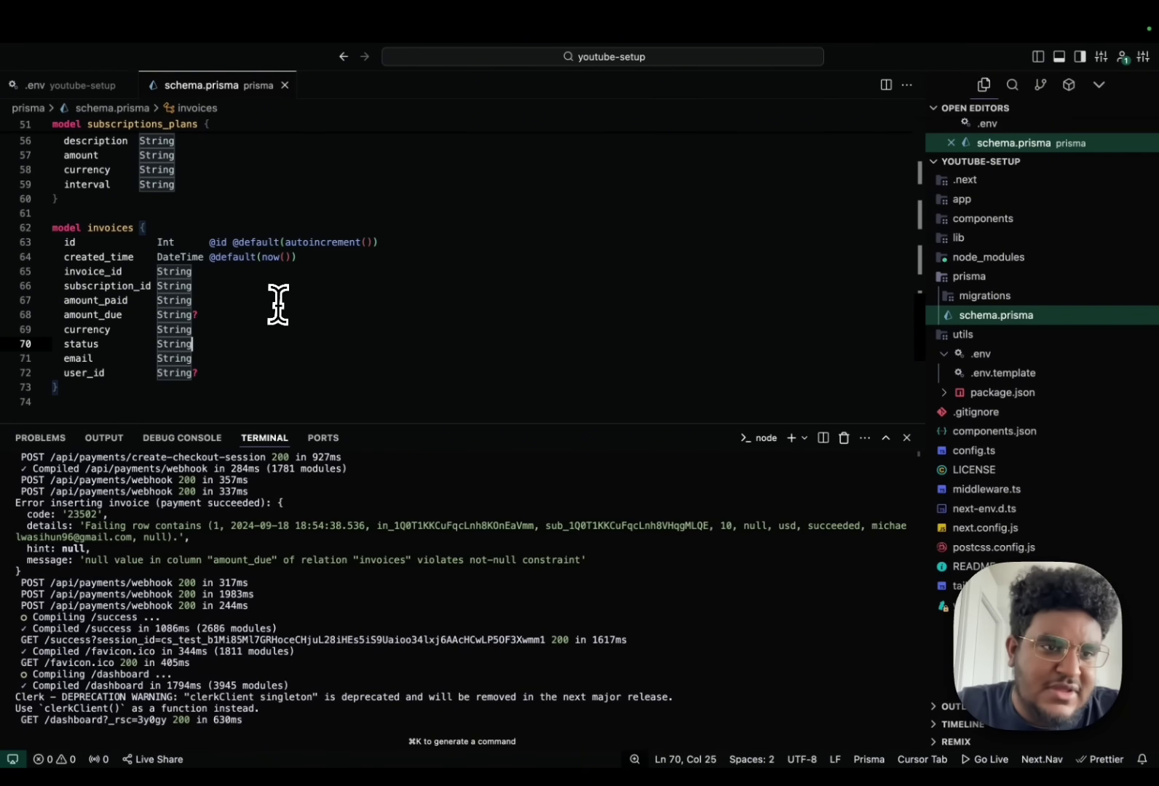
{"action": "left_click", "coordinate": [197, 315]}
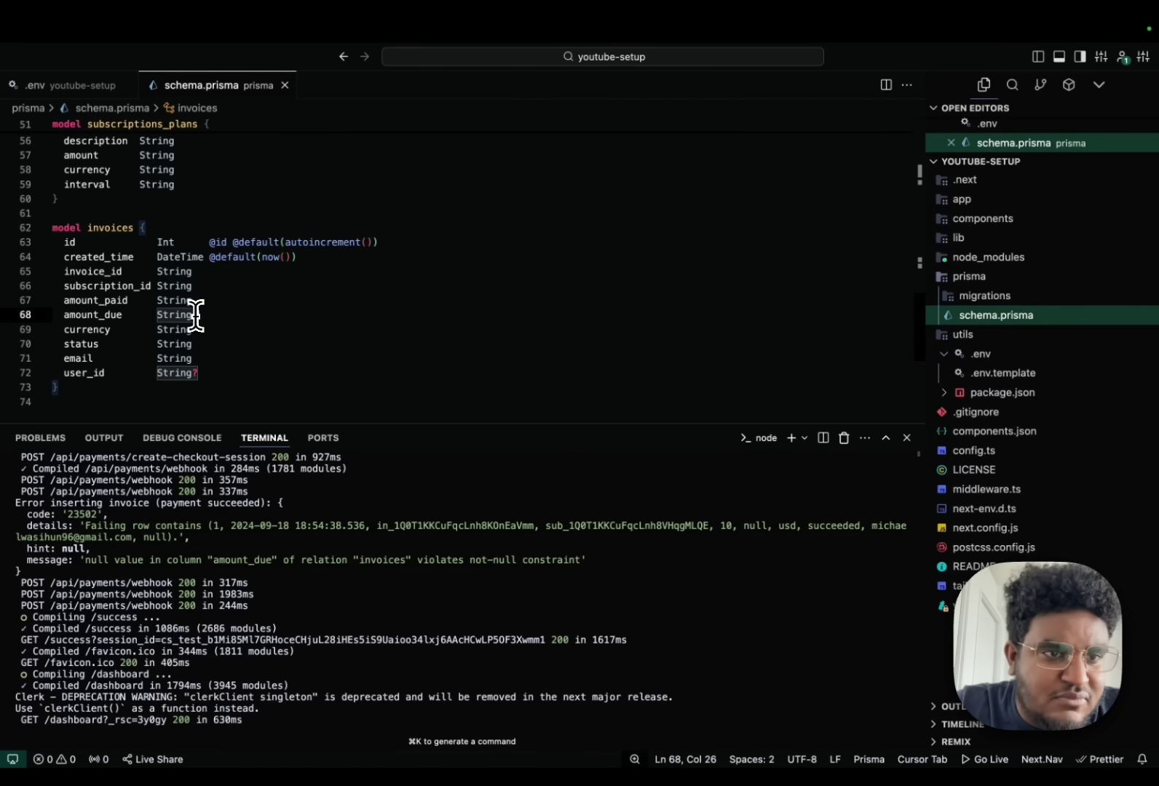
{"action": "left_click_drag", "start_coordinate": [196, 314], "coordinate": [194, 318]}
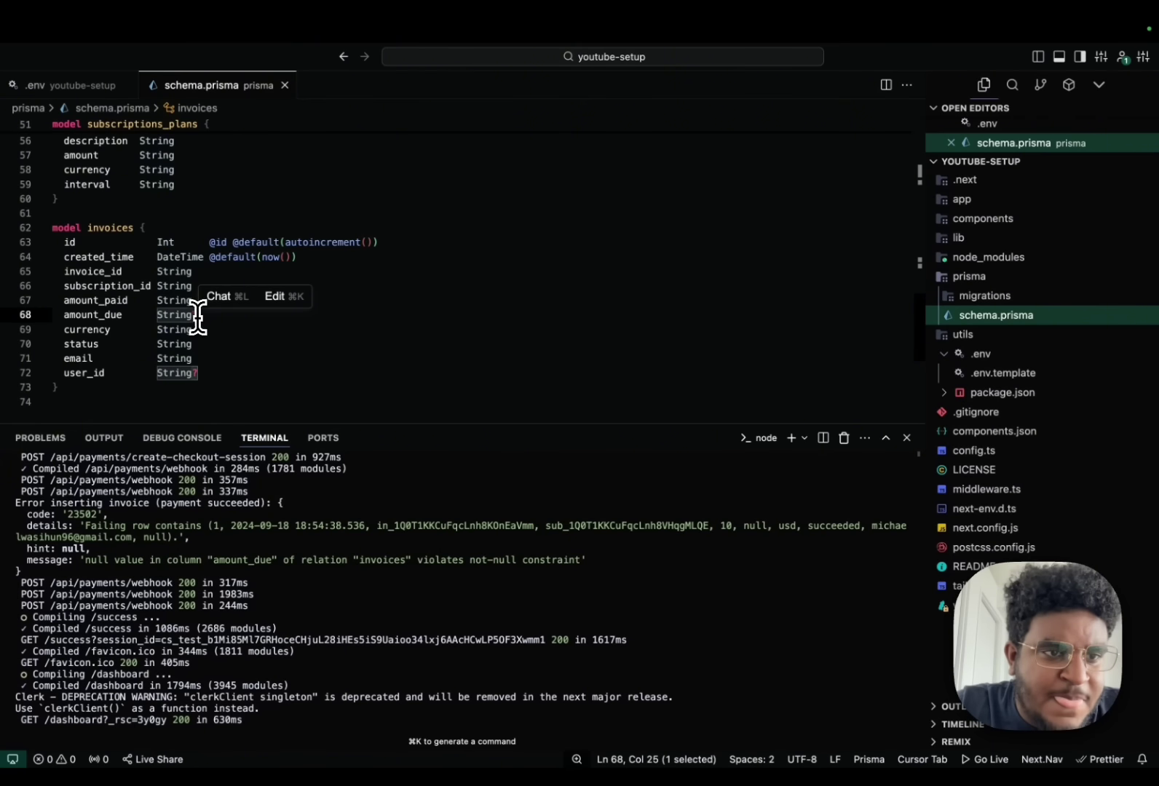
{"action": "triple_click", "coordinate": [196, 314]}
Step: Ask the AI chat 'what does the ? do' and 'how about nullable', then go to Supabase
{"action": "key", "text": "super+l"}
{"action": "type", "text": "w"}
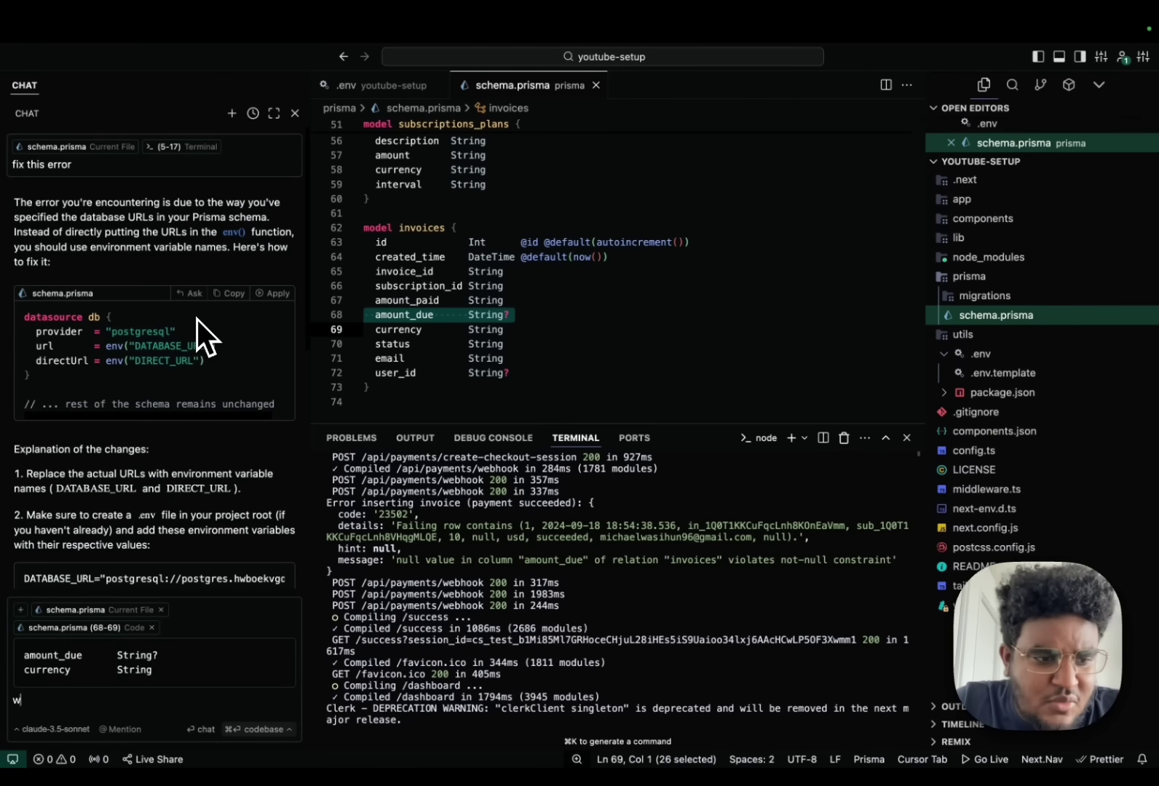
{"action": "type", "text": "hat does the ?"}
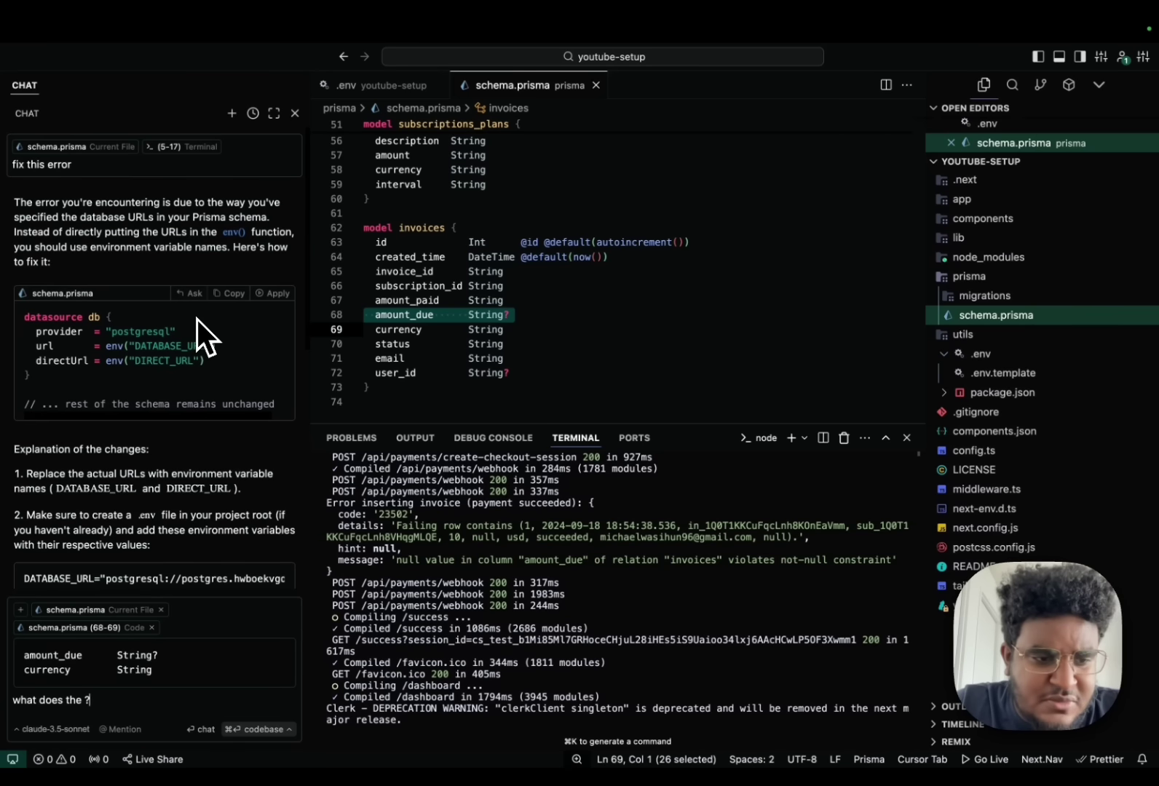
{"action": "type", "text": " do"}
{"action": "key", "text": "Return"}
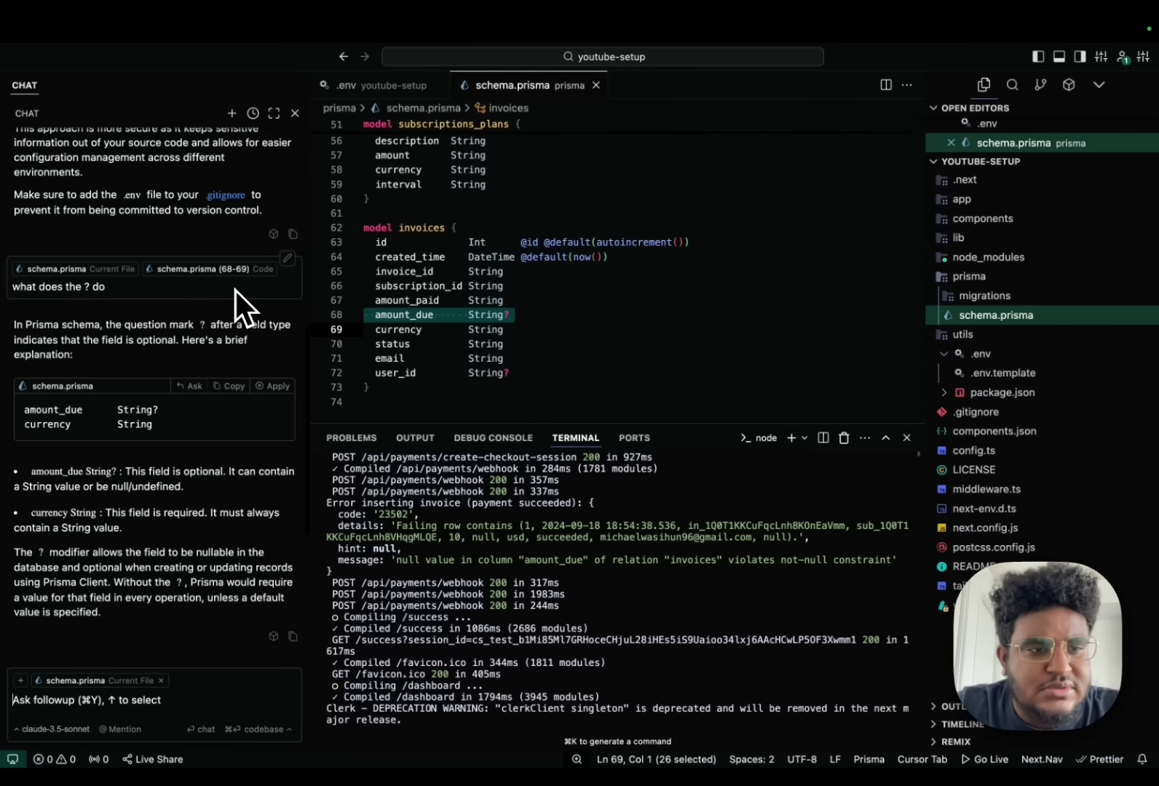
{"action": "type", "text": "how a"}
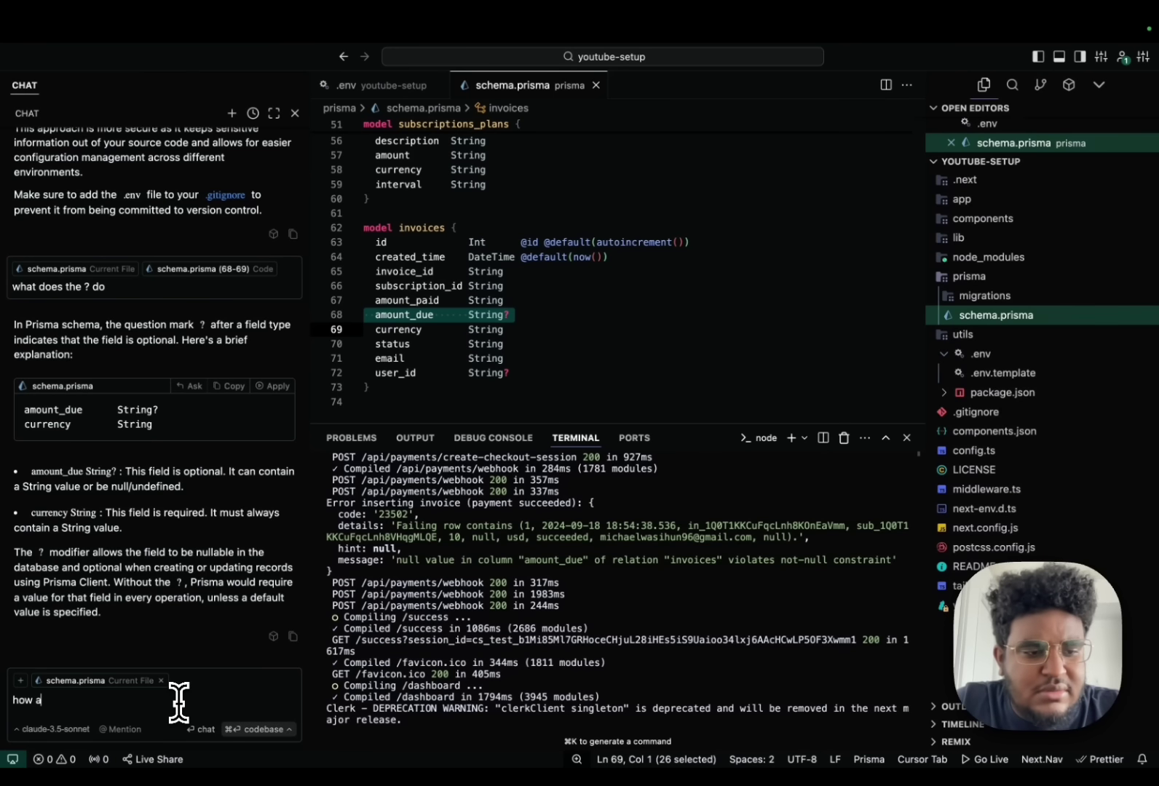
{"action": "type", "text": "bout nullable"}
{"action": "key", "text": "Return"}
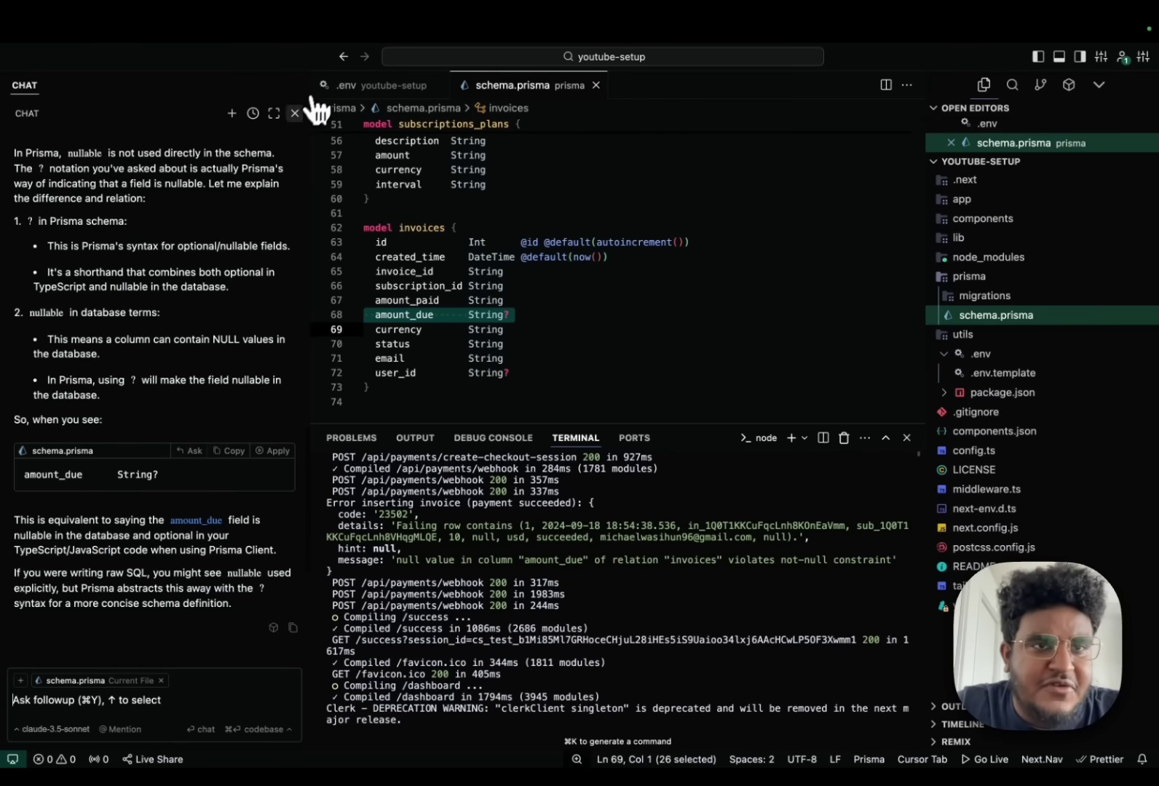
{"action": "left_click", "coordinate": [295, 113]}
{"action": "left_click", "coordinate": [469, 241]}
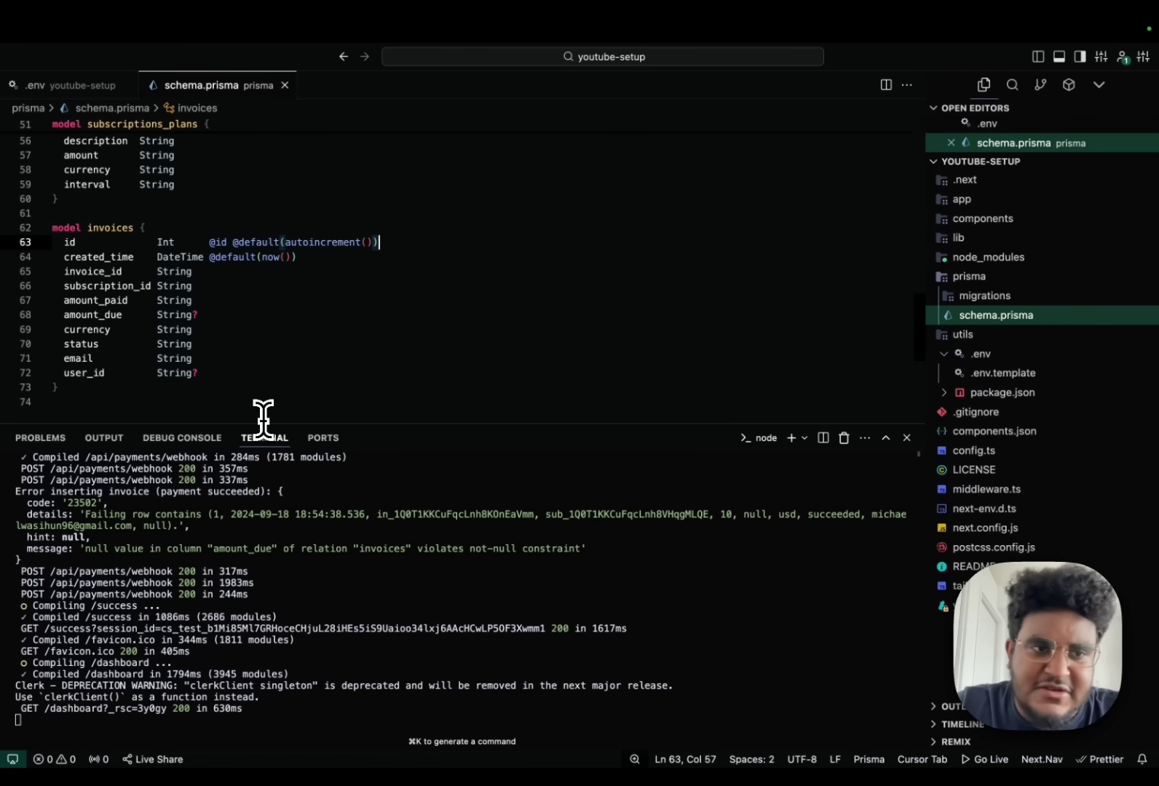
{"action": "key", "text": "ctrl+Right"}
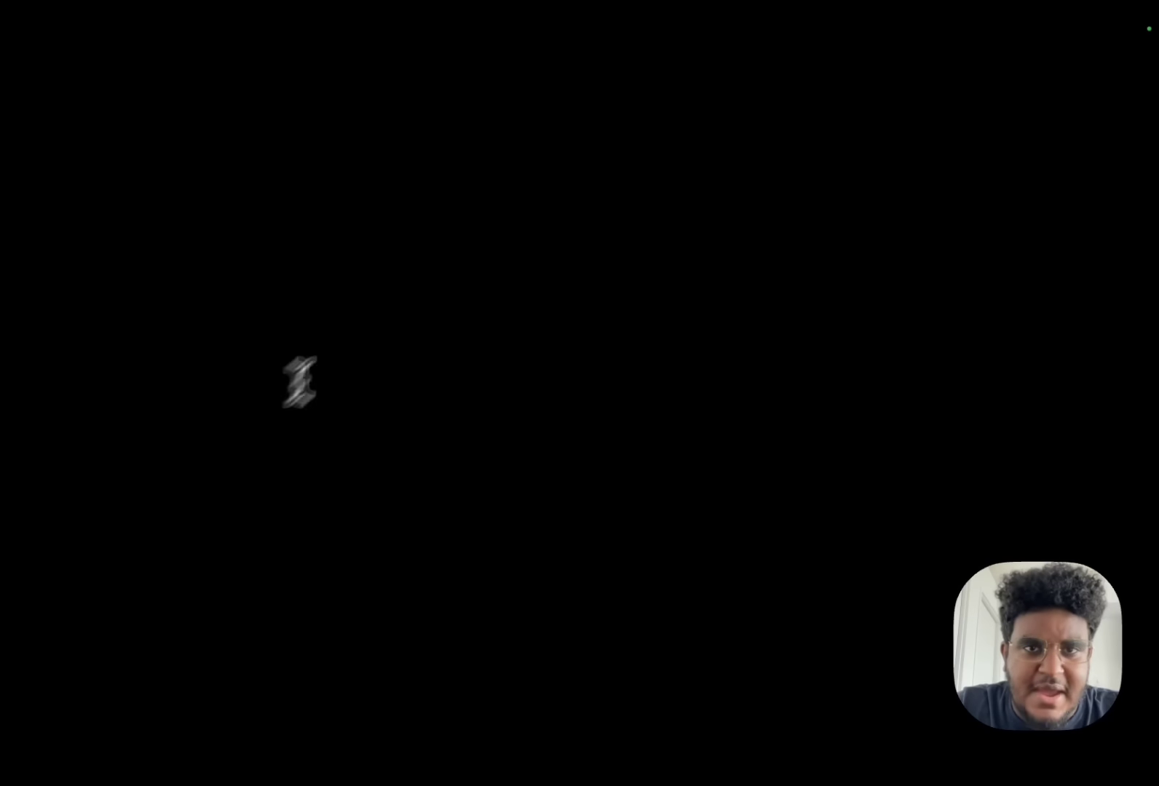
Step: Check Supabase's user, subscriptions and invoices tables, finding invoices still empty, then open localhost:3000
{"action": "key", "text": "ctrl+Left"}
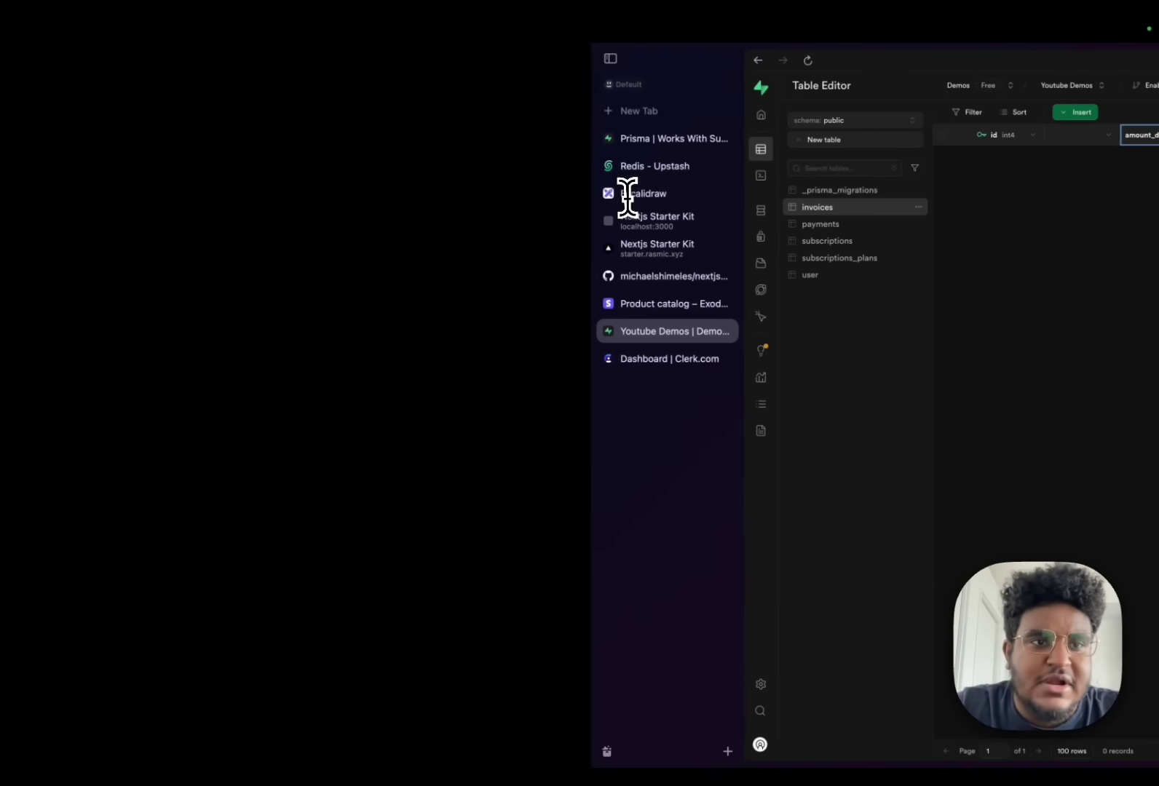
{"action": "key", "text": "ctrl+Right"}
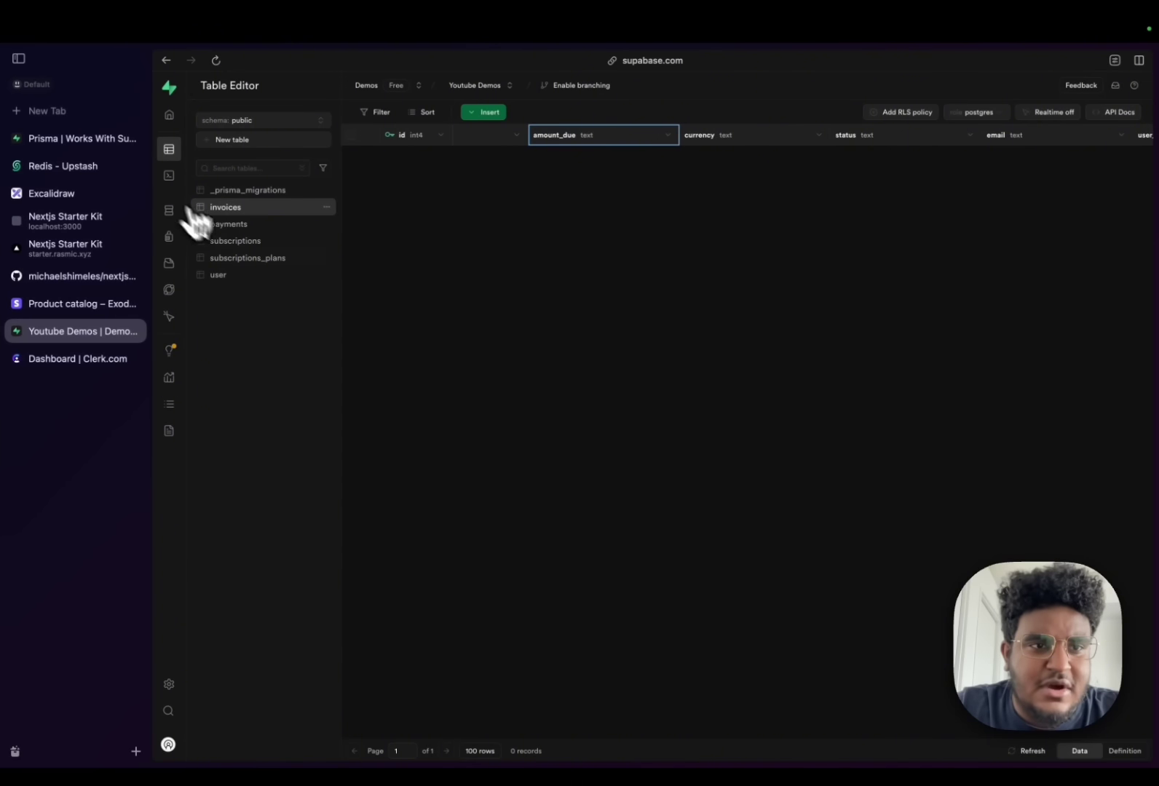
{"action": "left_click", "coordinate": [251, 276]}
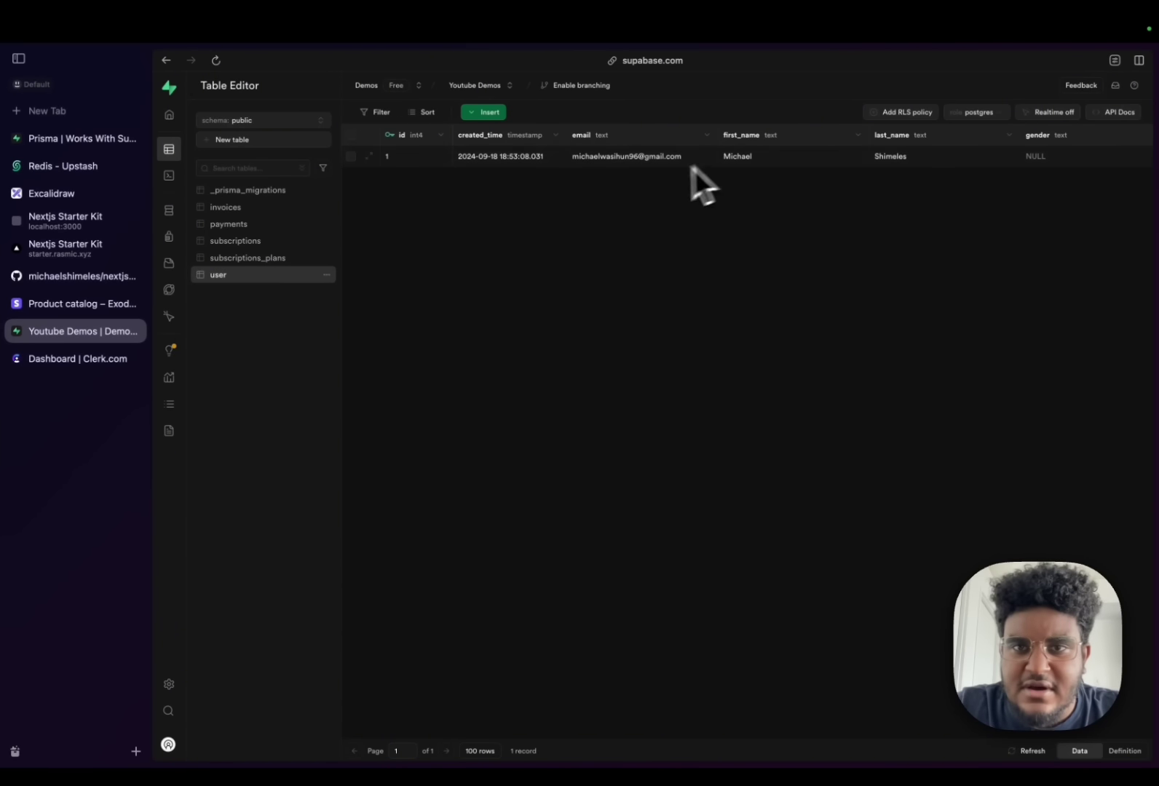
{"action": "scroll", "coordinate": [827, 187], "scroll_direction": "right", "scroll_amount": 5}
{"action": "scroll", "coordinate": [693, 171], "scroll_direction": "left", "scroll_amount": 5}
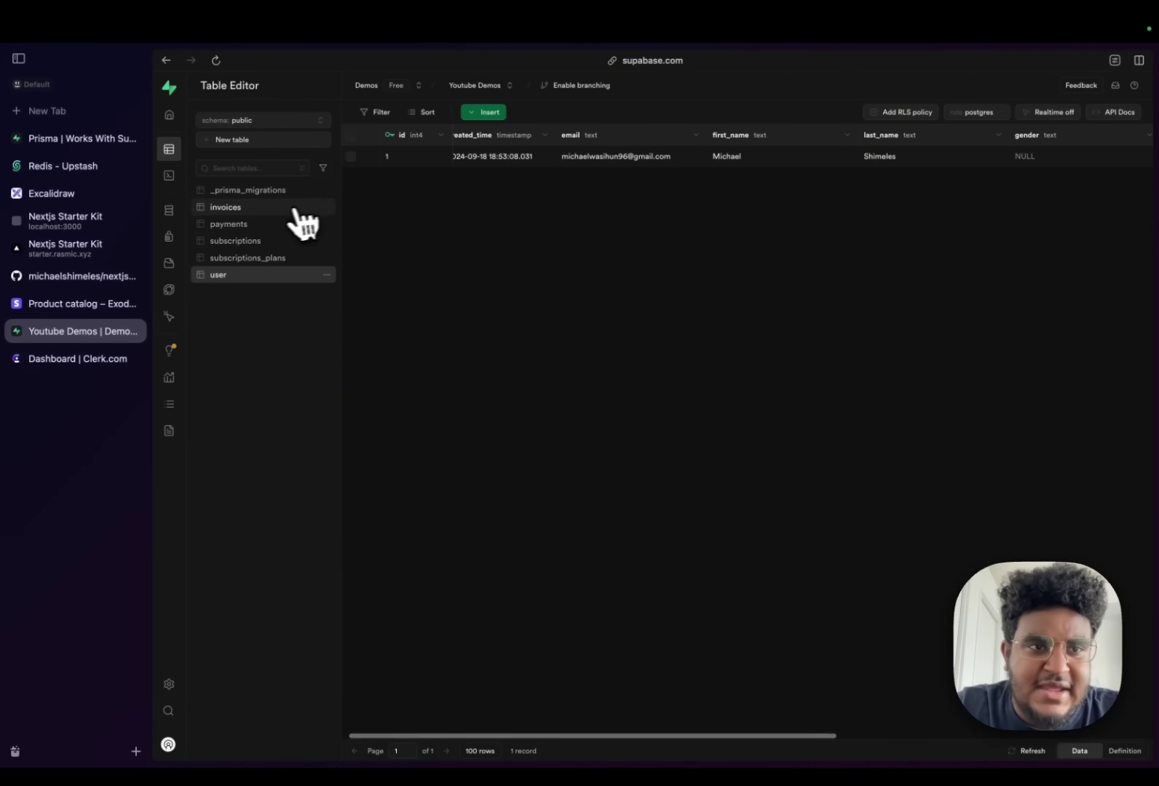
{"action": "left_click", "coordinate": [268, 241]}
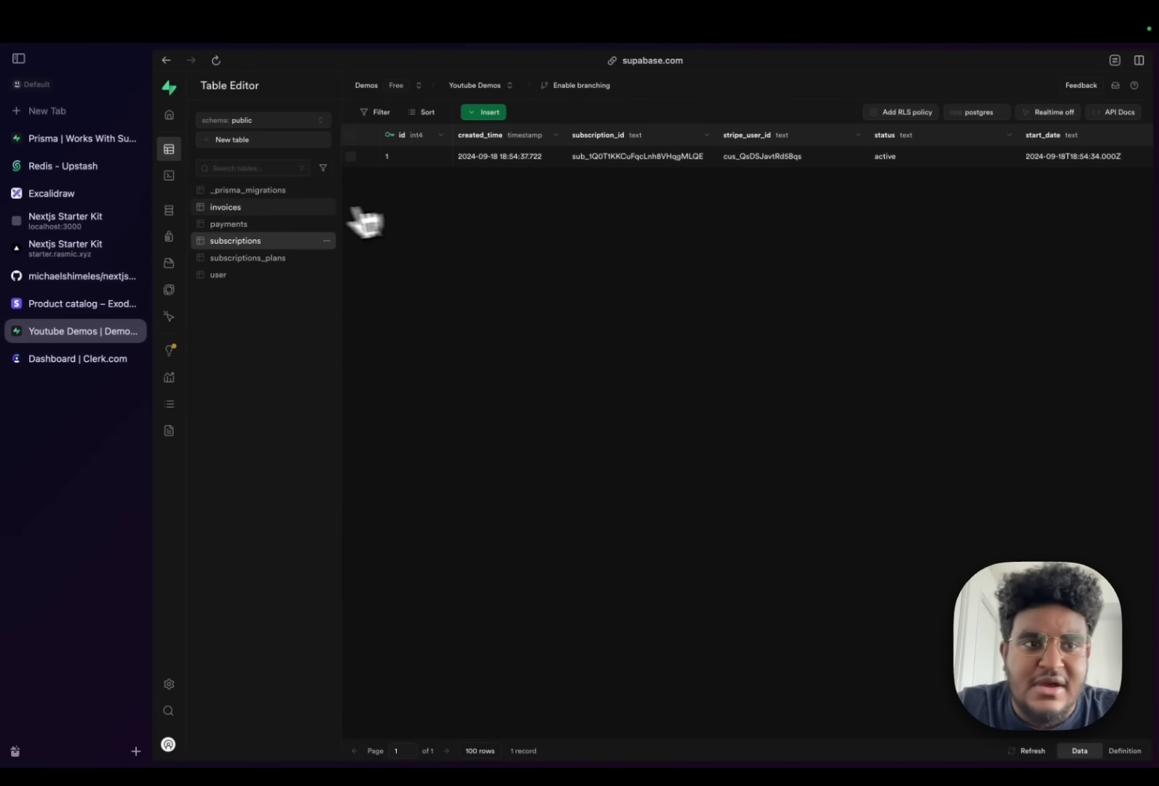
{"action": "left_click", "coordinate": [229, 207]}
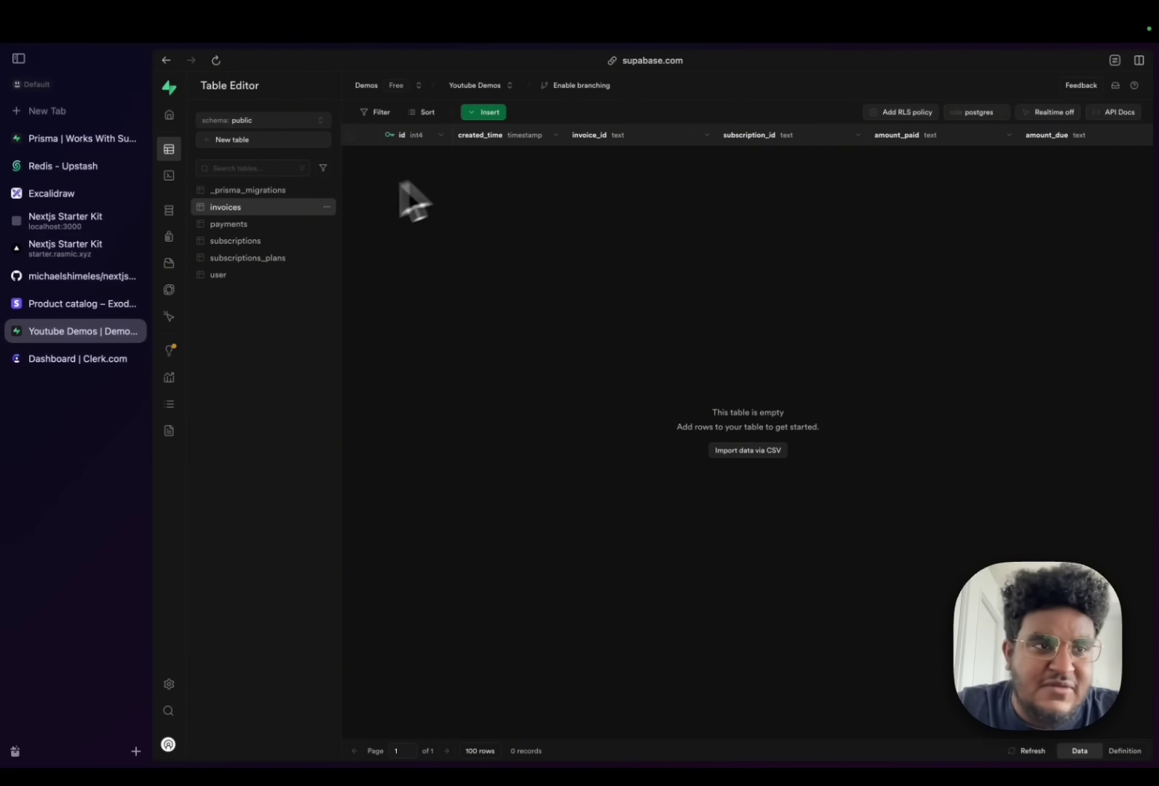
{"action": "left_click", "coordinate": [87, 248]}
{"action": "left_click", "coordinate": [80, 220]}
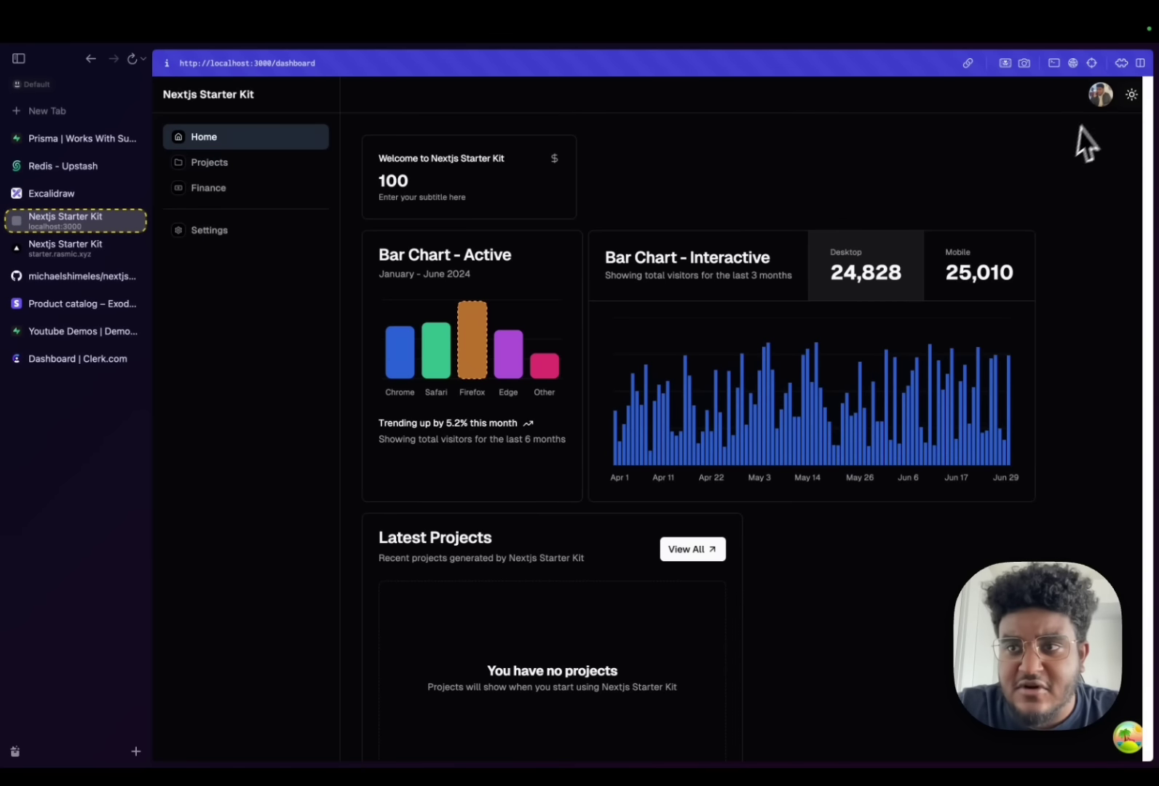
Step: Log out of the starter kit account and return to the landing page
{"action": "left_click", "coordinate": [1100, 94]}
{"action": "left_click", "coordinate": [1063, 194]}
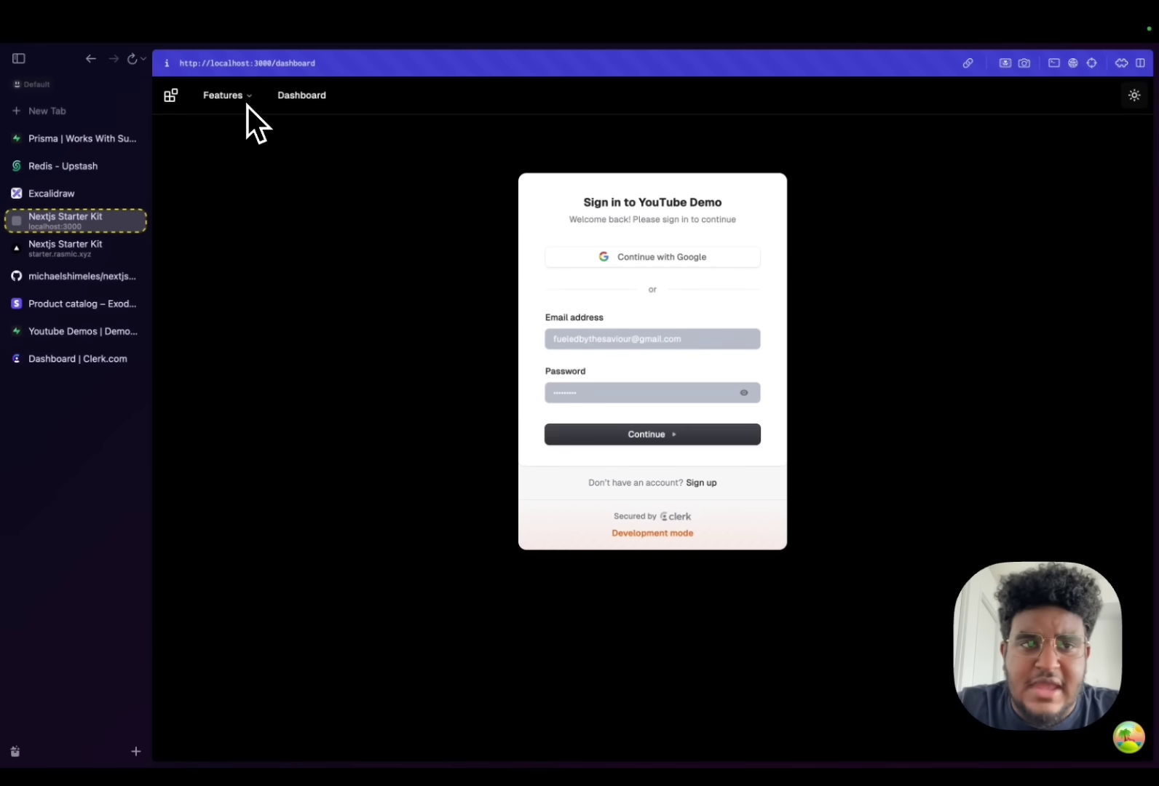
{"action": "left_click", "coordinate": [171, 96]}
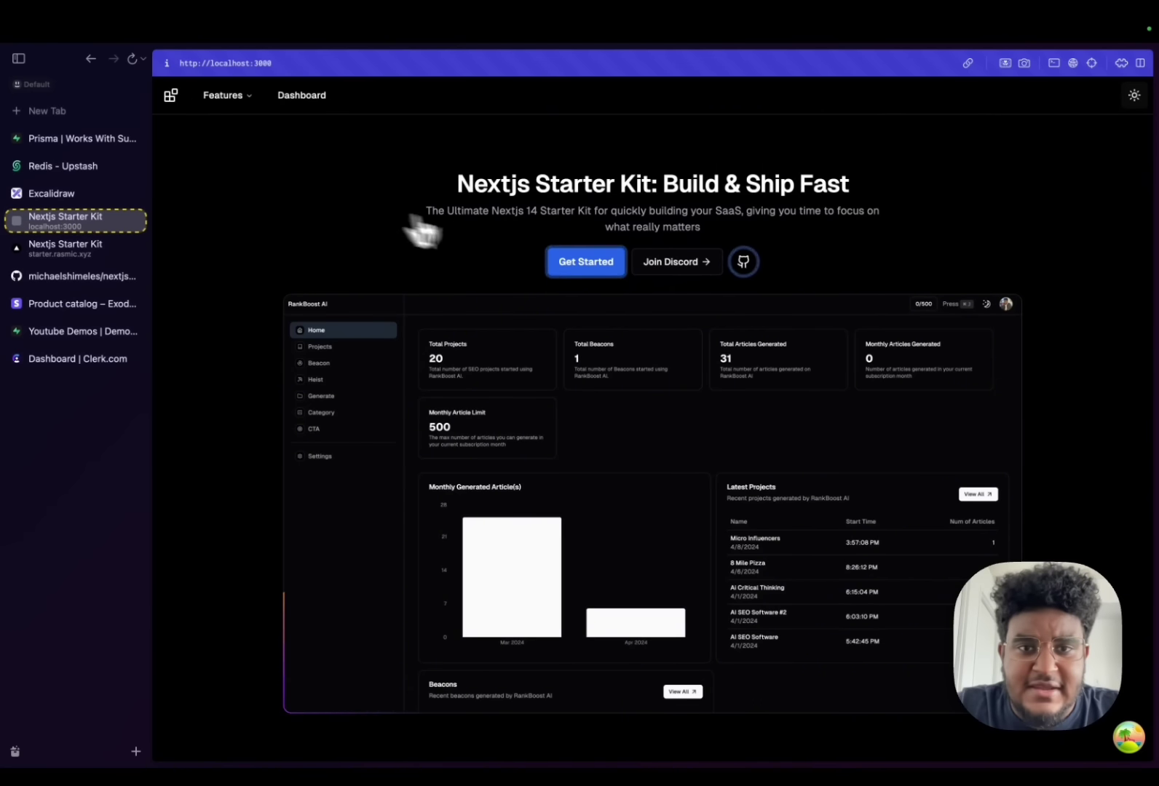
{"action": "left_click", "coordinate": [584, 264]}
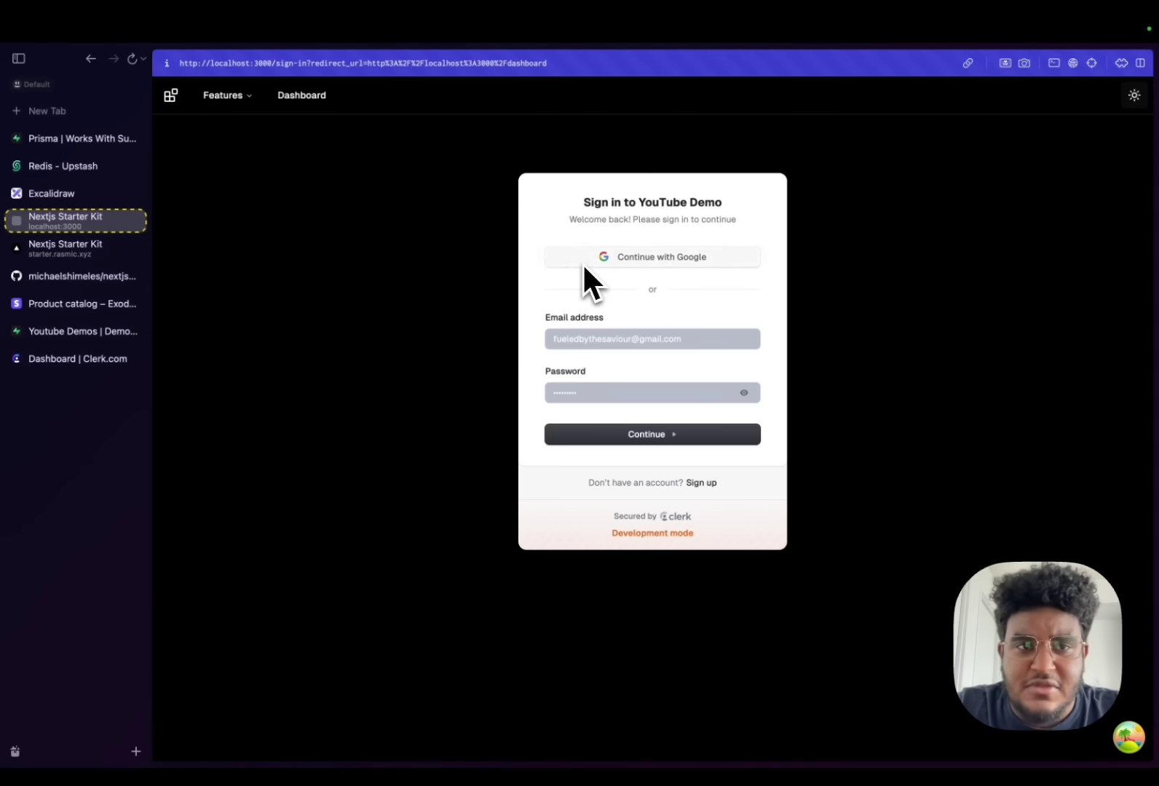
{"action": "left_click", "coordinate": [170, 95]}
Step: Sign up a second account with Google via the Basic plan, then open Supabase's user table
{"action": "scroll", "coordinate": [332, 289], "scroll_direction": "down", "scroll_amount": 15}
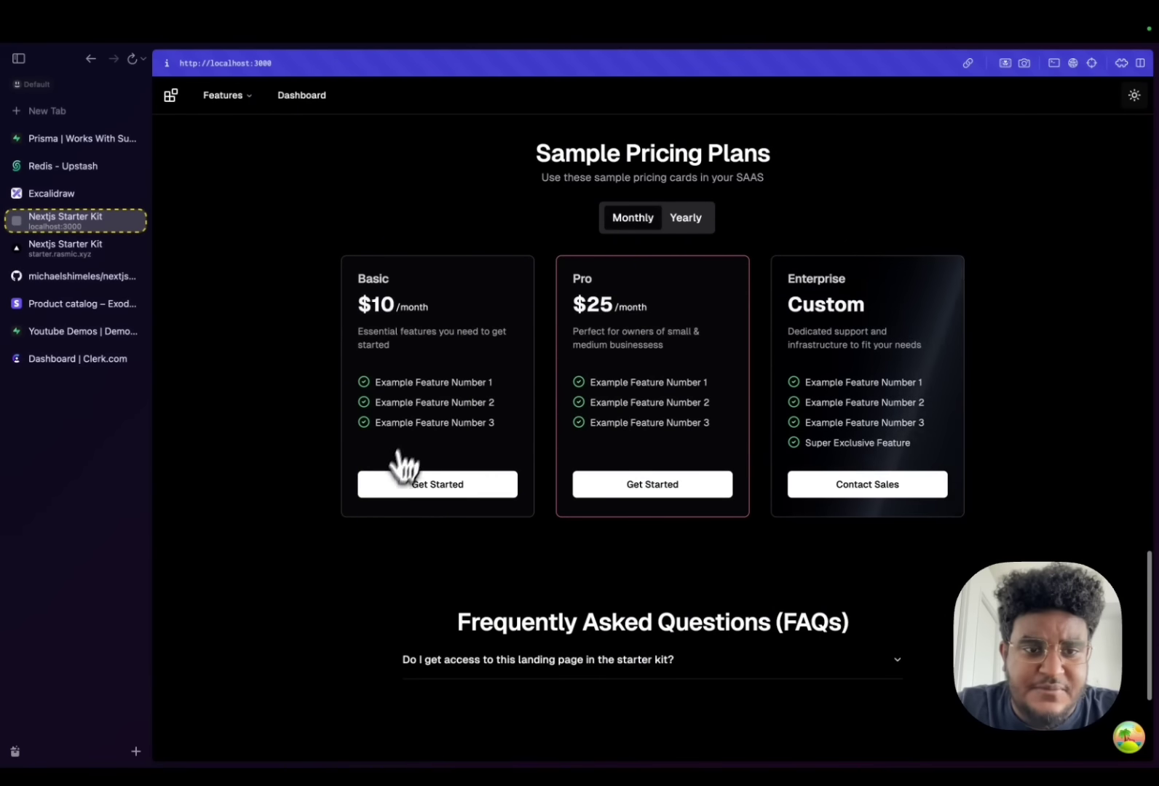
{"action": "left_click", "coordinate": [386, 476]}
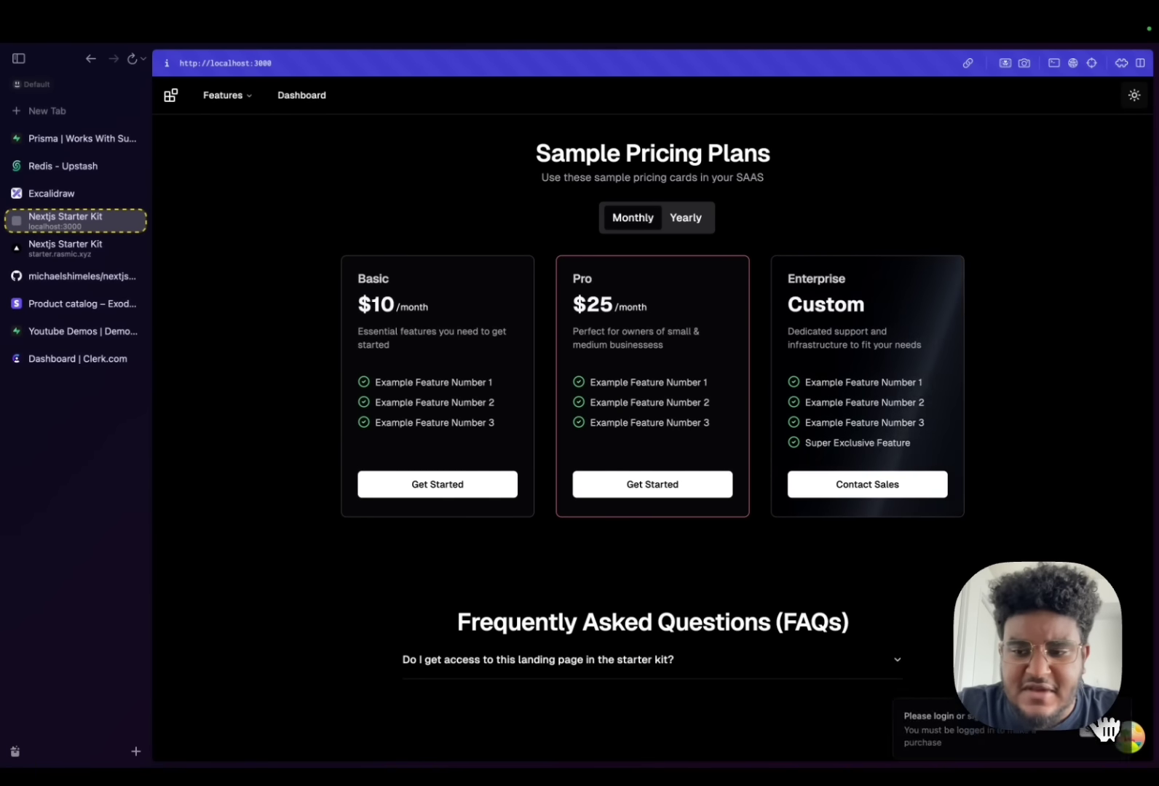
{"action": "left_click", "coordinate": [1111, 709]}
{"action": "left_click", "coordinate": [644, 259]}
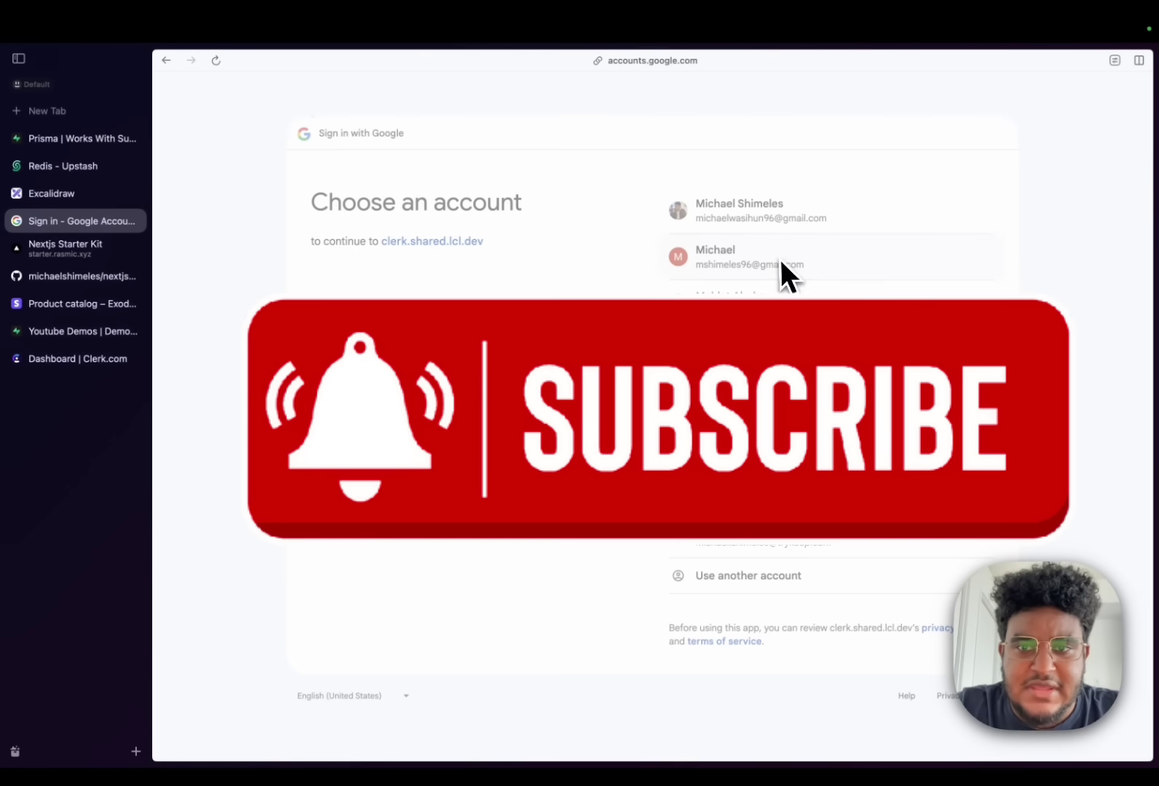
{"action": "left_click", "coordinate": [781, 262]}
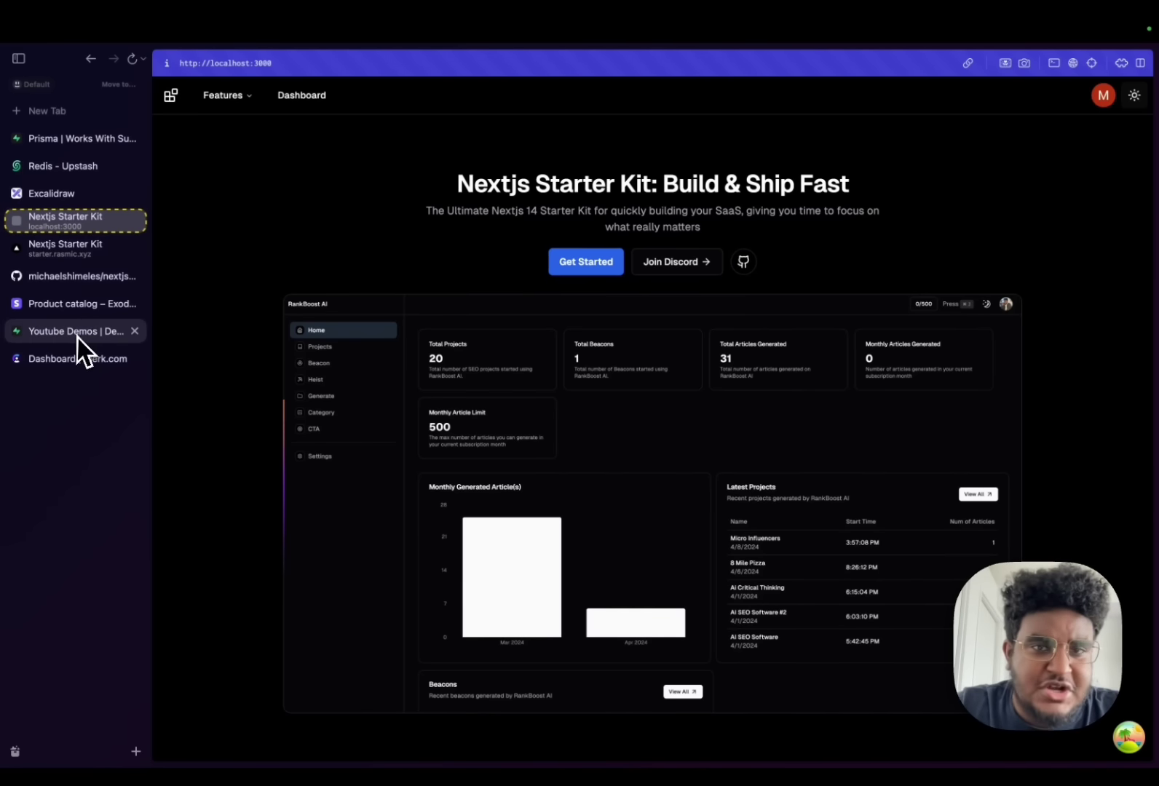
{"action": "left_click", "coordinate": [78, 336]}
{"action": "left_click", "coordinate": [285, 276]}
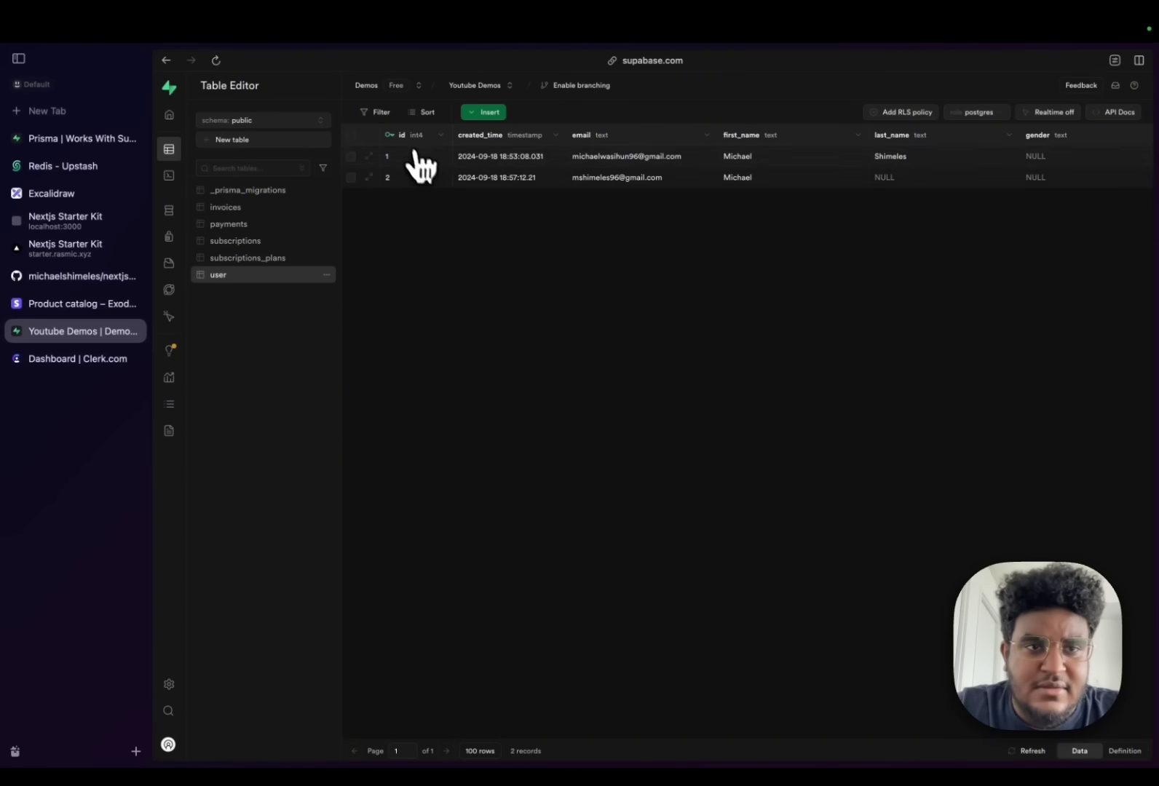
Step: Scroll across the new user's row to confirm its subscription is NULL, then return to localhost:3000
{"action": "scroll", "coordinate": [525, 175], "scroll_direction": "right", "scroll_amount": 5}
{"action": "scroll", "coordinate": [574, 167], "scroll_direction": "left", "scroll_amount": 6}
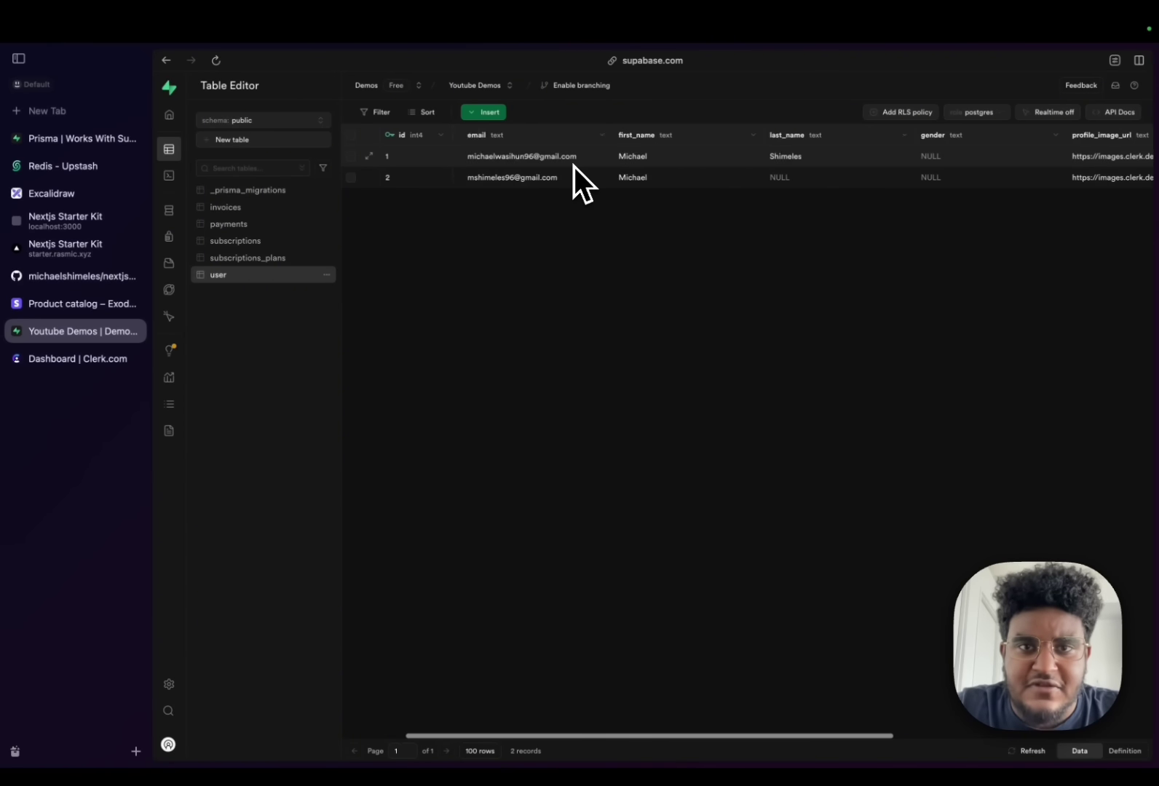
{"action": "left_click", "coordinate": [655, 182]}
{"action": "left_click", "coordinate": [574, 184]}
{"action": "scroll", "coordinate": [572, 188], "scroll_direction": "right", "scroll_amount": 10}
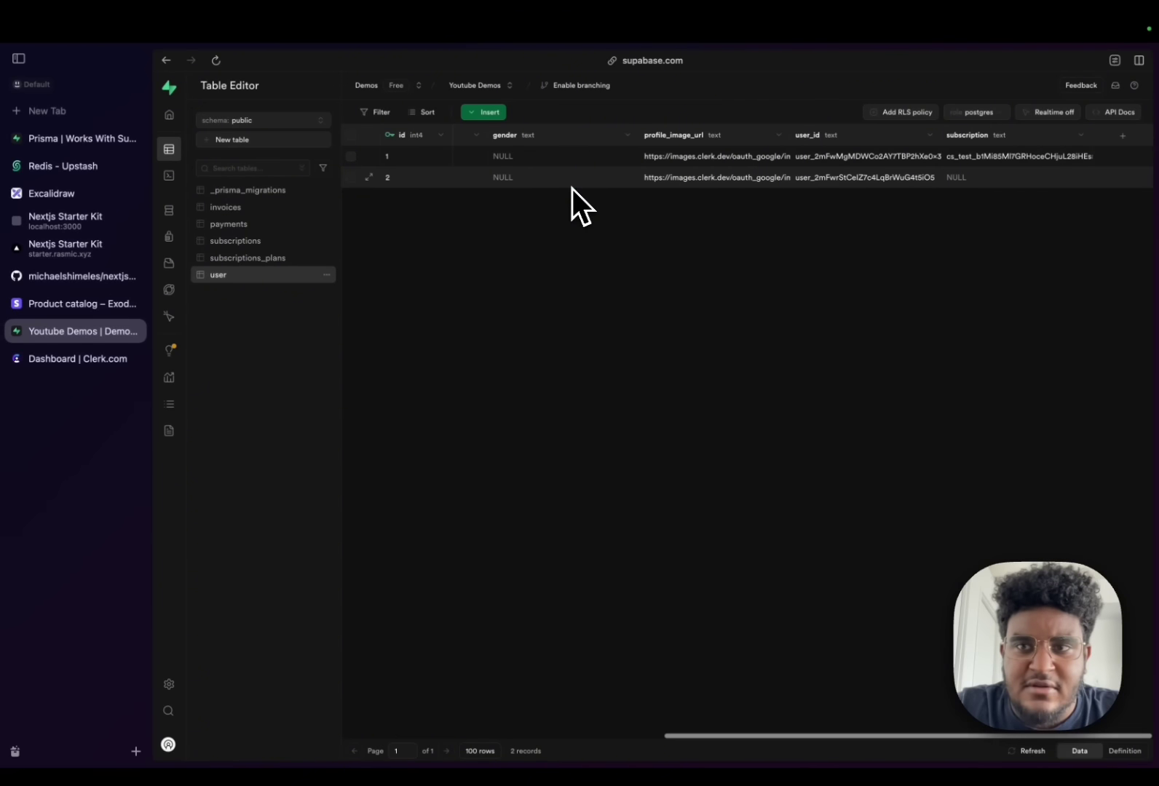
{"action": "scroll", "coordinate": [597, 255], "scroll_direction": "right", "scroll_amount": 2}
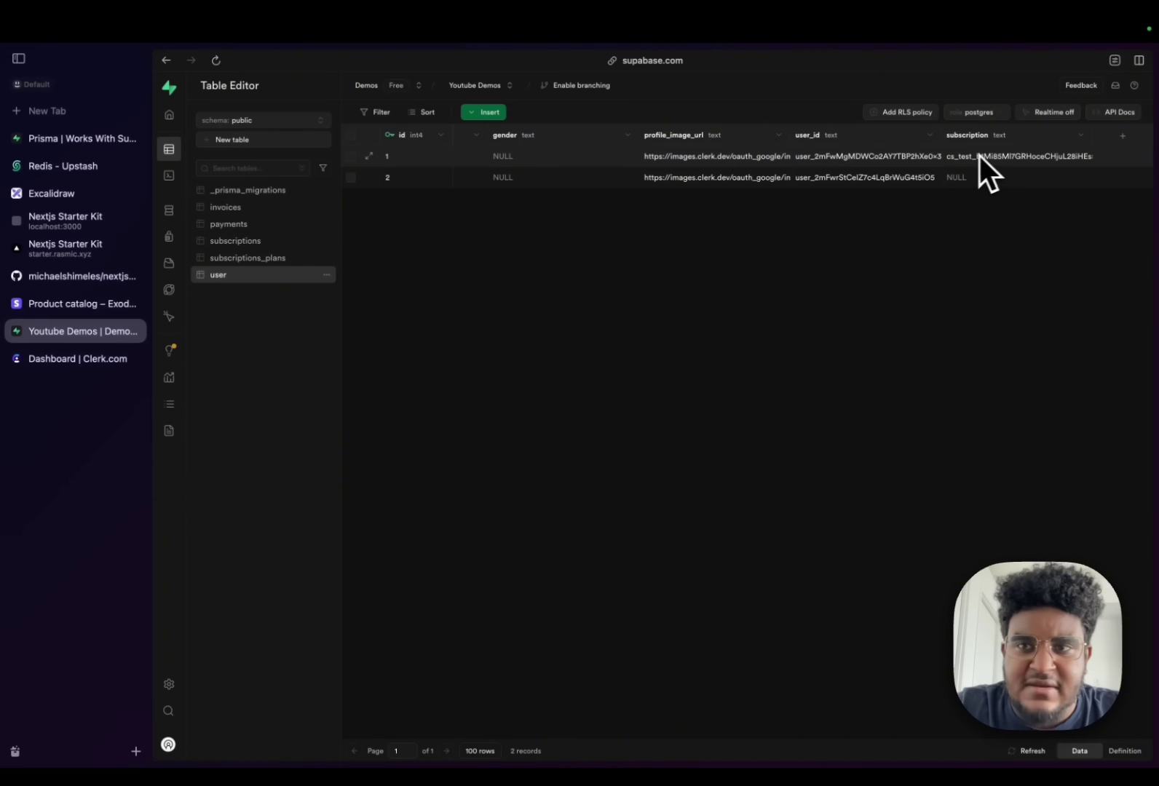
{"action": "scroll", "coordinate": [927, 167], "scroll_direction": "left", "scroll_amount": 1}
{"action": "scroll", "coordinate": [926, 167], "scroll_direction": "right", "scroll_amount": 1}
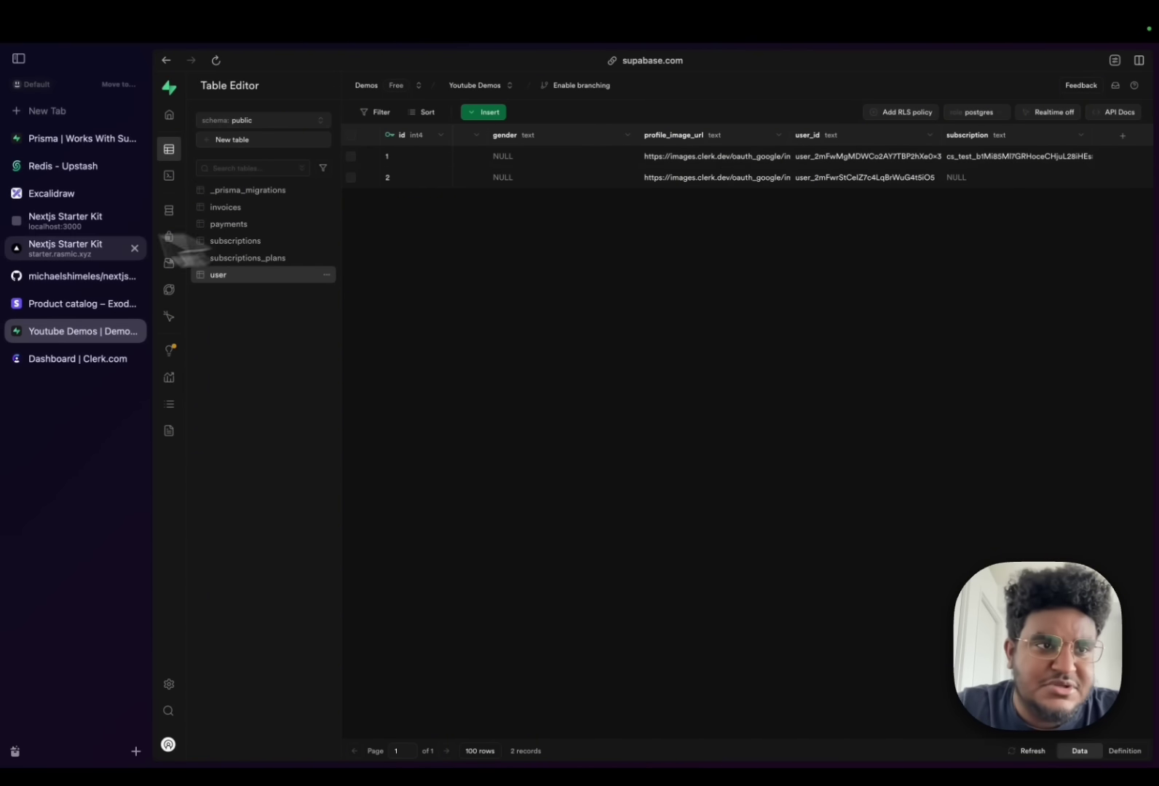
{"action": "left_click", "coordinate": [71, 224]}
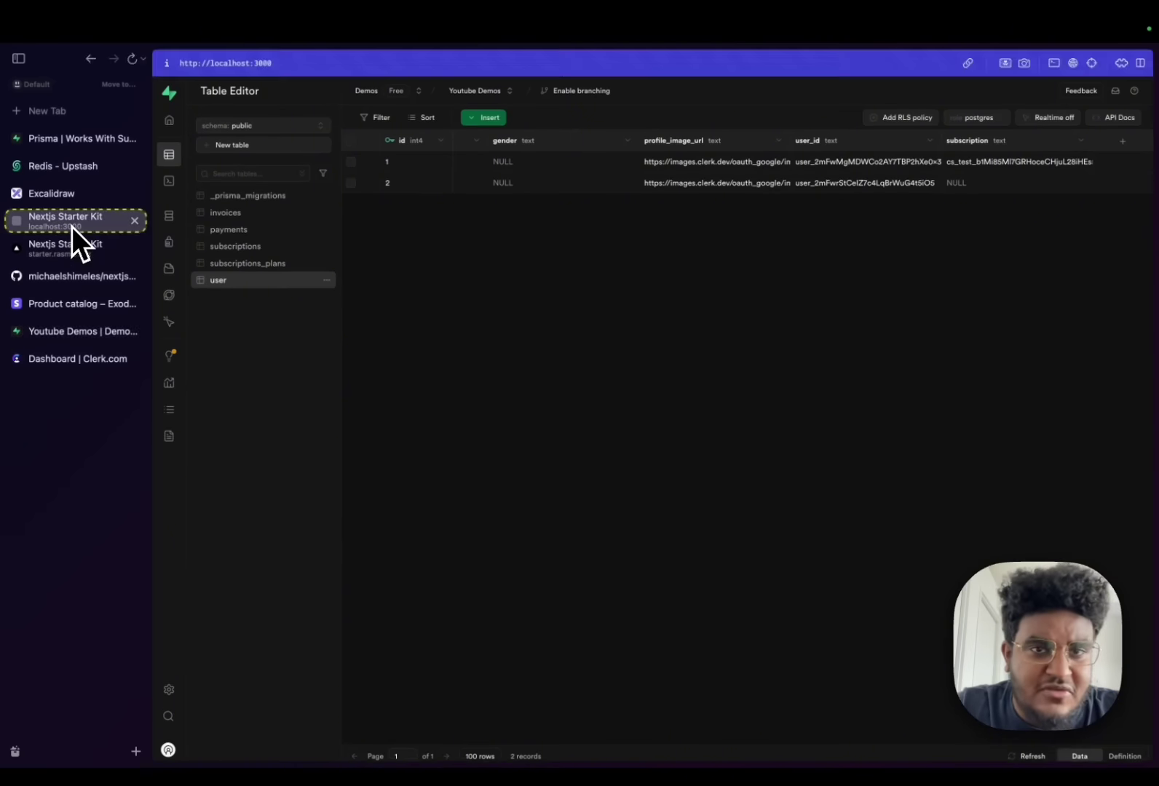
{"action": "scroll", "coordinate": [572, 287], "scroll_direction": "down", "scroll_amount": 15}
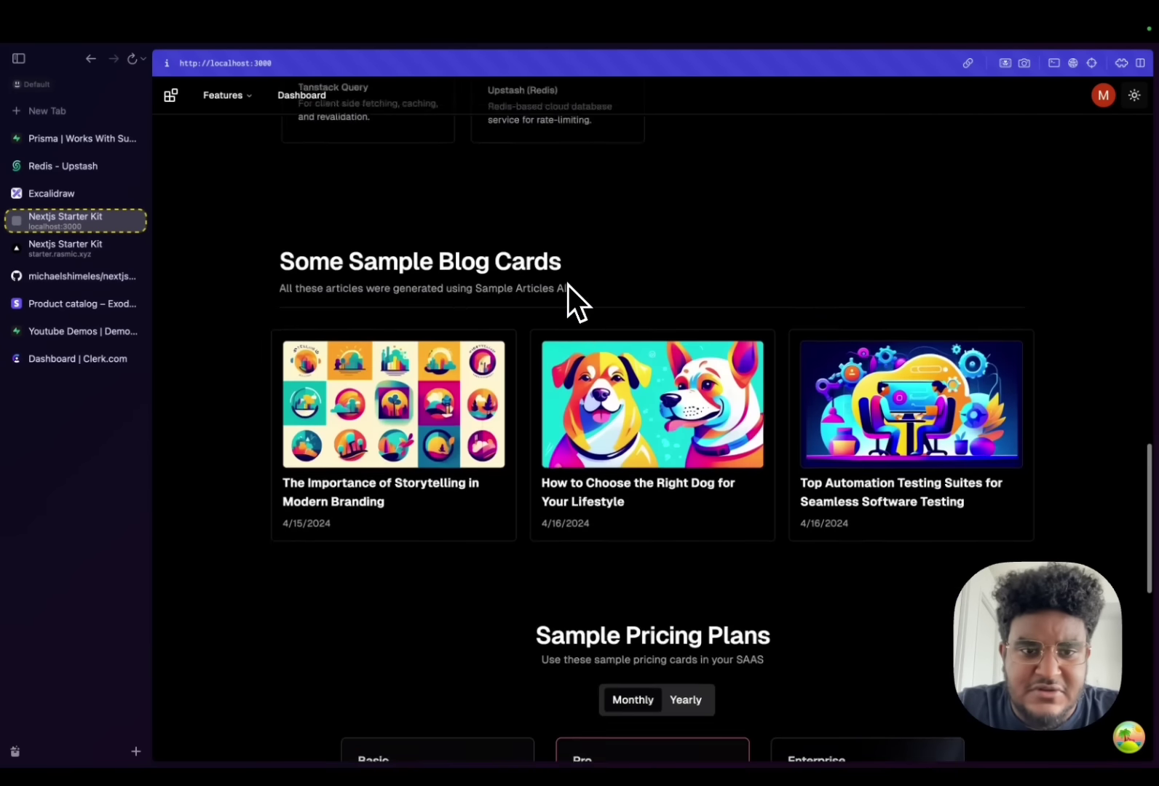
Step: Pay the $10.00 monthly subscription with a saved e-mail and test card 4242, then open Supabase
{"action": "scroll", "coordinate": [568, 284], "scroll_direction": "down", "scroll_amount": 6}
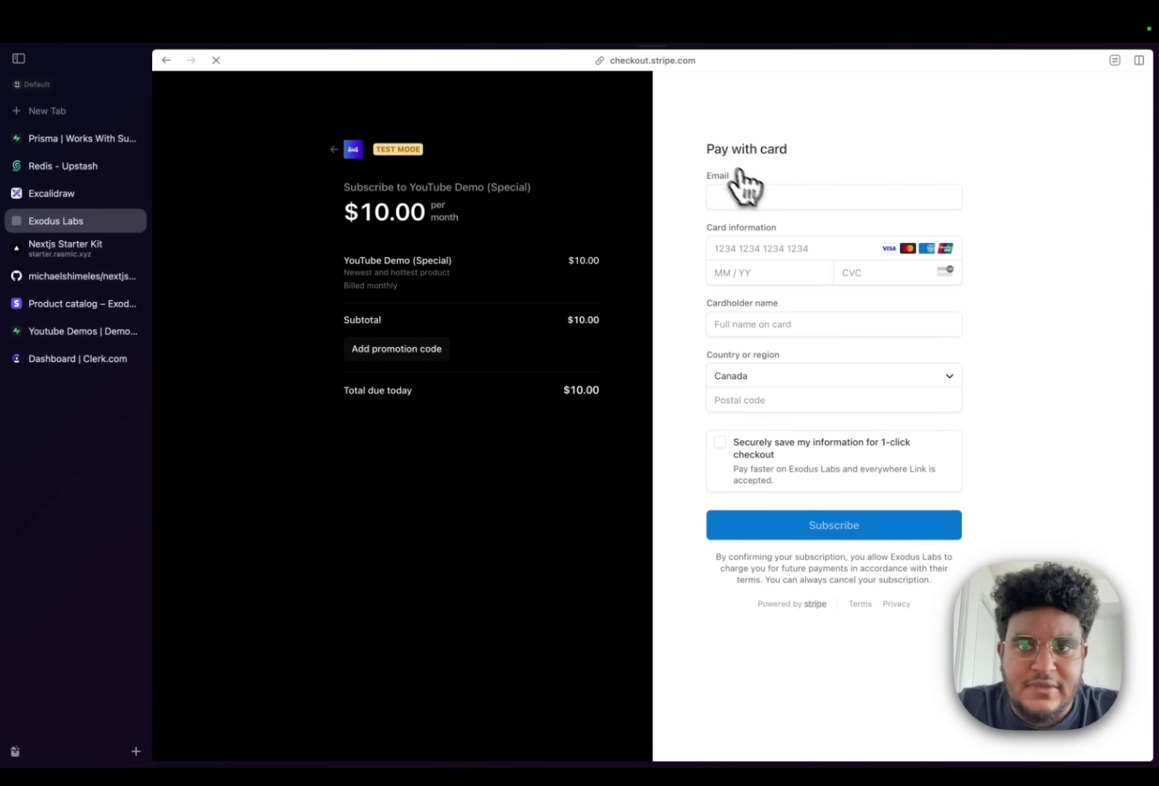
{"action": "left_click", "coordinate": [747, 191]}
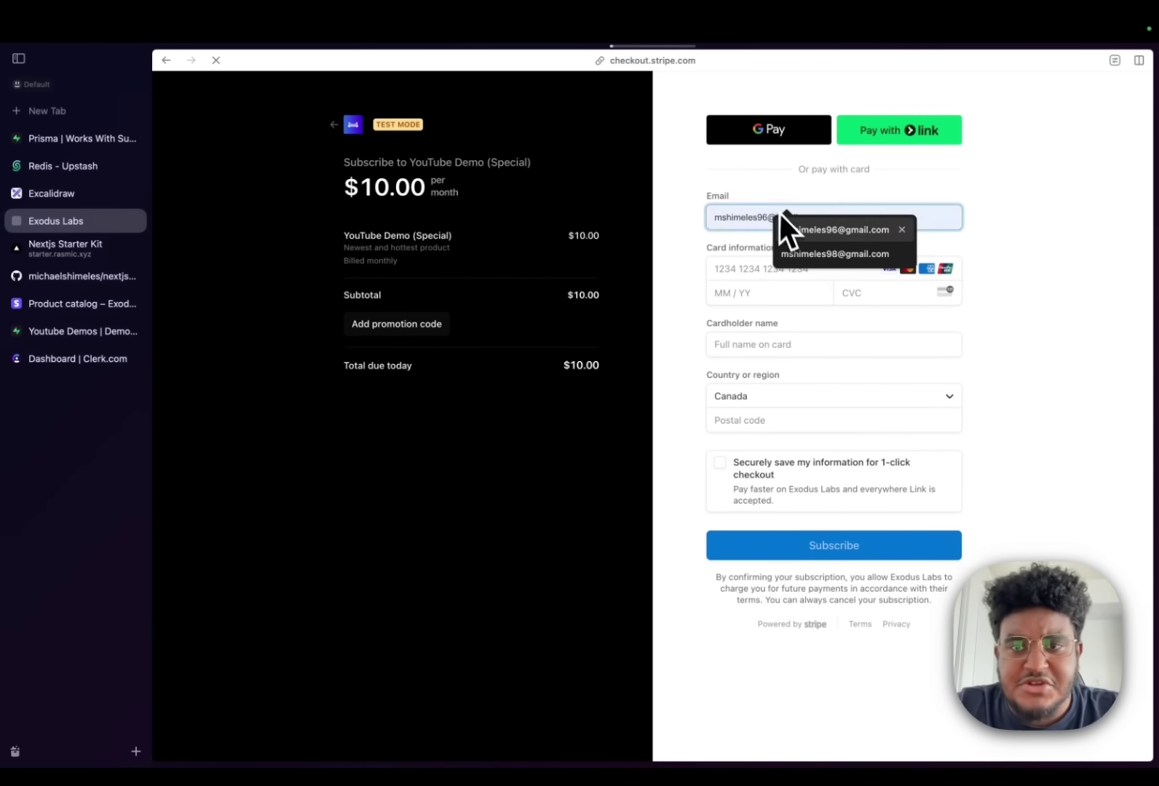
{"action": "left_click", "coordinate": [795, 232]}
{"action": "left_click", "coordinate": [744, 276]}
{"action": "type", "text": "4"}
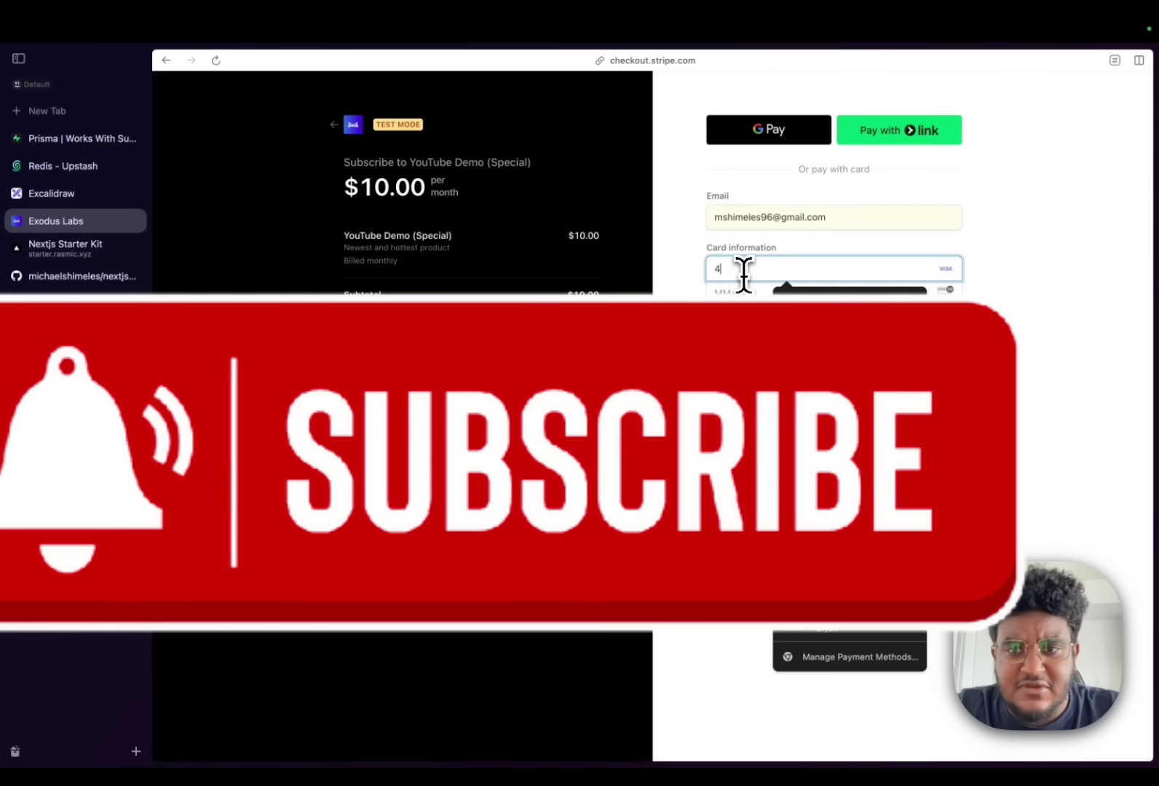
{"action": "type", "text": "242 4242 4242 4242"}
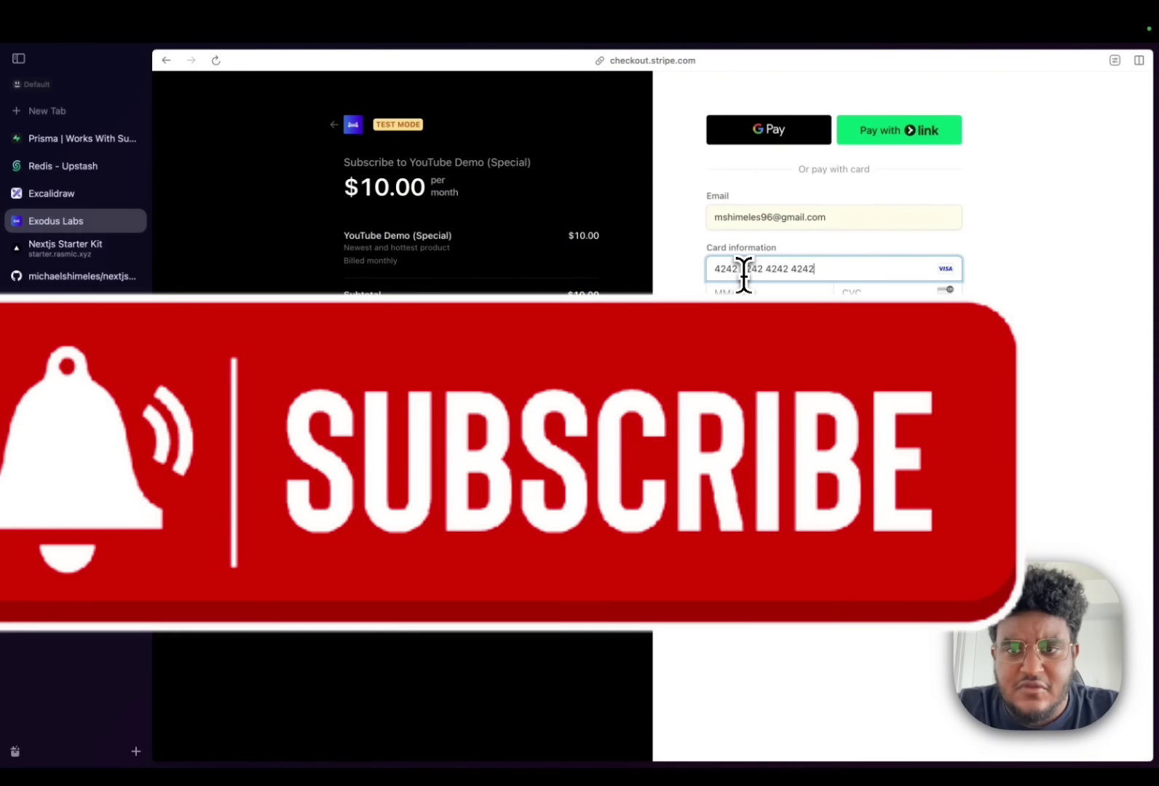
{"action": "left_click", "coordinate": [721, 288]}
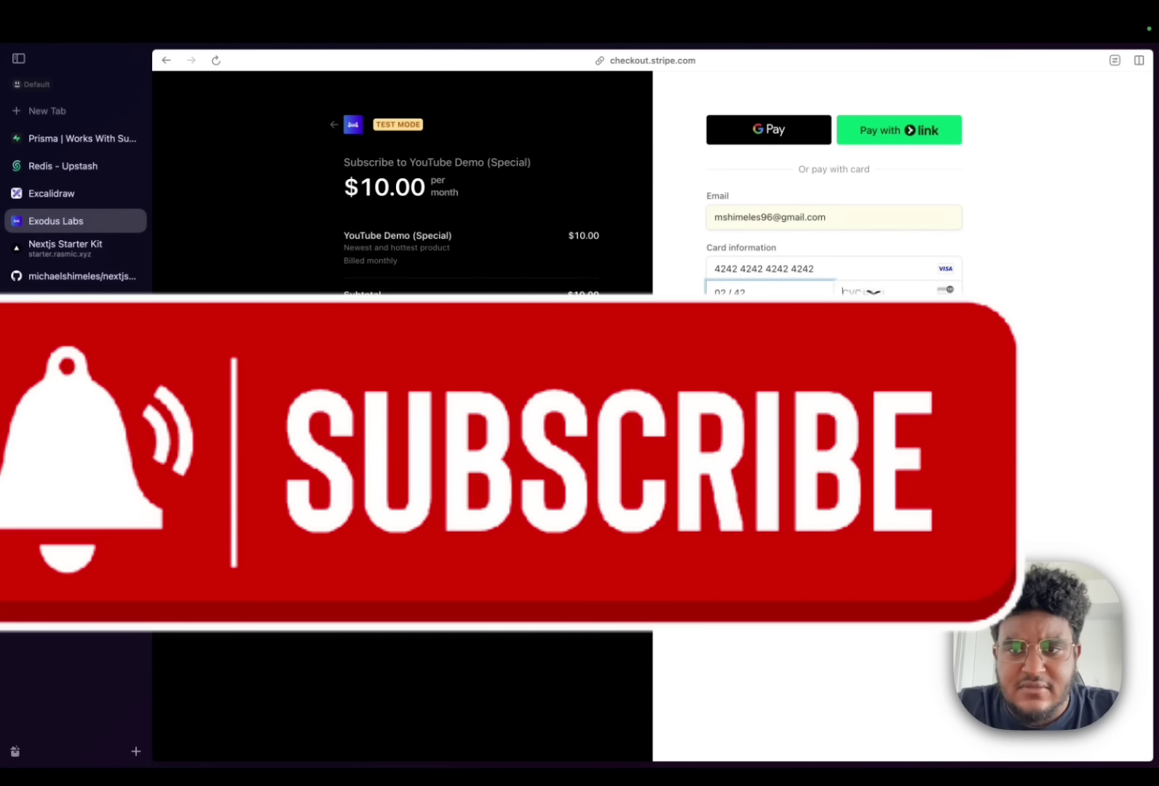
{"action": "type", "text": "242"}
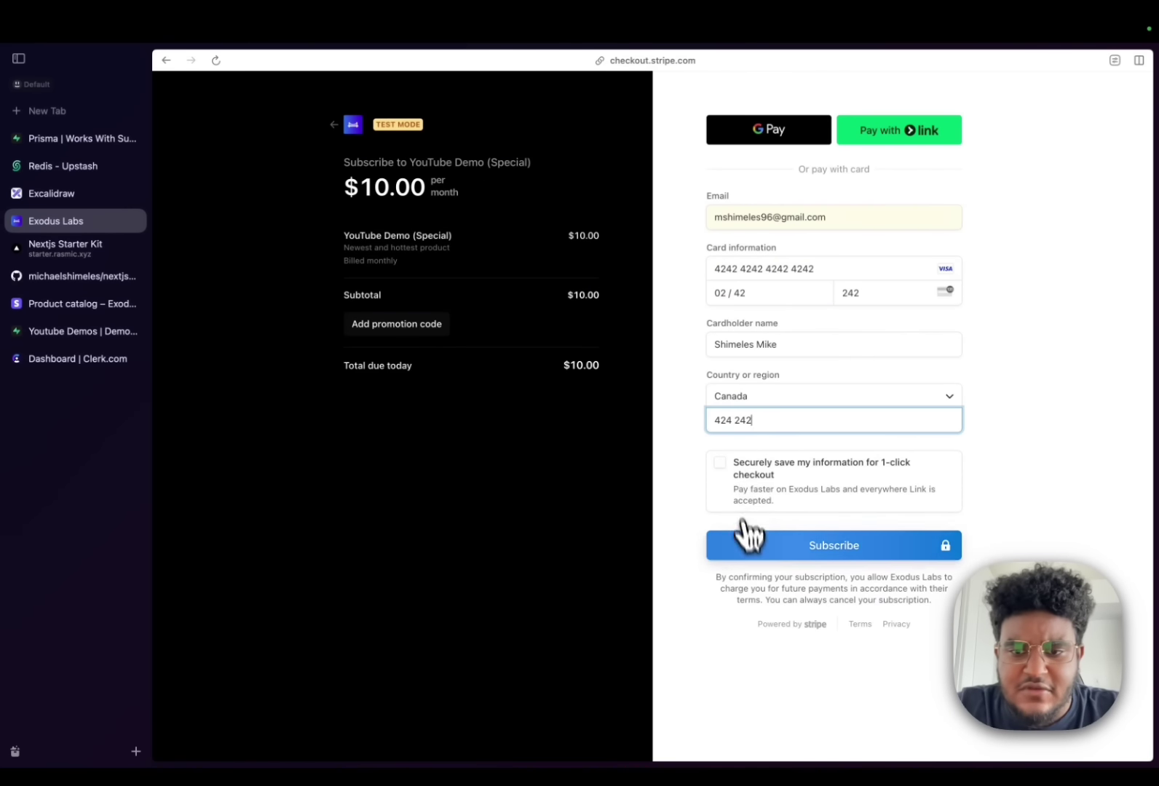
{"action": "left_click", "coordinate": [744, 544]}
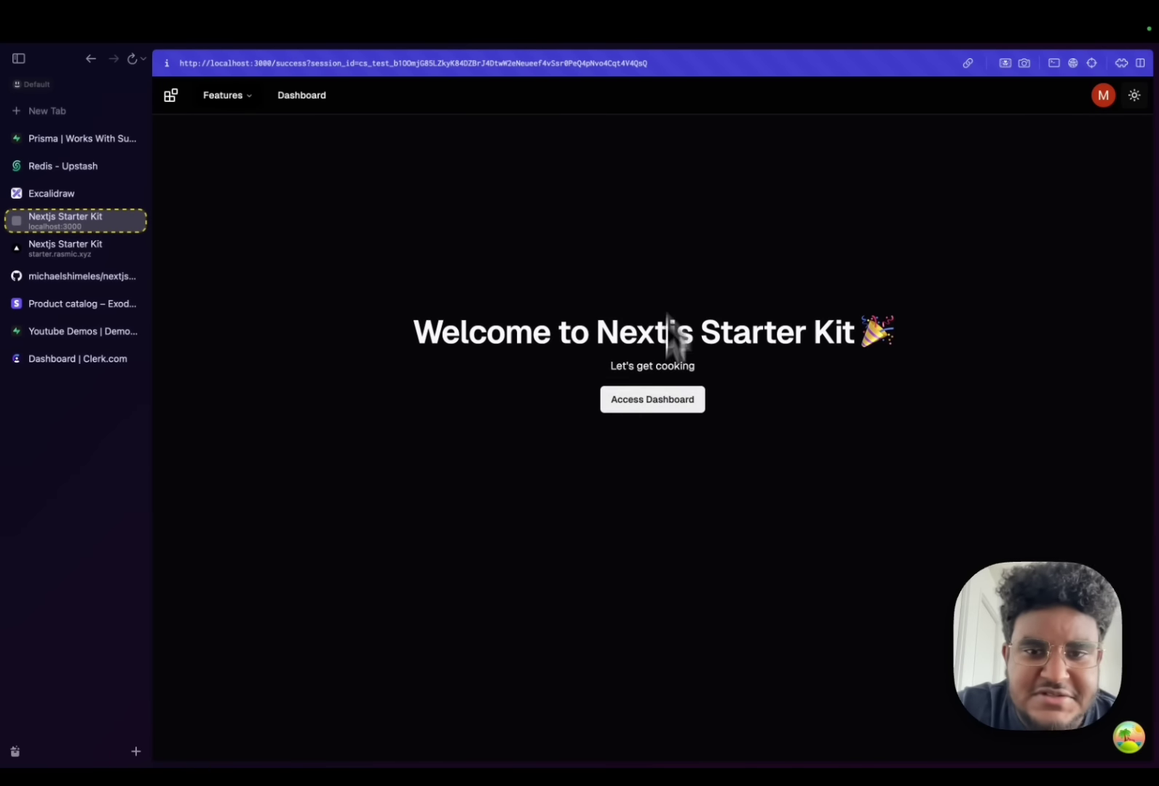
{"action": "left_click", "coordinate": [653, 400]}
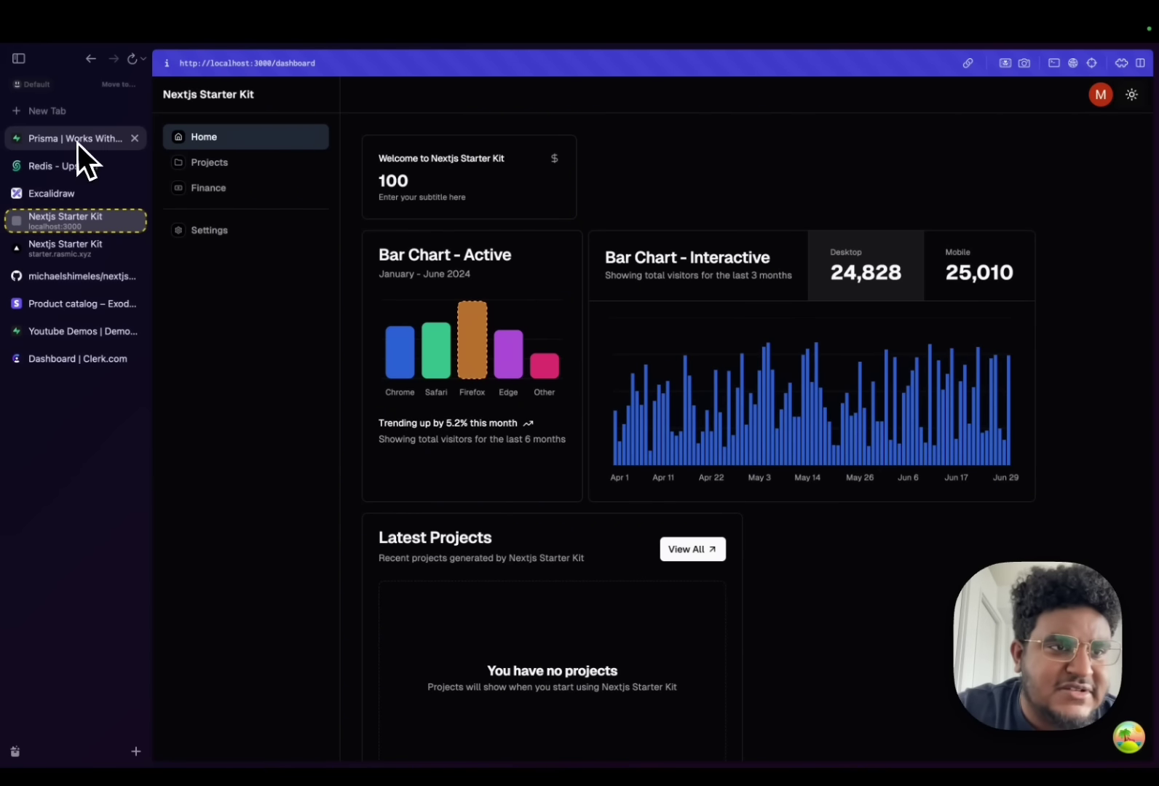
{"action": "left_click", "coordinate": [69, 329]}
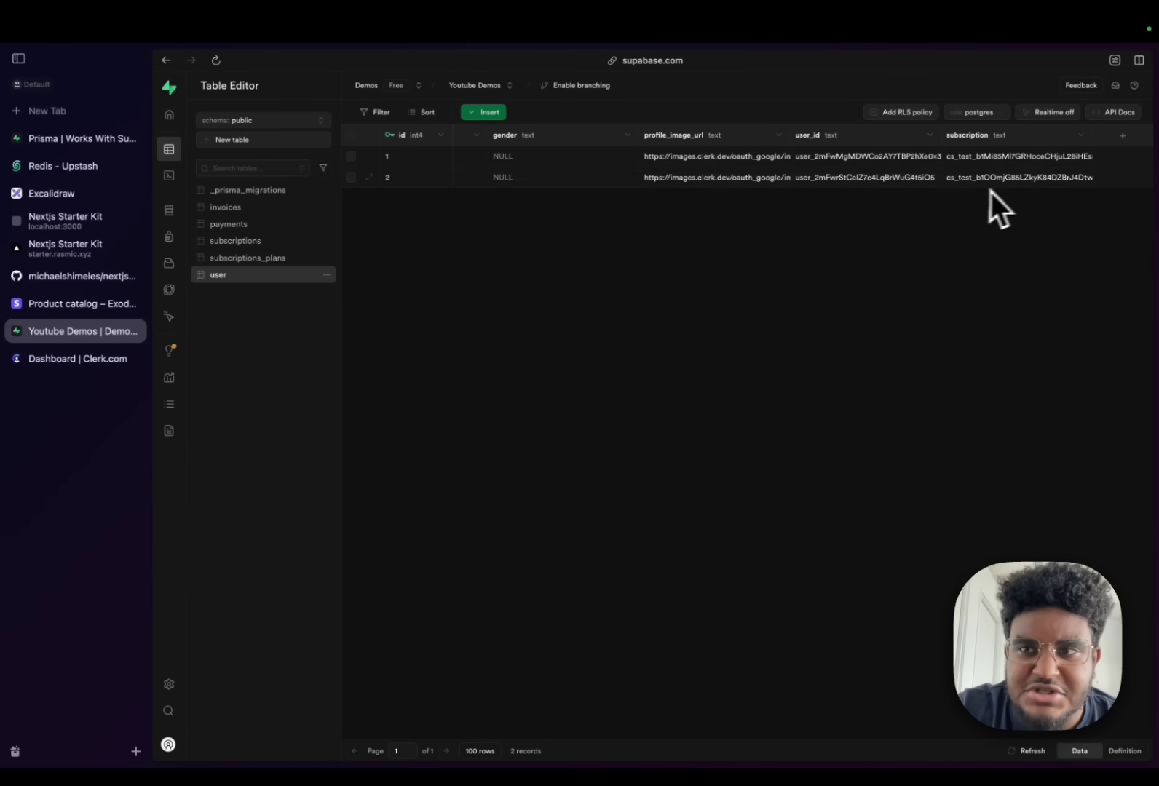
Step: Review both active subscriptions and the new invoice with amount_paid 10 and null amount_due
{"action": "left_click", "coordinate": [251, 242]}
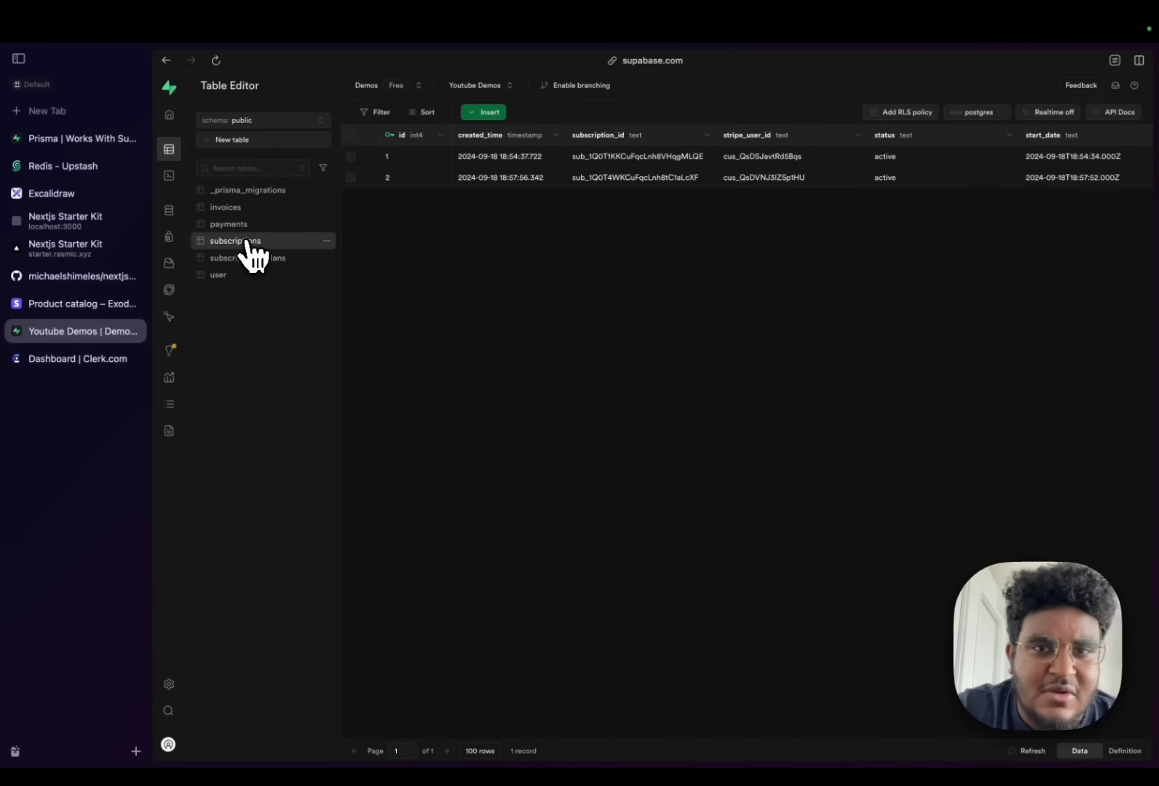
{"action": "key", "text": "super+bracketleft"}
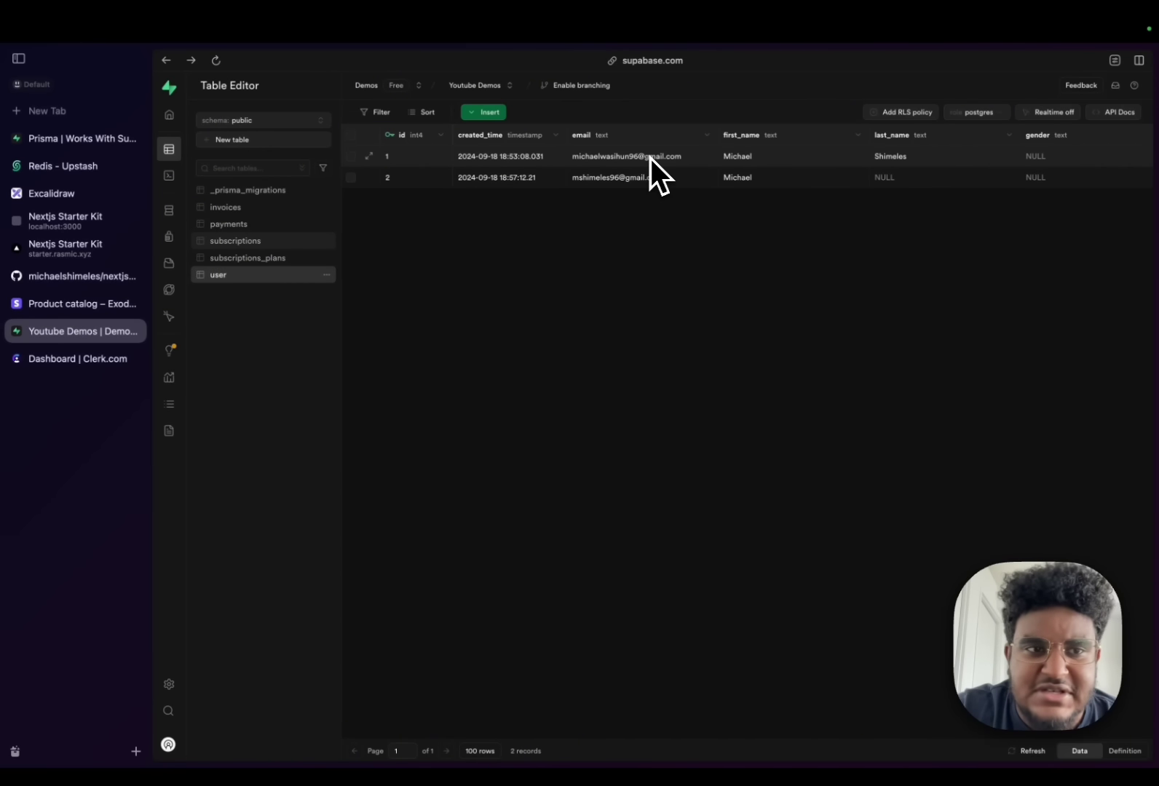
{"action": "left_click", "coordinate": [288, 240]}
{"action": "scroll", "coordinate": [633, 171], "scroll_direction": "right", "scroll_amount": 5}
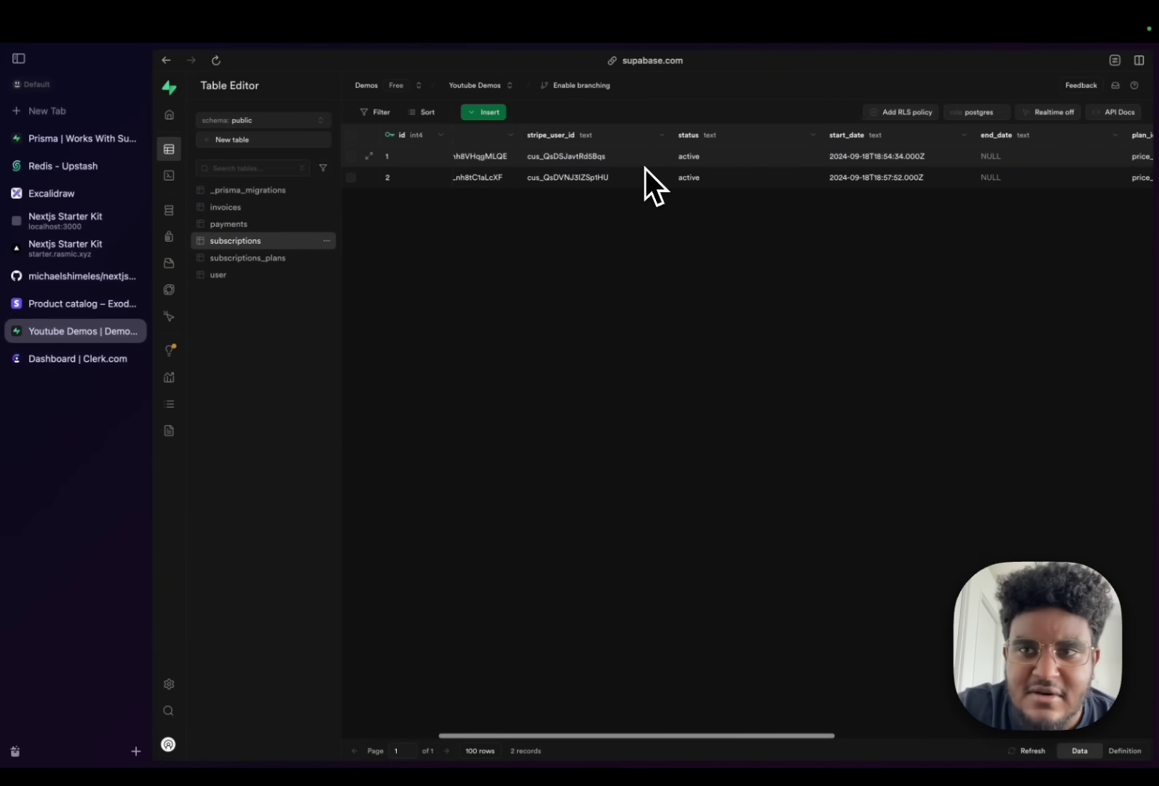
{"action": "scroll", "coordinate": [645, 169], "scroll_direction": "right", "scroll_amount": 8}
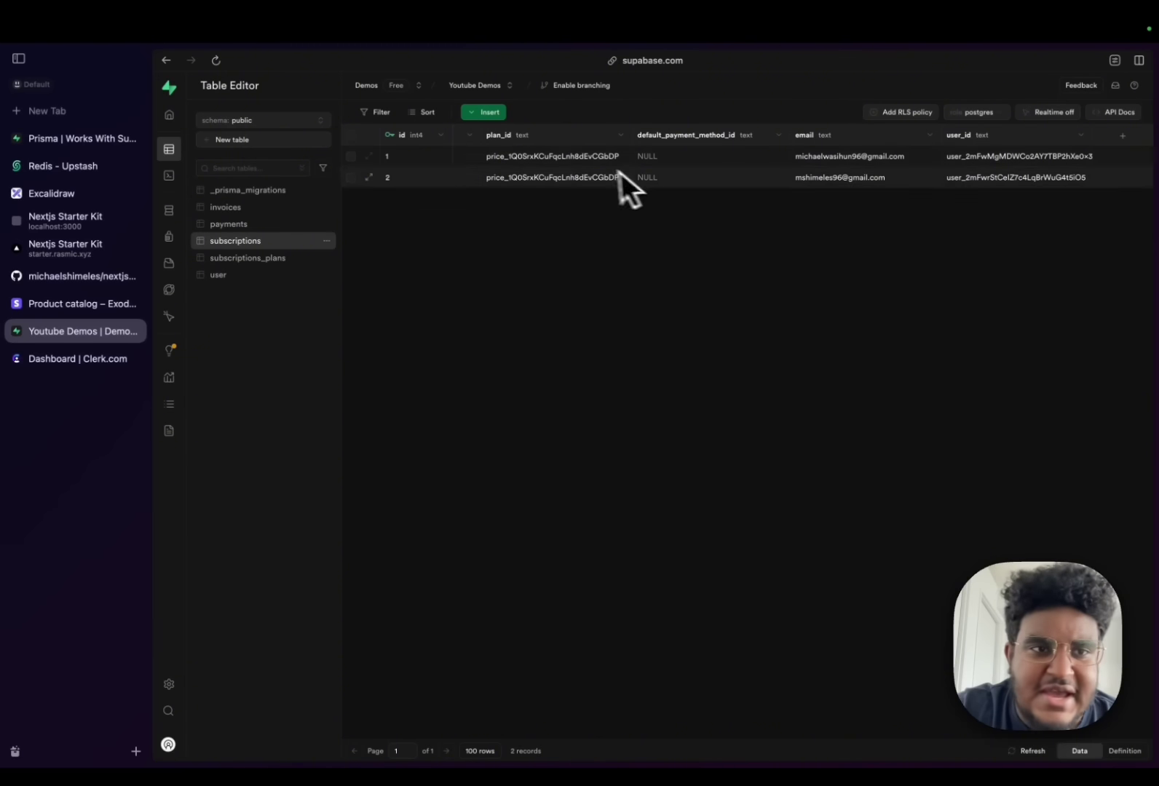
{"action": "left_click", "coordinate": [231, 208]}
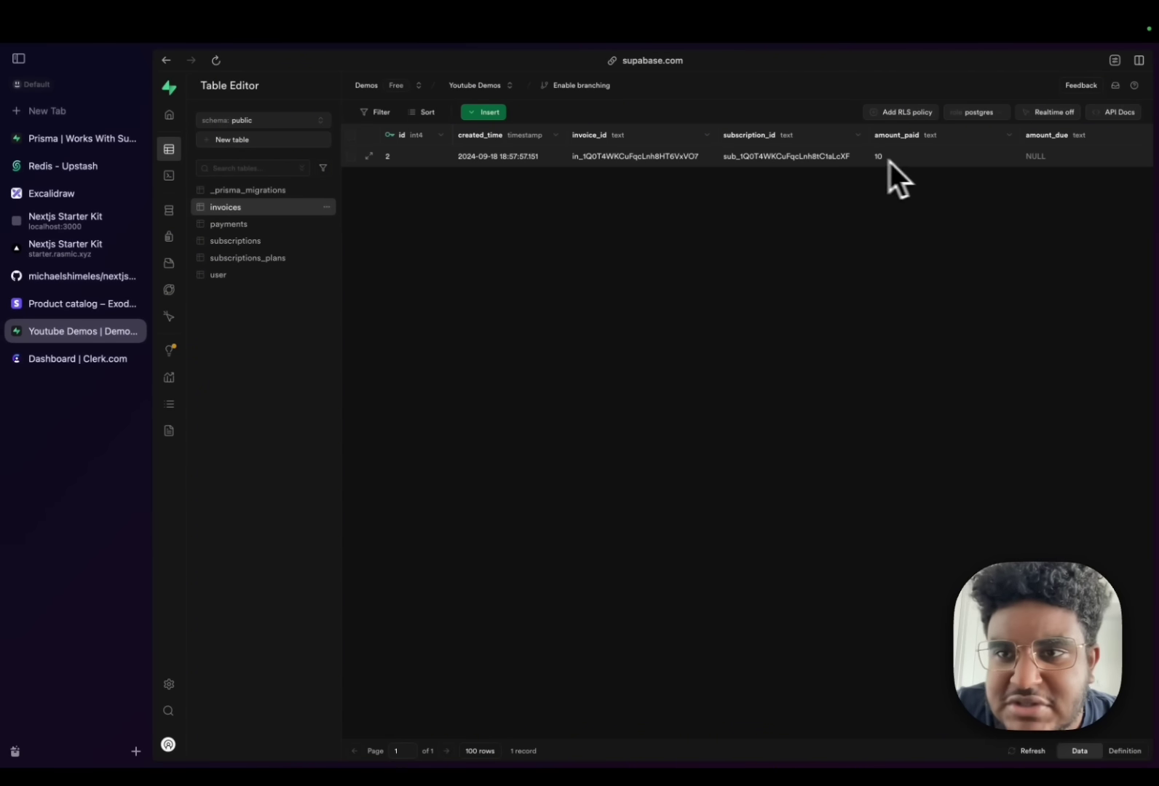
{"action": "left_click", "coordinate": [104, 300]}
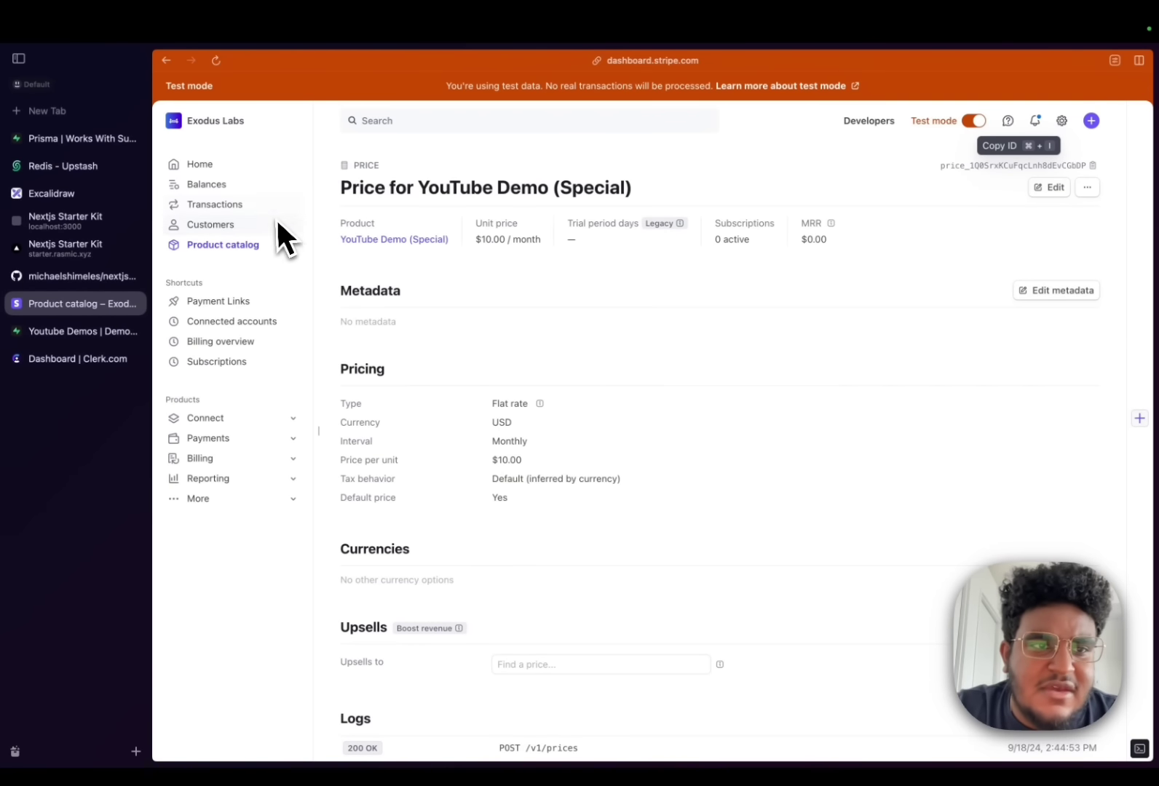
Step: Find Subscriptions via Stripe search and cancel the newest YouTube Demo (Special) subscription immediately, no refund
{"action": "left_click", "coordinate": [464, 121]}
{"action": "type", "text": "s"}
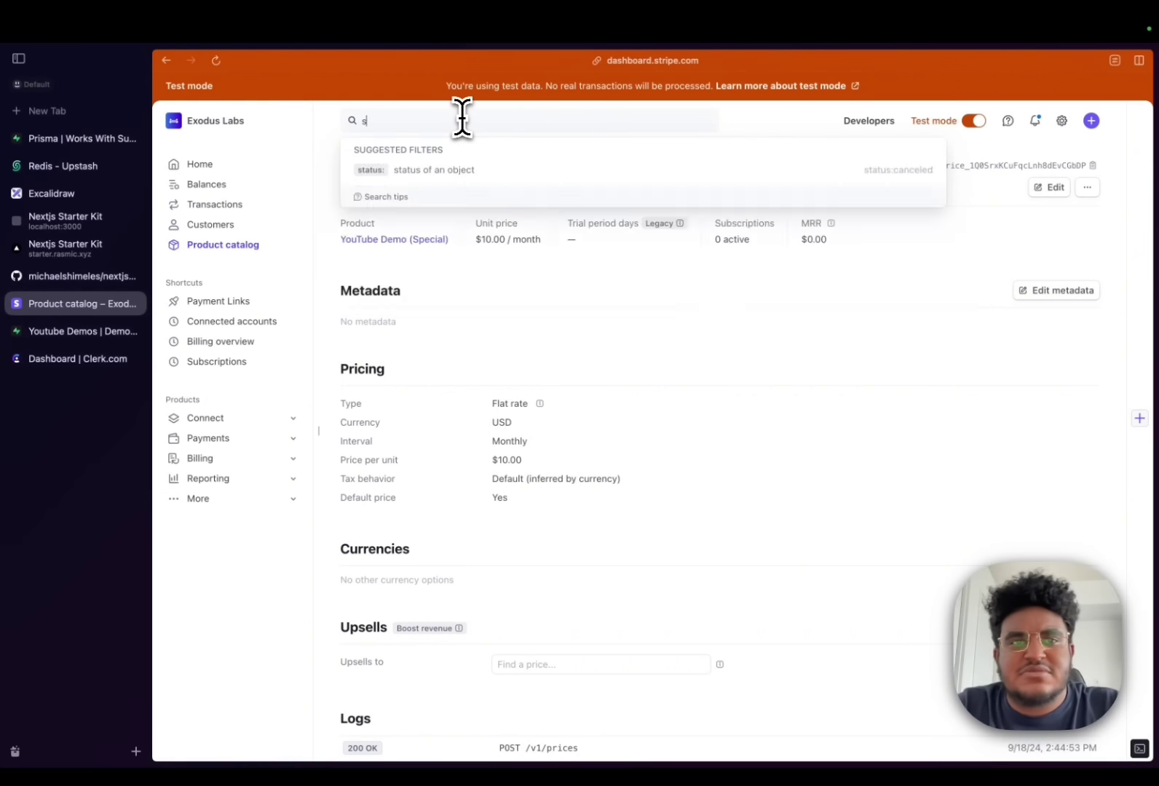
{"action": "type", "text": "ubscriptions"}
{"action": "left_click", "coordinate": [433, 191]}
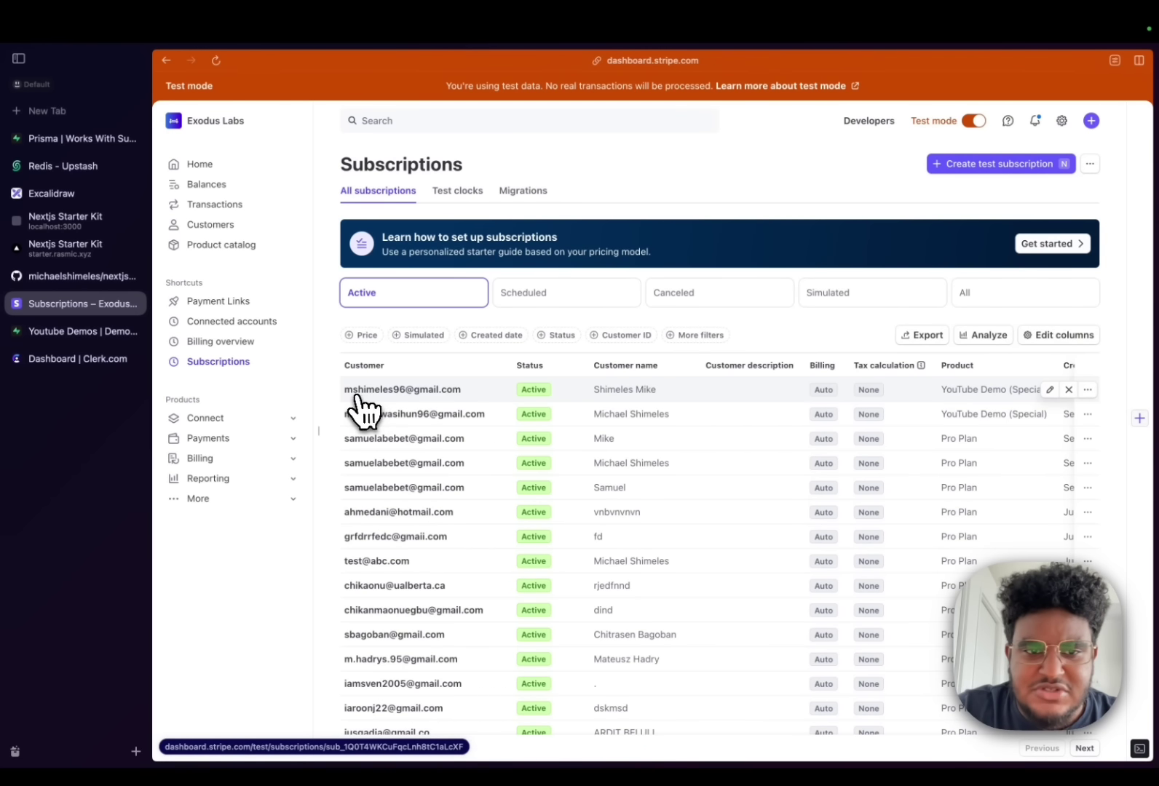
{"action": "scroll", "coordinate": [656, 404], "scroll_direction": "right", "scroll_amount": 3}
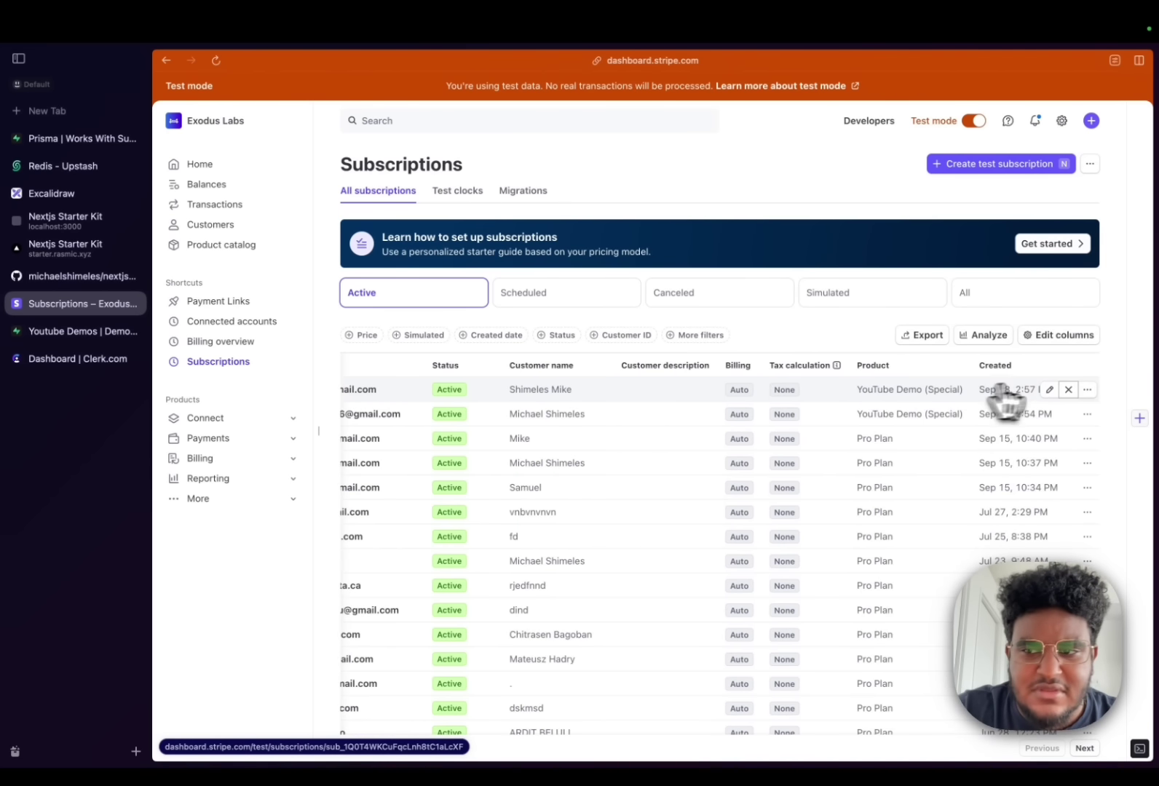
{"action": "left_click", "coordinate": [1067, 391]}
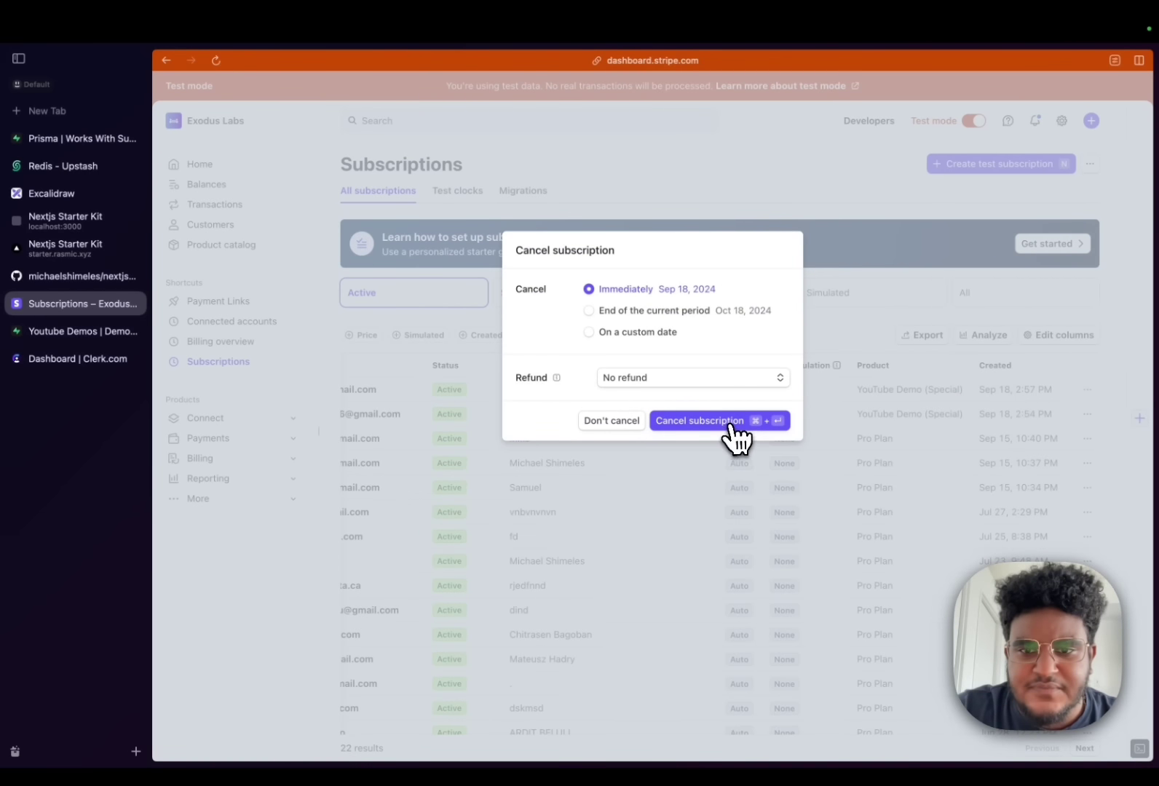
{"action": "left_click", "coordinate": [728, 424]}
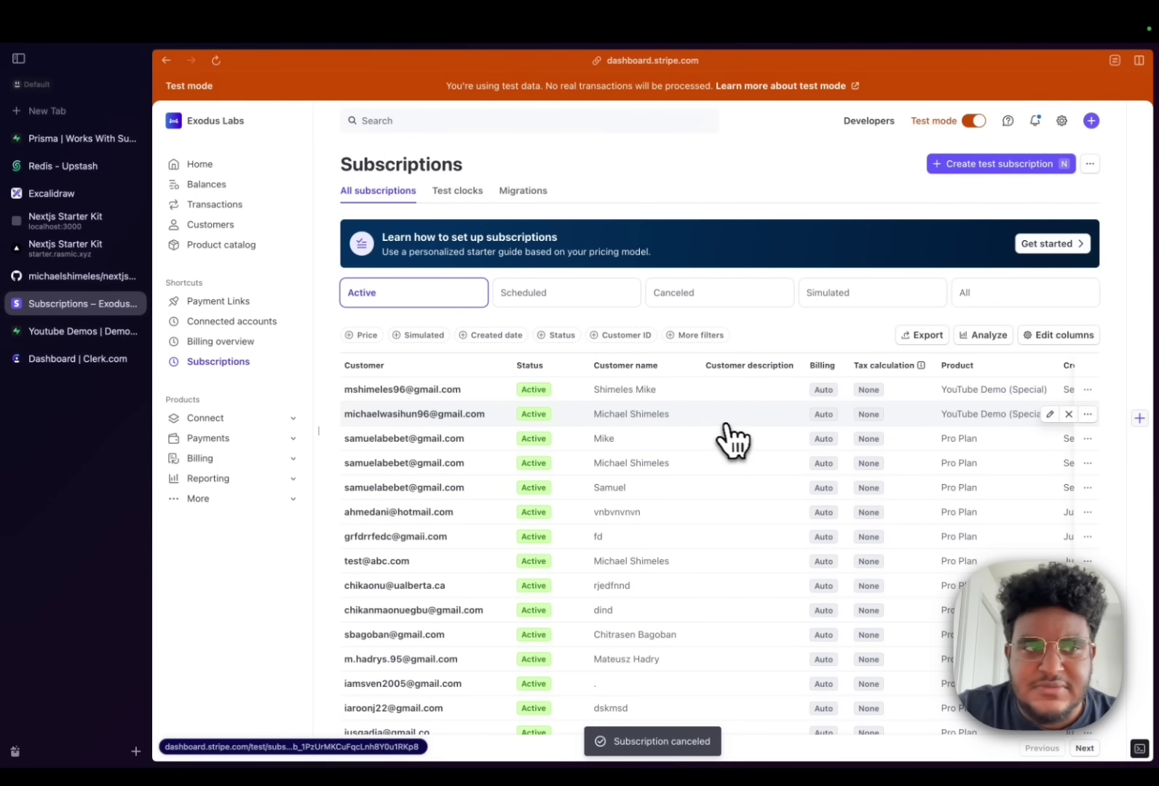
{"action": "left_click", "coordinate": [68, 332]}
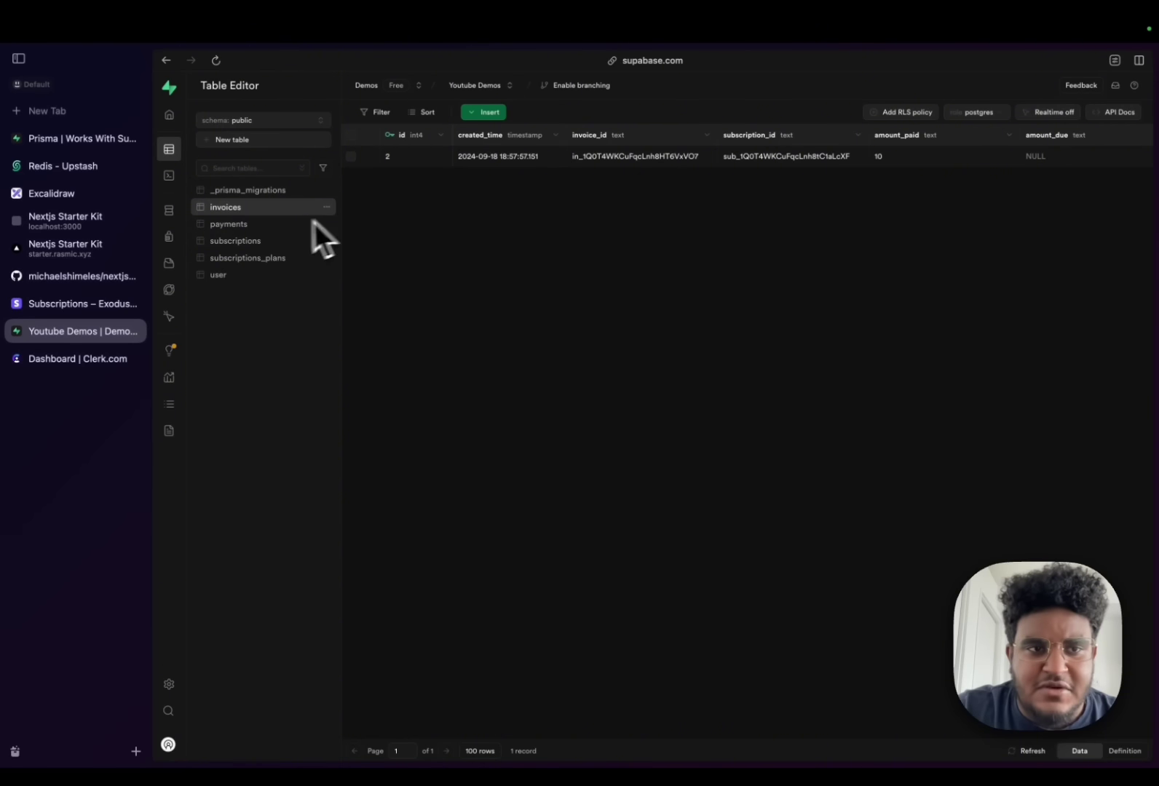
Step: Verify the second subscription reads cancelled and that user's subscription column is NULL
{"action": "left_click", "coordinate": [246, 245]}
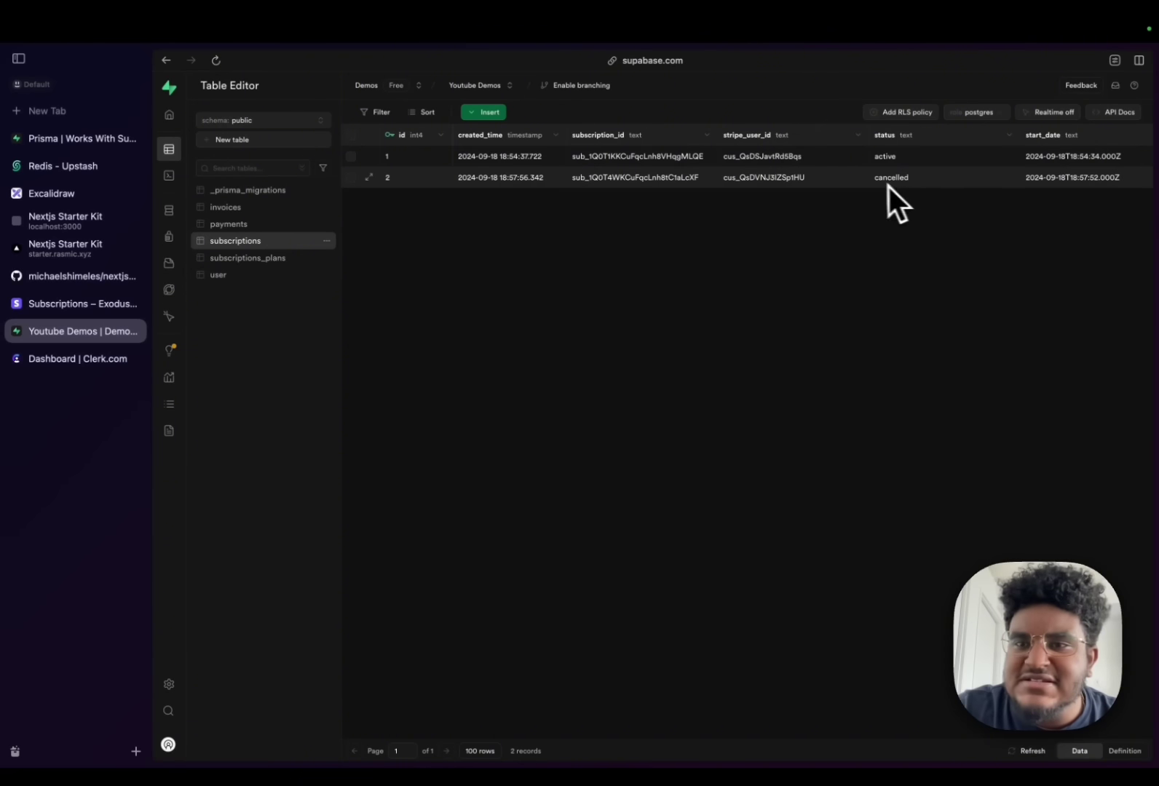
{"action": "left_click", "coordinate": [262, 277]}
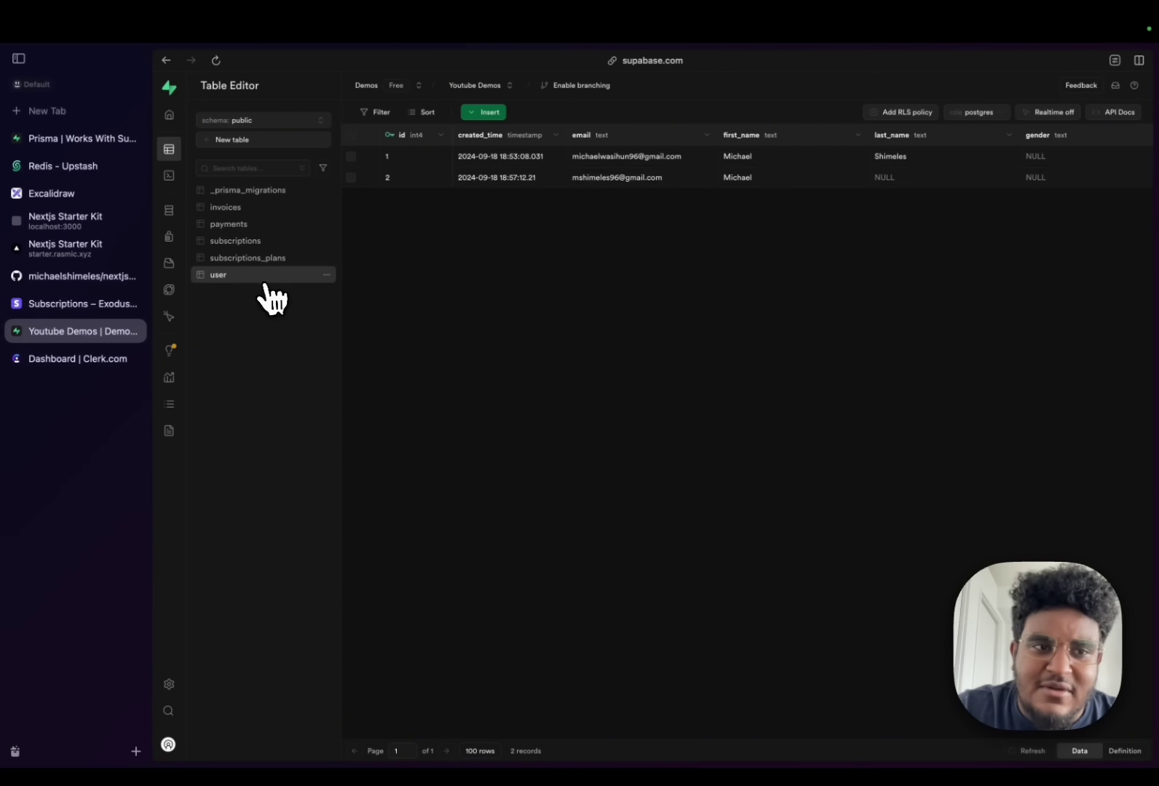
{"action": "scroll", "coordinate": [568, 171], "scroll_direction": "right", "scroll_amount": 5}
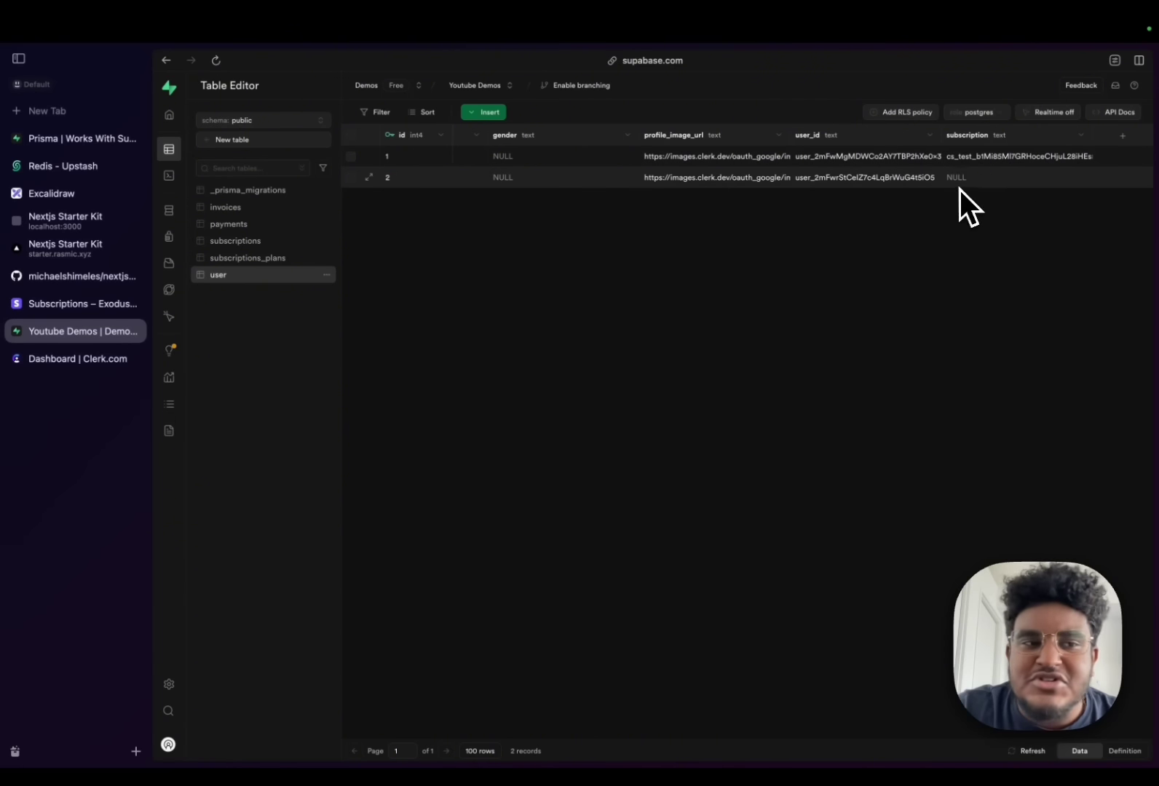
{"action": "left_click", "coordinate": [111, 231]}
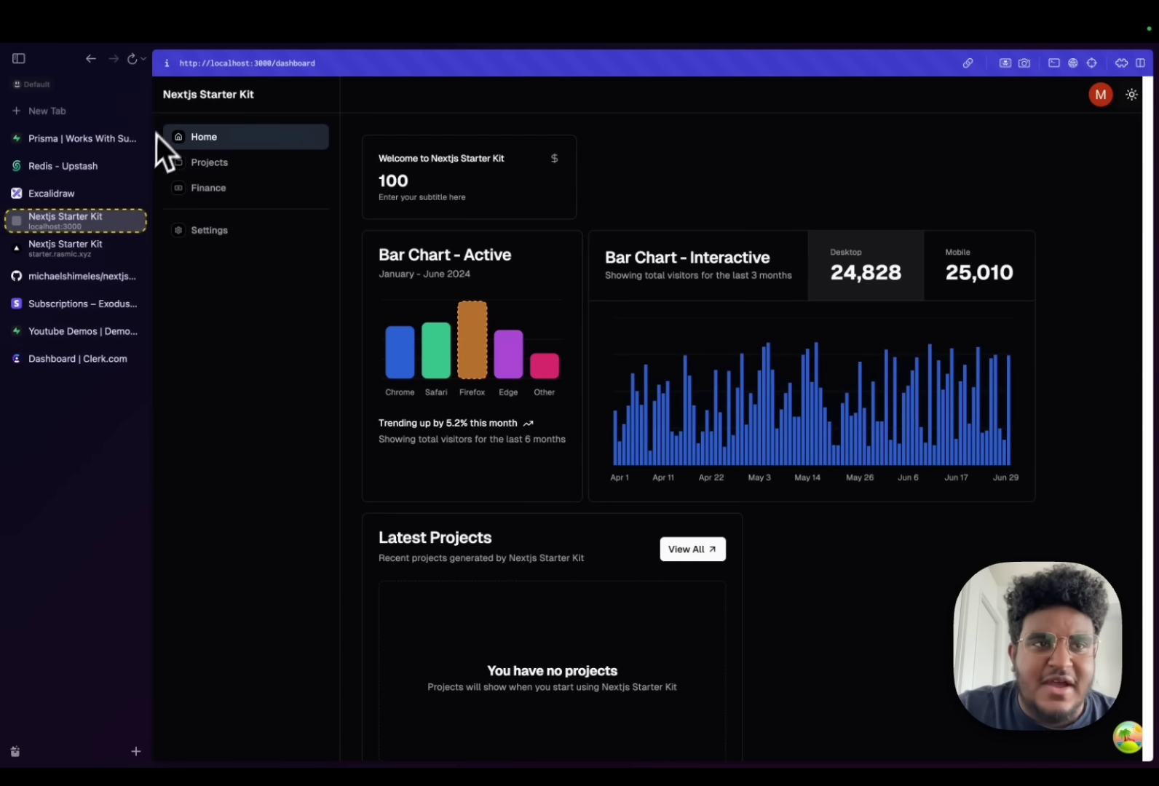
Step: Reload the dashboard to see the Unauthorized Access card, then choose Upgrade Now for the home page
{"action": "left_click", "coordinate": [131, 66]}
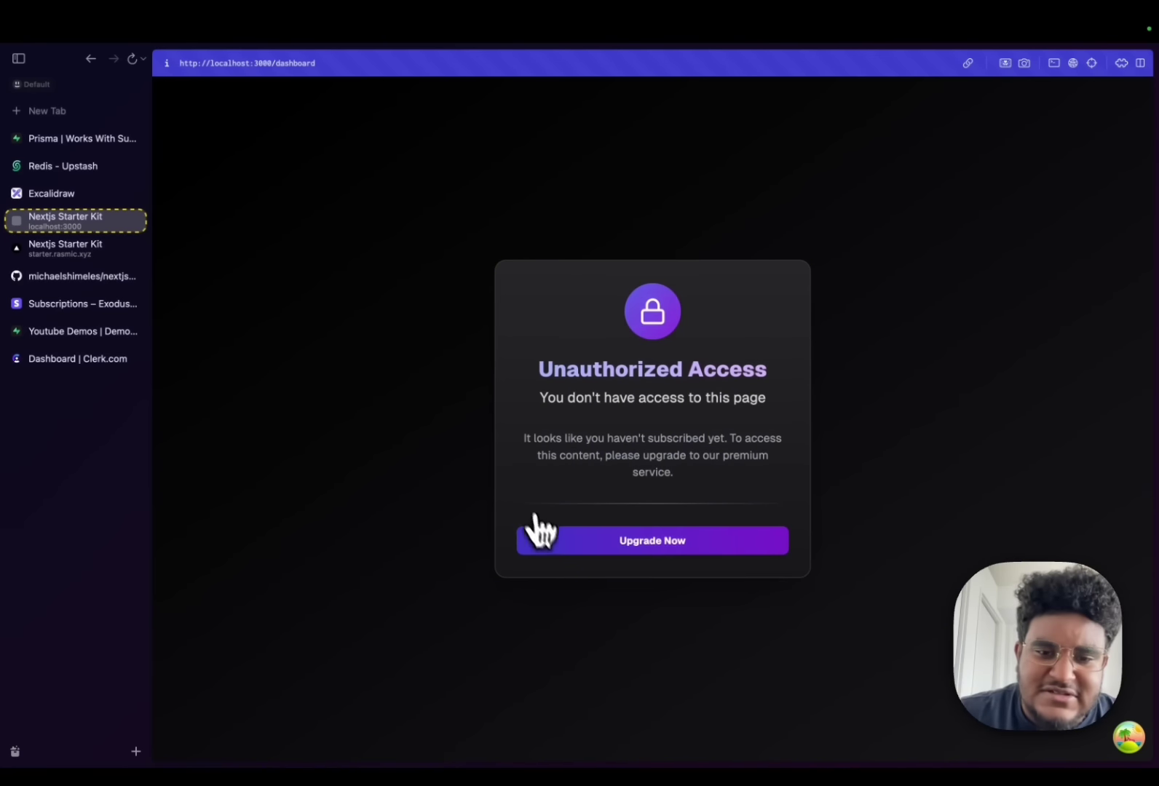
{"action": "left_click", "coordinate": [552, 546]}
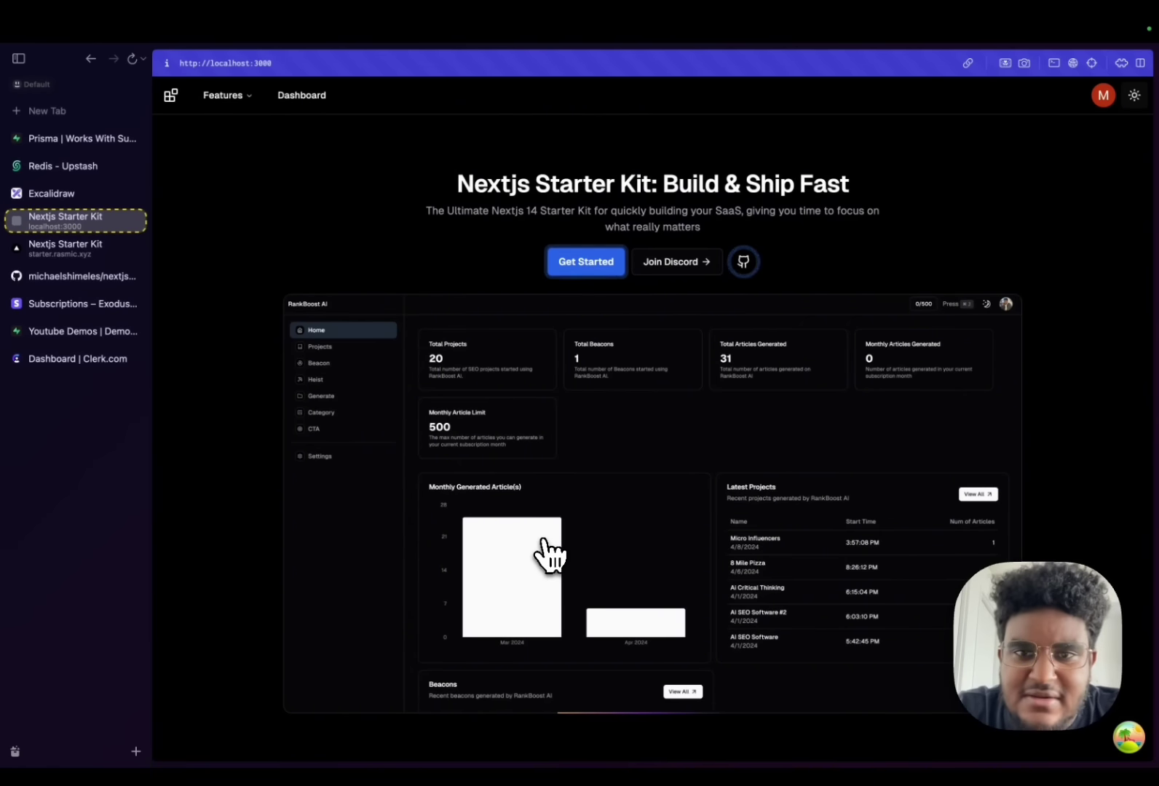
{"action": "scroll", "coordinate": [549, 556], "scroll_direction": "down", "scroll_amount": 20}
{"action": "scroll", "coordinate": [551, 557], "scroll_direction": "up", "scroll_amount": 3}
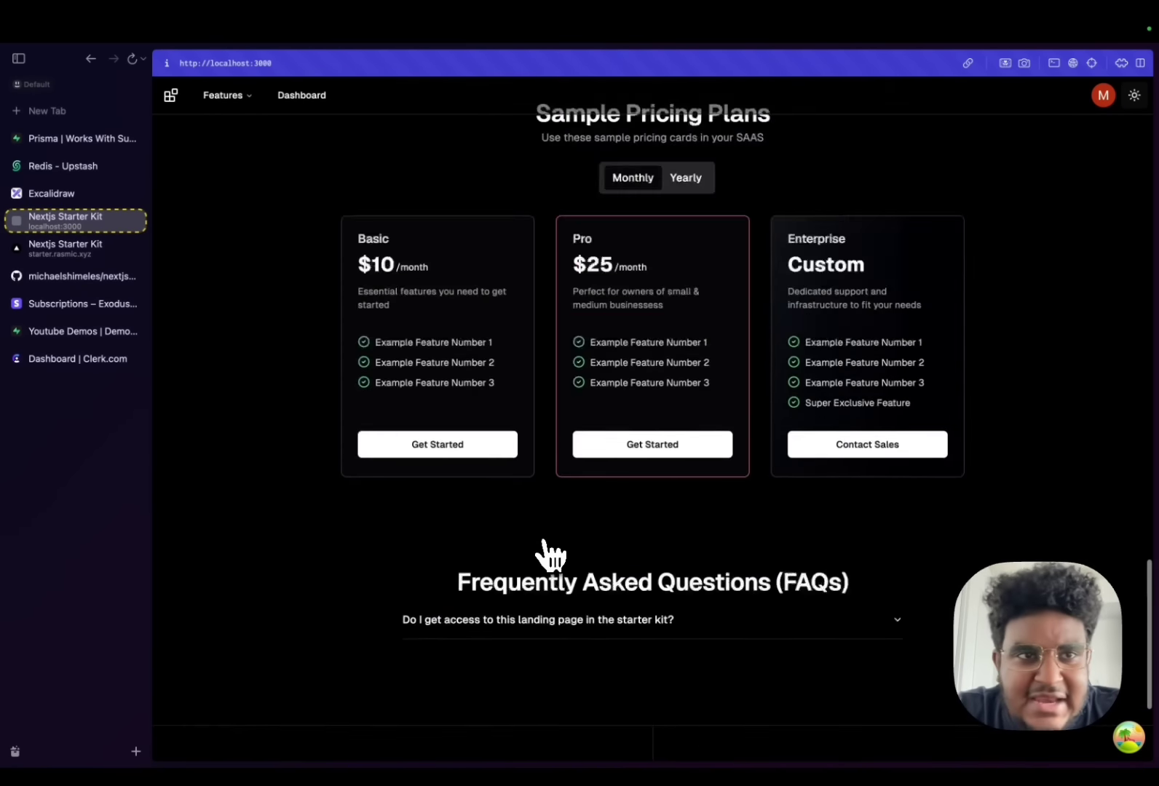
{"action": "scroll", "coordinate": [550, 553], "scroll_direction": "up", "scroll_amount": 10}
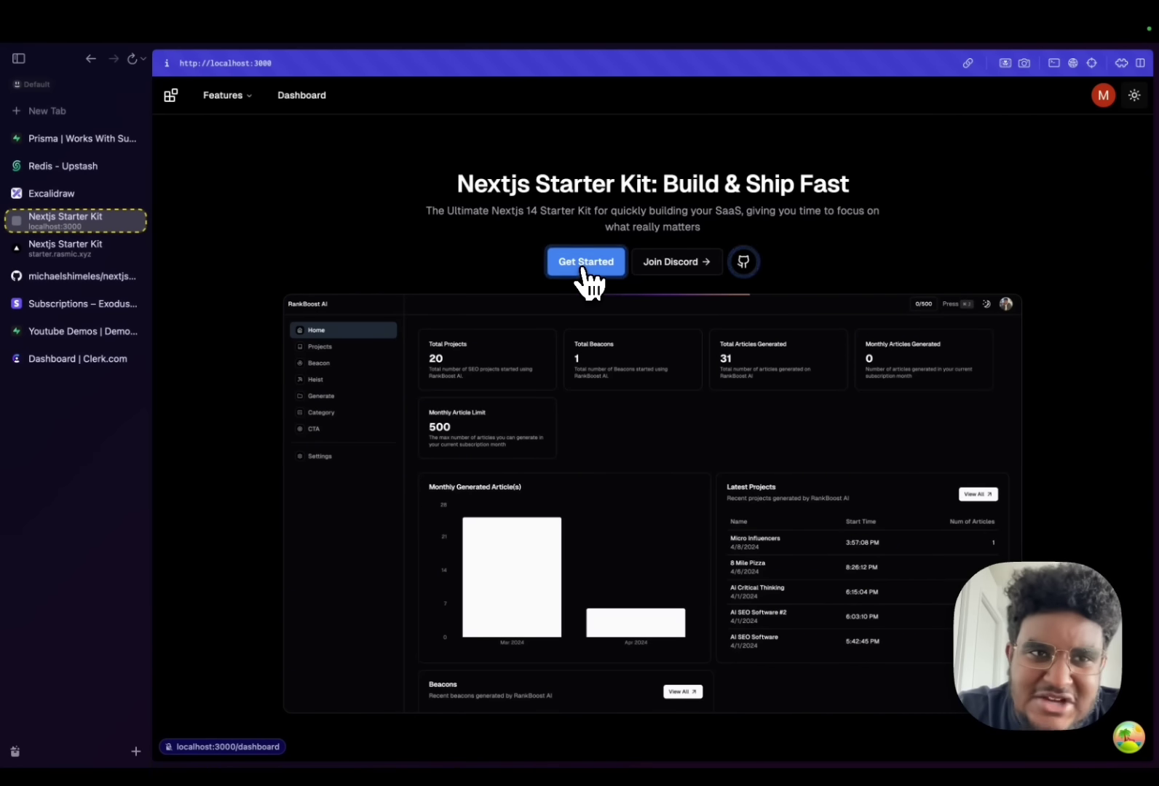
{"action": "mouse_move", "coordinate": [261, 117]}
{"action": "left_click", "coordinate": [253, 153]}
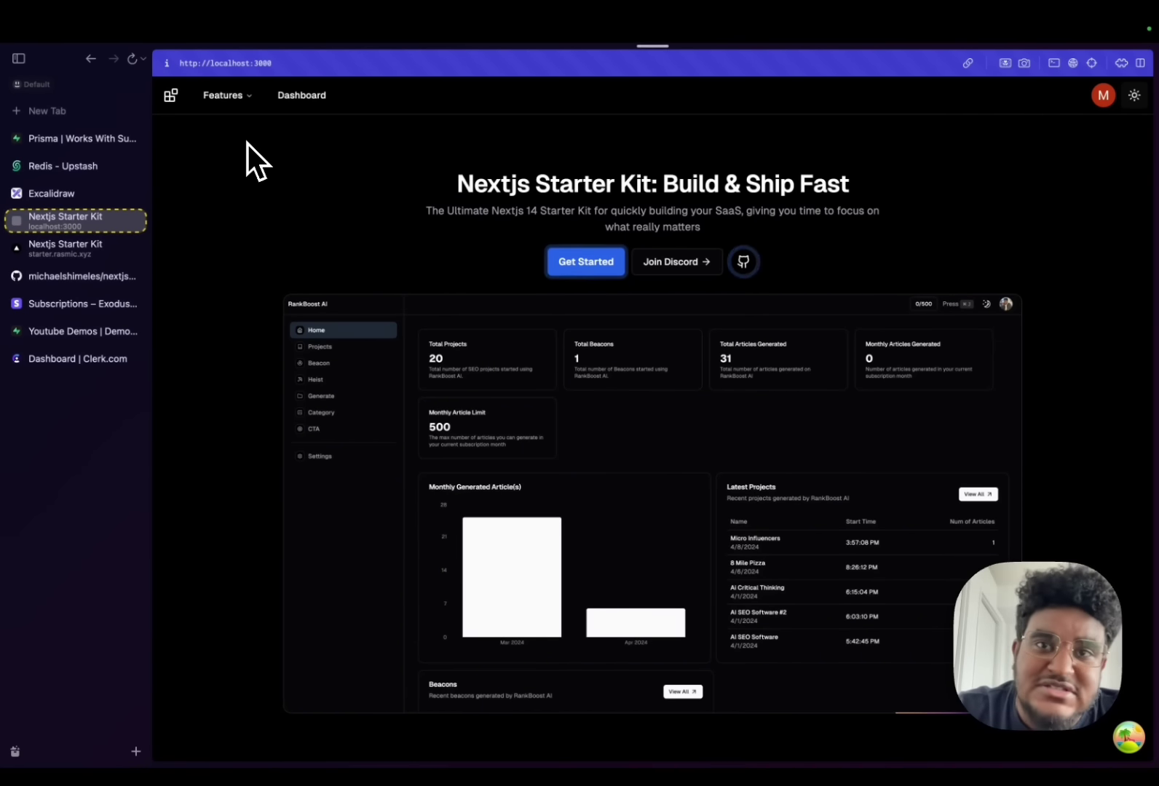
{"action": "scroll", "coordinate": [417, 202], "scroll_direction": "down", "scroll_amount": 15}
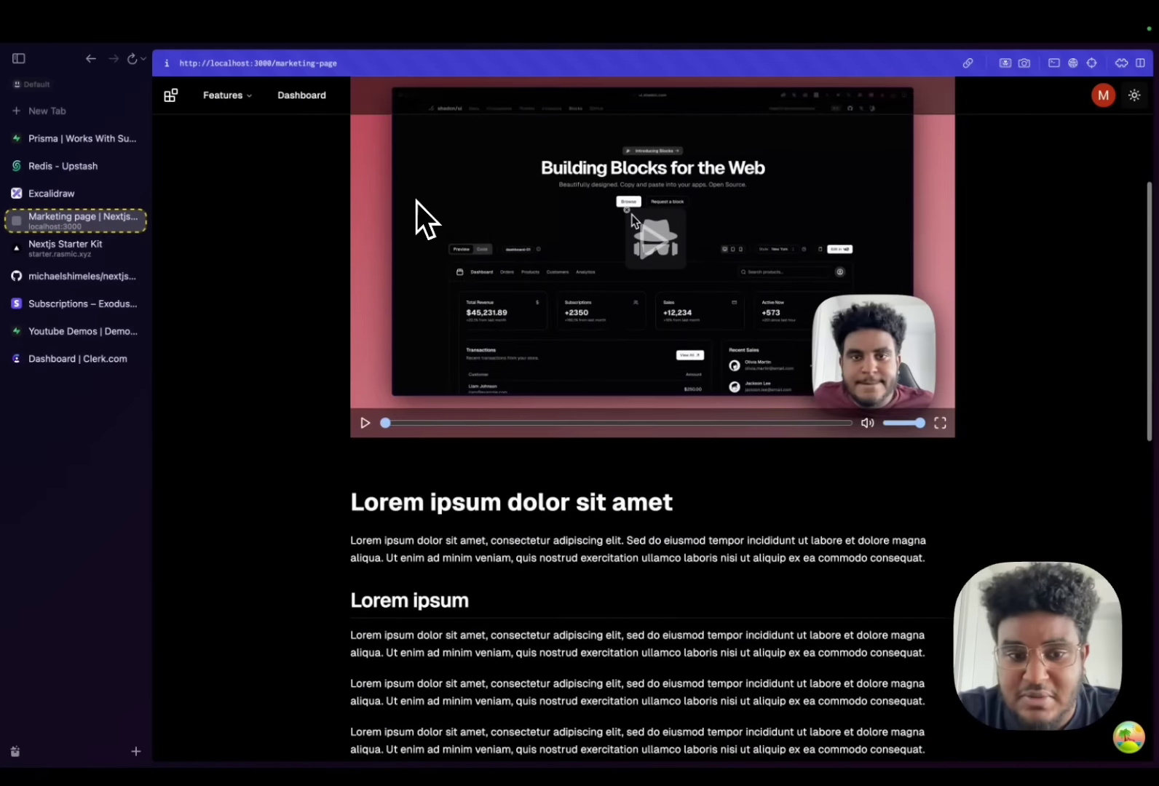
{"action": "scroll", "coordinate": [417, 202], "scroll_direction": "up", "scroll_amount": 15}
{"action": "scroll", "coordinate": [417, 202], "scroll_direction": "down", "scroll_amount": 10}
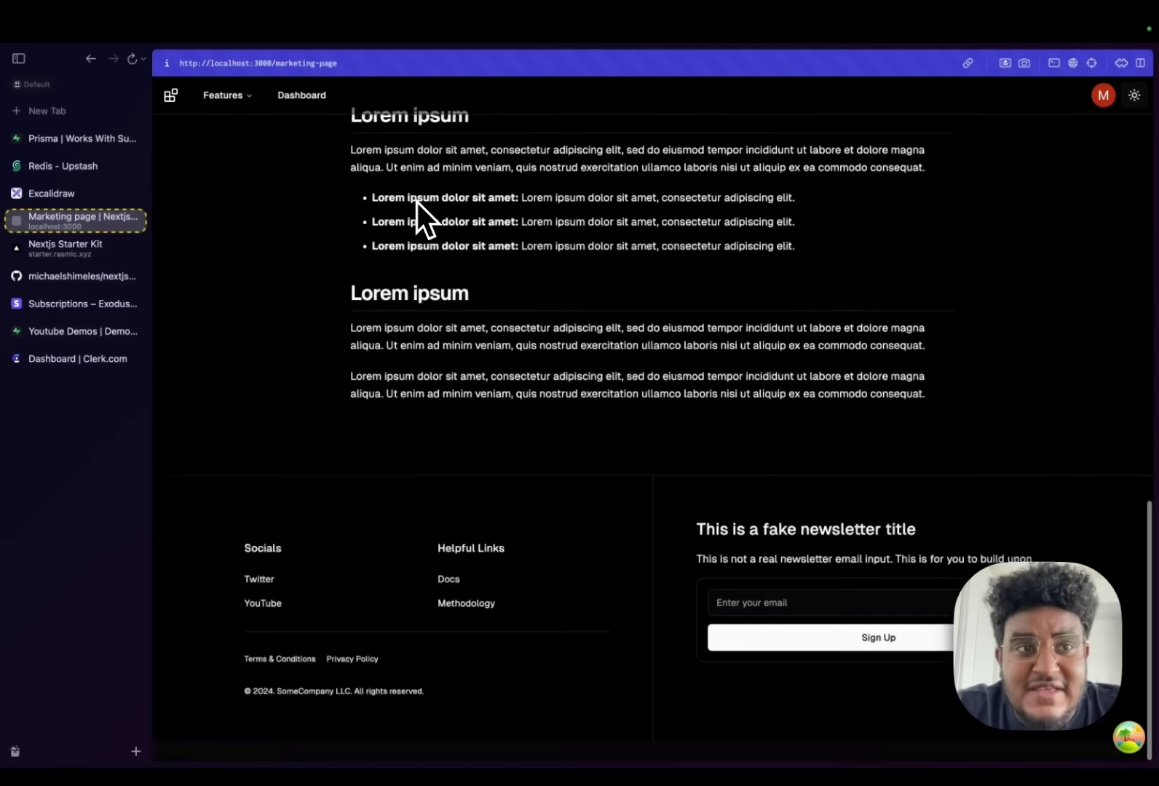
{"action": "key", "text": "super+bracketleft"}
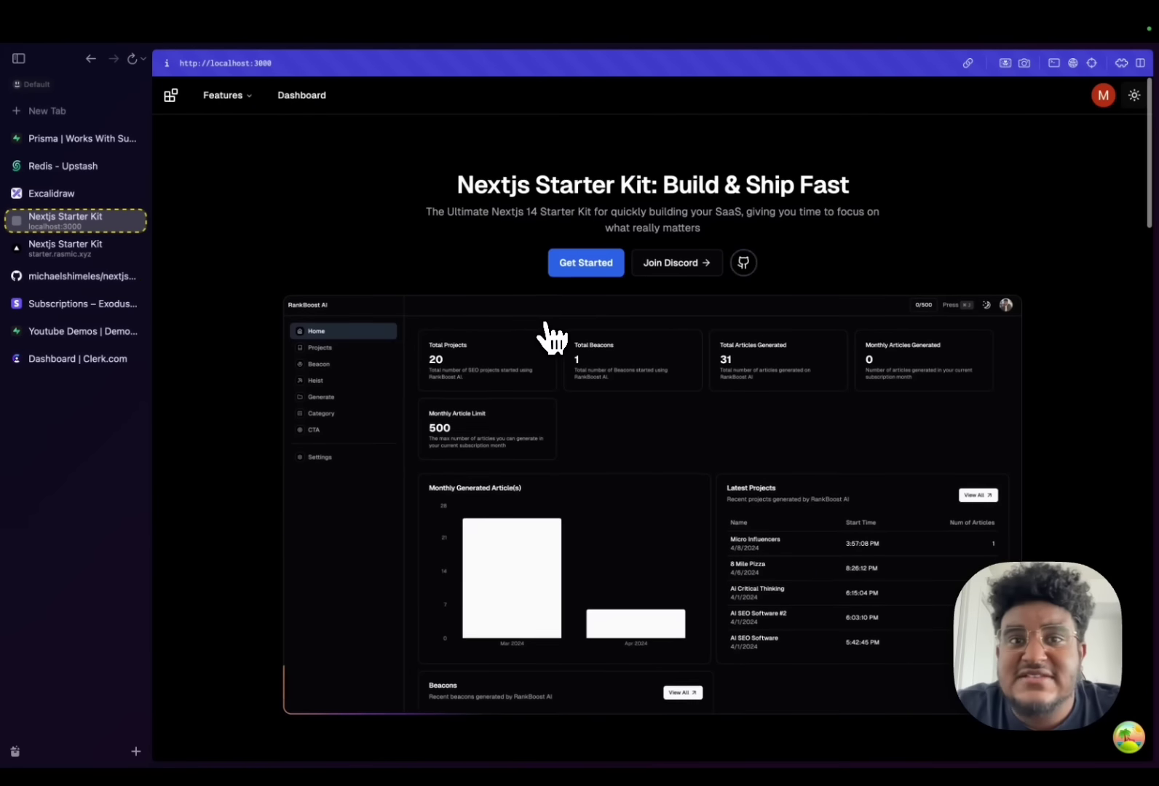